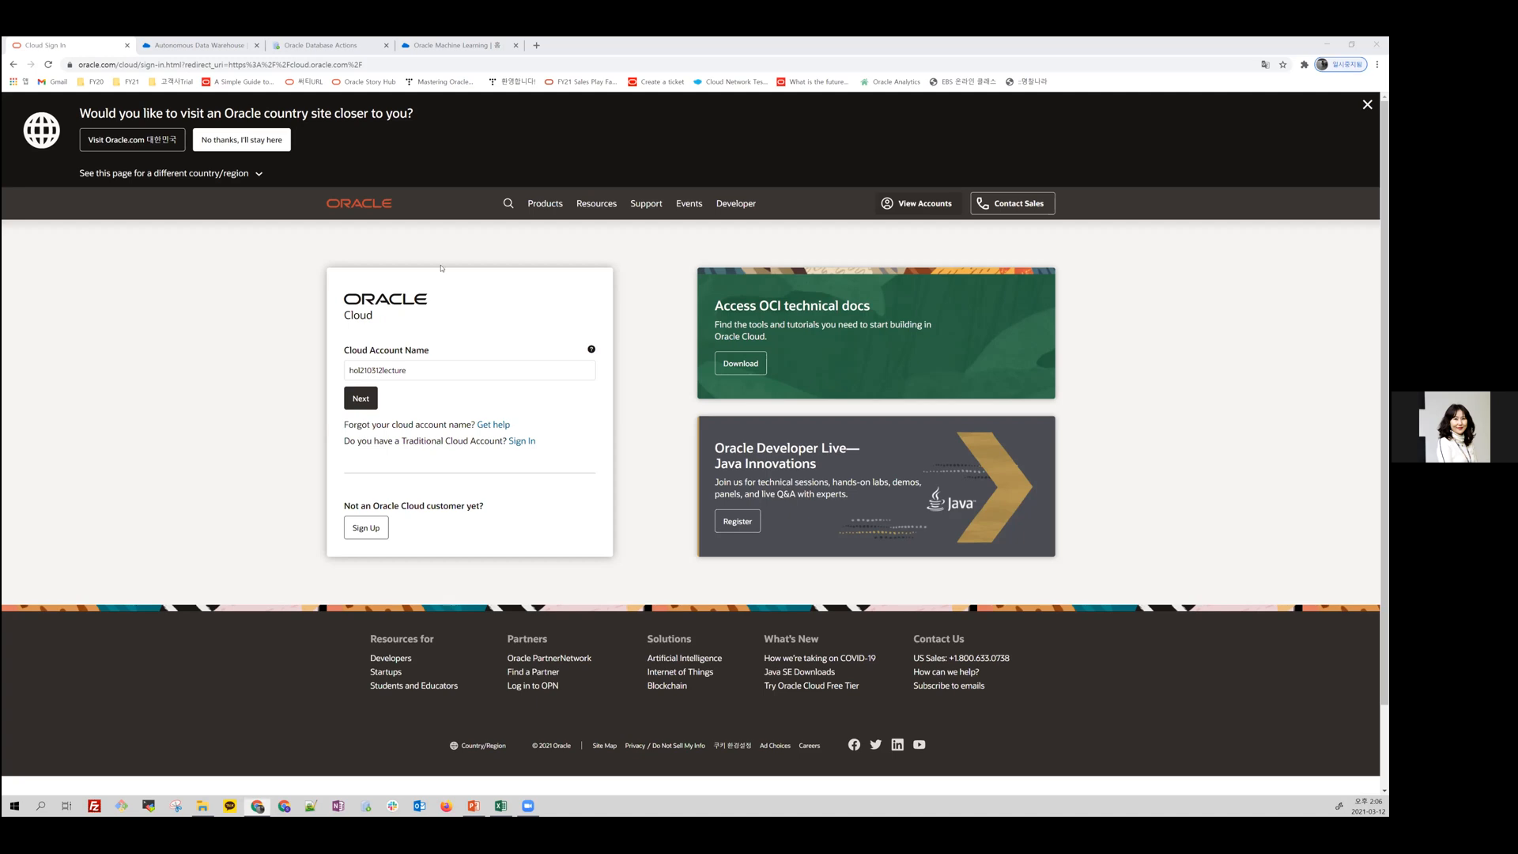
Step: Enlarge the Oracle Cloud sign-in page to 125% zoom
key("ctrl+plus")
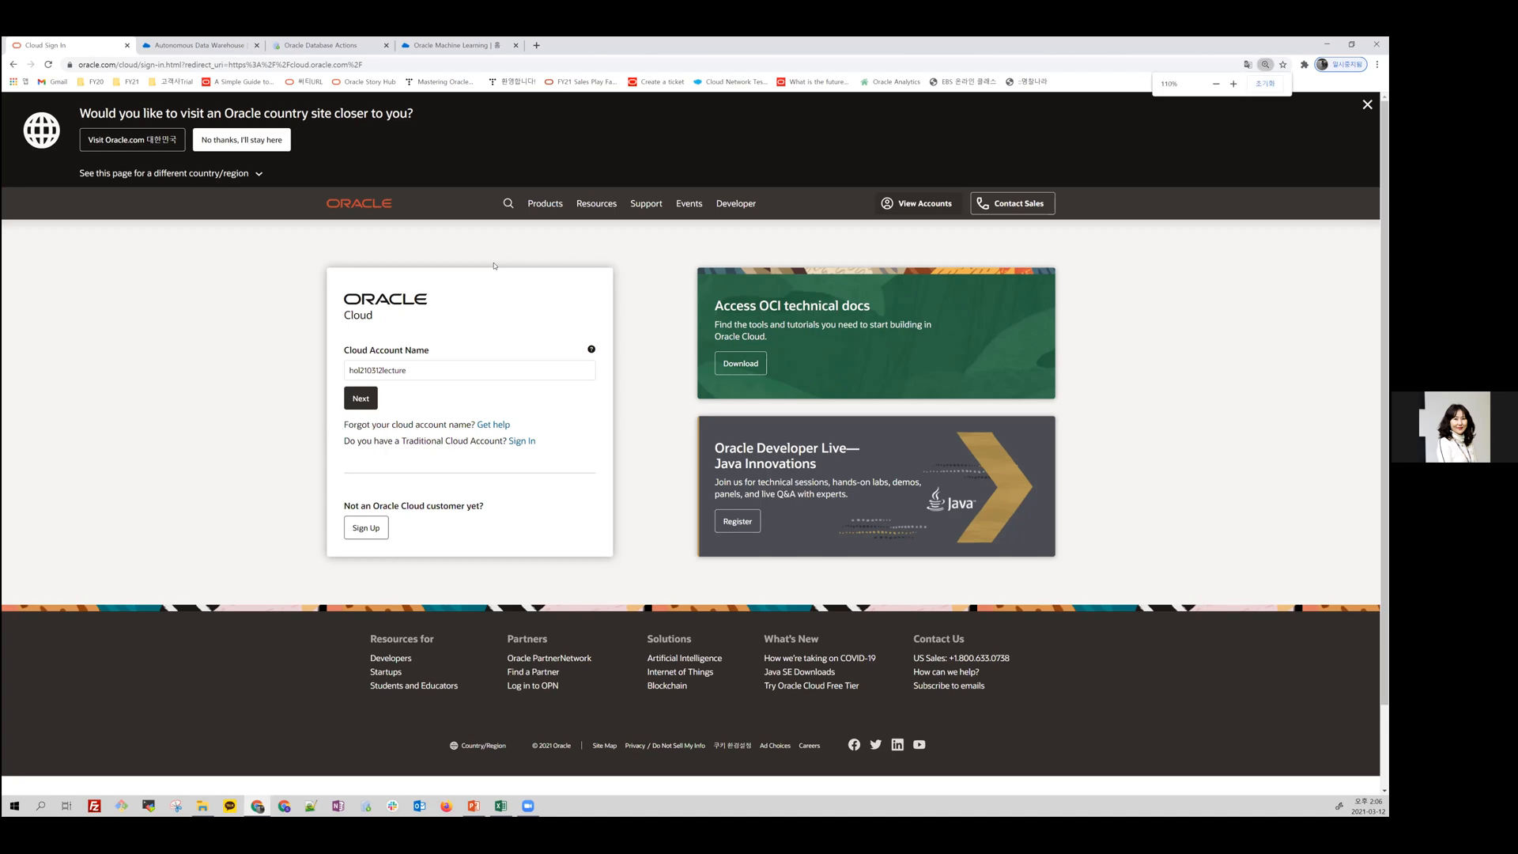
key("ctrl+plus")
key("ctrl+plus")
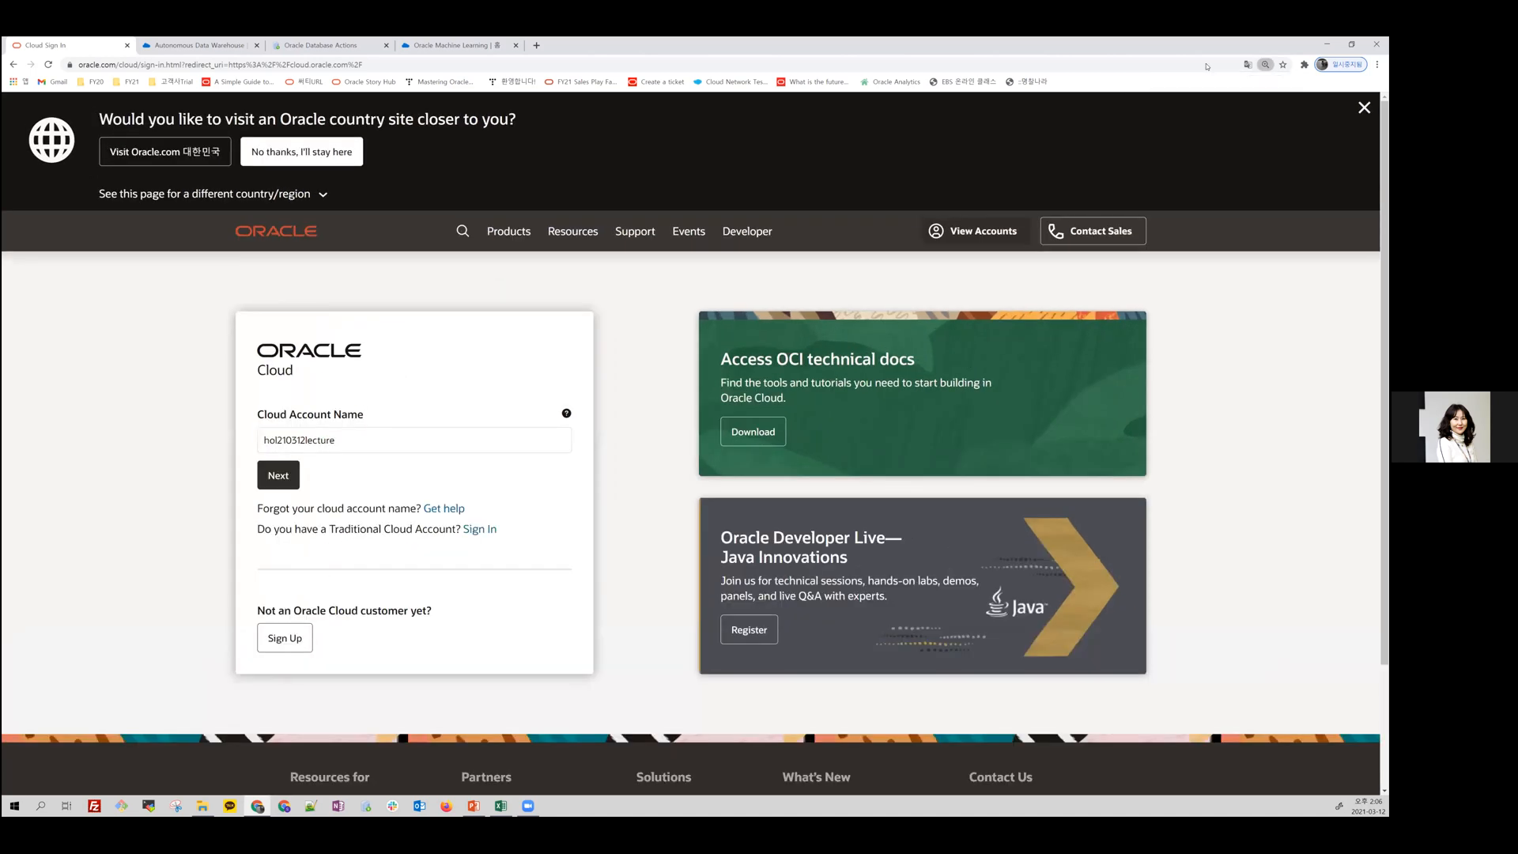
left_click(1377, 65)
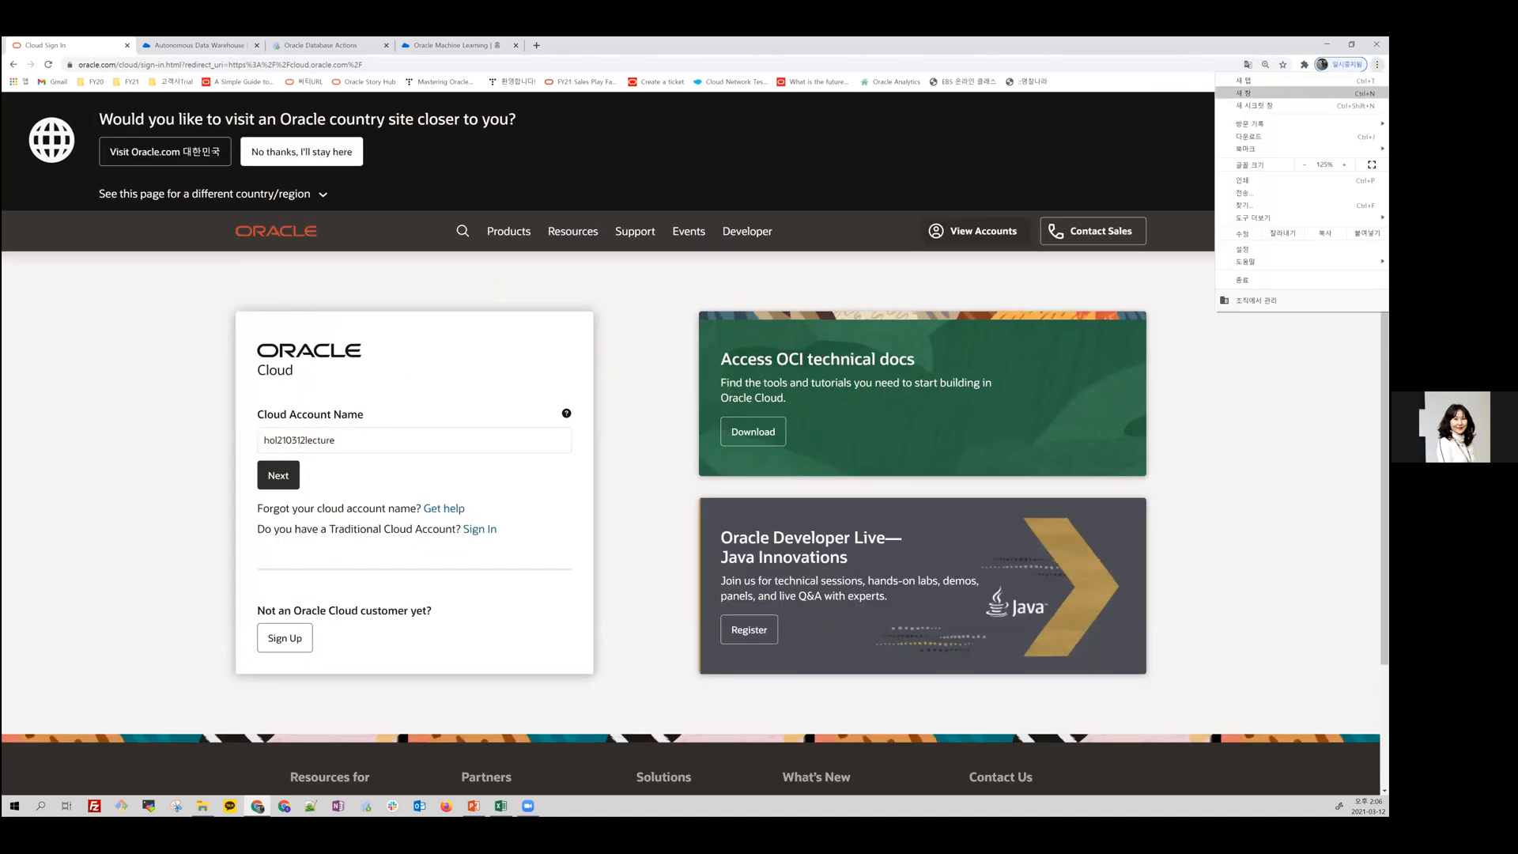
left_click(671, 376)
key("ctrl+plus")
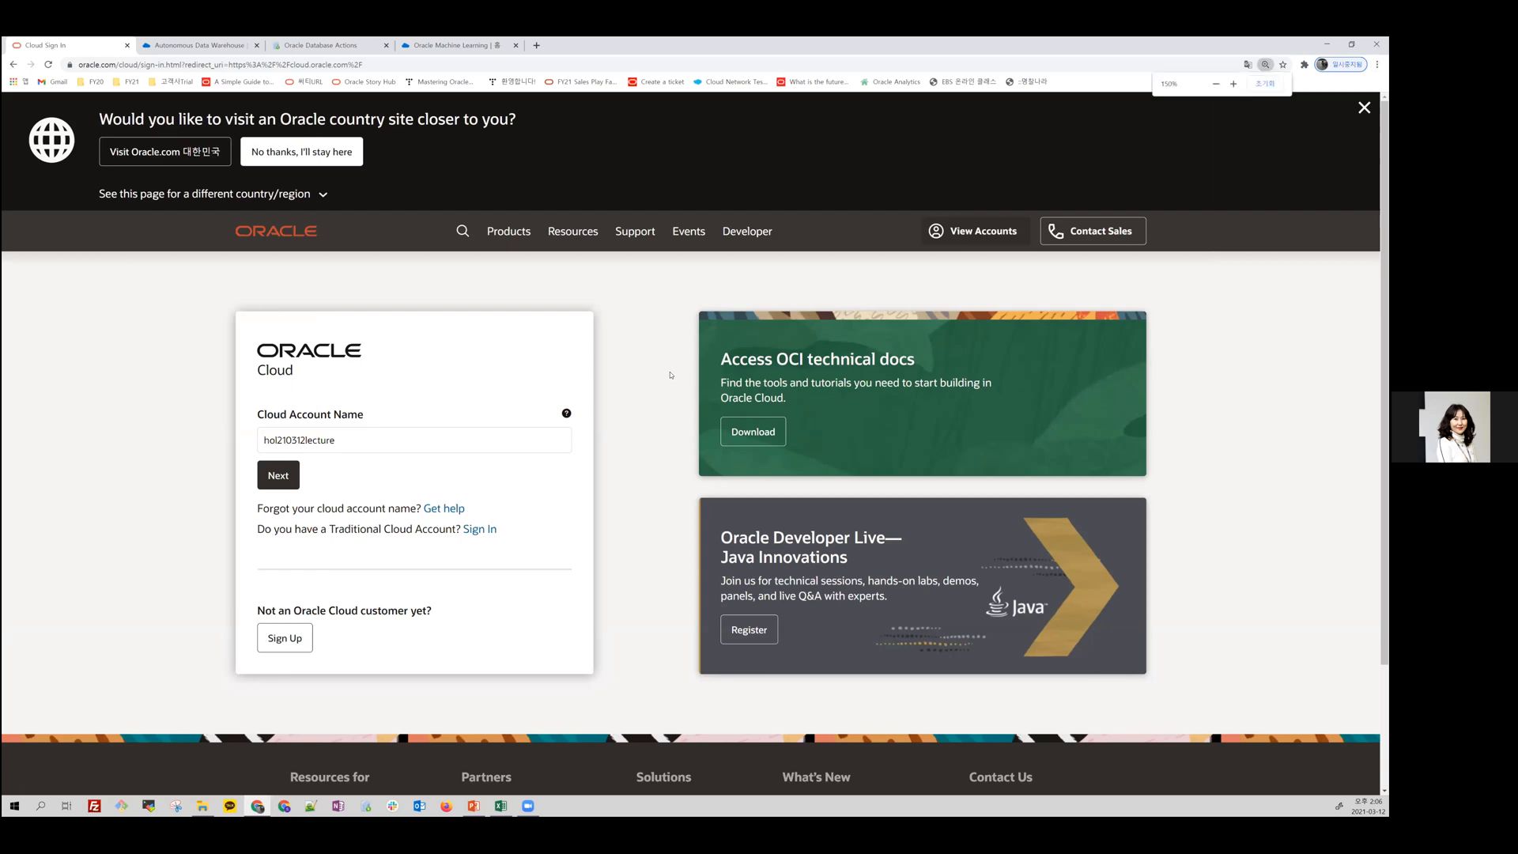
key("ctrl+minus")
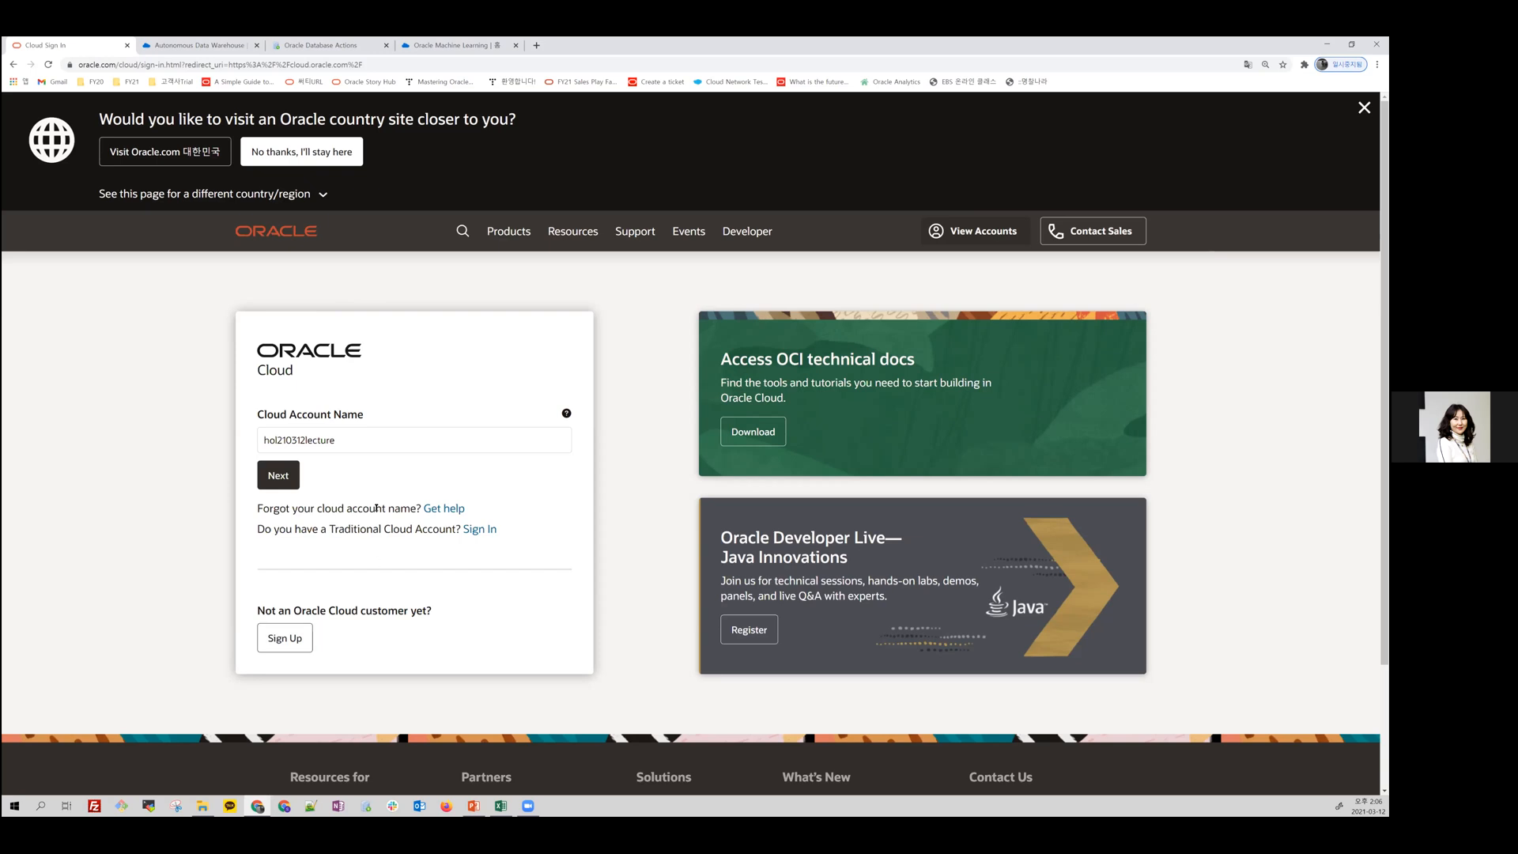
Step: Submit the prefilled cloud account name and continue with the oracleidentitycloudservice identity provider
left_click_drag(360, 438, 254, 443)
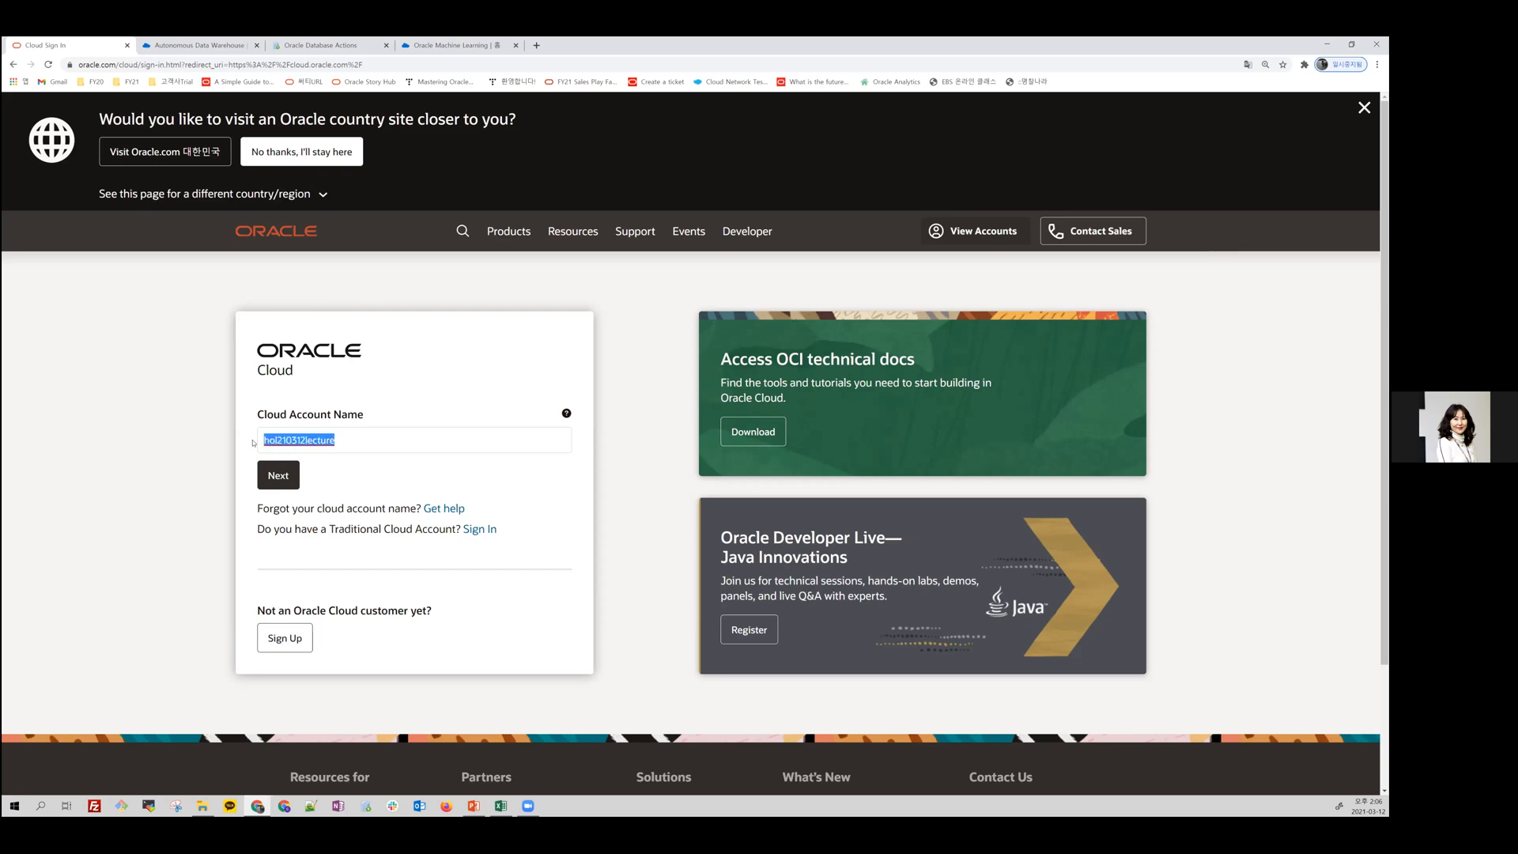
left_click(369, 496)
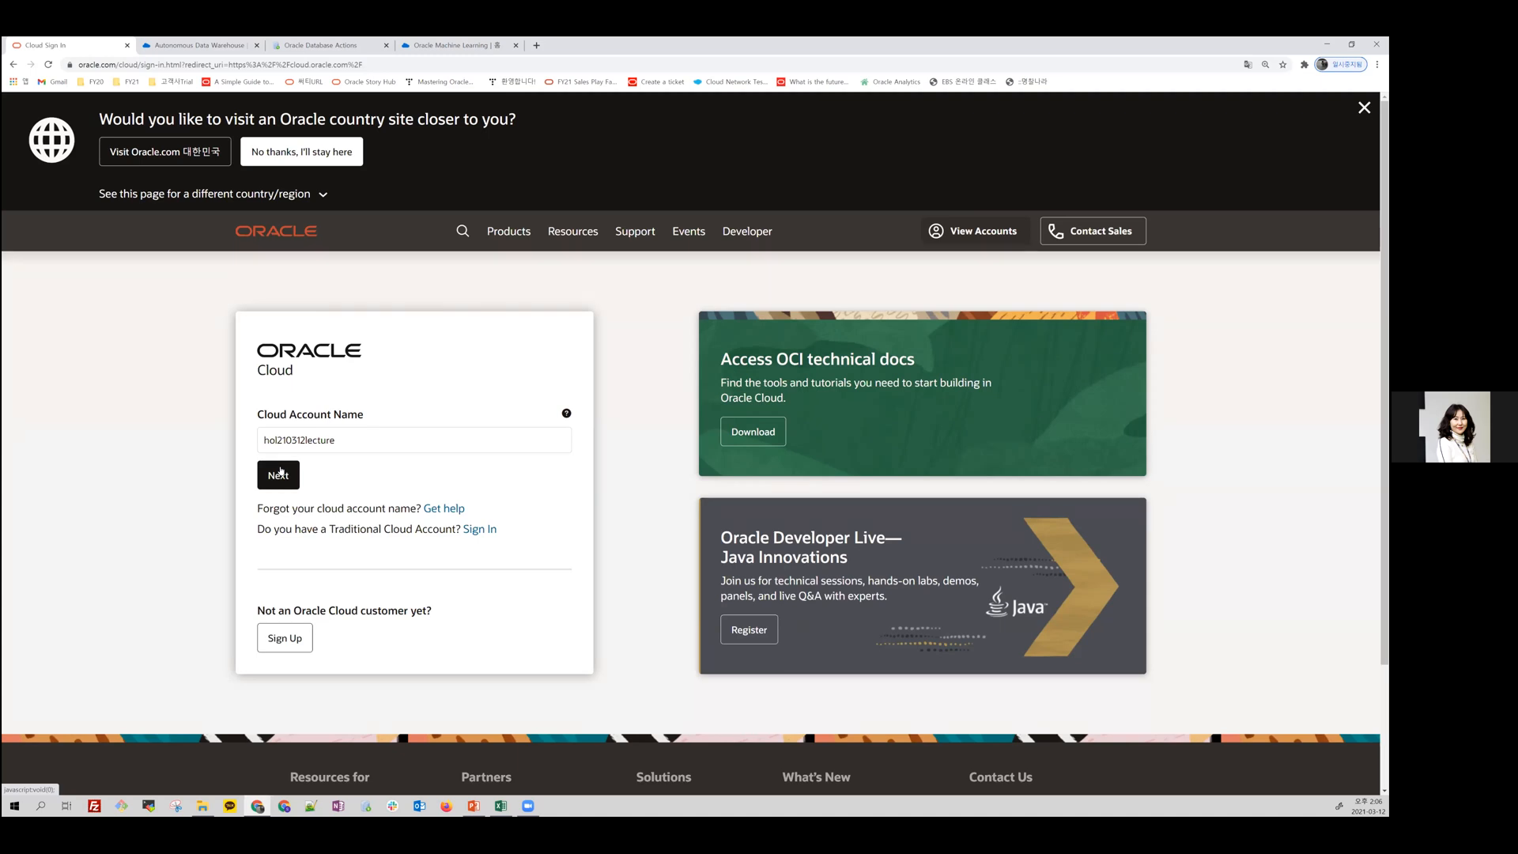
left_click_drag(319, 435, 256, 443)
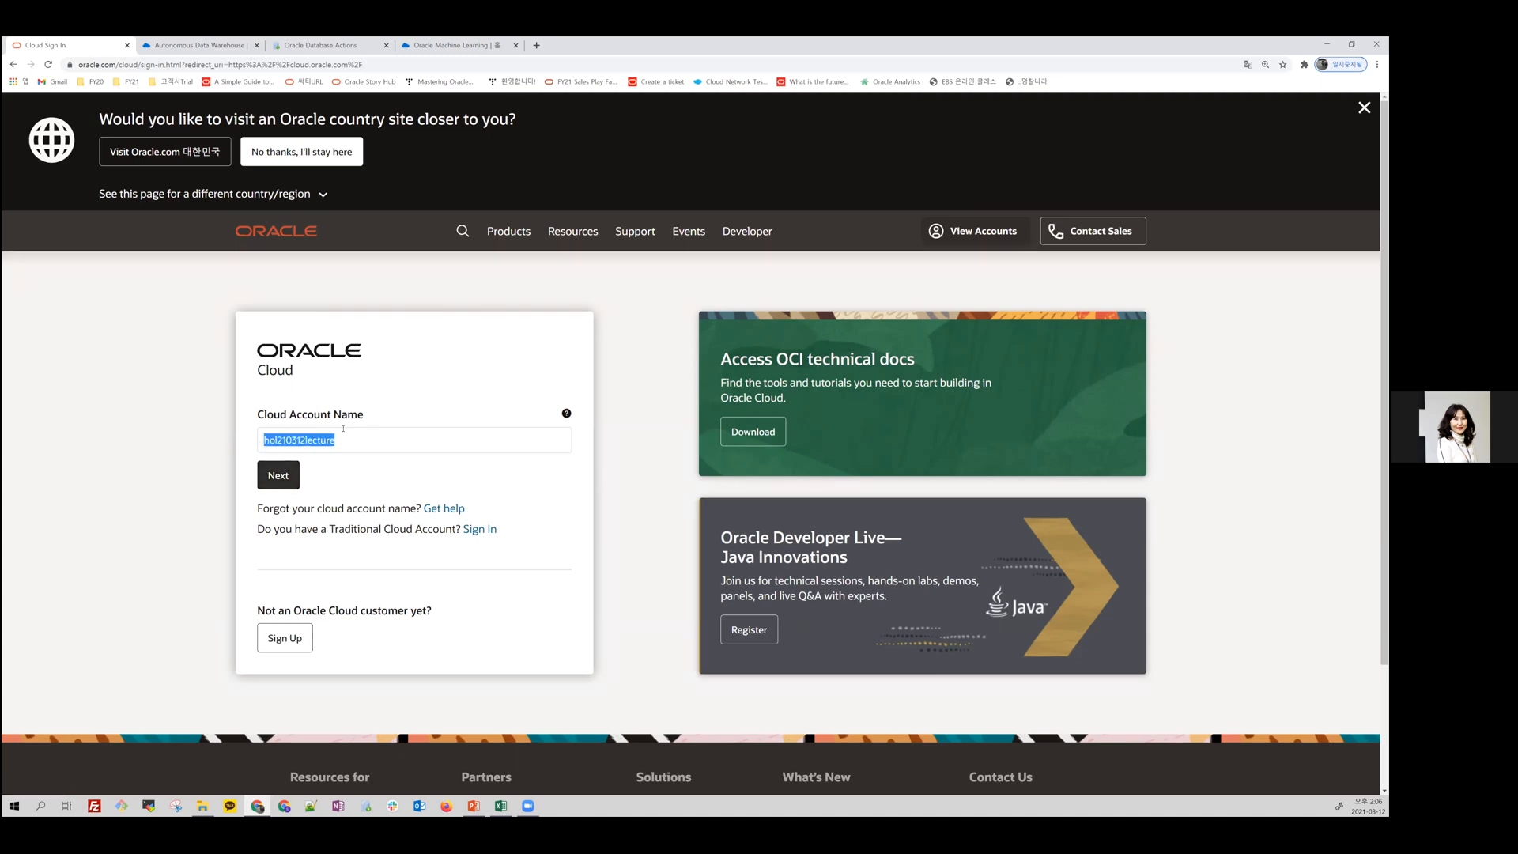
left_click(289, 479)
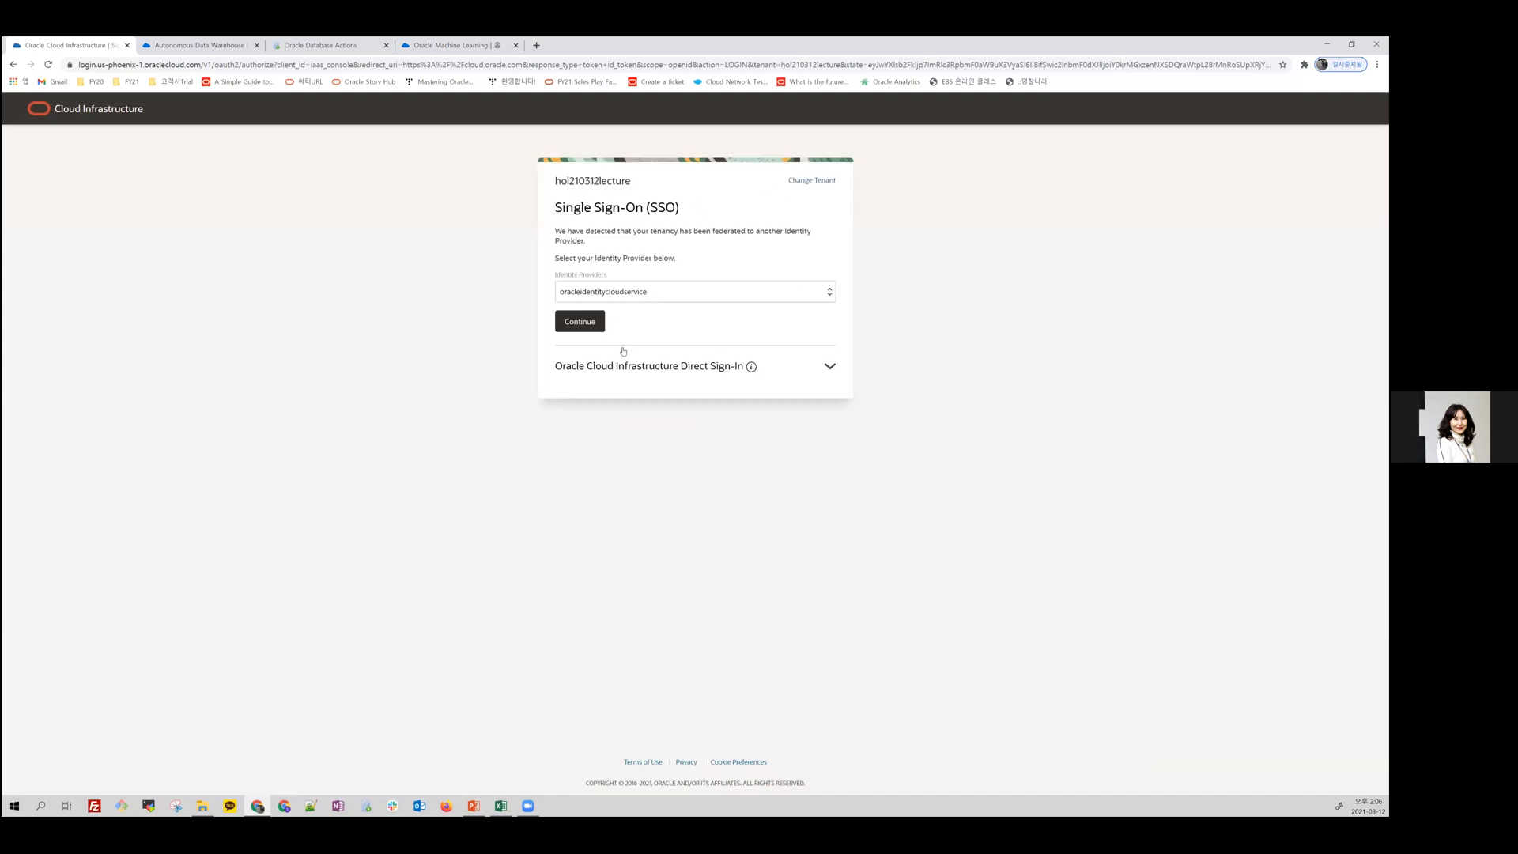
left_click(582, 316)
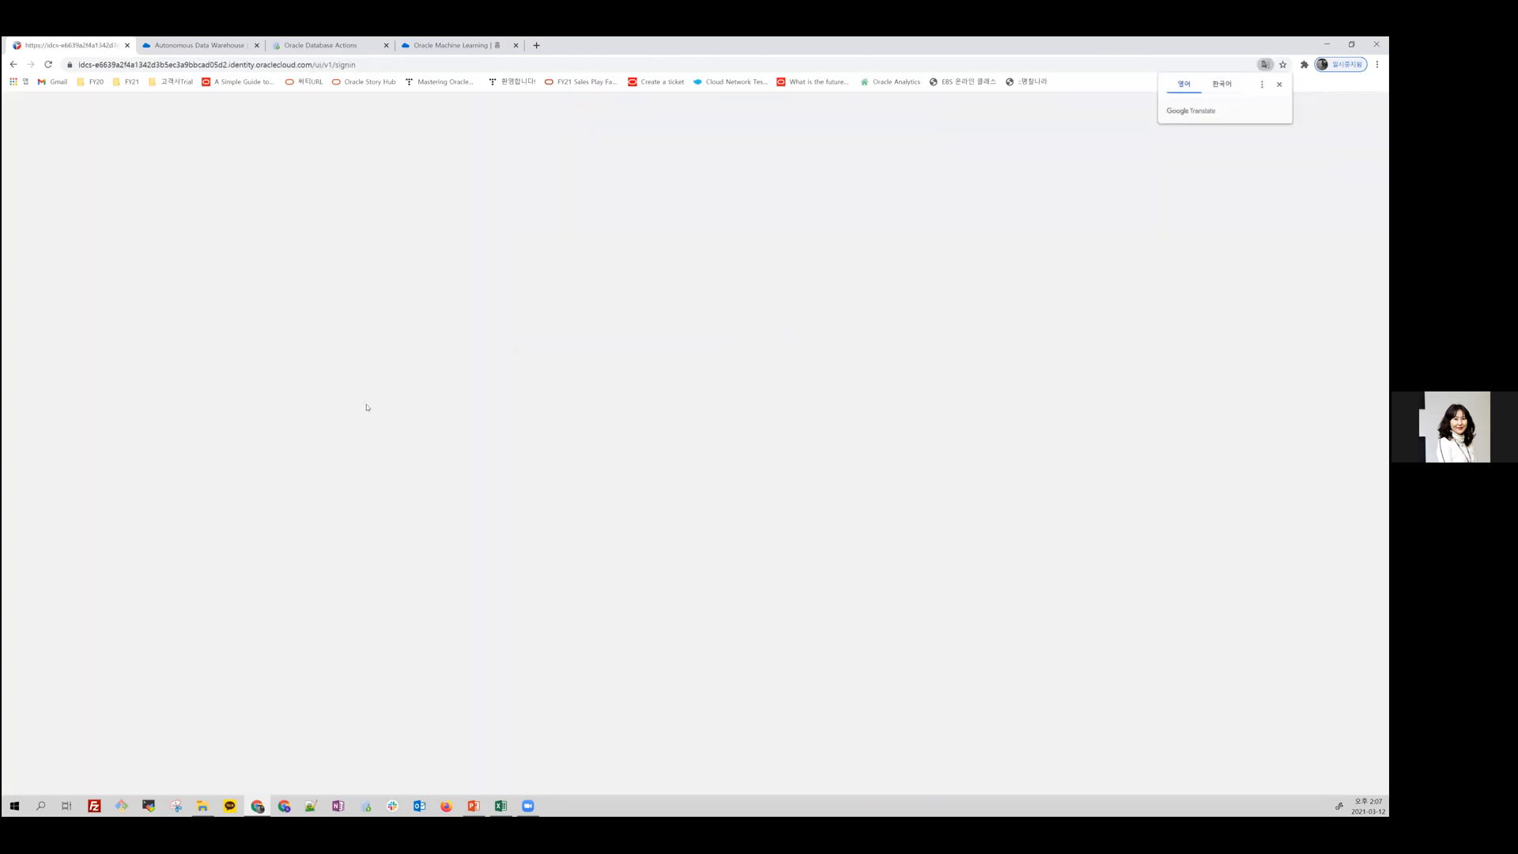
Step: Sign in to the cloud account with the saved user name and password
left_click(553, 412)
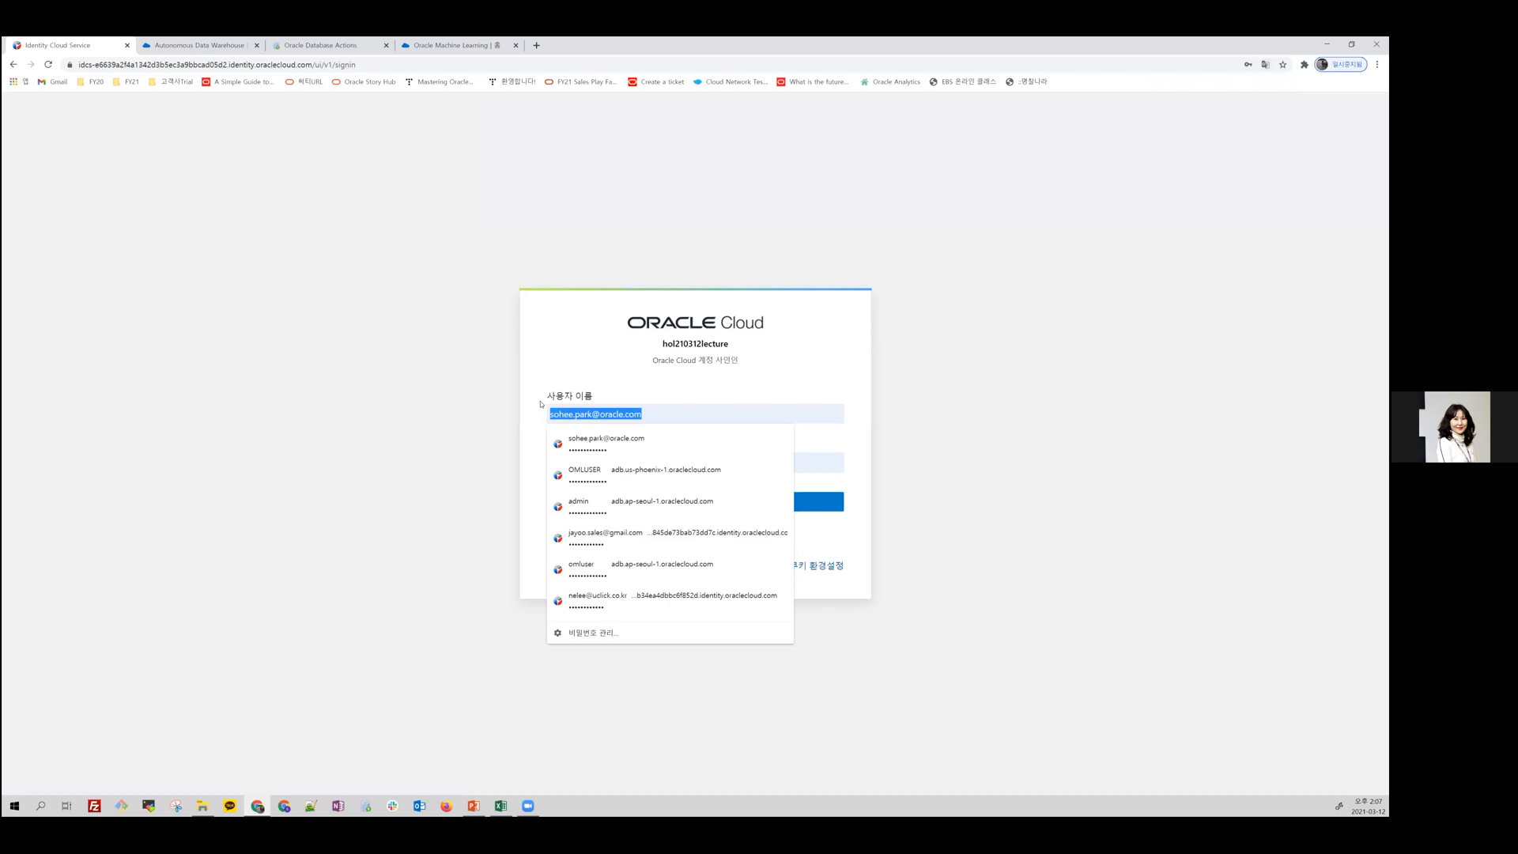
left_click(601, 373)
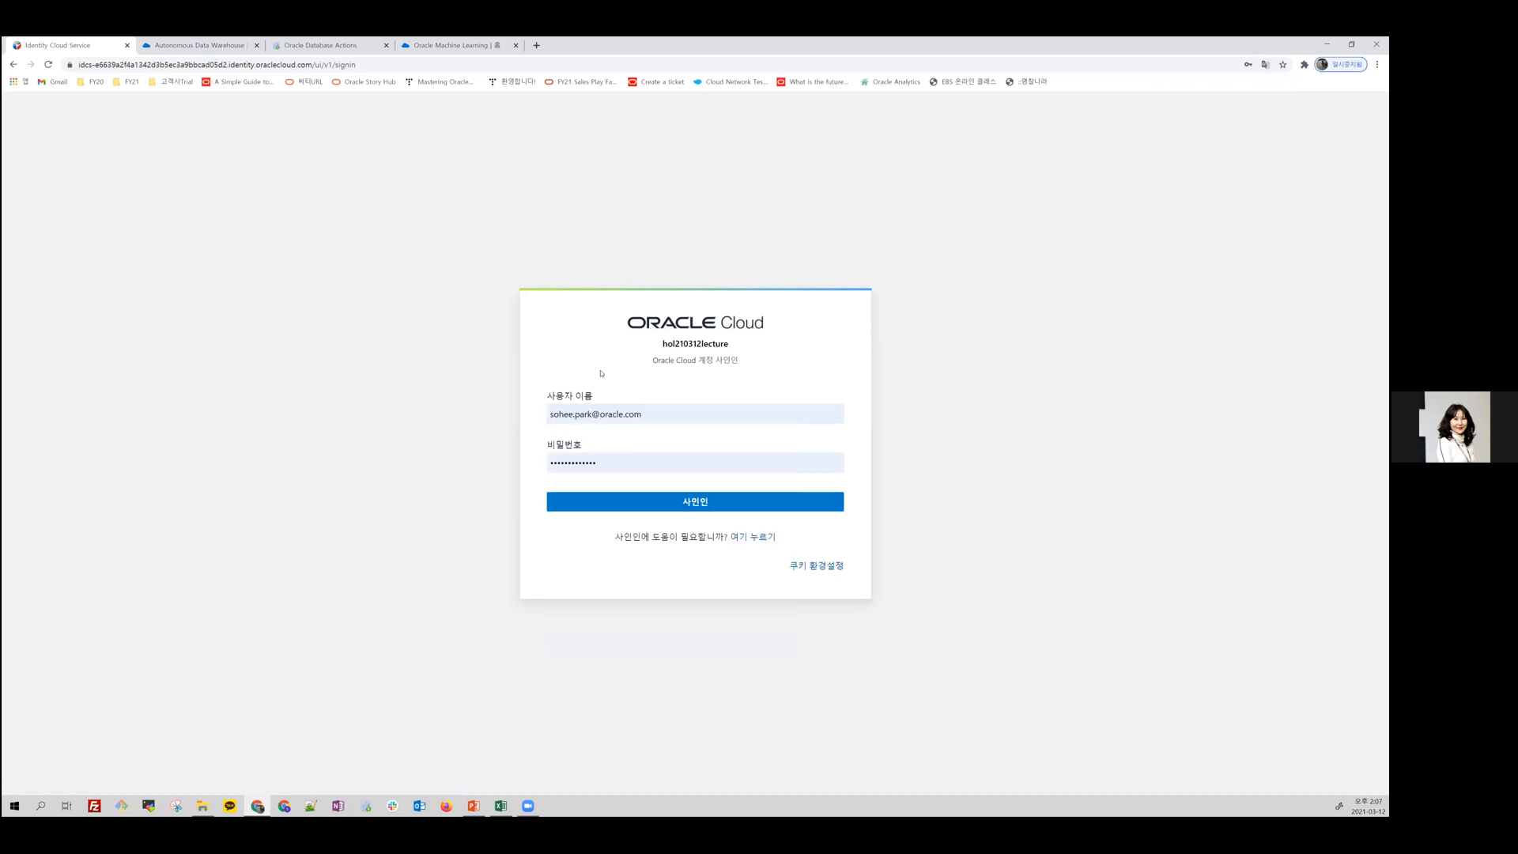
left_click(620, 461)
left_click(697, 500)
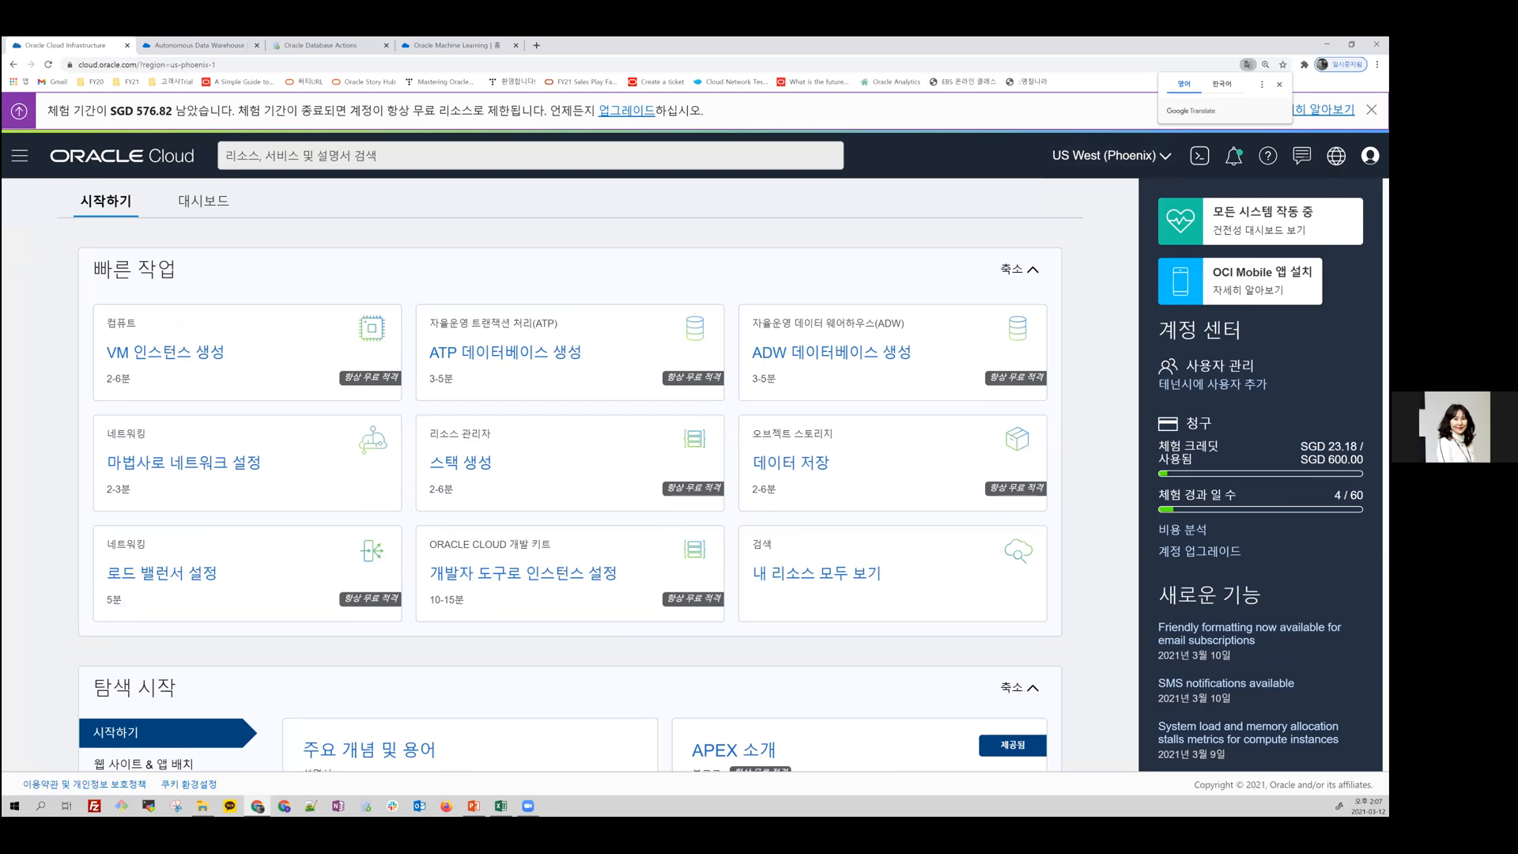
Step: Examine the console's service categories, from core infrastructure and databases through data and AI, solutions, monitoring and platform services
left_click(20, 158)
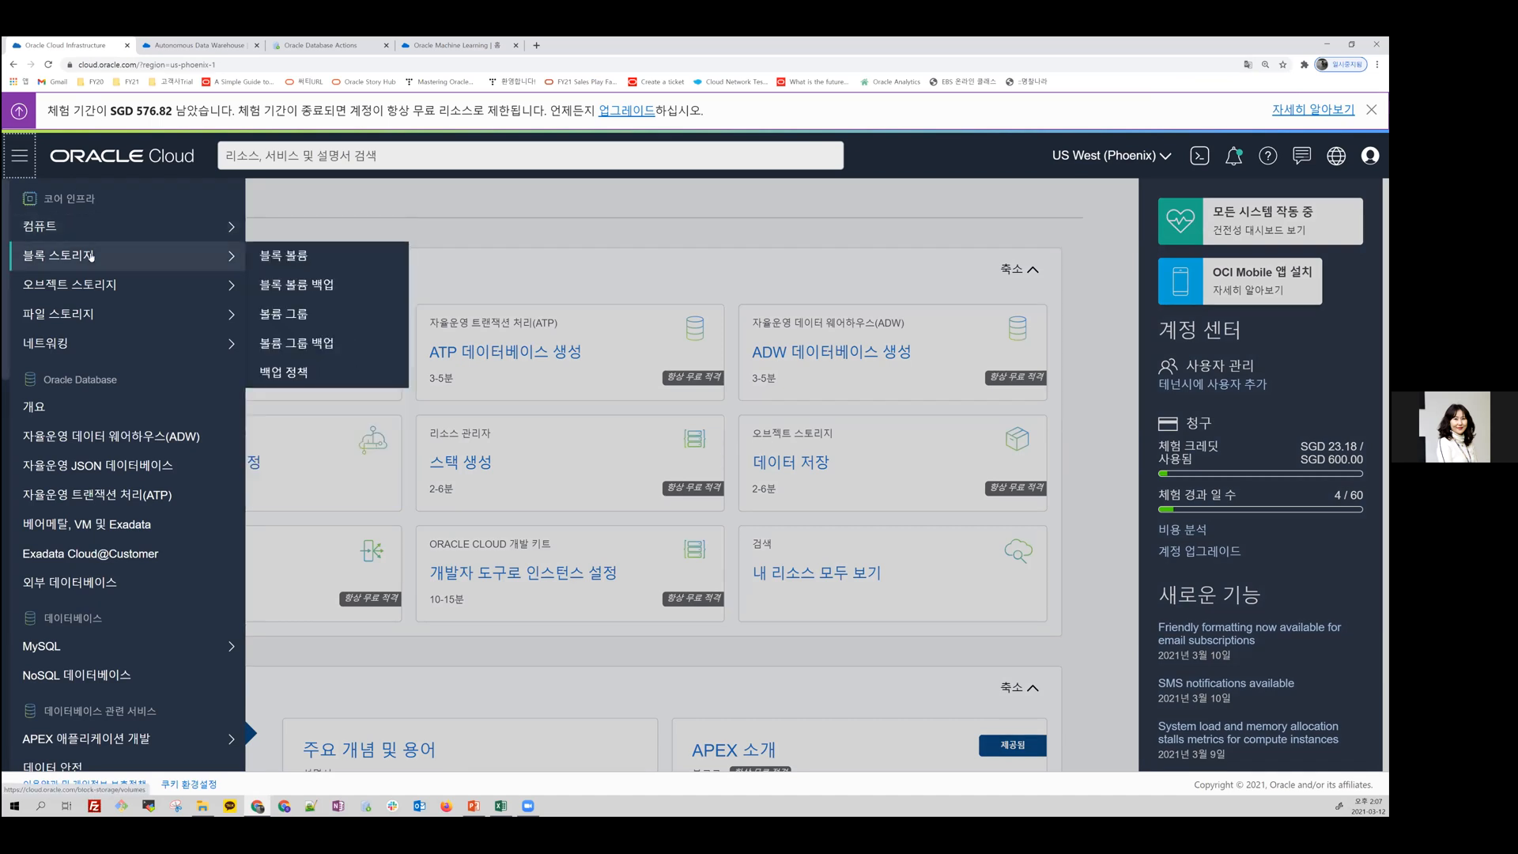
mouse_move(103, 316)
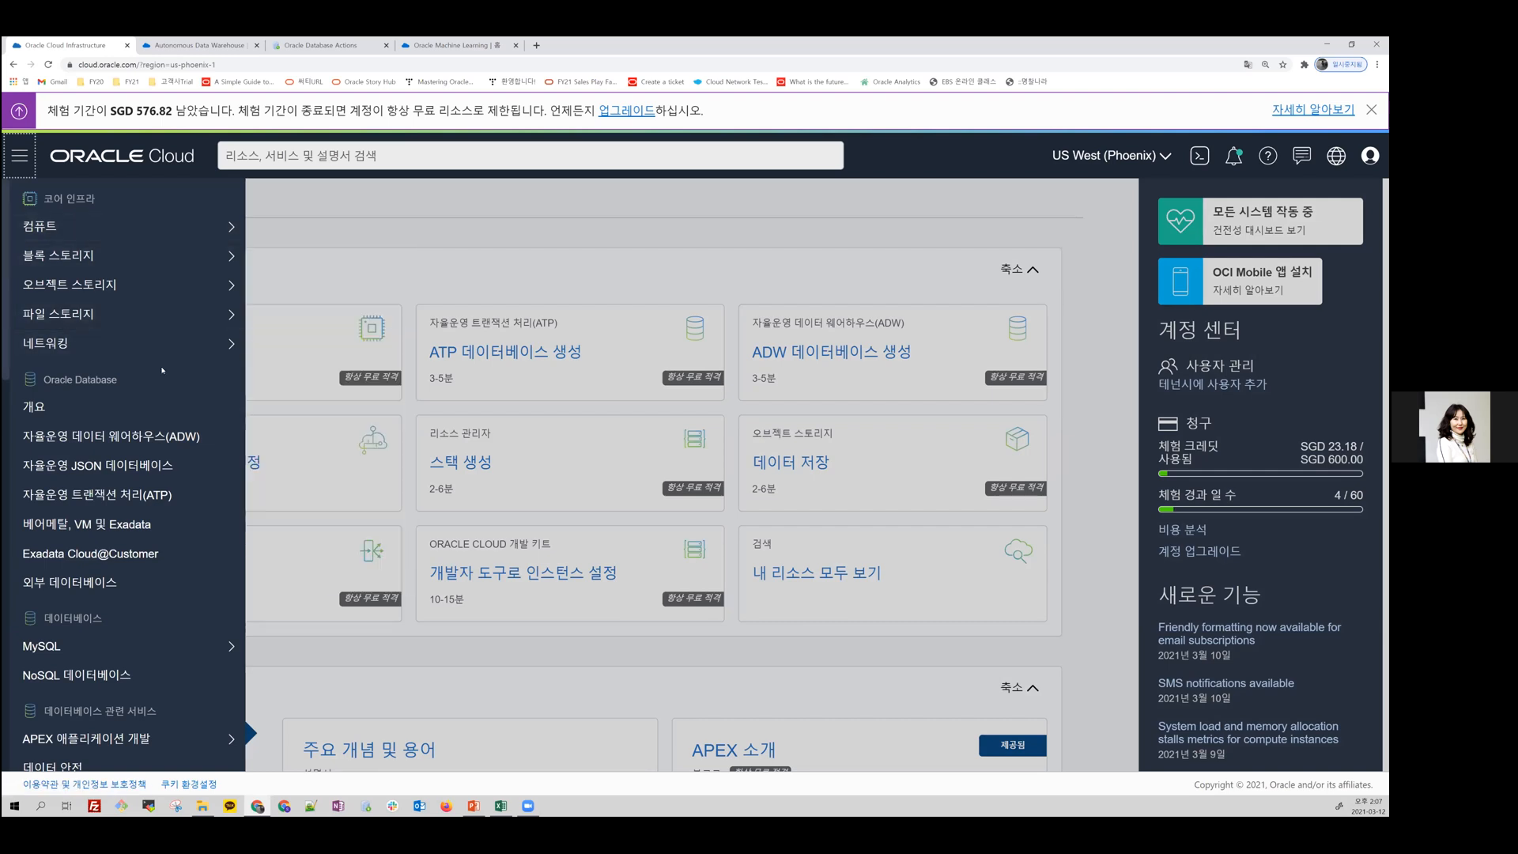
scroll(158, 364, "down", 2)
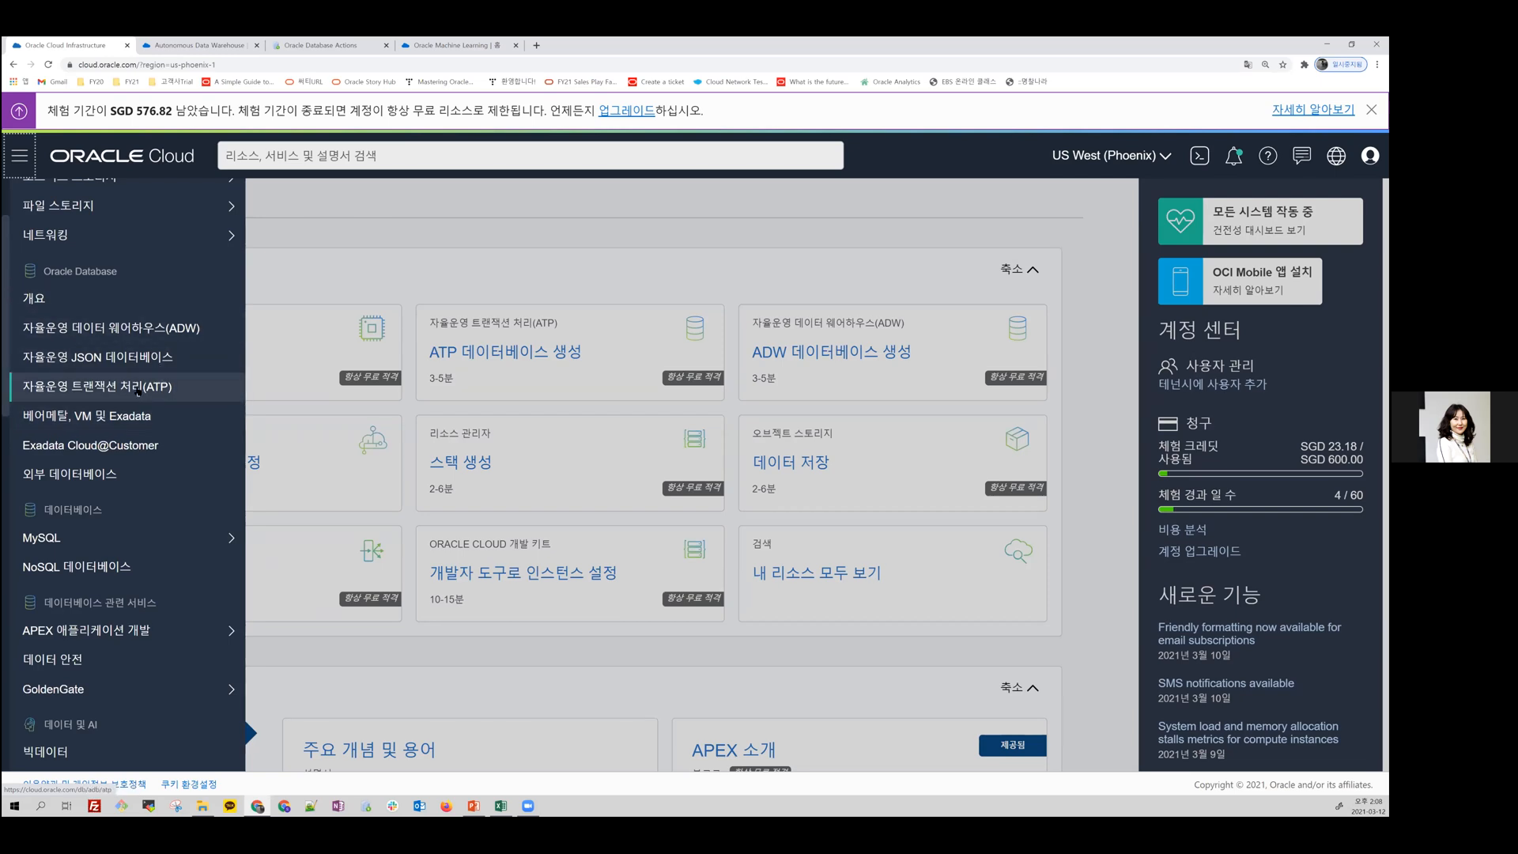
scroll(103, 529, "down", 2)
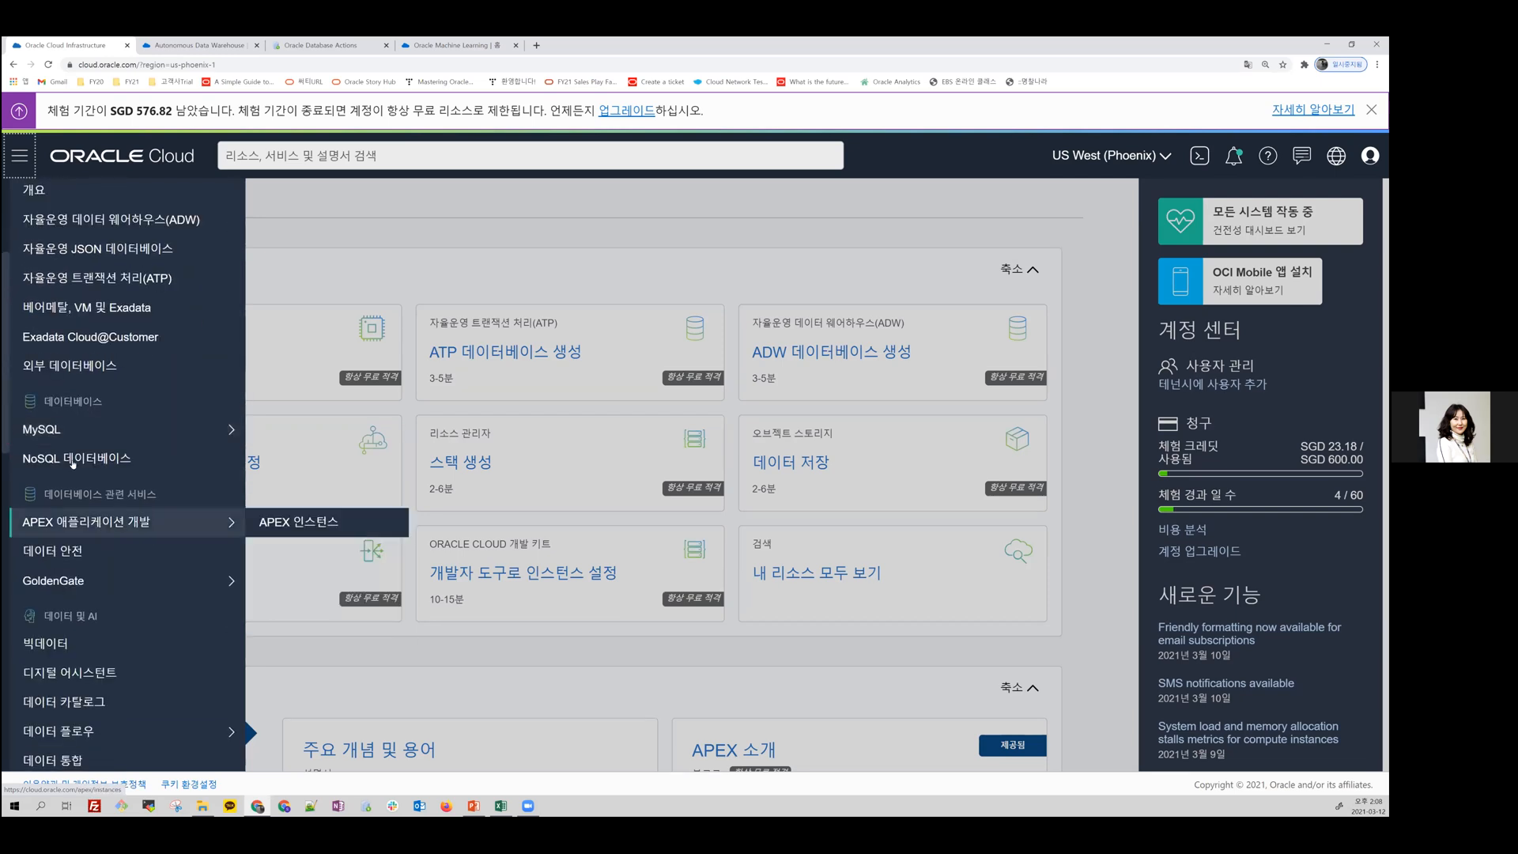
mouse_move(81, 429)
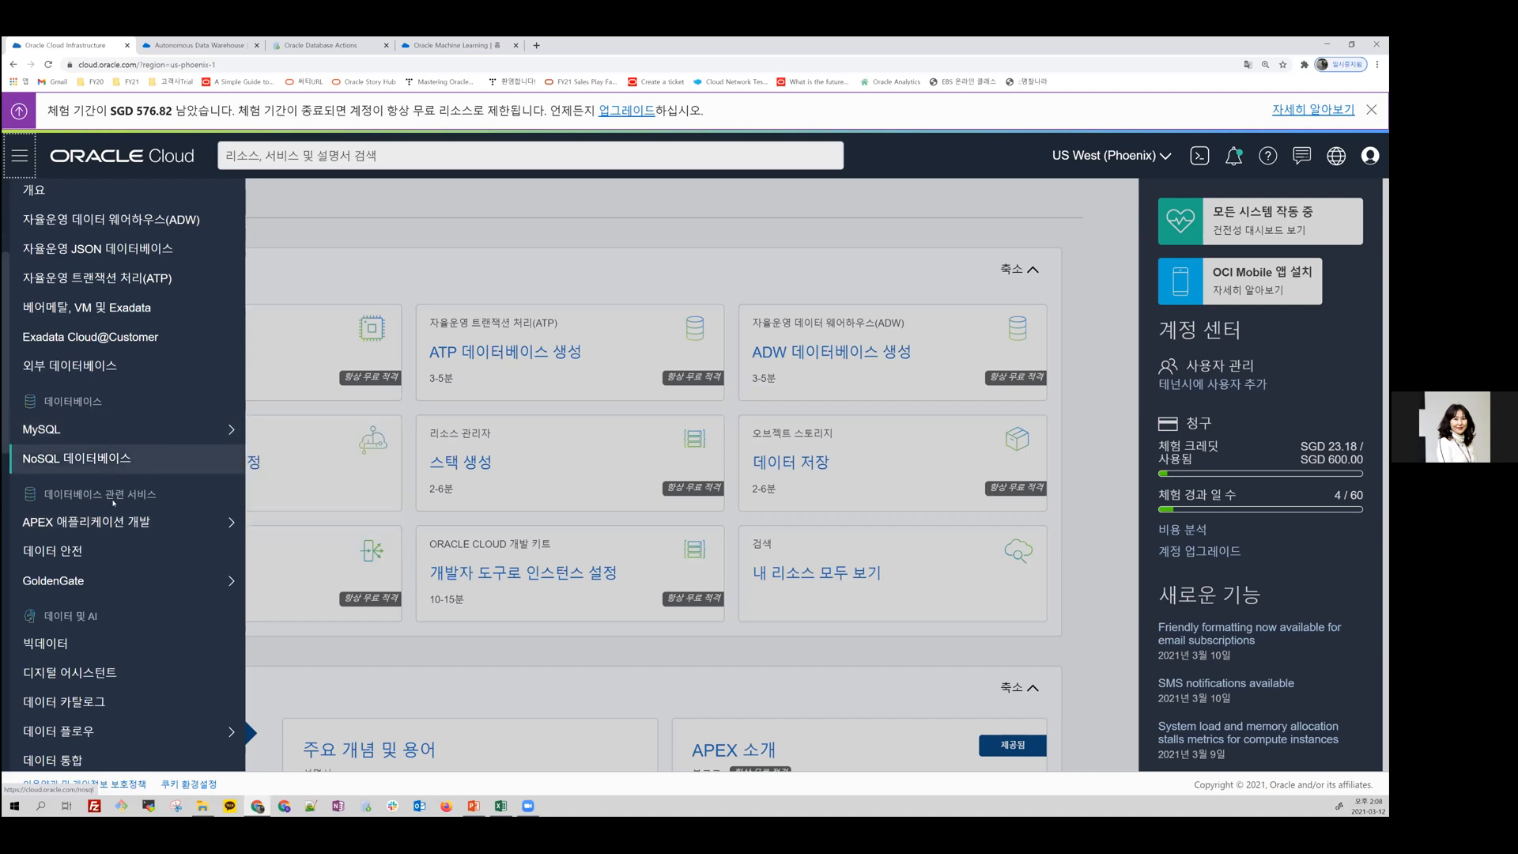
scroll(114, 502, "down", 2)
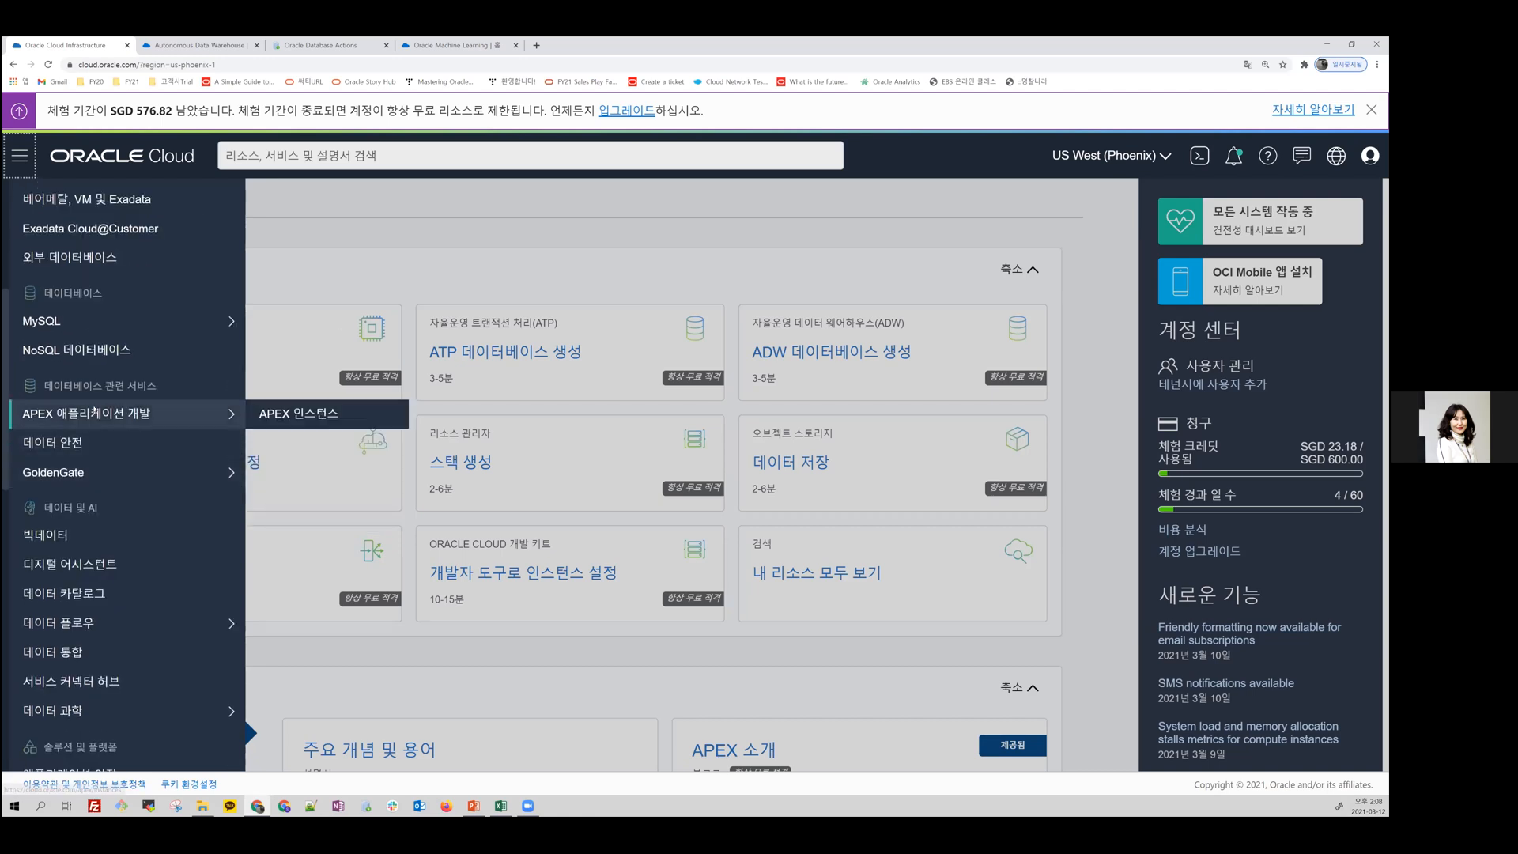
mouse_move(99, 479)
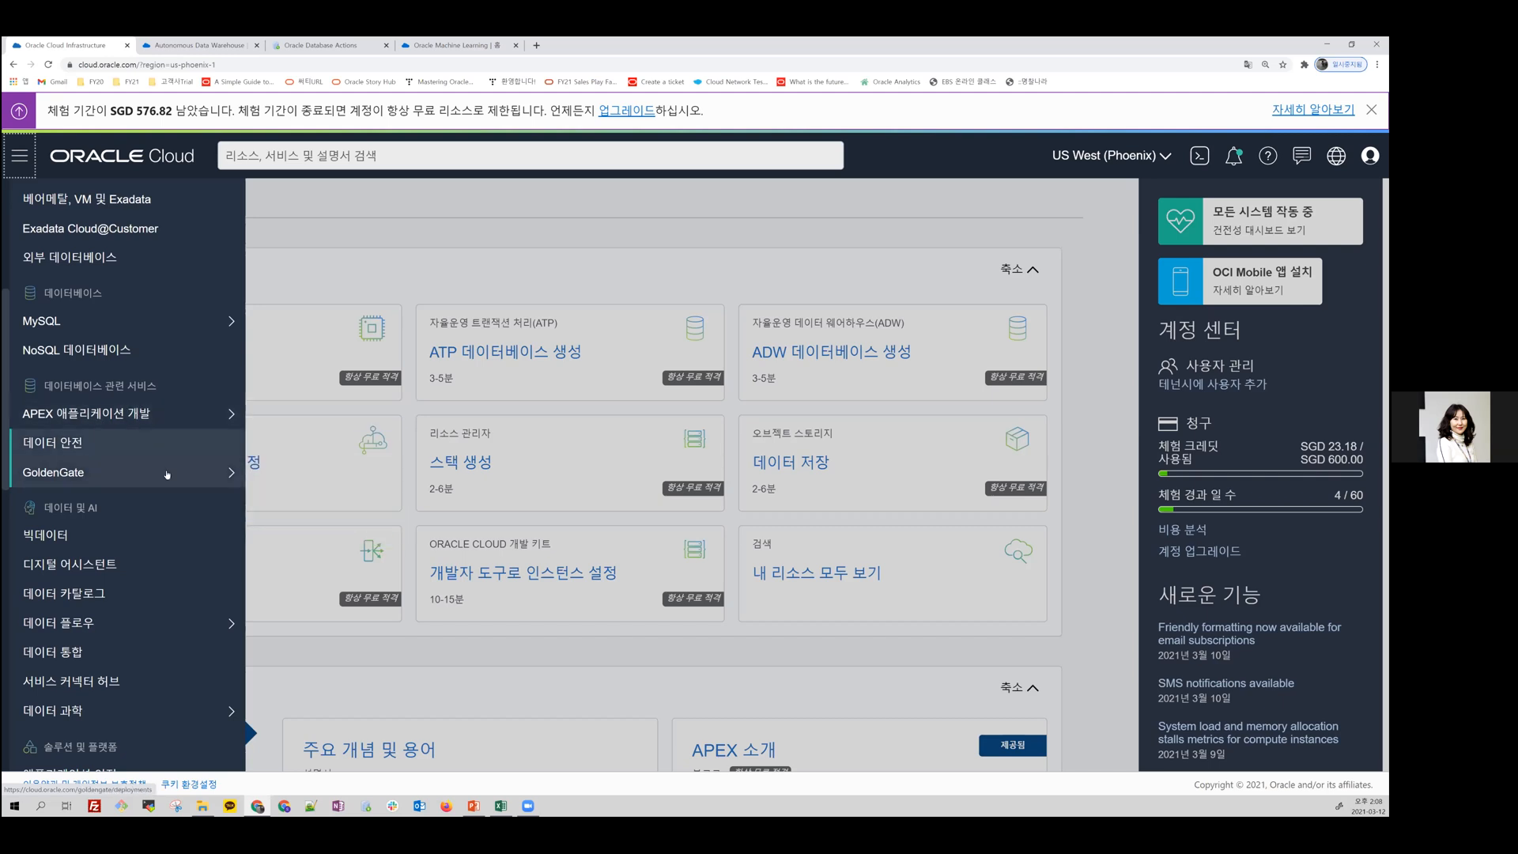
mouse_move(163, 478)
scroll(164, 492, "down", 2)
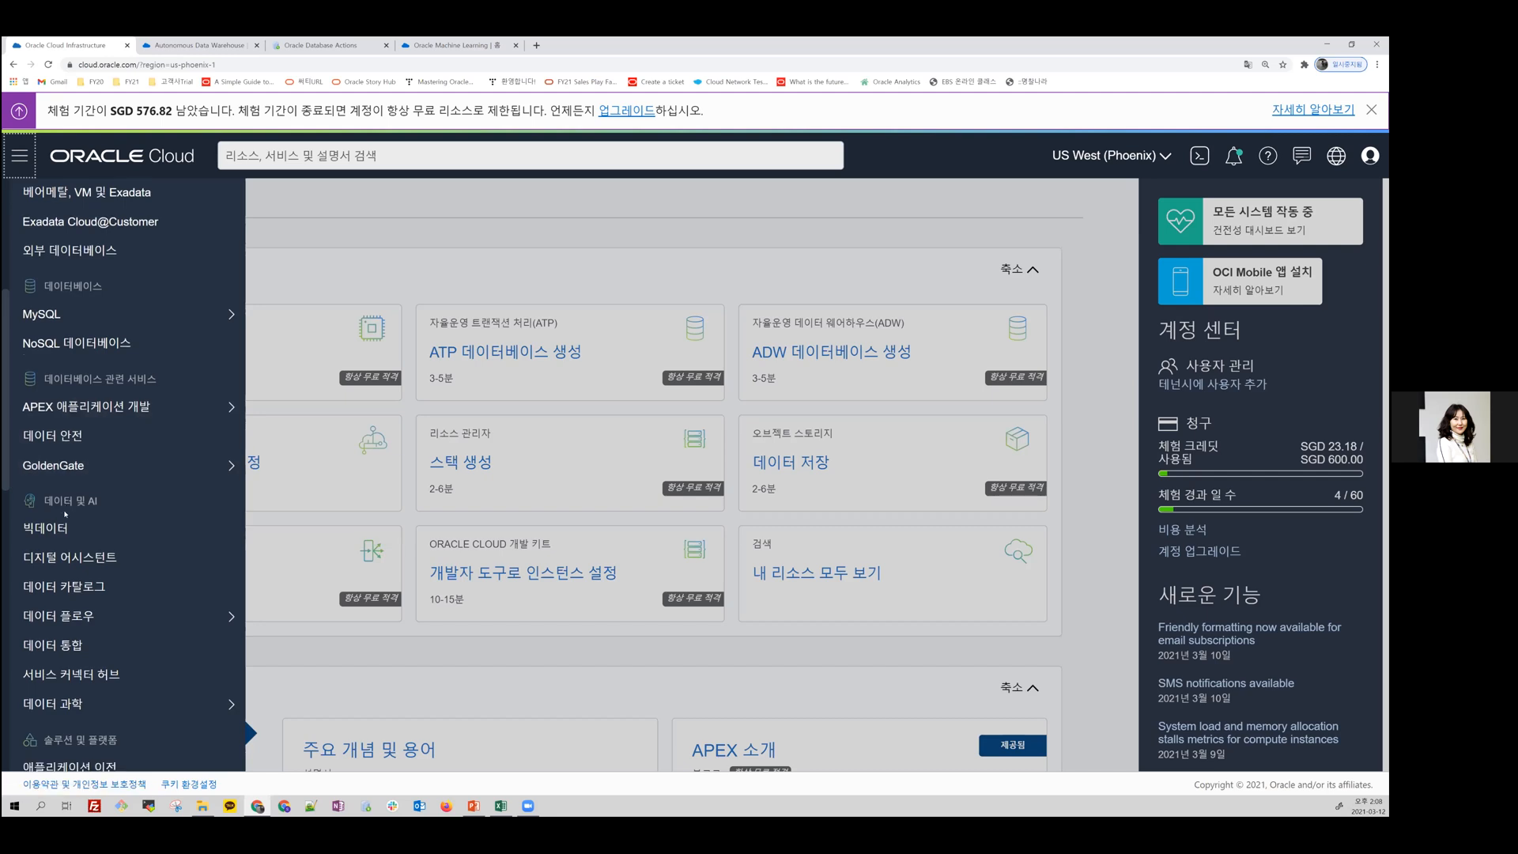
mouse_move(57, 523)
mouse_move(51, 601)
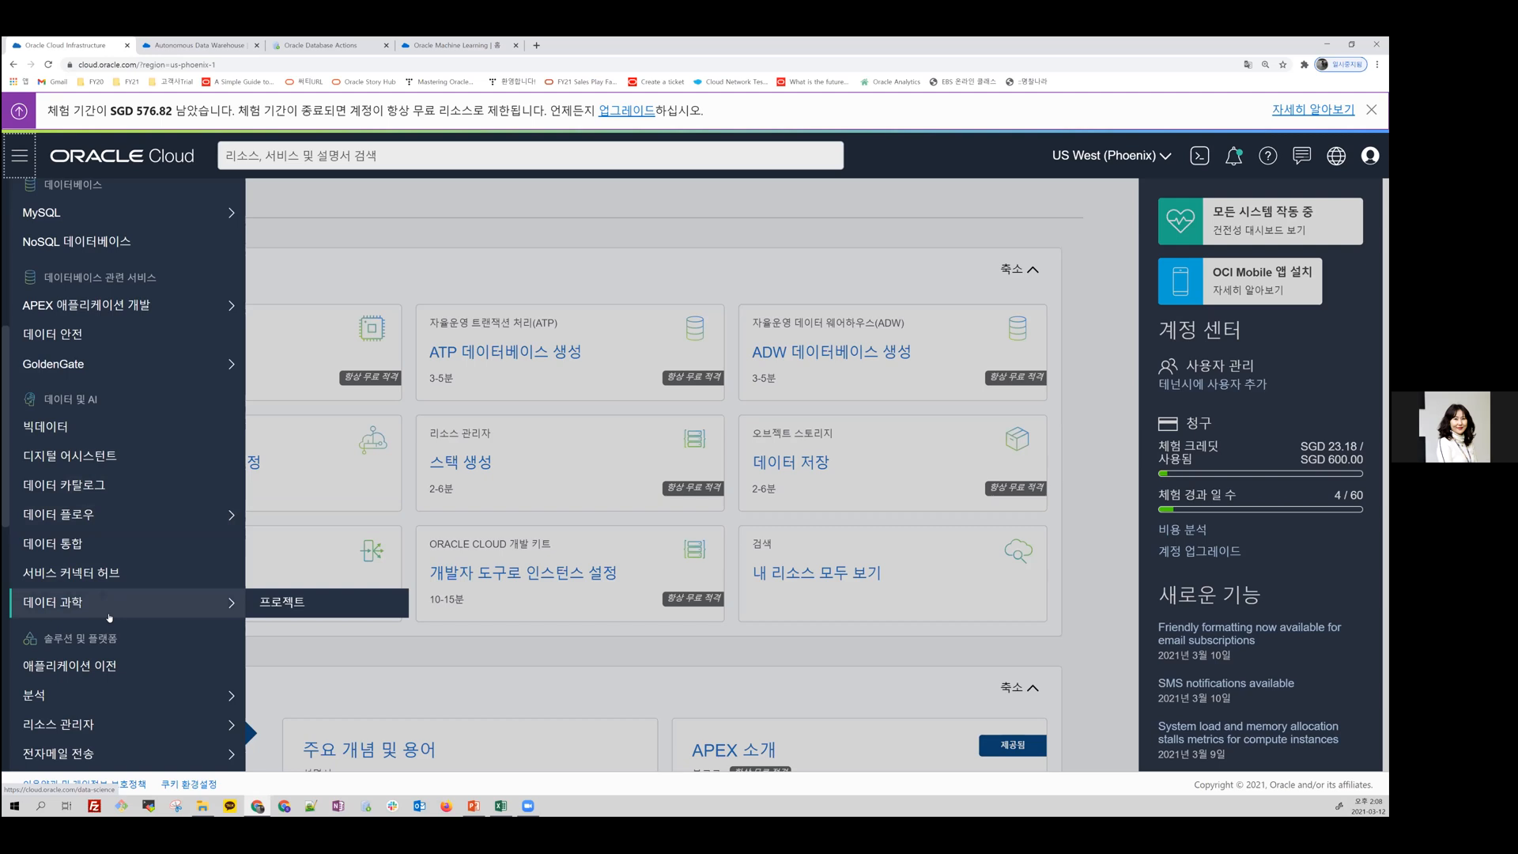
scroll(109, 616, "down", 2)
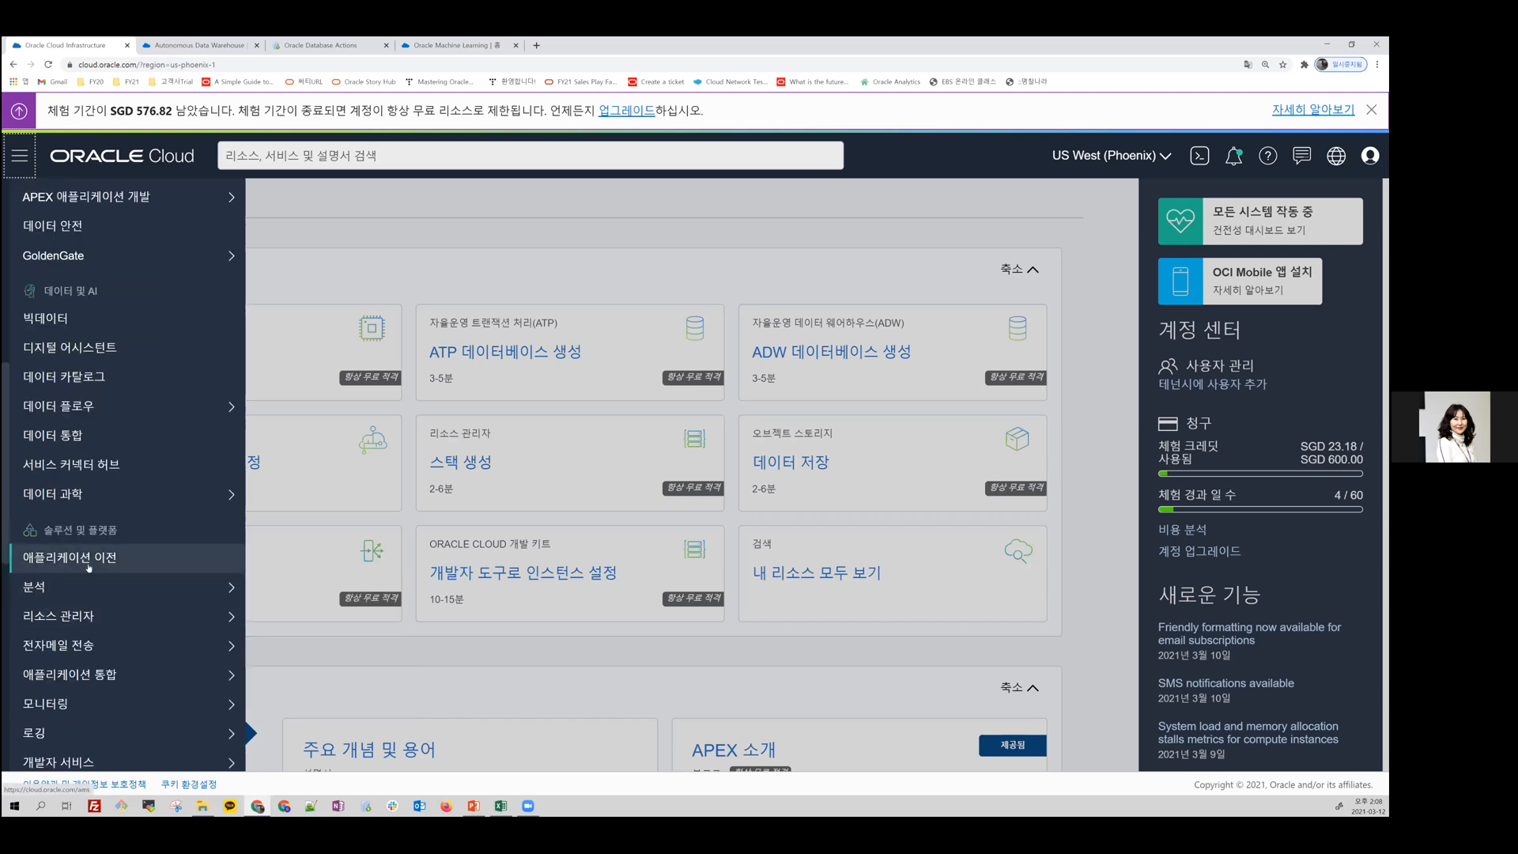
scroll(87, 585, "down", 2)
mouse_move(86, 557)
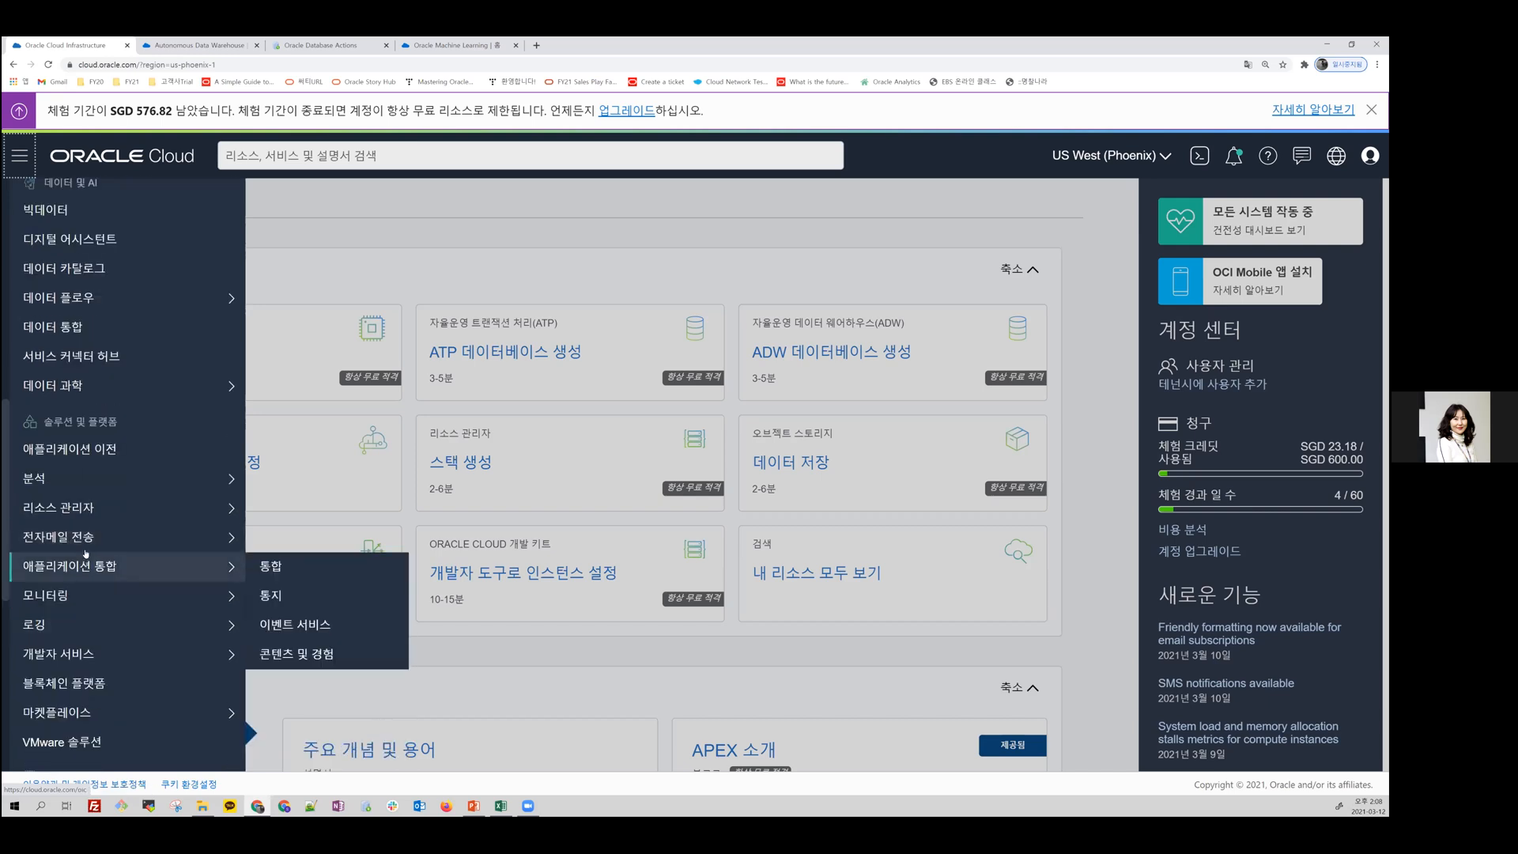
scroll(84, 667, "down", 1)
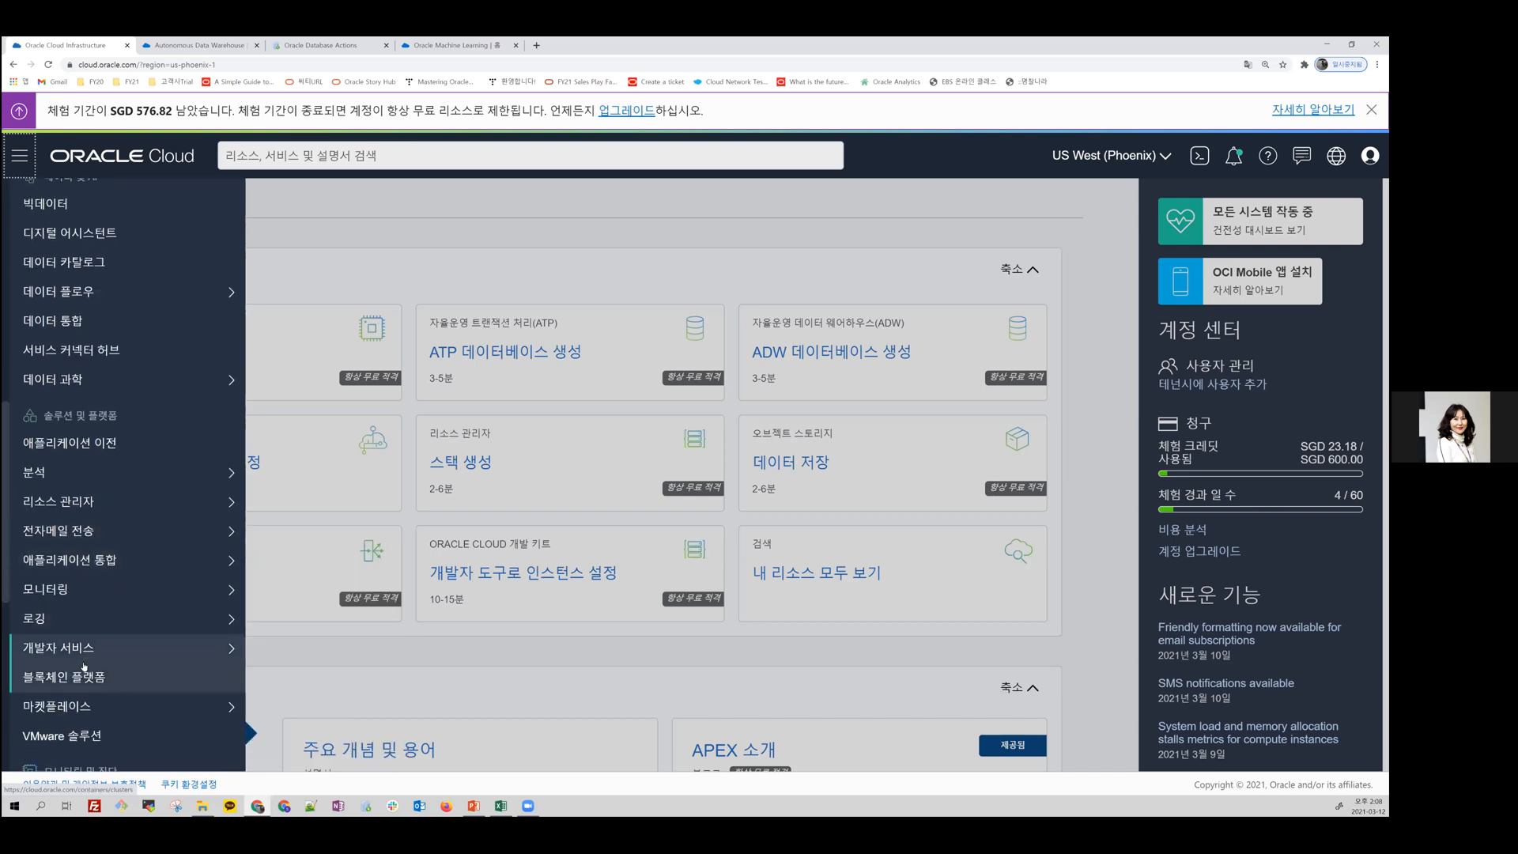
scroll(84, 666, "down", 1)
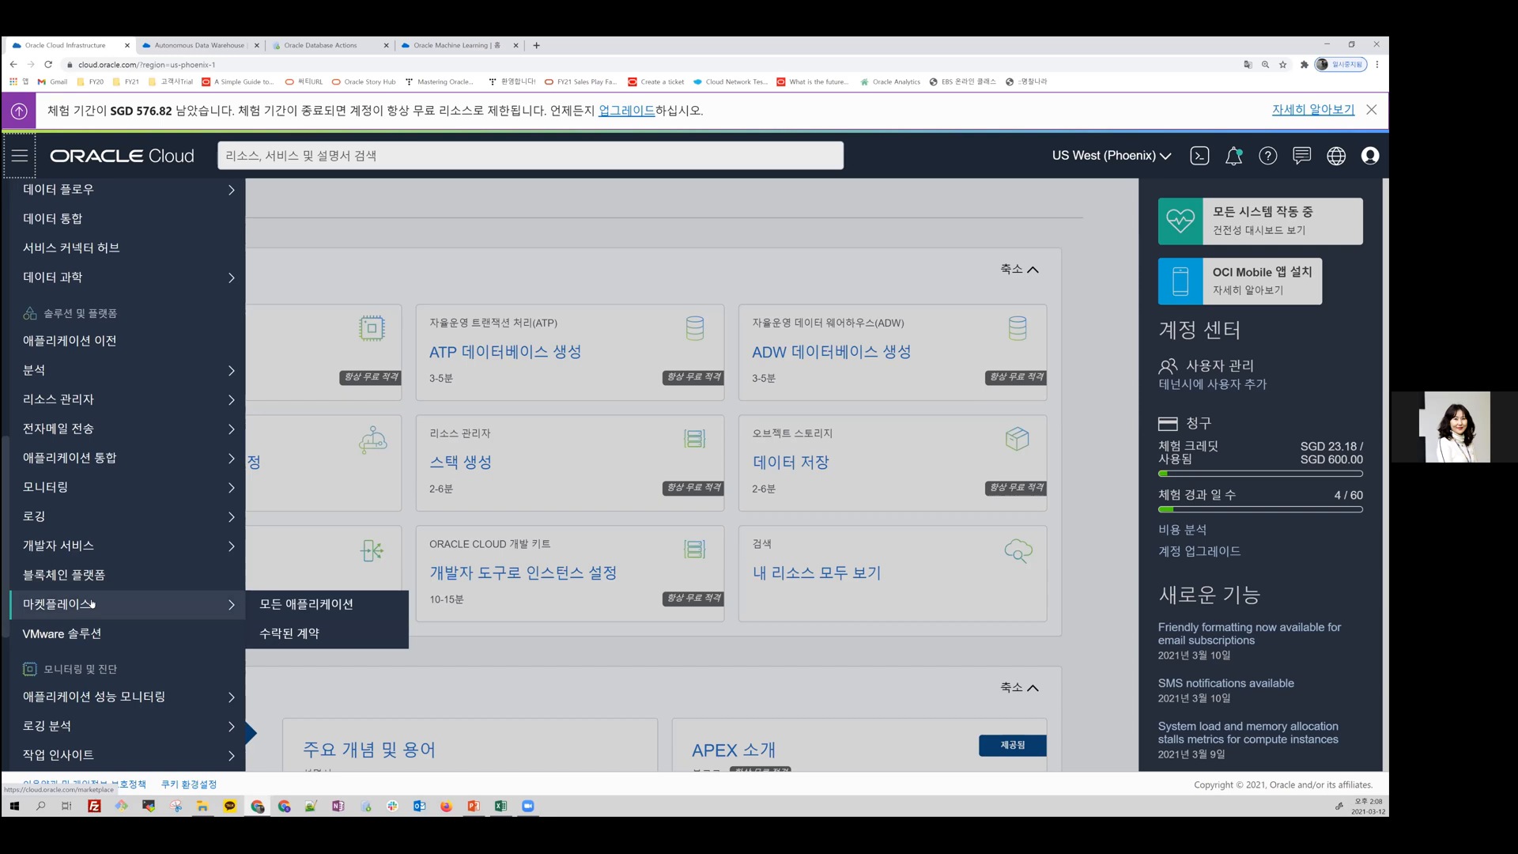
scroll(86, 616, "down", 1)
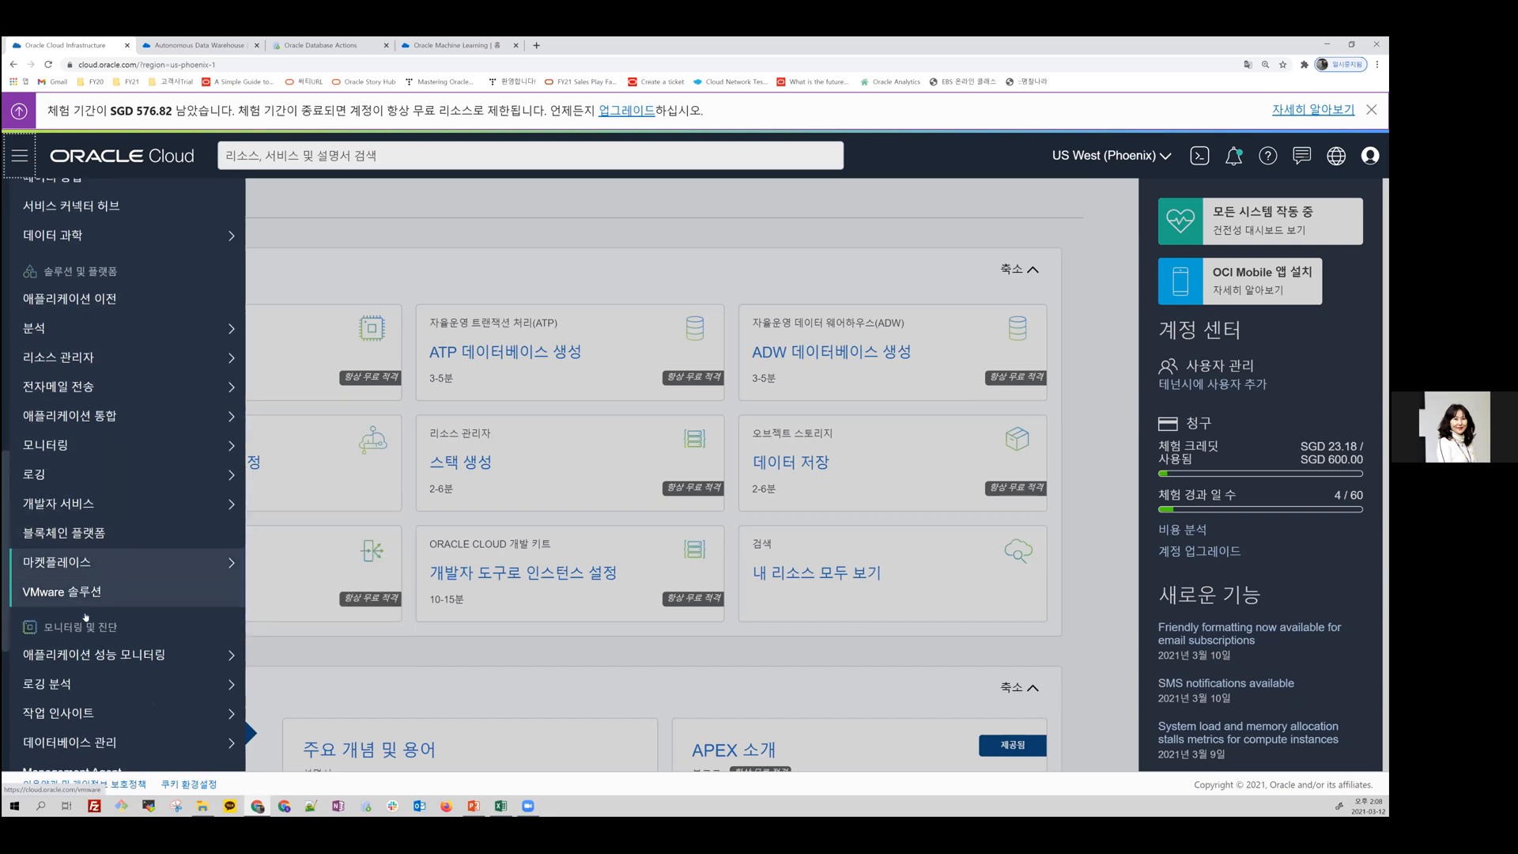
mouse_move(108, 662)
scroll(108, 662, "down", 1)
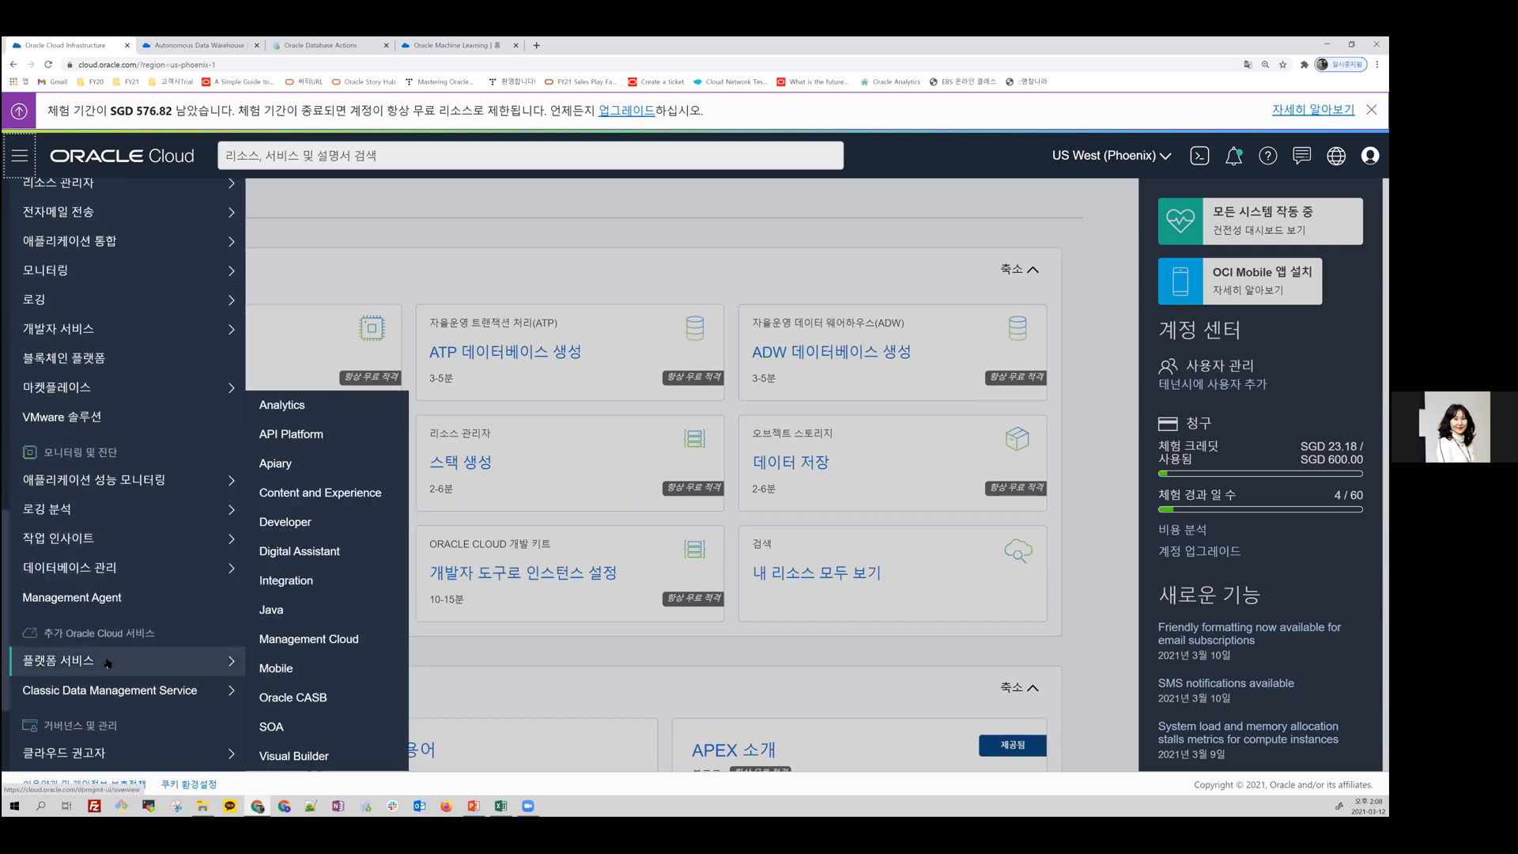
Step: Open the Autonomous Data Warehouse (ADW) service page under Oracle Database
scroll(108, 546, "up", 5)
scroll(108, 545, "up", 1)
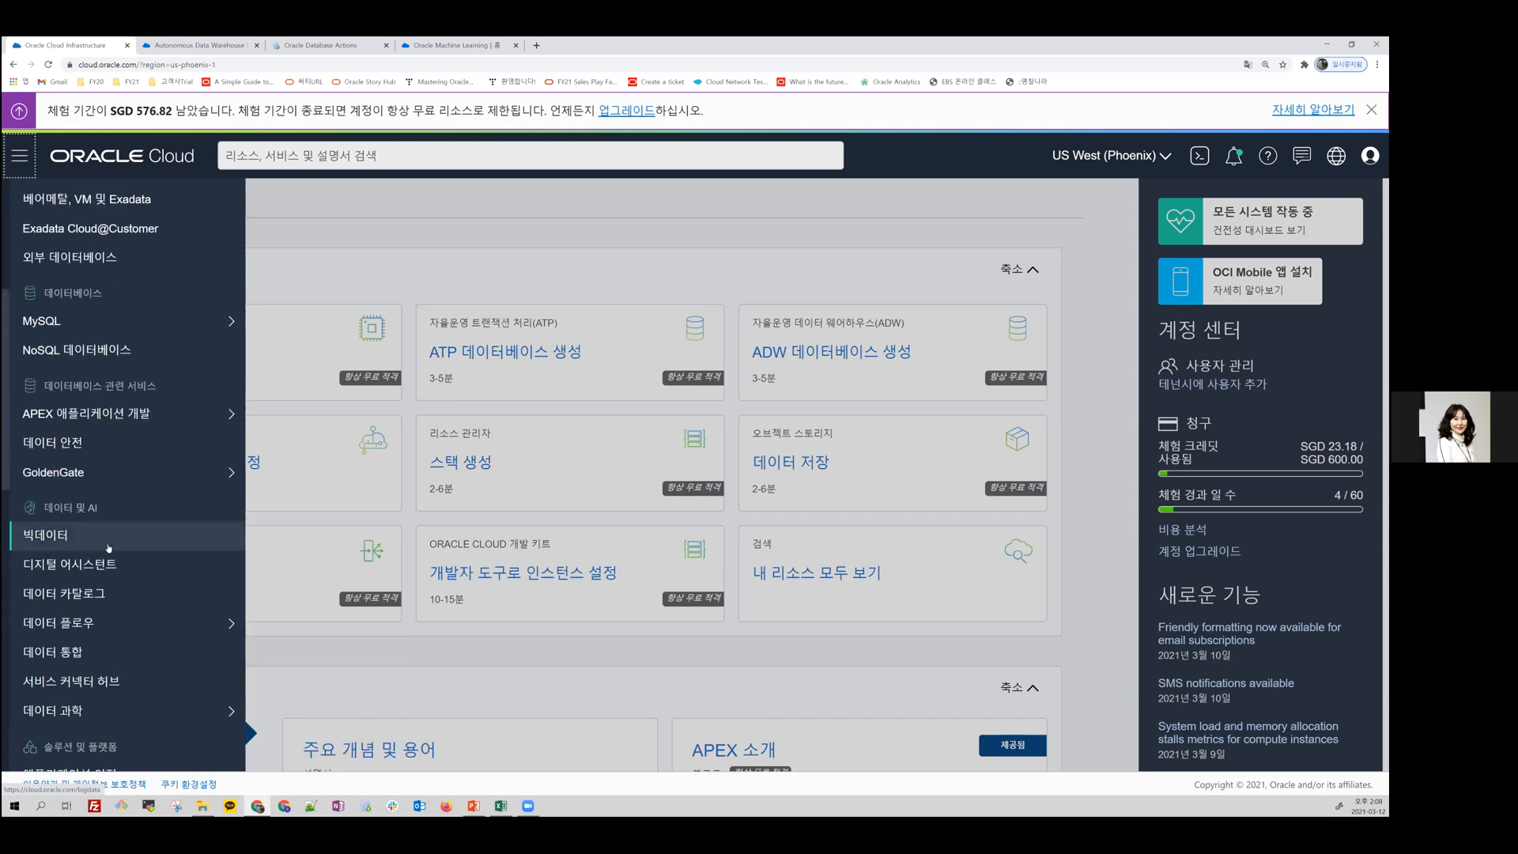
scroll(109, 547, "up", 2)
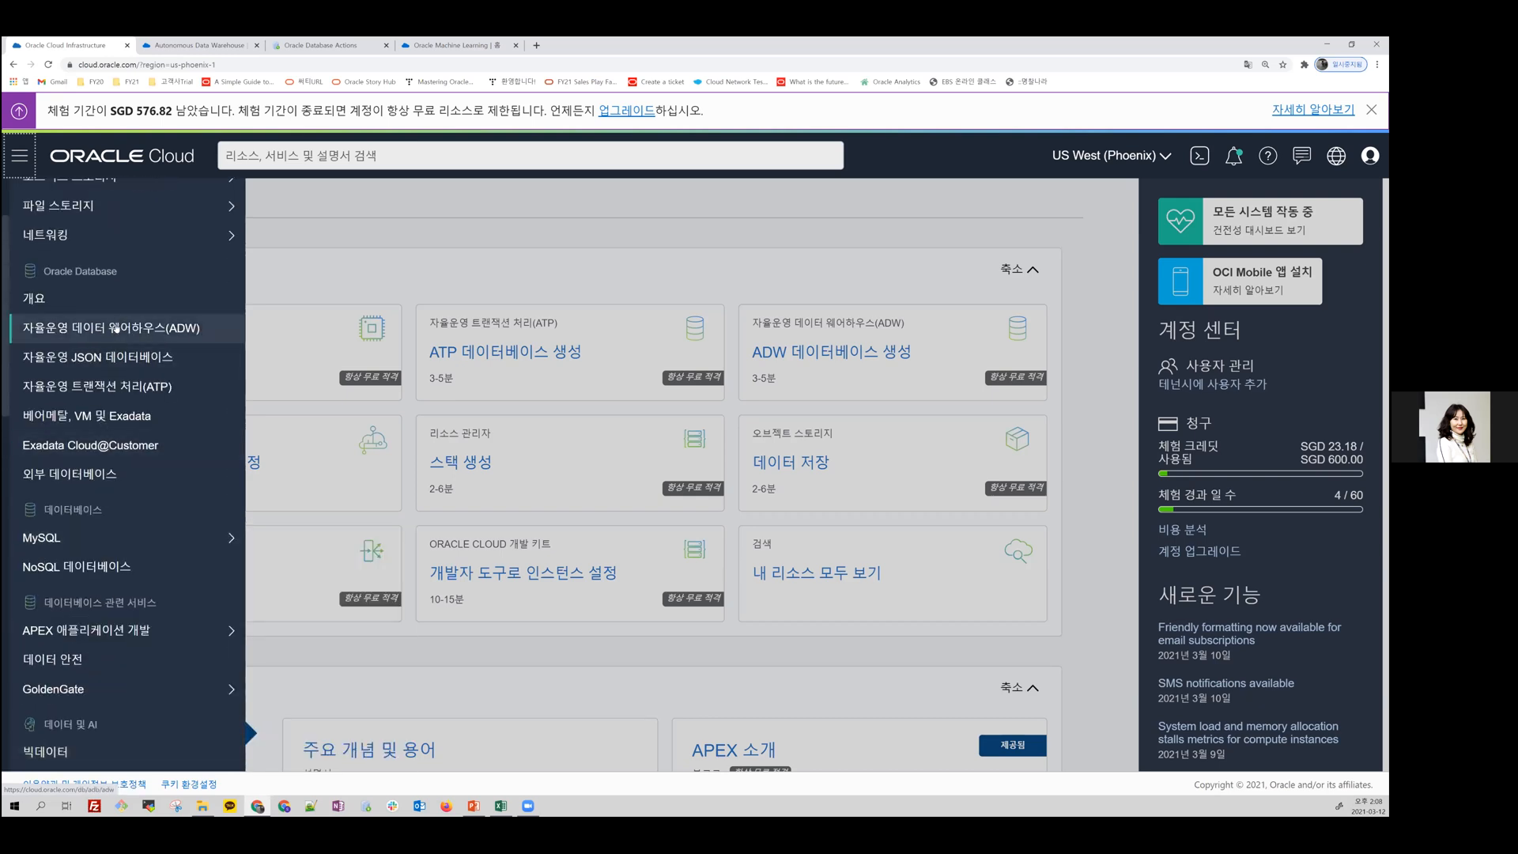
left_click(116, 329)
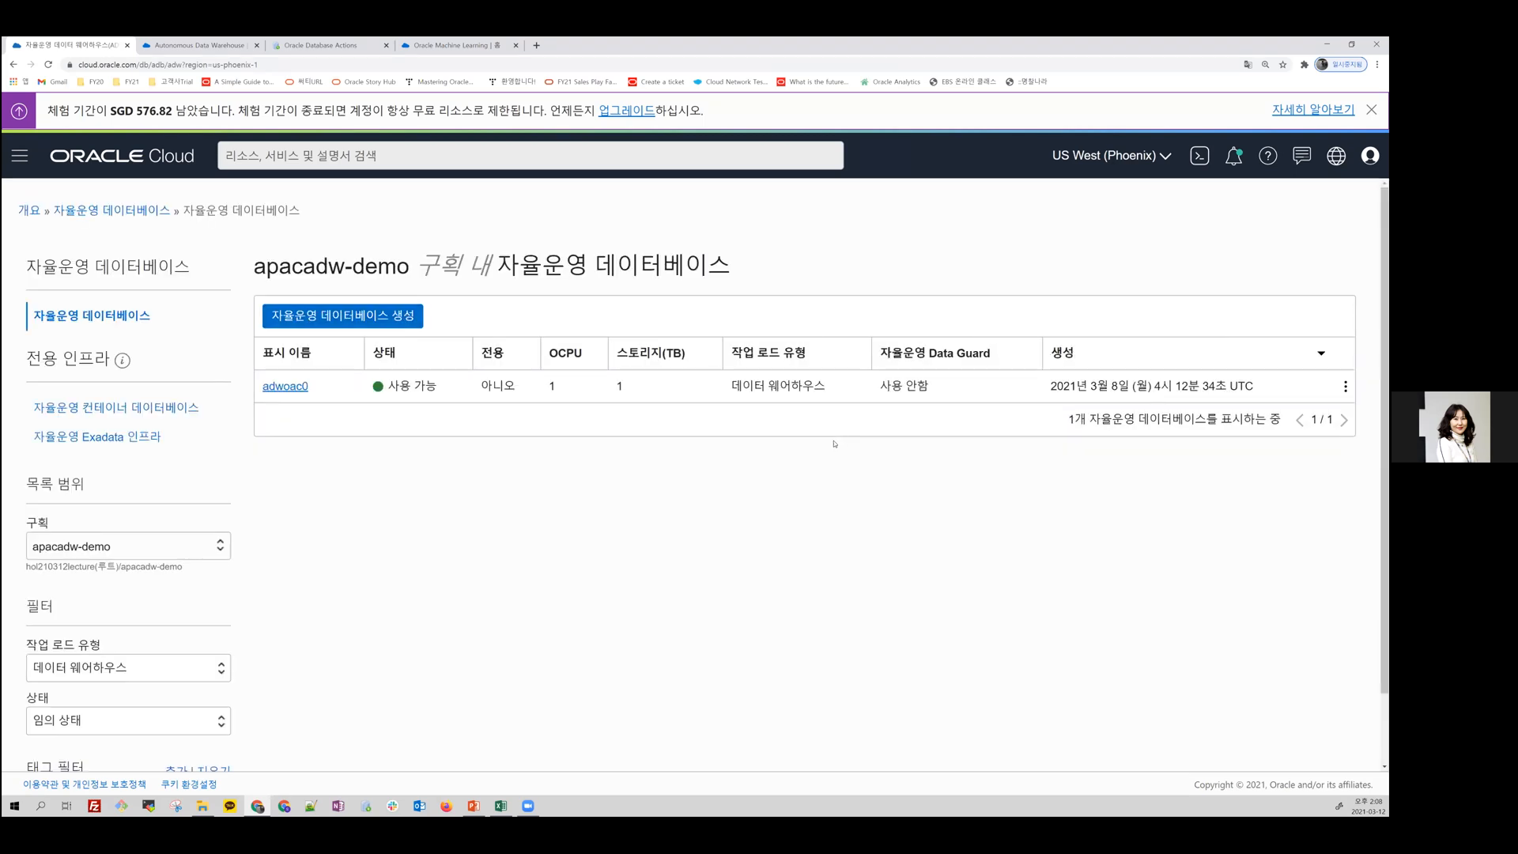
Step: Set the compartment for the autonomous database list to apacadw-demo
left_click(220, 551)
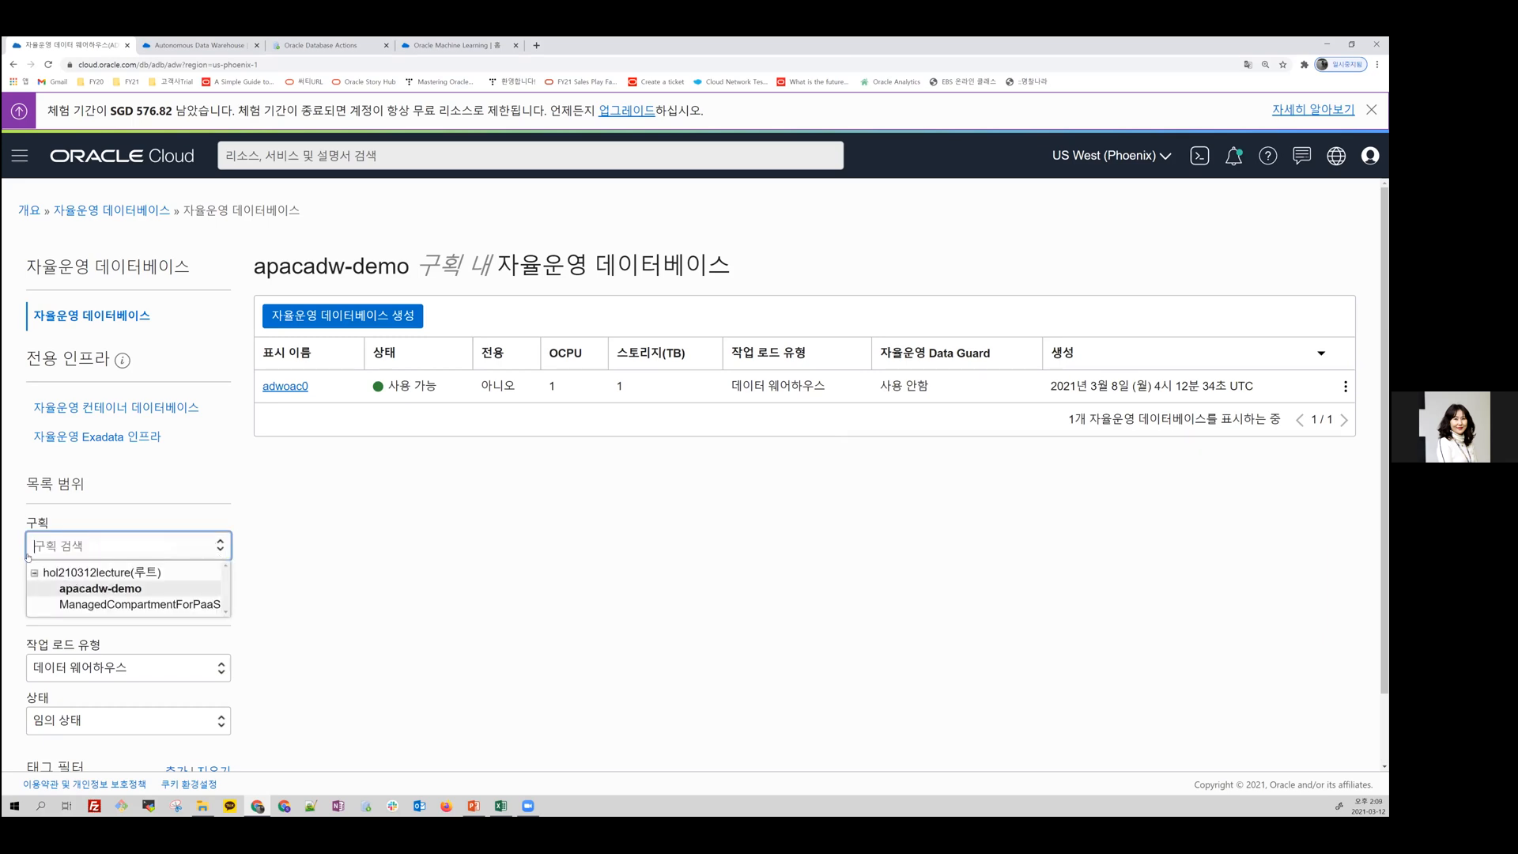
left_click(115, 593)
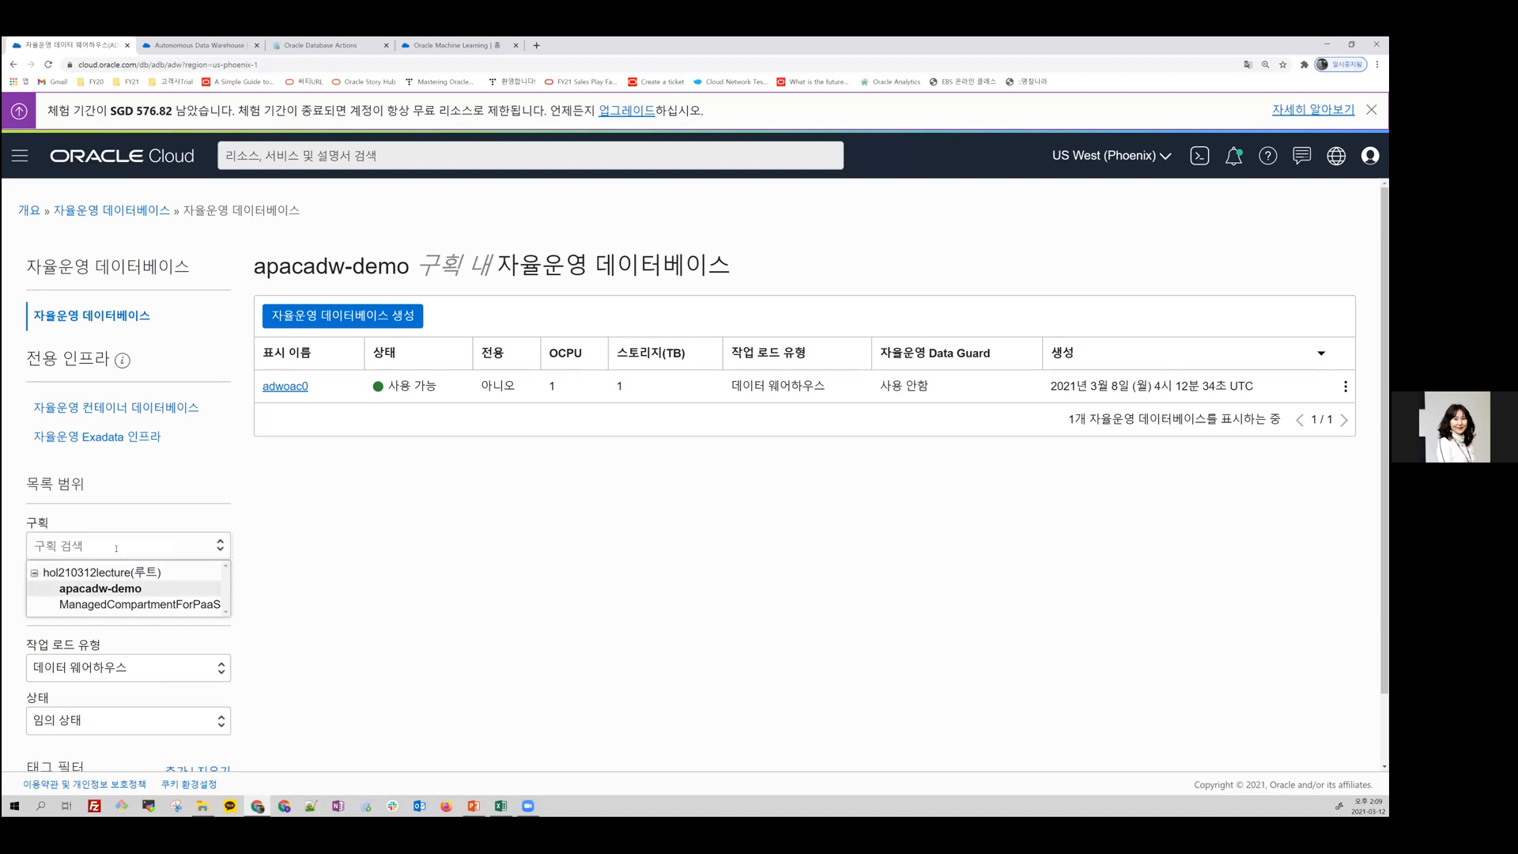
left_click(115, 588)
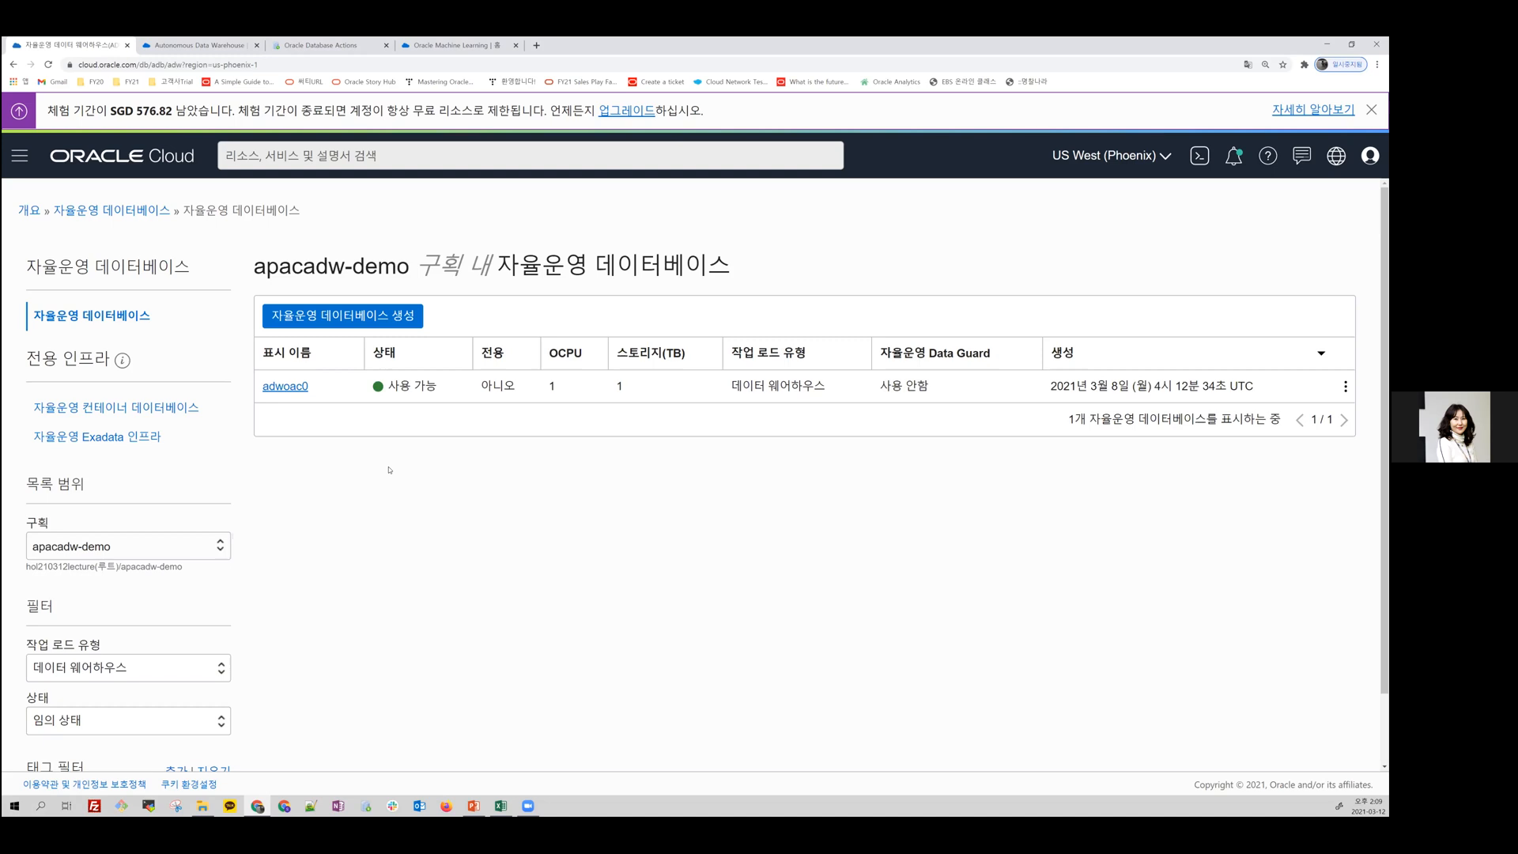
Step: Open the details of the adwoac0 database and review its general, backup, network and maintenance information
left_click(293, 387)
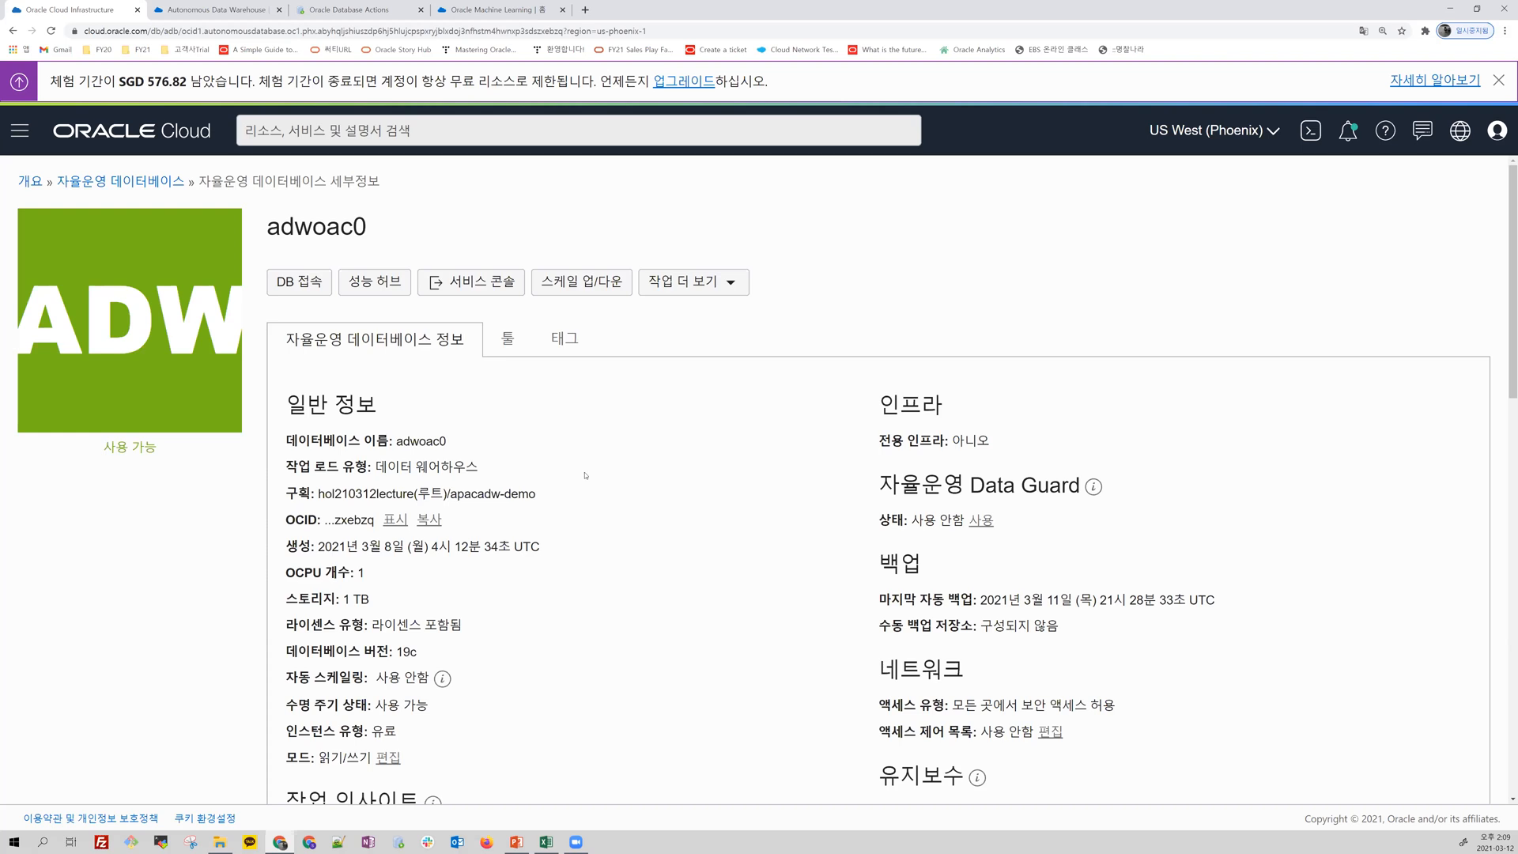
scroll(587, 480, "down", 2)
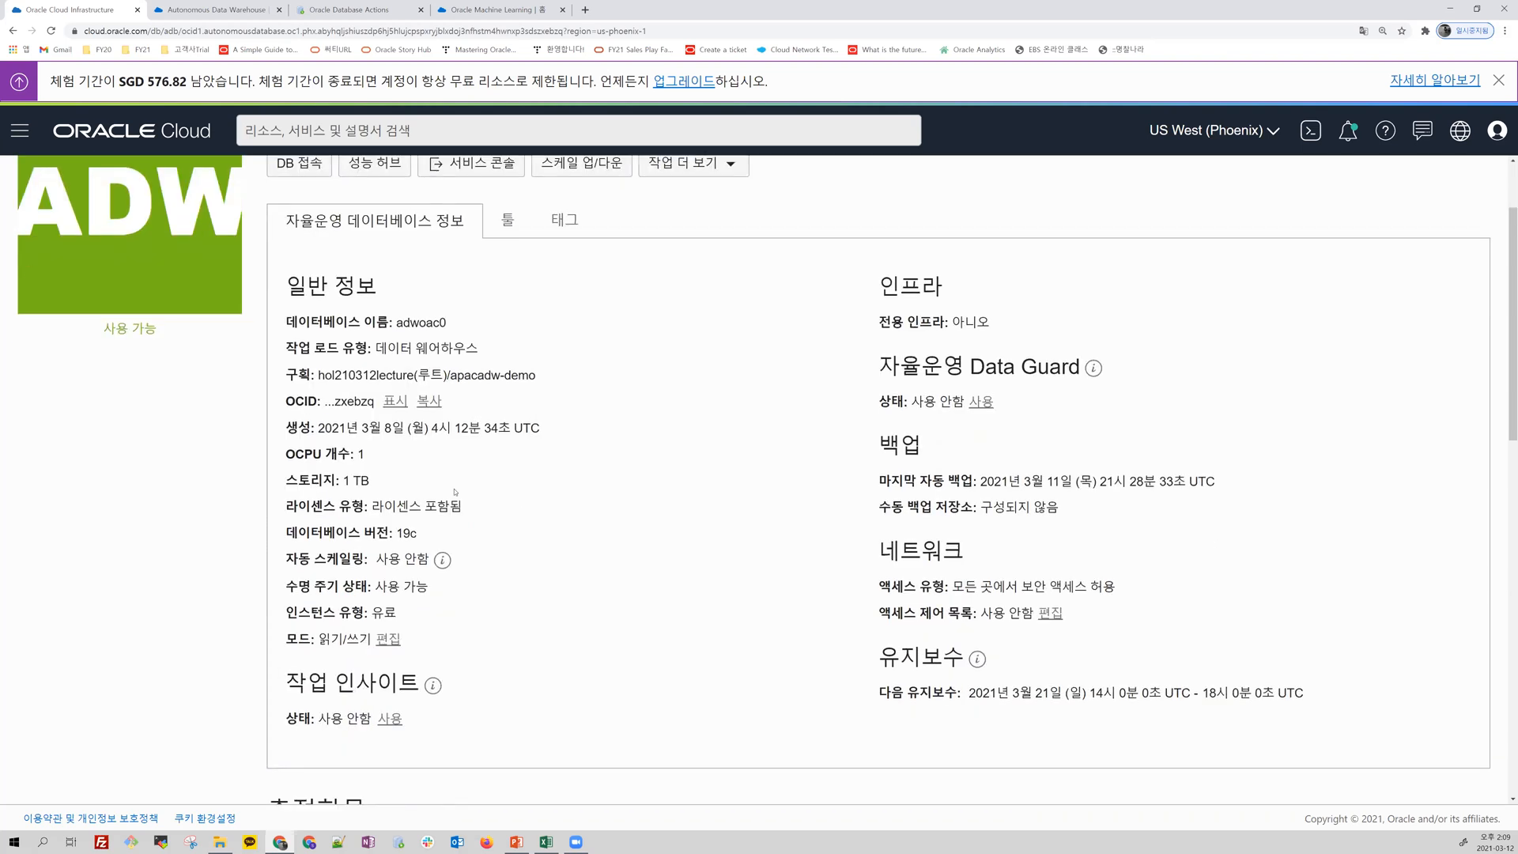
scroll(455, 492, "up", 2)
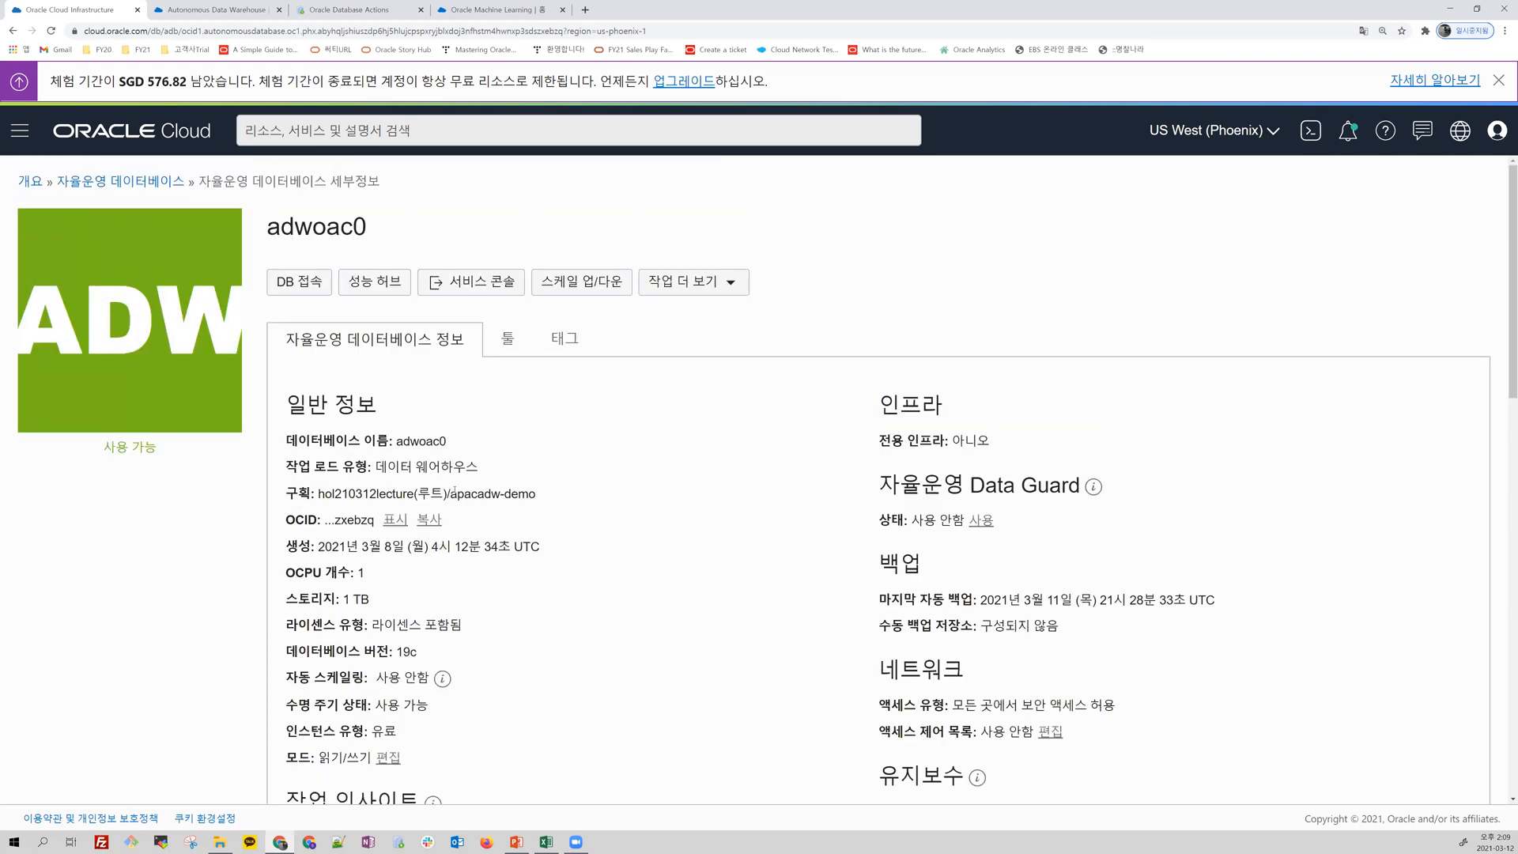
Step: Review the client credential (wallet) download options for connecting to the adwoac0 database, and close them
left_click(303, 282)
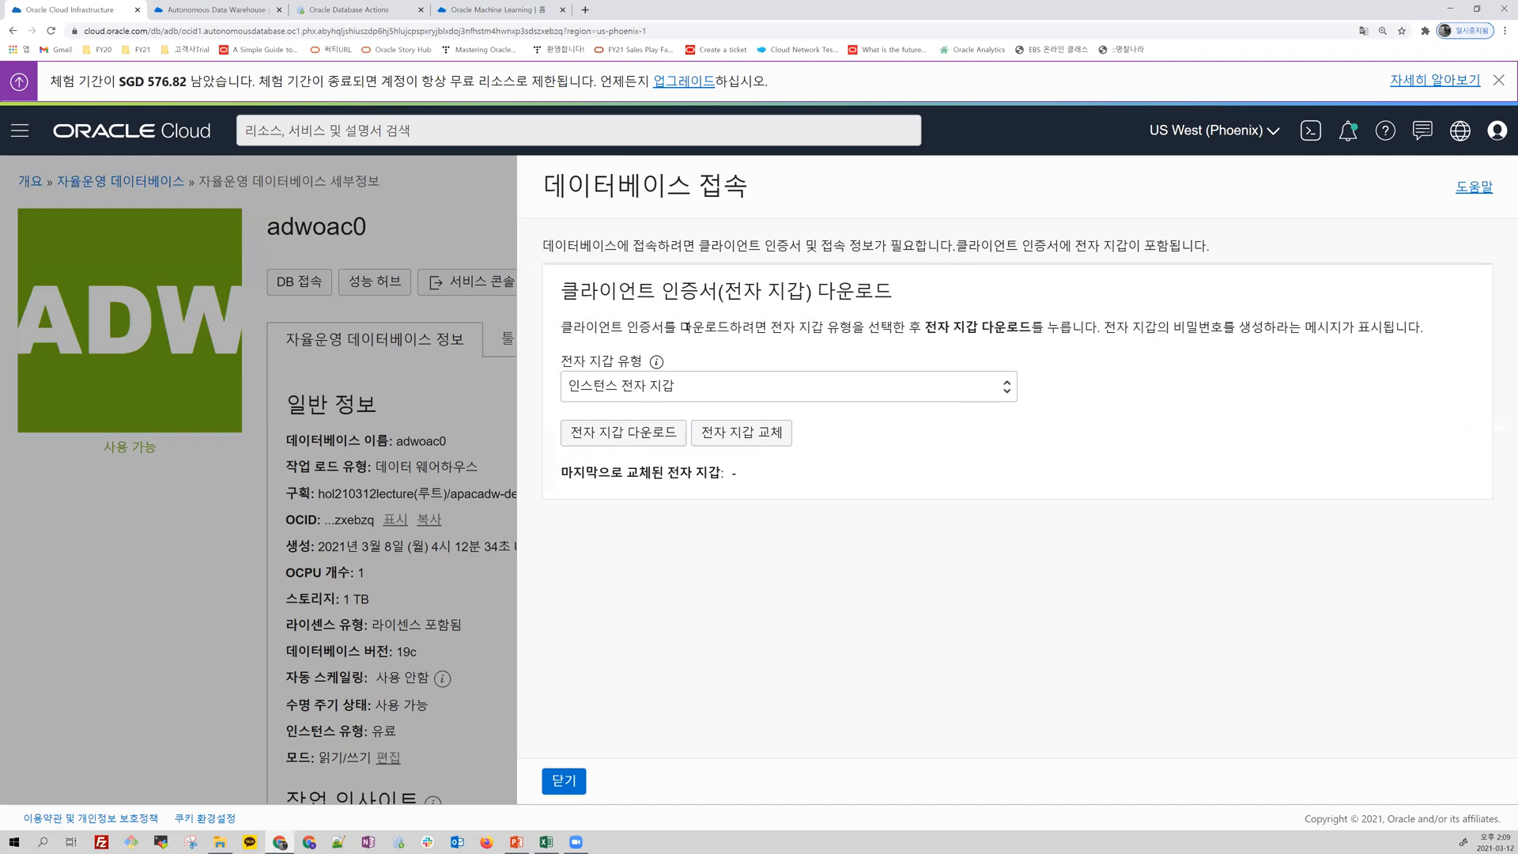
left_click(575, 785)
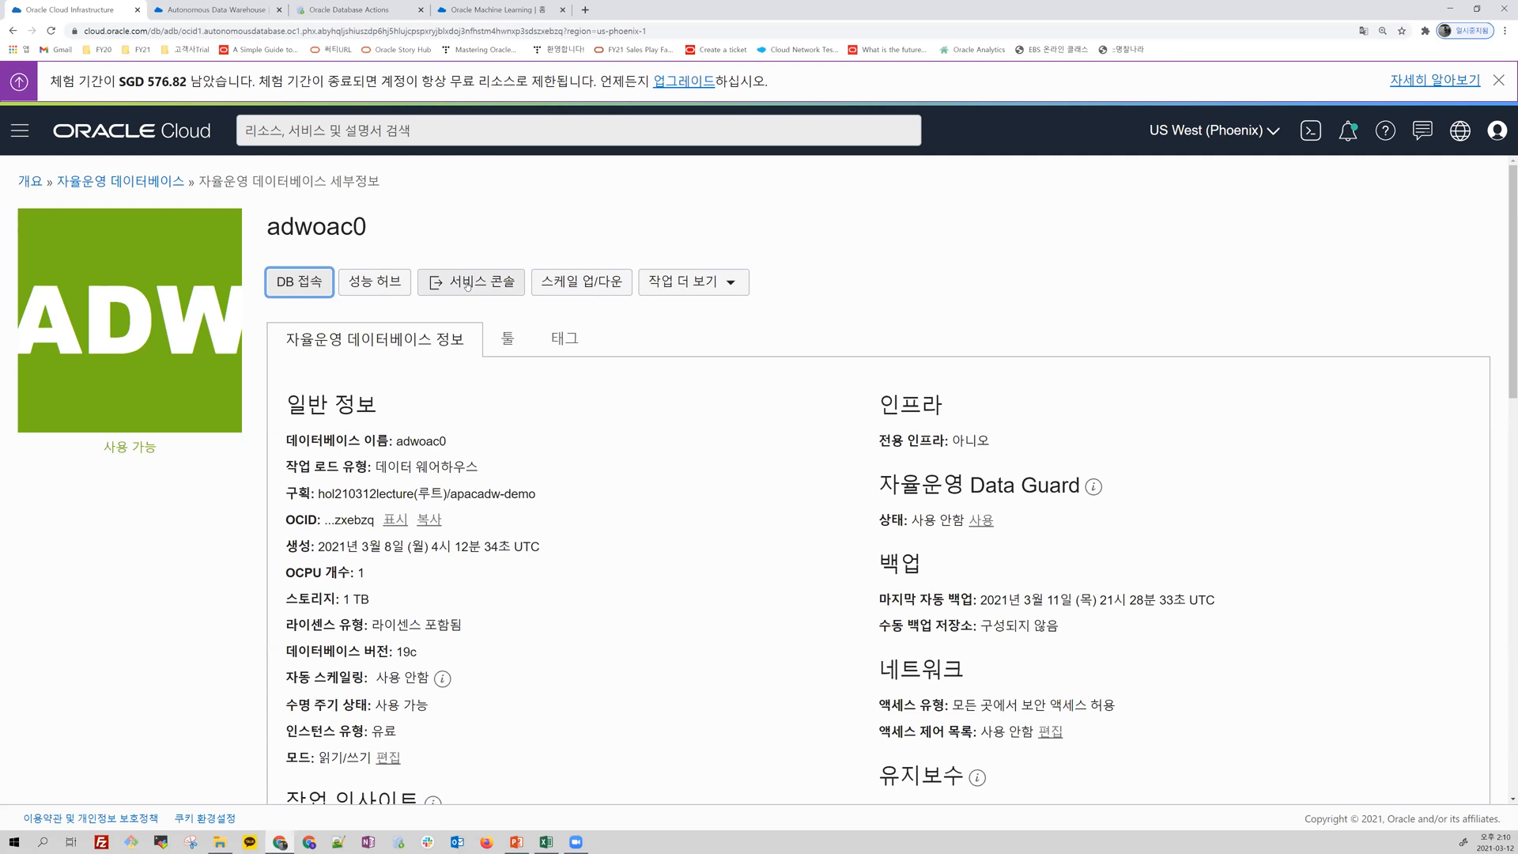
Step: Try out scaling adwoac0 to 2 OCPUs with auto scaling enabled, and leave without applying it
left_click(619, 283)
left_click(446, 315)
key("ctrl+a")
type("2")
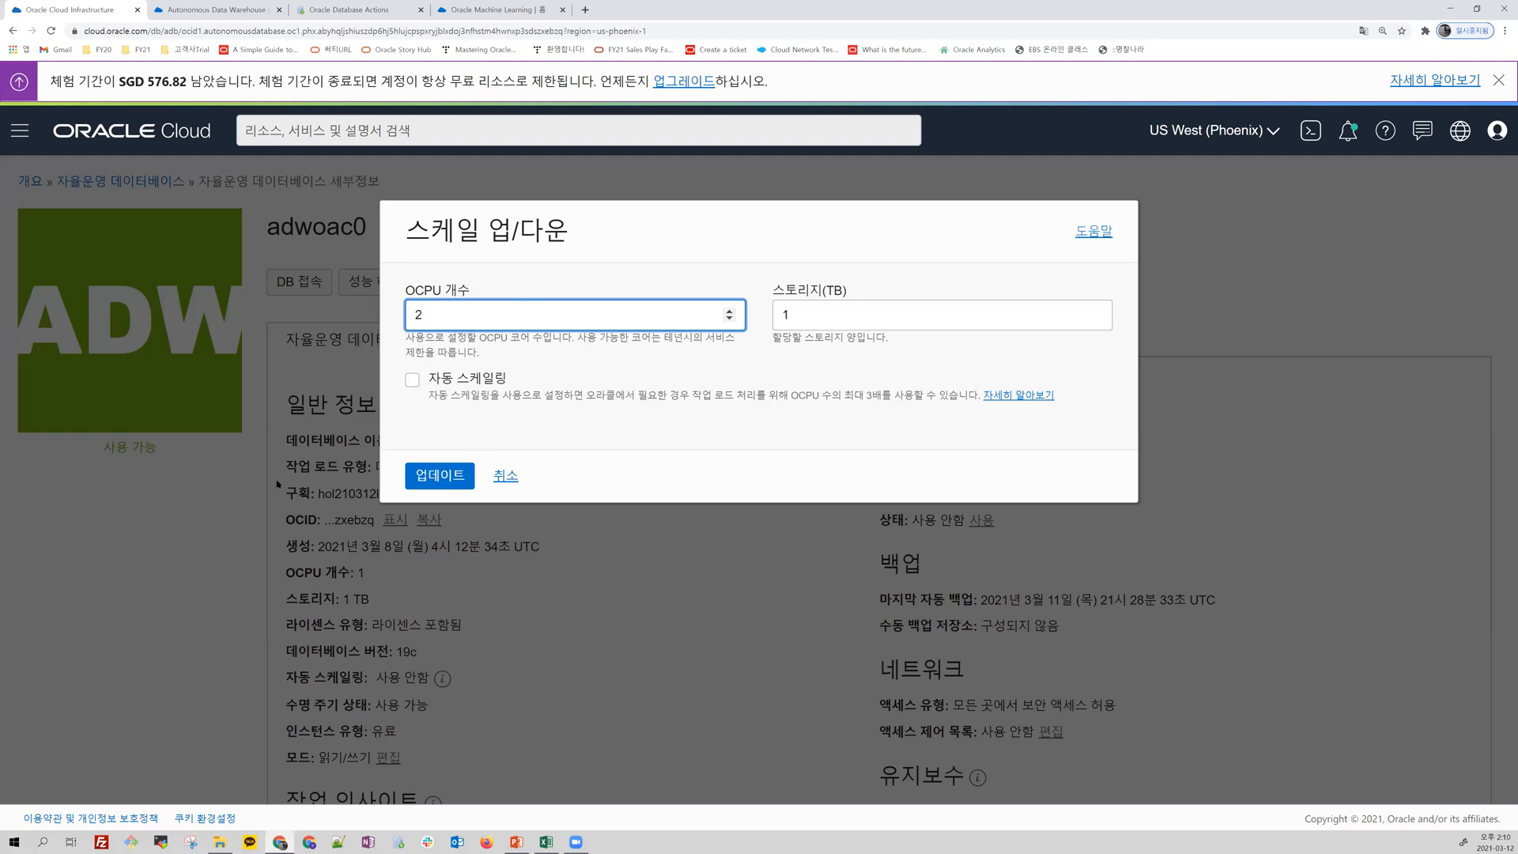
left_click(413, 381)
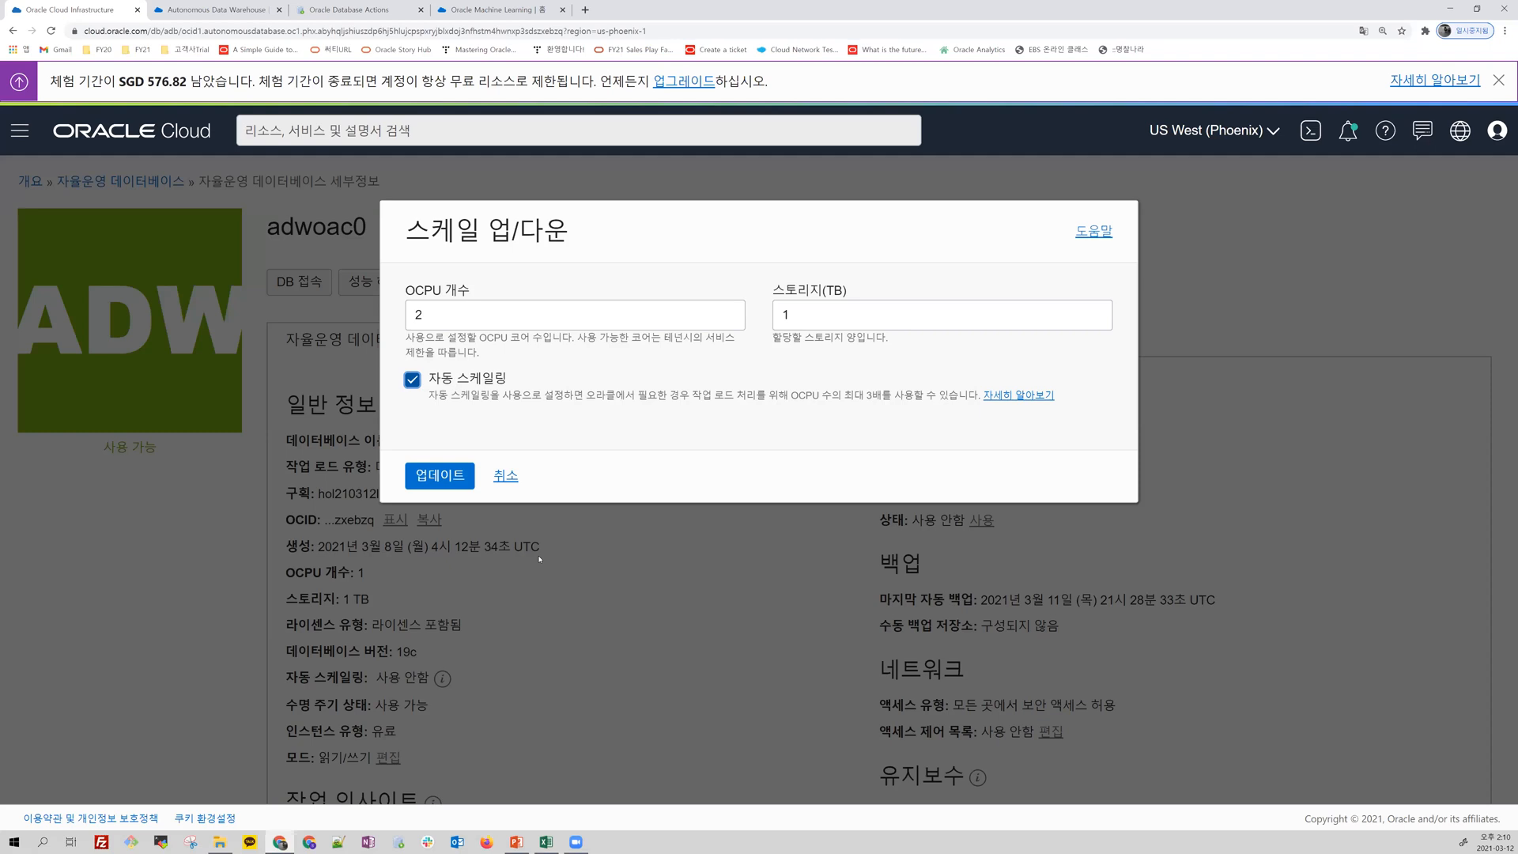
left_click(507, 475)
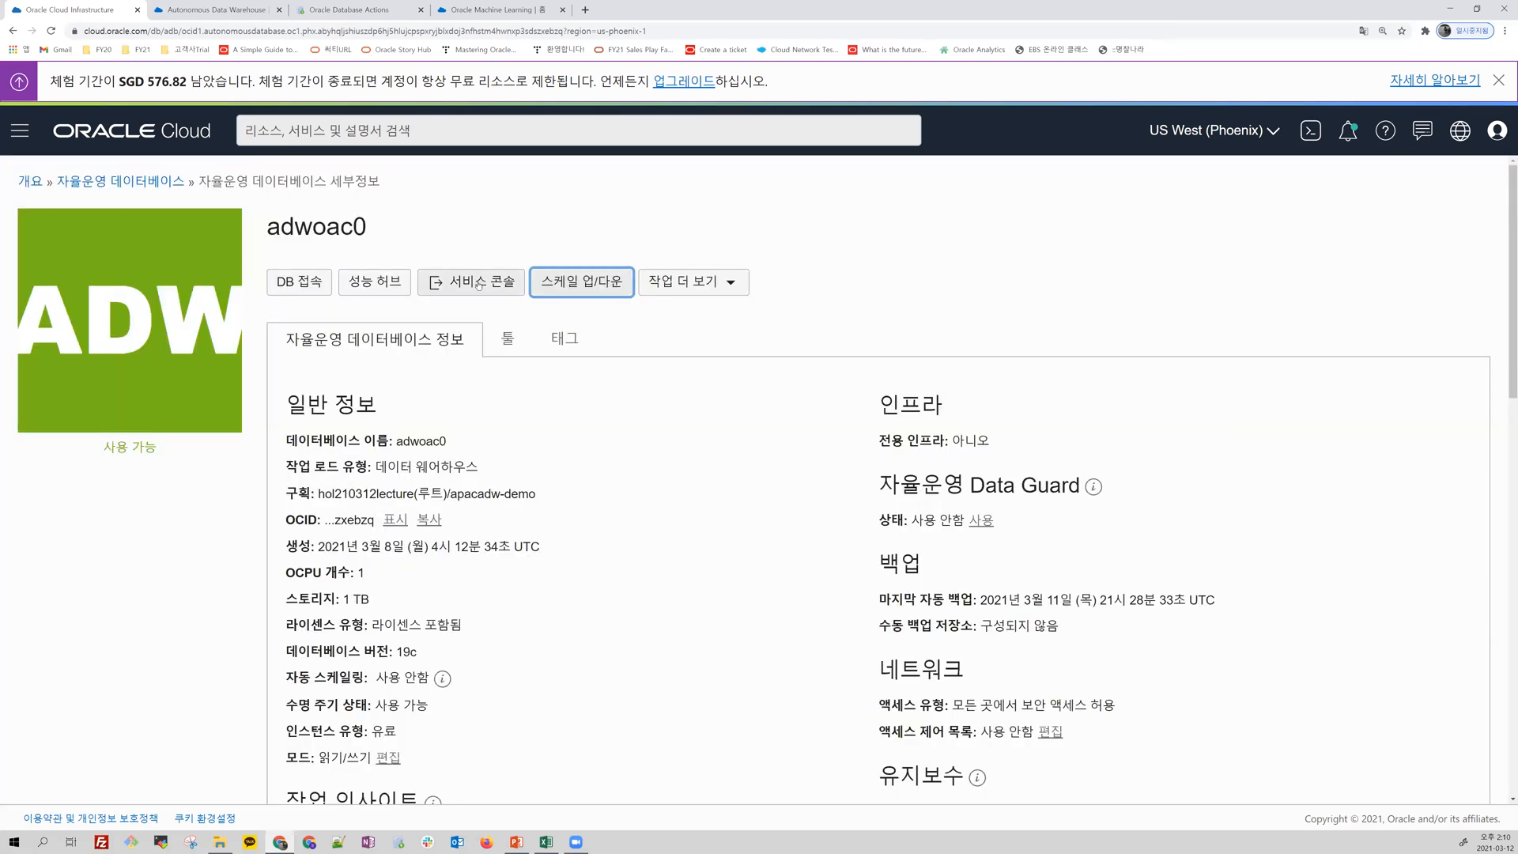
Step: Open the service console of adwoac0 and review its overview, activity charts and administration options
left_click(479, 283)
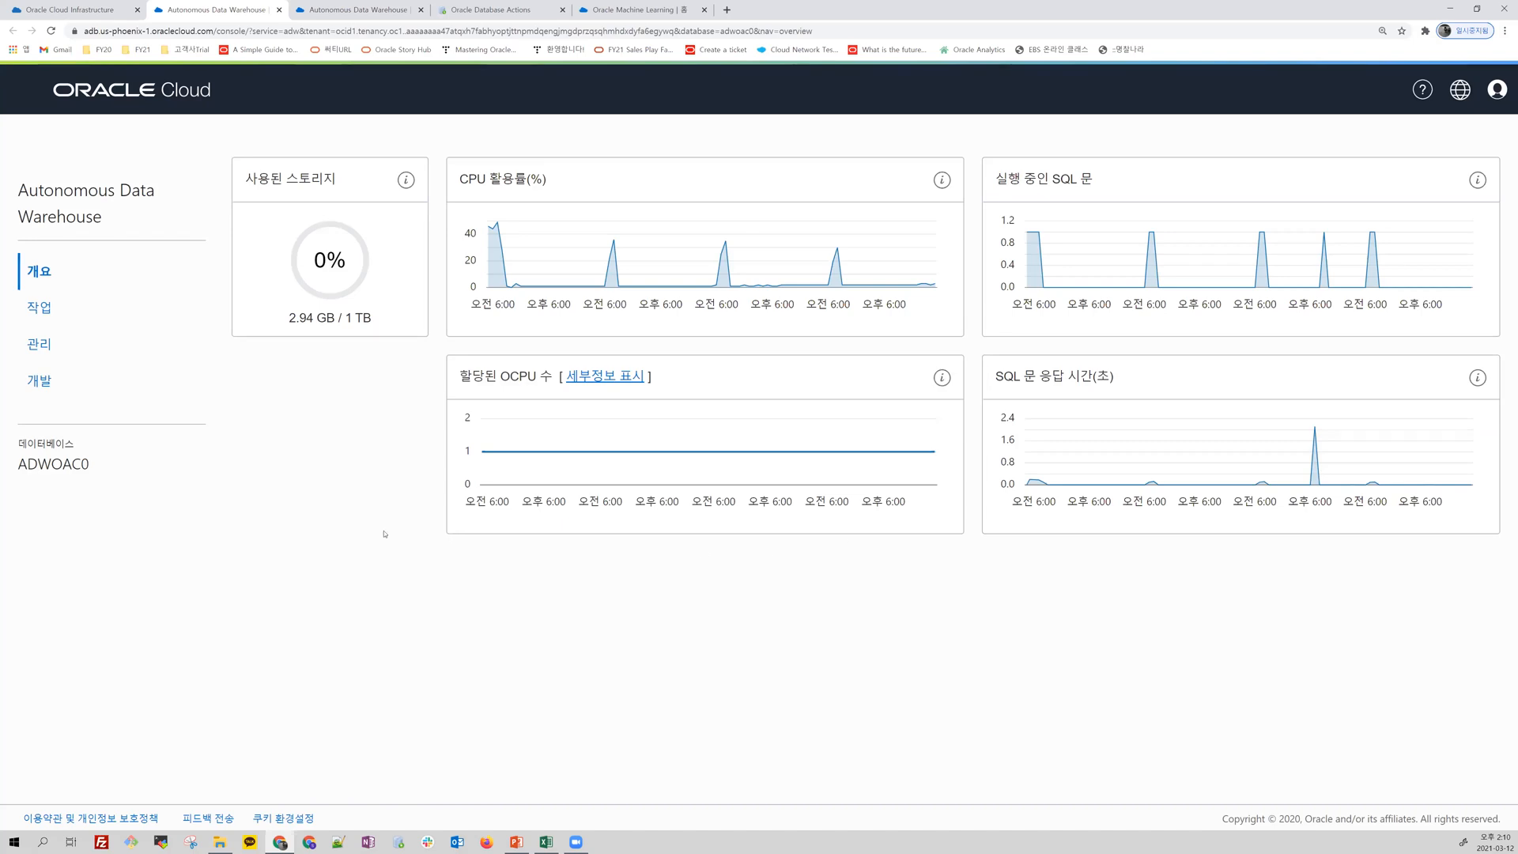
left_click(33, 313)
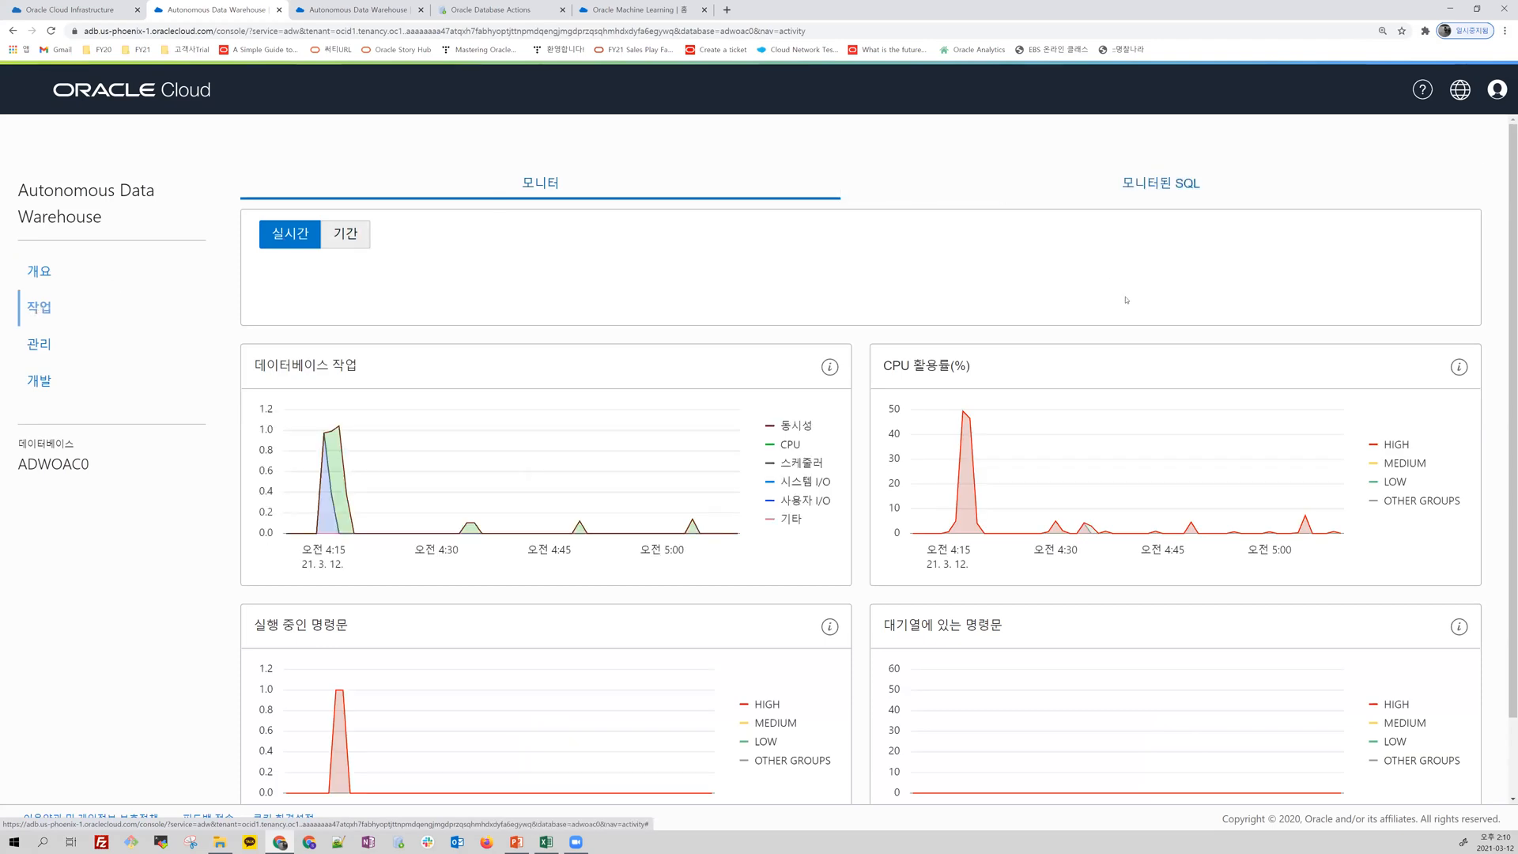
left_click(44, 348)
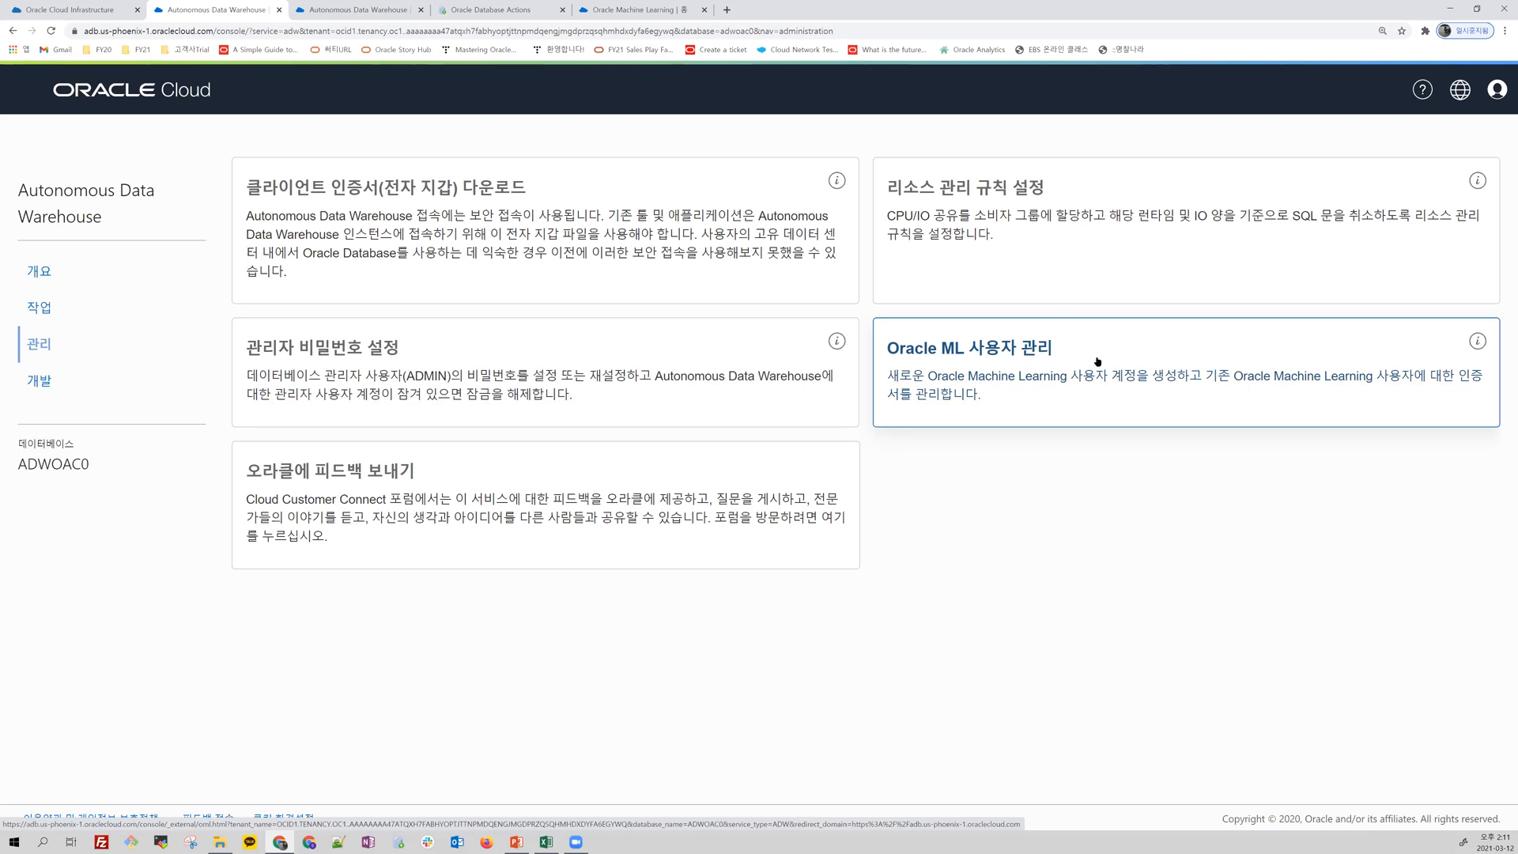
Step: Open SQL Developer Web from the service console's development tools and submit admin as the user name
left_click(47, 387)
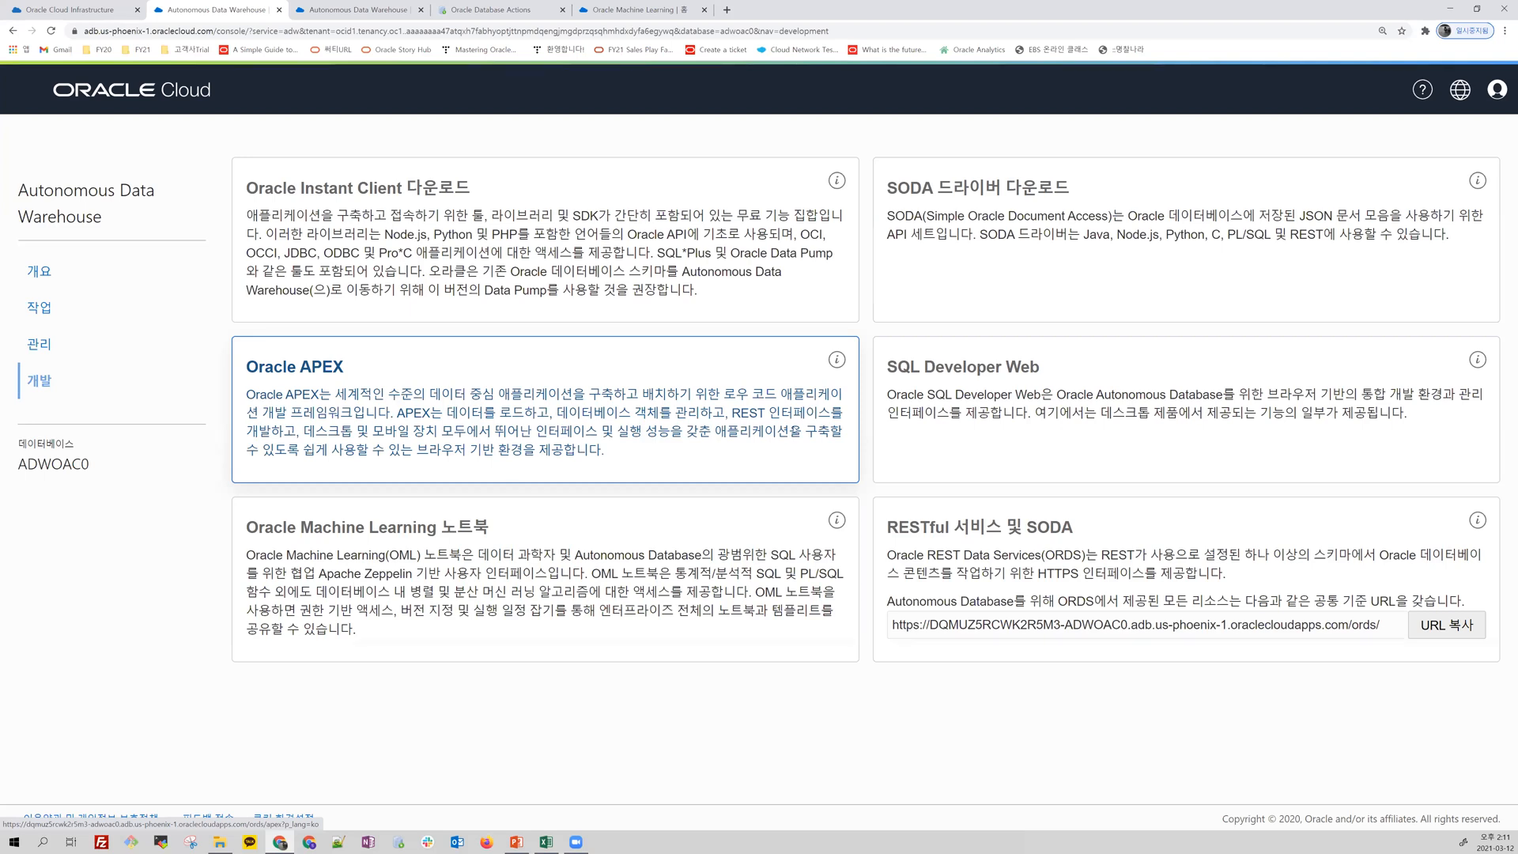
left_click(1003, 393)
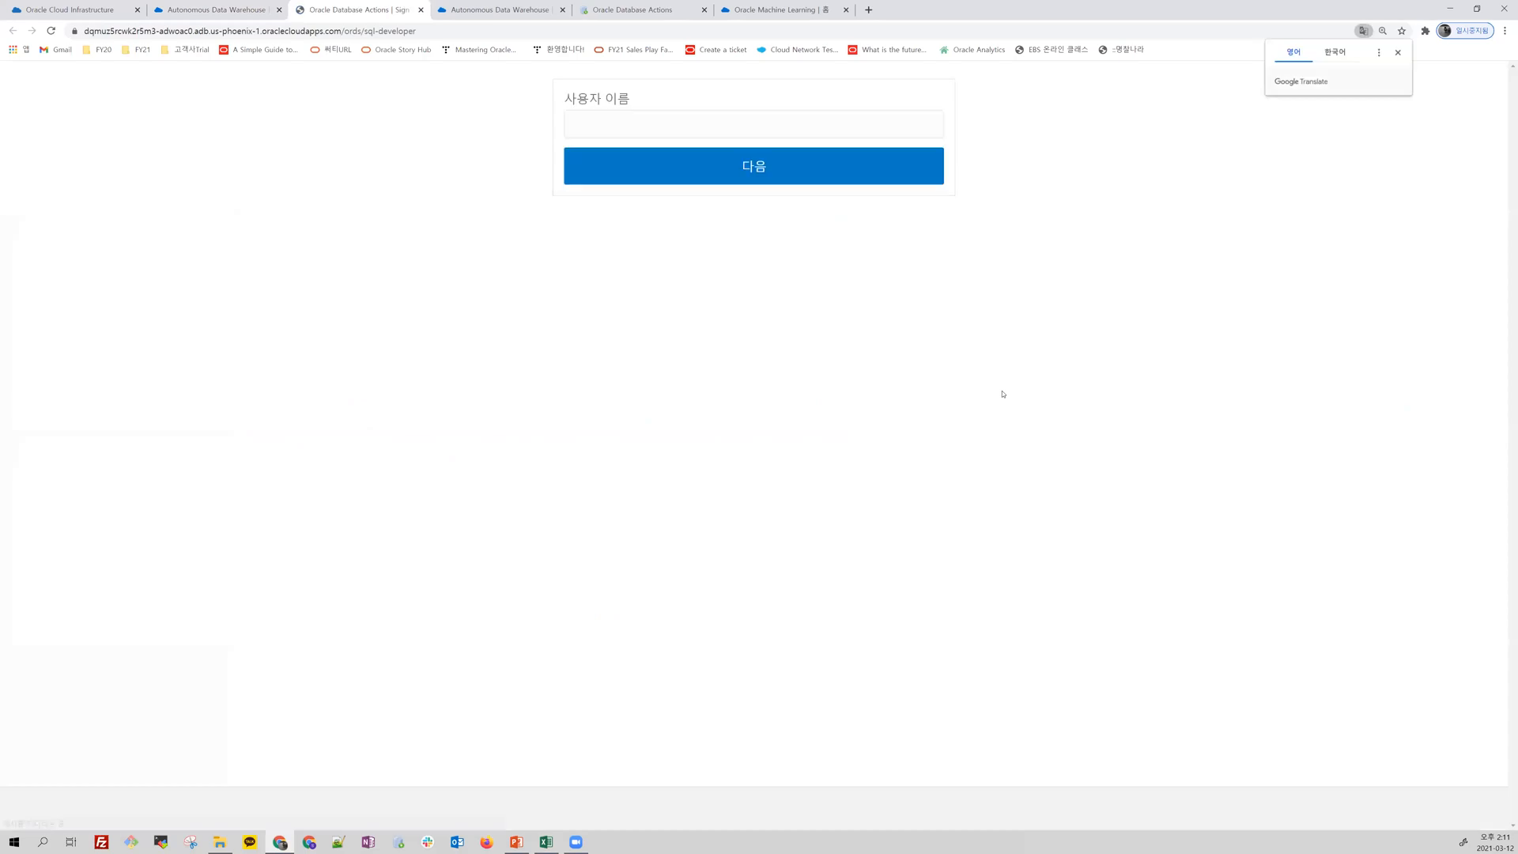
left_click(609, 181)
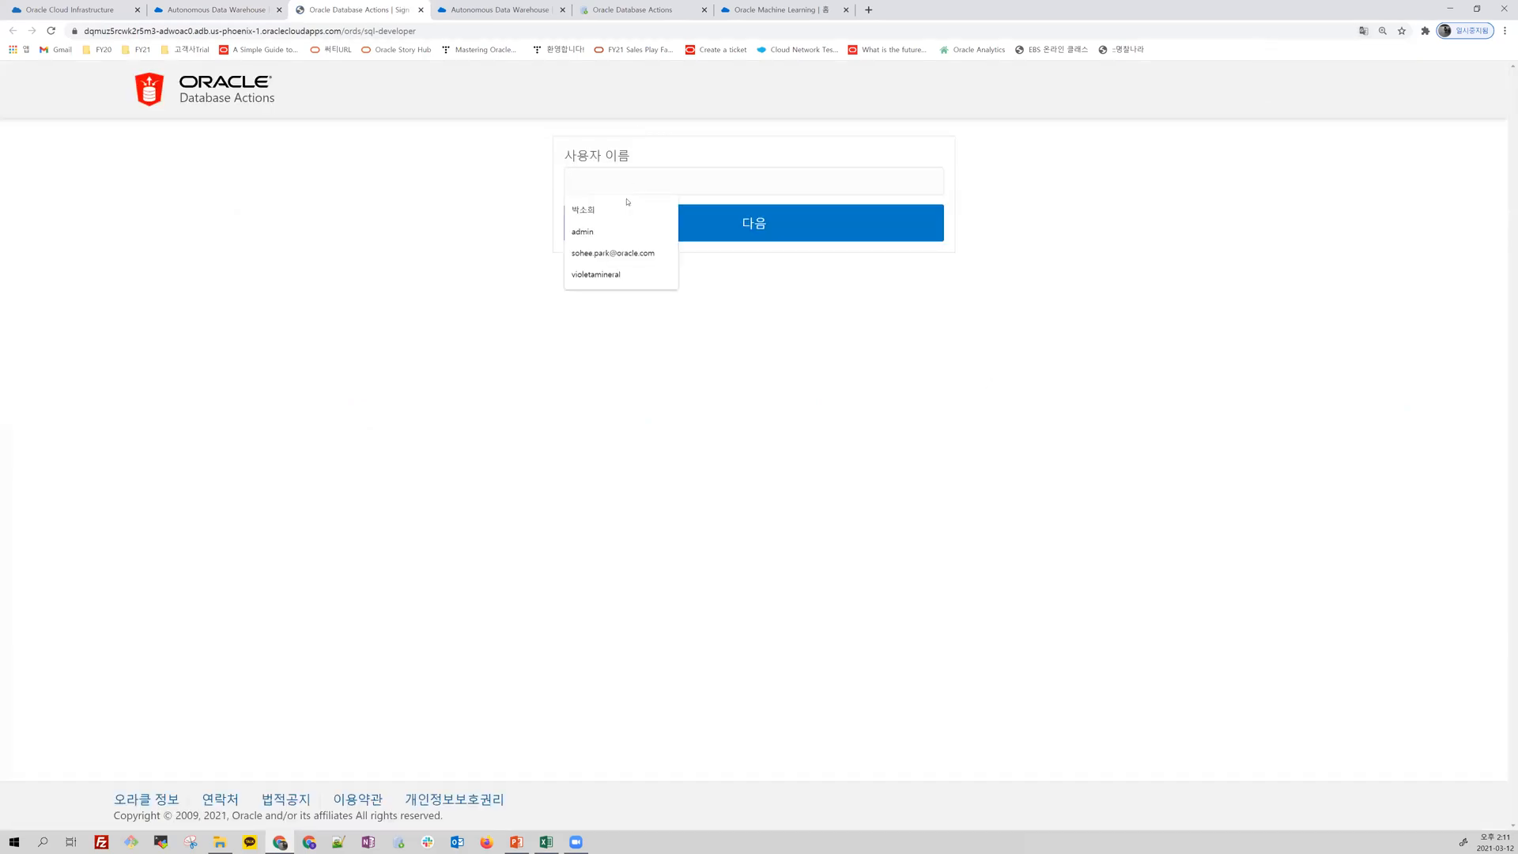
left_click(610, 232)
left_click(638, 229)
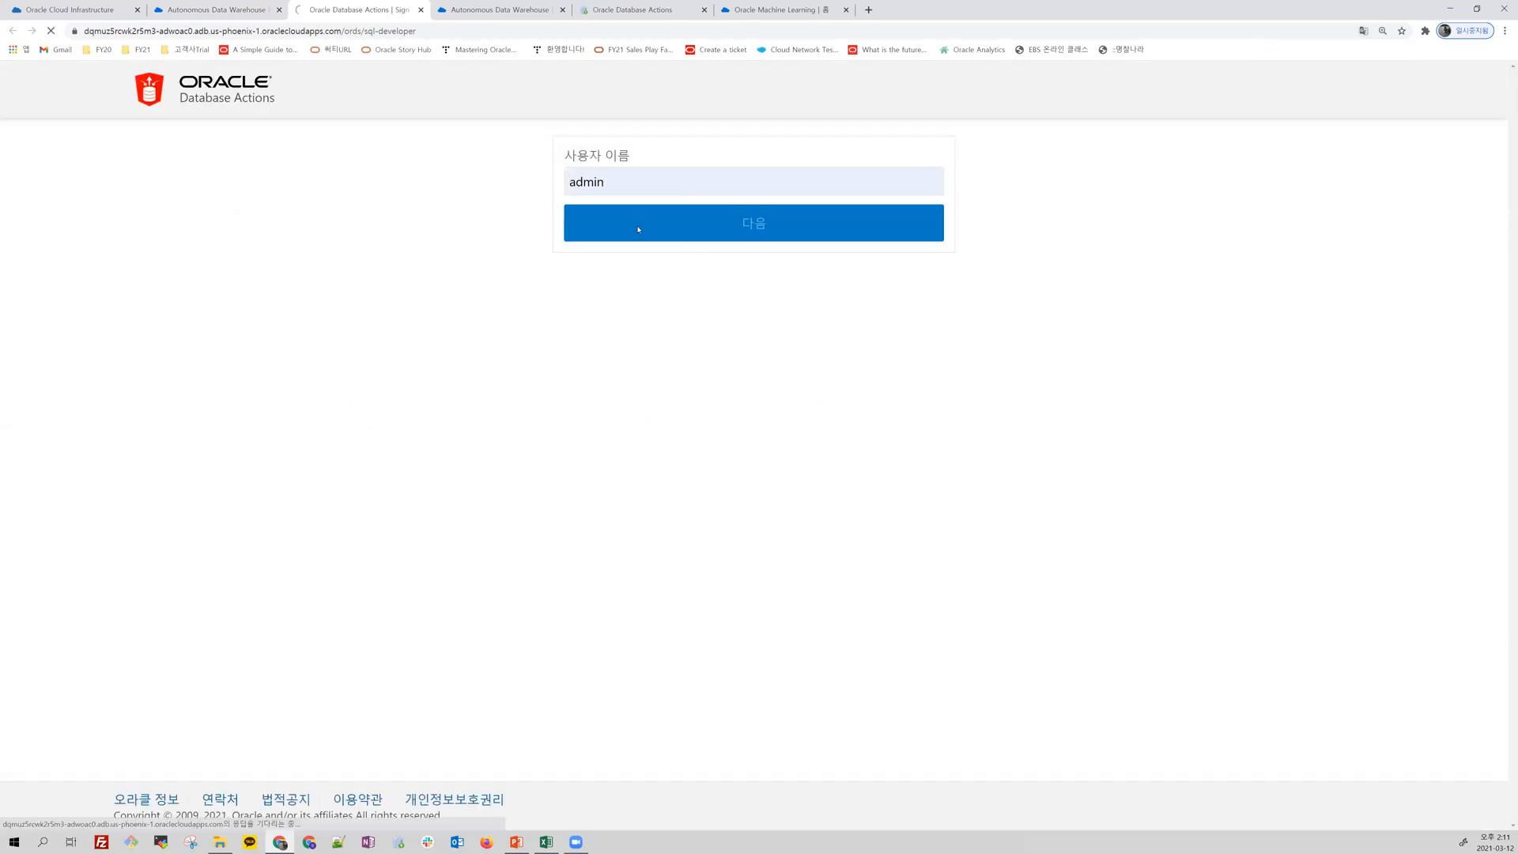
Step: Enter the ADMIN account's password and sign in to Database Actions
left_click(649, 324)
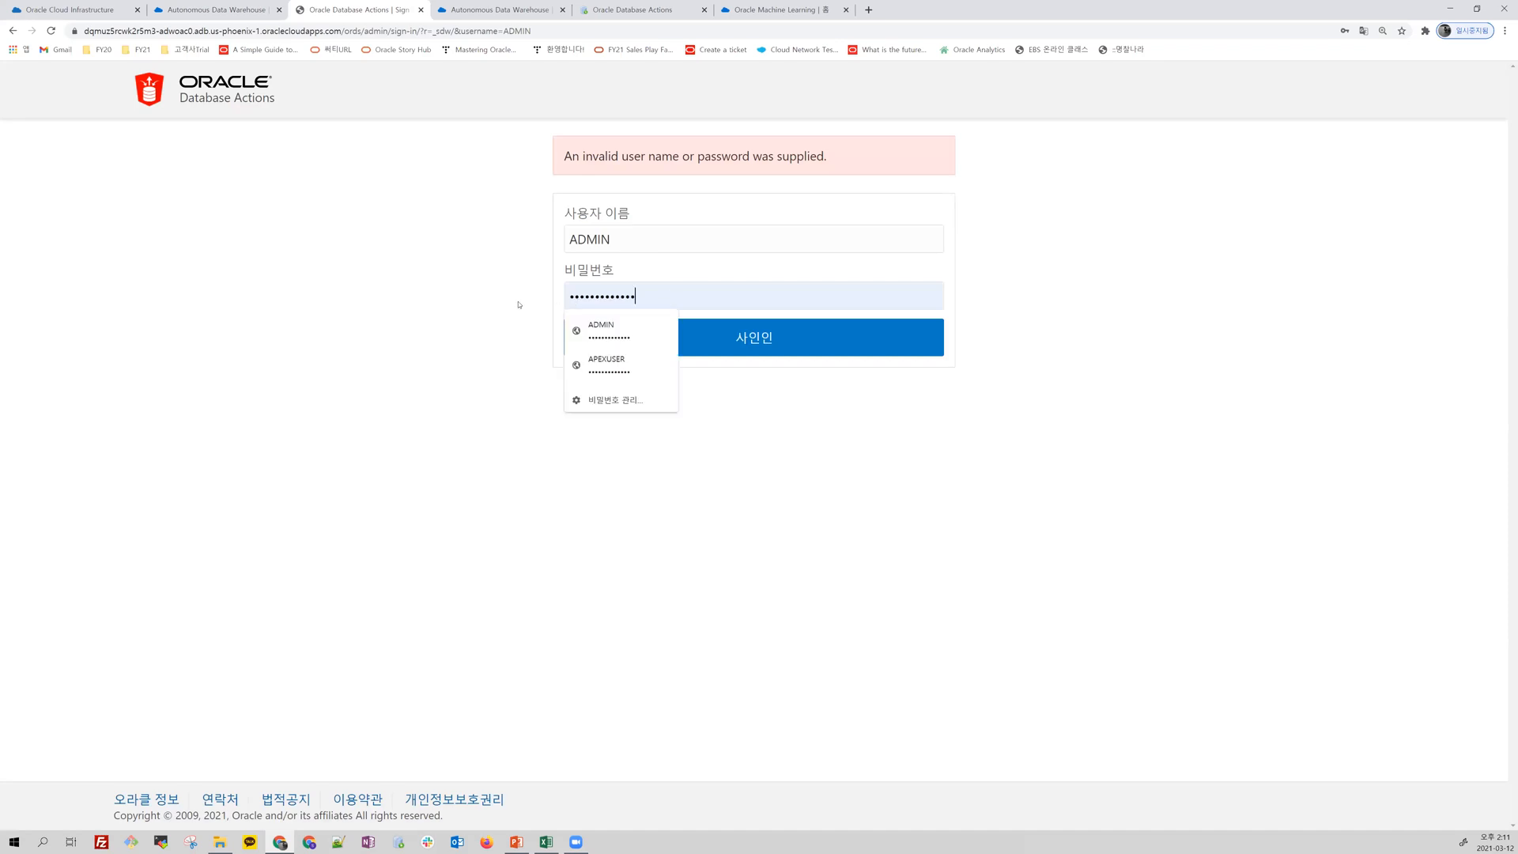
key("ctrl+a")
type("••••••••••")
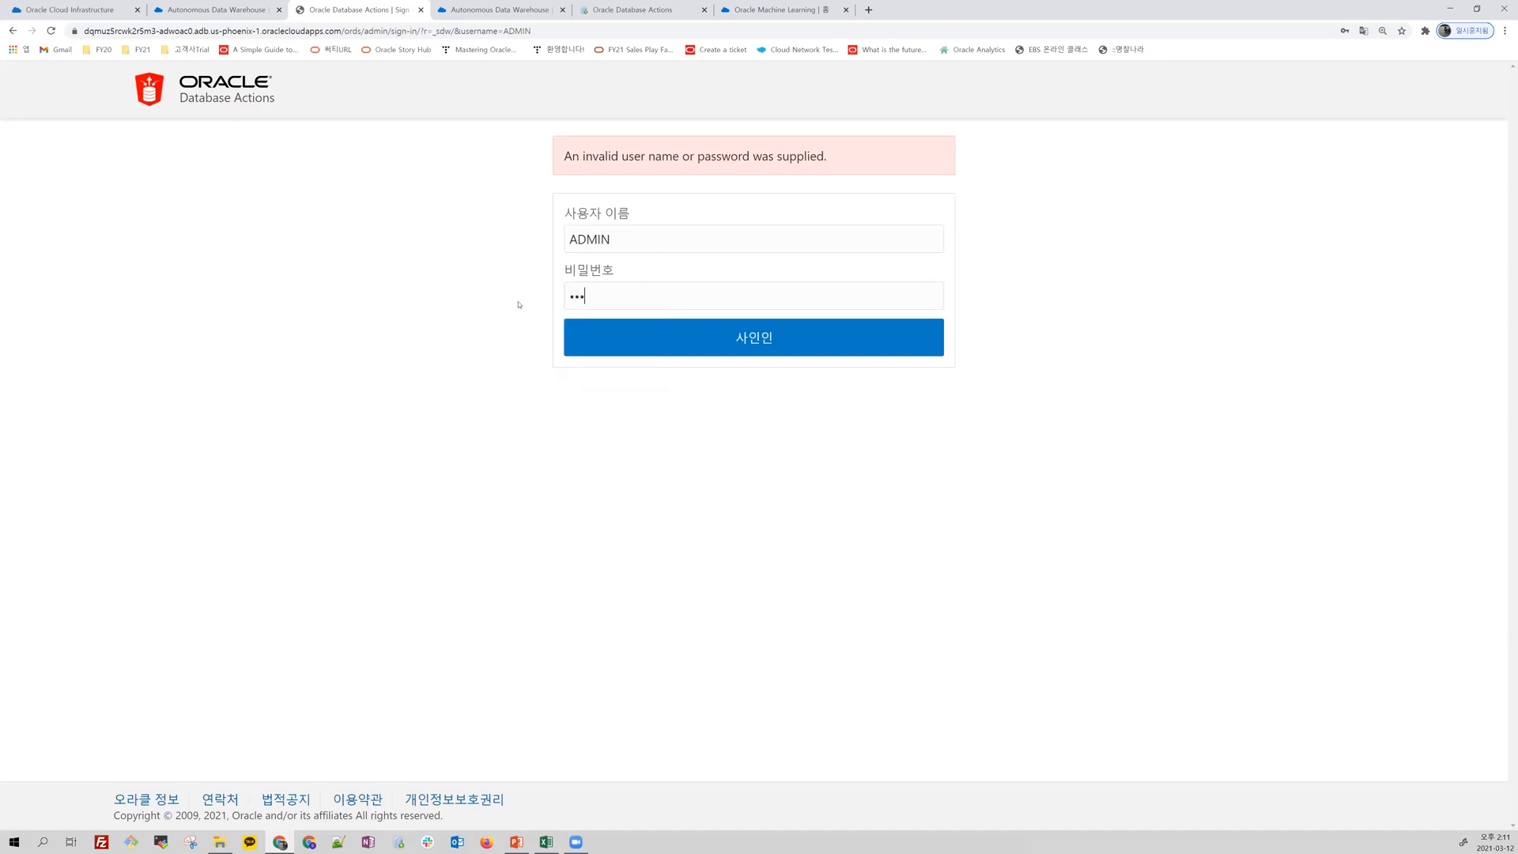
type("••")
left_click(741, 353)
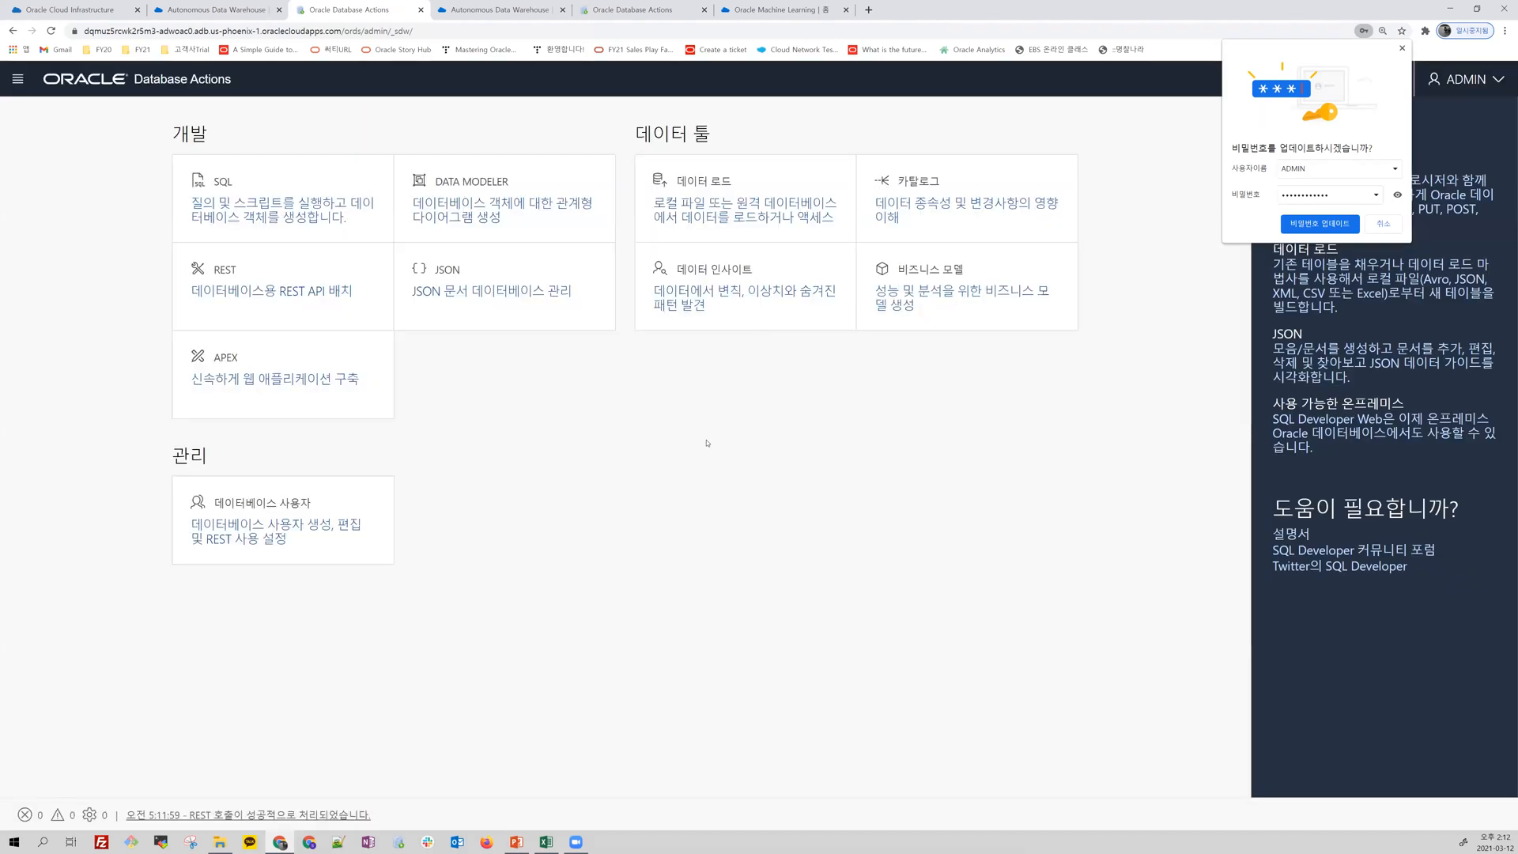
Step: Start a data load with local files as the source, and decline the browser's offer to update the saved password
left_click(704, 197)
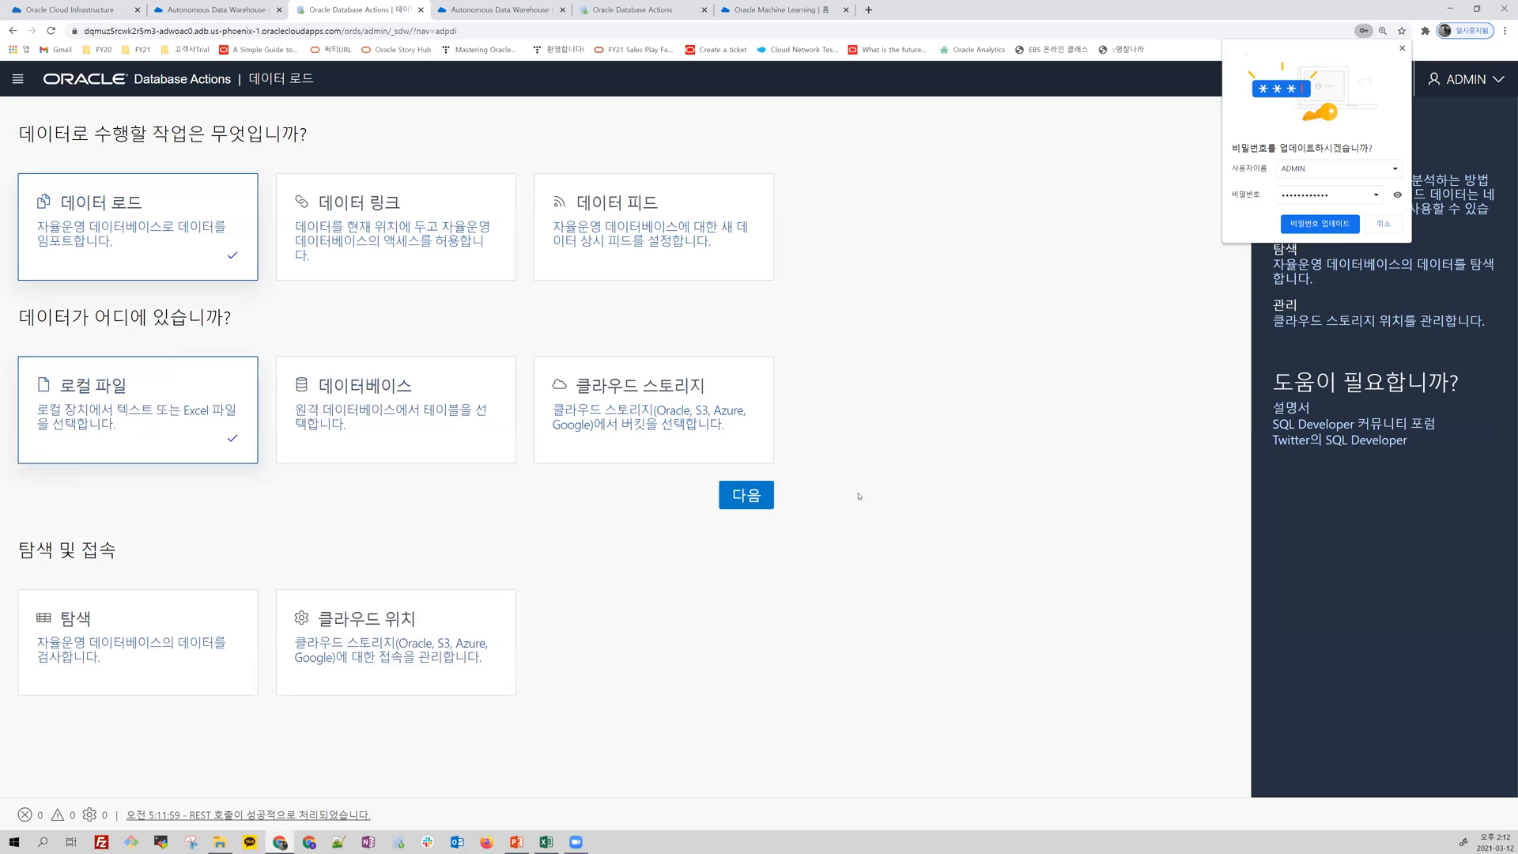
left_click(741, 498)
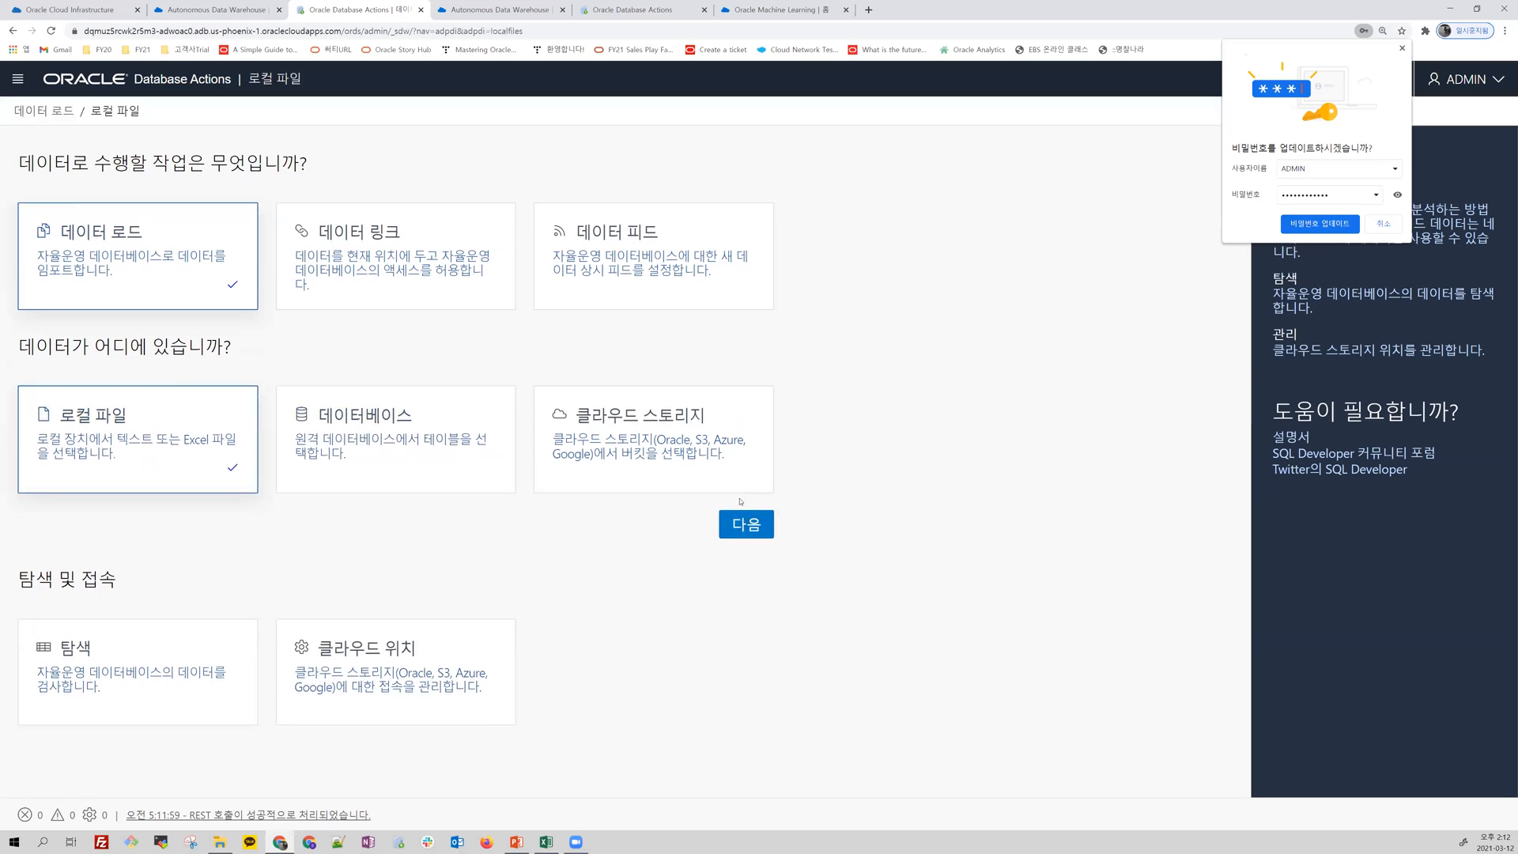
left_click(746, 526)
left_click(1384, 224)
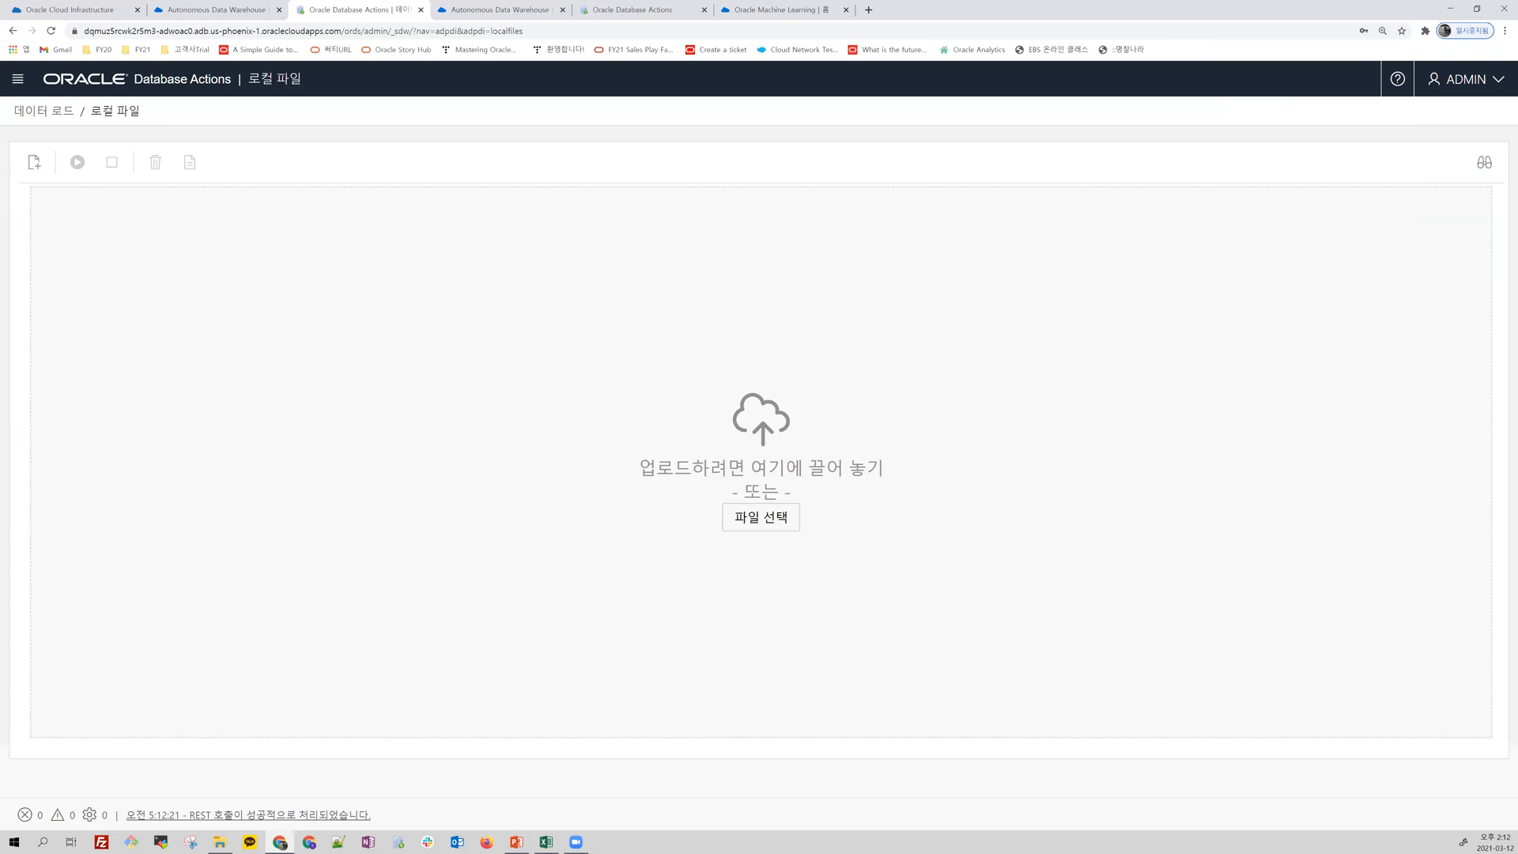
Step: Switch to Excel to look over the customer data in ADWHL_Customer_2000.xlsx, and move its window out of the way
key("alt+Tab")
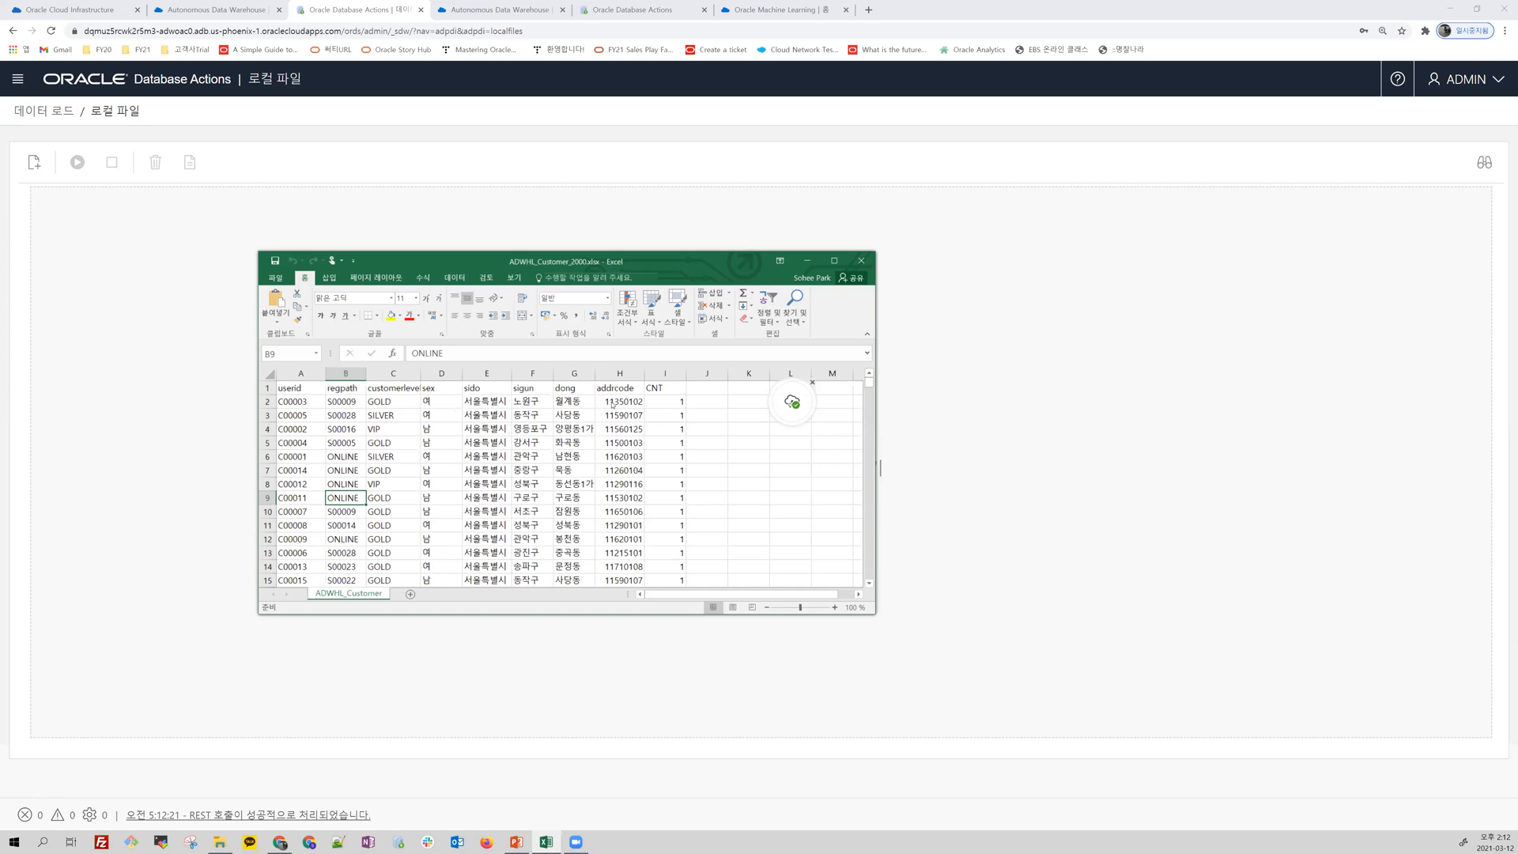
left_click_drag(538, 270, 0, 270)
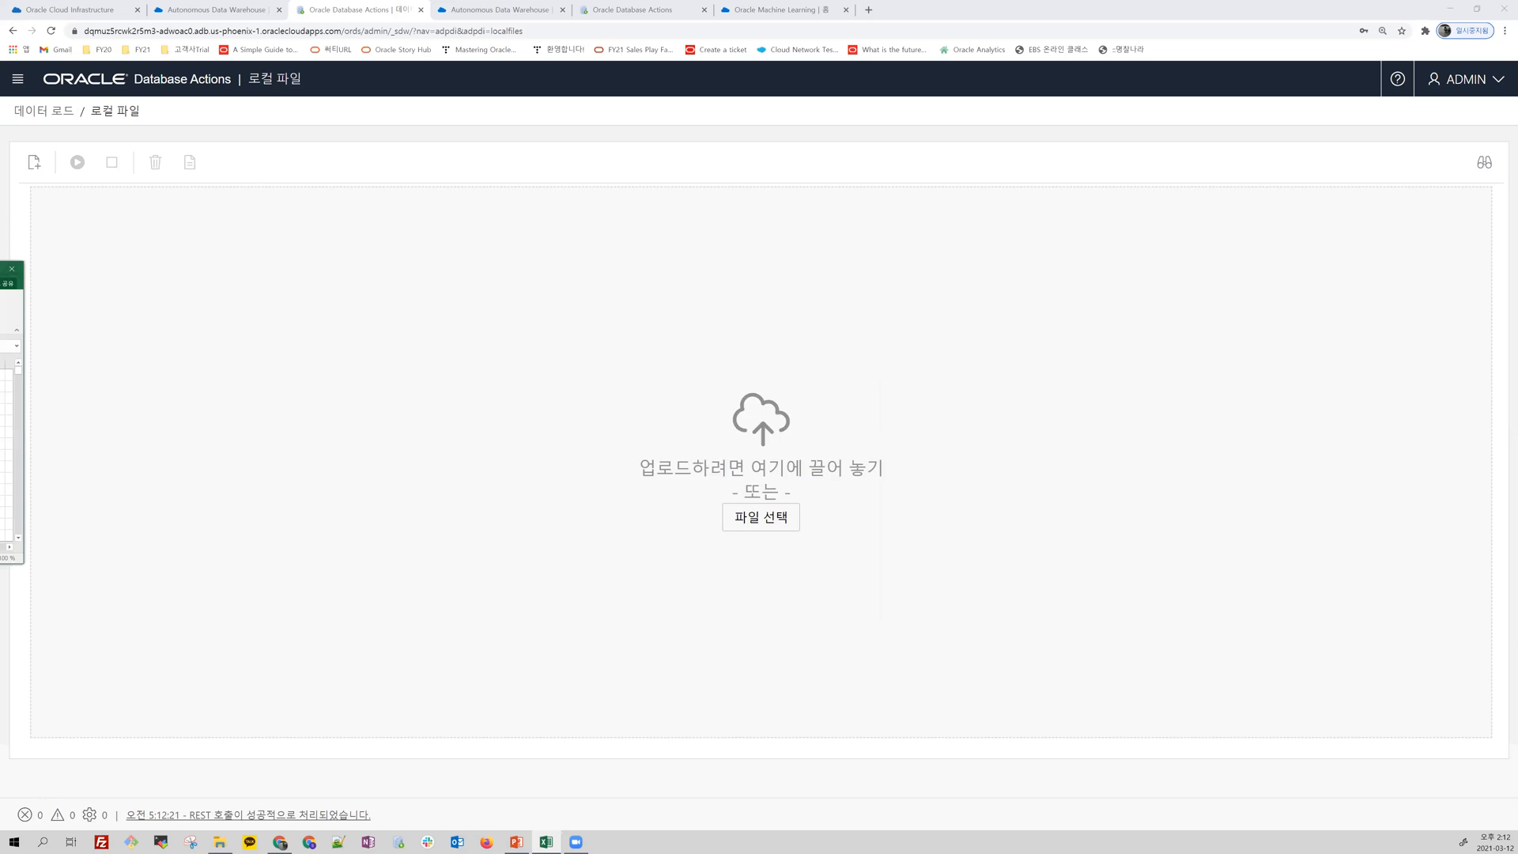
Step: Try to add the customer workbook to the data load directly from File Explorer
key("alt+Tab")
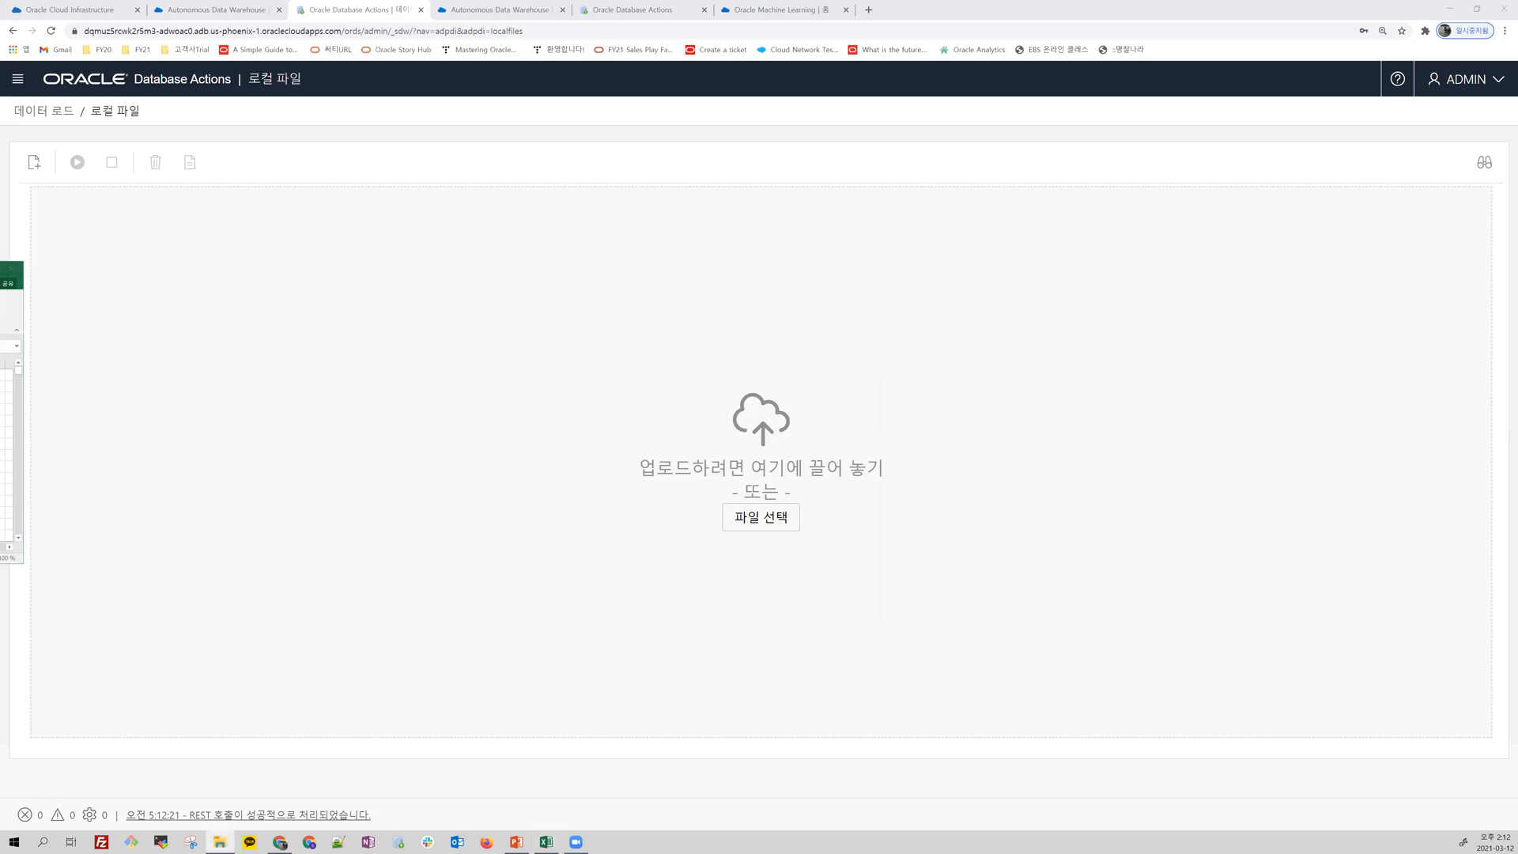
left_click_drag(727, 411, 743, 437)
left_click_drag(756, 494, 757, 494)
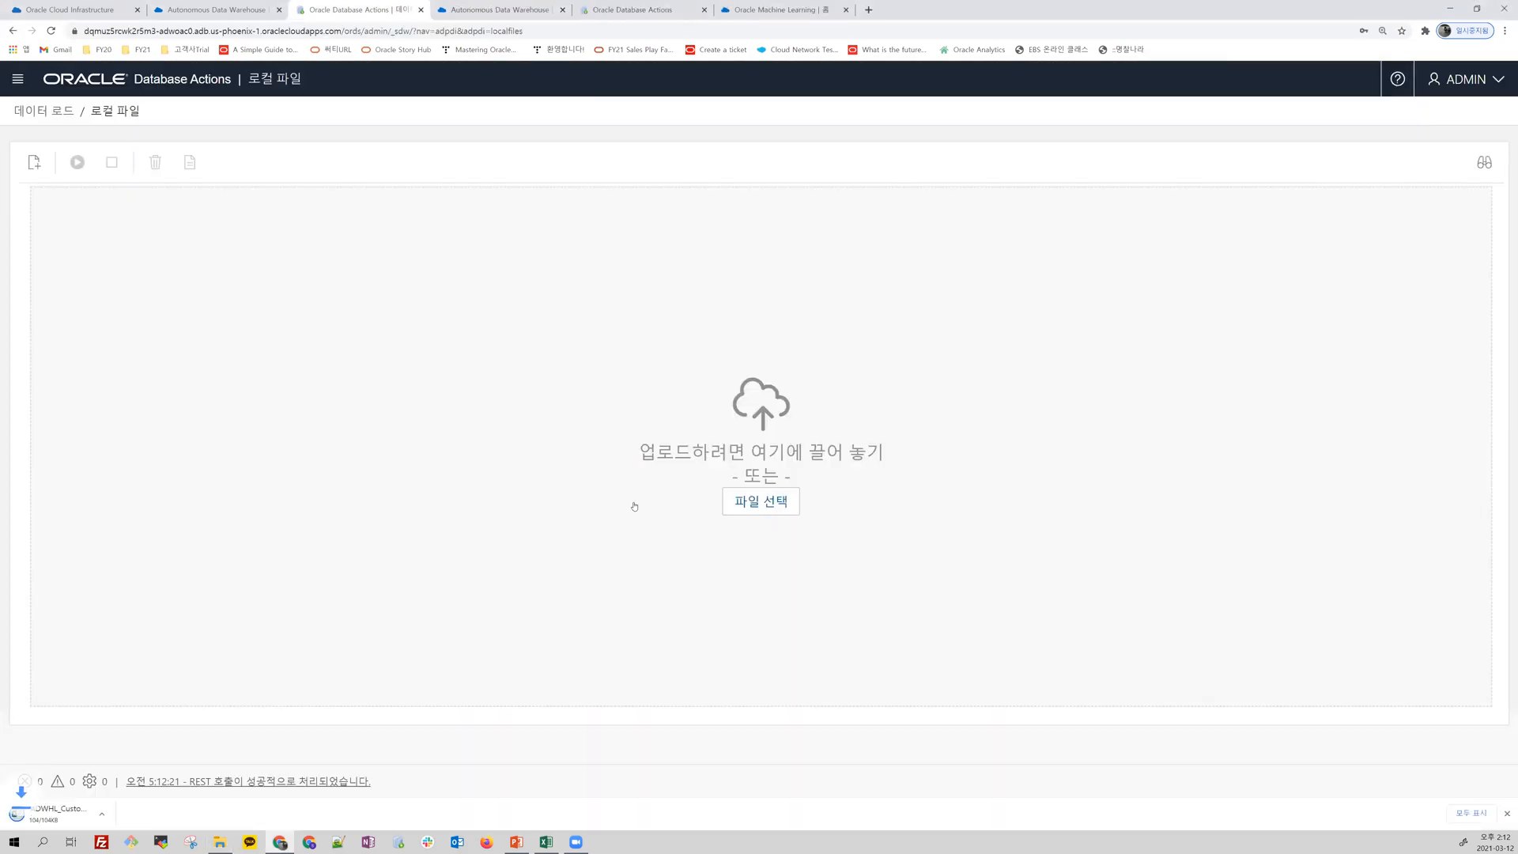
Step: Add ADWHL_Customer_2000.xlsx from the ADW Handson folder and run the load into the ADWHL_CUSTOMER table
left_click(768, 510)
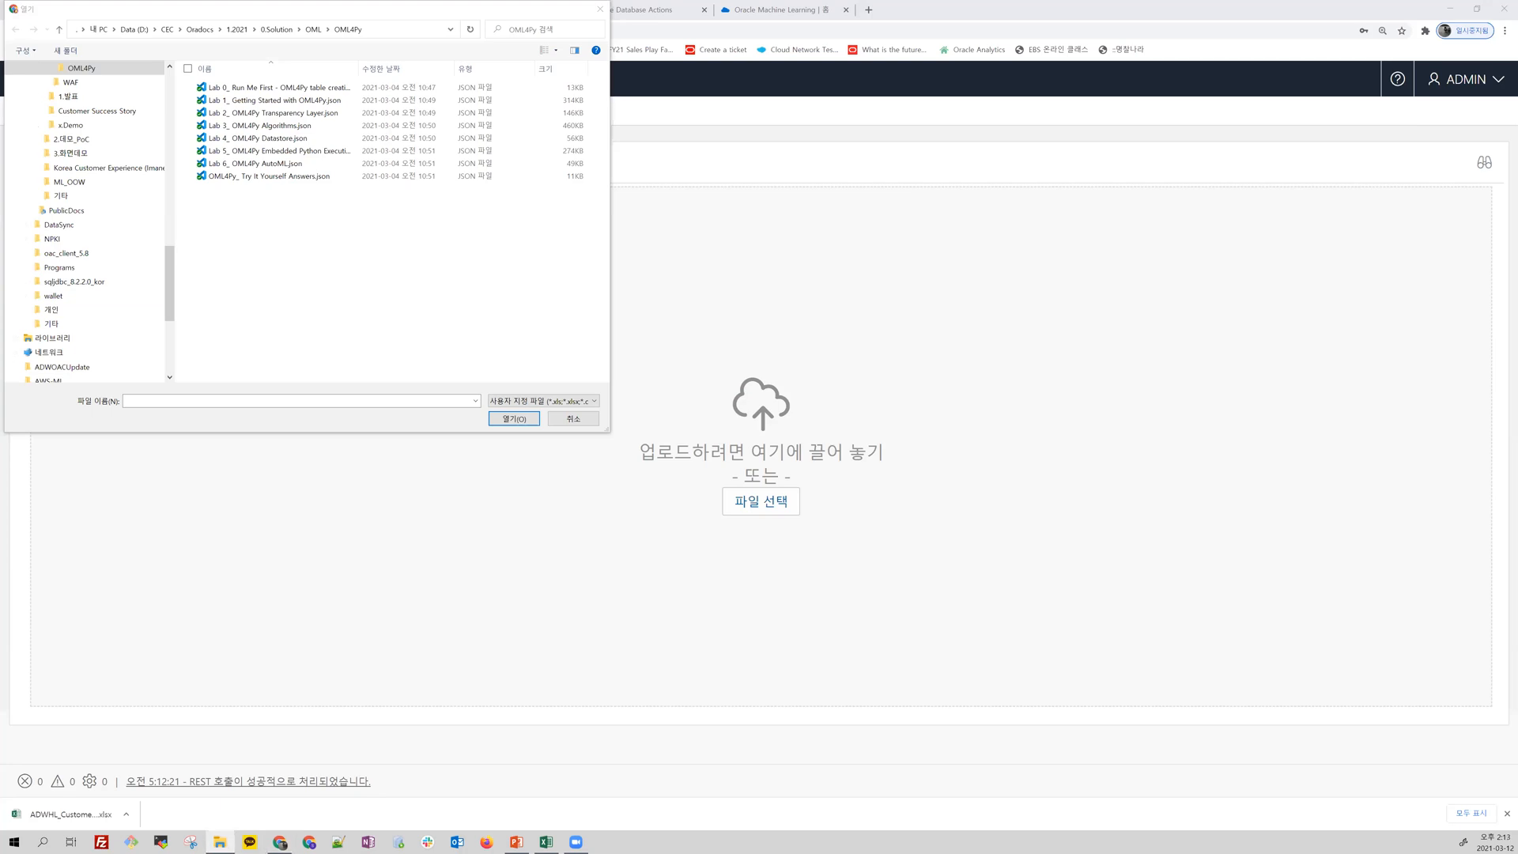
left_click(401, 28)
type("D:\\CEC\\Oradocs\\1.2021\\1.발표\\ADW Handson")
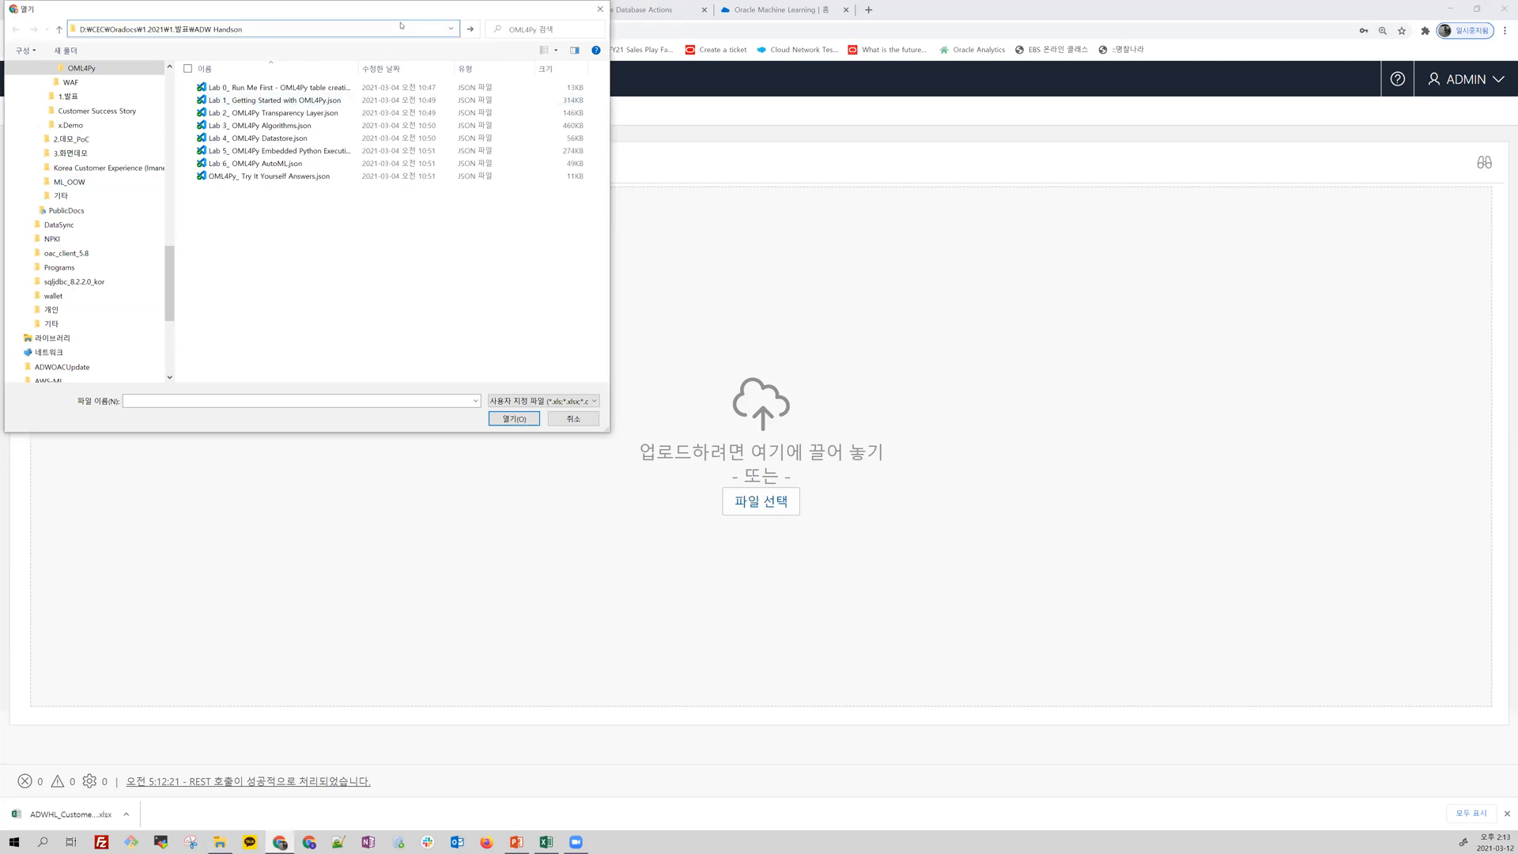
key("Return")
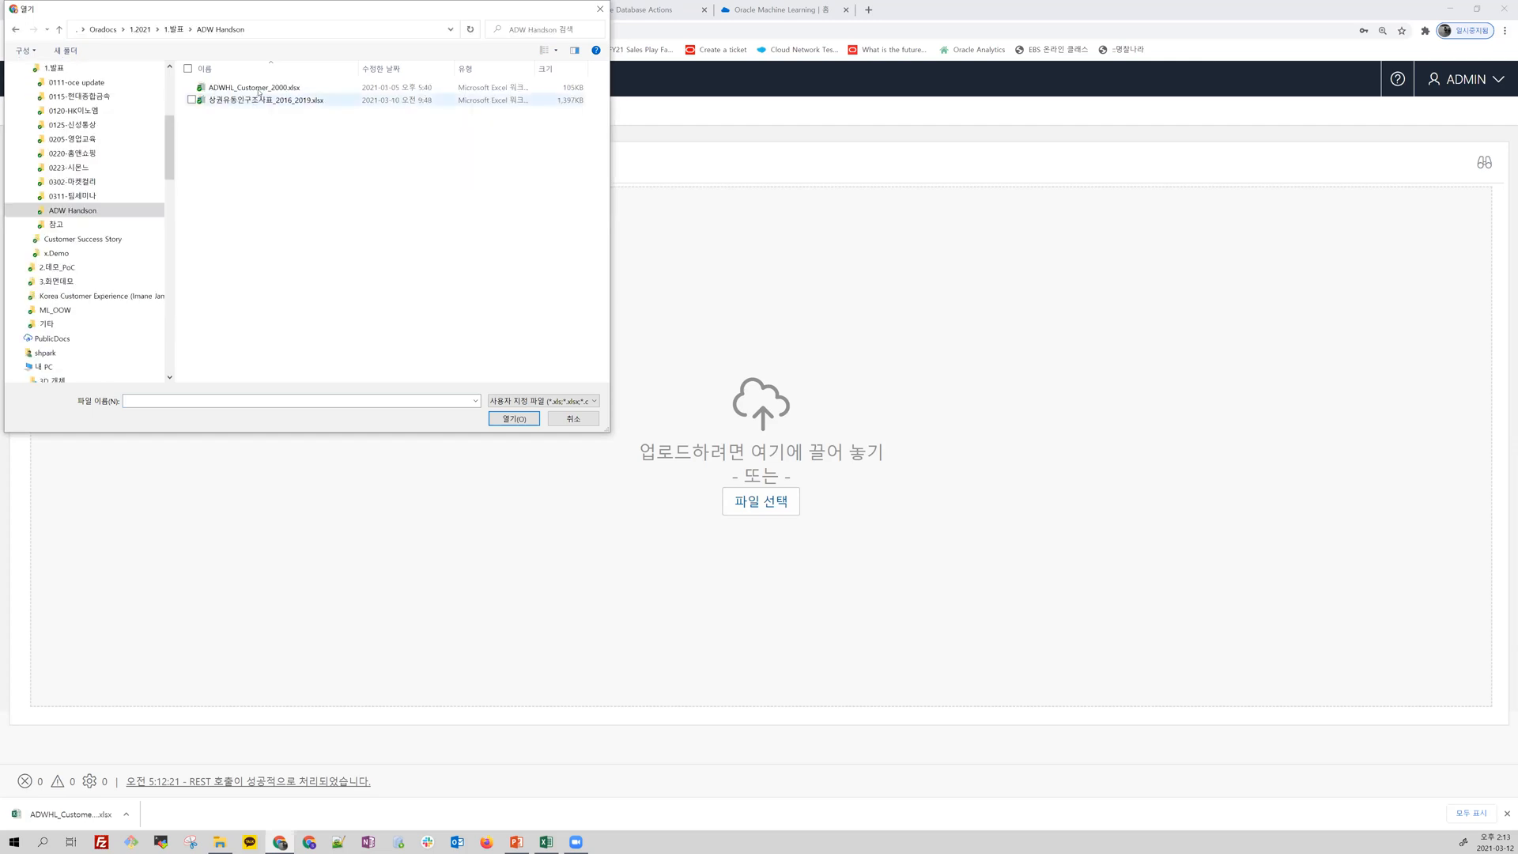
double_click(259, 88)
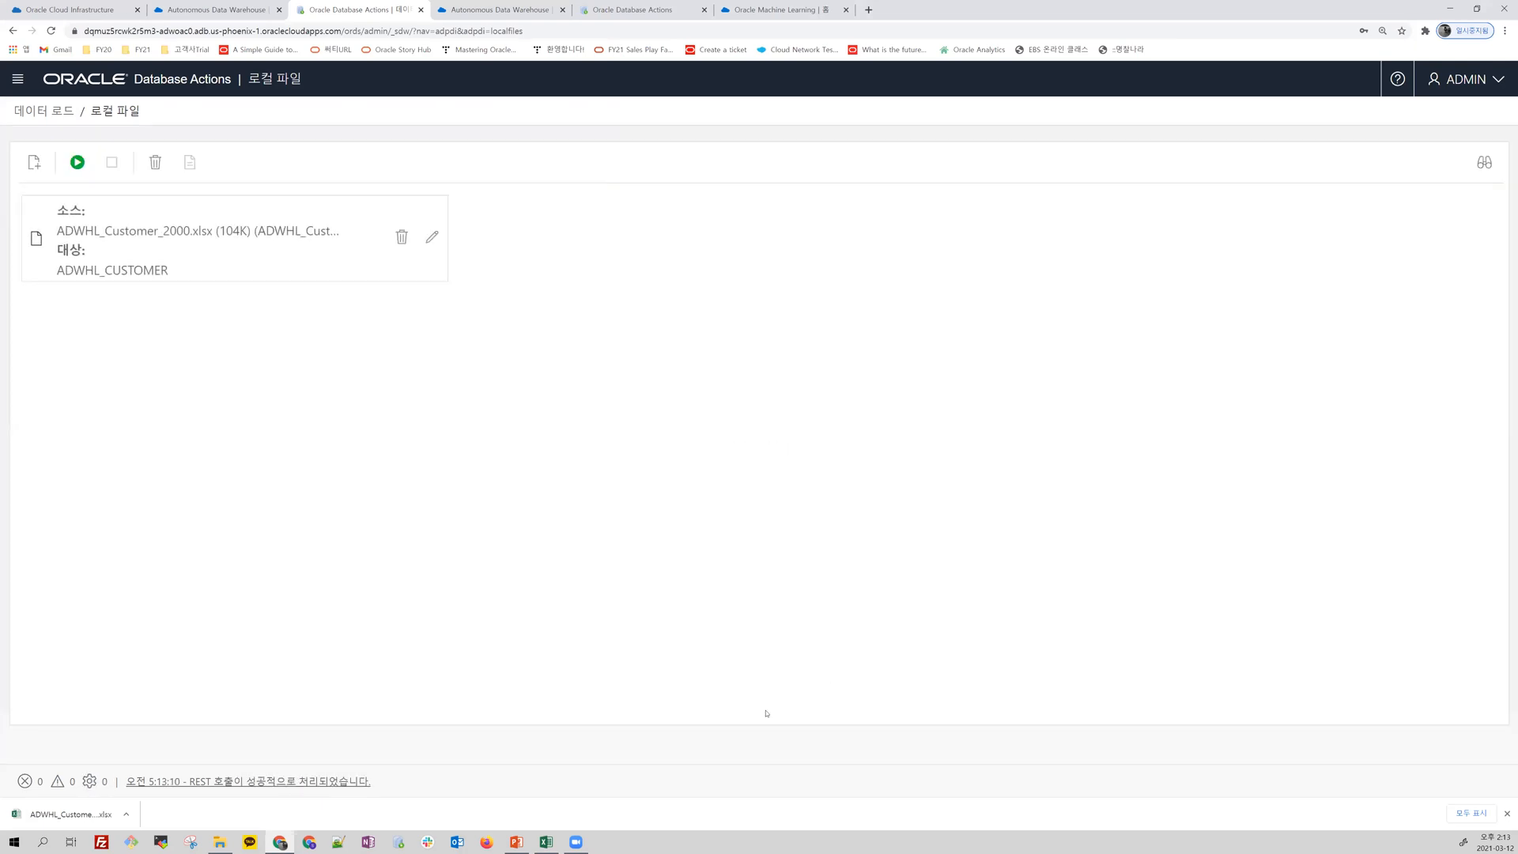
left_click(76, 163)
left_click(800, 474)
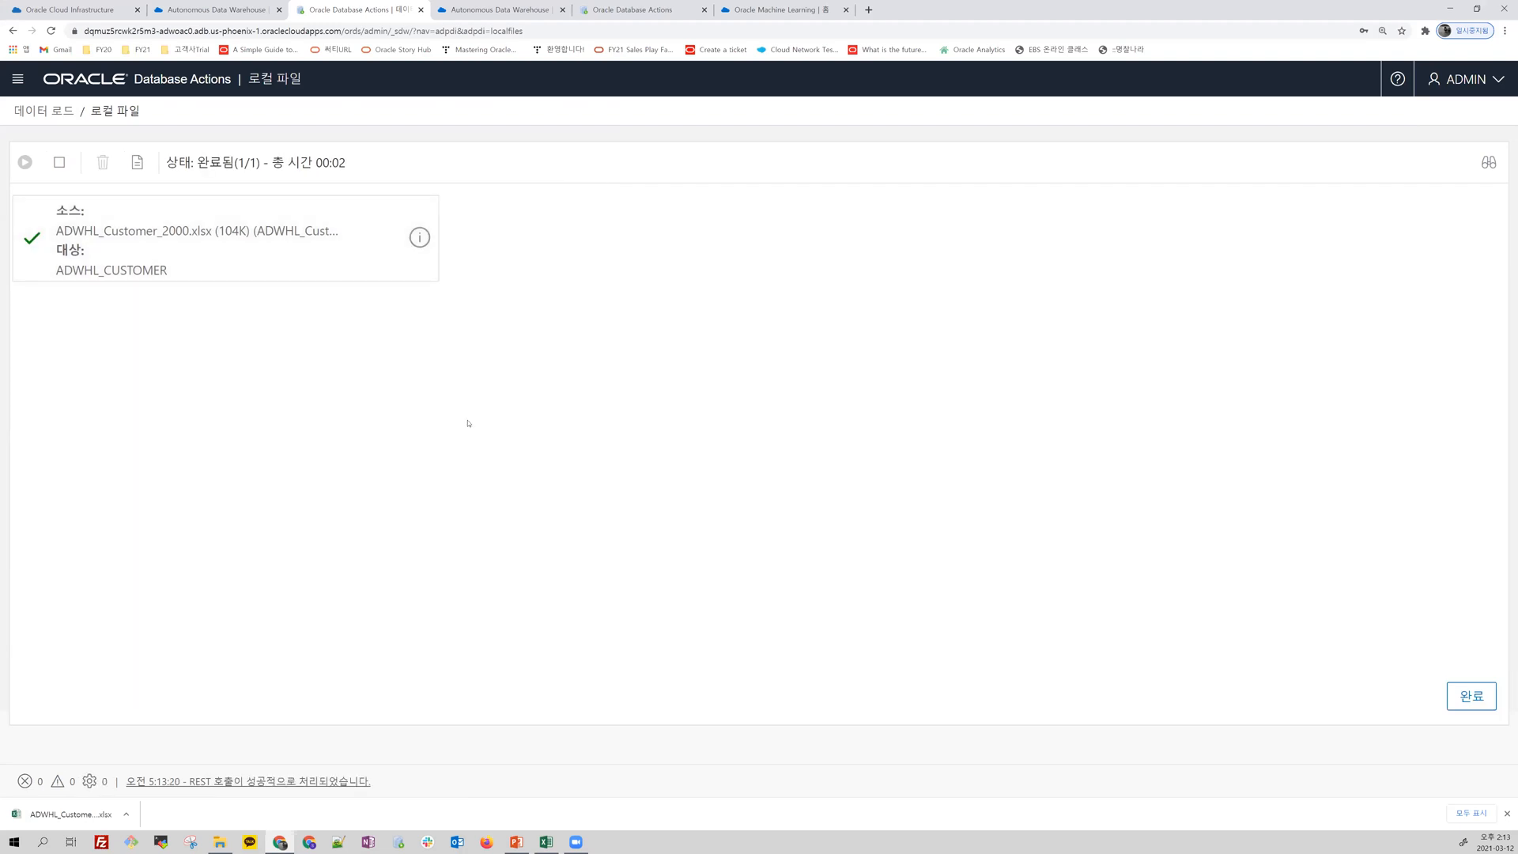
Step: Open the SQL worksheet from the development tools of Database Actions
left_click(17, 79)
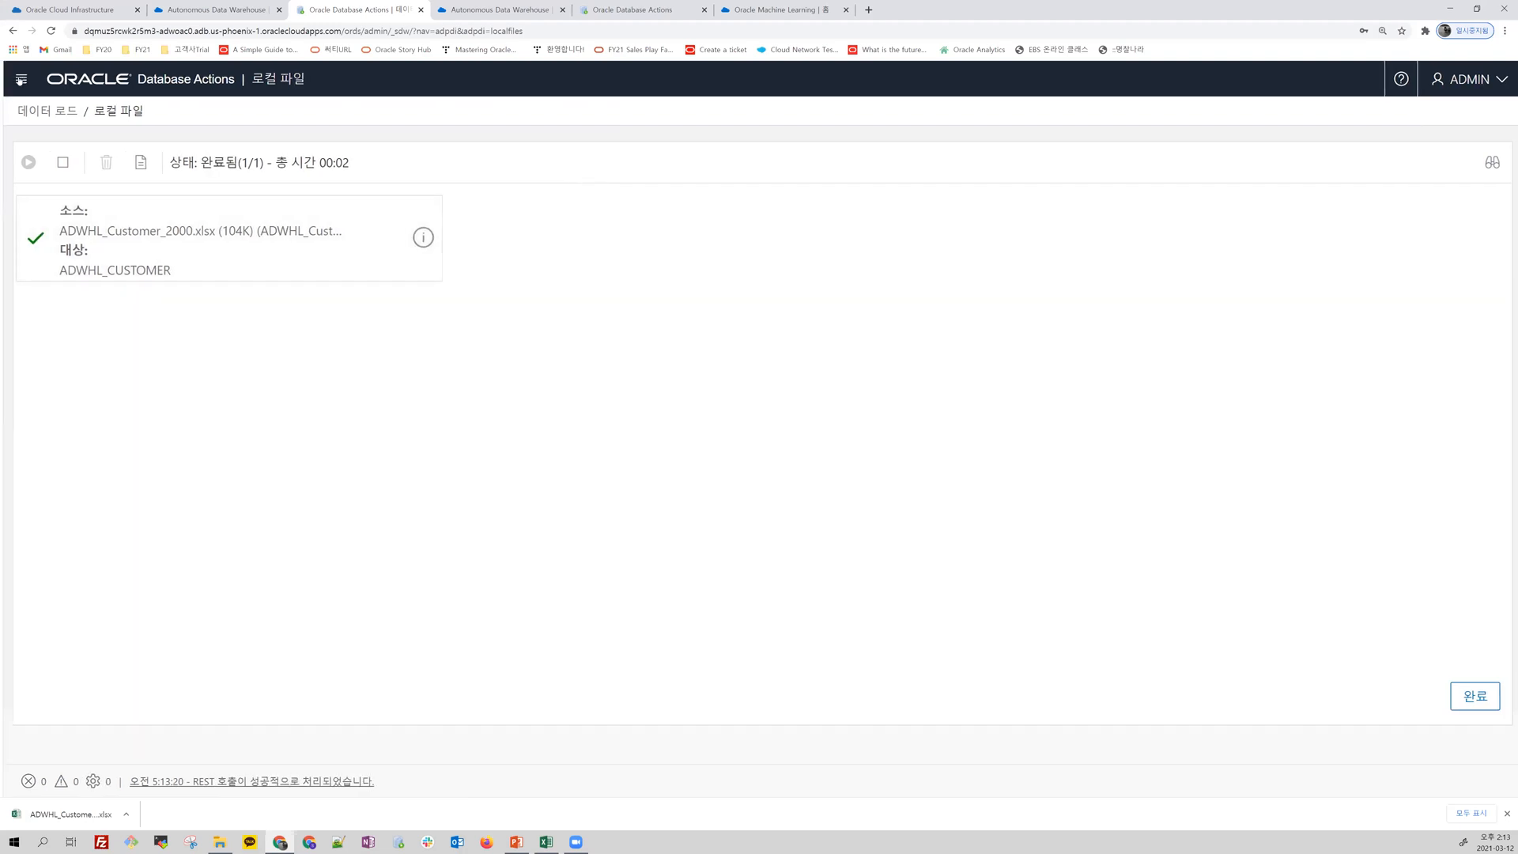
left_click(161, 155)
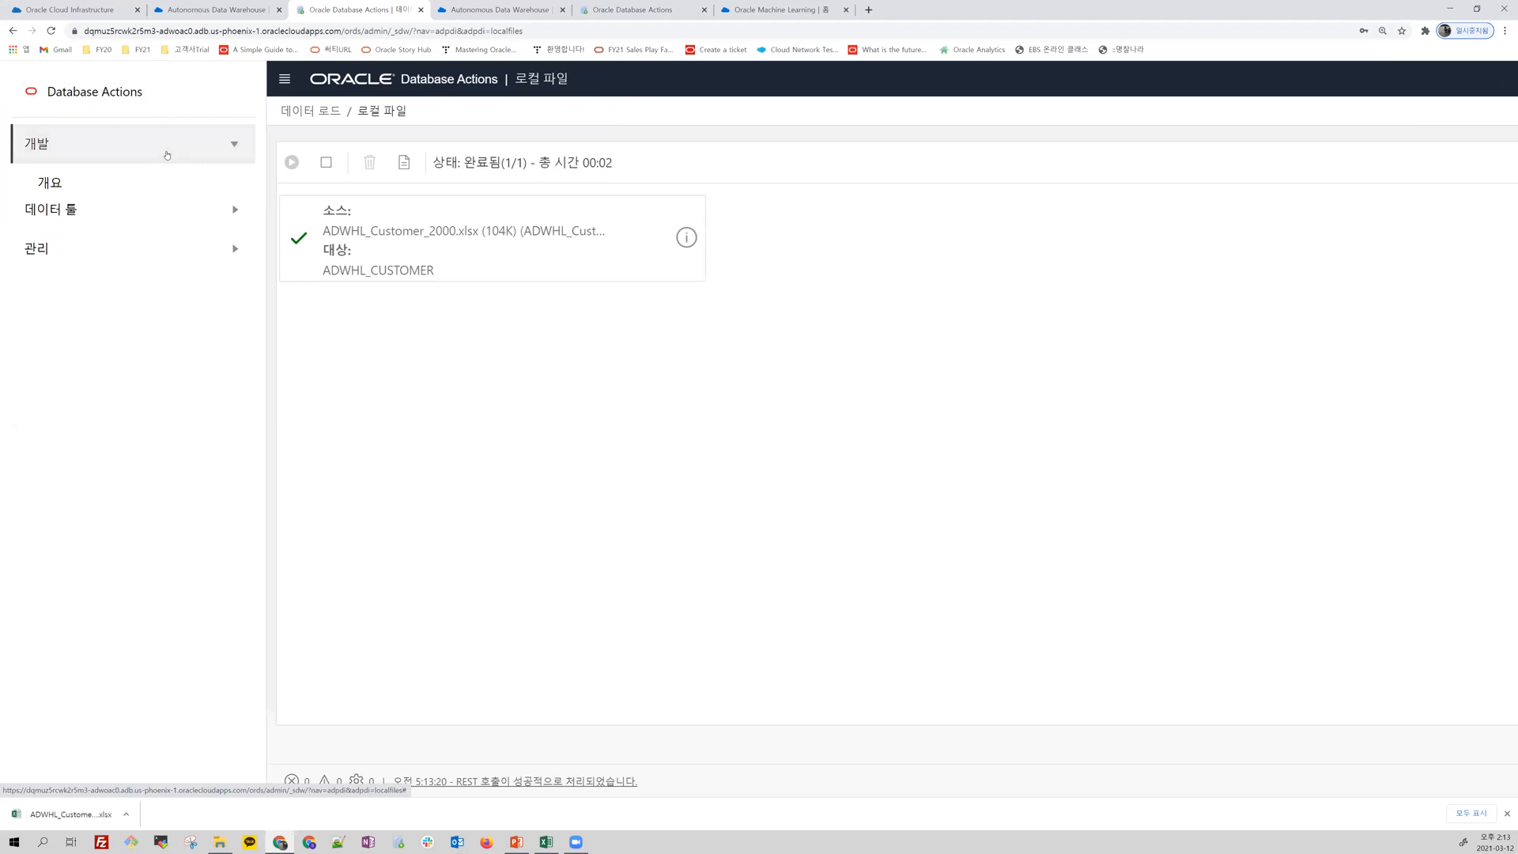
left_click(110, 228)
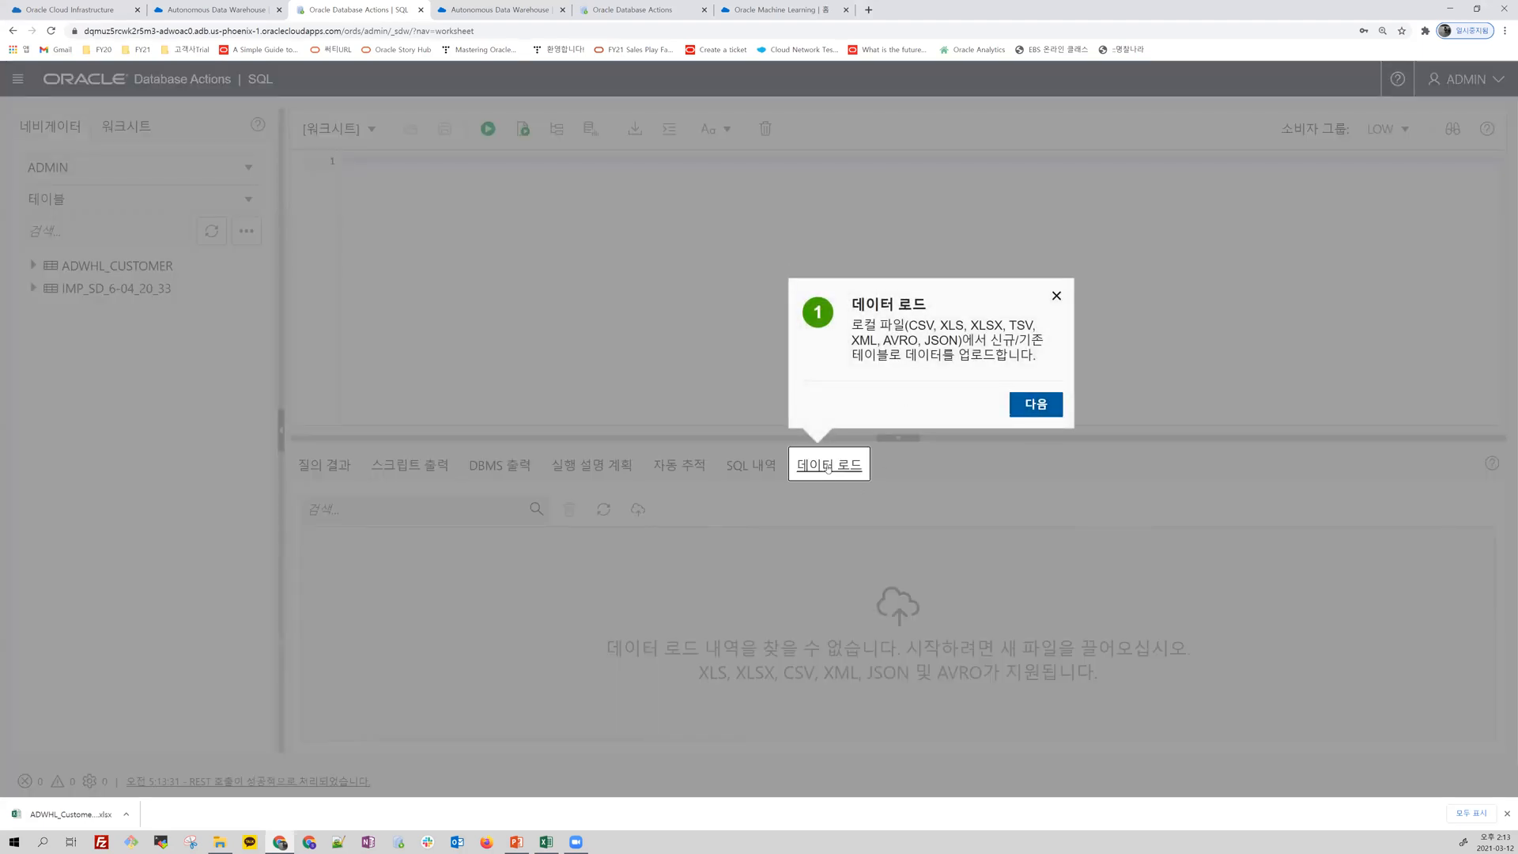
Step: Go through the SQL worksheet's introductory tour, from data load through SQL history, and finish it
left_click(1042, 404)
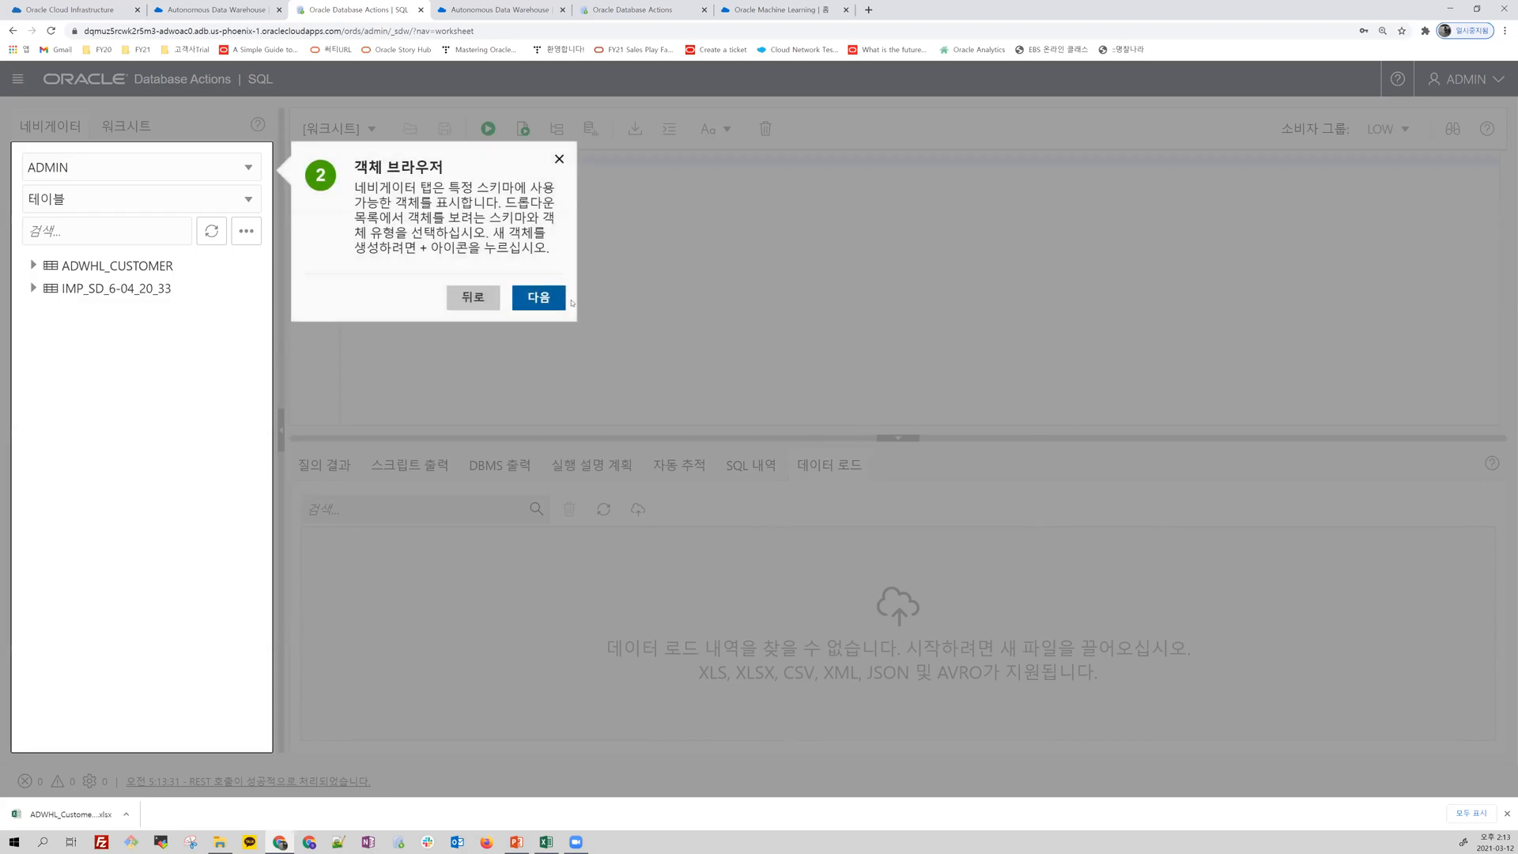
left_click(559, 299)
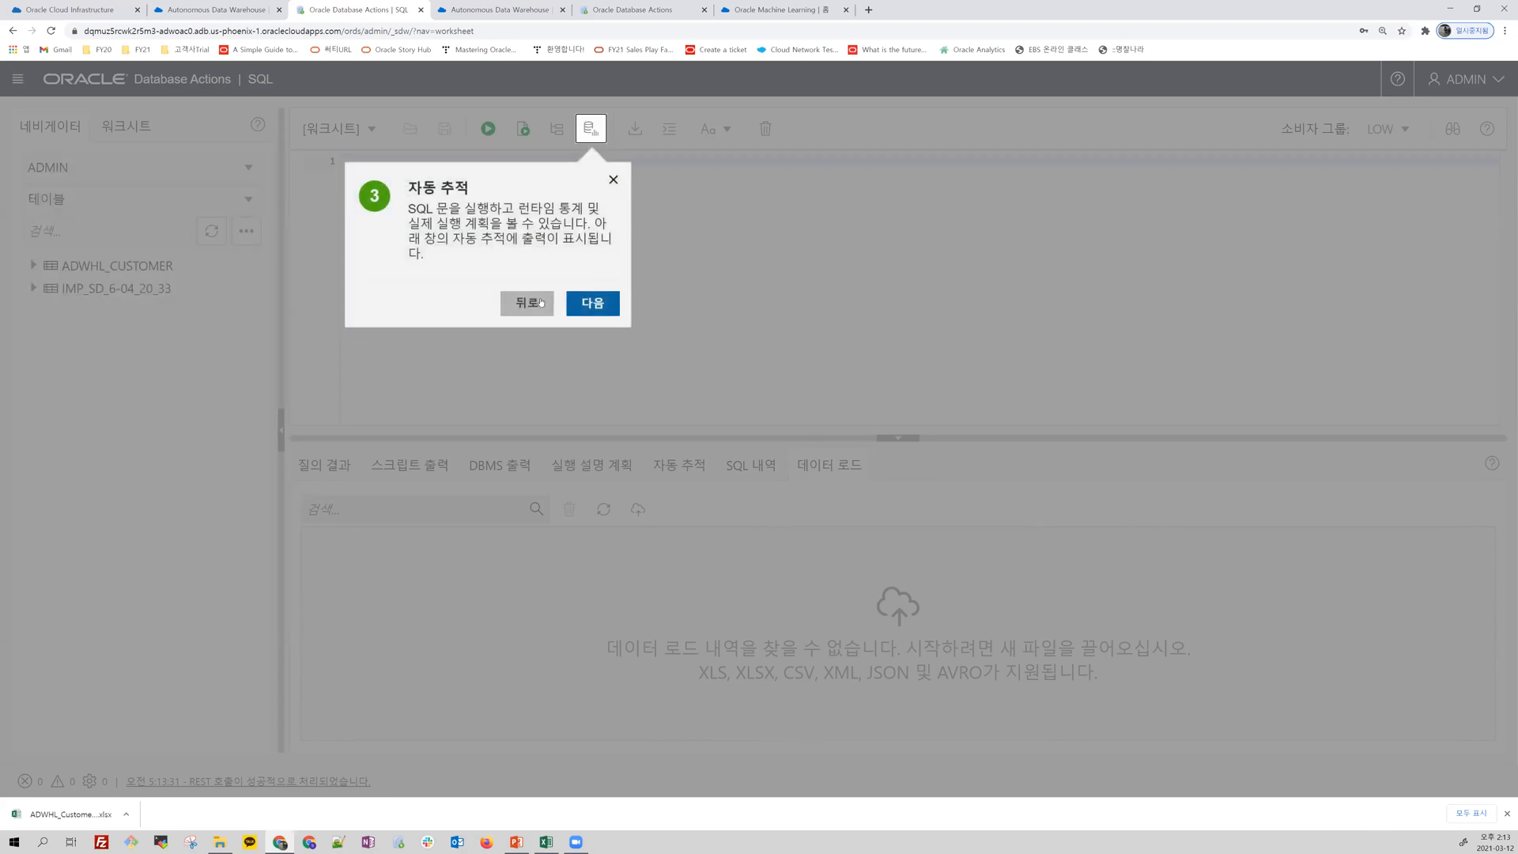
left_click(599, 302)
left_click(671, 303)
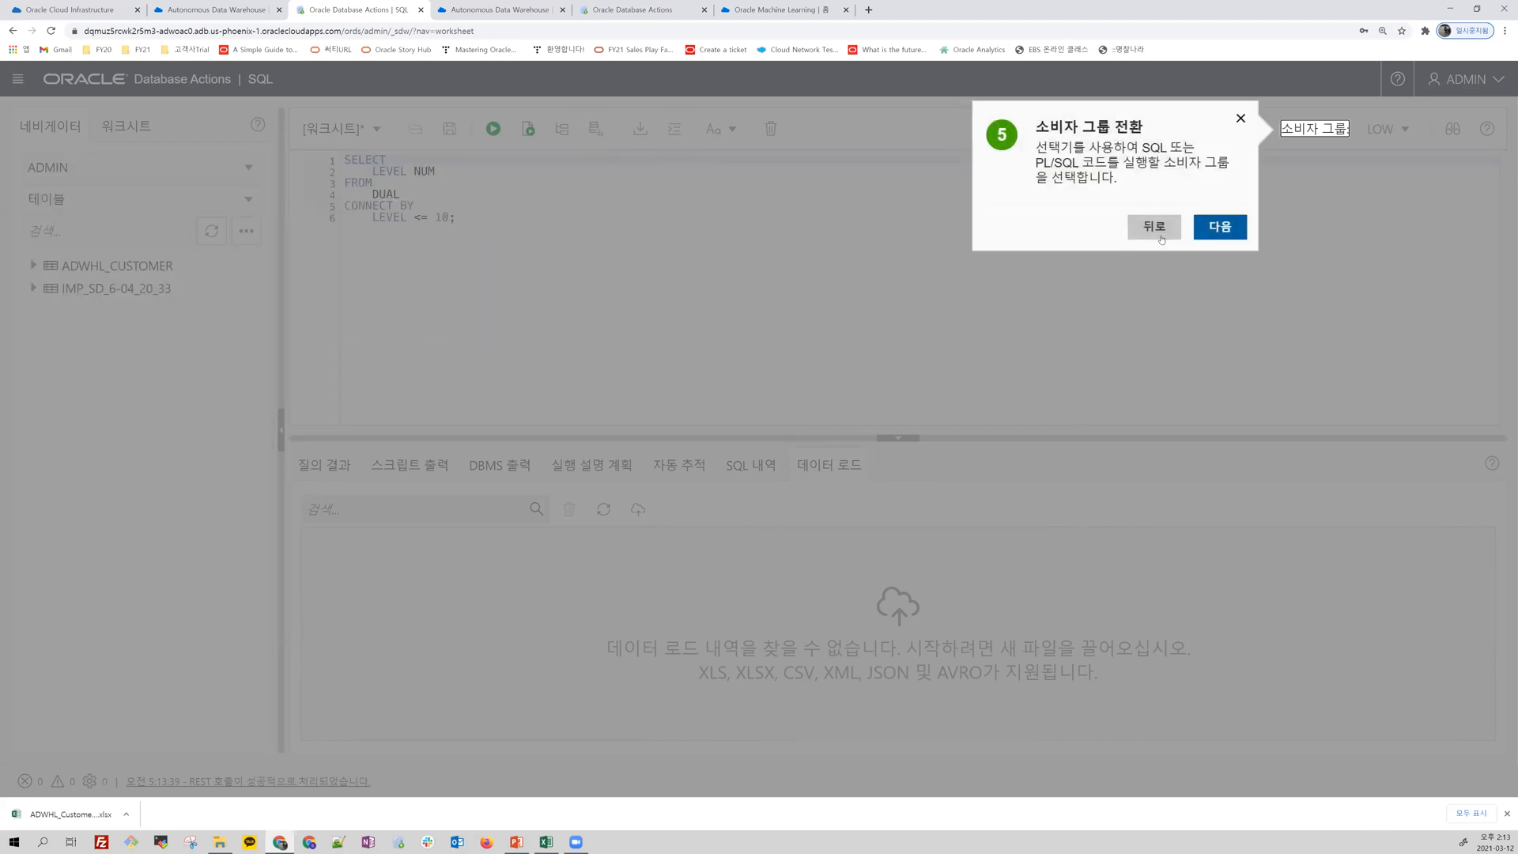
left_click(1220, 227)
left_click(696, 288)
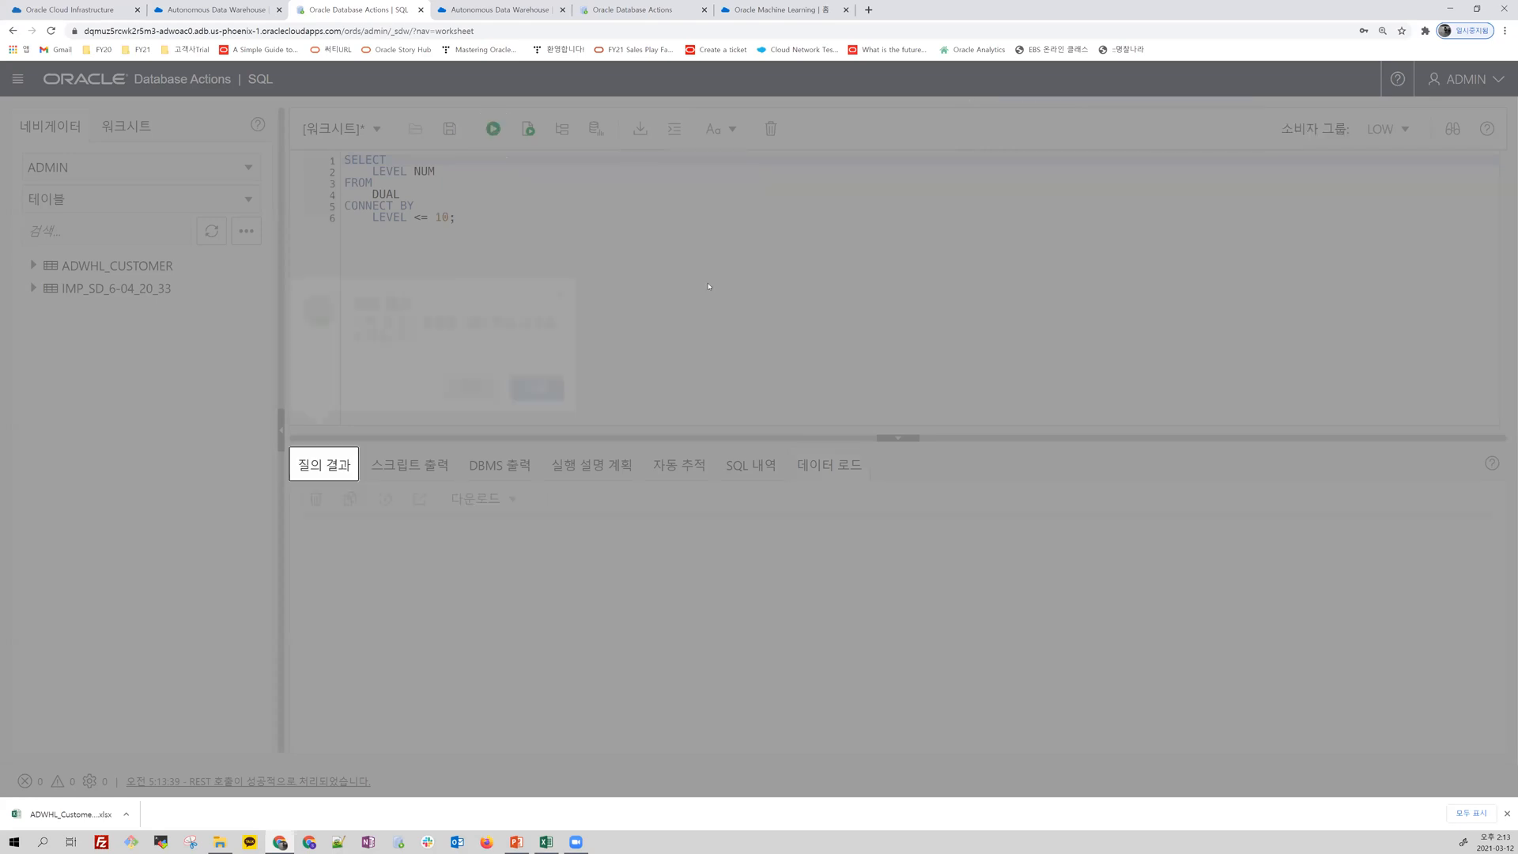
left_click(537, 404)
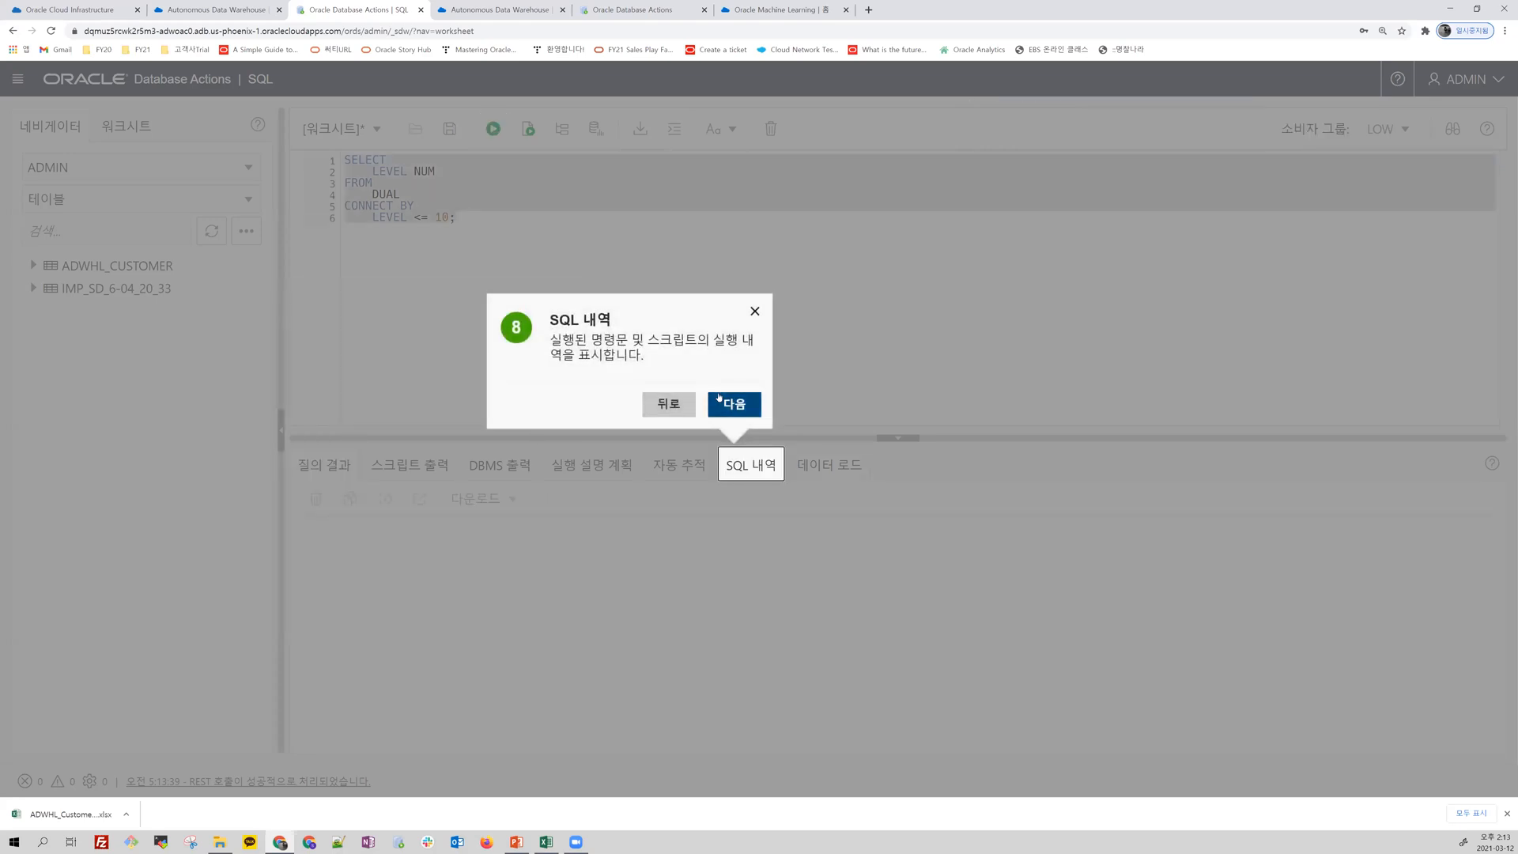
left_click(720, 400)
left_click(1380, 225)
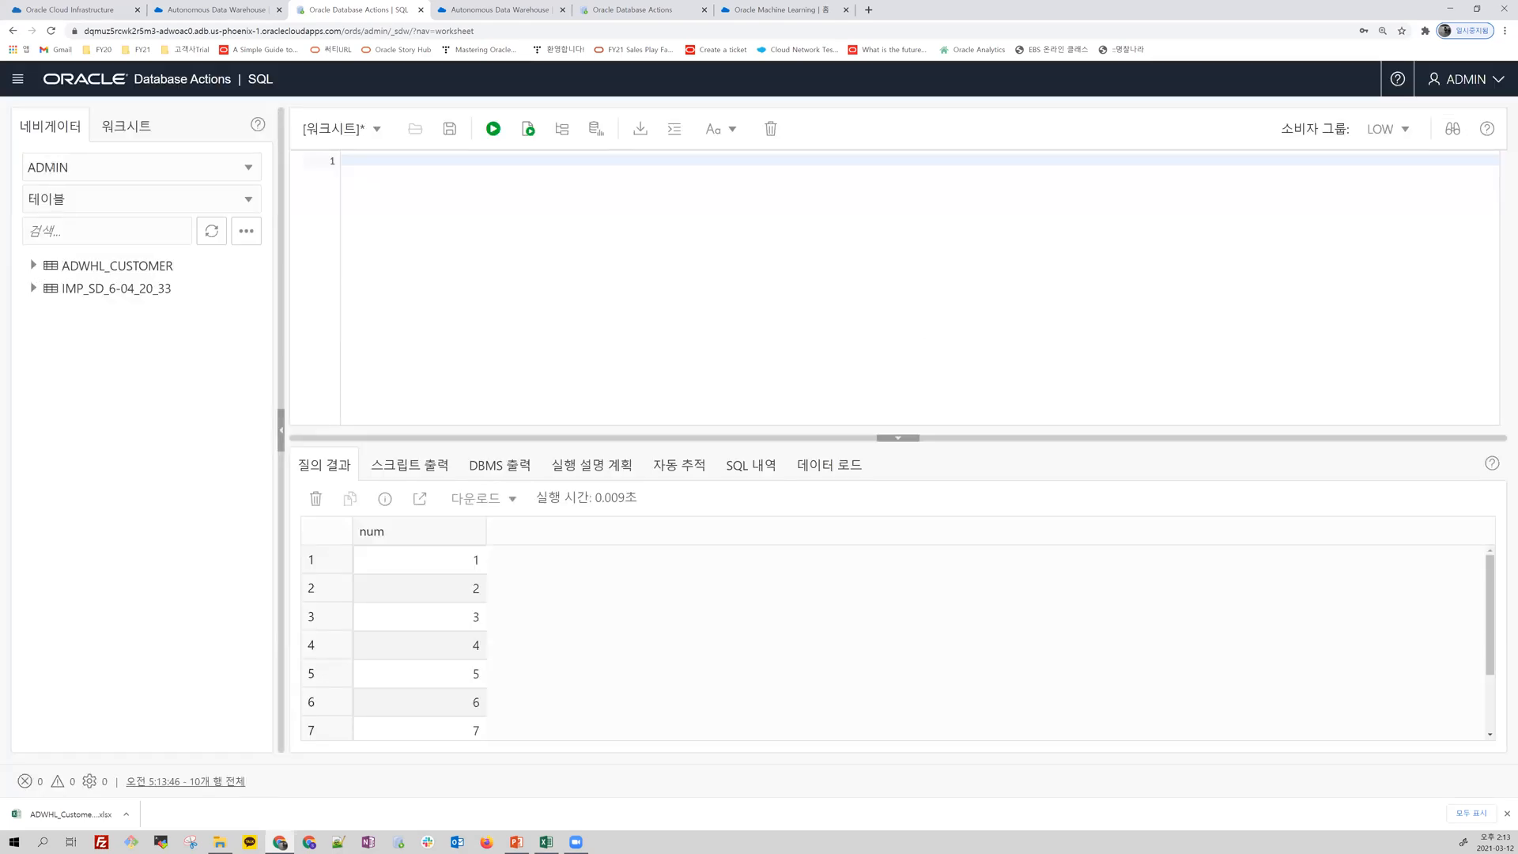
Step: Expand the columns of ADWHL_CUSTOMER, run "select * from adwhl_customer;" and look over the returned rows
left_click(34, 267)
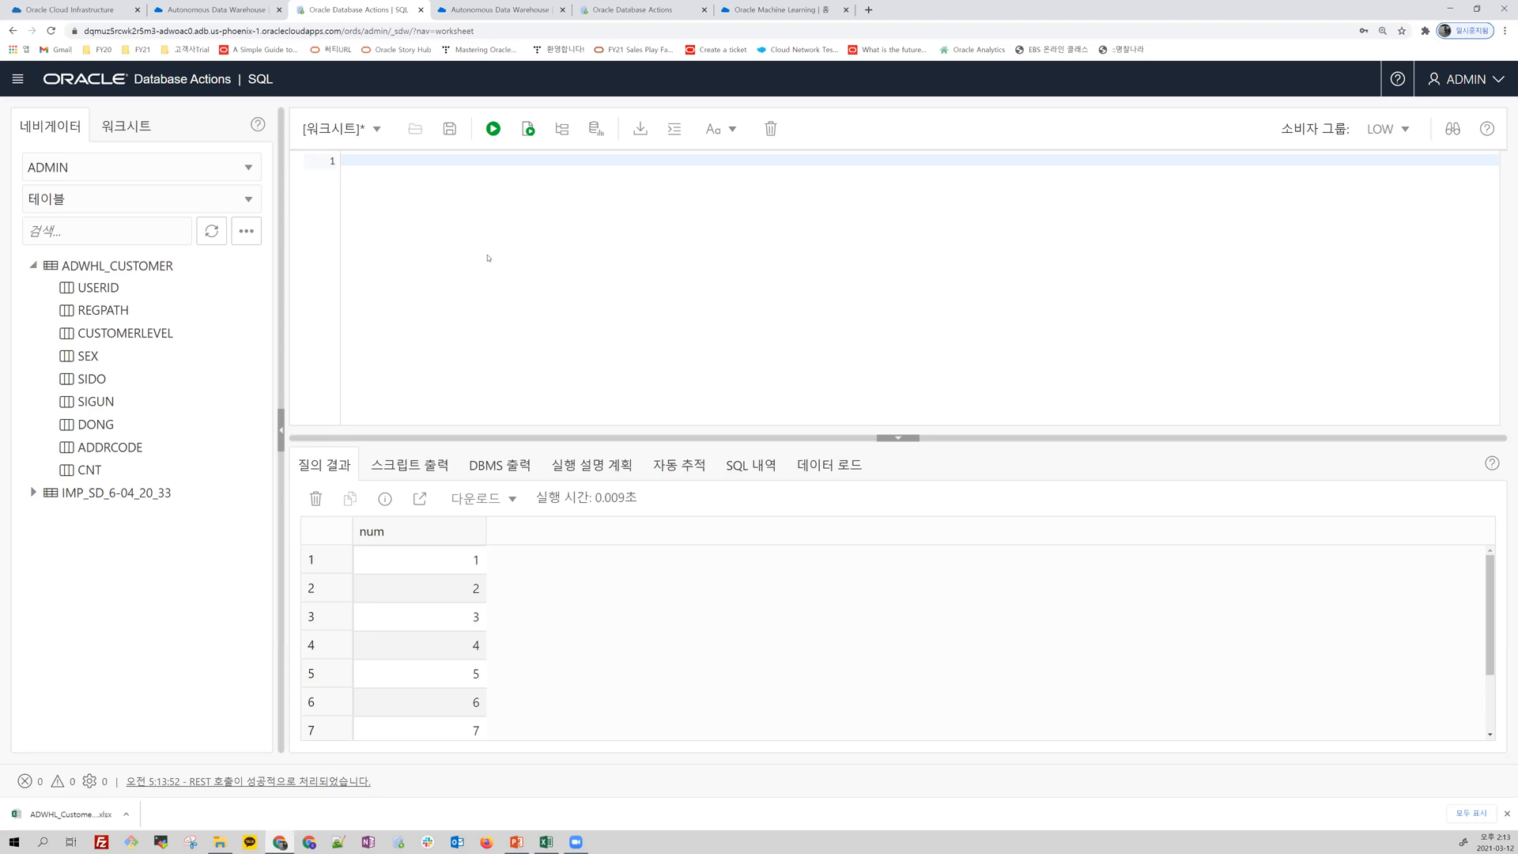
type("select * from adwhl_customer;")
left_click(495, 130)
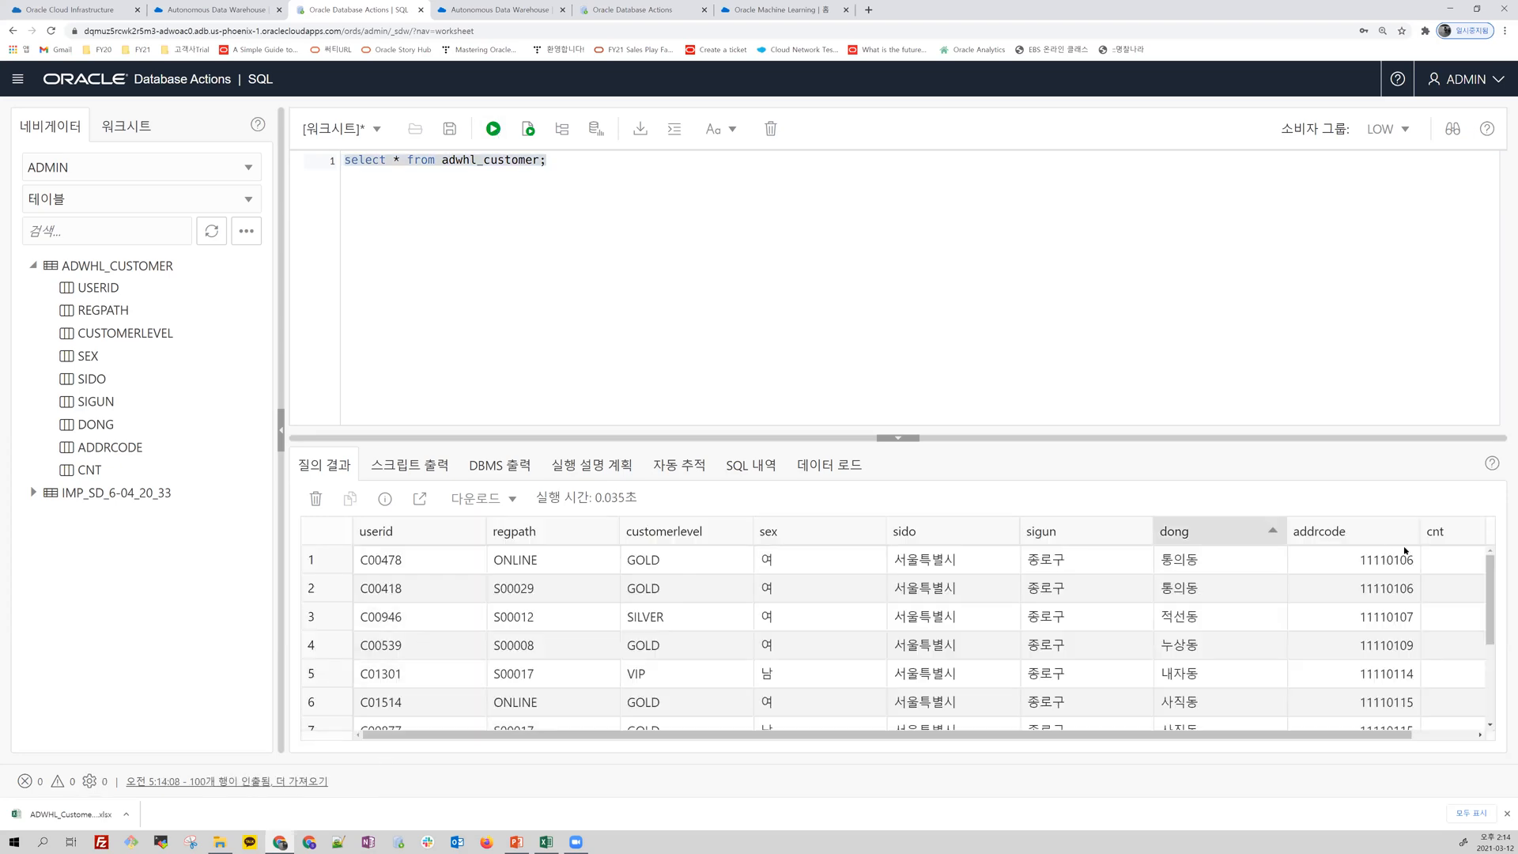
mouse_move(1146, 736)
left_mouse_down()
mouse_move(1206, 761)
mouse_move(1137, 743)
left_mouse_up()
Step: Look at the worksheet's data load area, and switch the navigator to the ADWDEMO01 schema to inspect its 고객마스터 table
left_click(830, 466)
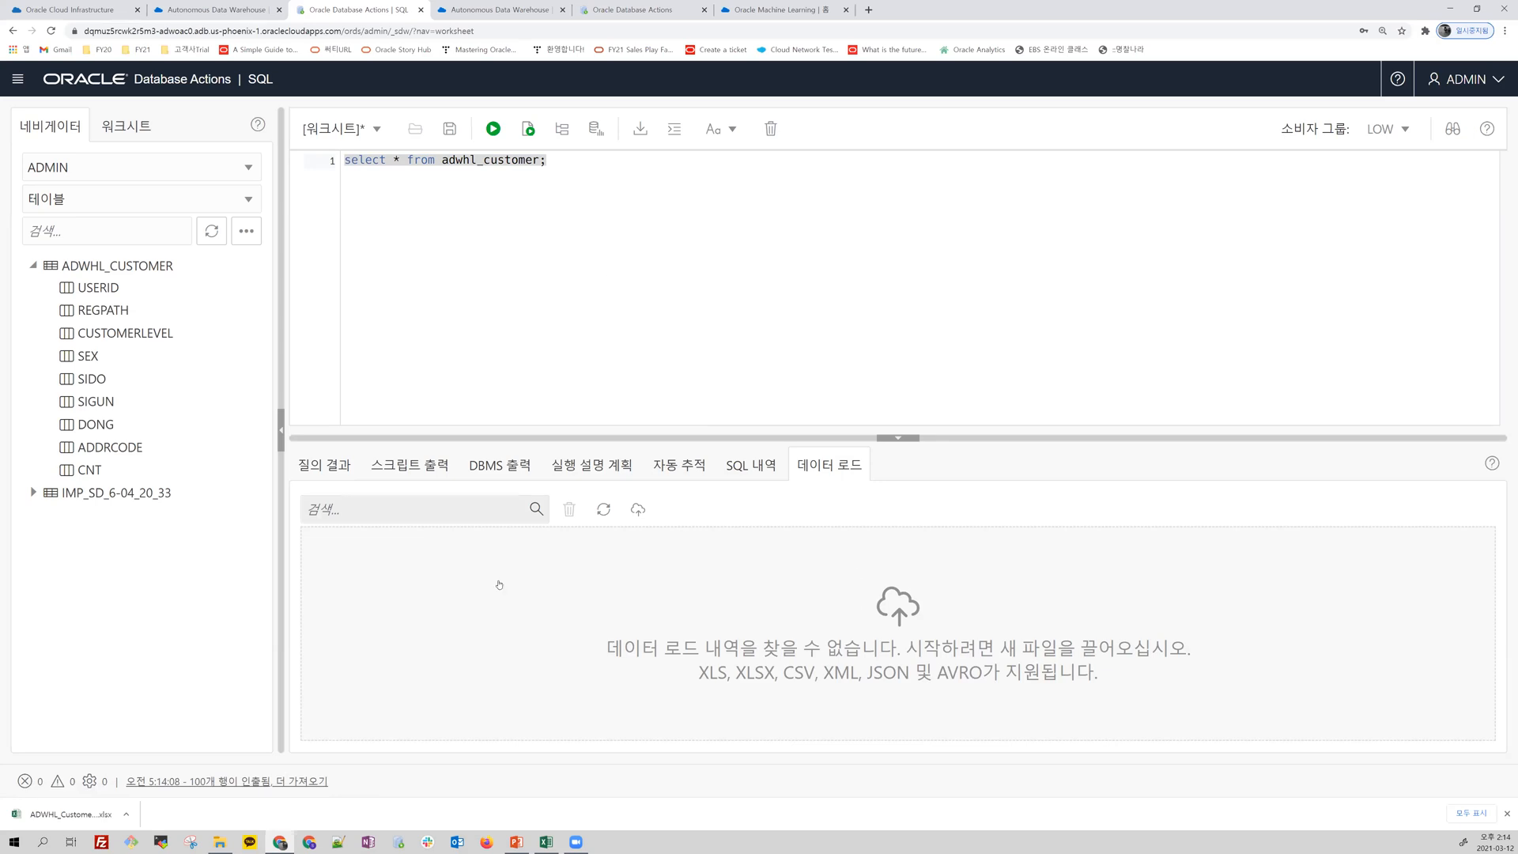
left_click(124, 169)
left_click(111, 283)
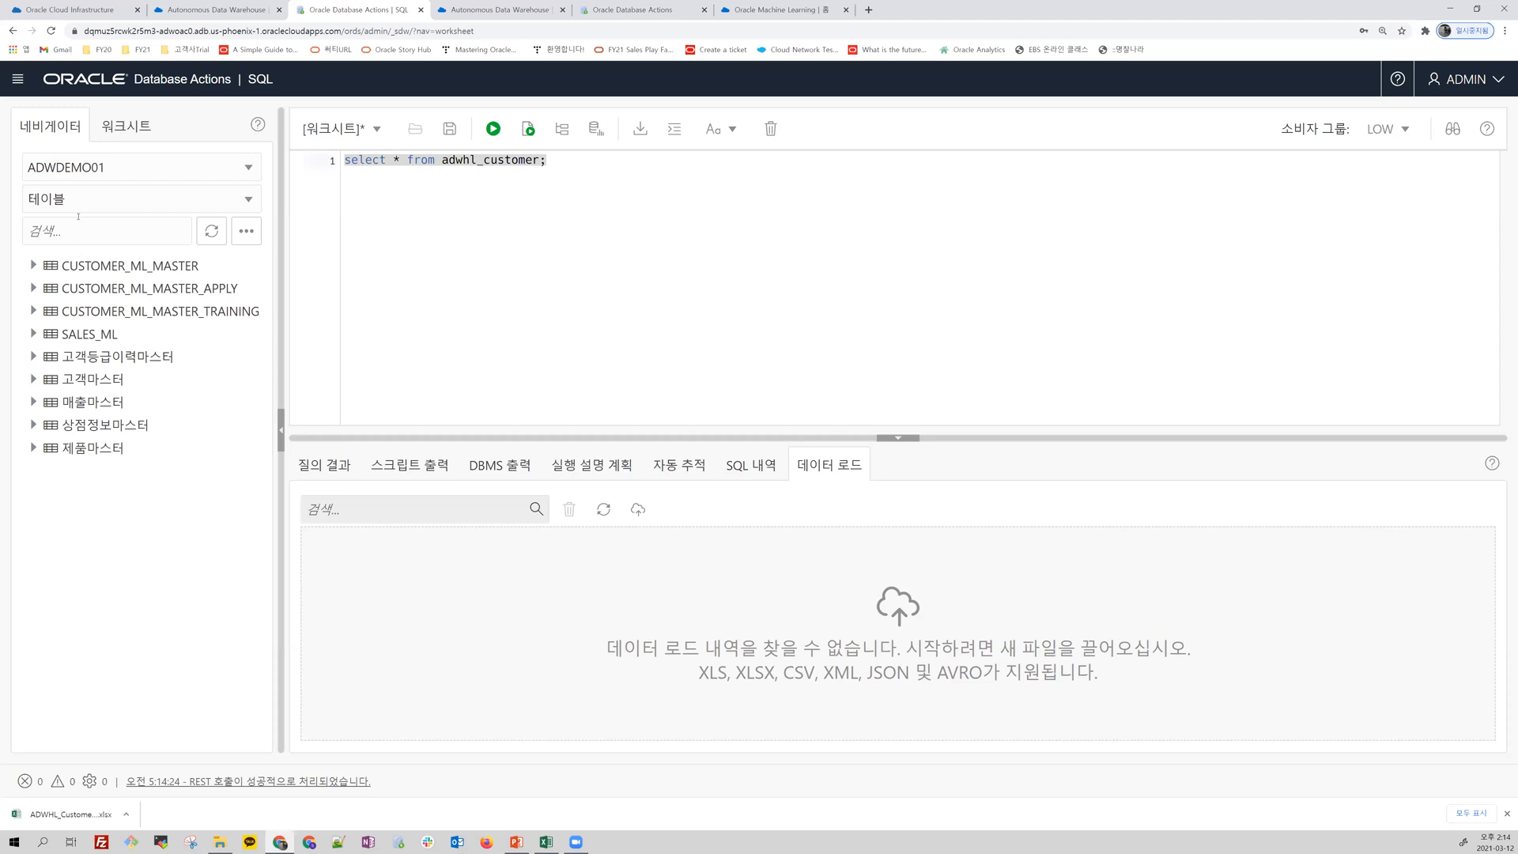
left_click(93, 379)
left_click(35, 378)
left_click(35, 377)
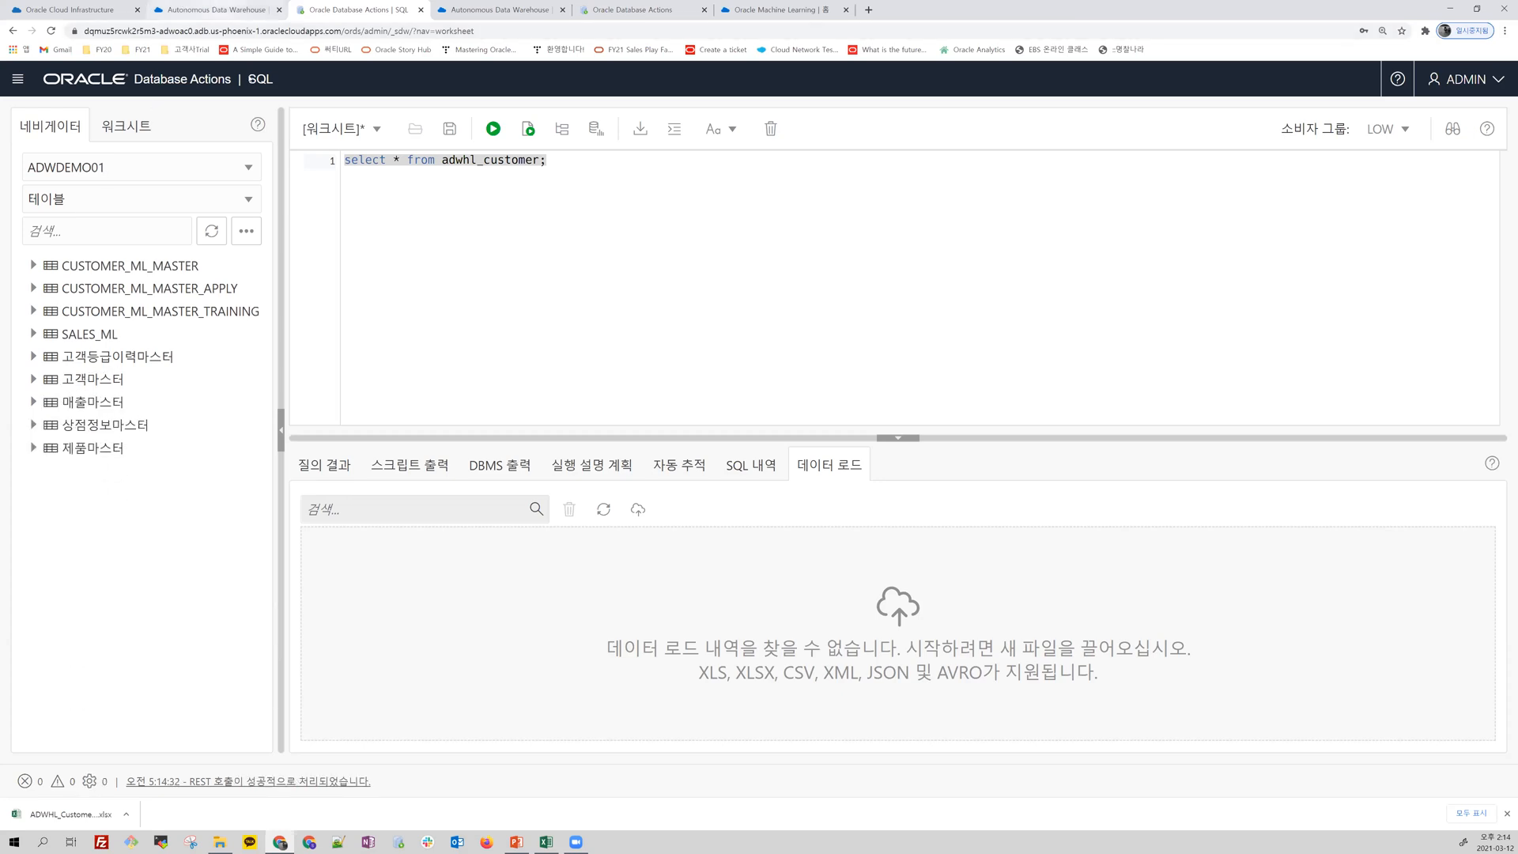
Step: Review the service console's overview charts and the additional actions offered for the adwoac0 database
left_click(214, 10)
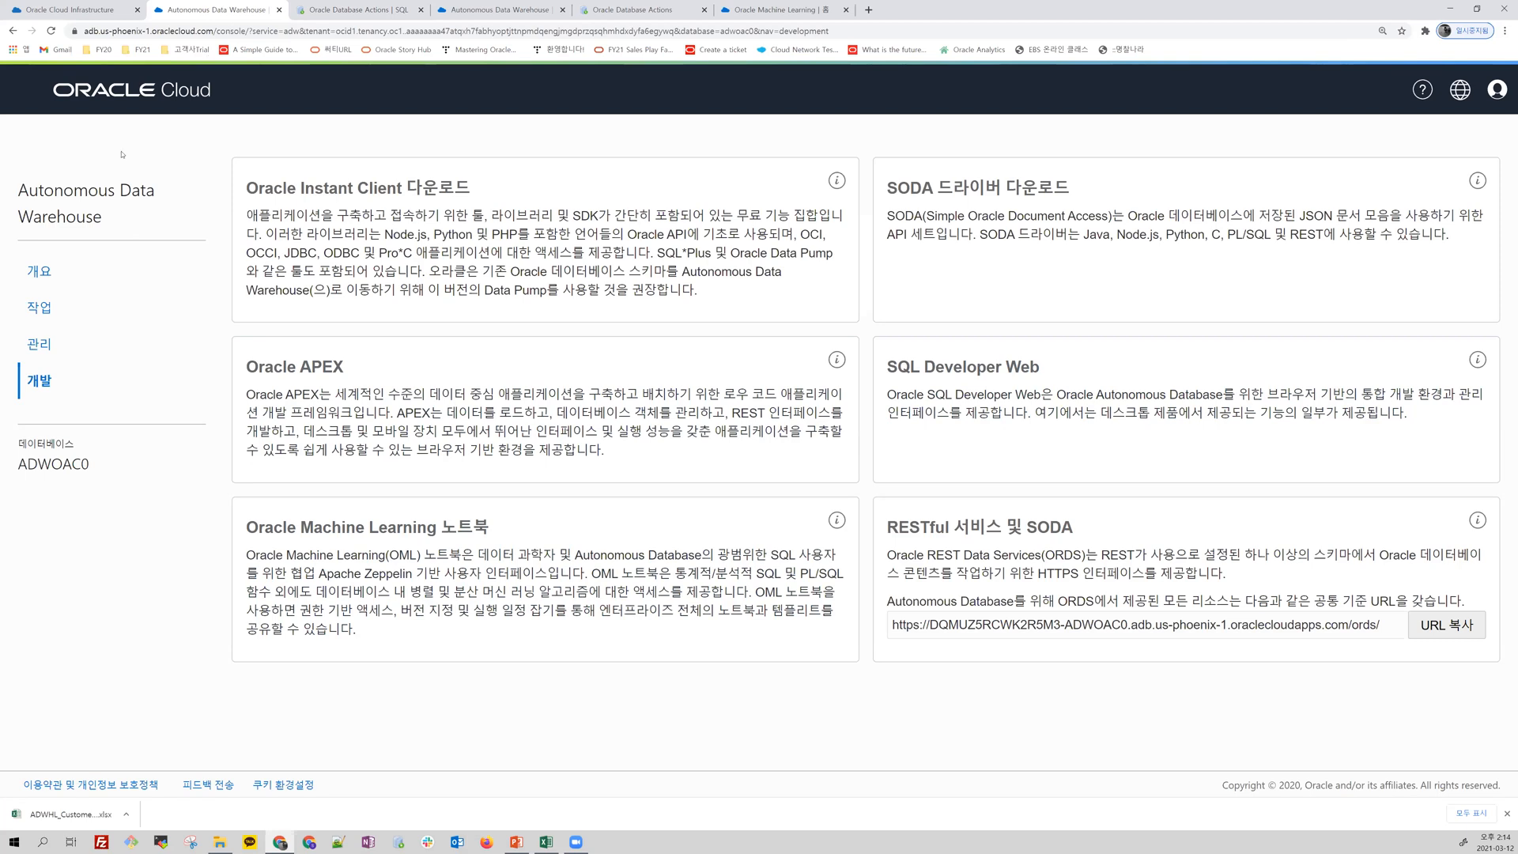
left_click(39, 270)
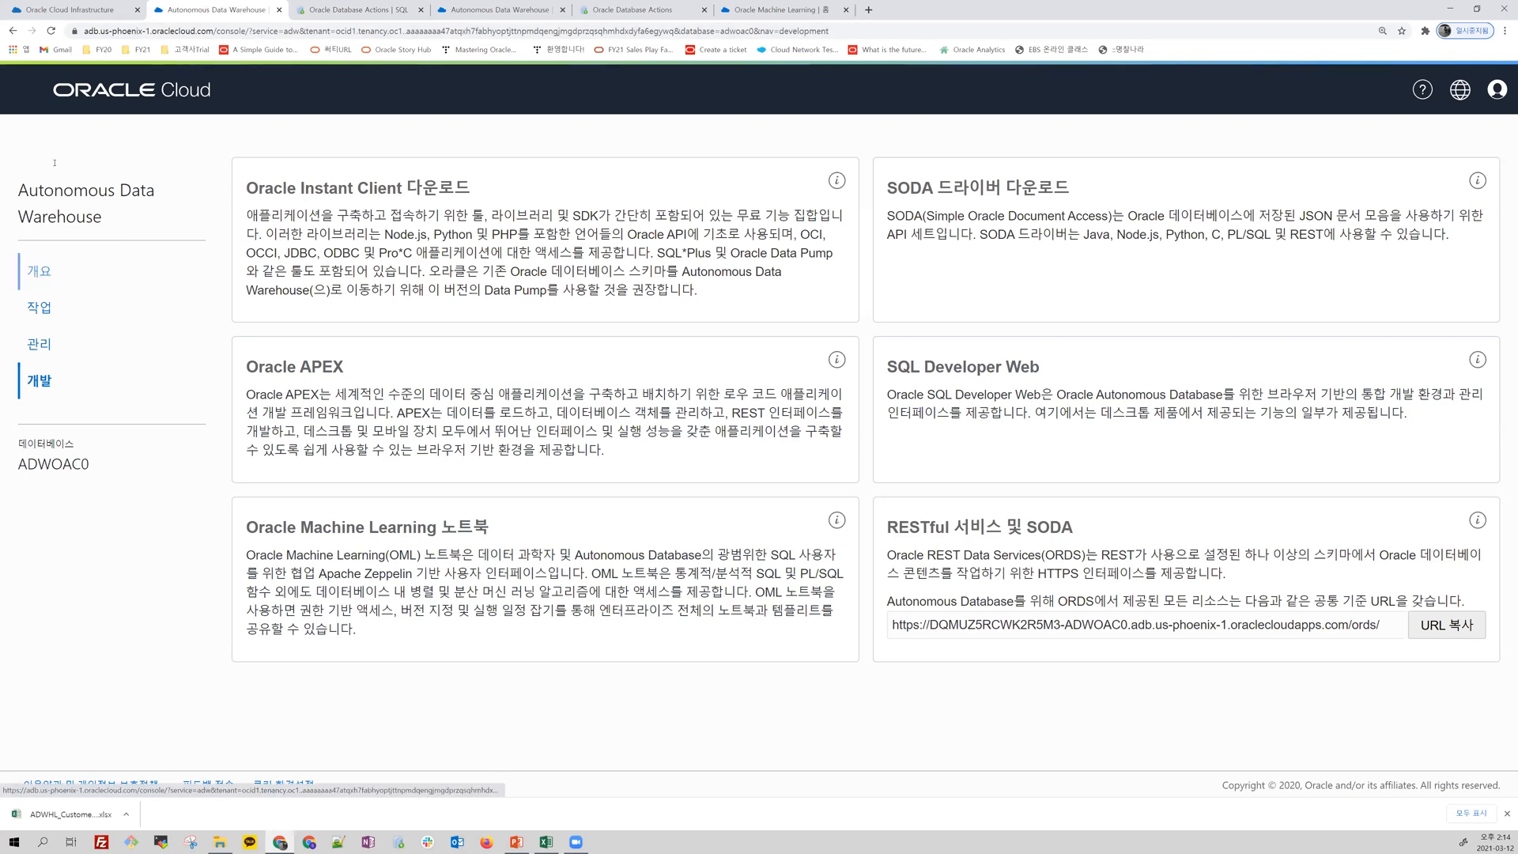
left_click(99, 7)
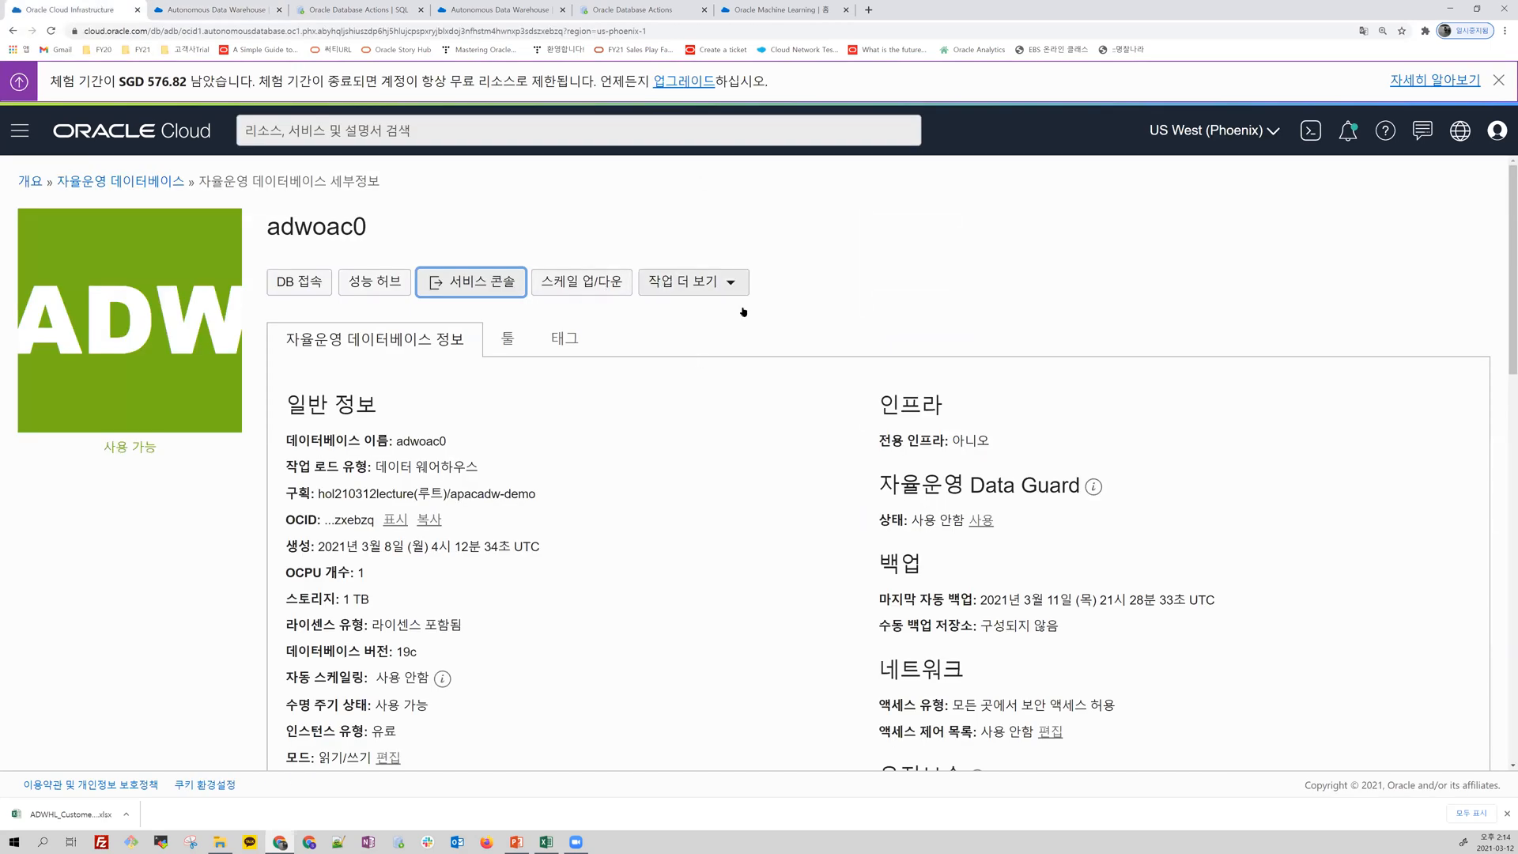
left_click(730, 283)
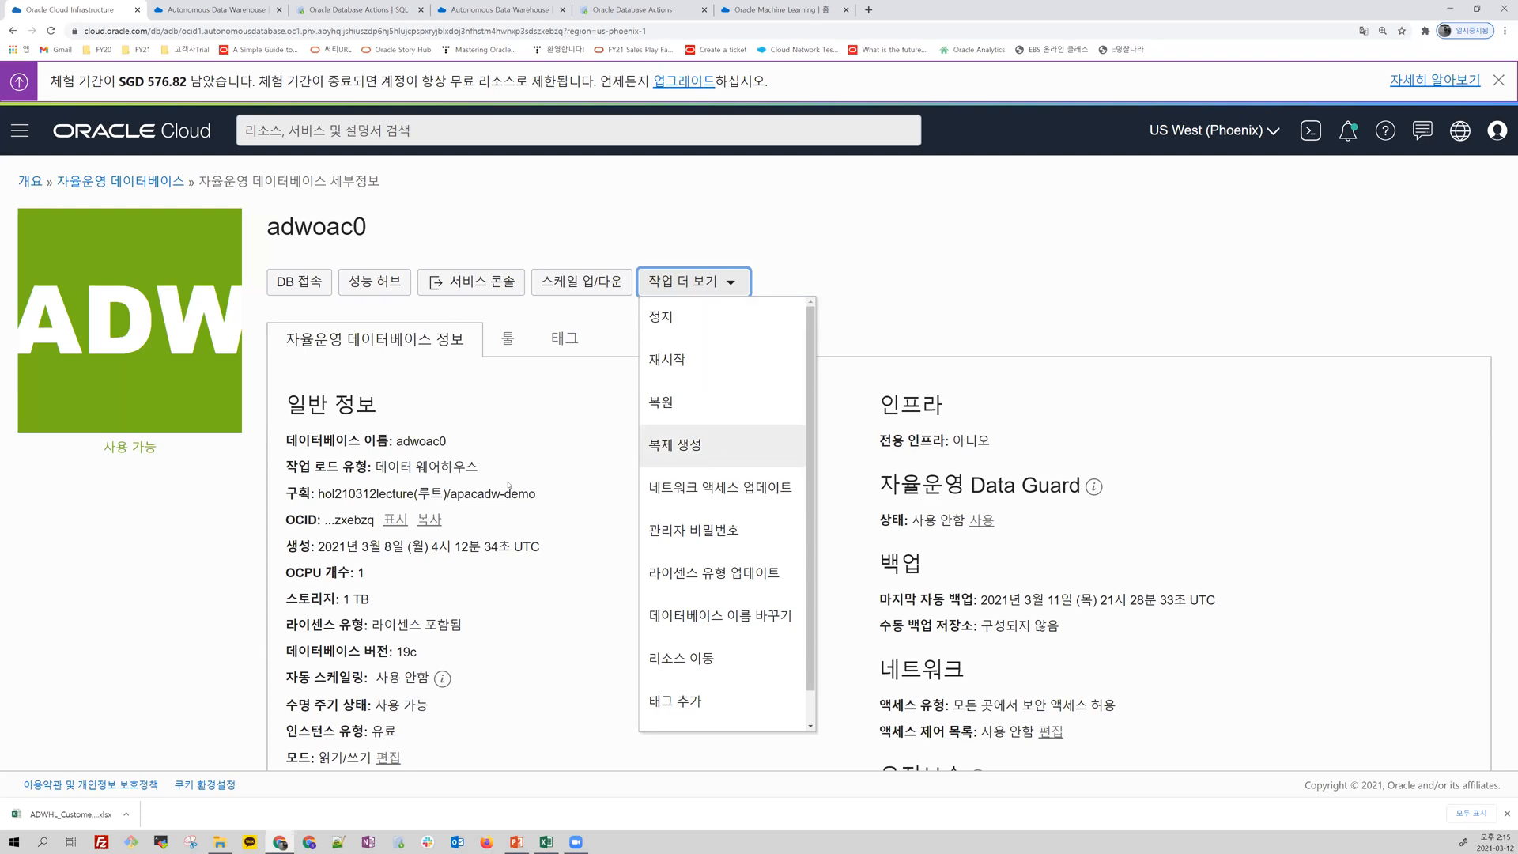
left_click(548, 413)
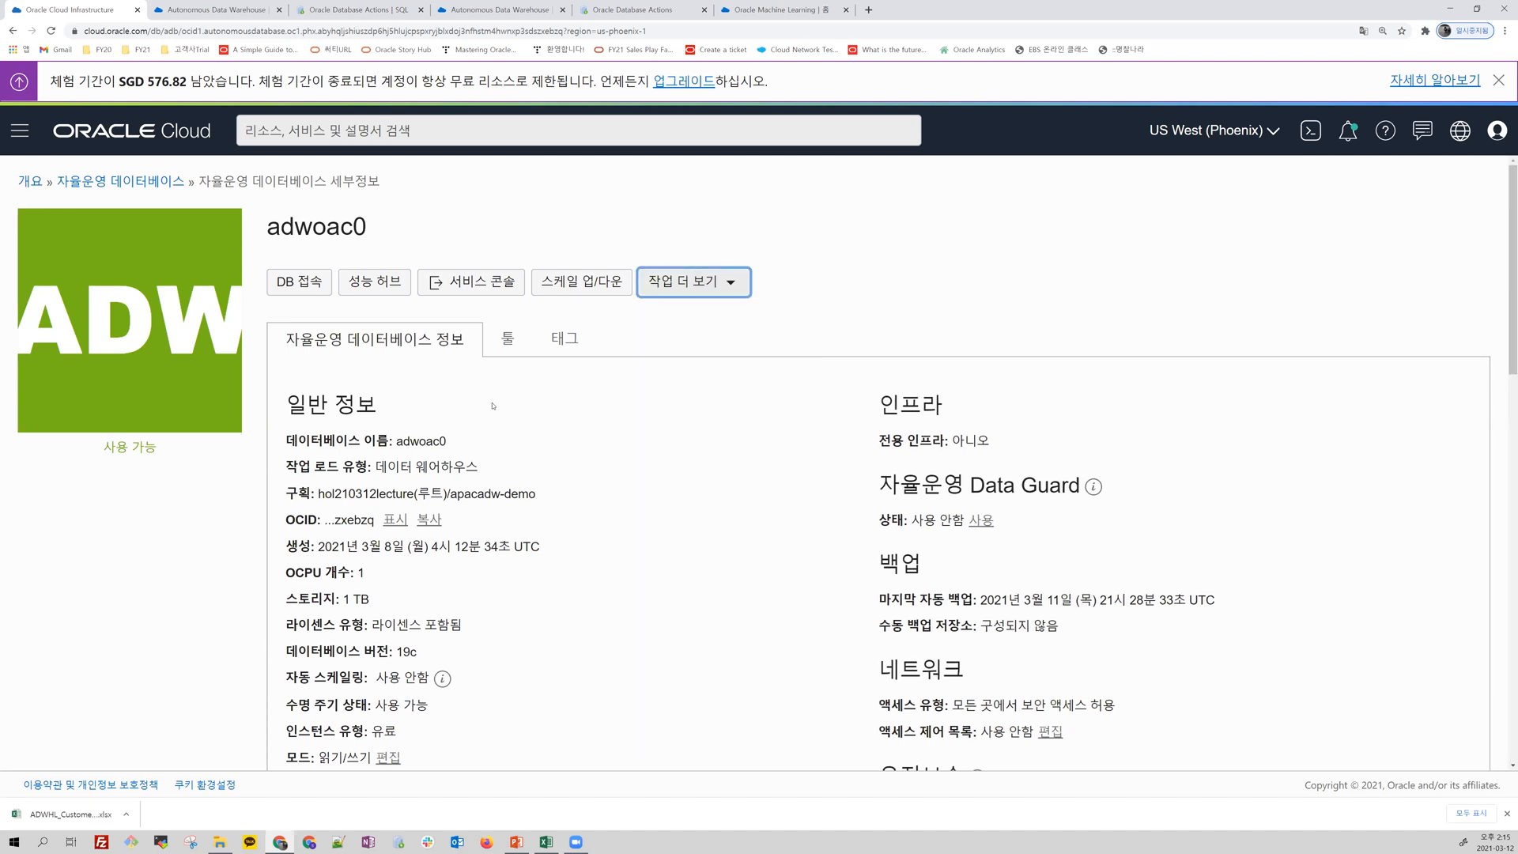
Step: Scale the adwoac0 database to 2 OCPUs and apply the update
left_click(581, 282)
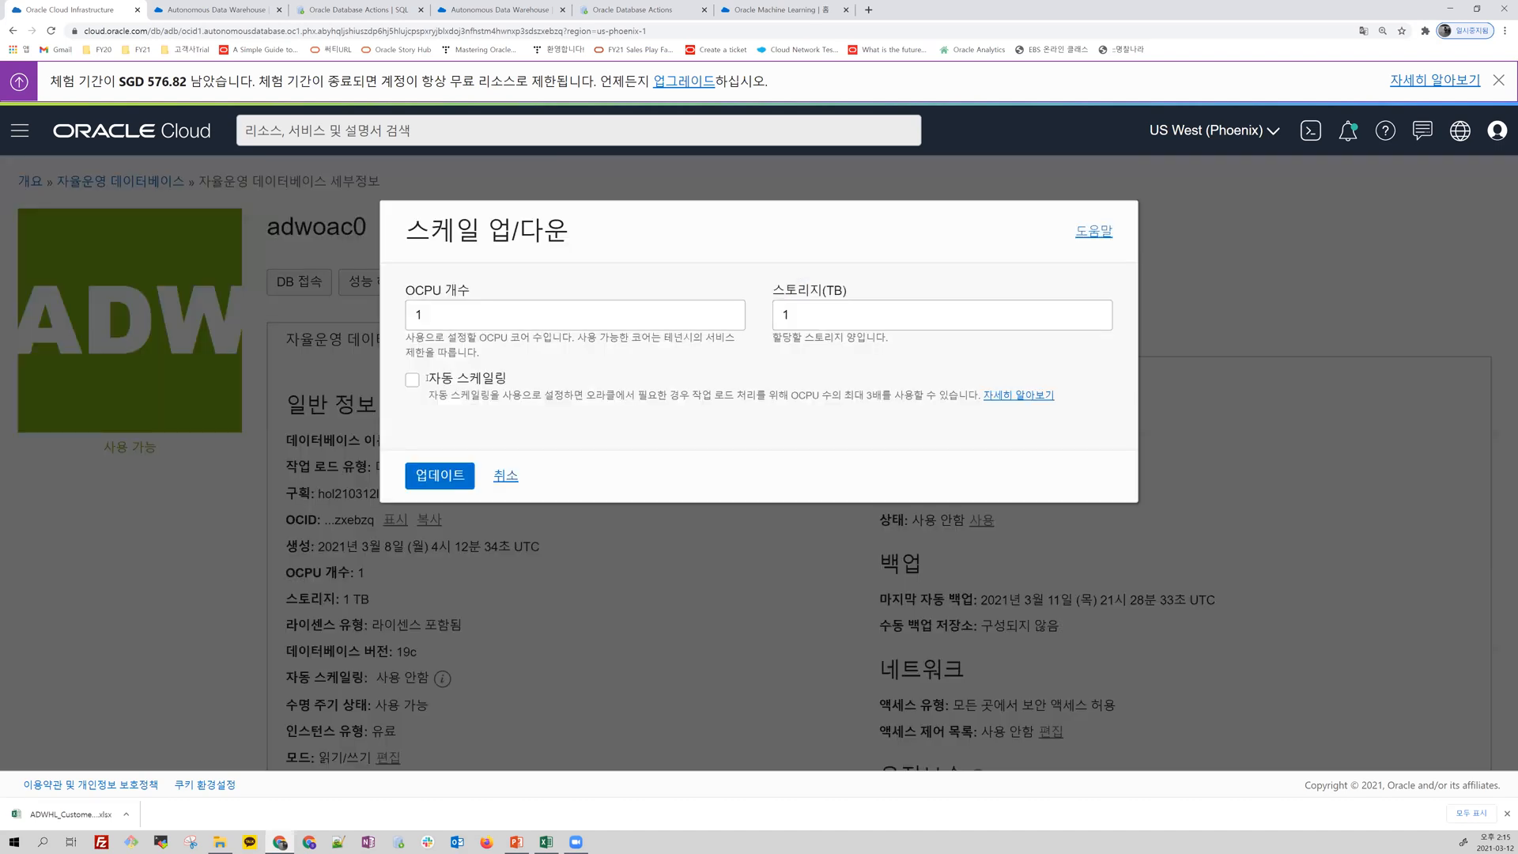
double_click(417, 314)
type("2")
left_click(433, 475)
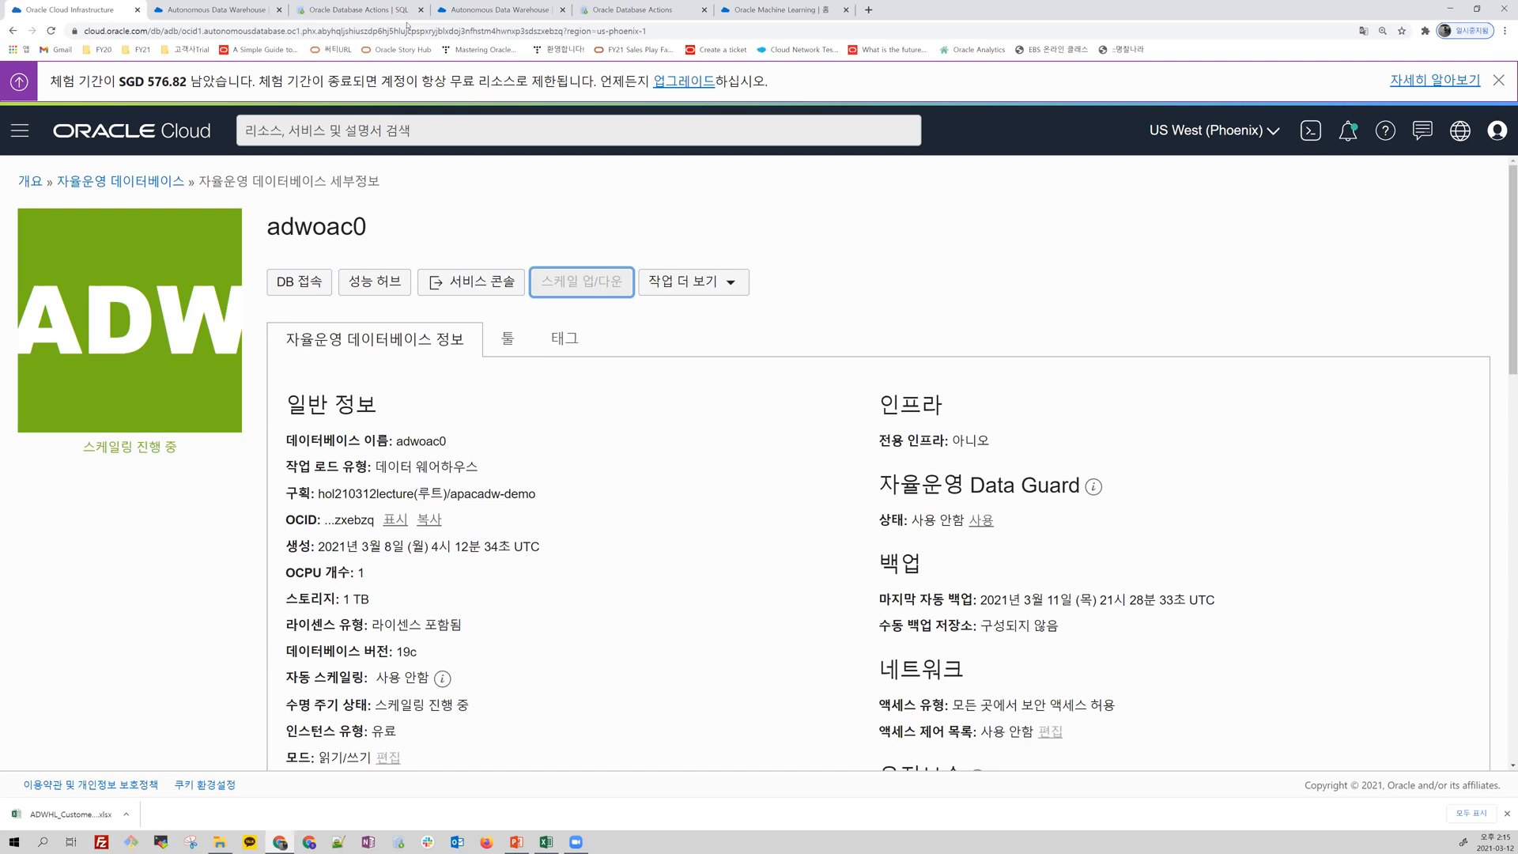
Step: Return to the SQL worksheet, rerun the adwhl_customer query and display its query result
left_click(383, 10)
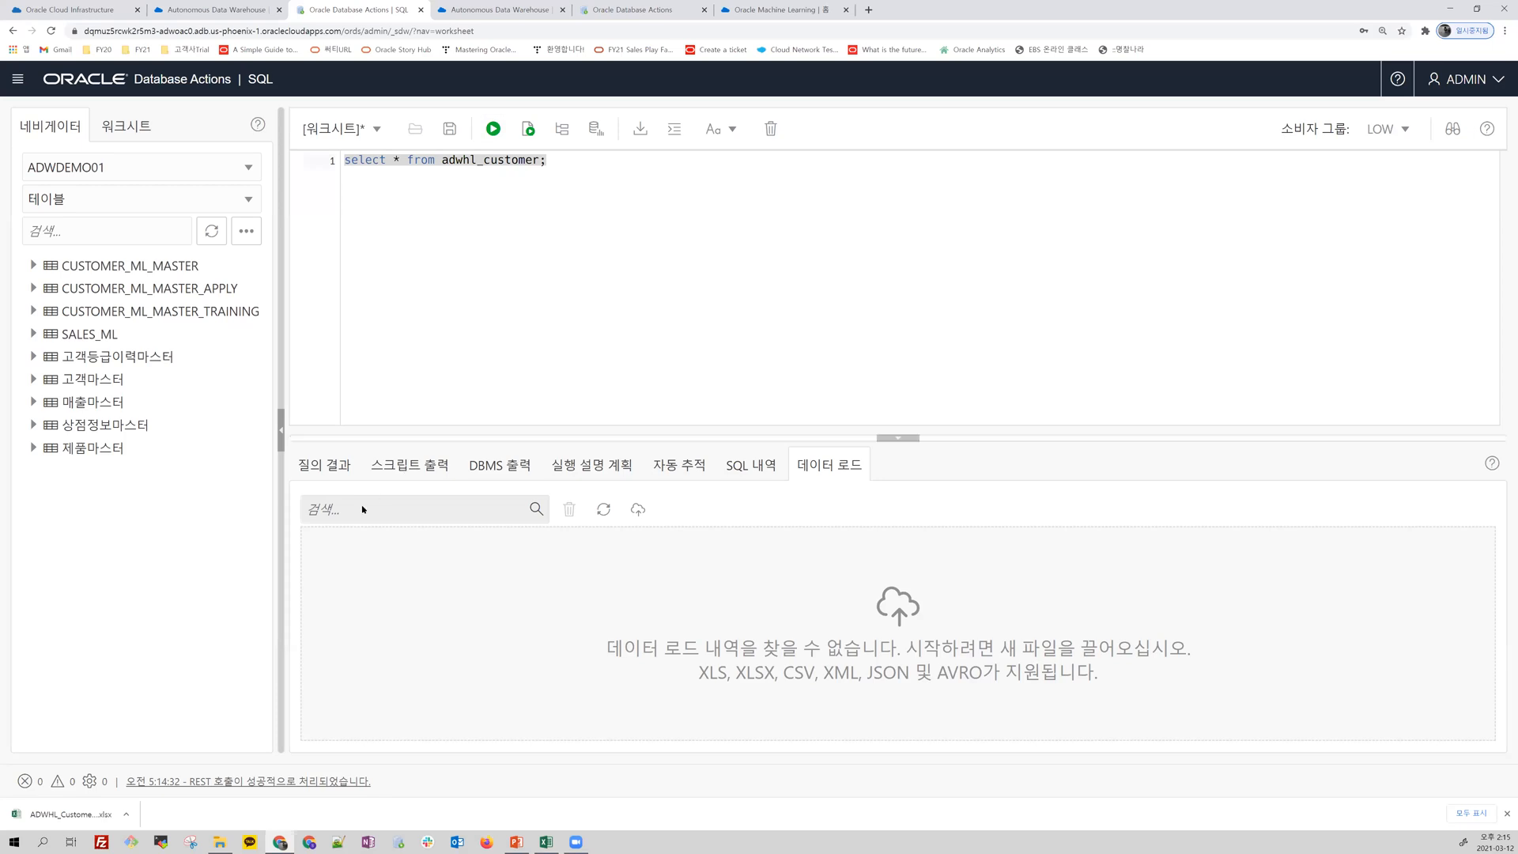
left_click(332, 466)
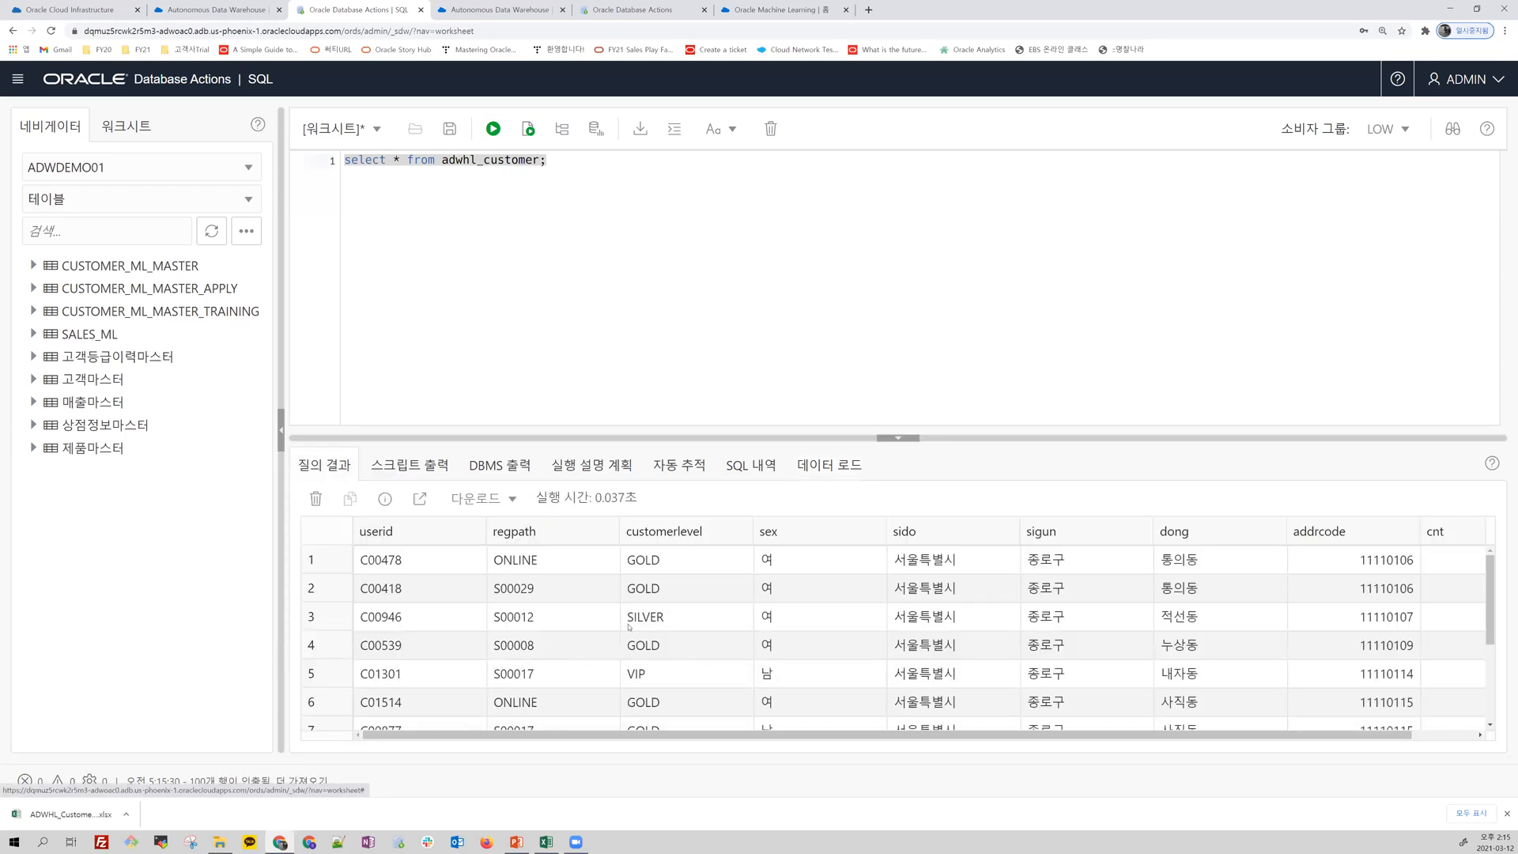
left_click(541, 220)
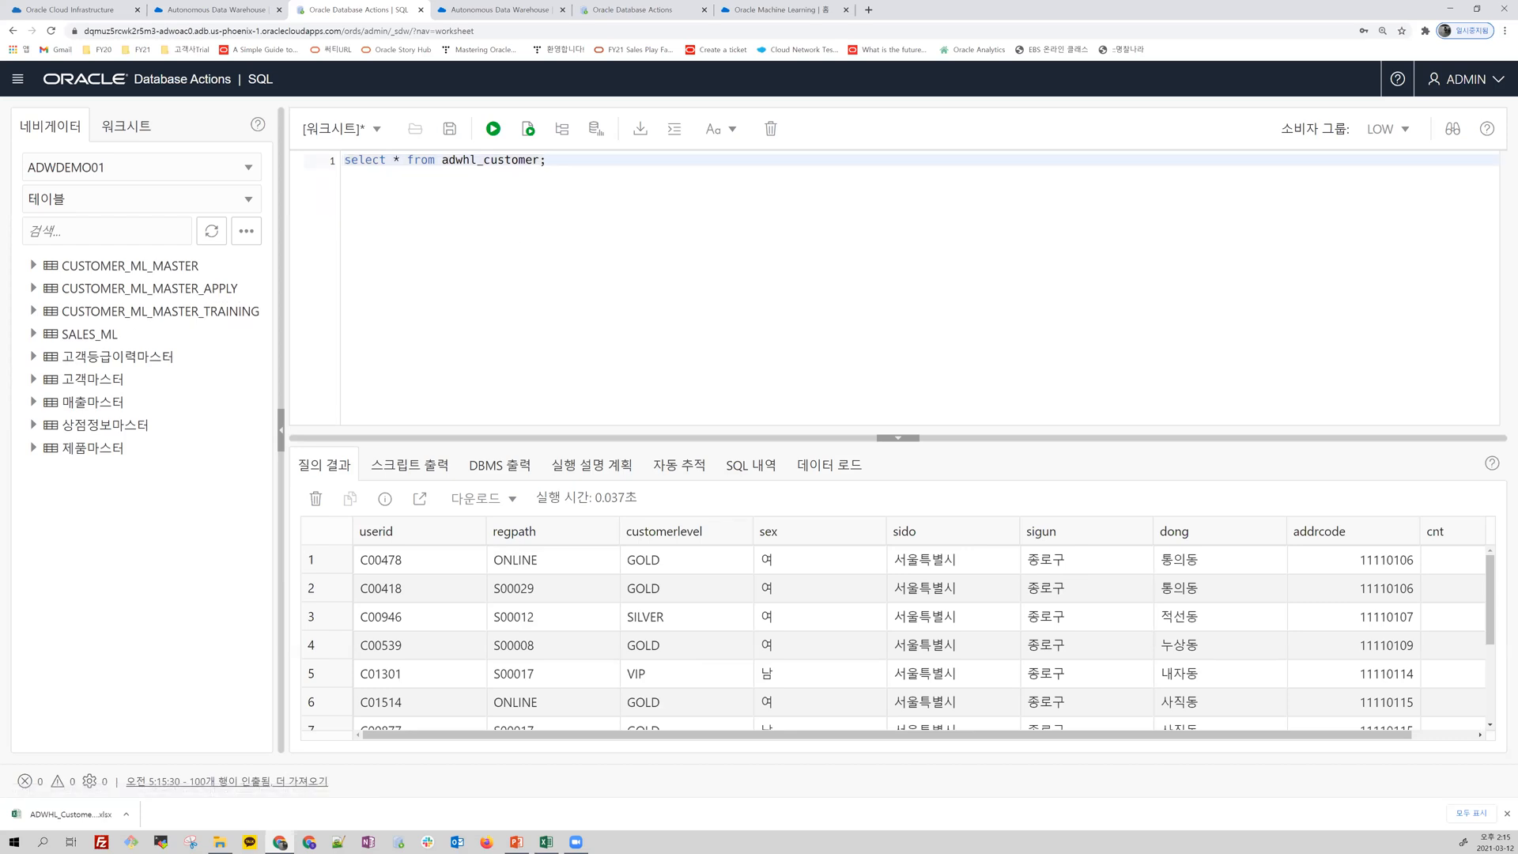
Step: Leave the SQL worksheet and minimize the browser window
key("alt+Tab")
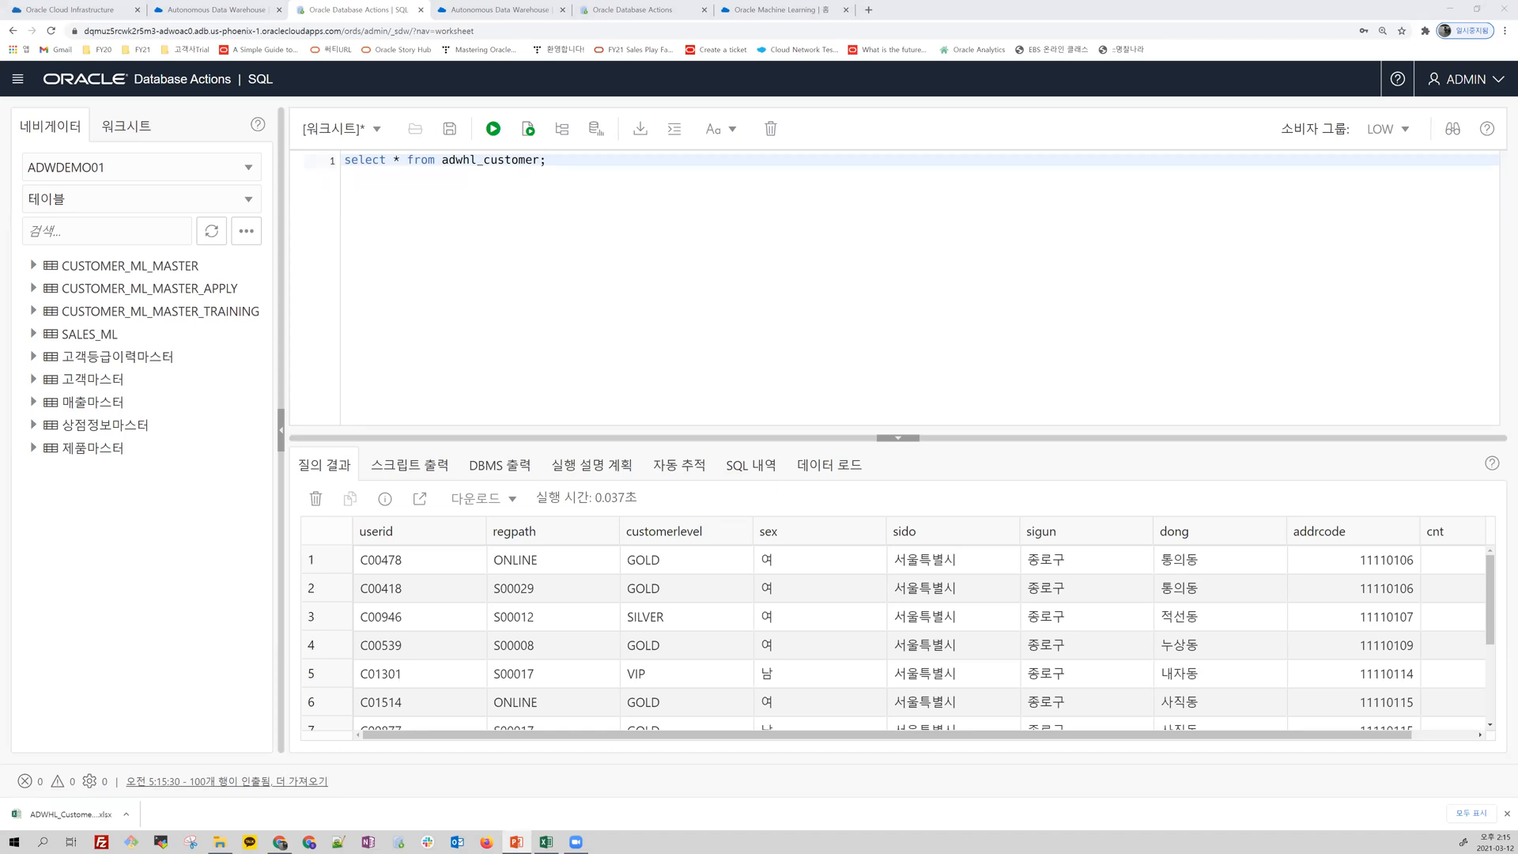
left_click(1448, 9)
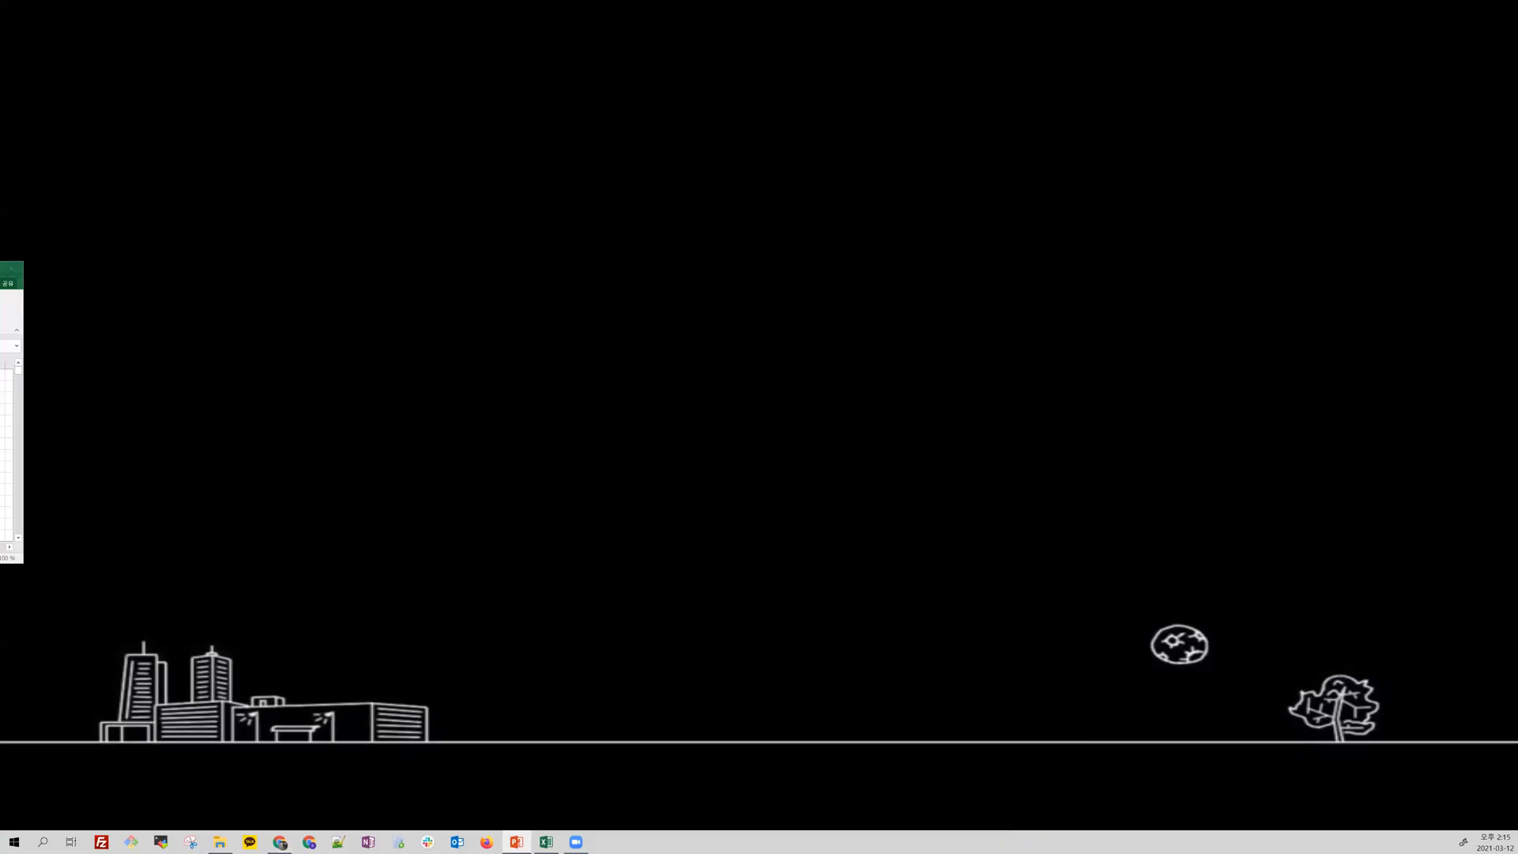
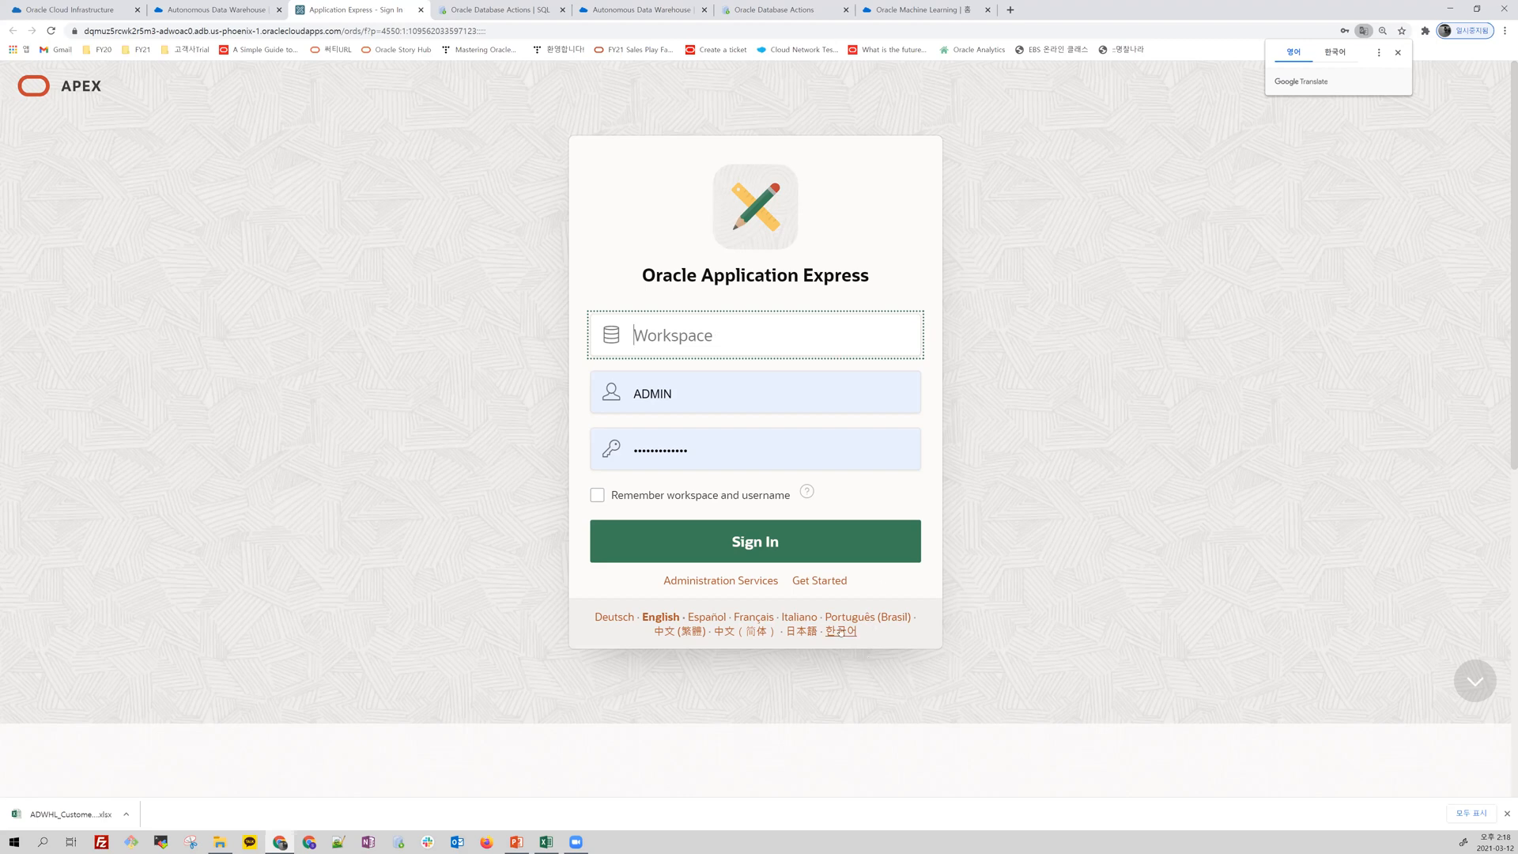
Step: Switch the APEX sign-in page to Korean and enter APEXUSER as the workspace
left_click(839, 631)
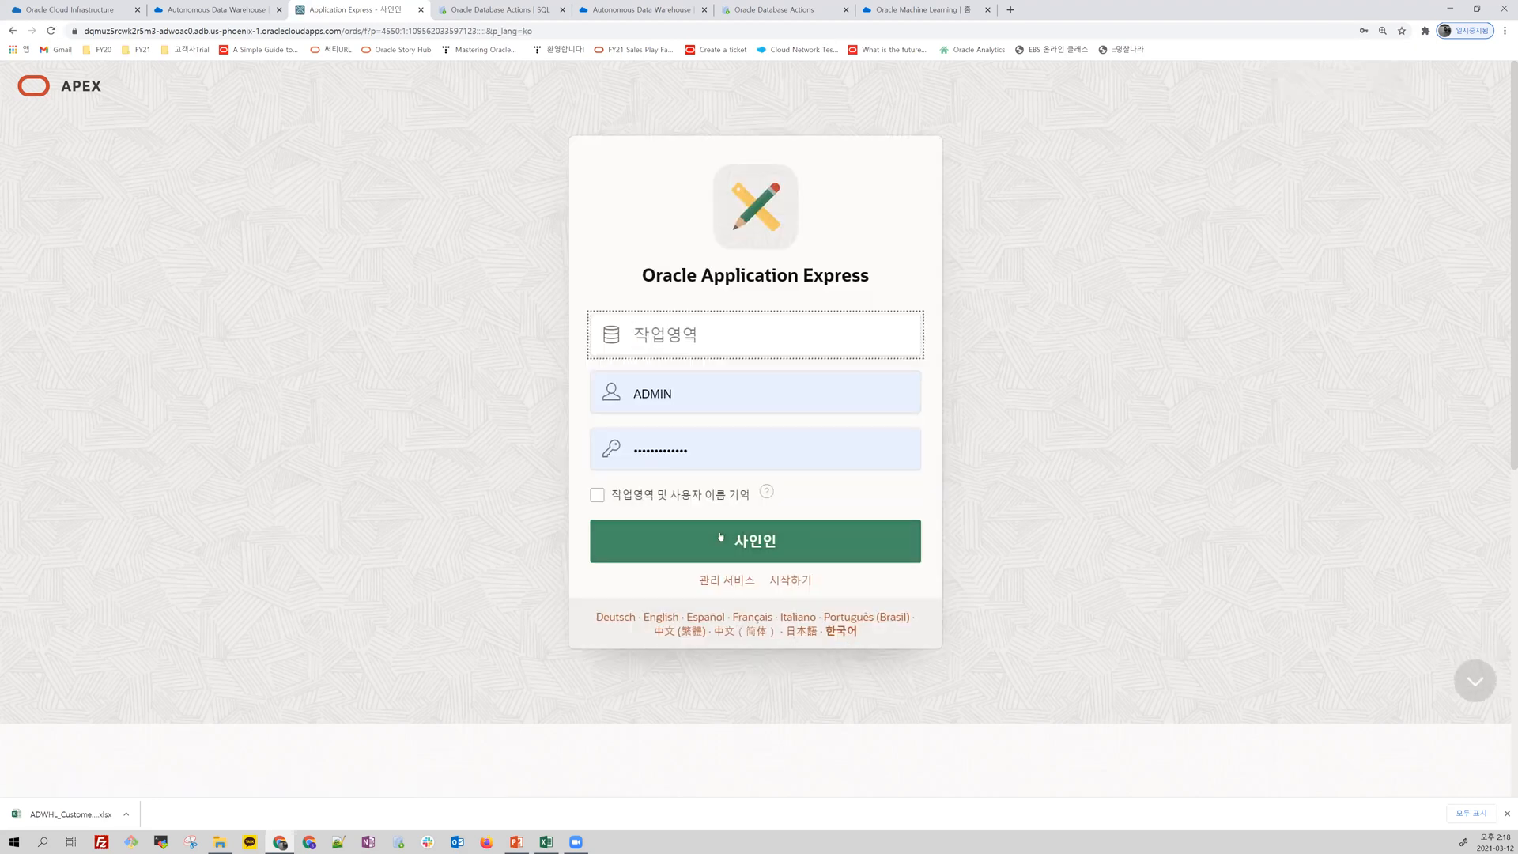
type("A")
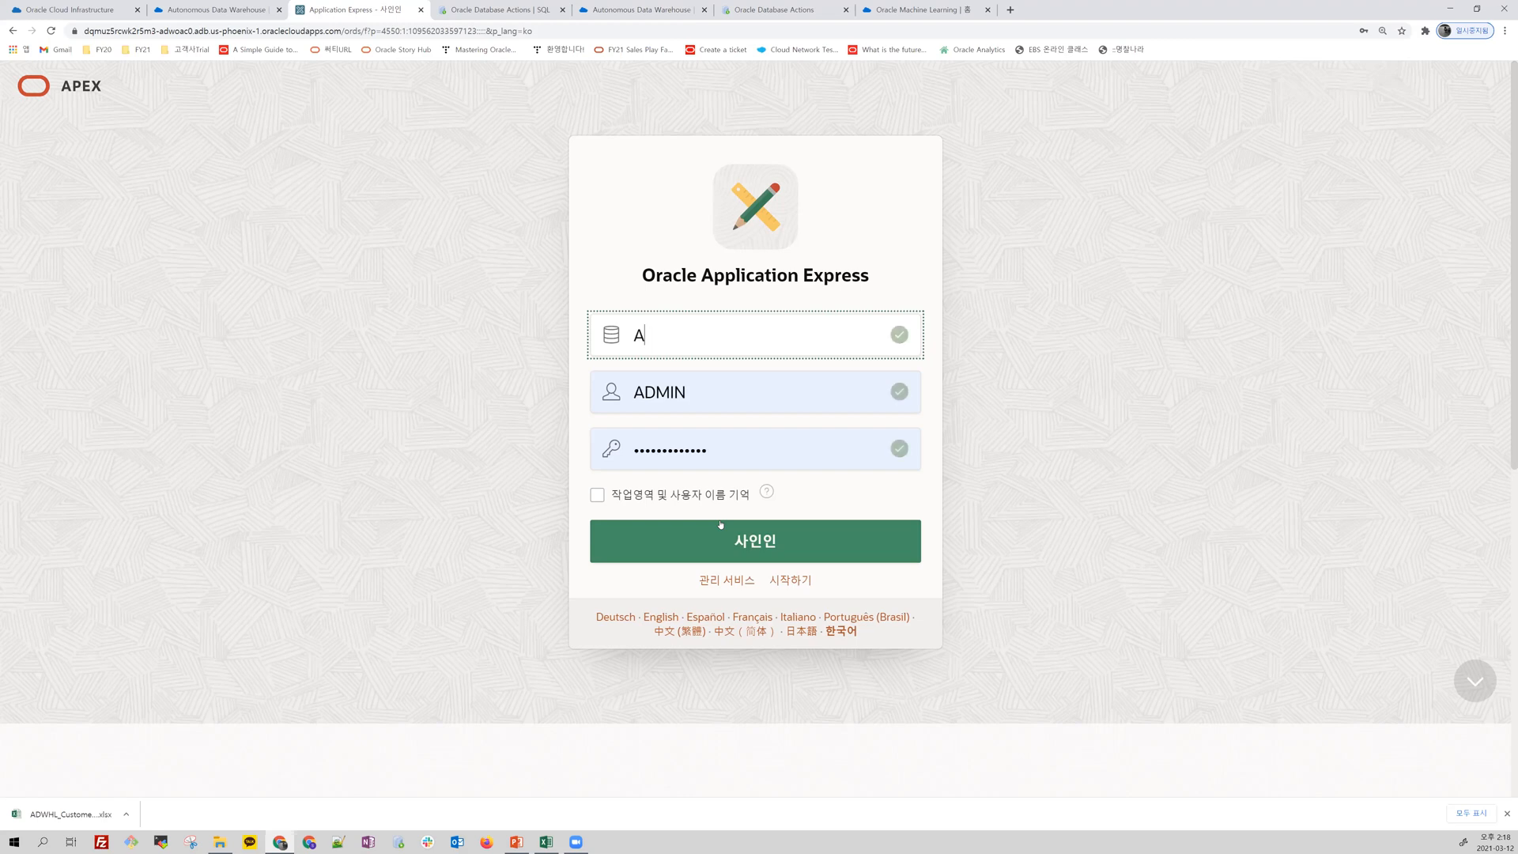
type("PEXUSE")
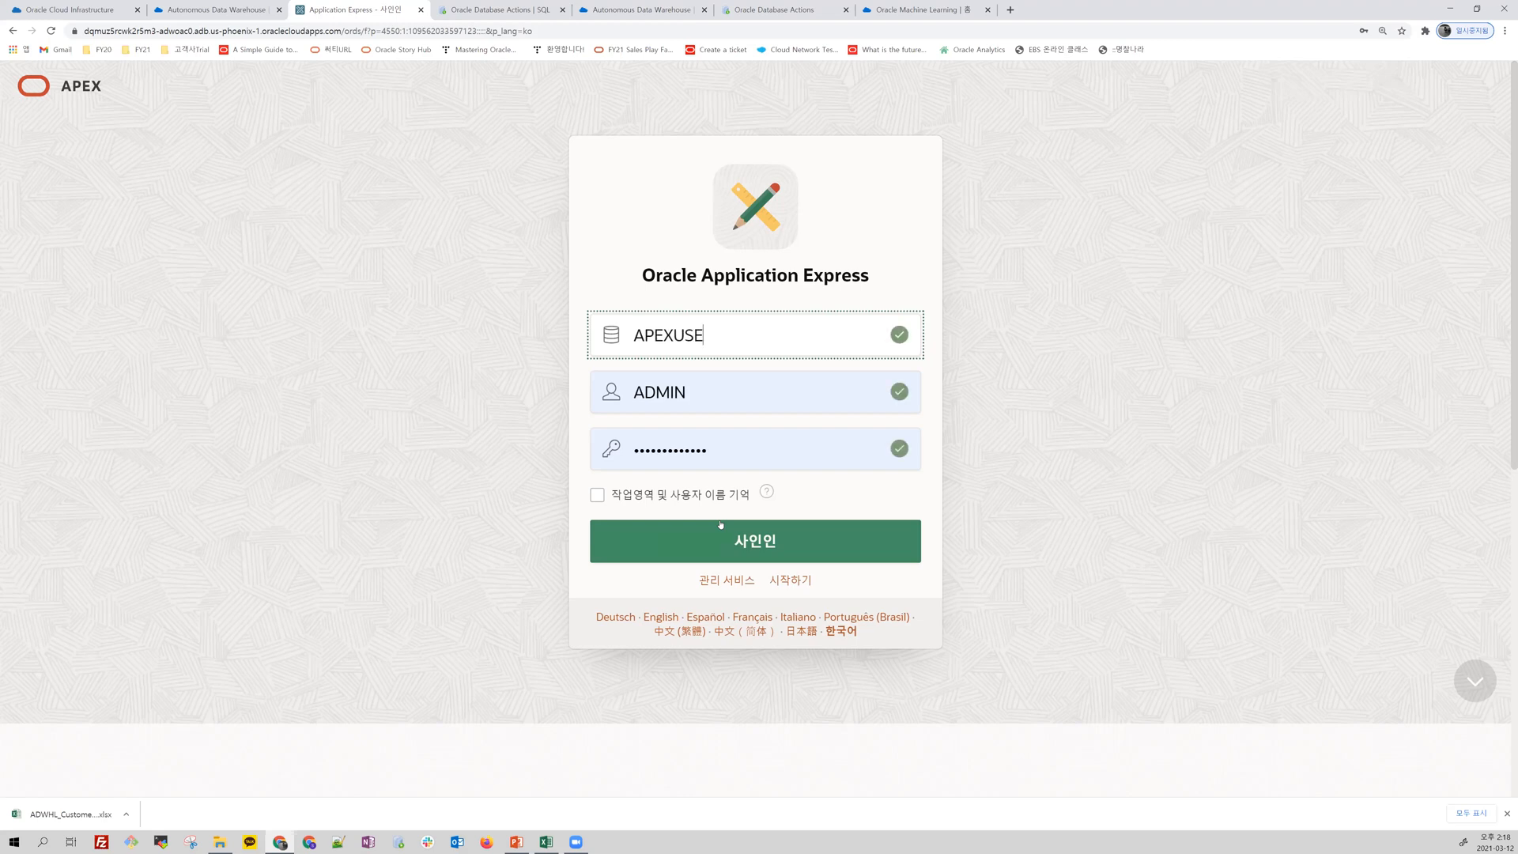
type("R")
Step: Set the username to APEXUSER with its saved account password, remember the workspace and username, and sign in
left_click(591, 396)
key("ctrl+a")
type("A")
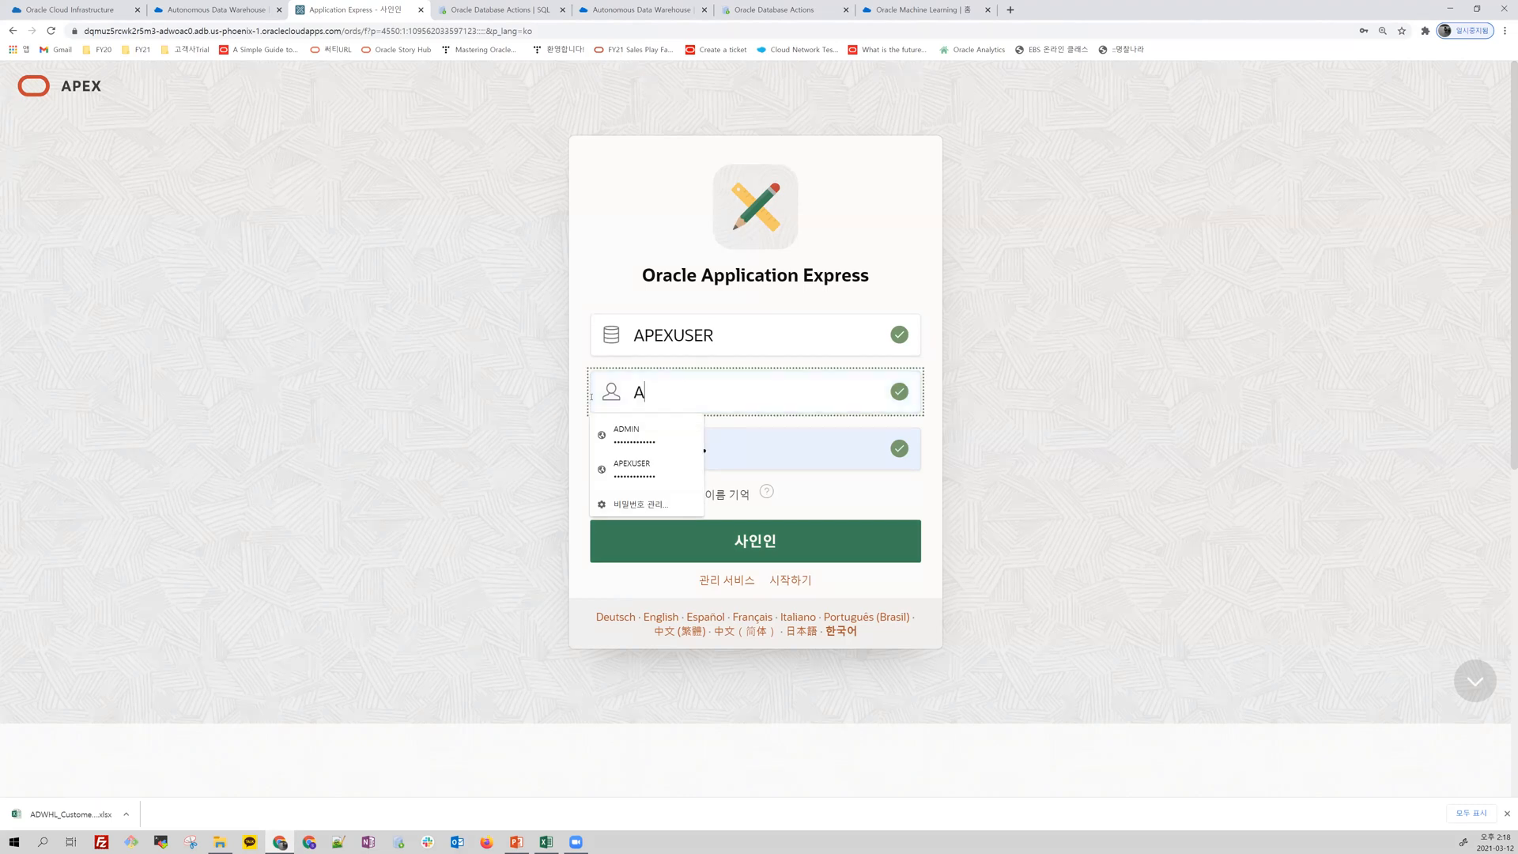
type("PEXUSER")
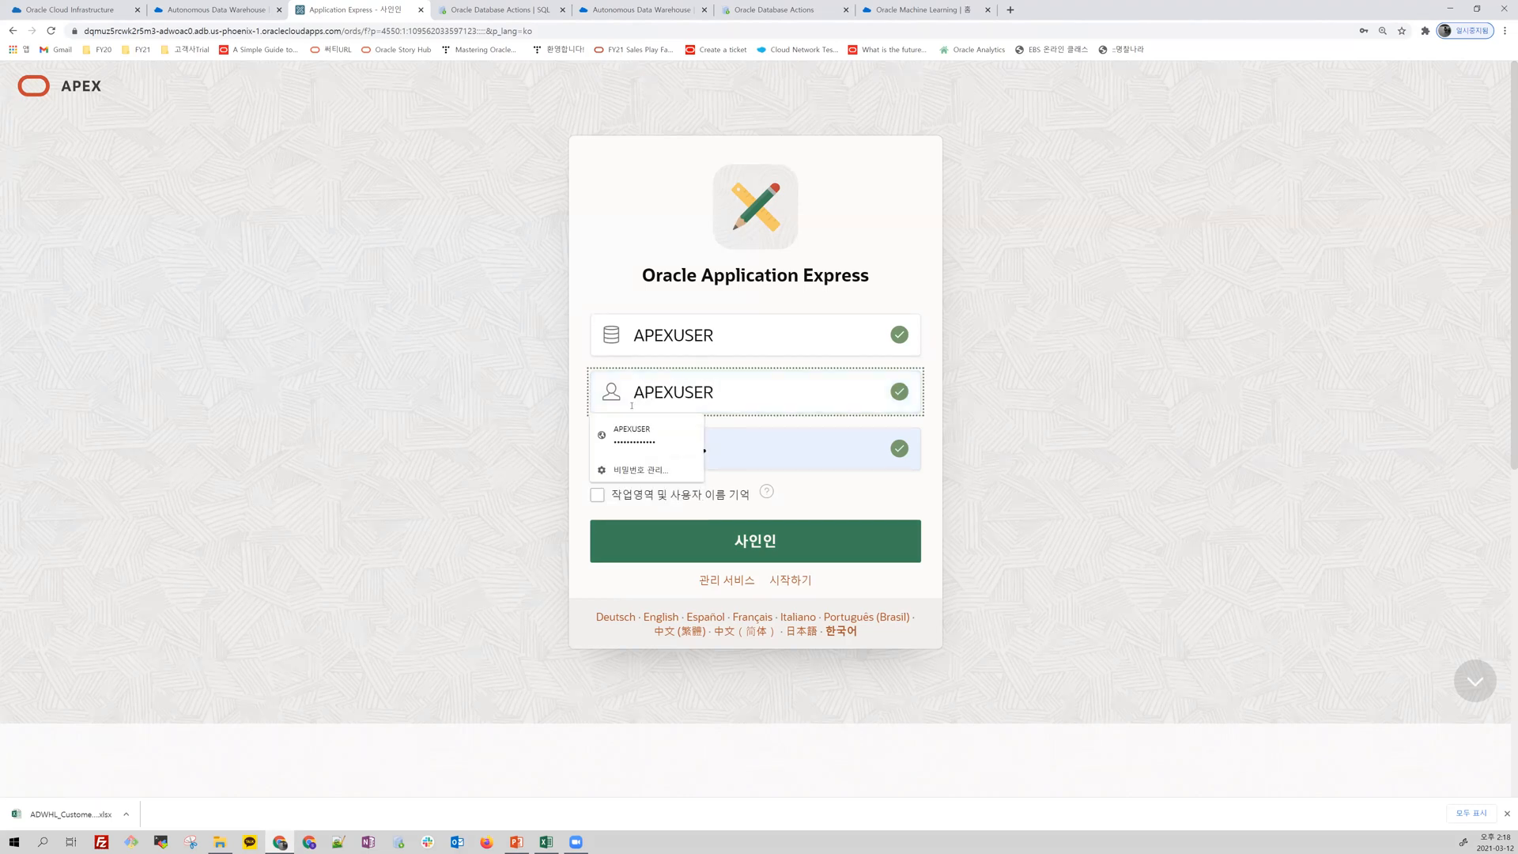
left_click(645, 433)
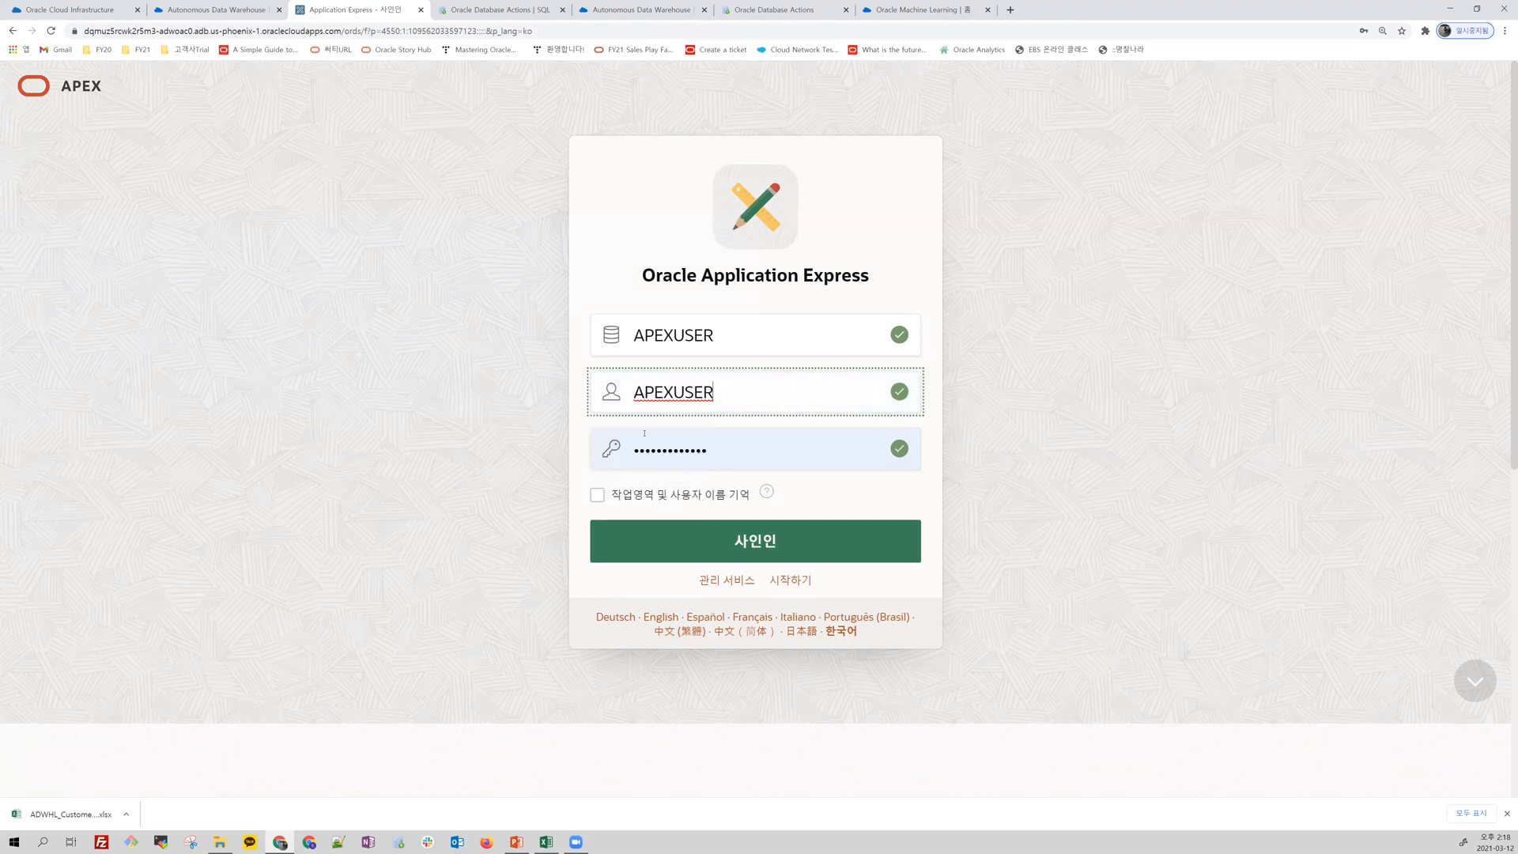
left_click(684, 461)
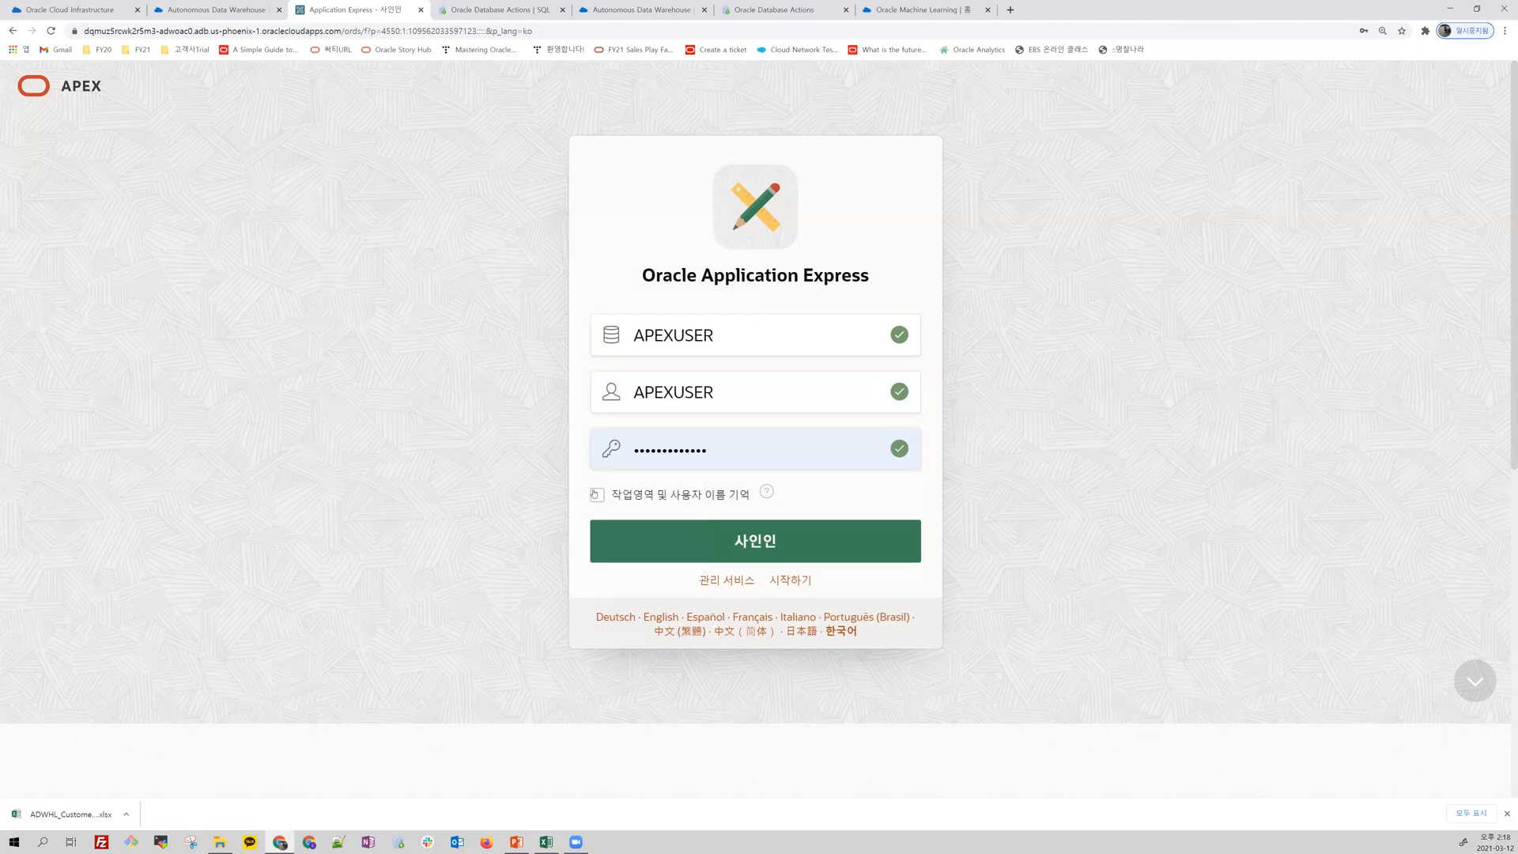
left_click(595, 494)
left_click(709, 555)
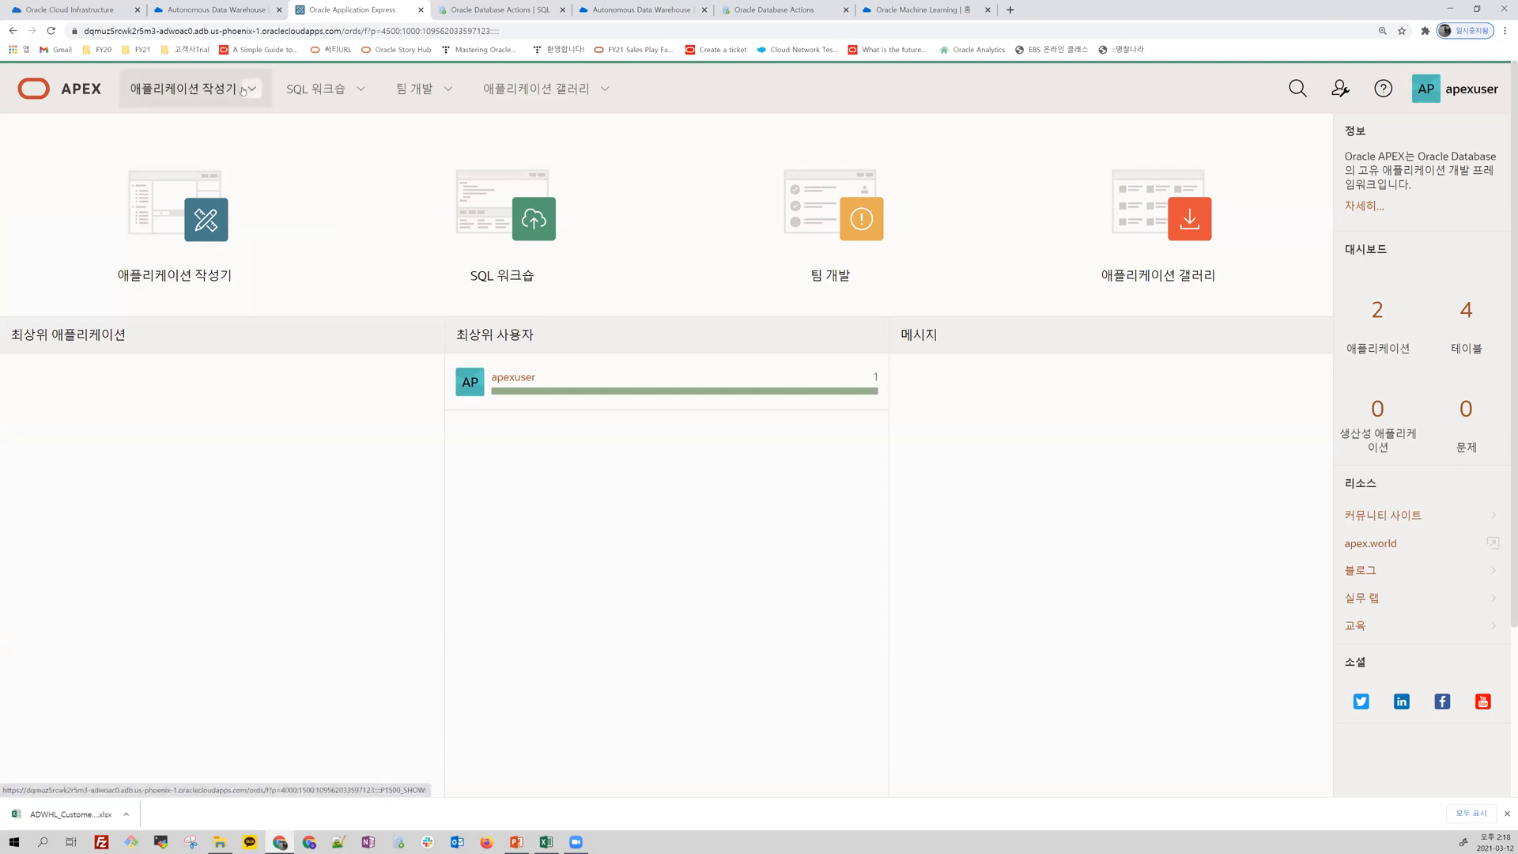
Step: Review the SQL Workshop, Team Development and App Gallery options, ending with the details of the Sample Data Loading application
left_click(359, 90)
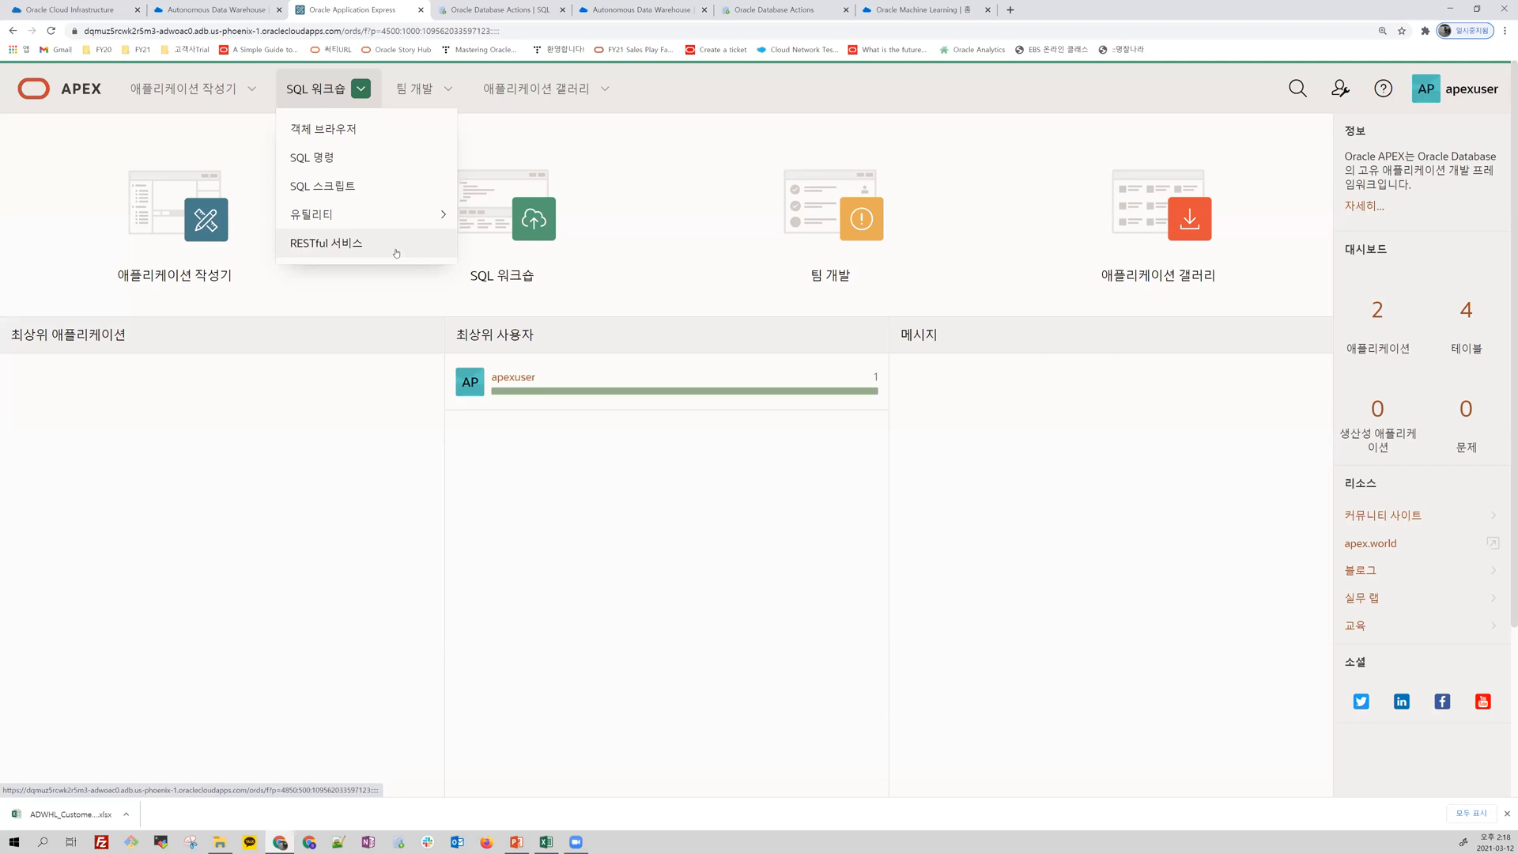
left_click(457, 83)
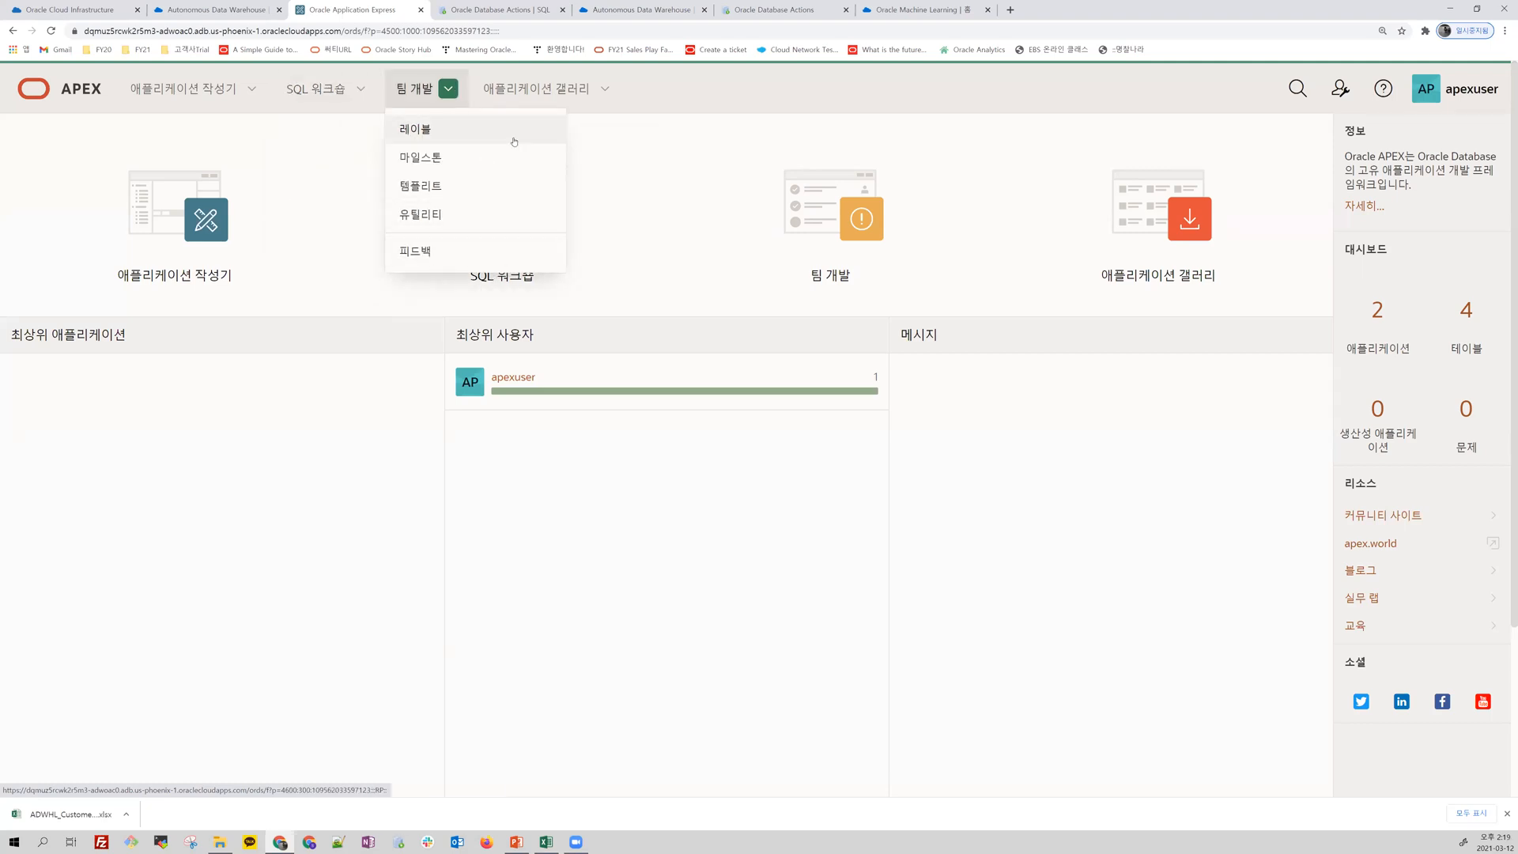
left_click(547, 92)
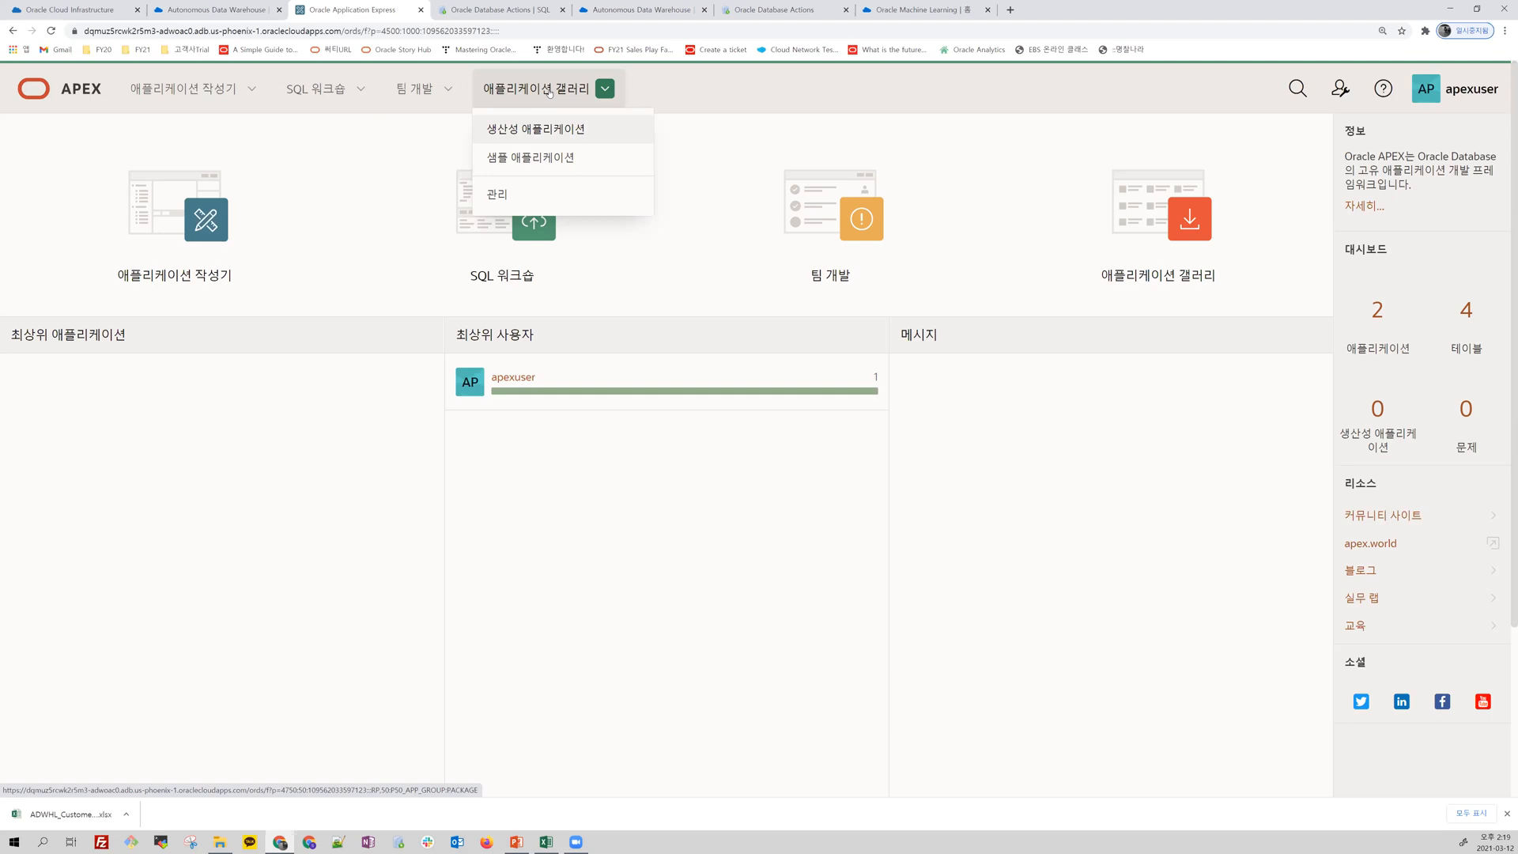
key("Return")
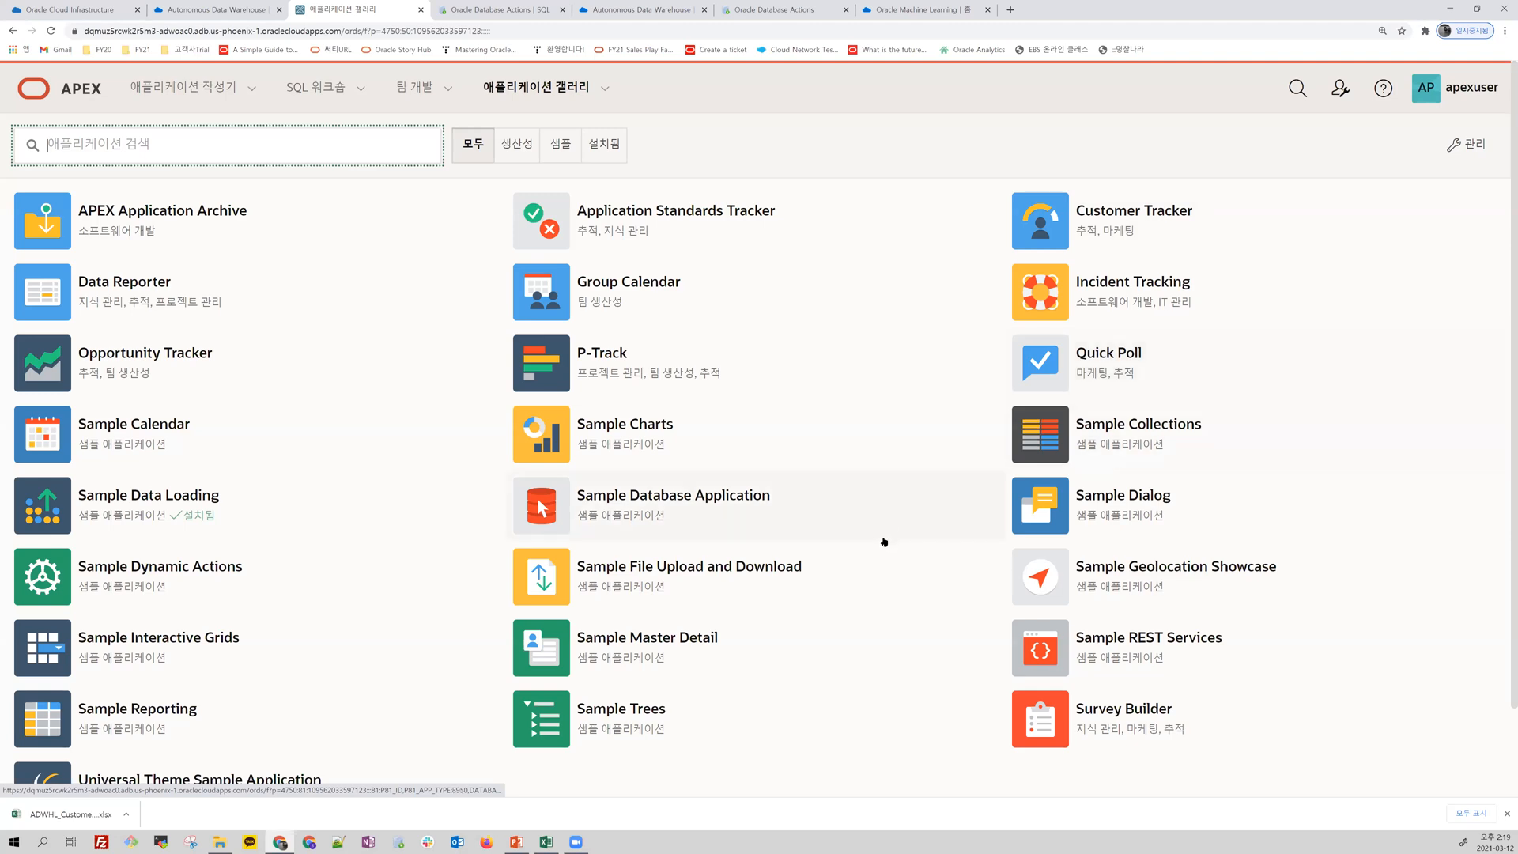
left_click(122, 501)
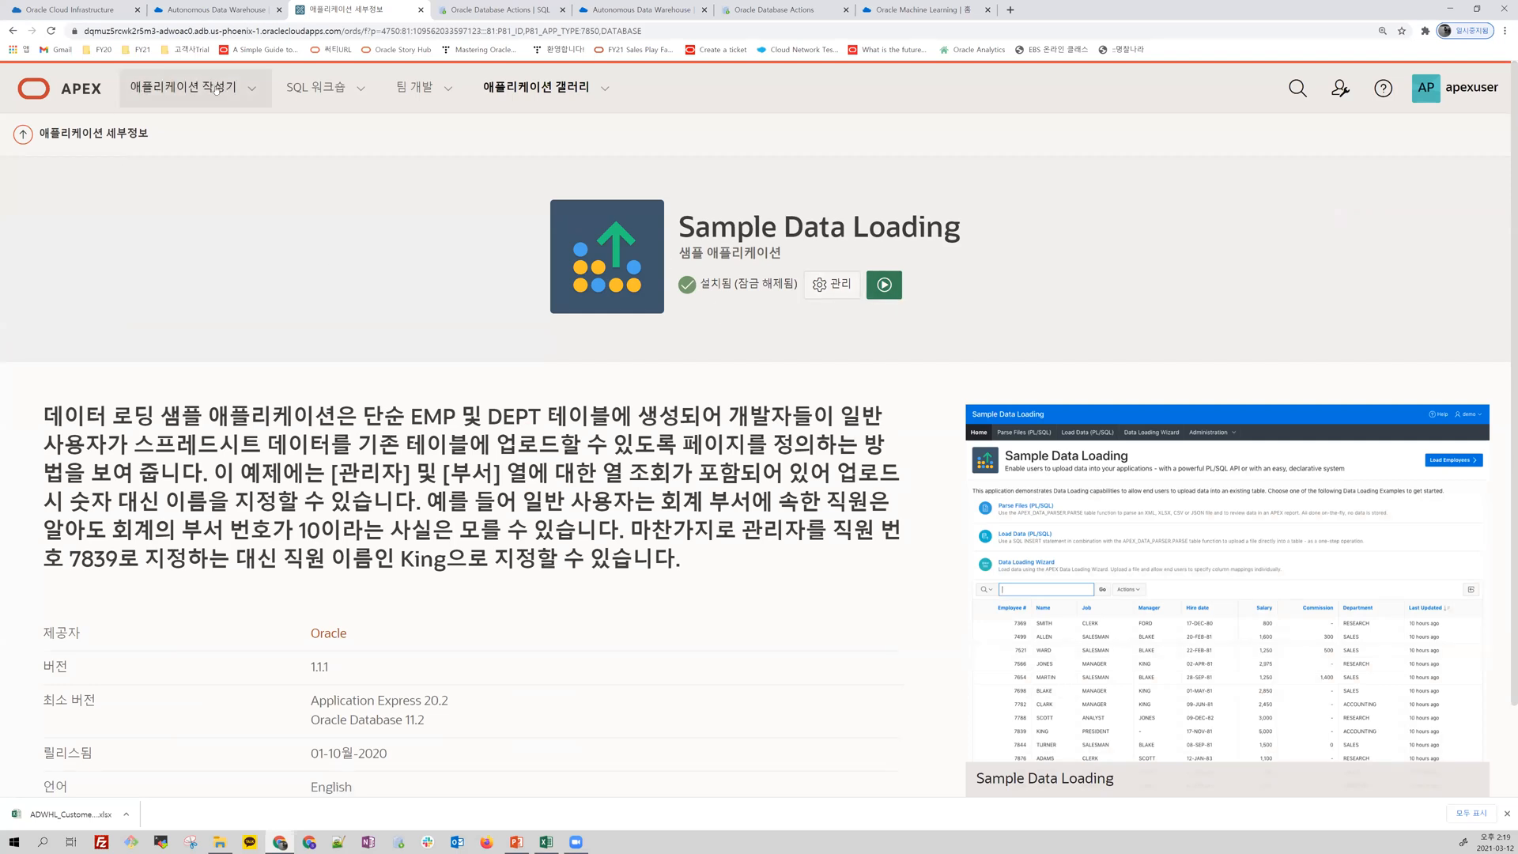
Step: Start a new application from a file in App Builder and upload ADWHL_Customer_2000.xlsx
left_click(188, 89)
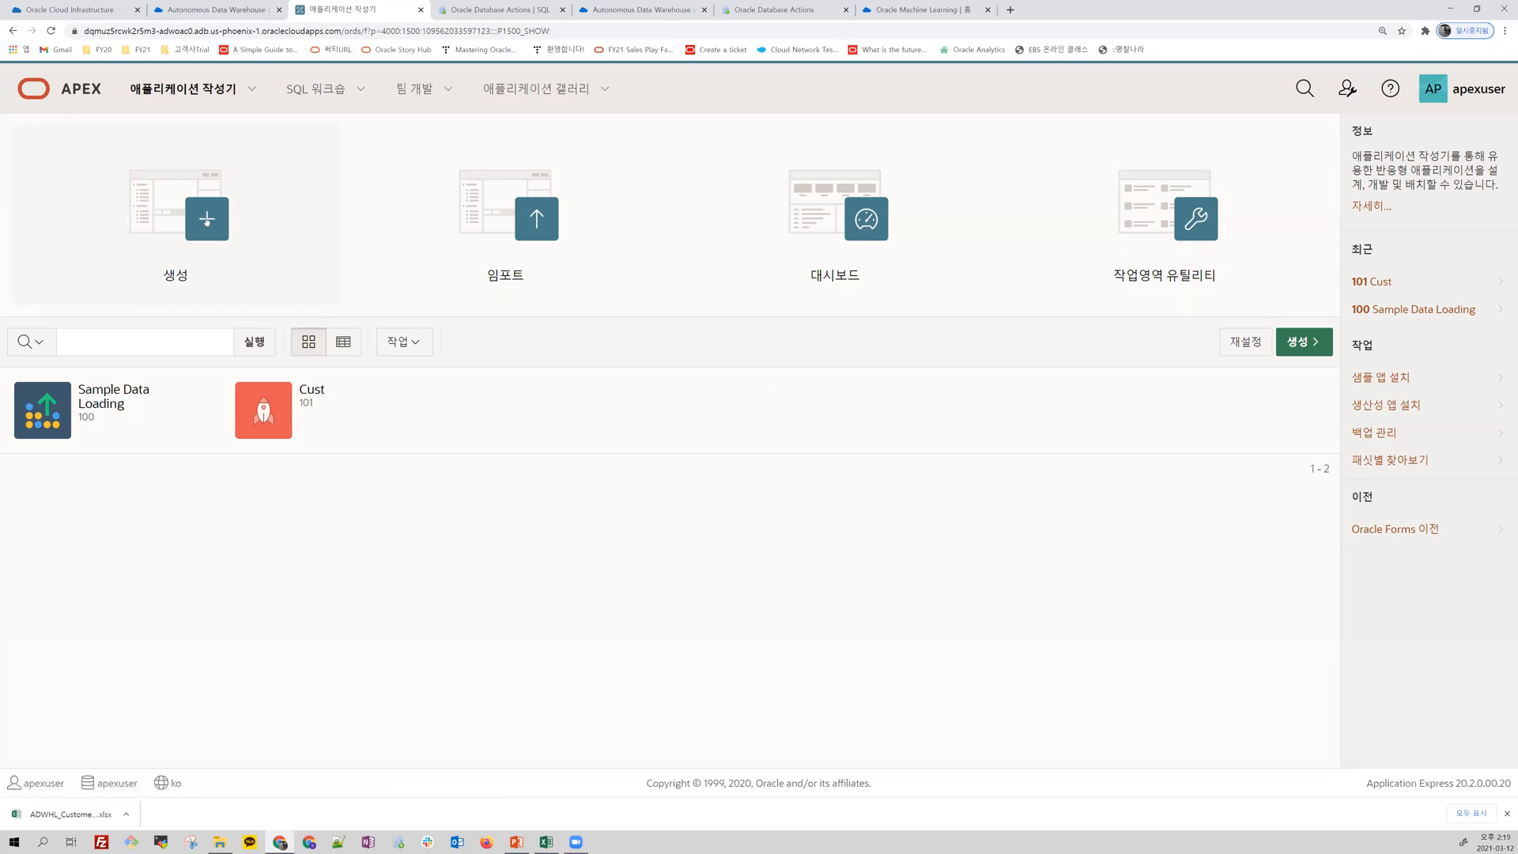
left_click(206, 221)
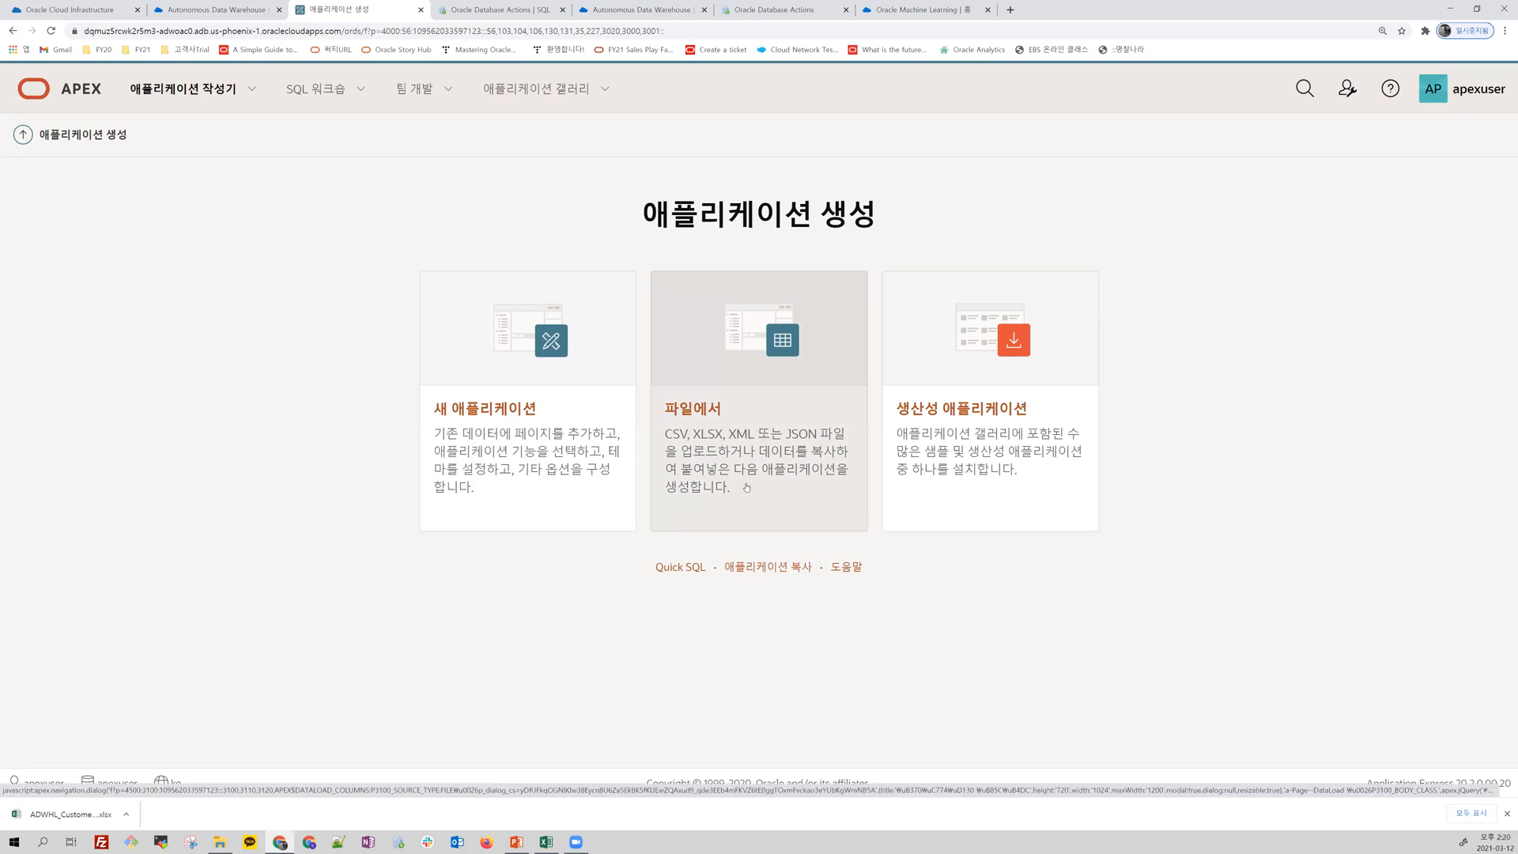
left_click(763, 356)
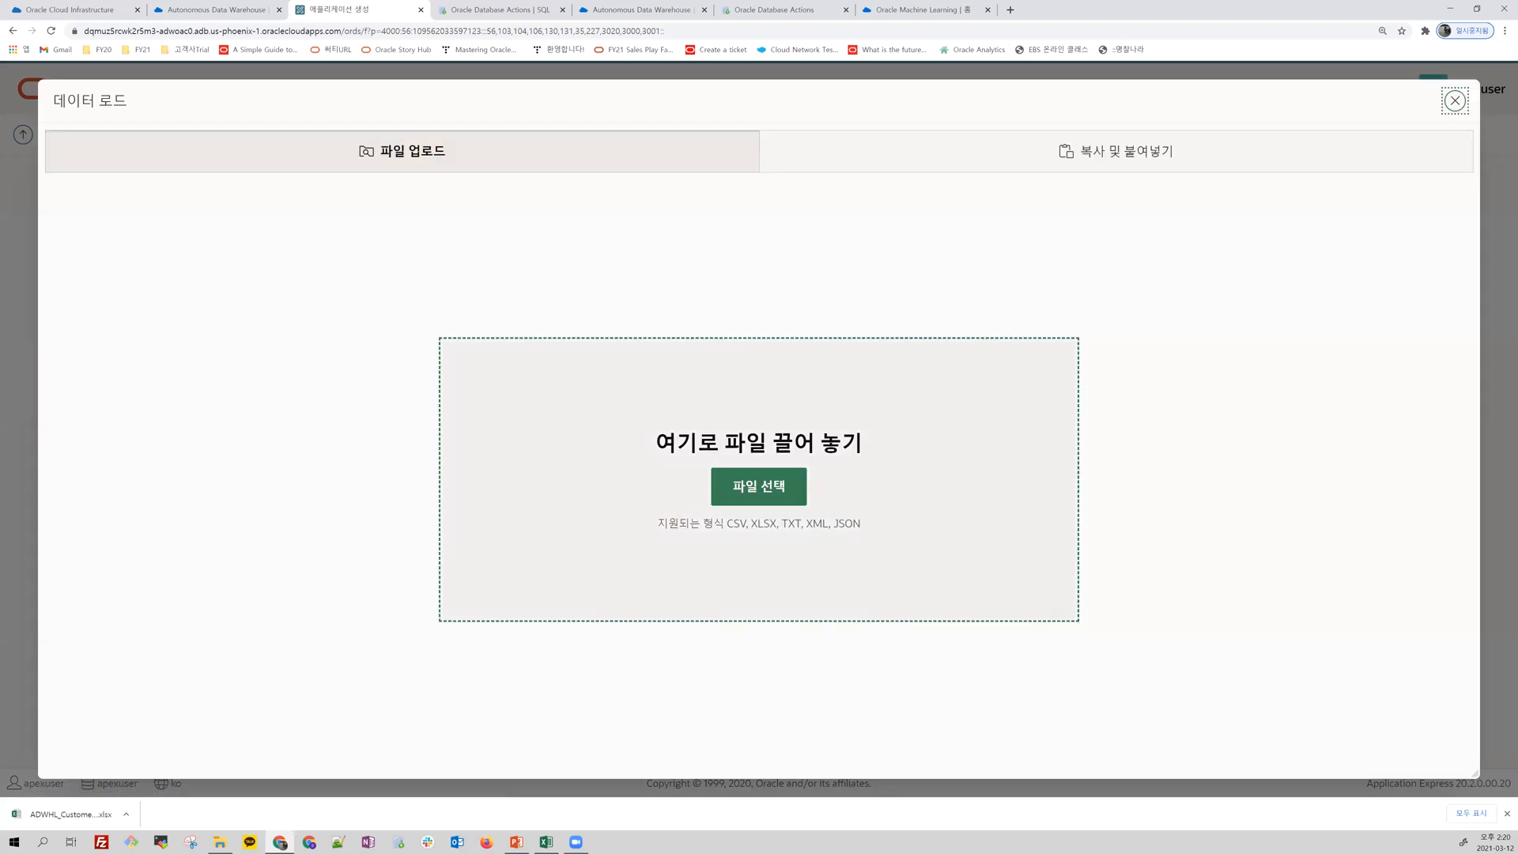
key("alt+Tab")
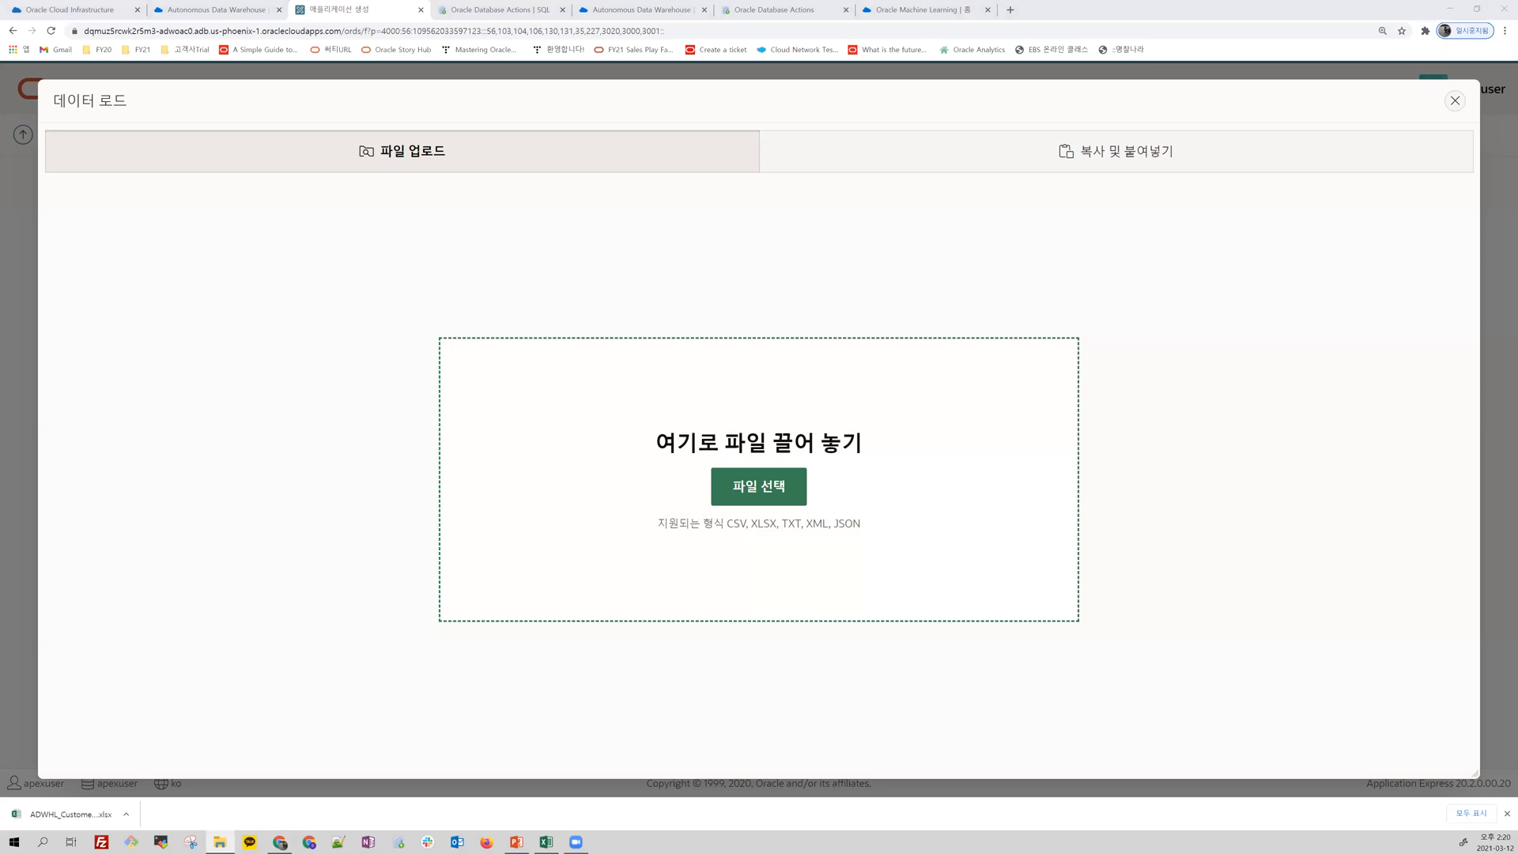
left_click_drag(234, 474, 587, 448)
left_click_drag(587, 448, 585, 446)
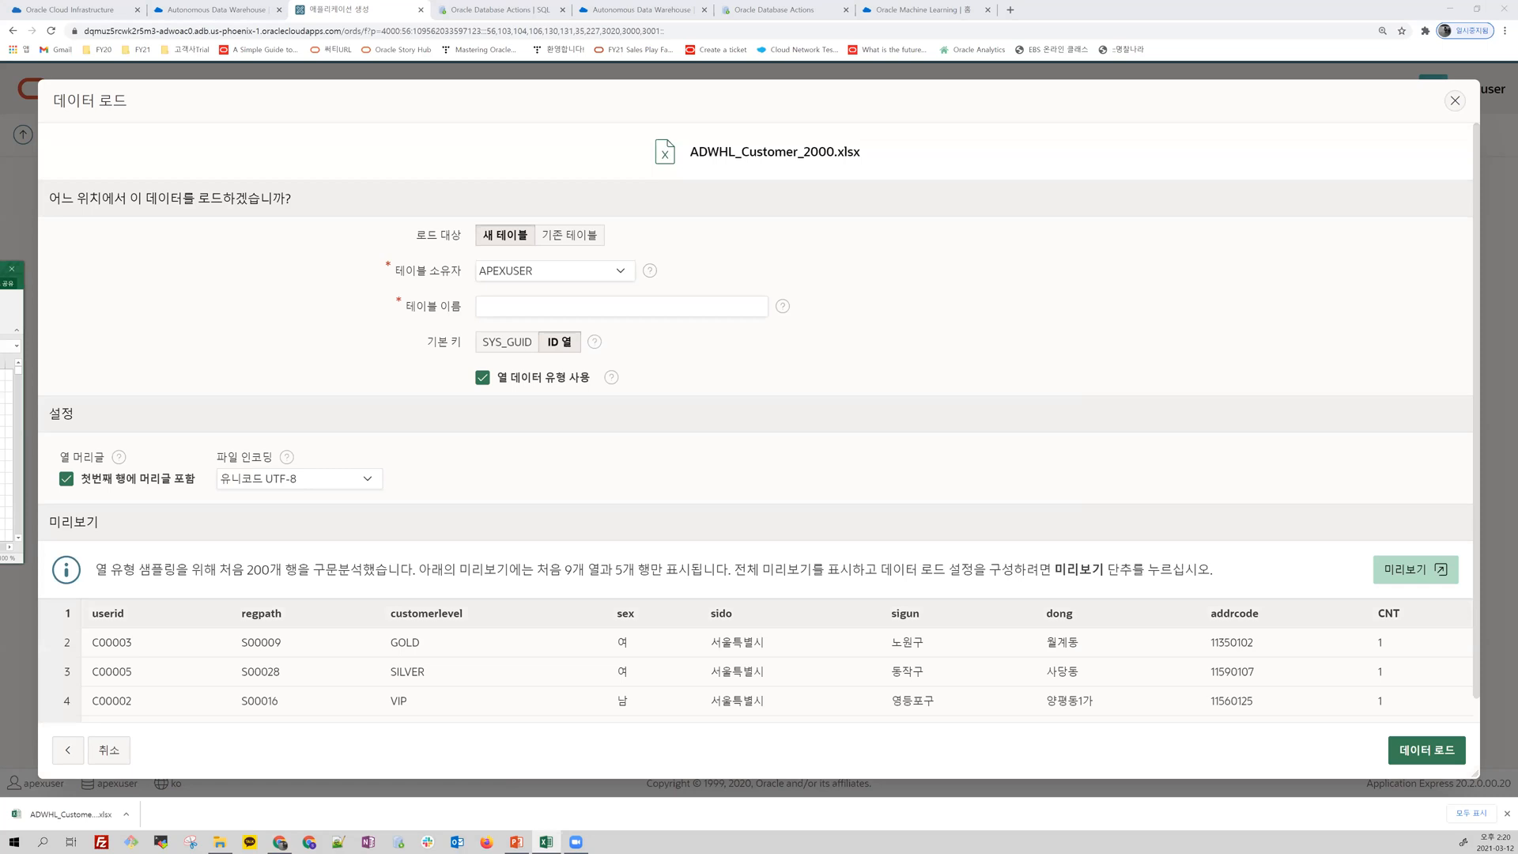
Step: Clear the Excel window out of the way and load the file's data into a new table named CUSTOMER
left_click_drag(3, 269, 965, 202)
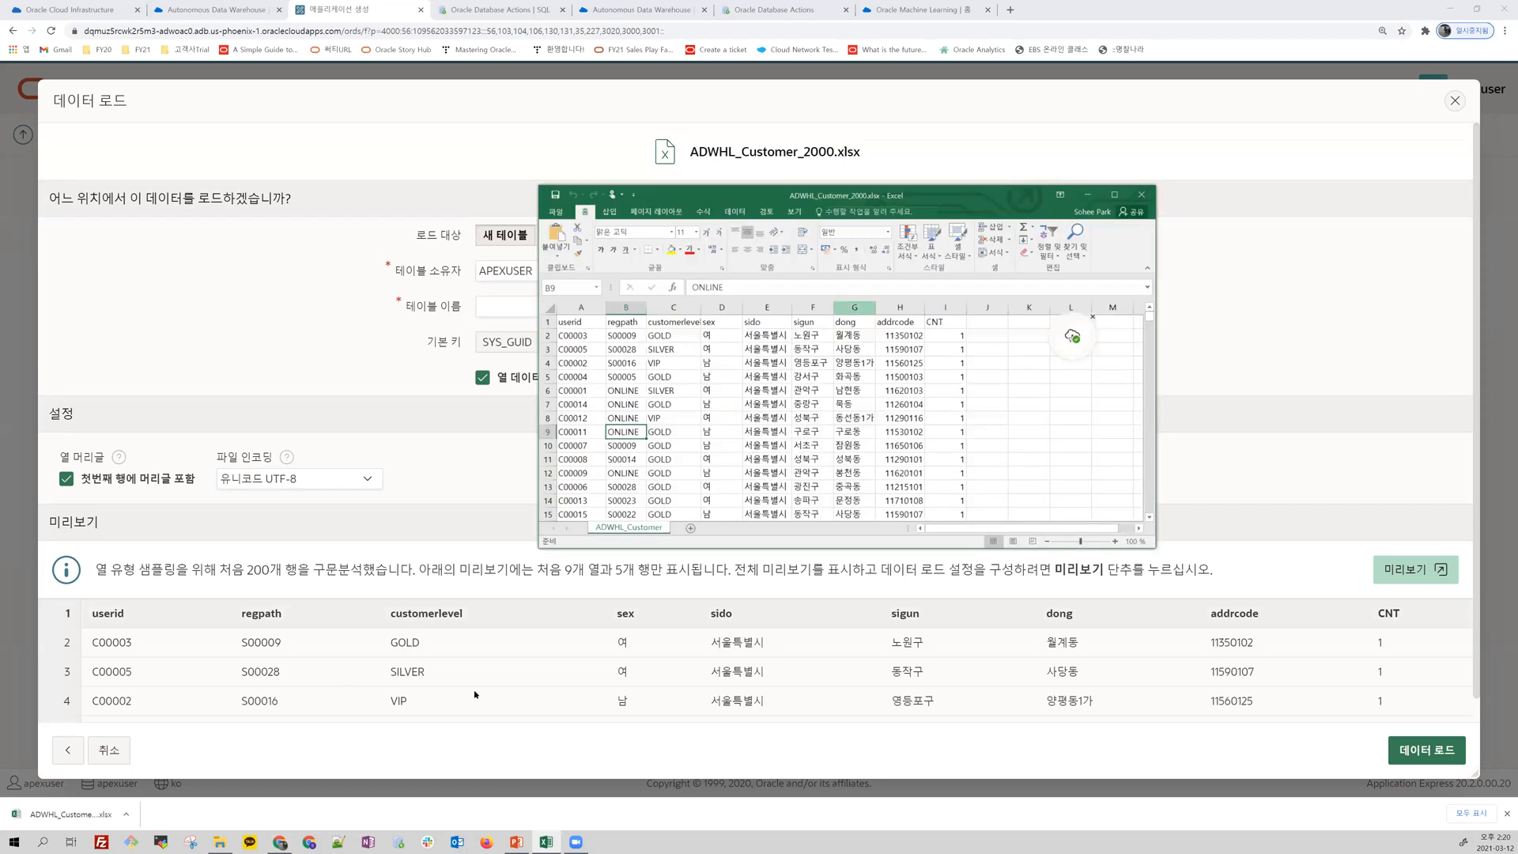
left_click(1087, 194)
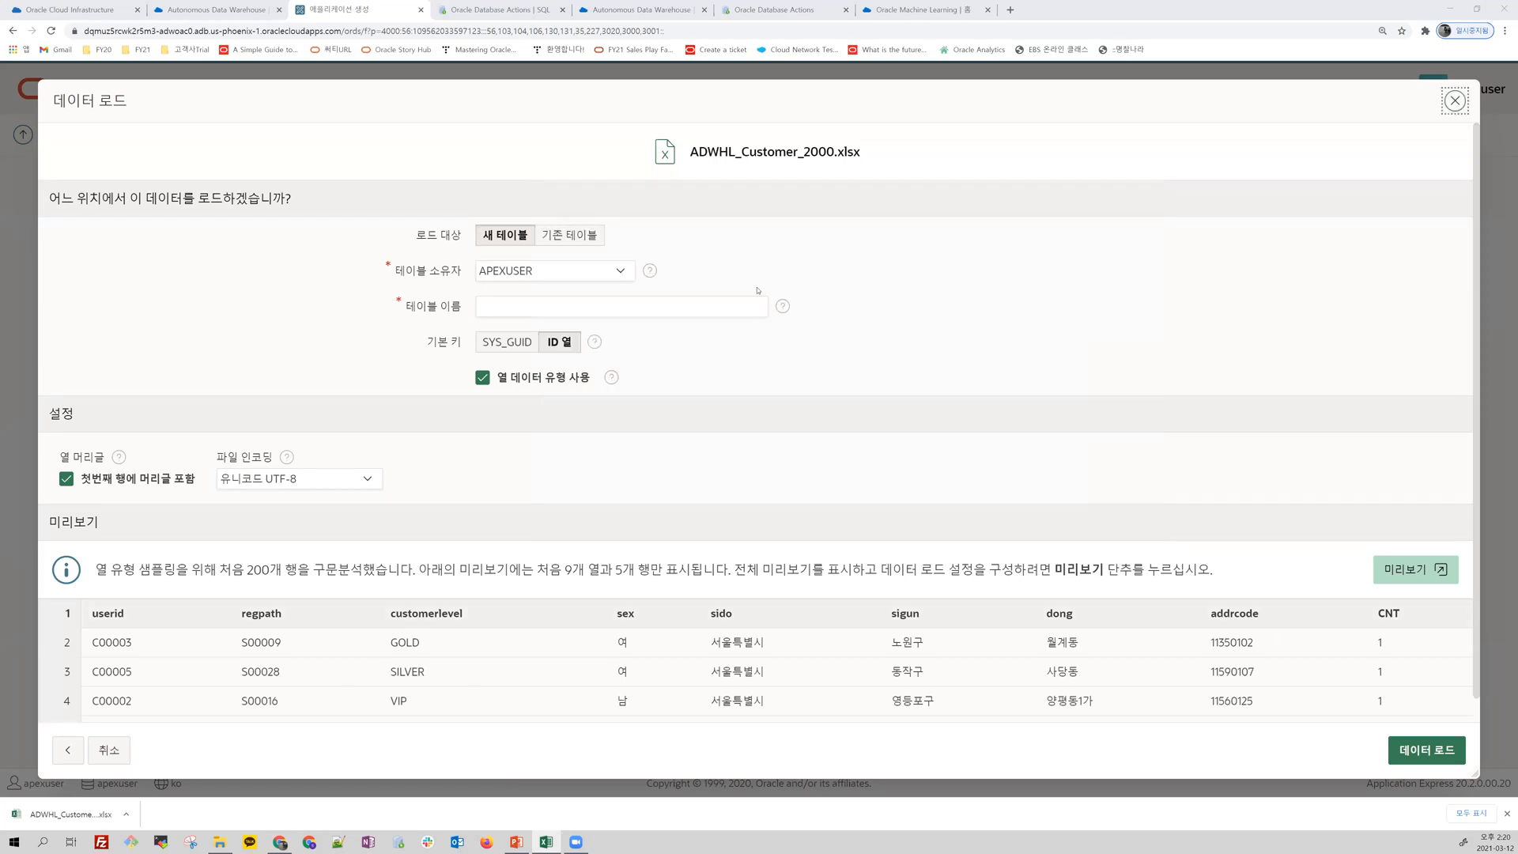
left_click(600, 304)
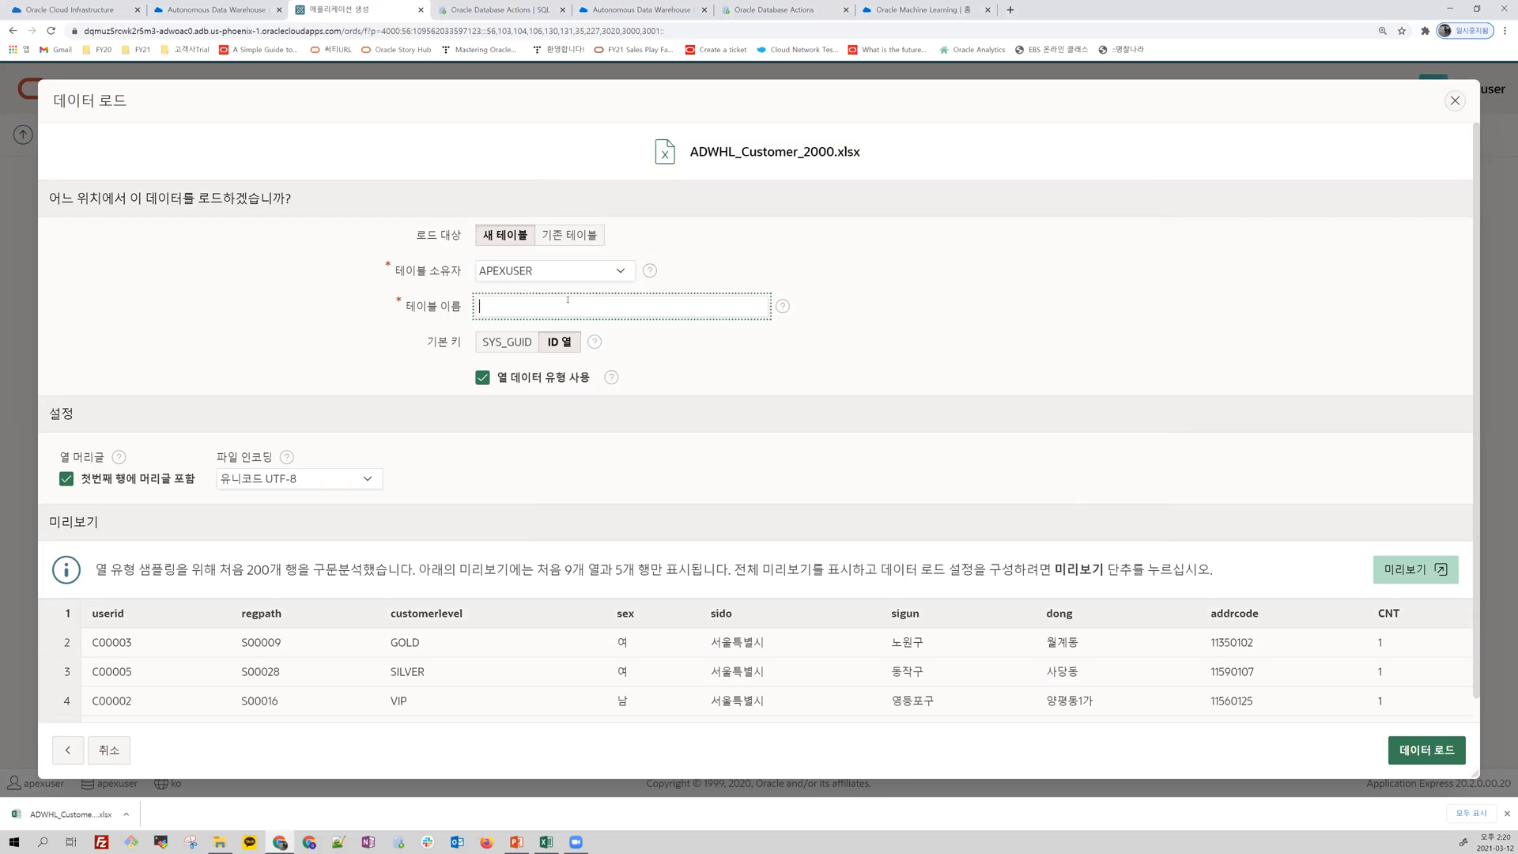
type("CUSTOMER")
left_click(1416, 748)
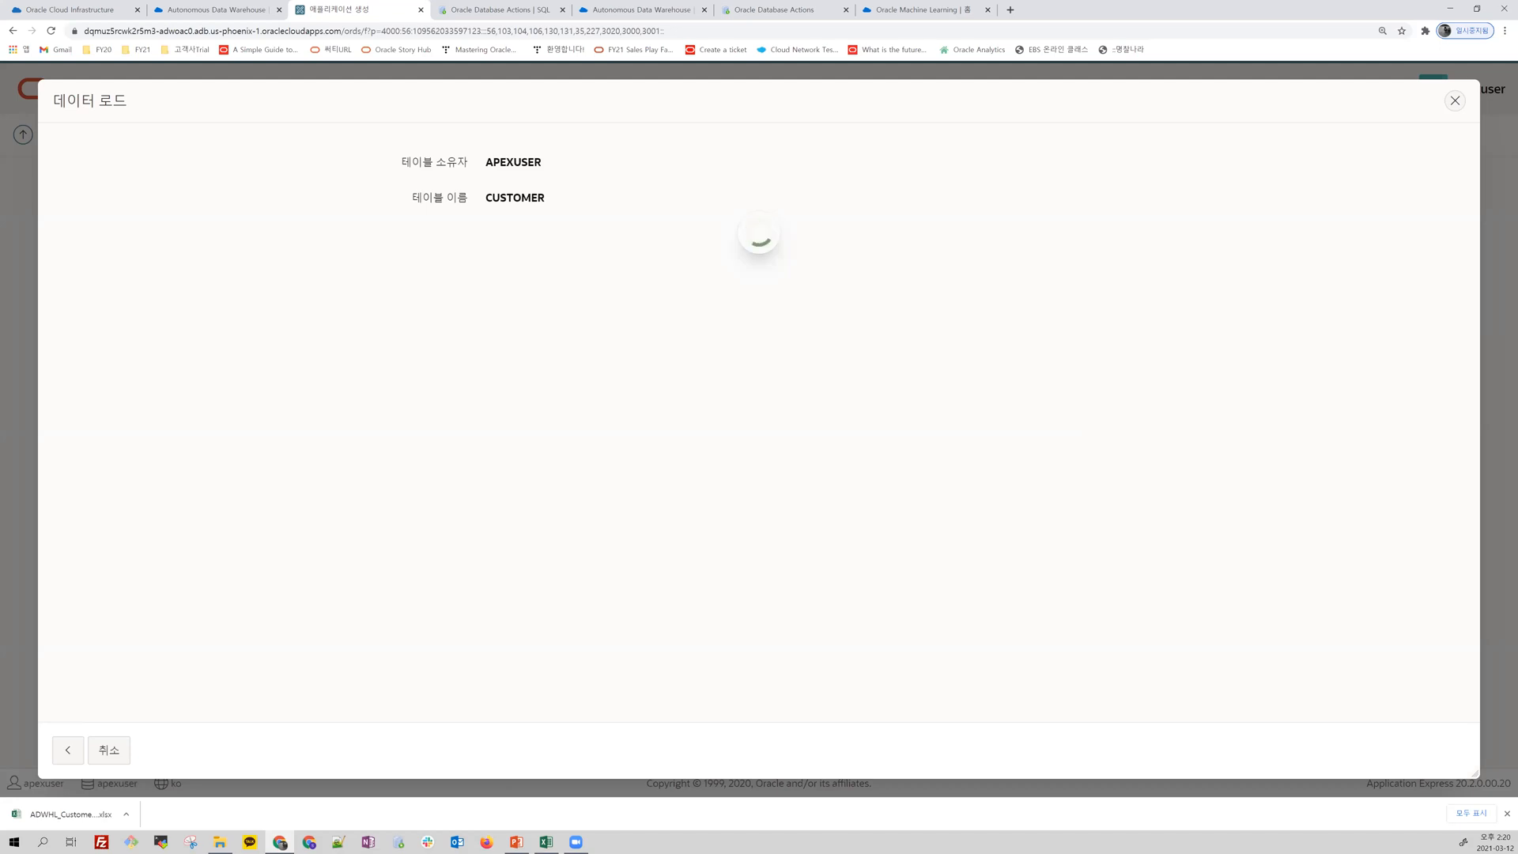
Step: Check the last rows of the ADWHL_Customer_2000.xlsx workbook in Excel and move its window aside
key("alt+Tab")
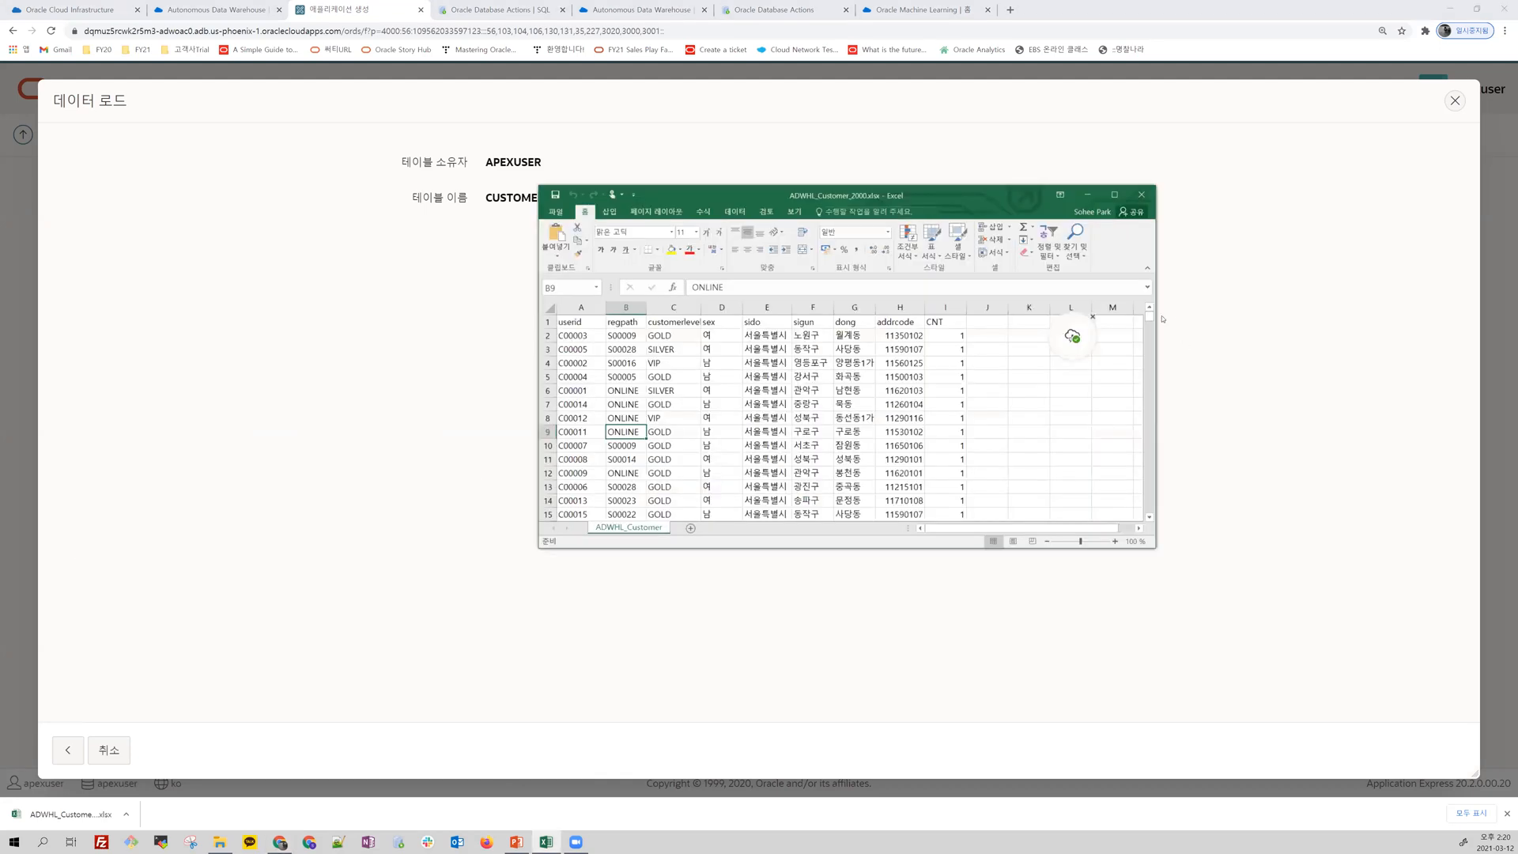
left_click_drag(1151, 321, 1150, 540)
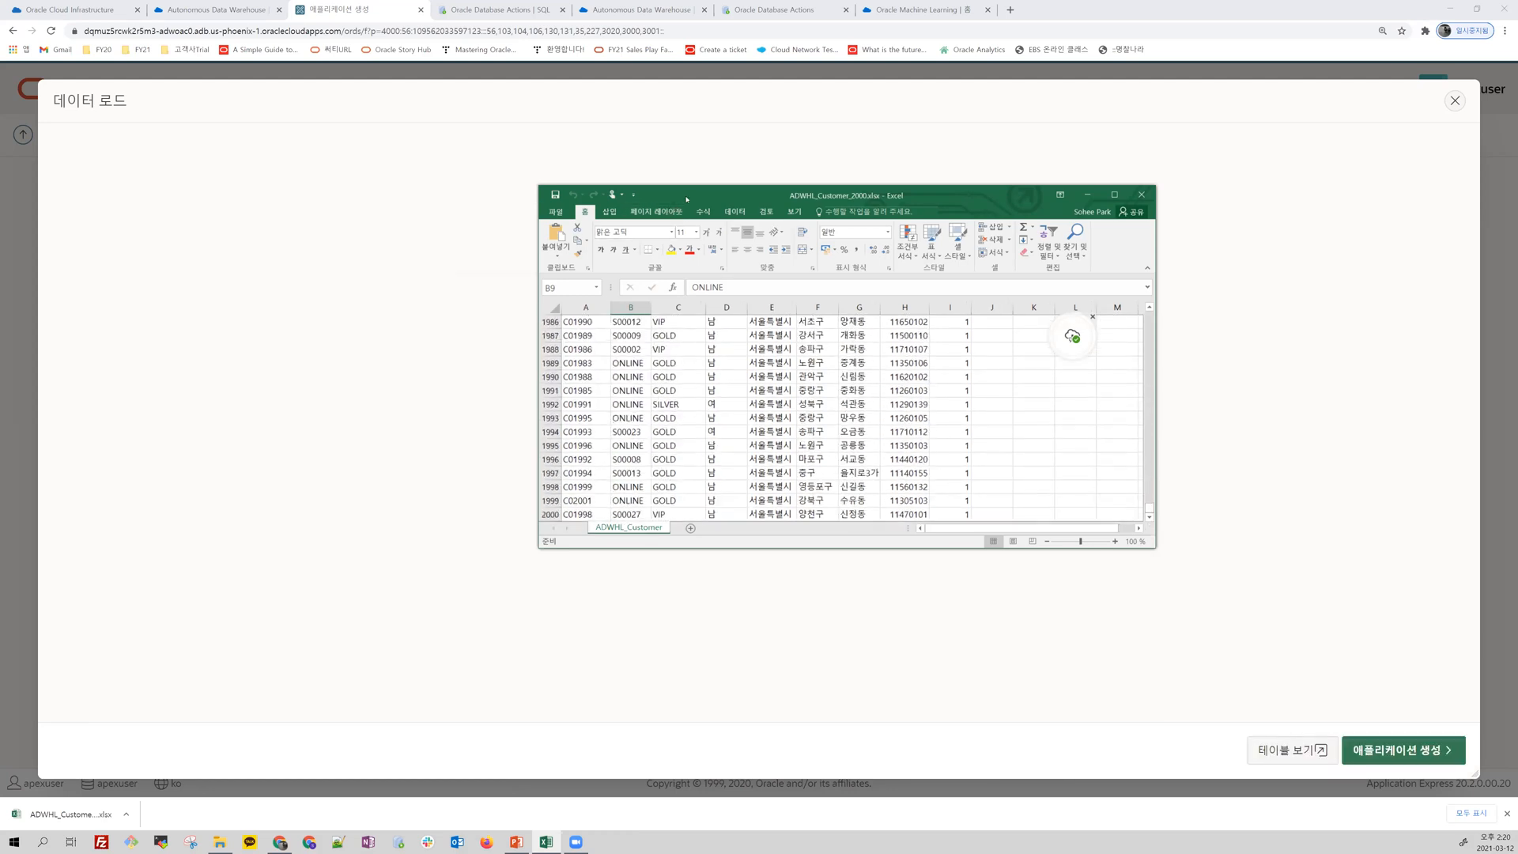
left_click_drag(671, 211, 0, 221)
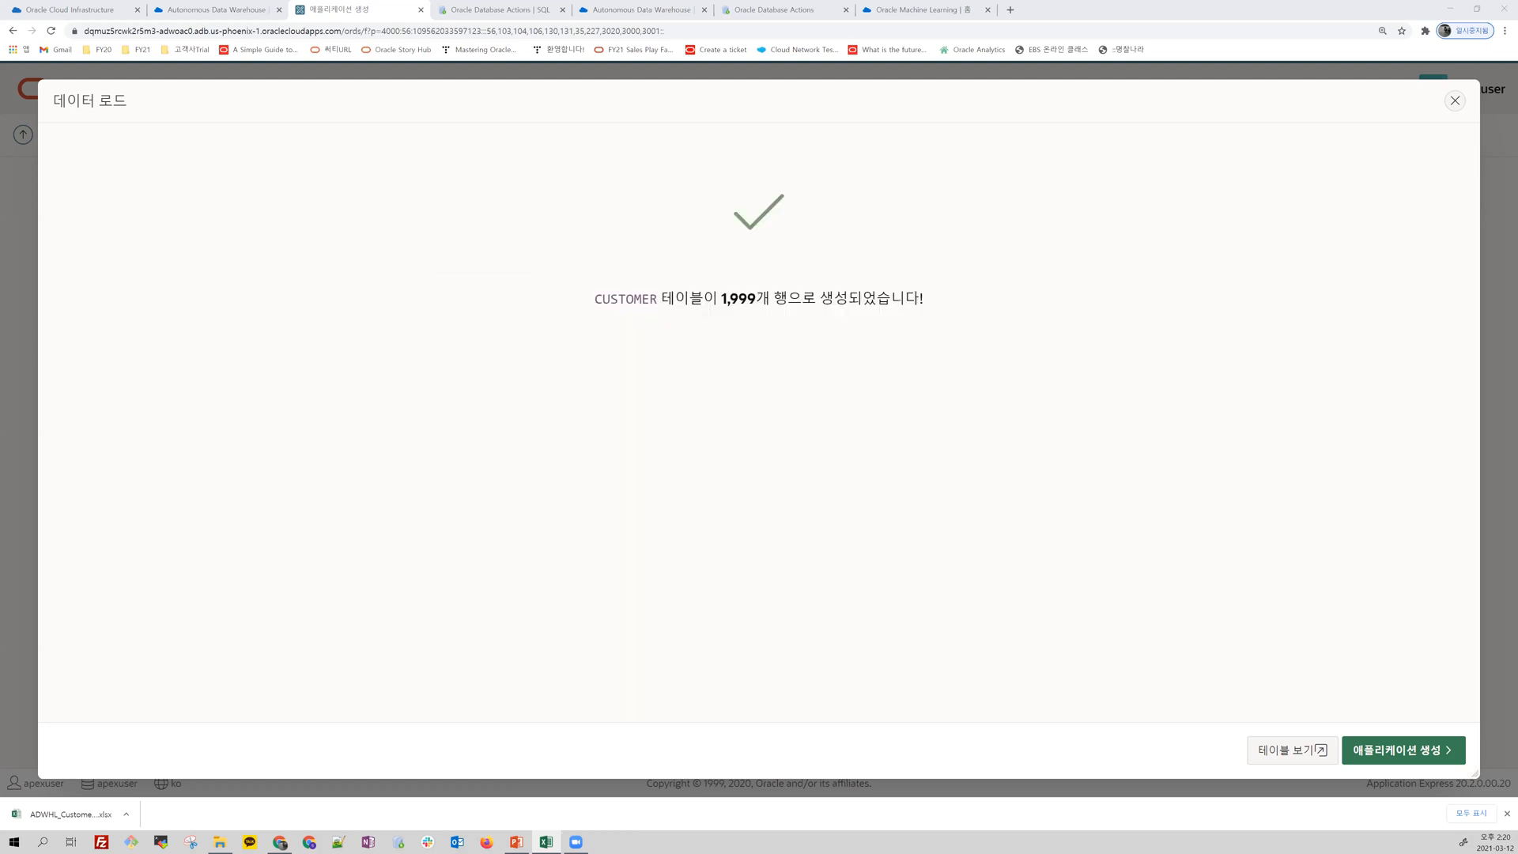
Step: Create the Customer application from the loaded table, keeping the proposed name, pages and settings
left_click(1438, 757)
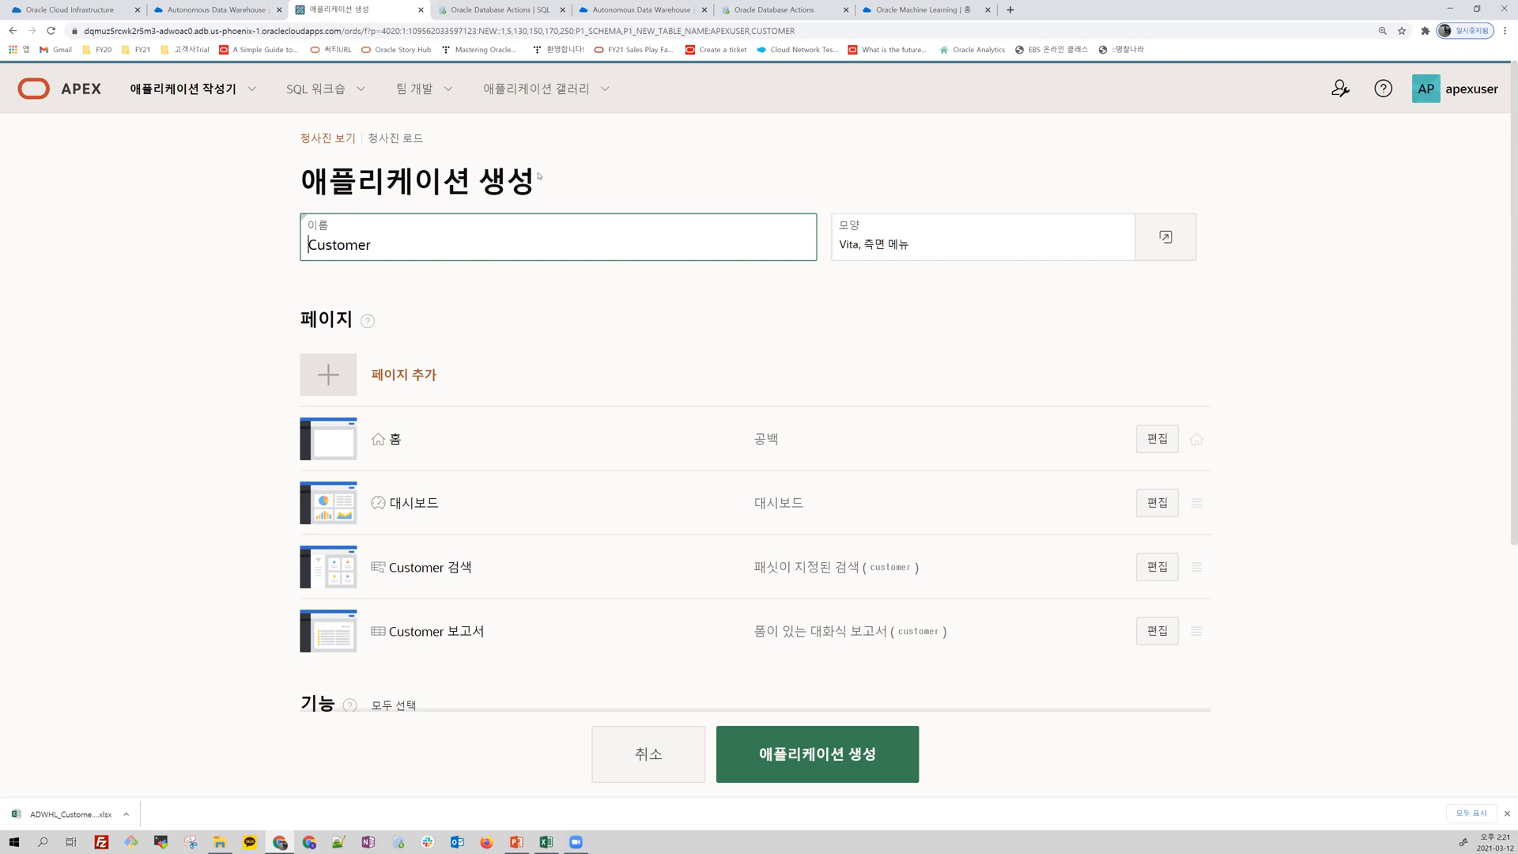
left_click_drag(374, 245, 279, 242)
left_click(598, 327)
scroll(775, 329, "down", 3)
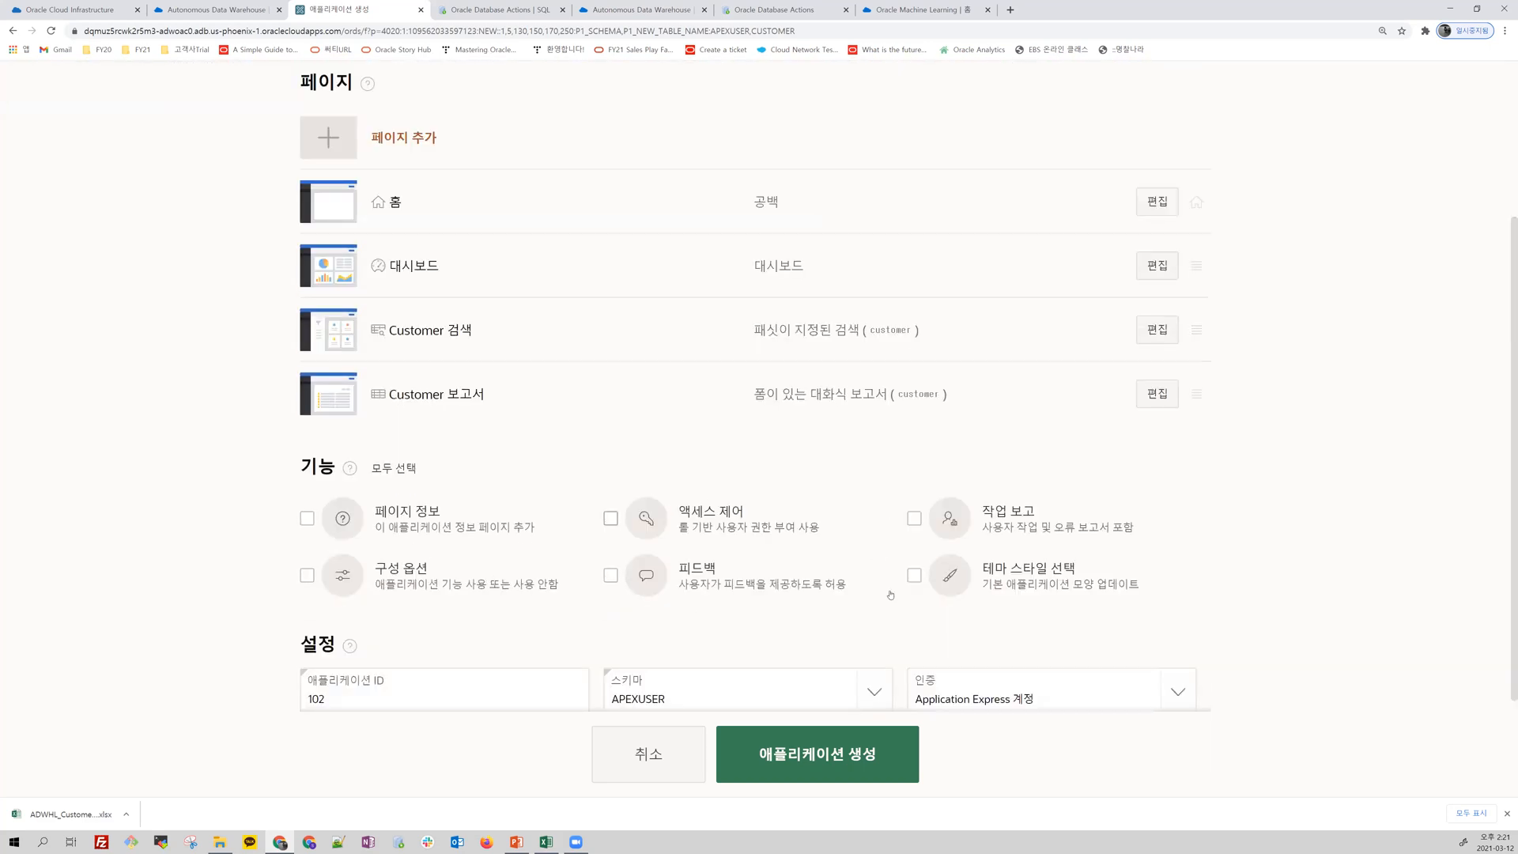
scroll(1135, 543, "down", 1)
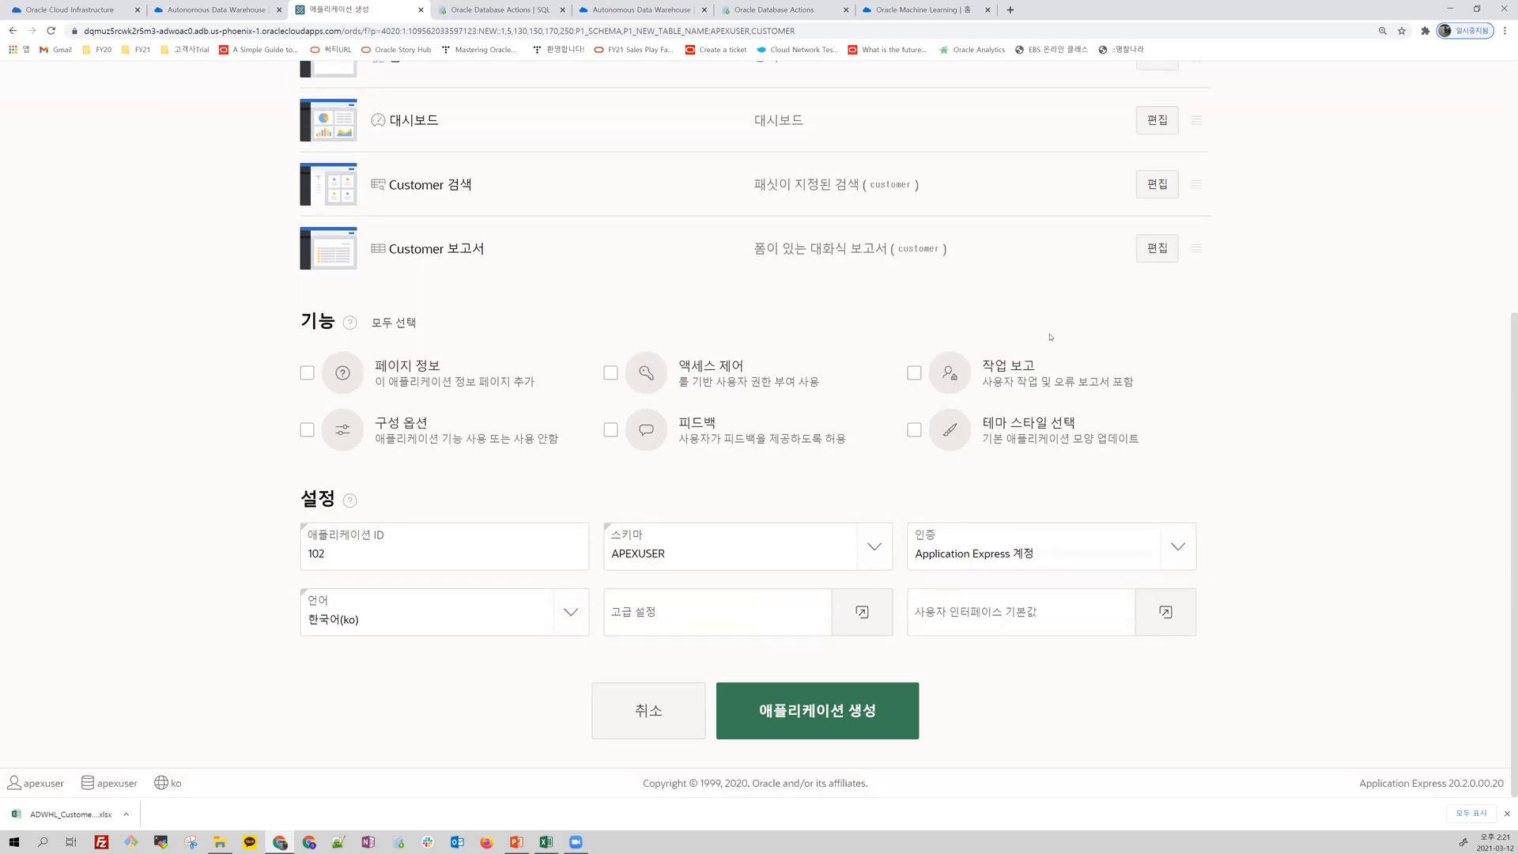
scroll(1050, 336, "up", 3)
scroll(1050, 339, "down", 3)
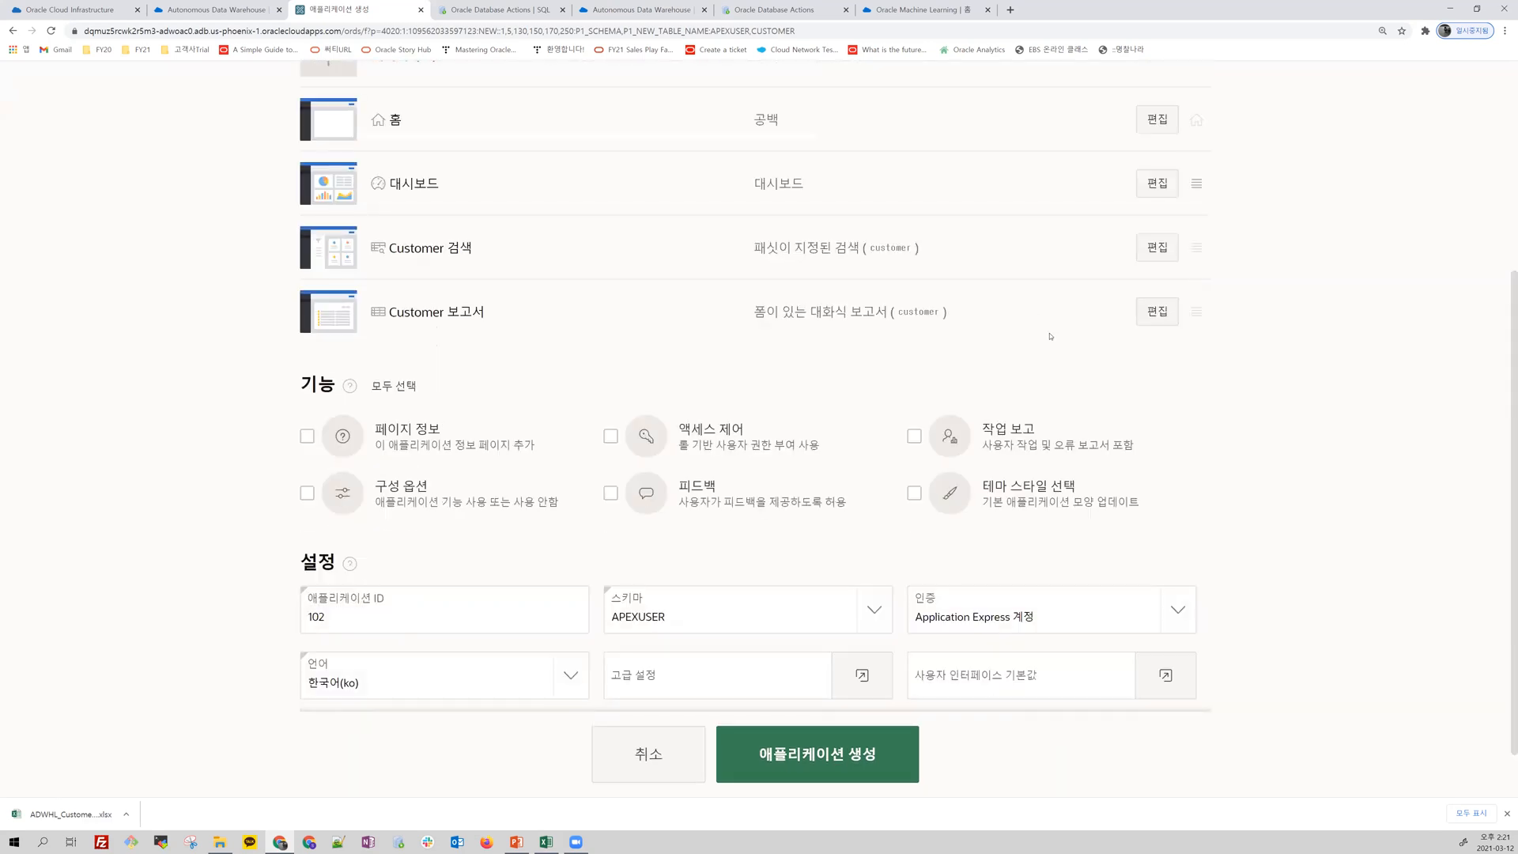
left_click(851, 709)
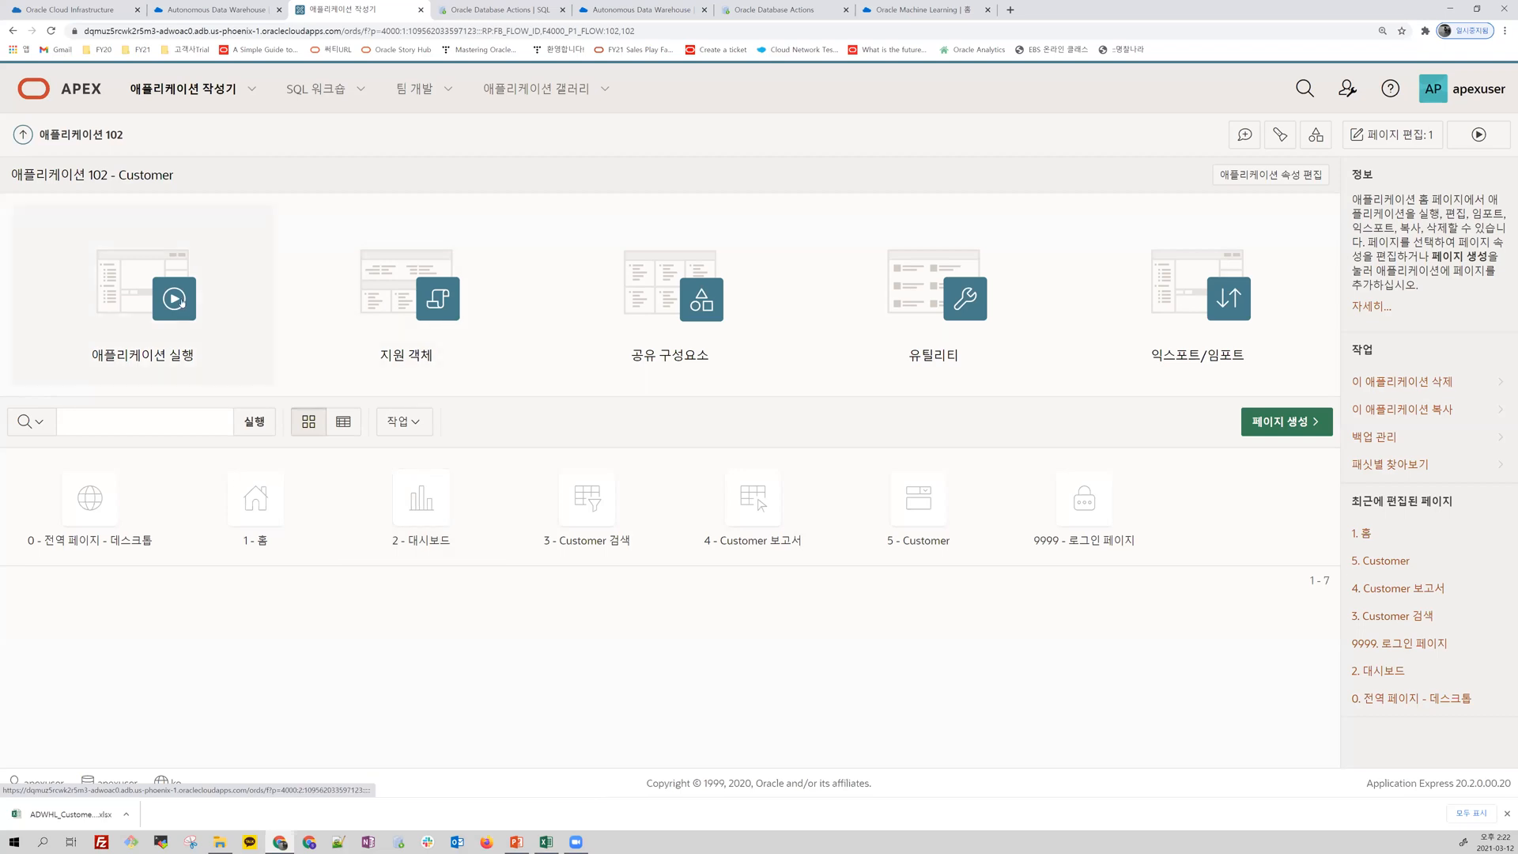
Step: Run the Customer application and sign in with the prefilled credentials, remembering the username
left_click(180, 303)
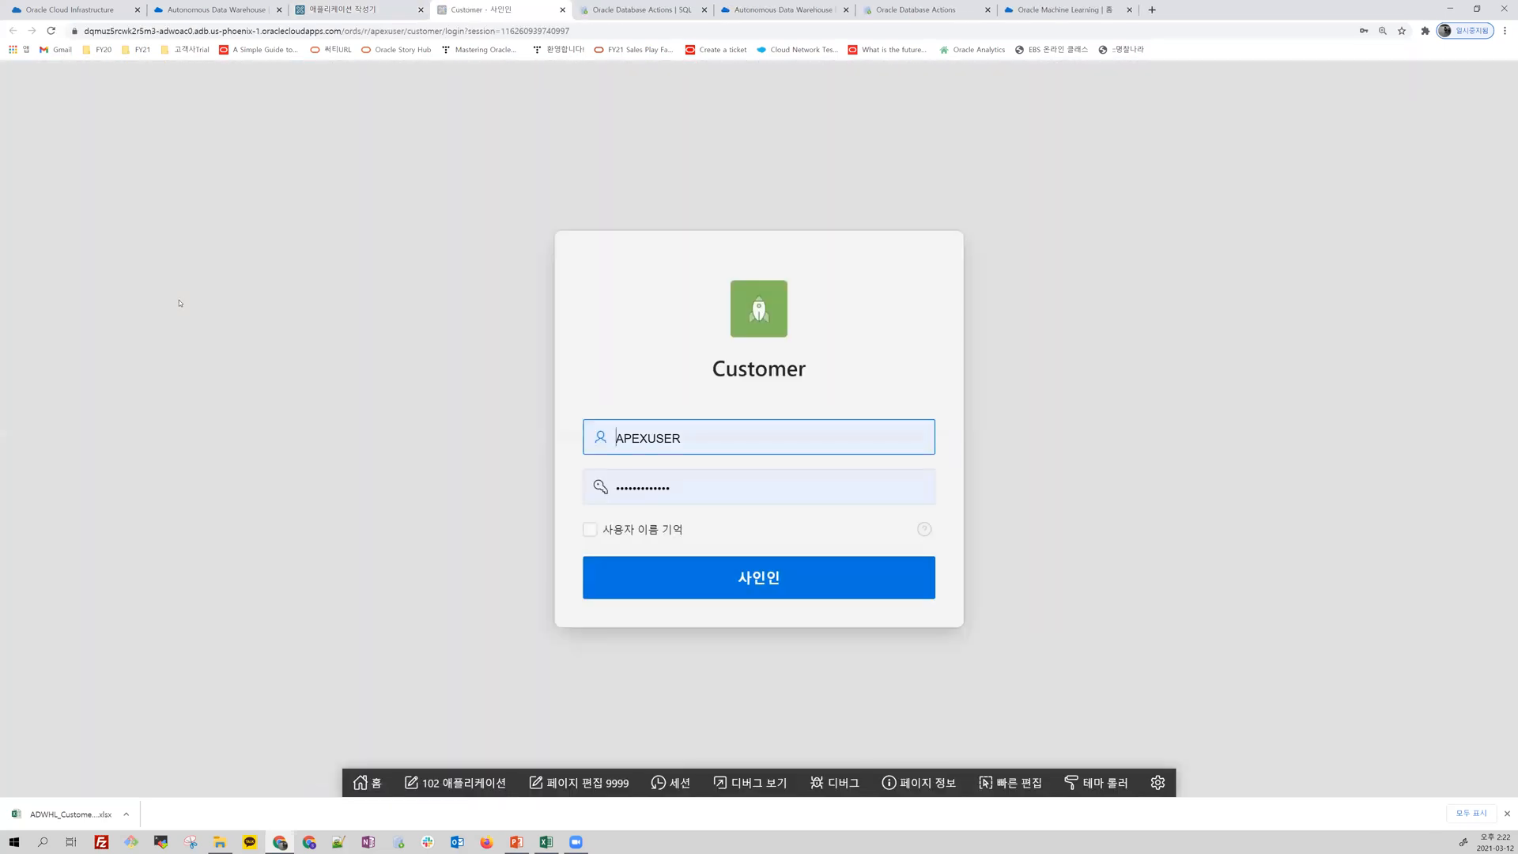
left_click(589, 529)
left_click(708, 585)
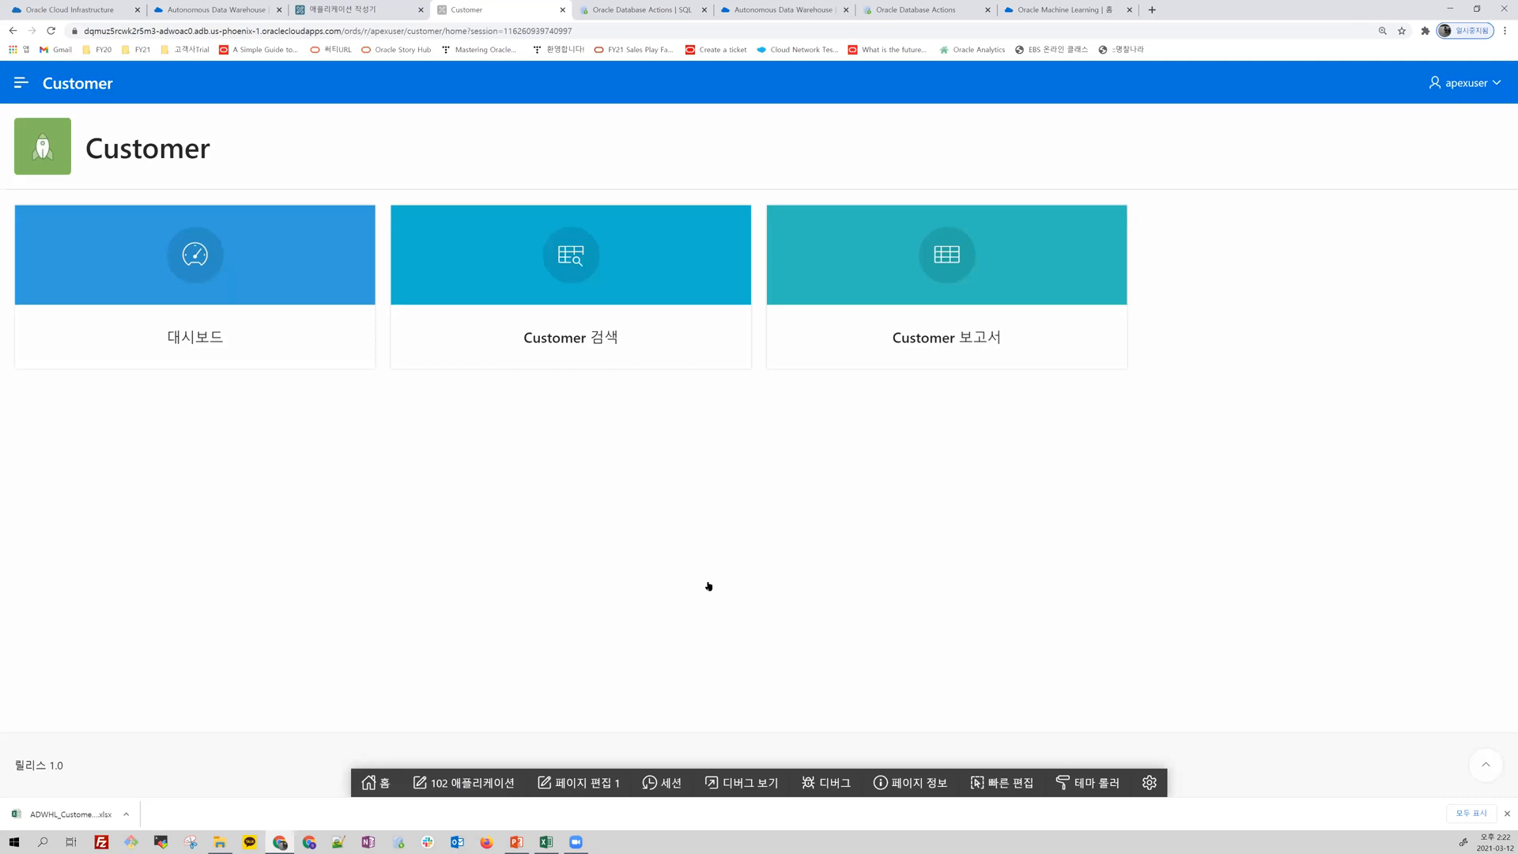
Step: Open the Customer application's dashboard and examine the Regpath and Customerlevel charts
left_click(195, 268)
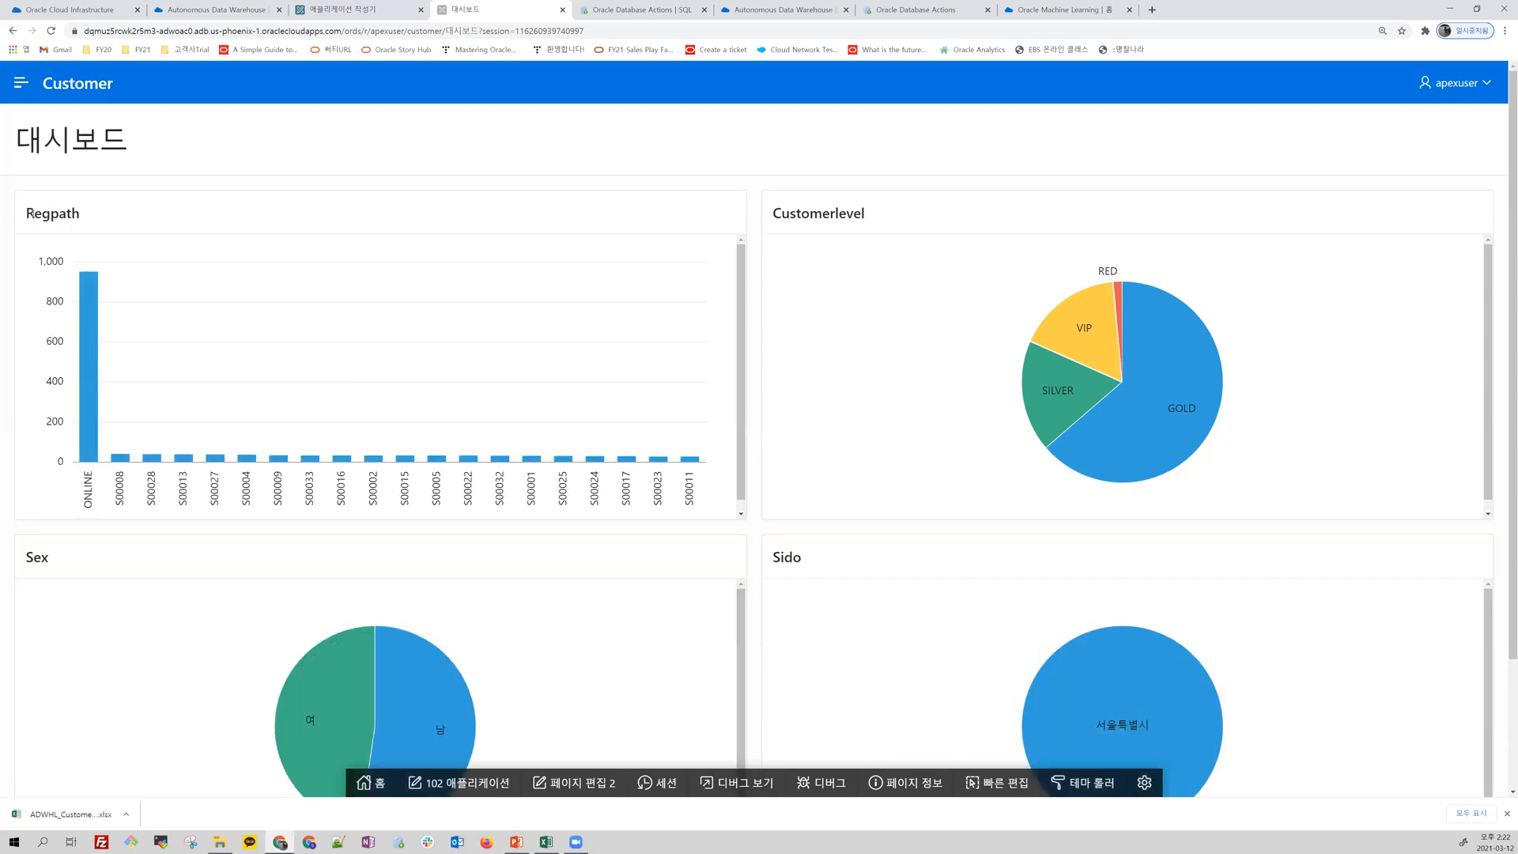
left_click_drag(34, 213, 83, 212)
left_click_drag(810, 214, 865, 214)
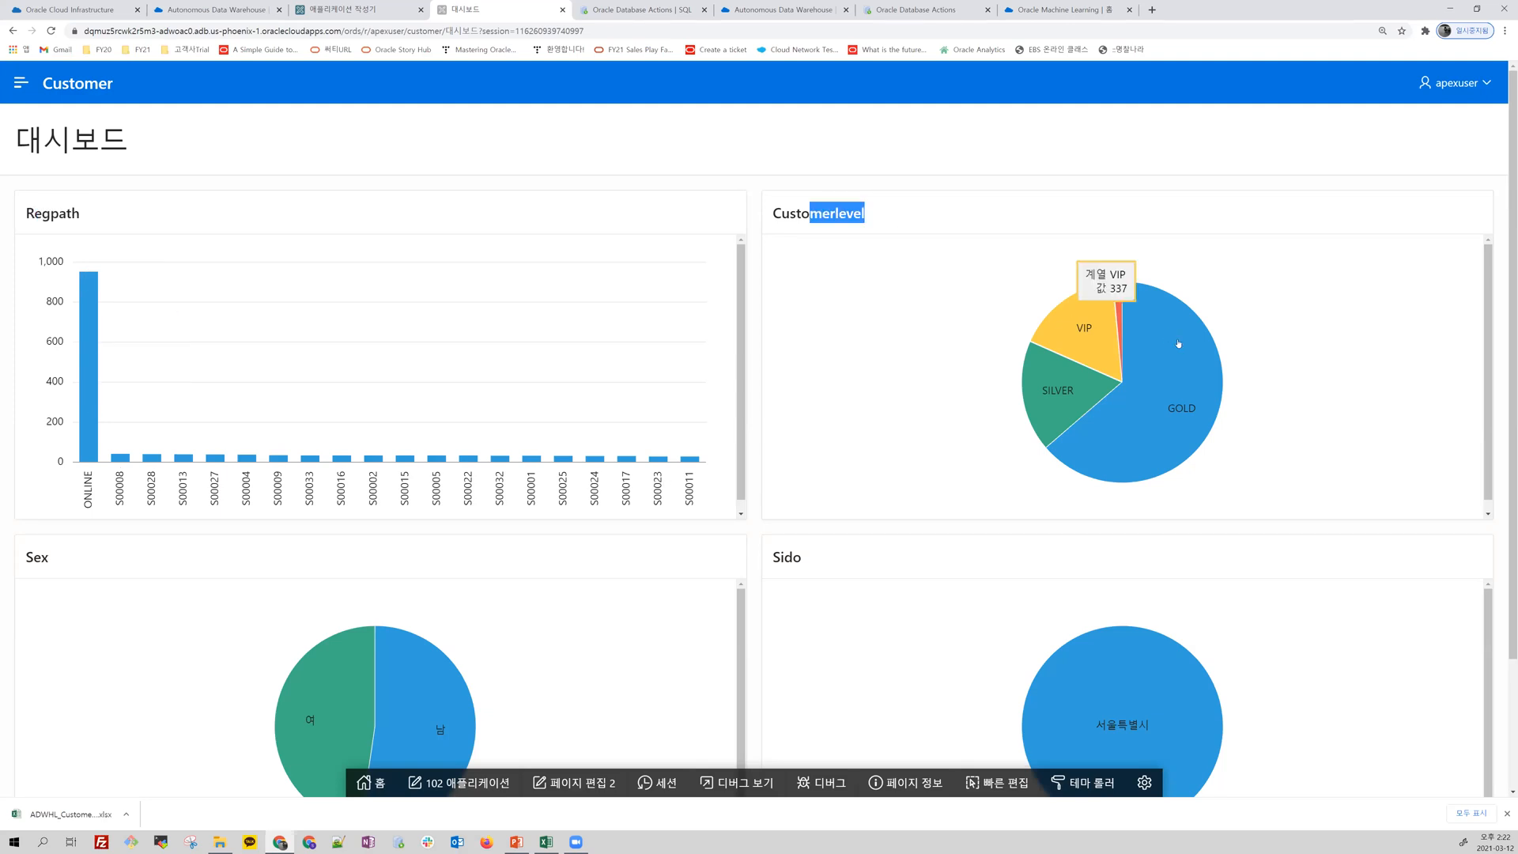
mouse_move(1163, 434)
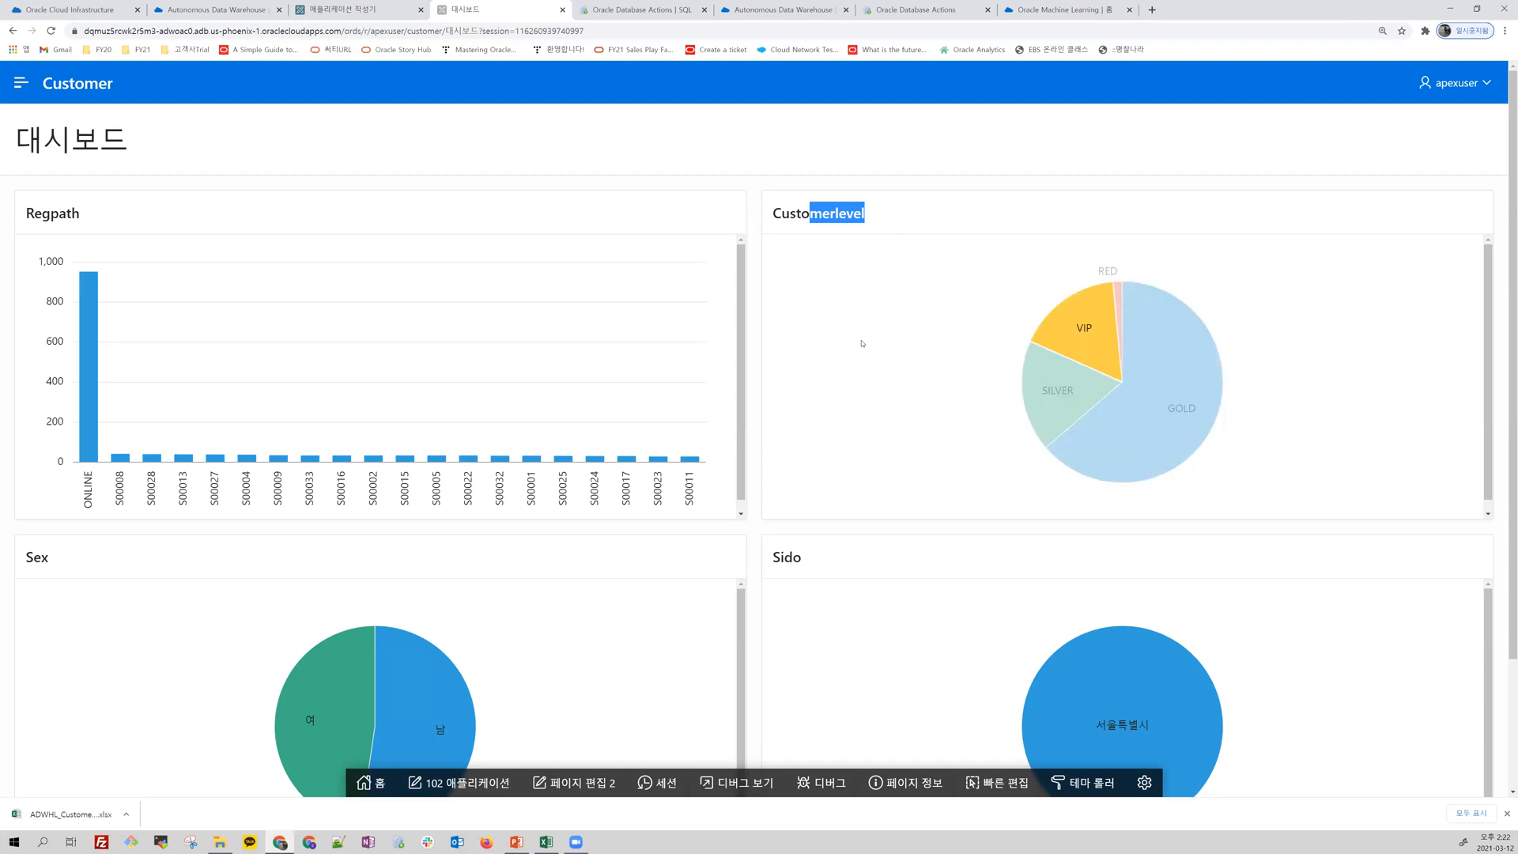
Step: Examine the dashboard's Sex and Sido charts, checking the value of the 남 slice
scroll(502, 456, "down", 1)
mouse_move(430, 668)
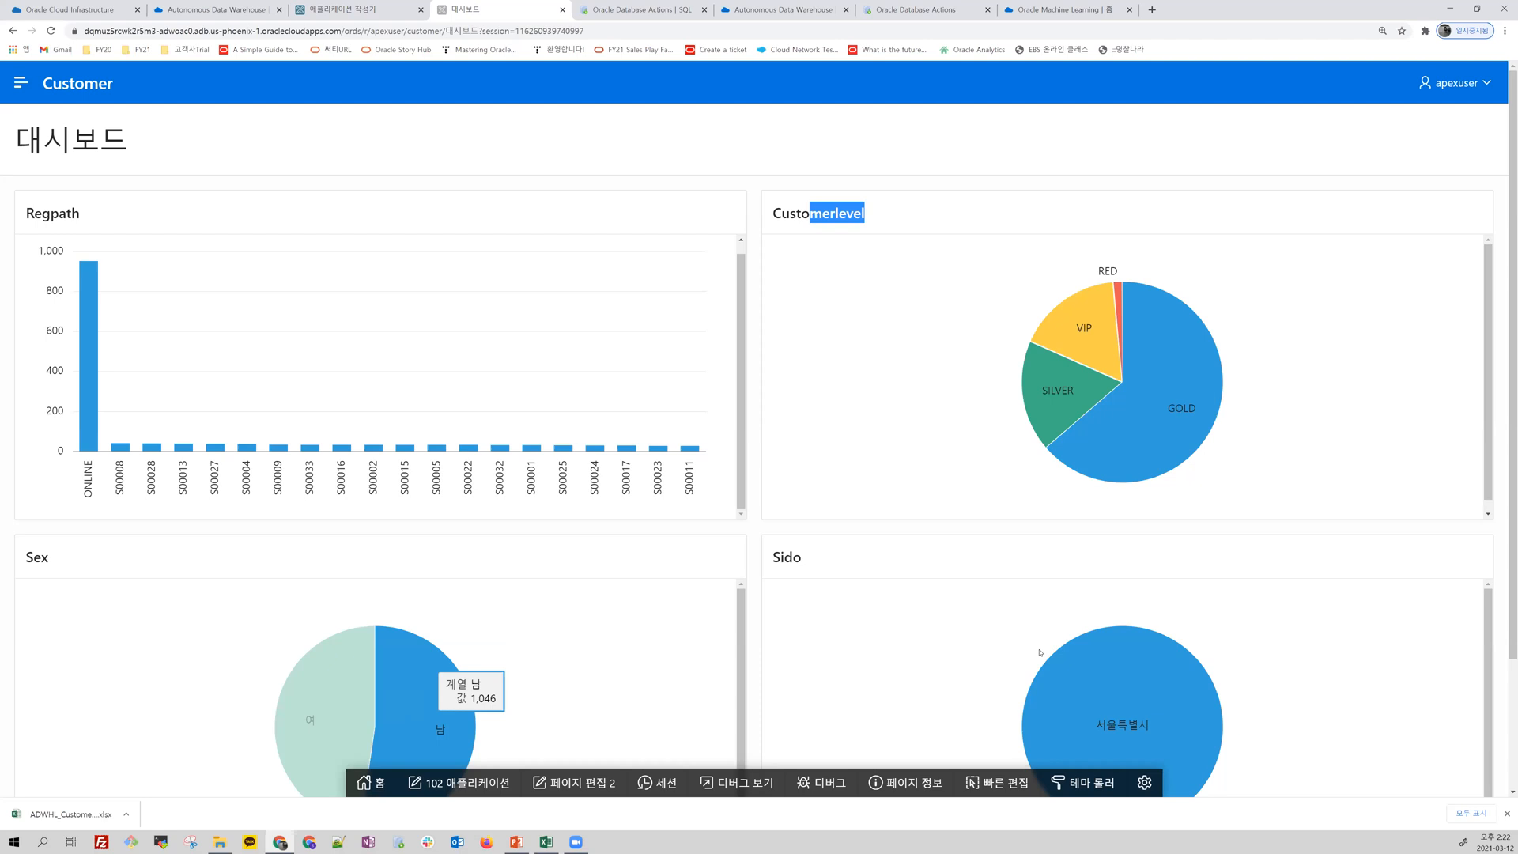
mouse_move(1121, 713)
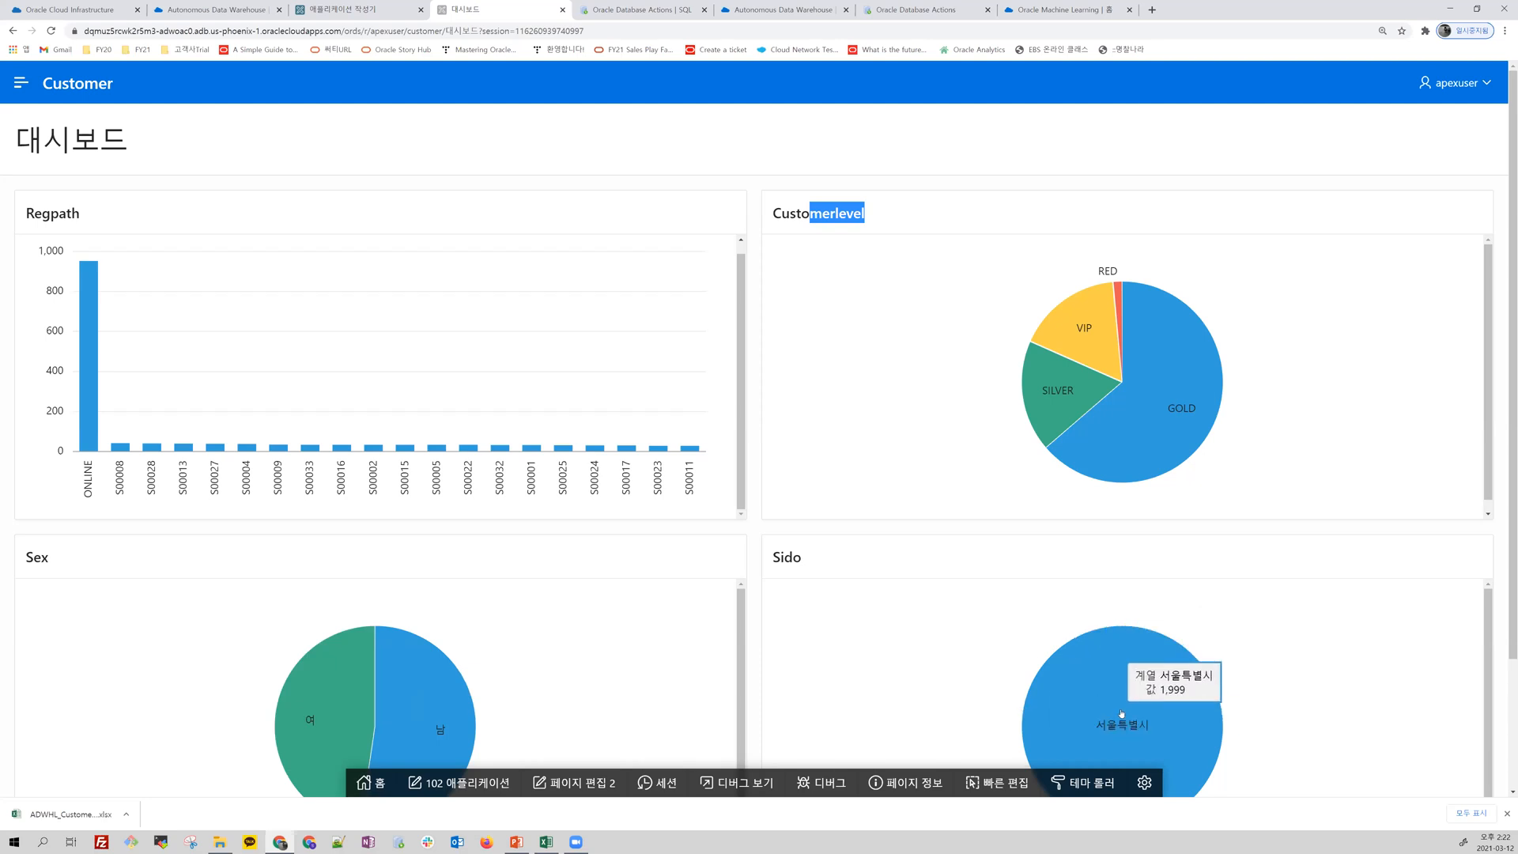
Step: Open the Customer 검색 page, filter the customers by the GOLD level, and clear that filter
left_click(21, 82)
left_click(91, 208)
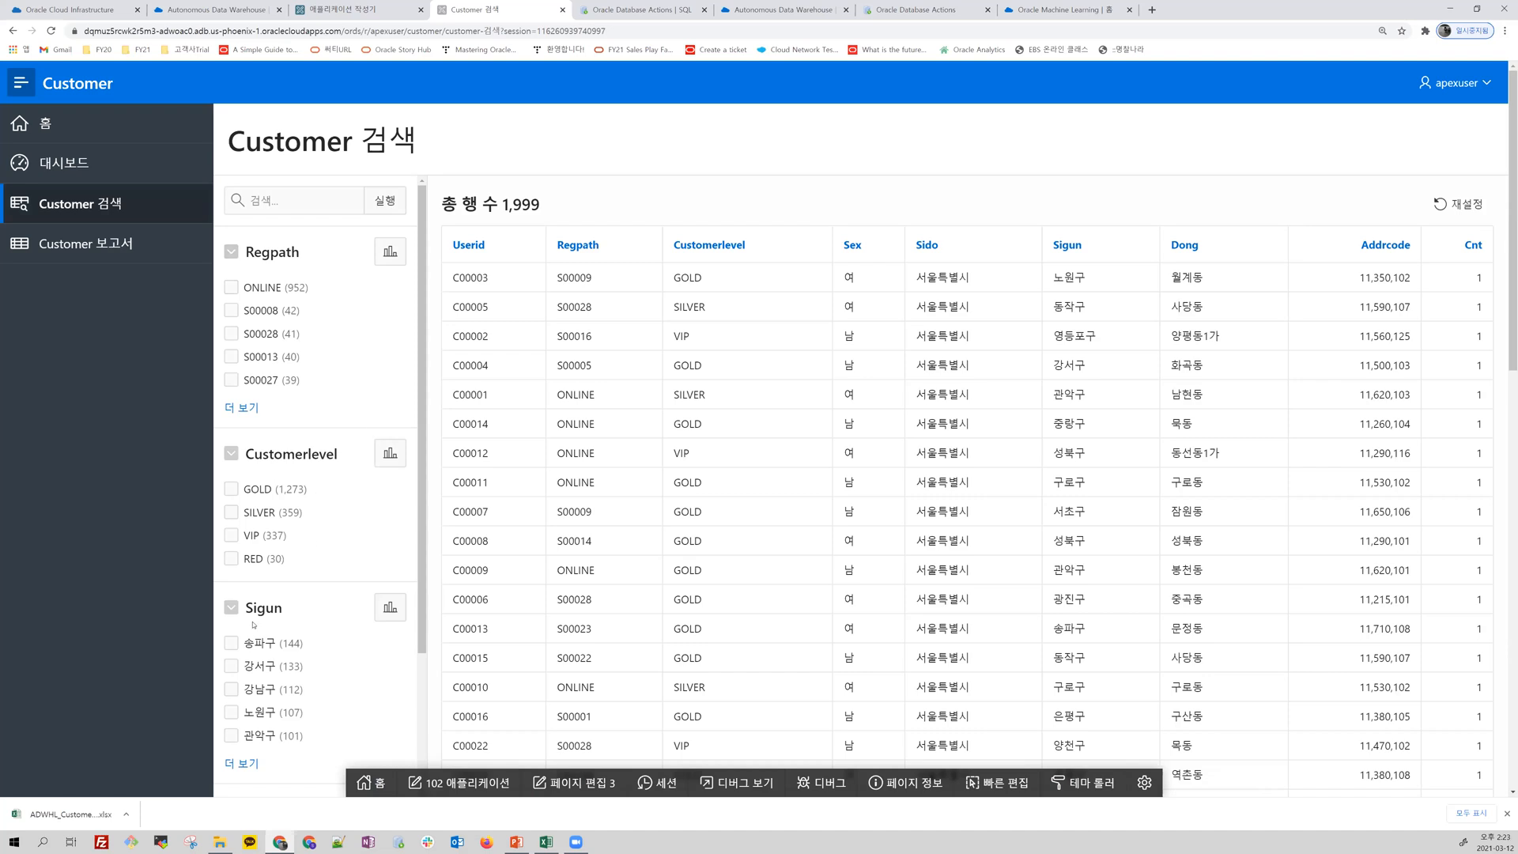
left_click(232, 489)
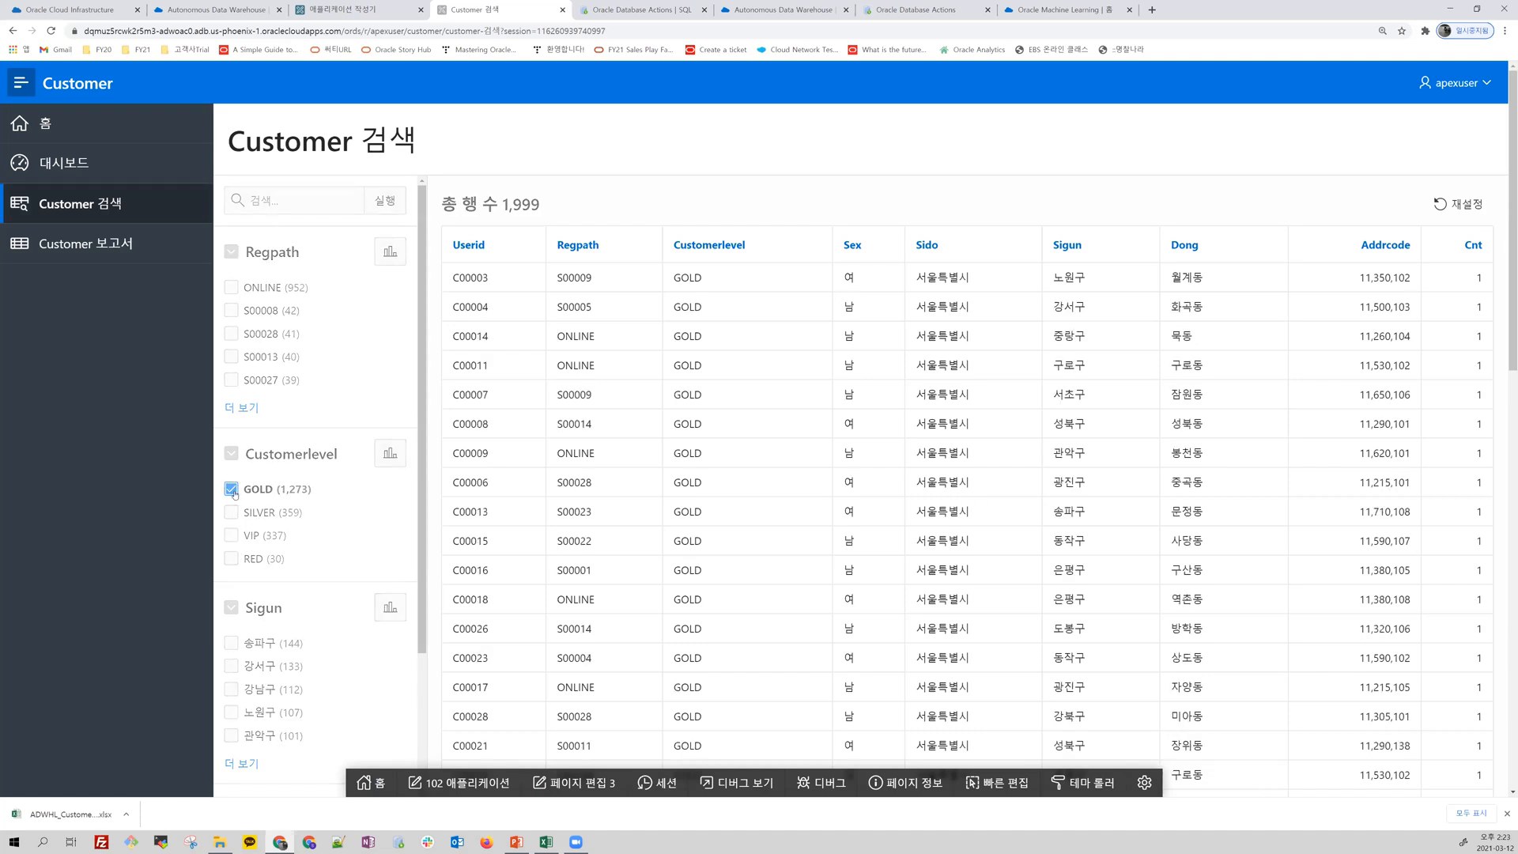
left_click(232, 491)
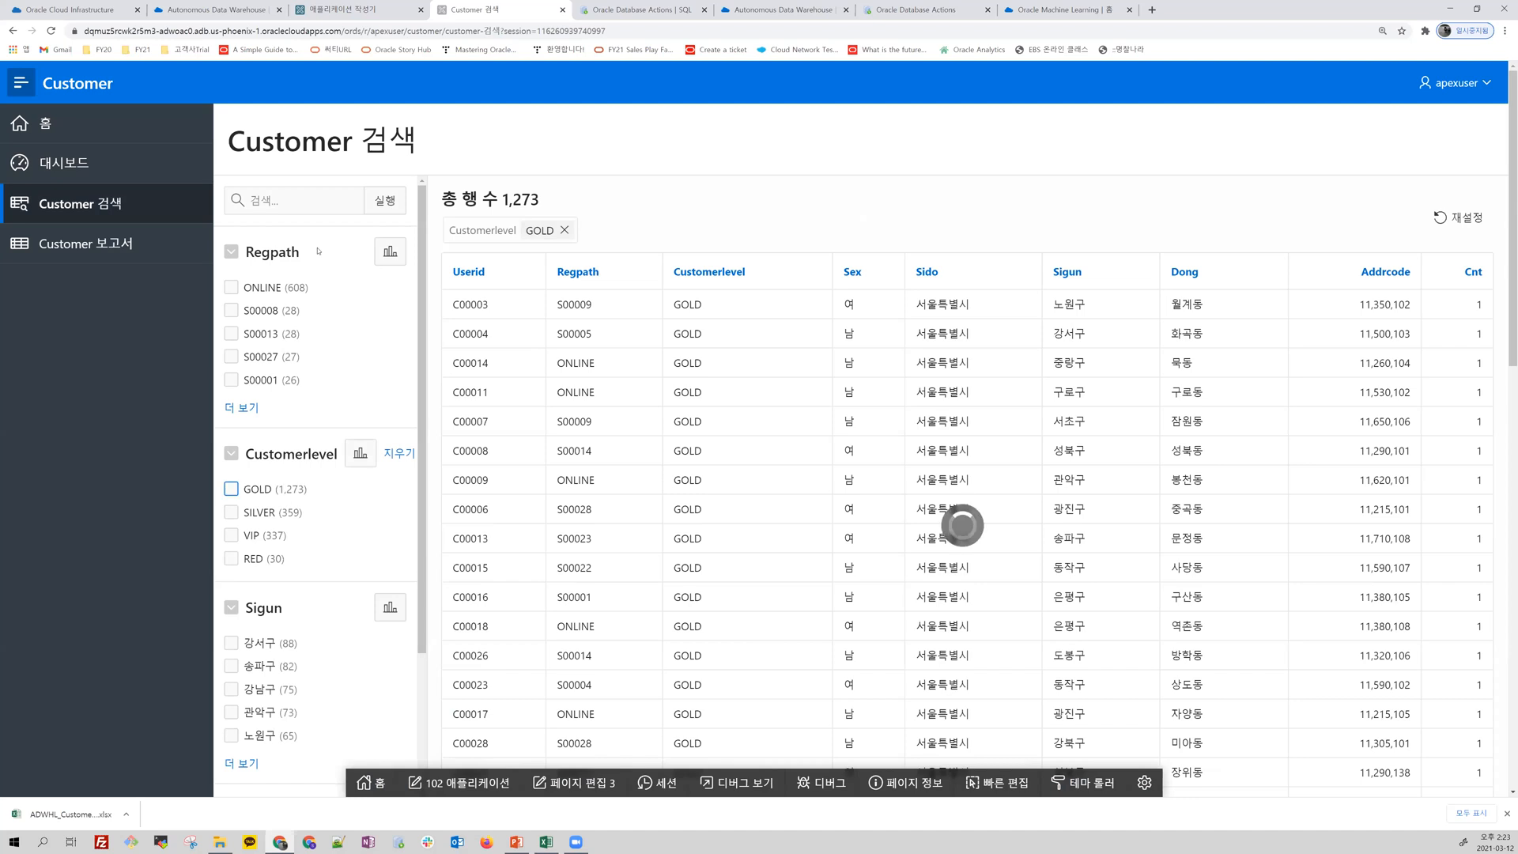
Step: Filter the customer search by Sex 여 and open the Customer 보고서 page
left_click(316, 200)
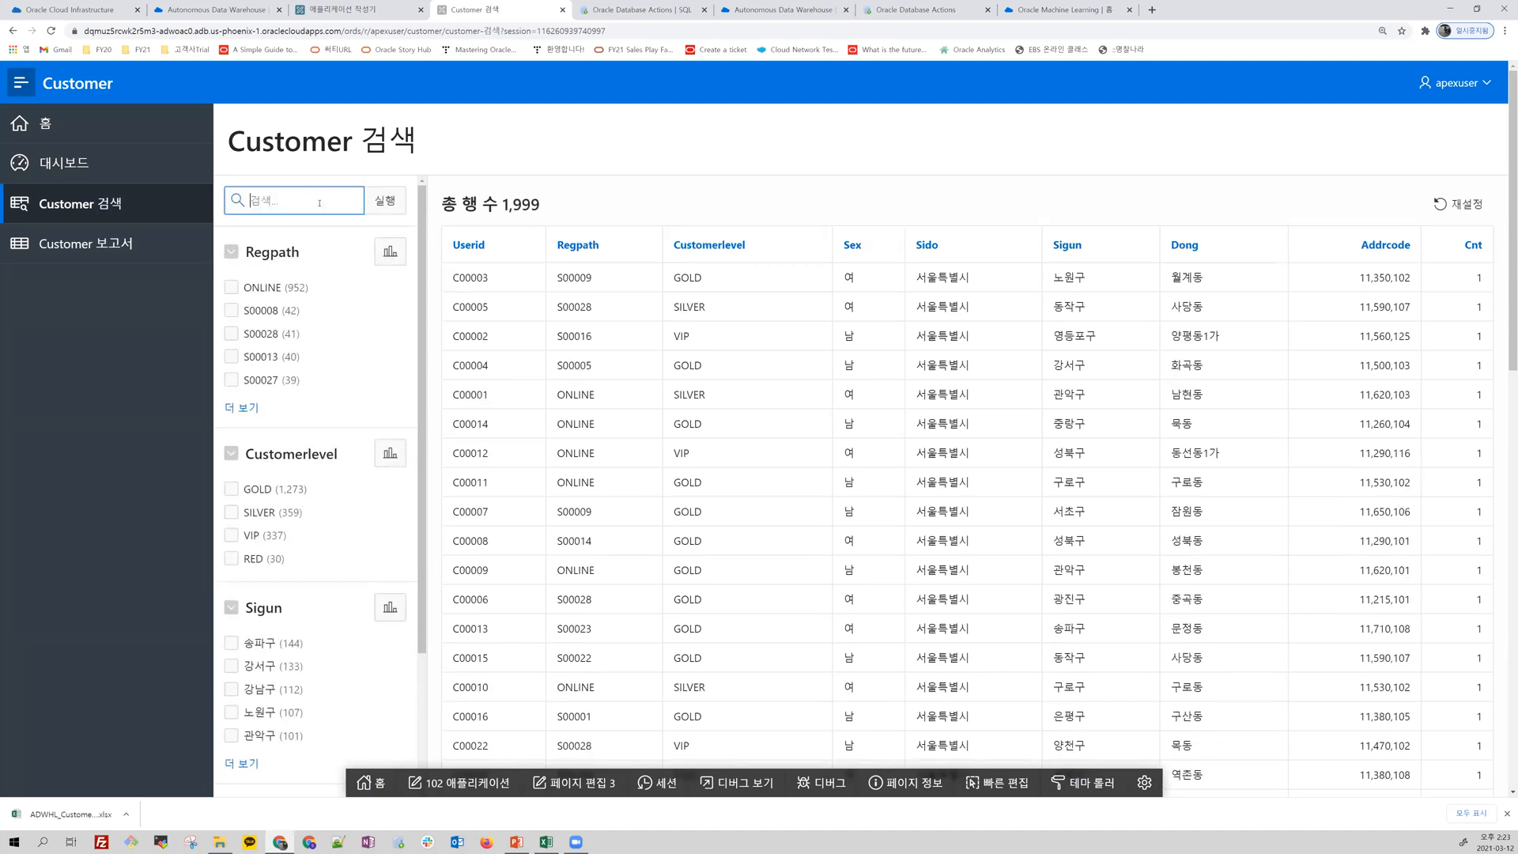
scroll(319, 203, "down", 2)
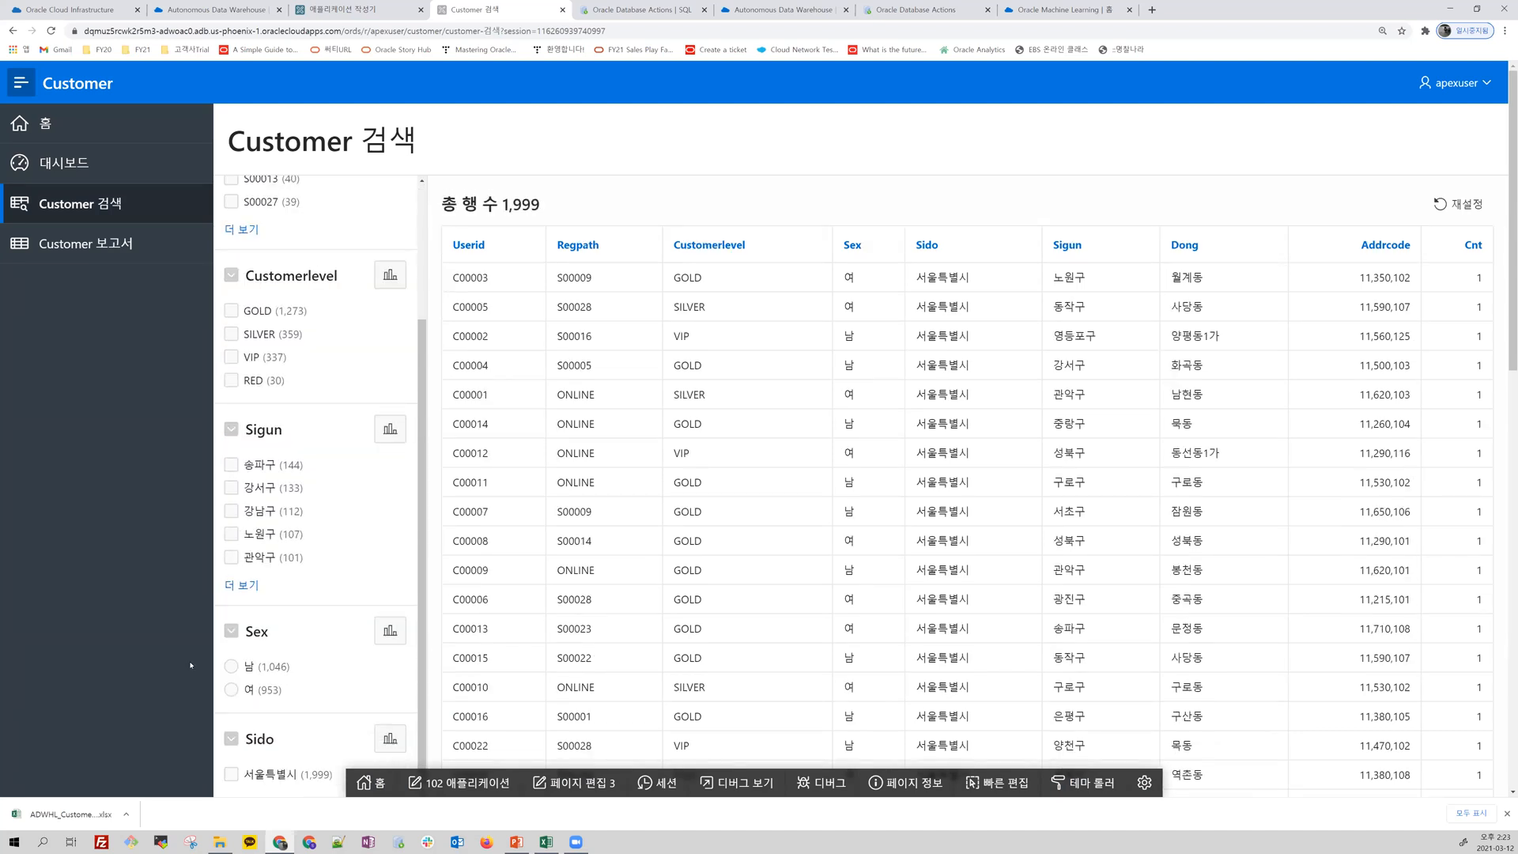
left_click(232, 693)
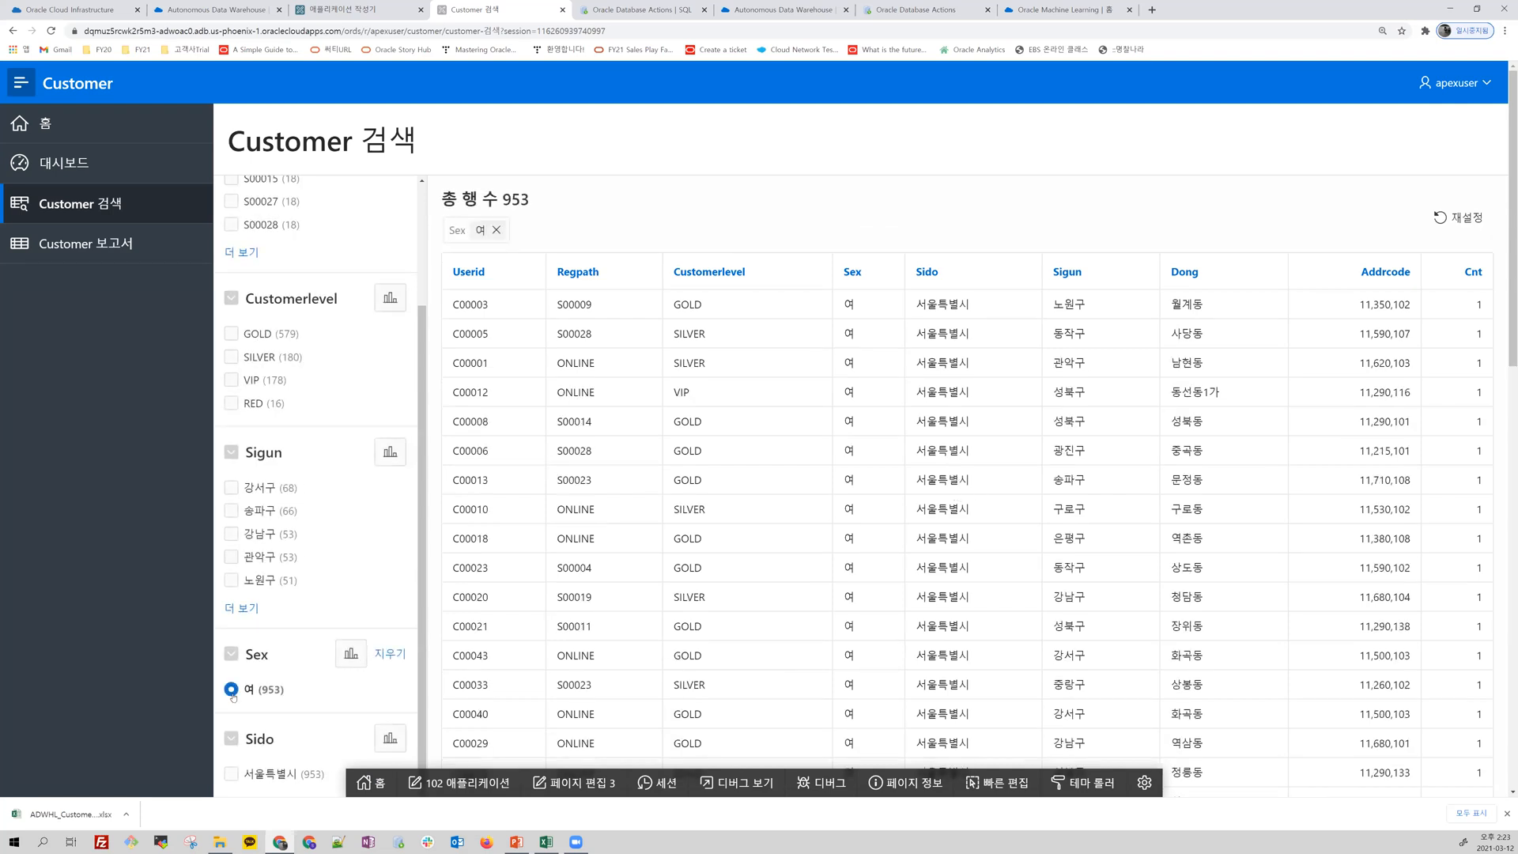
left_click(110, 251)
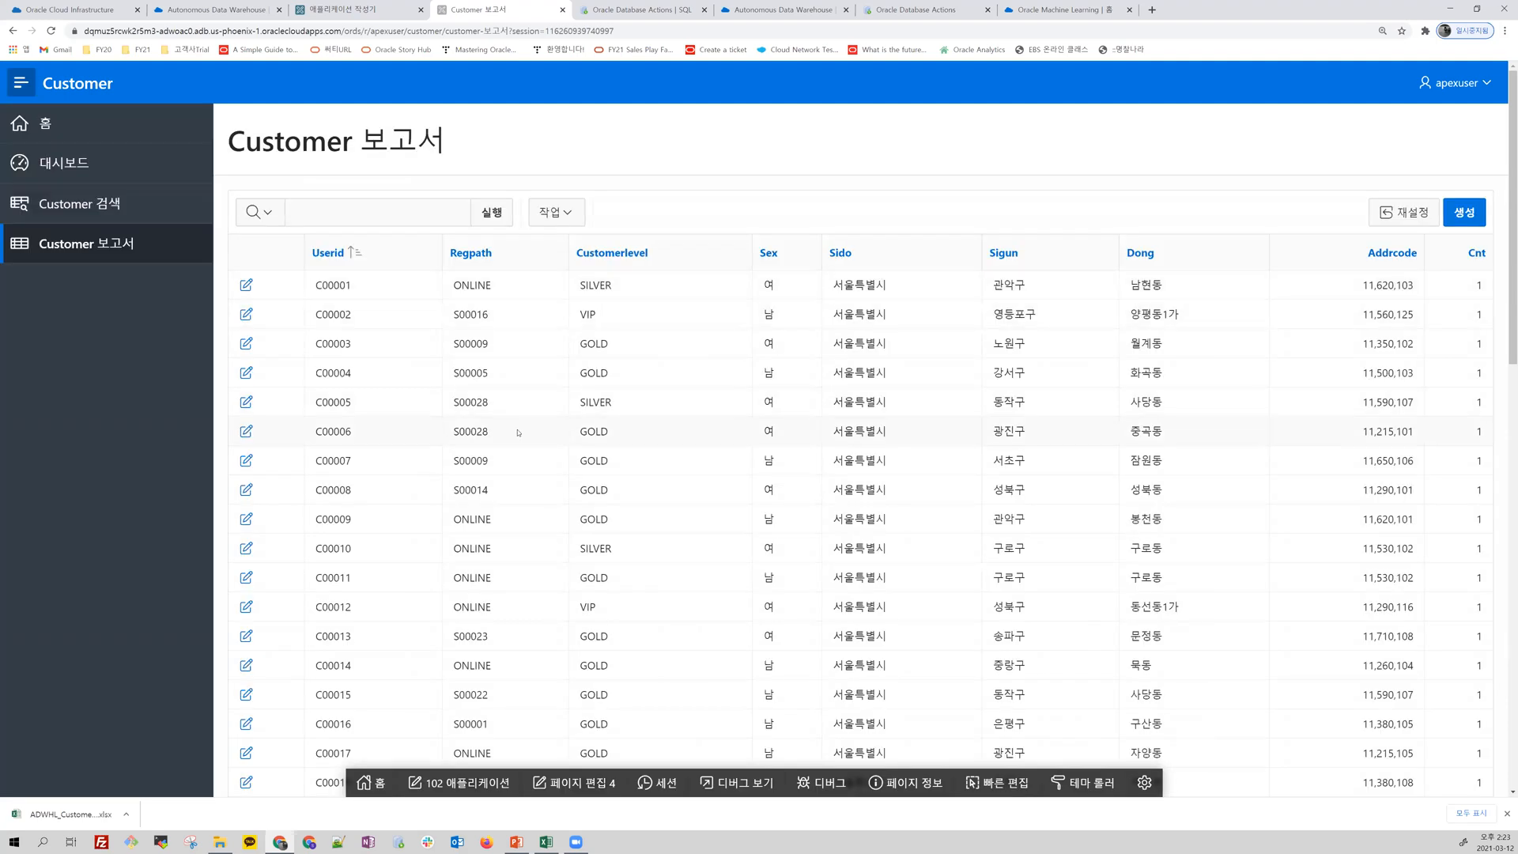
Step: Try changing Sex to 남 in the first customer's record, and close the form without applying the change
left_click(246, 285)
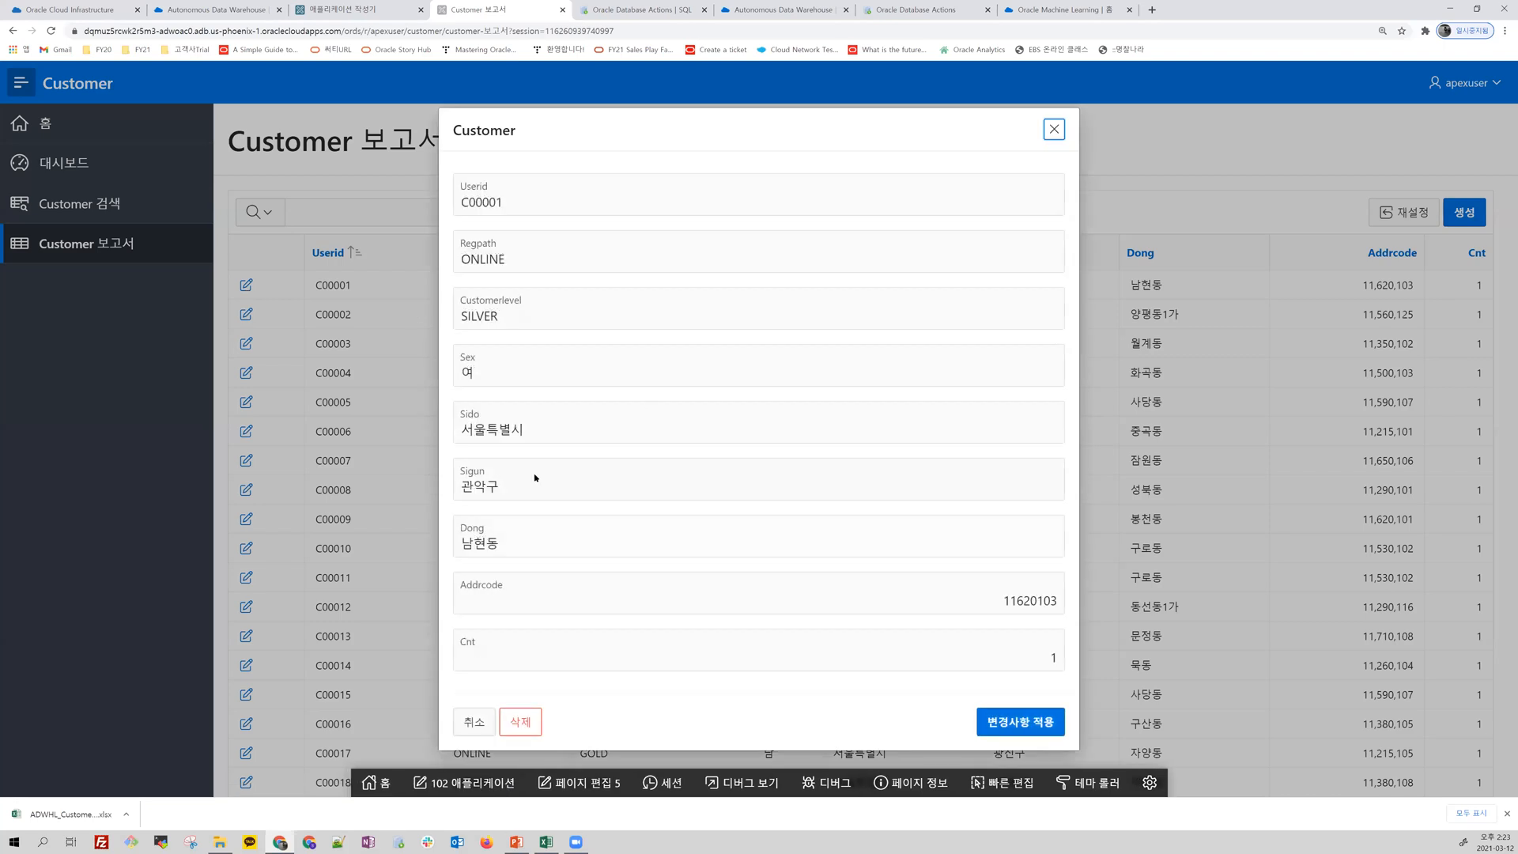
left_click_drag(496, 369, 432, 371)
type("x")
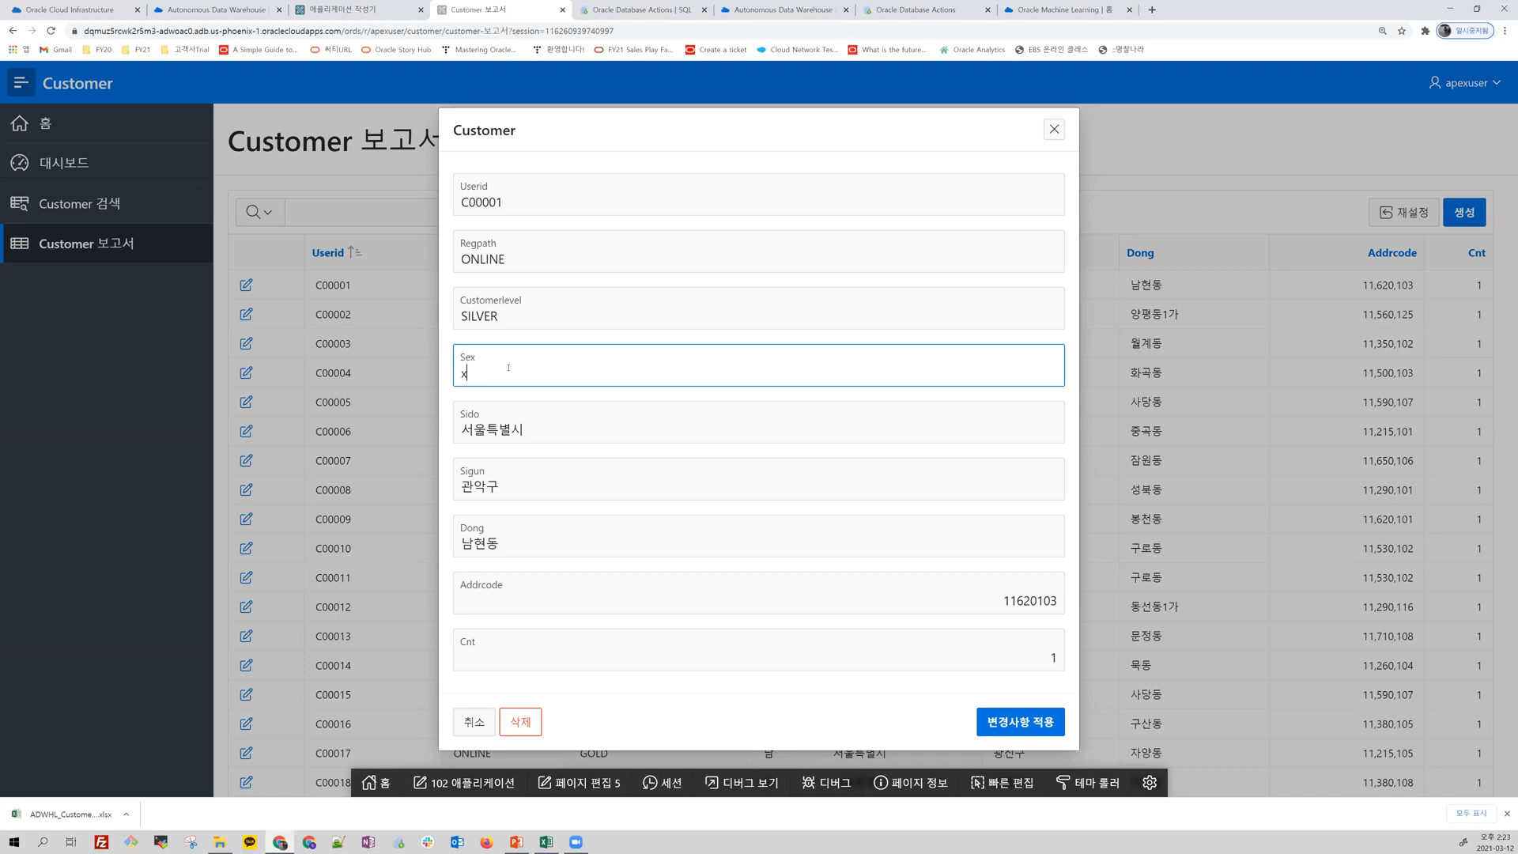
type("ㄴㅏㅁ")
left_click(1054, 129)
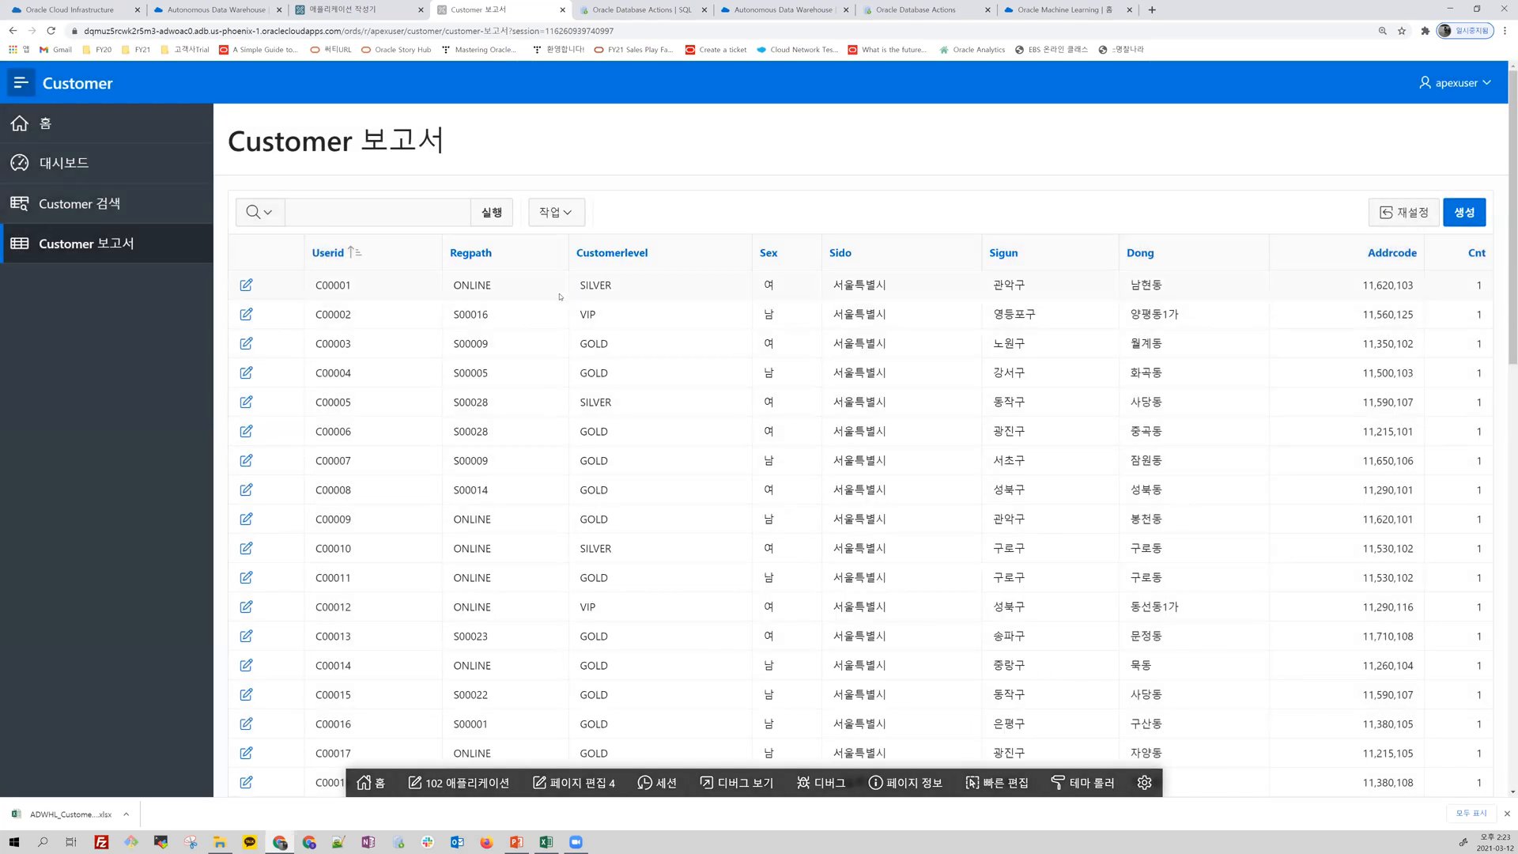
Step: Create a pie chart (파이) from the customer report with label Sex, value Cnt and function 합계
left_click(572, 214)
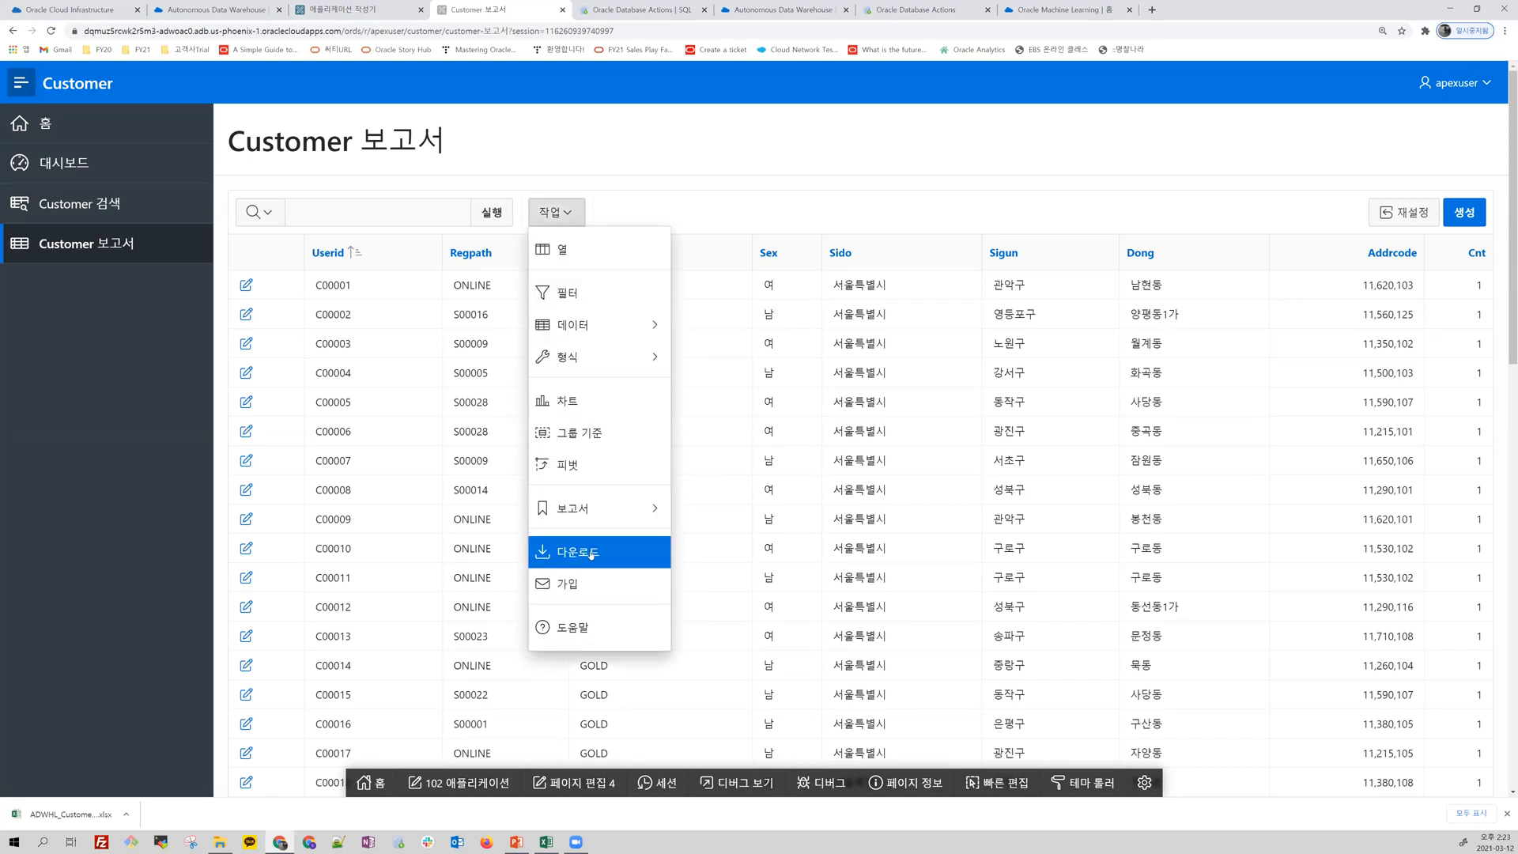
left_click(587, 409)
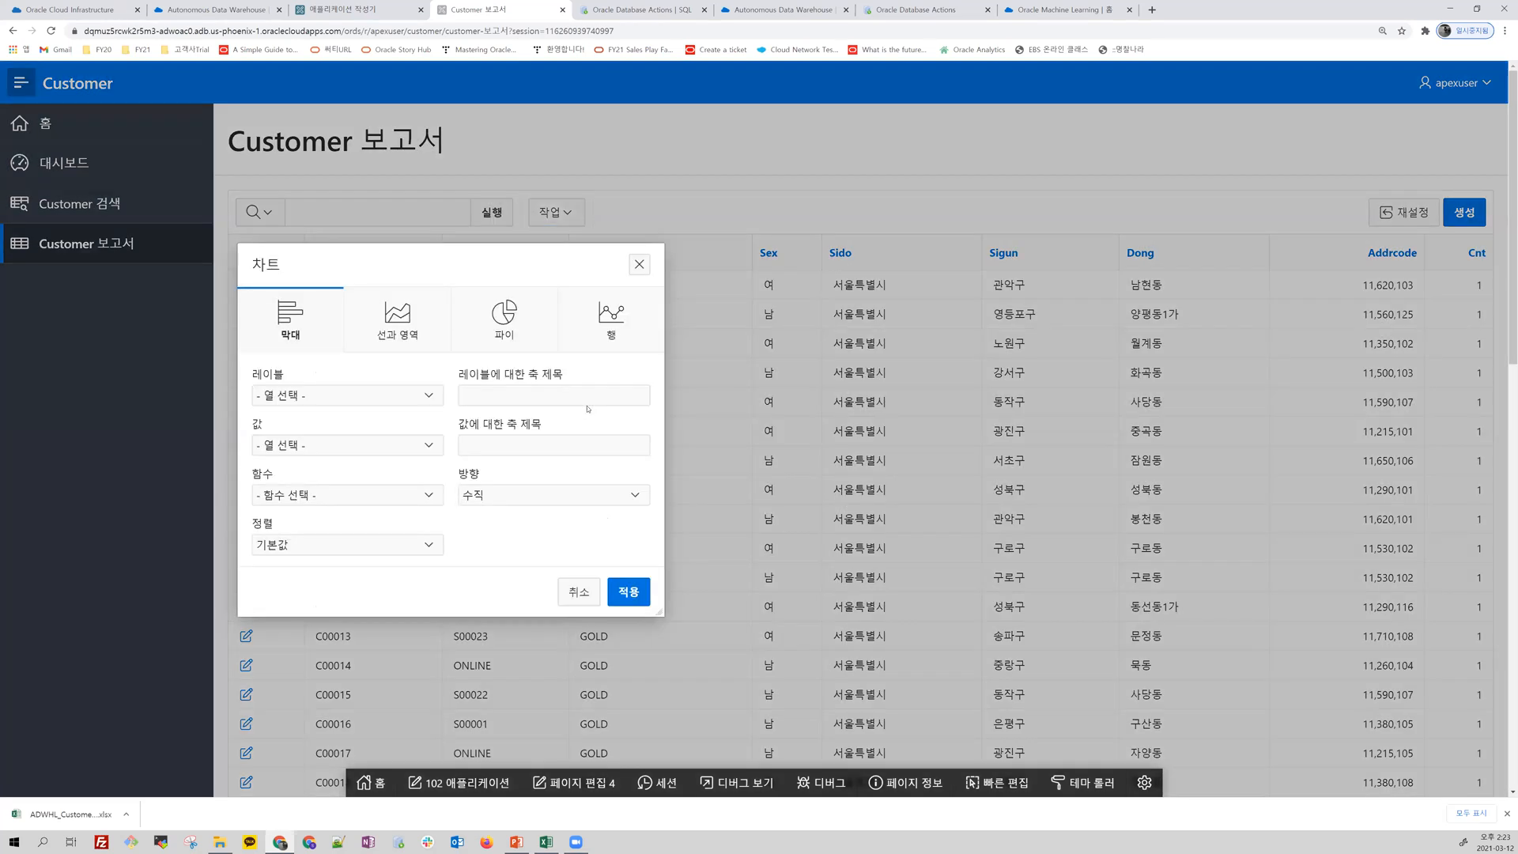
left_click(425, 400)
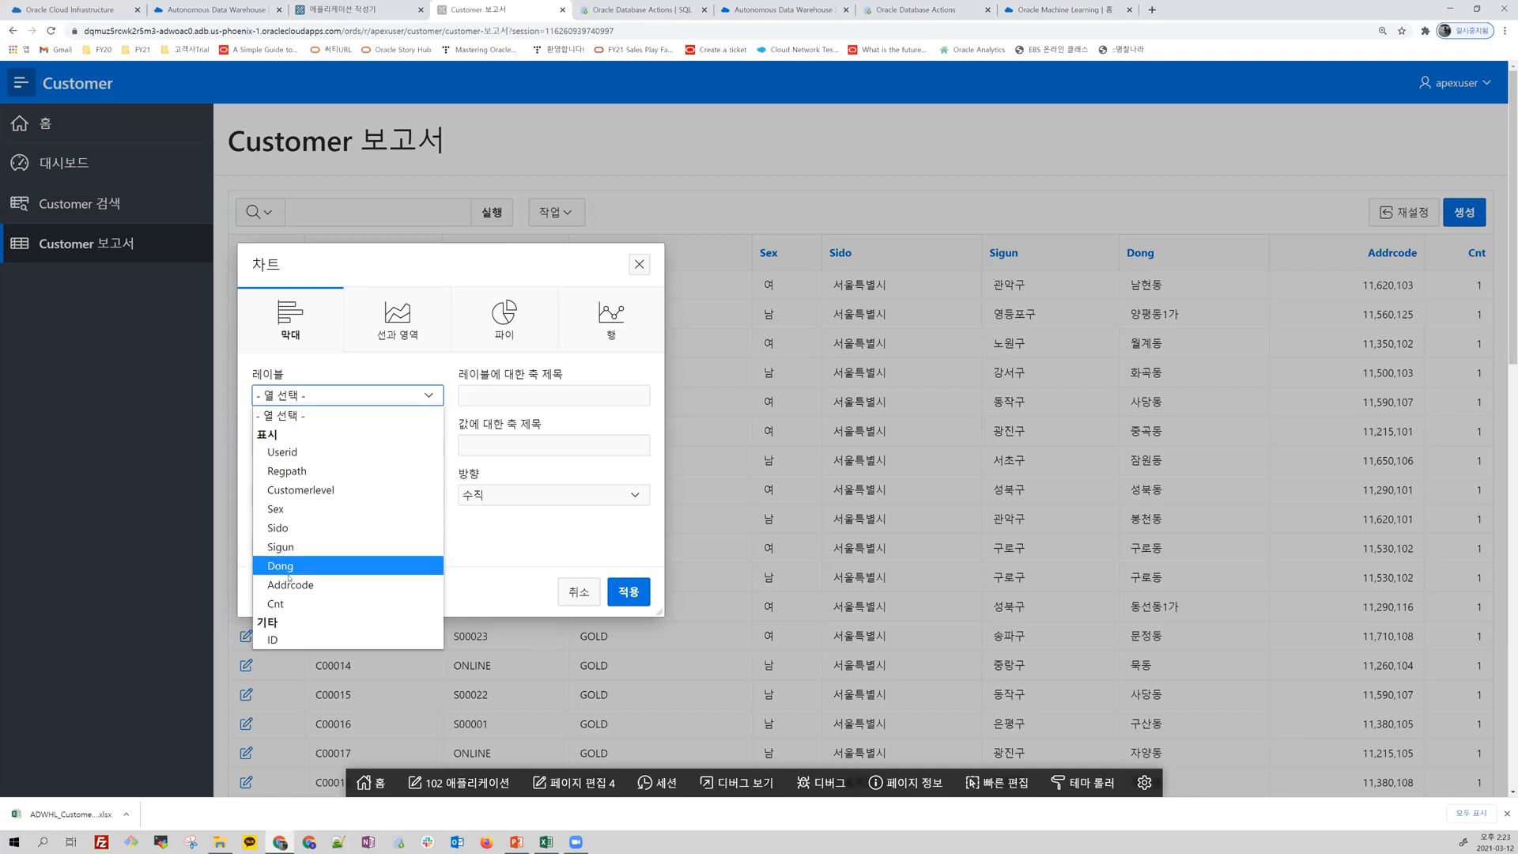
left_click(282, 509)
left_click(401, 448)
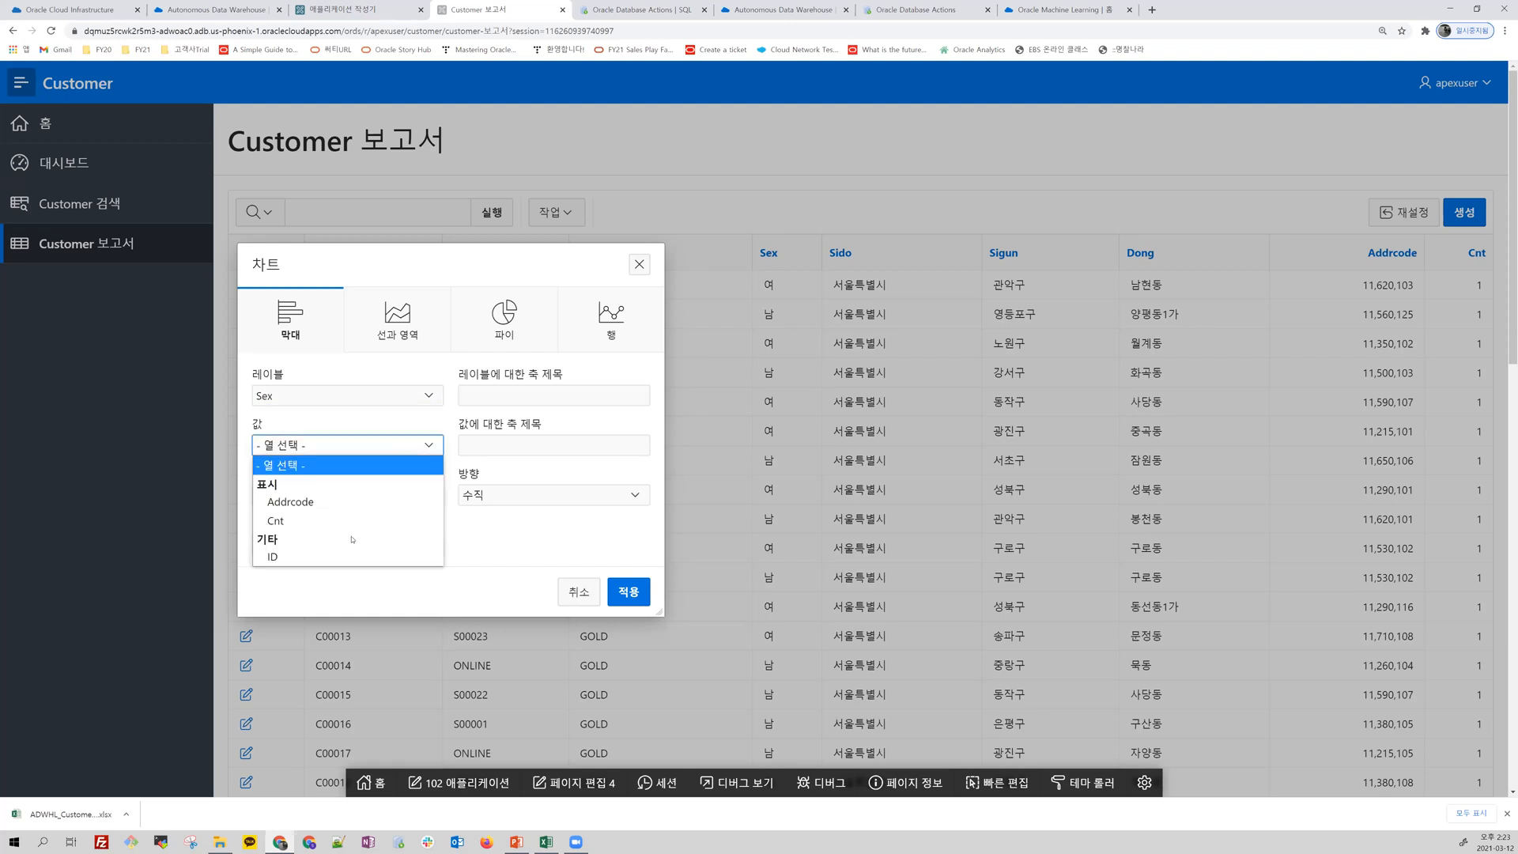
left_click(280, 524)
left_click(303, 502)
left_click(289, 539)
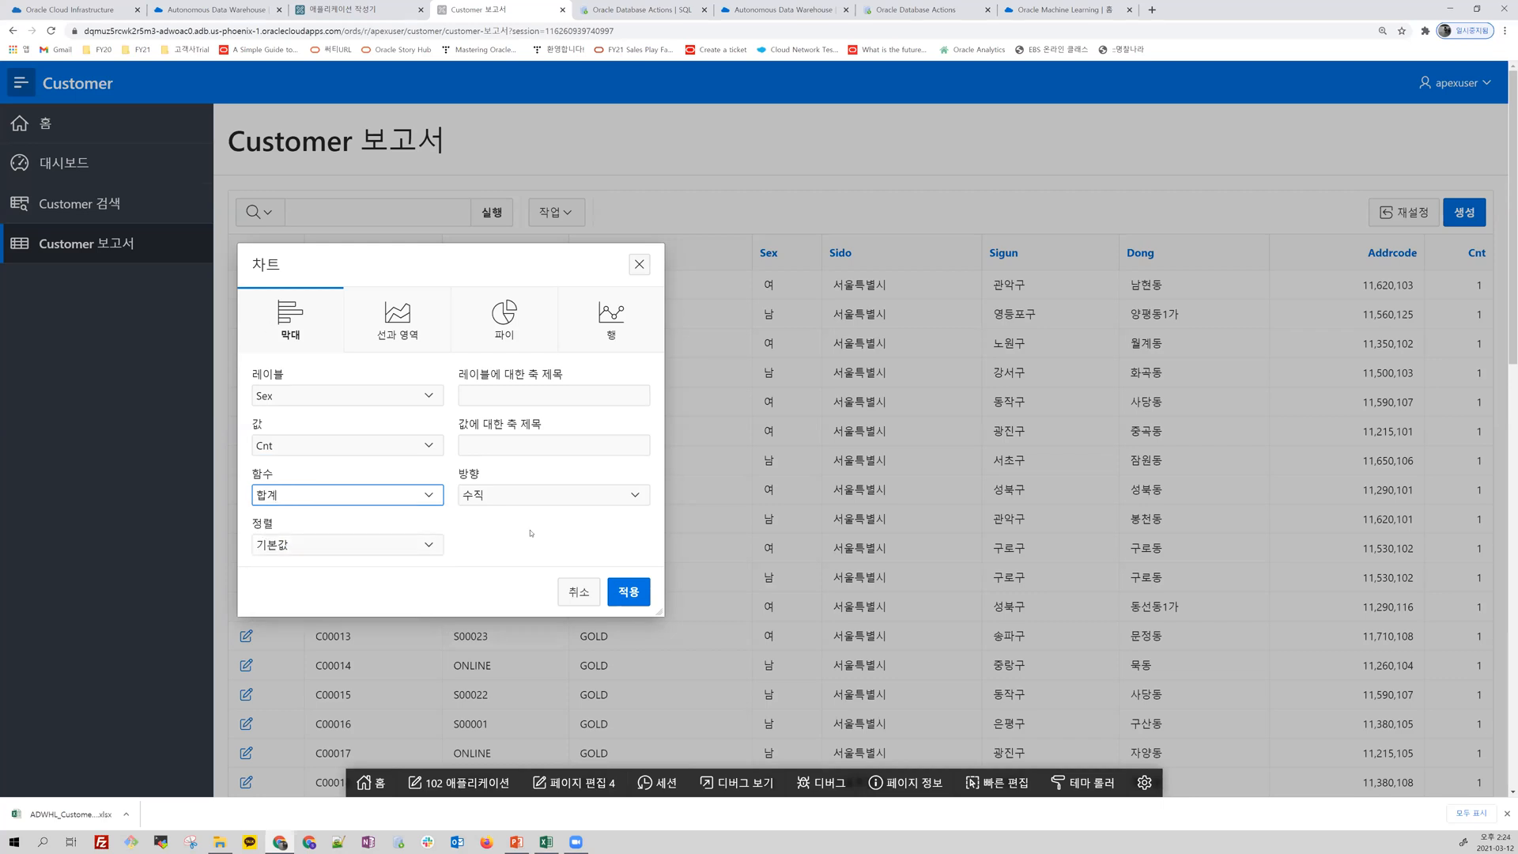
left_click(498, 328)
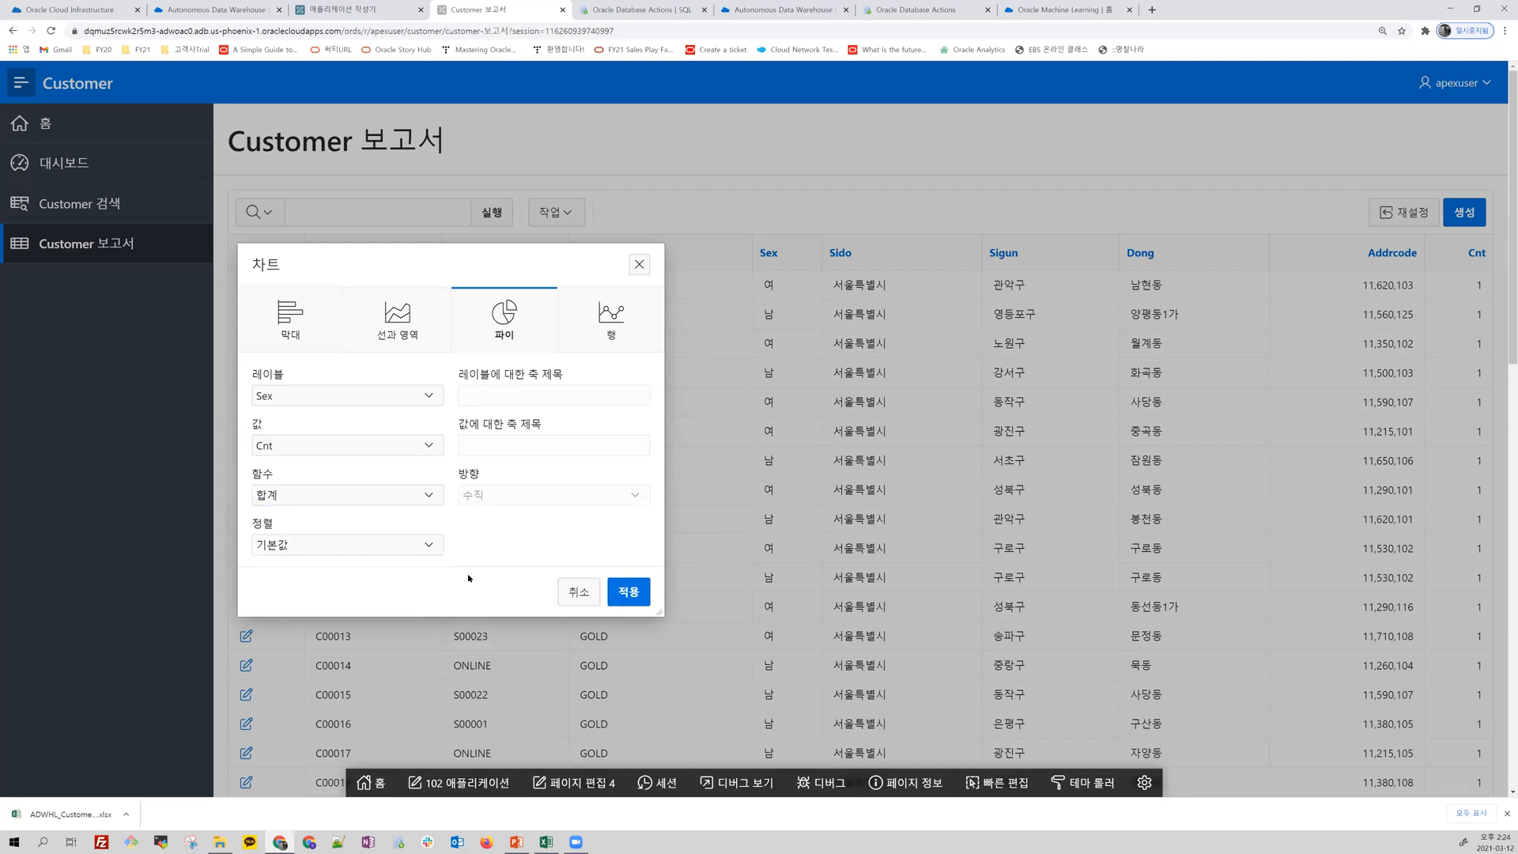
left_click(629, 592)
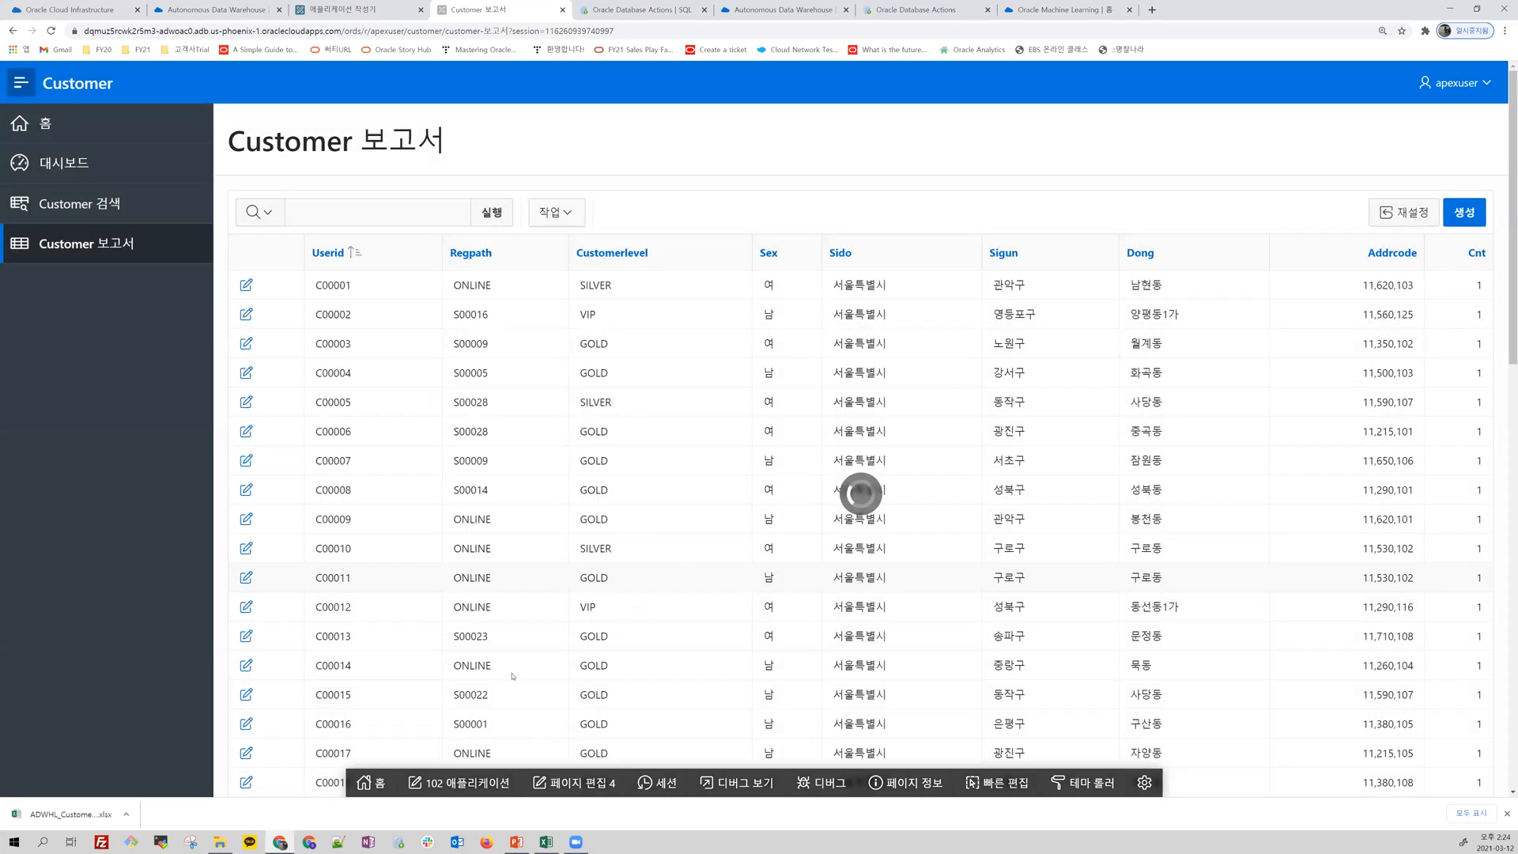
mouse_move(976, 526)
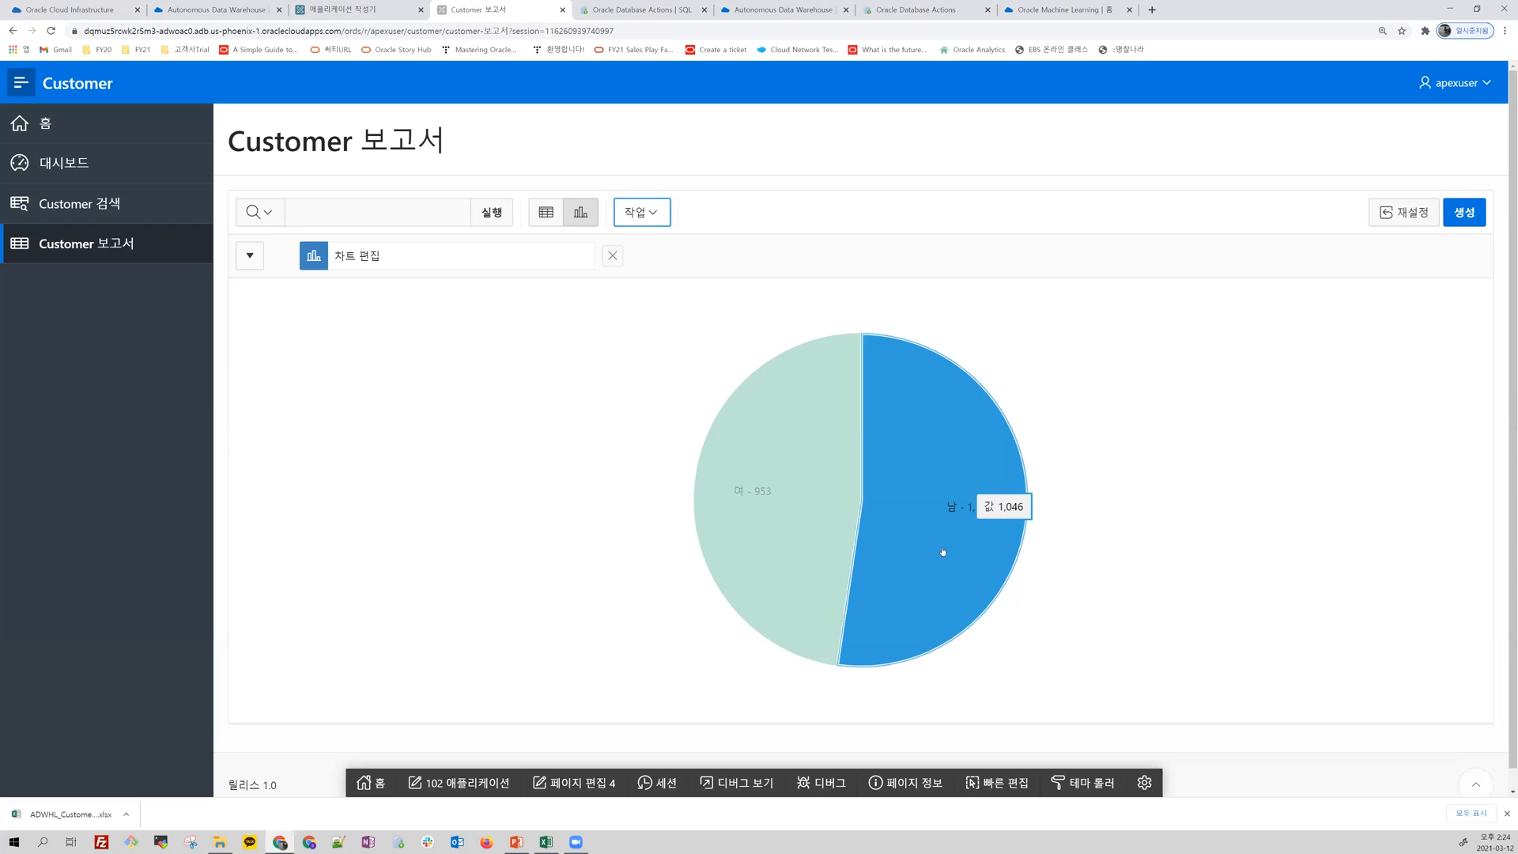
Step: Switch the report between its table and chart views and look over its available actions and format options
left_click(536, 215)
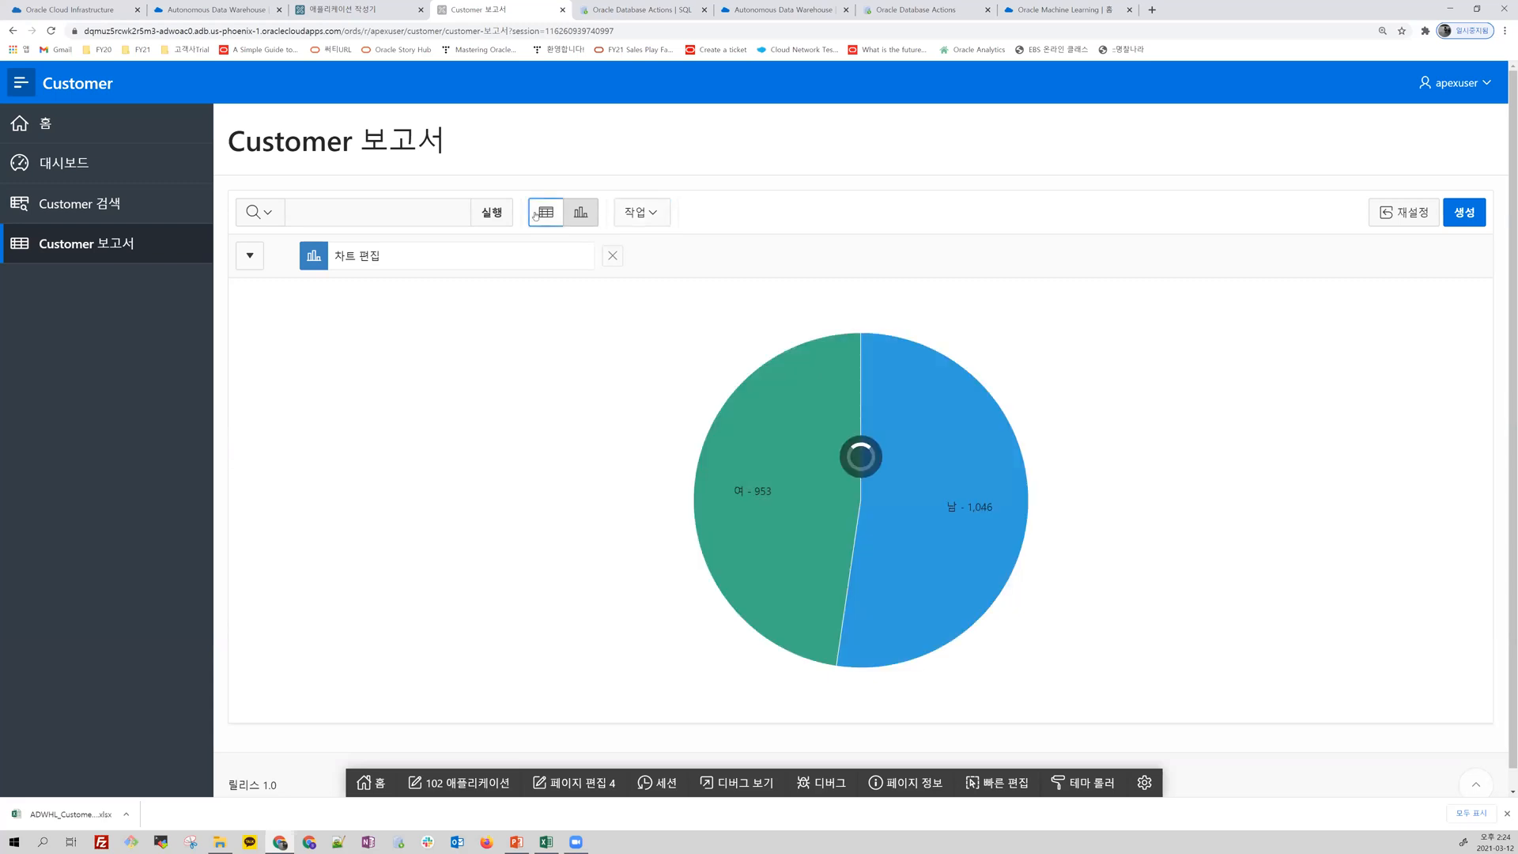
left_click(587, 213)
left_click(659, 219)
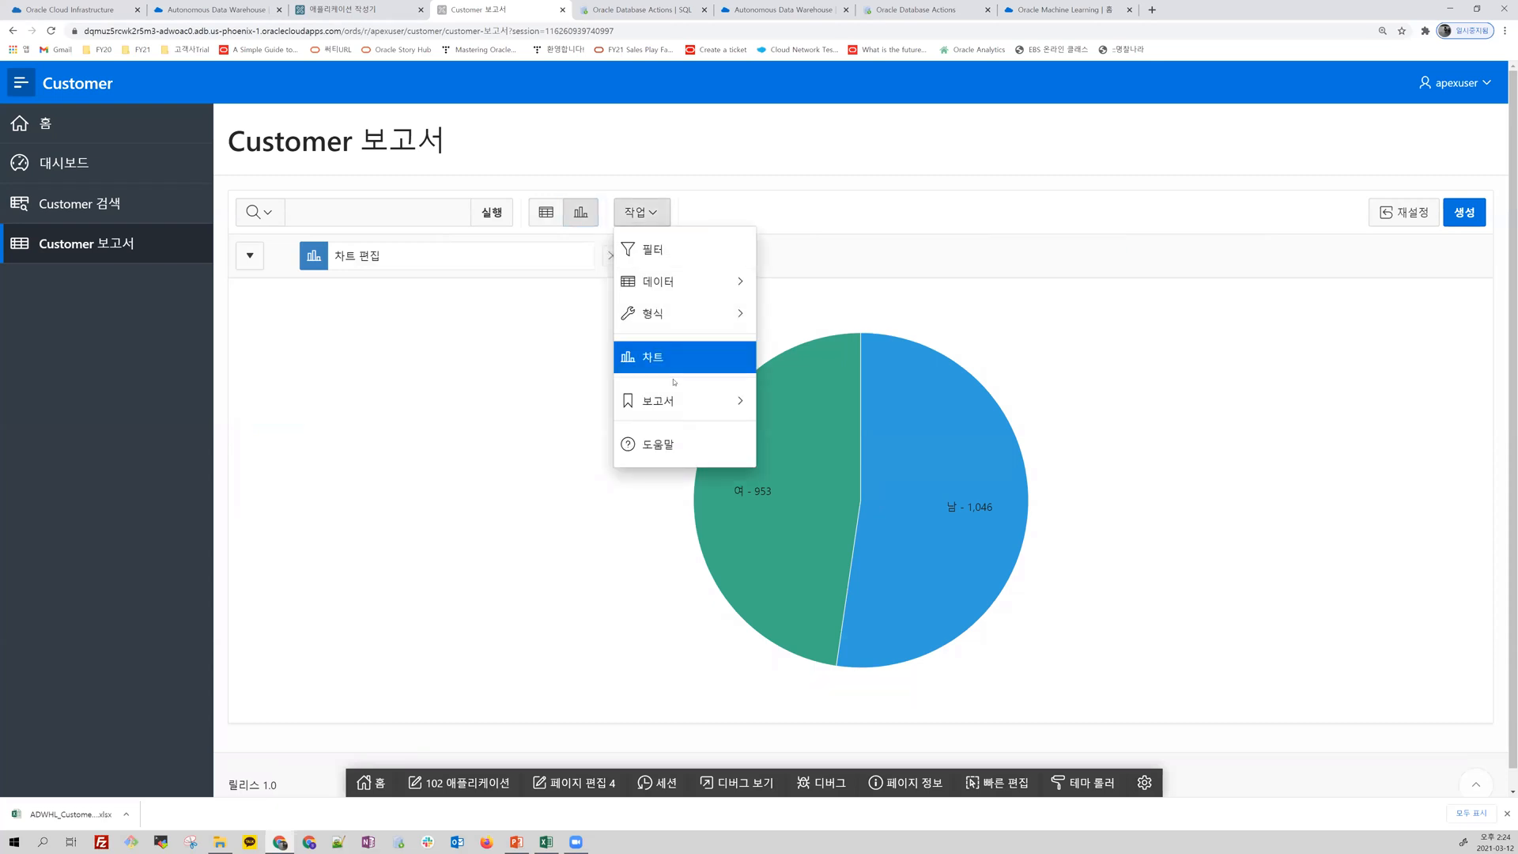
mouse_move(711, 313)
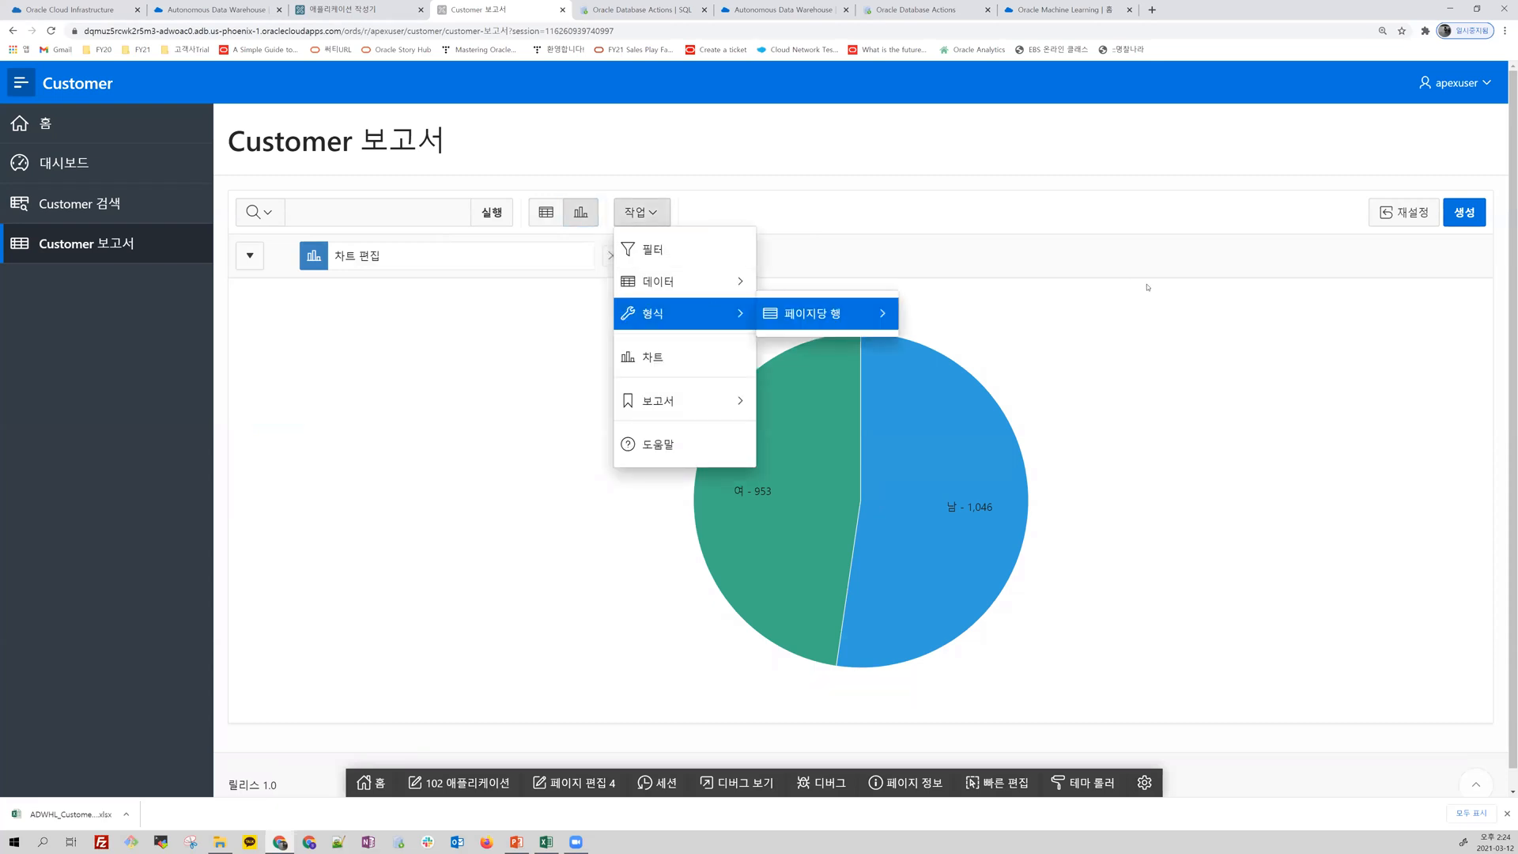
left_click(1155, 306)
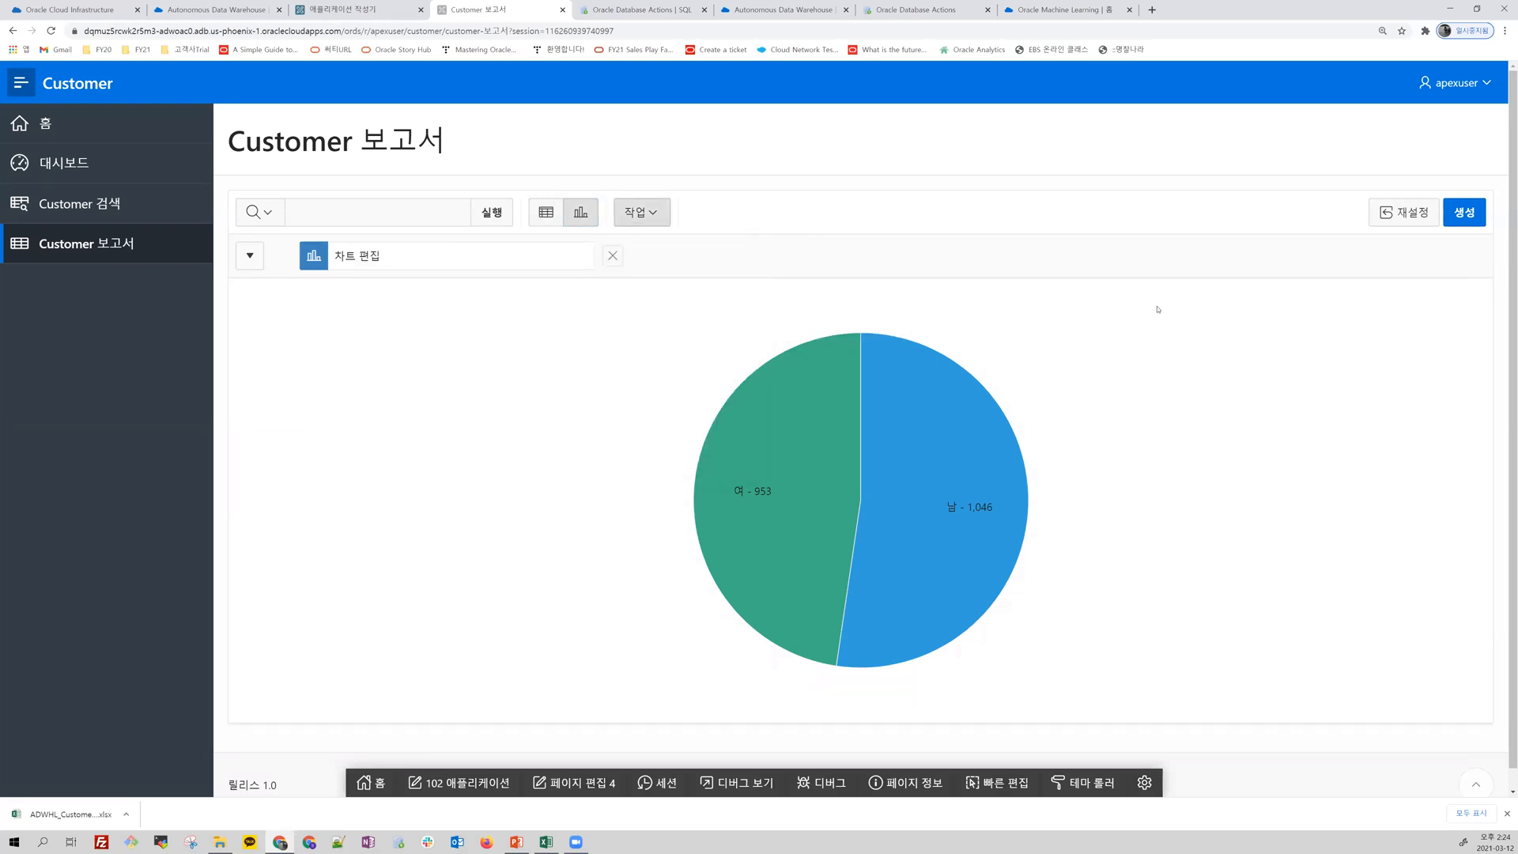
Step: Open the 대시보드 page in Page Designer and add a chart region between Regpath and Customerlevel
left_click(67, 163)
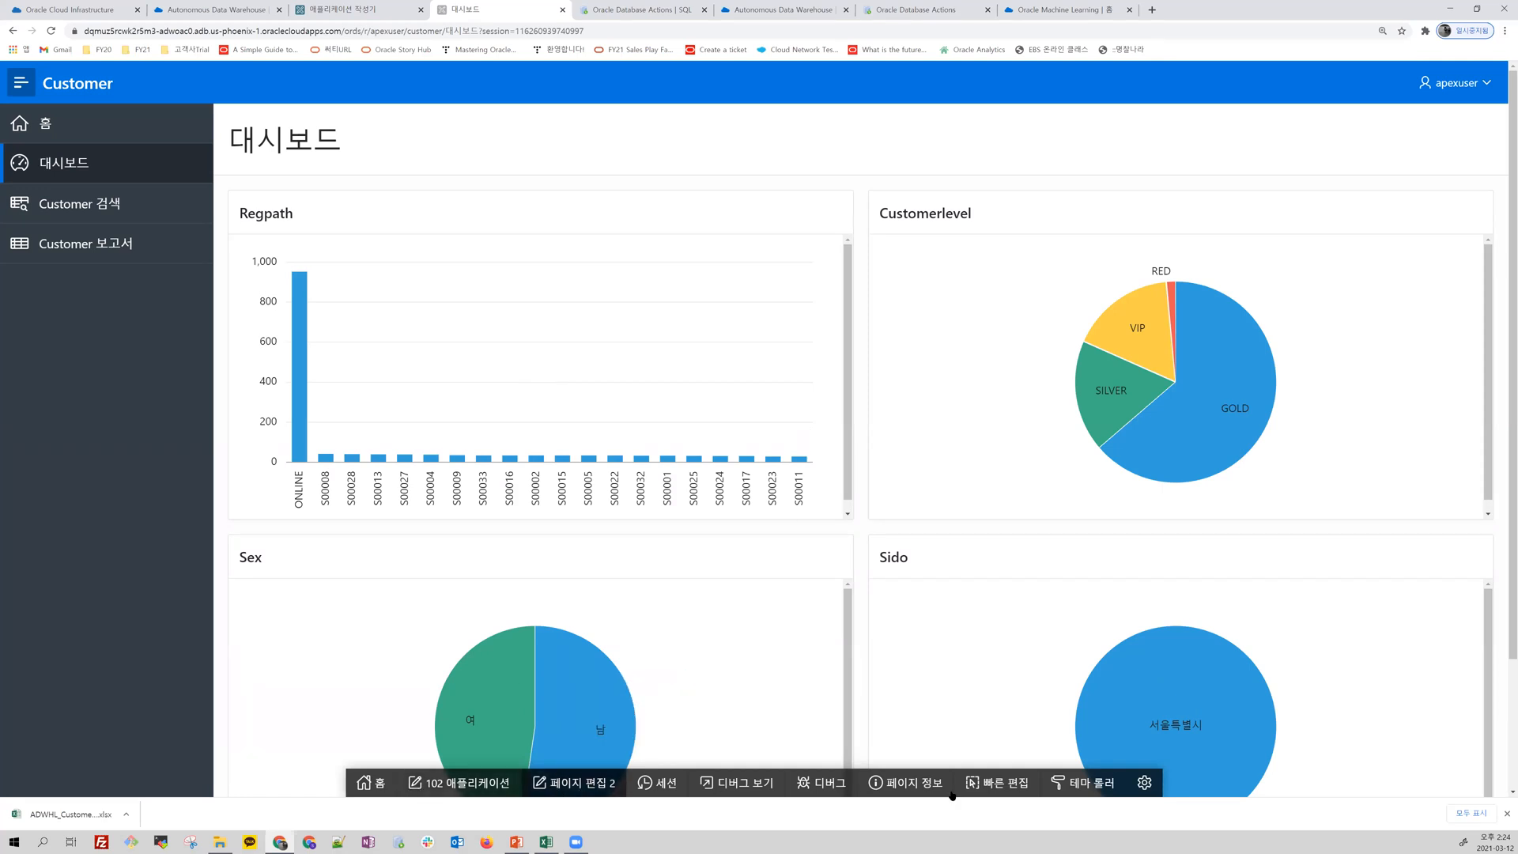
left_click(581, 785)
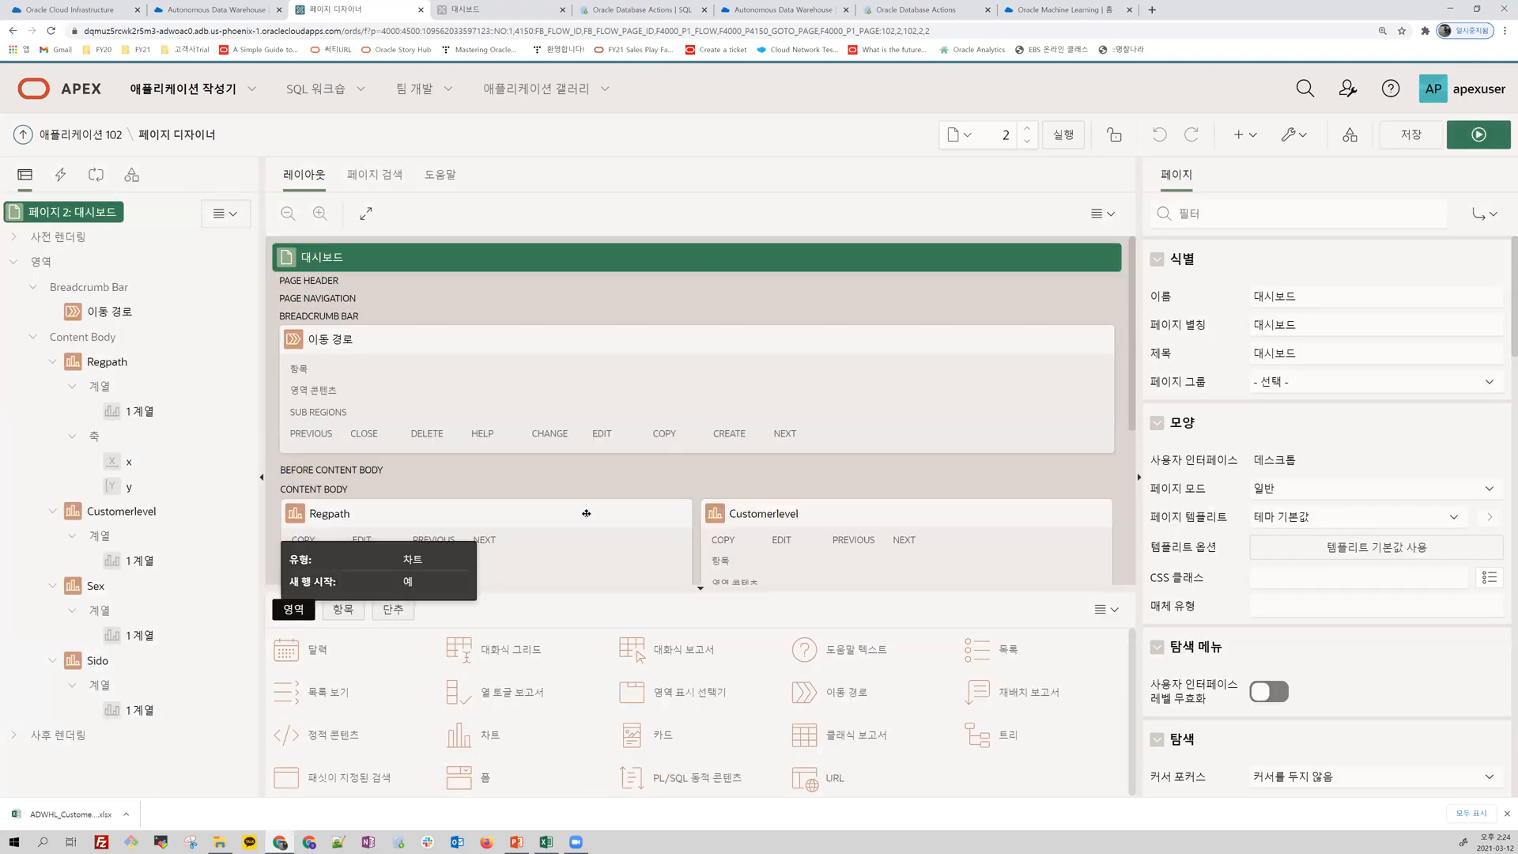
scroll(587, 506, "down", 2)
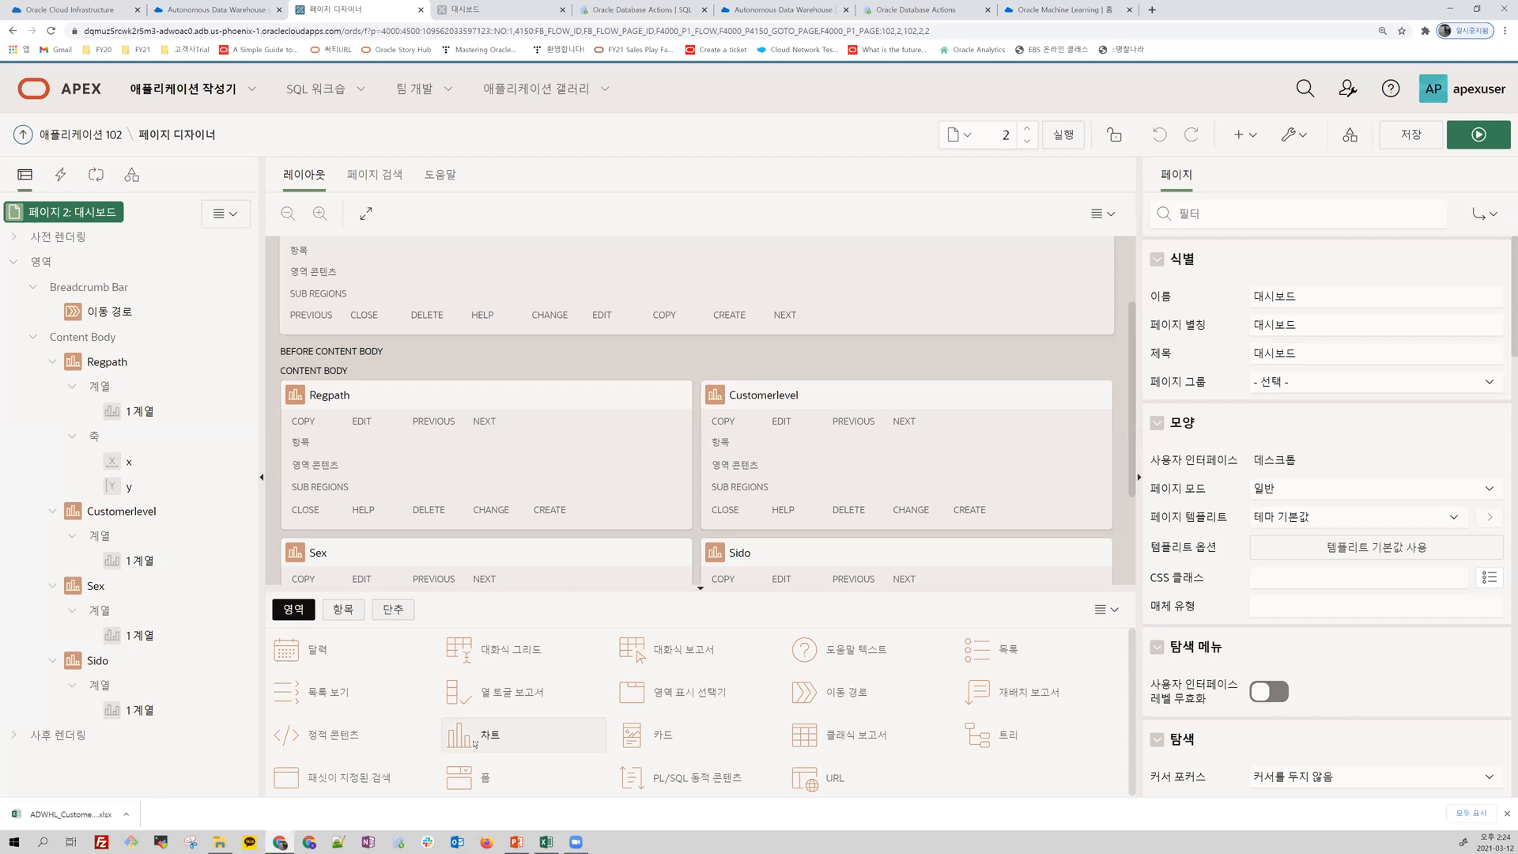
left_click_drag(518, 698, 704, 482)
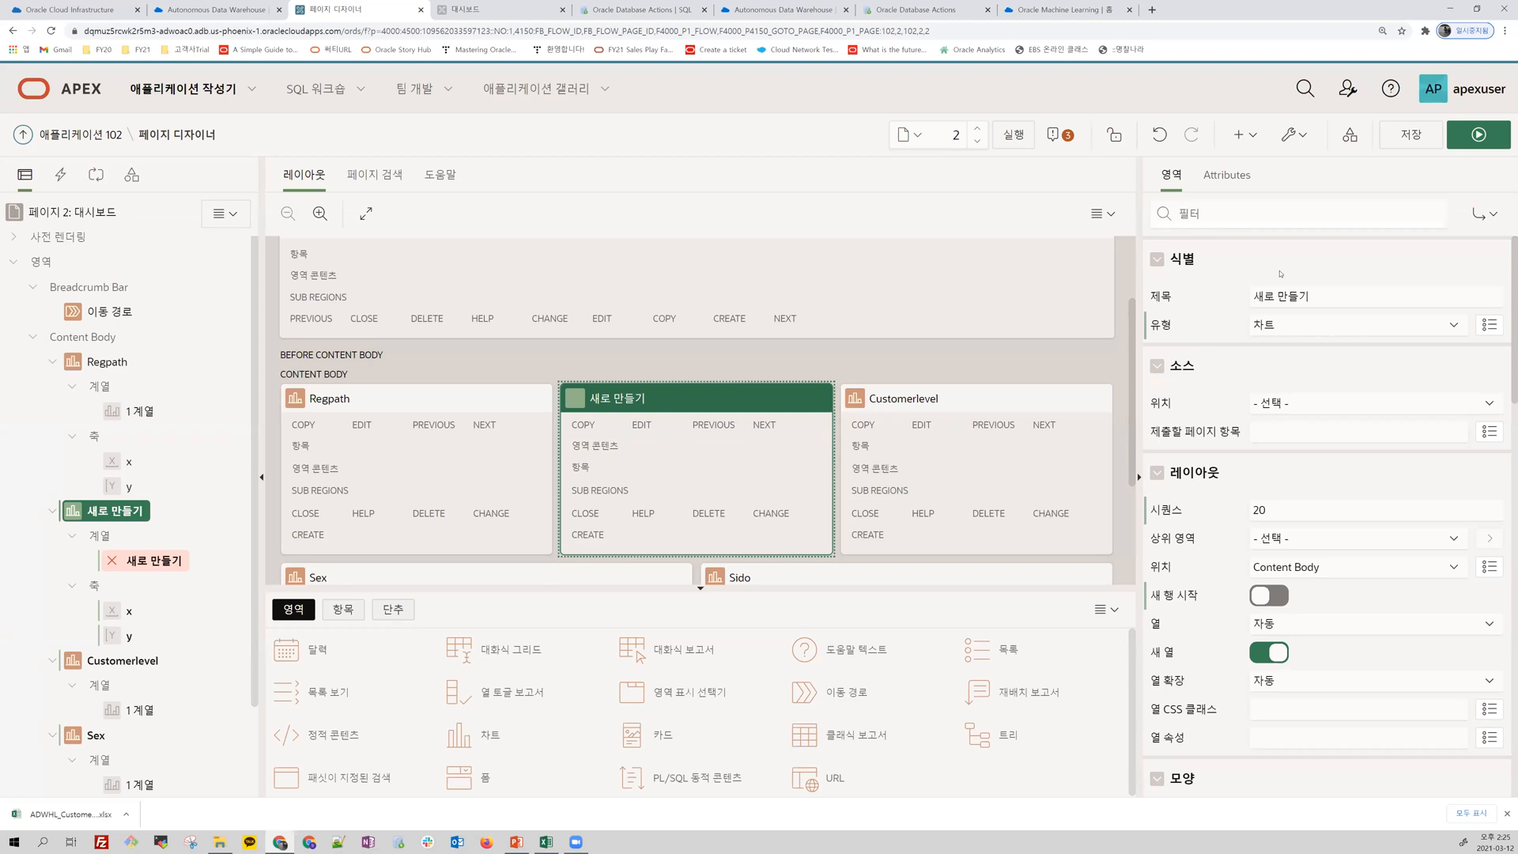
Step: Set the title of the new chart region to 온라인고객 등급조회
left_click(1238, 300)
key("ctrl+a")
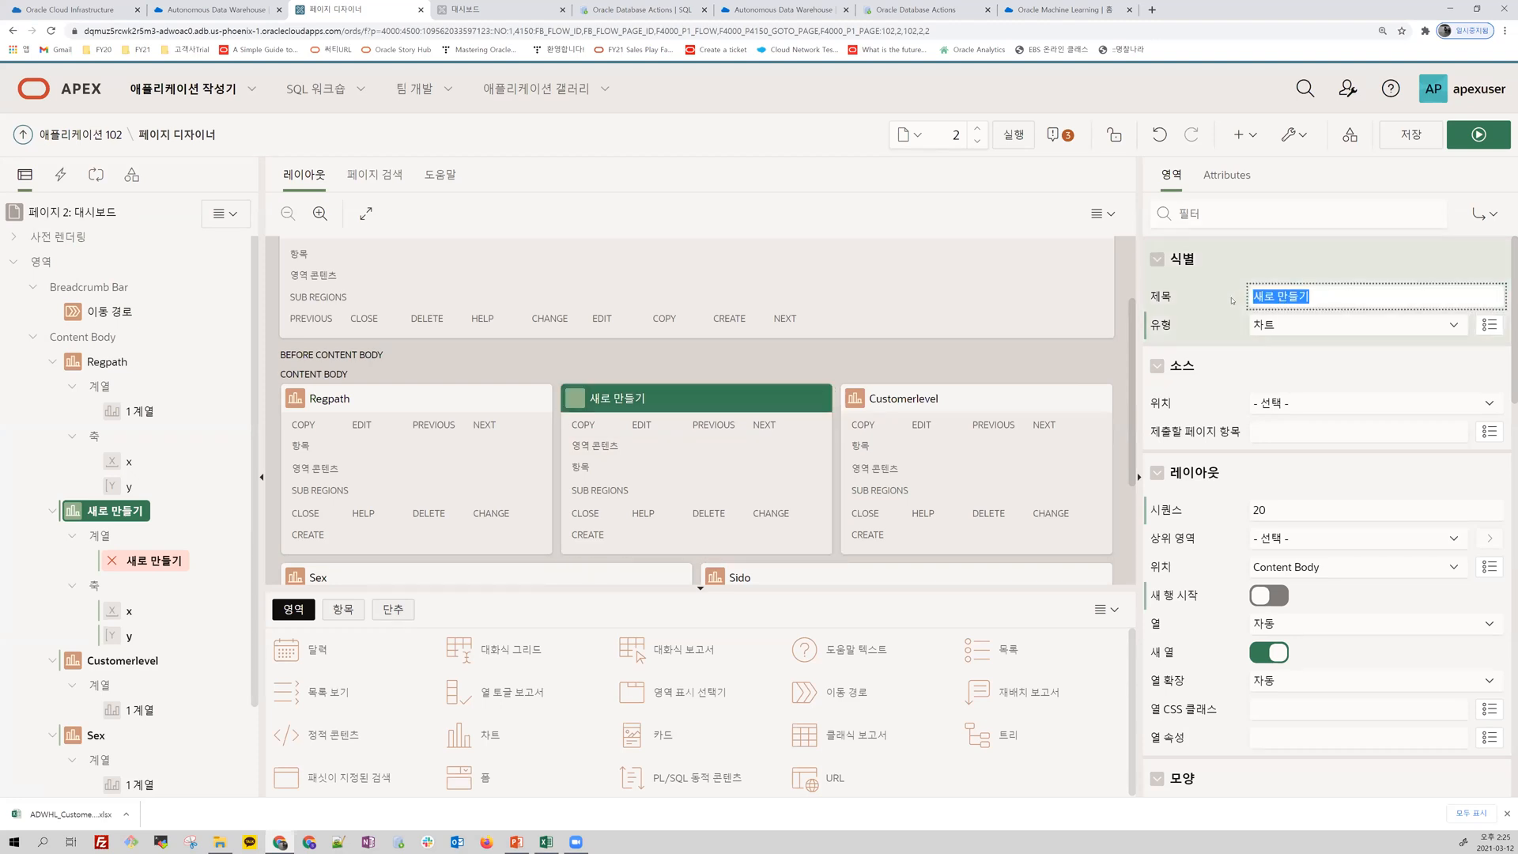
type("이")
type("라이")
type("고객 등급")
type("조")
type("회")
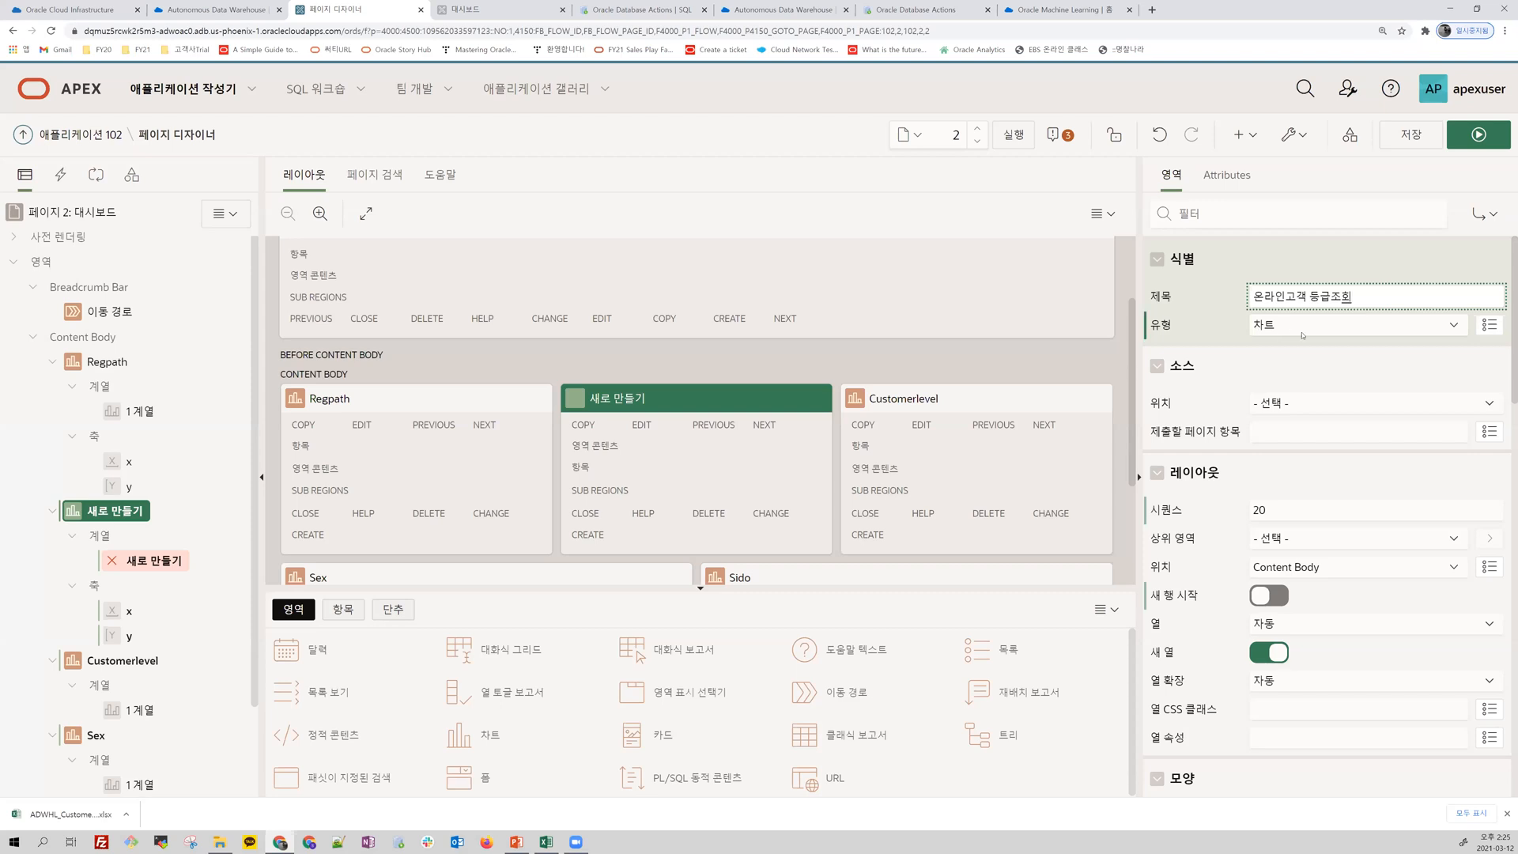
Step: Set the 온라인고객 등급조회 chart's type to 파이 and clear its height value
left_click(1226, 175)
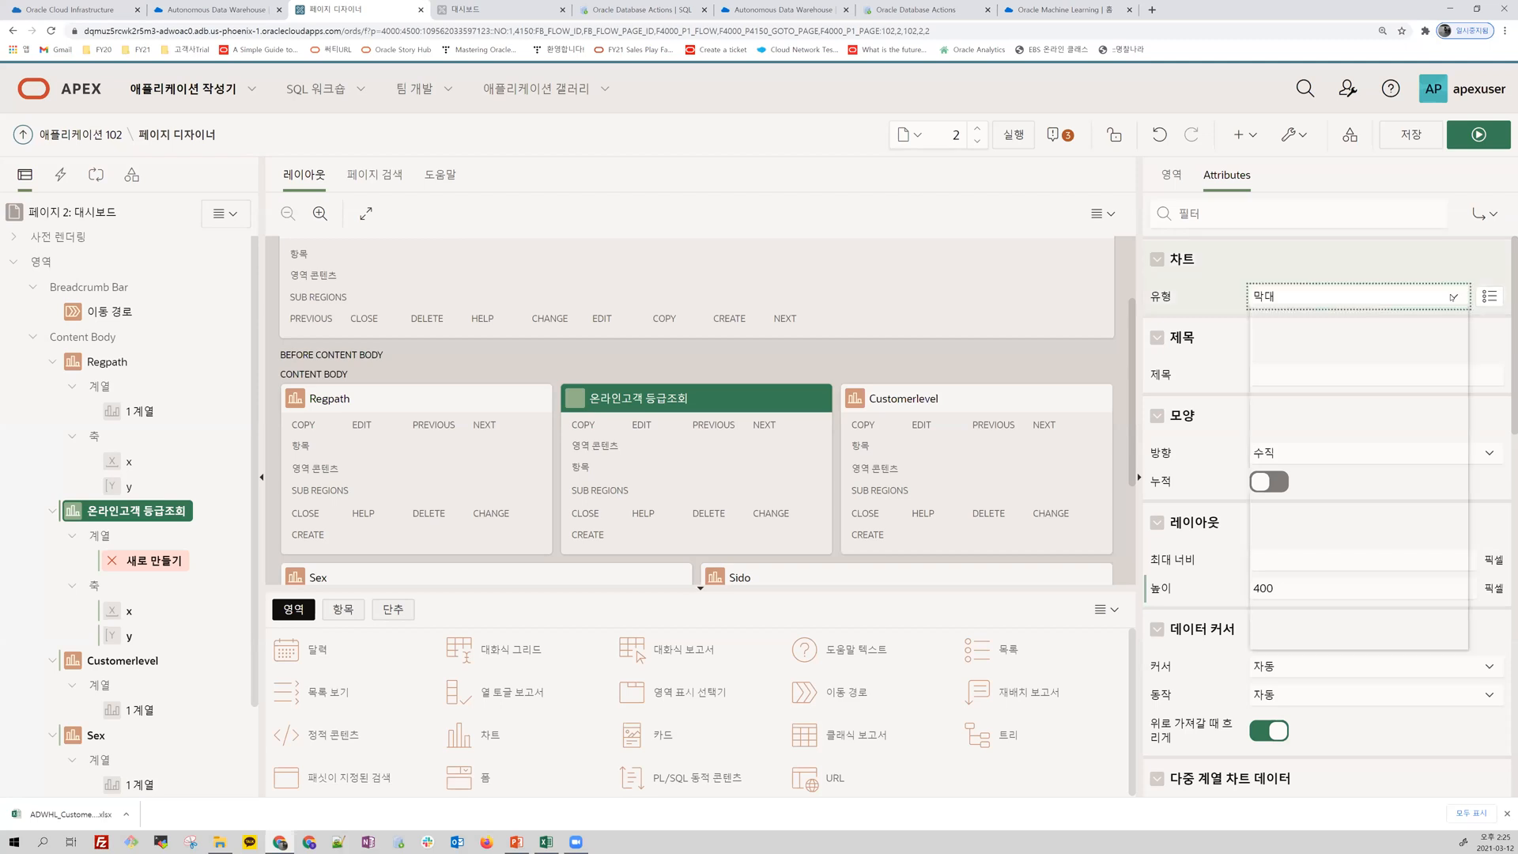
left_click(1375, 296)
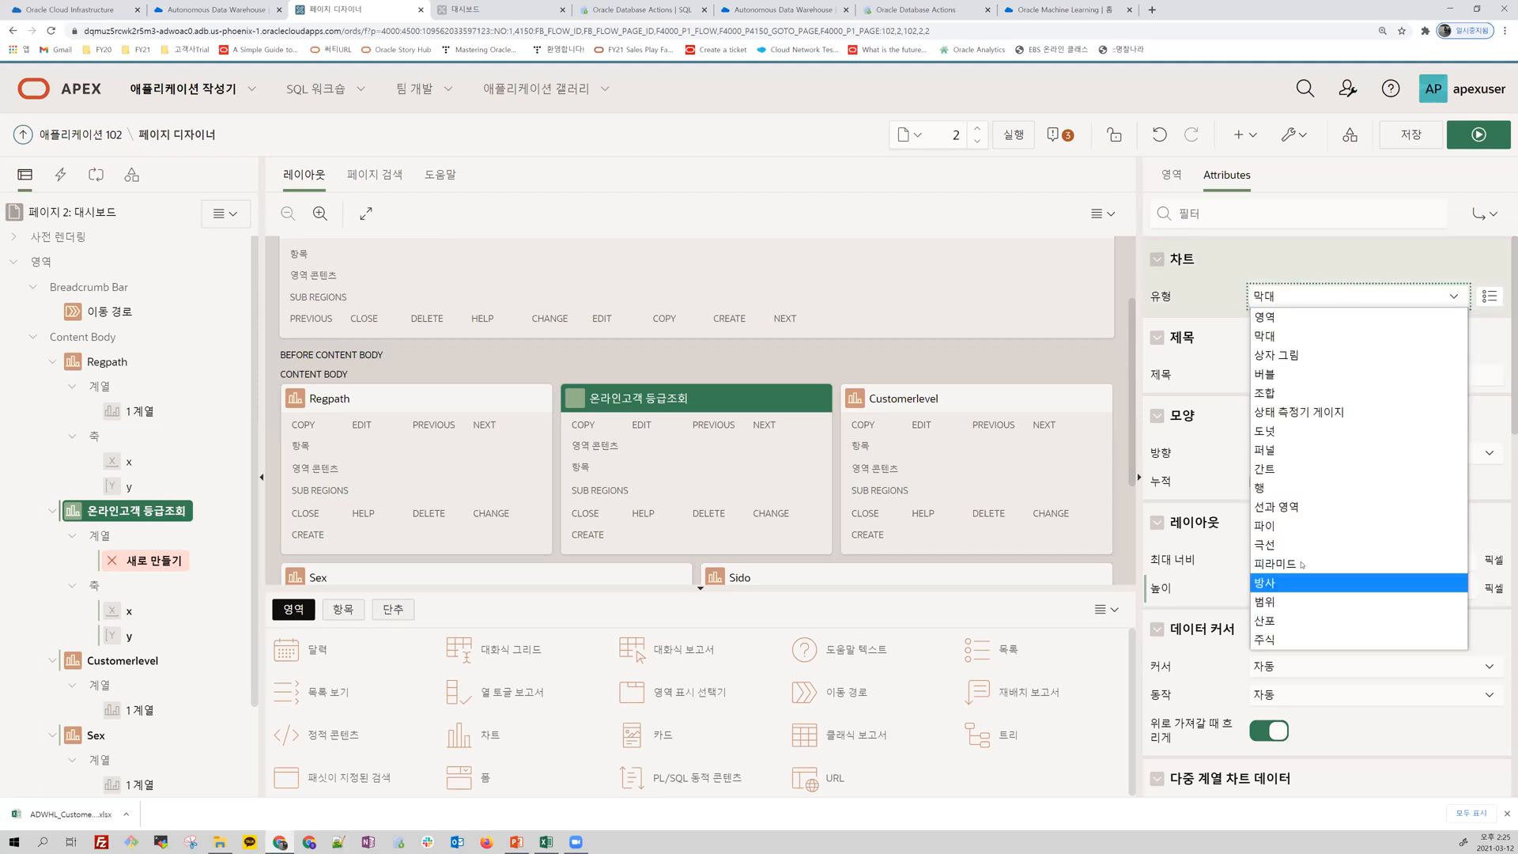
left_click(1301, 527)
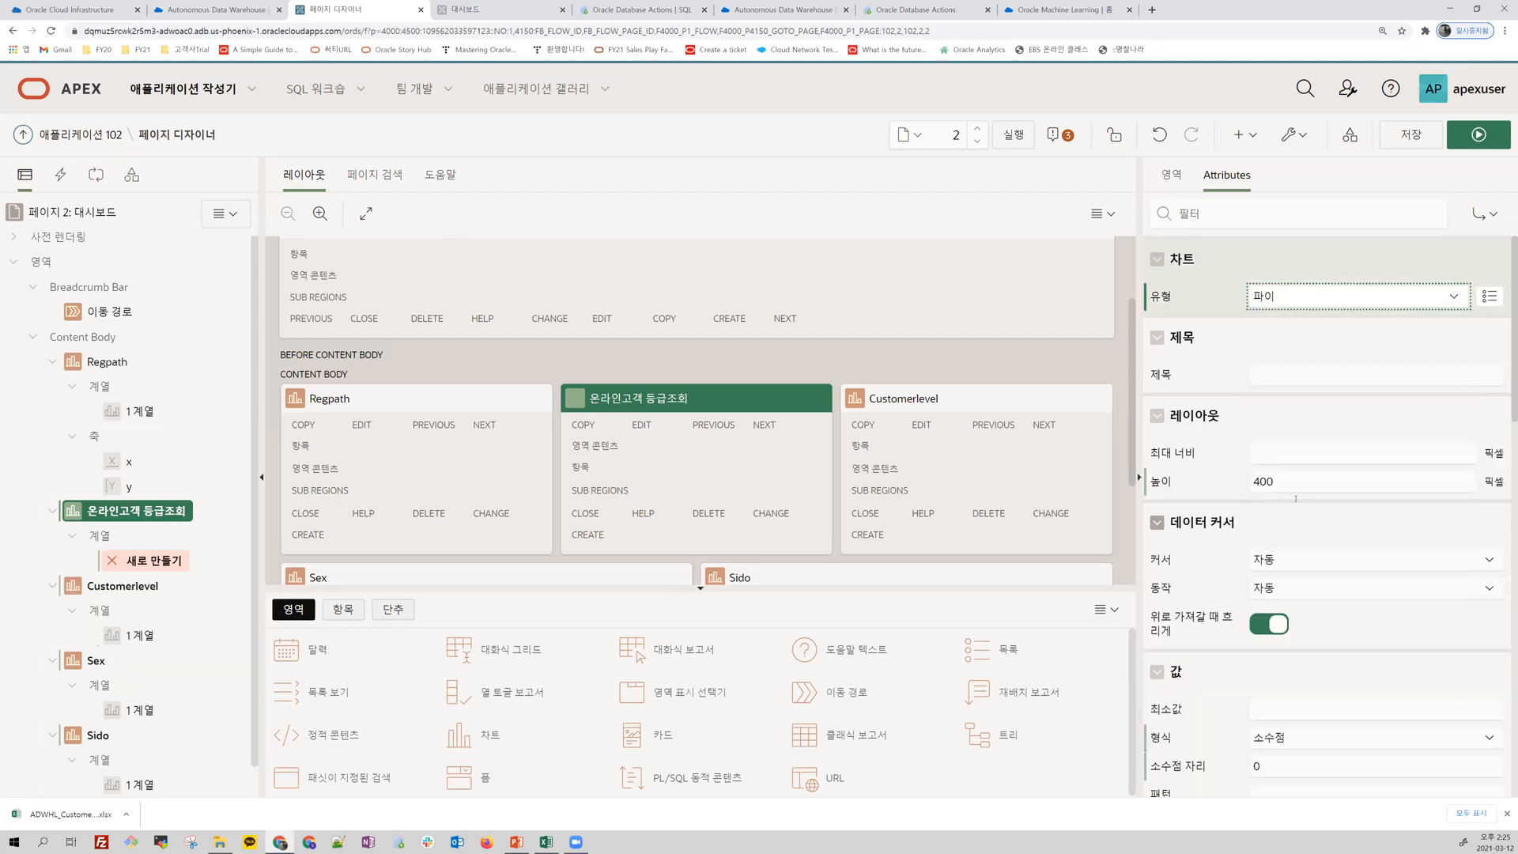
left_click(1207, 493)
key("BackSpace")
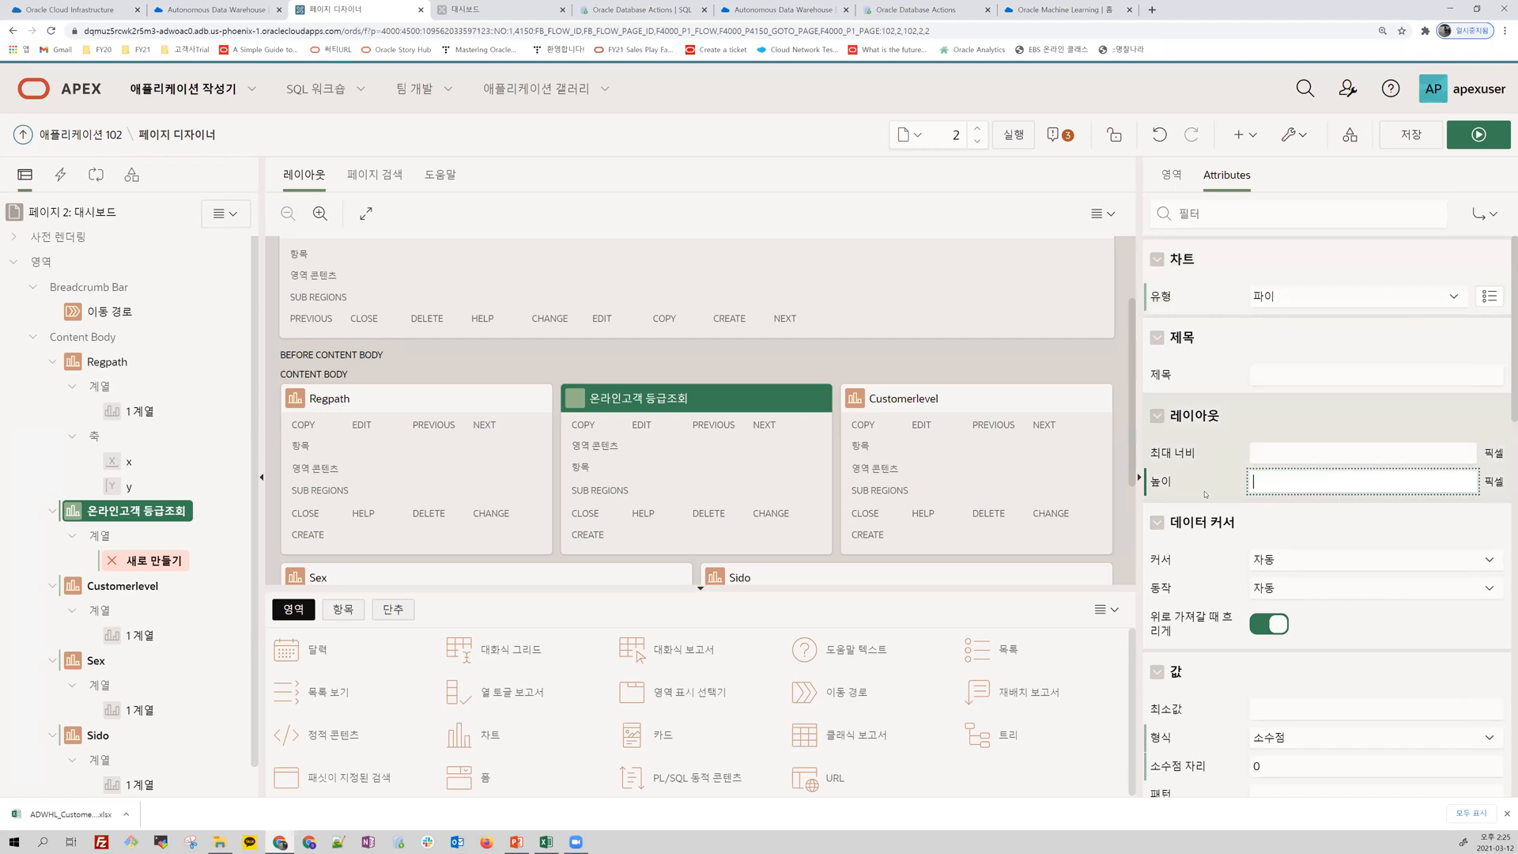
left_click(1251, 454)
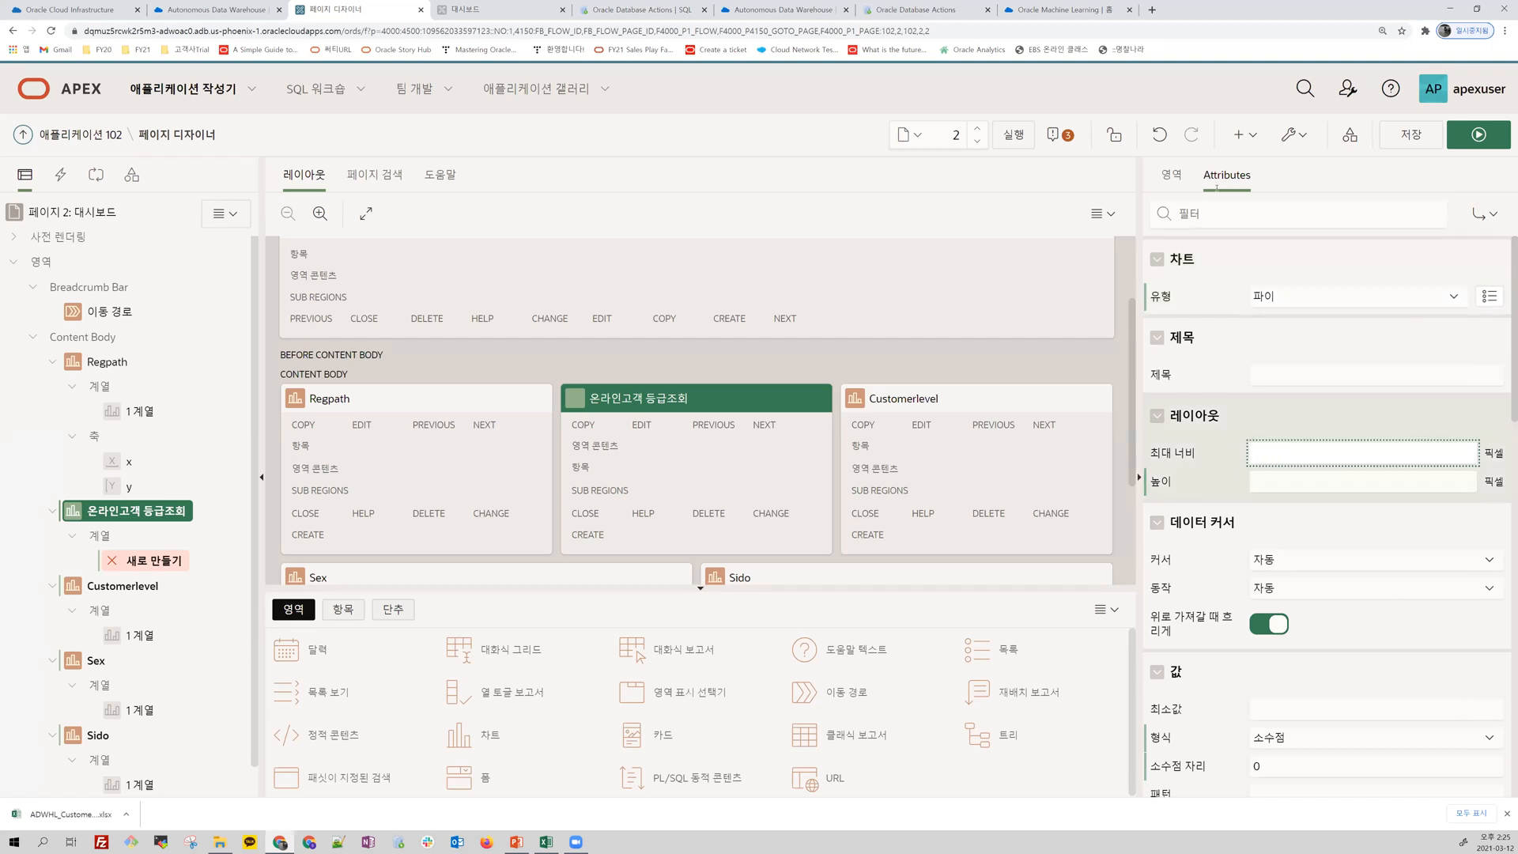
Step: Set the source table of the 온라인고객 등급조회 chart's new series to CUSTOMER
left_click(1169, 175)
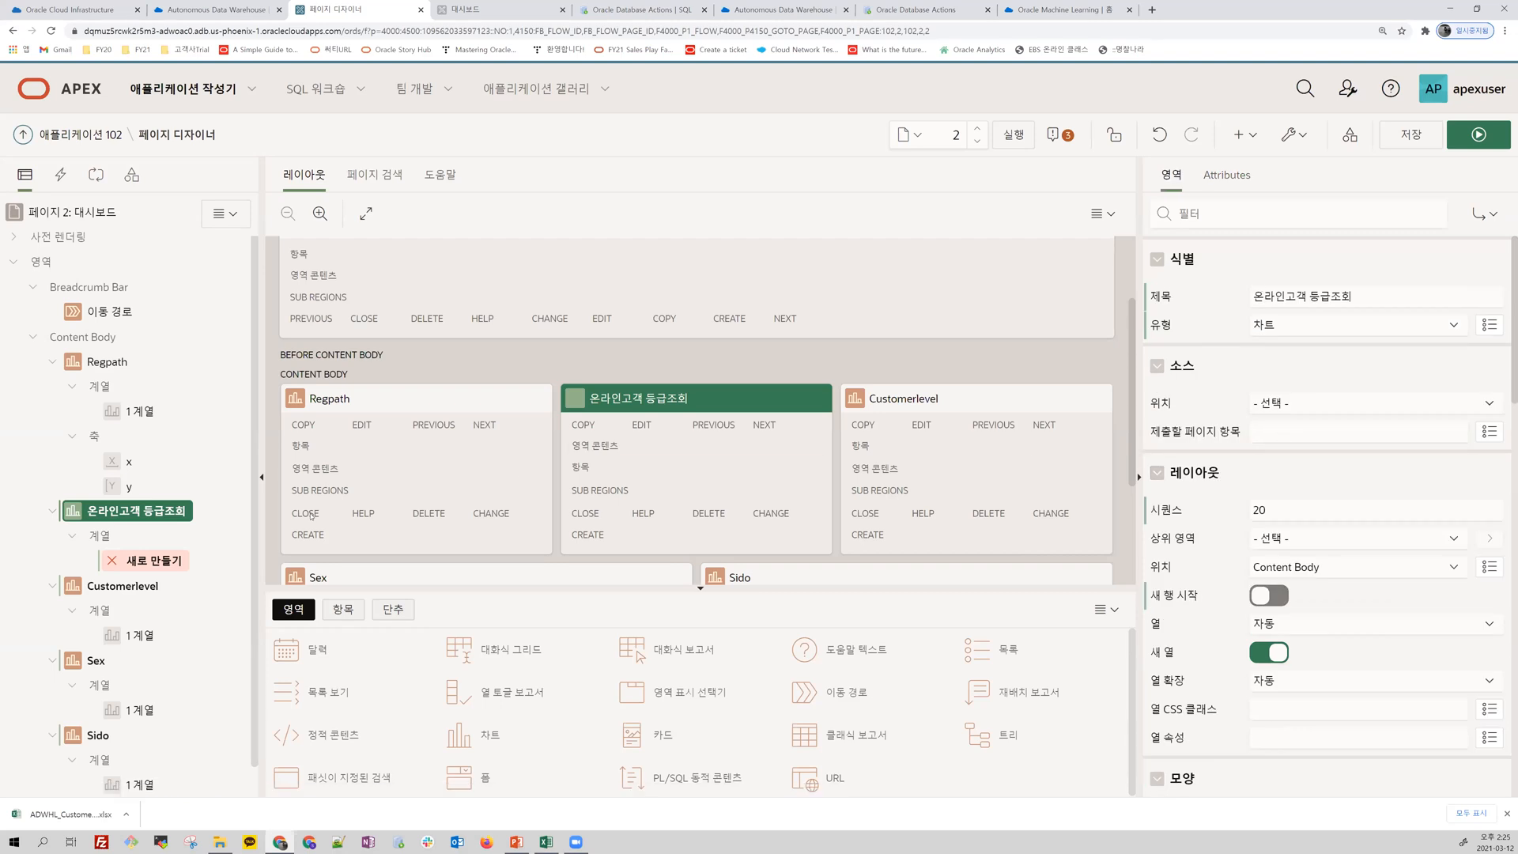
left_click(132, 560)
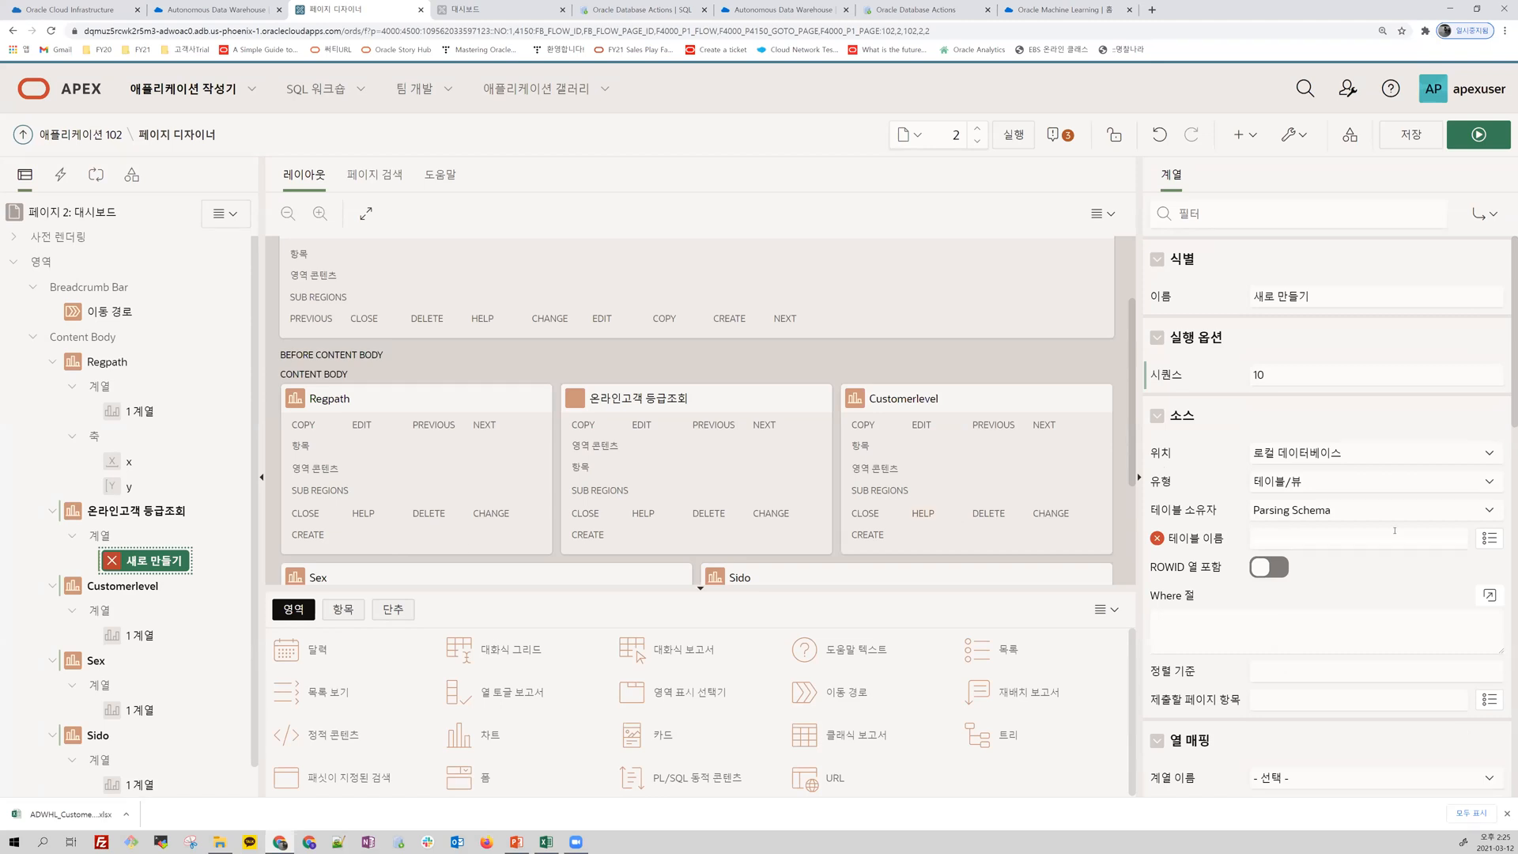
left_click(136, 510)
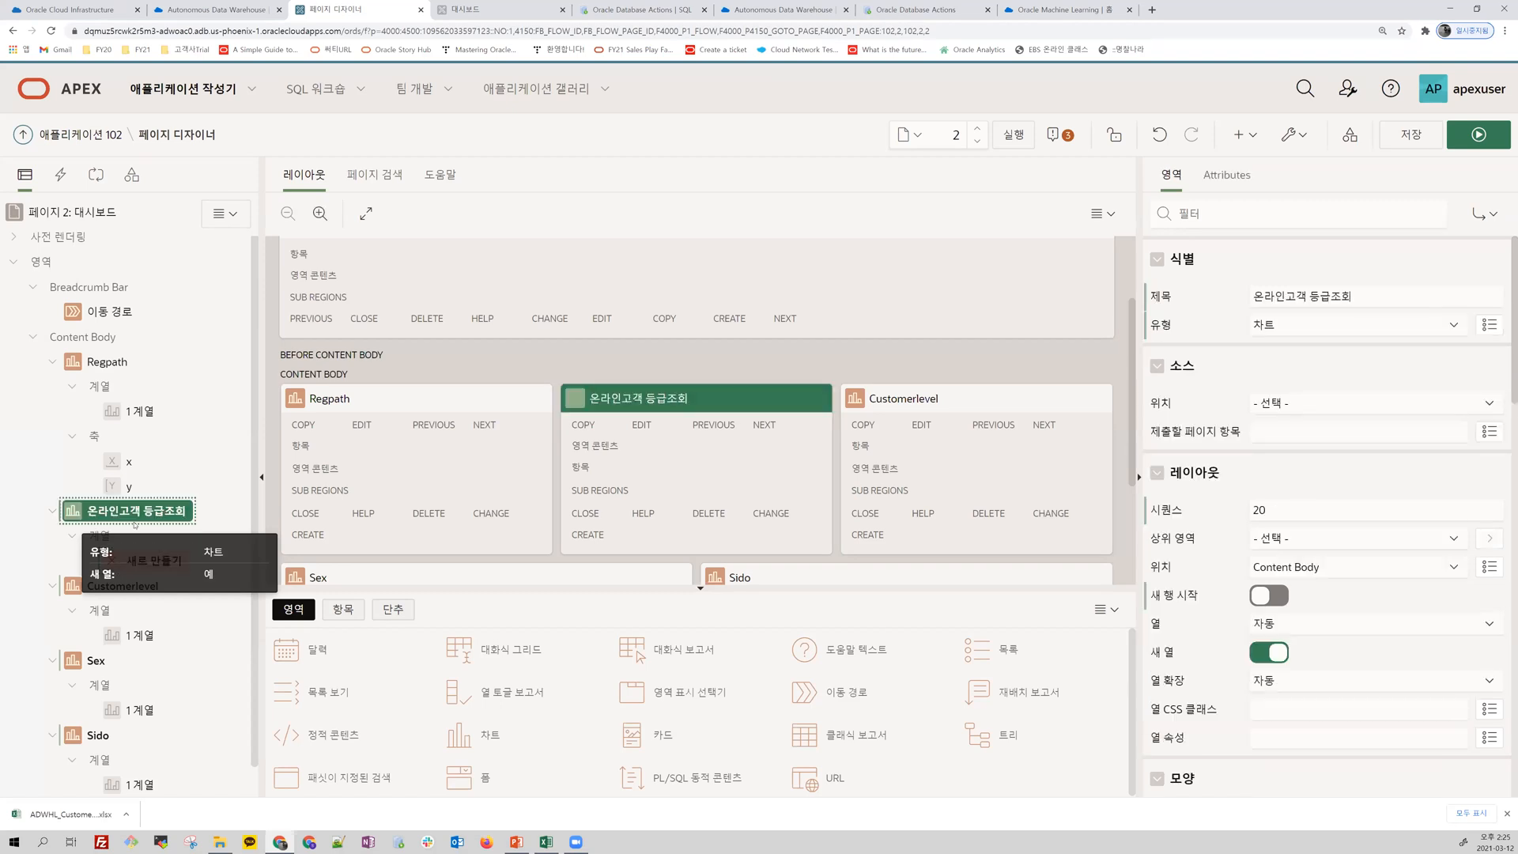
left_click(157, 563)
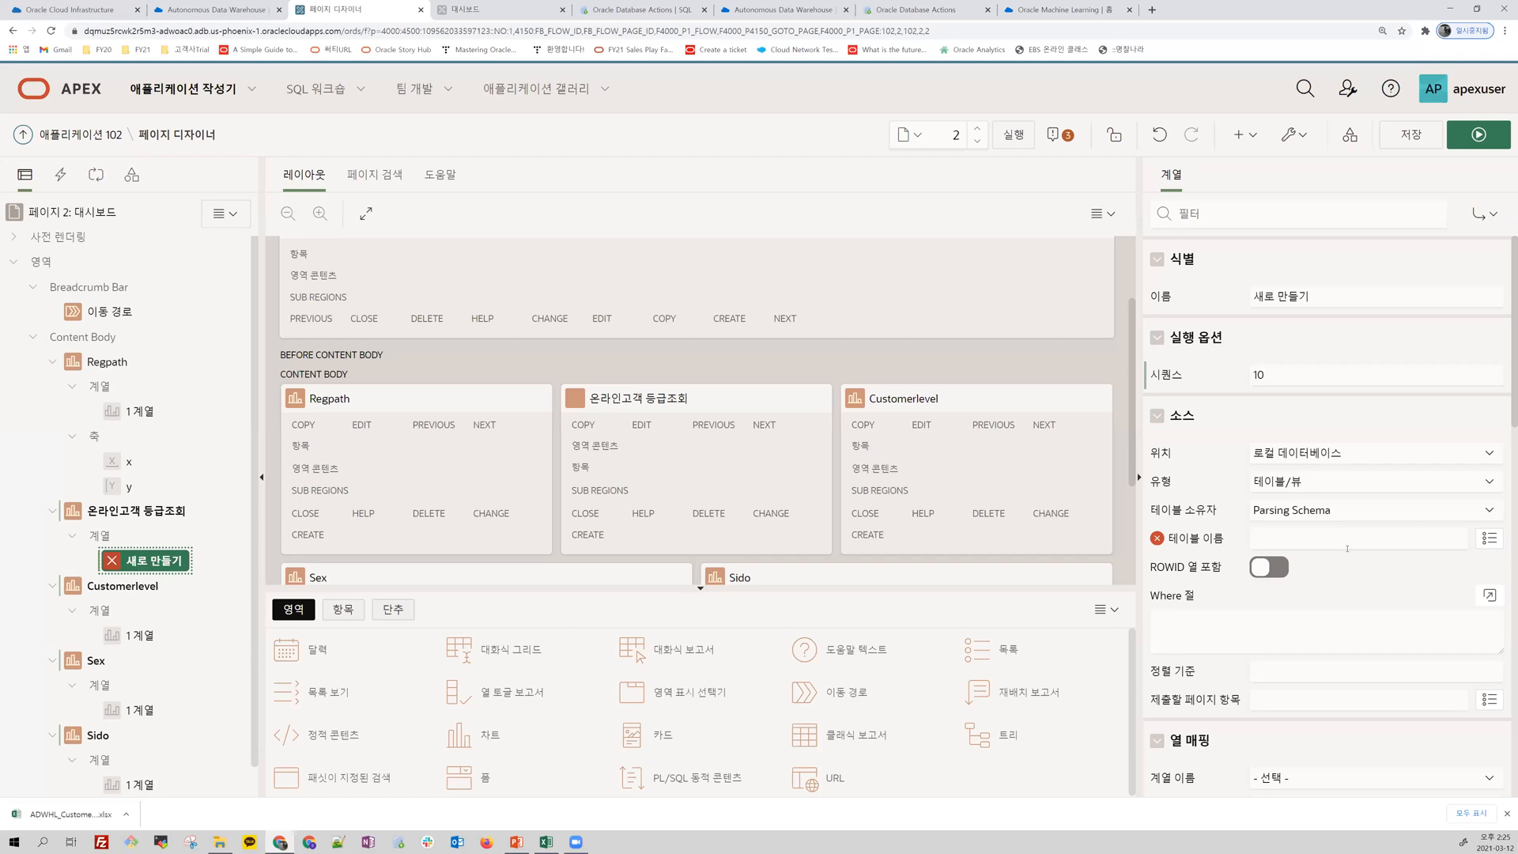
left_click(1489, 537)
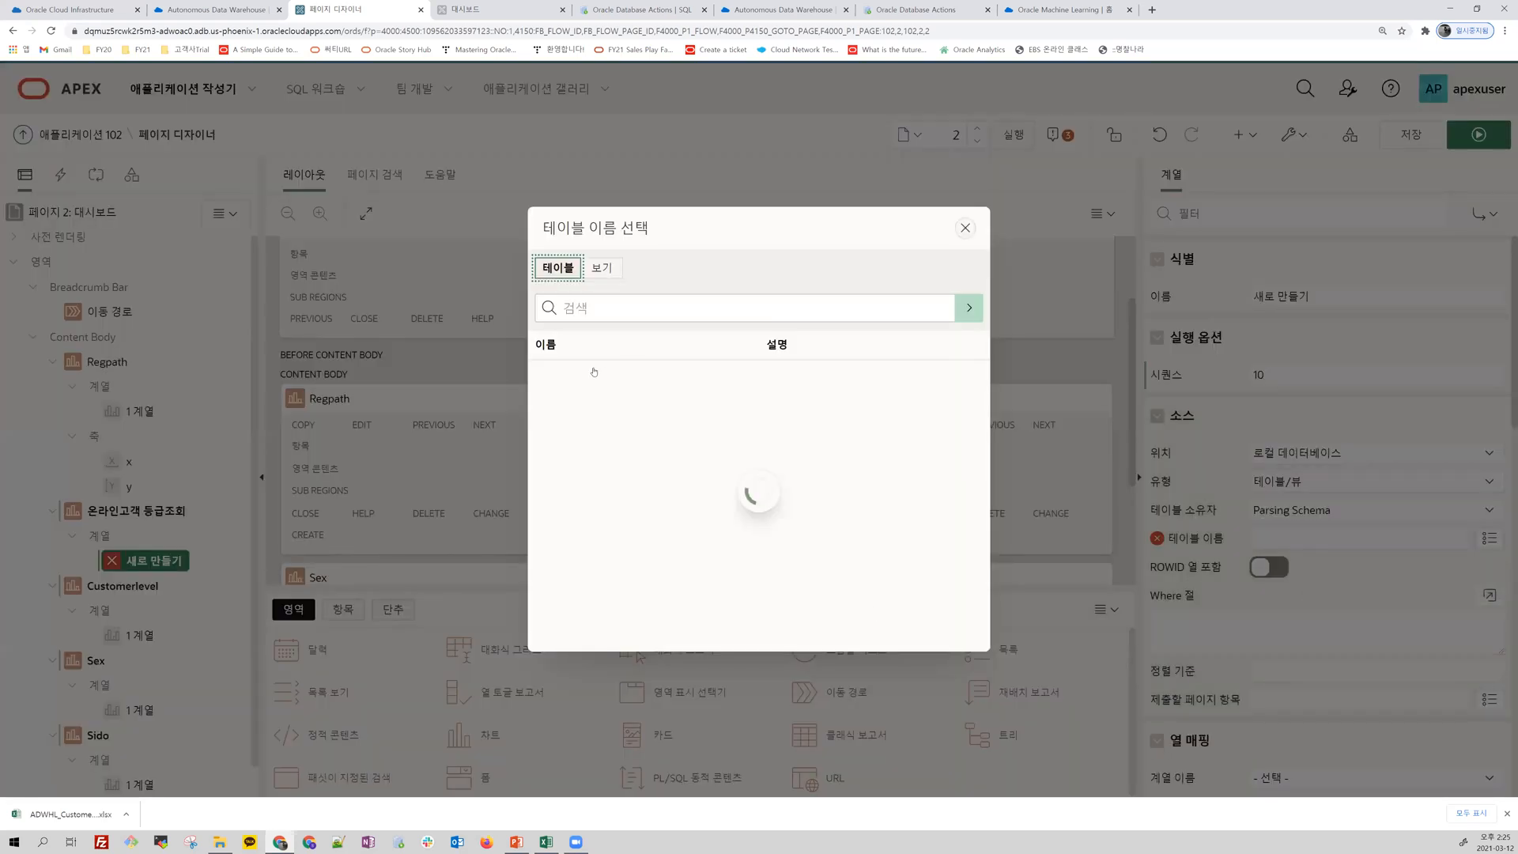
left_click(568, 403)
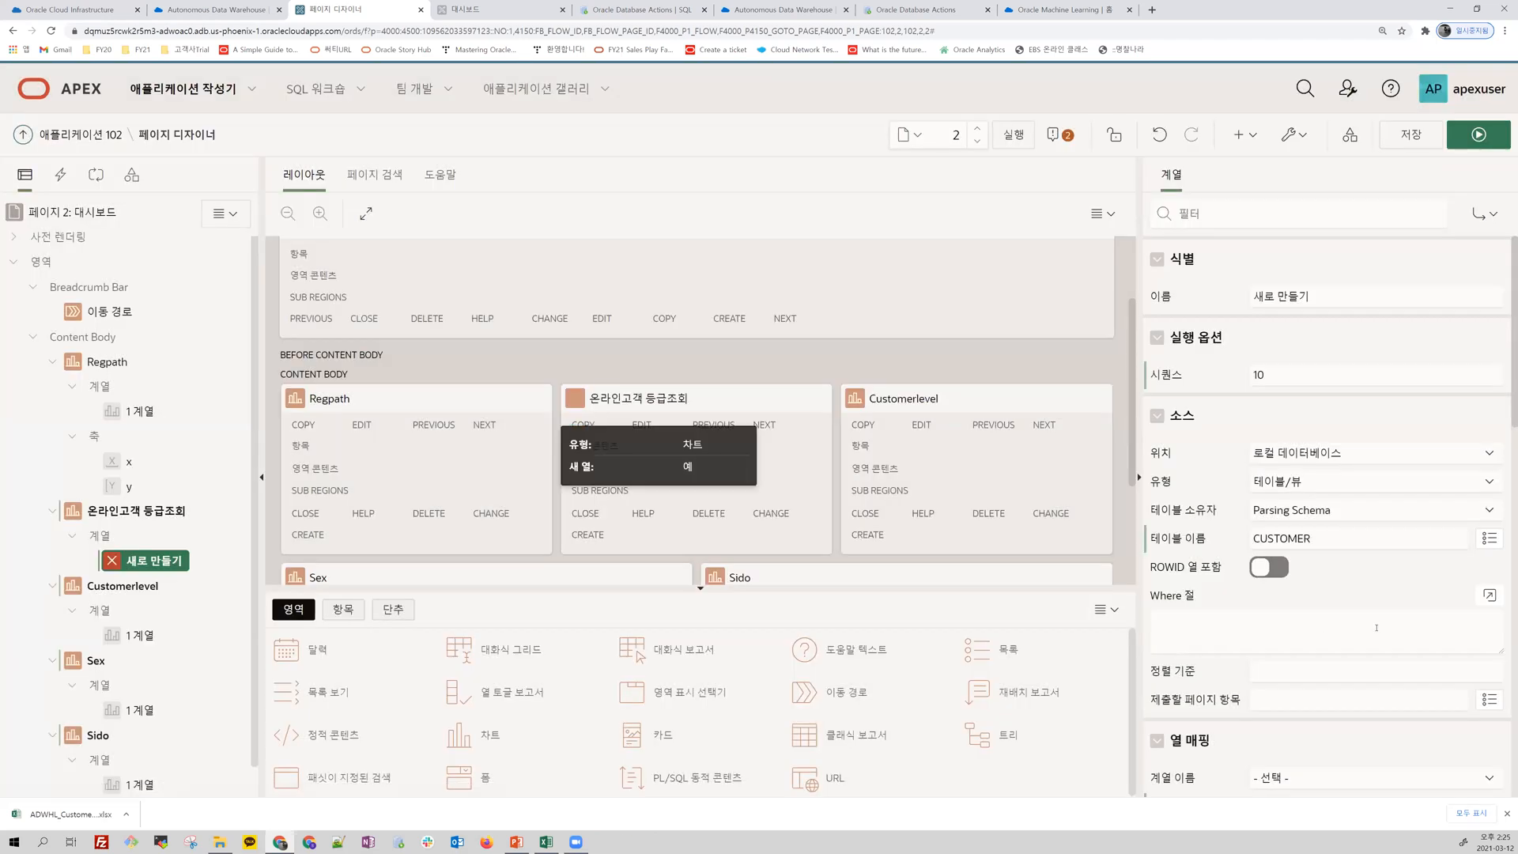
left_click(1489, 456)
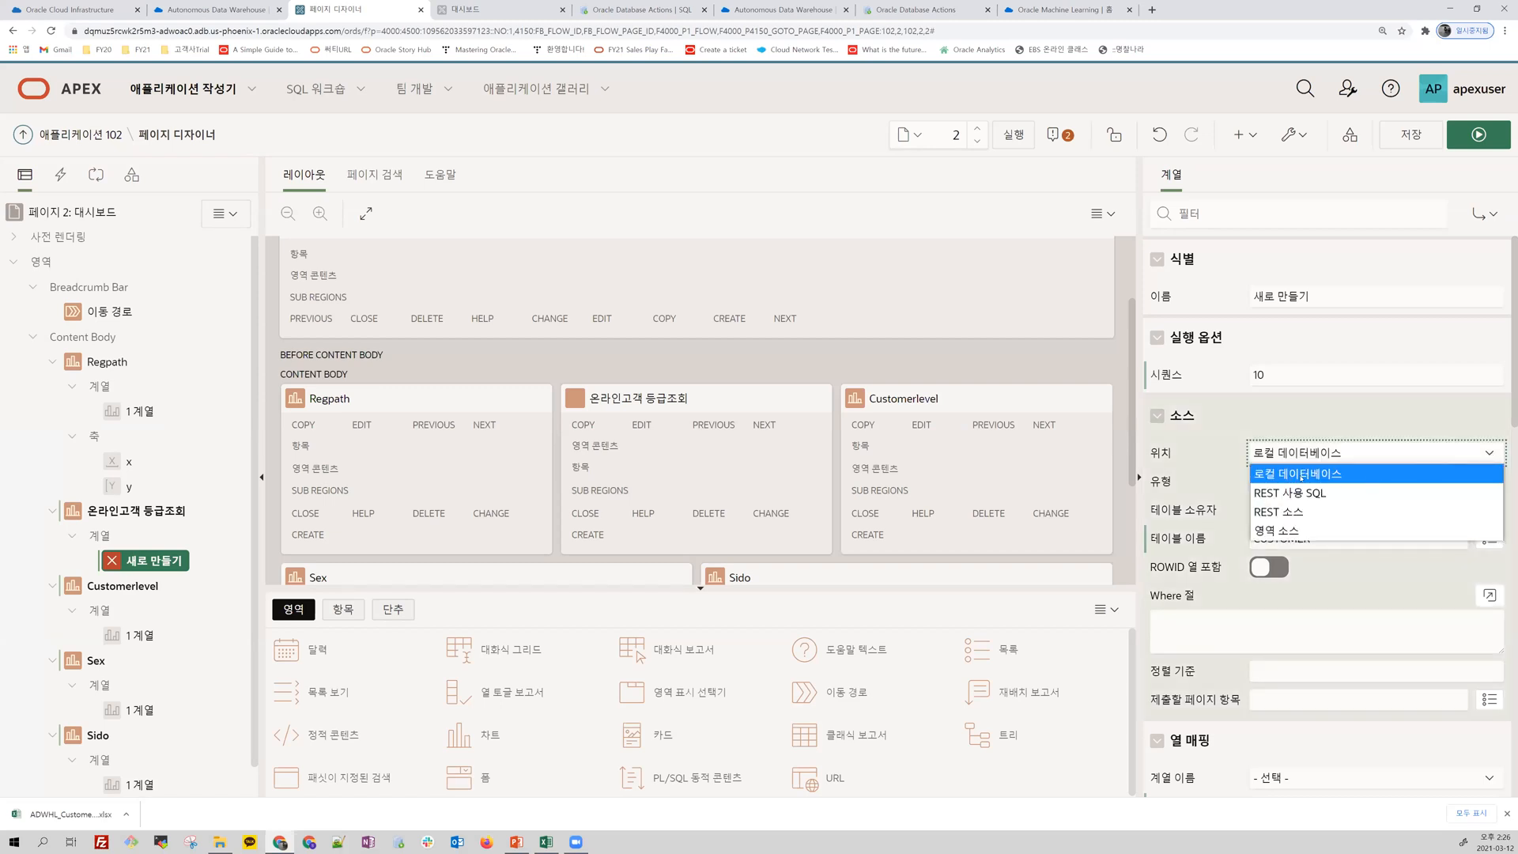
left_click(1311, 418)
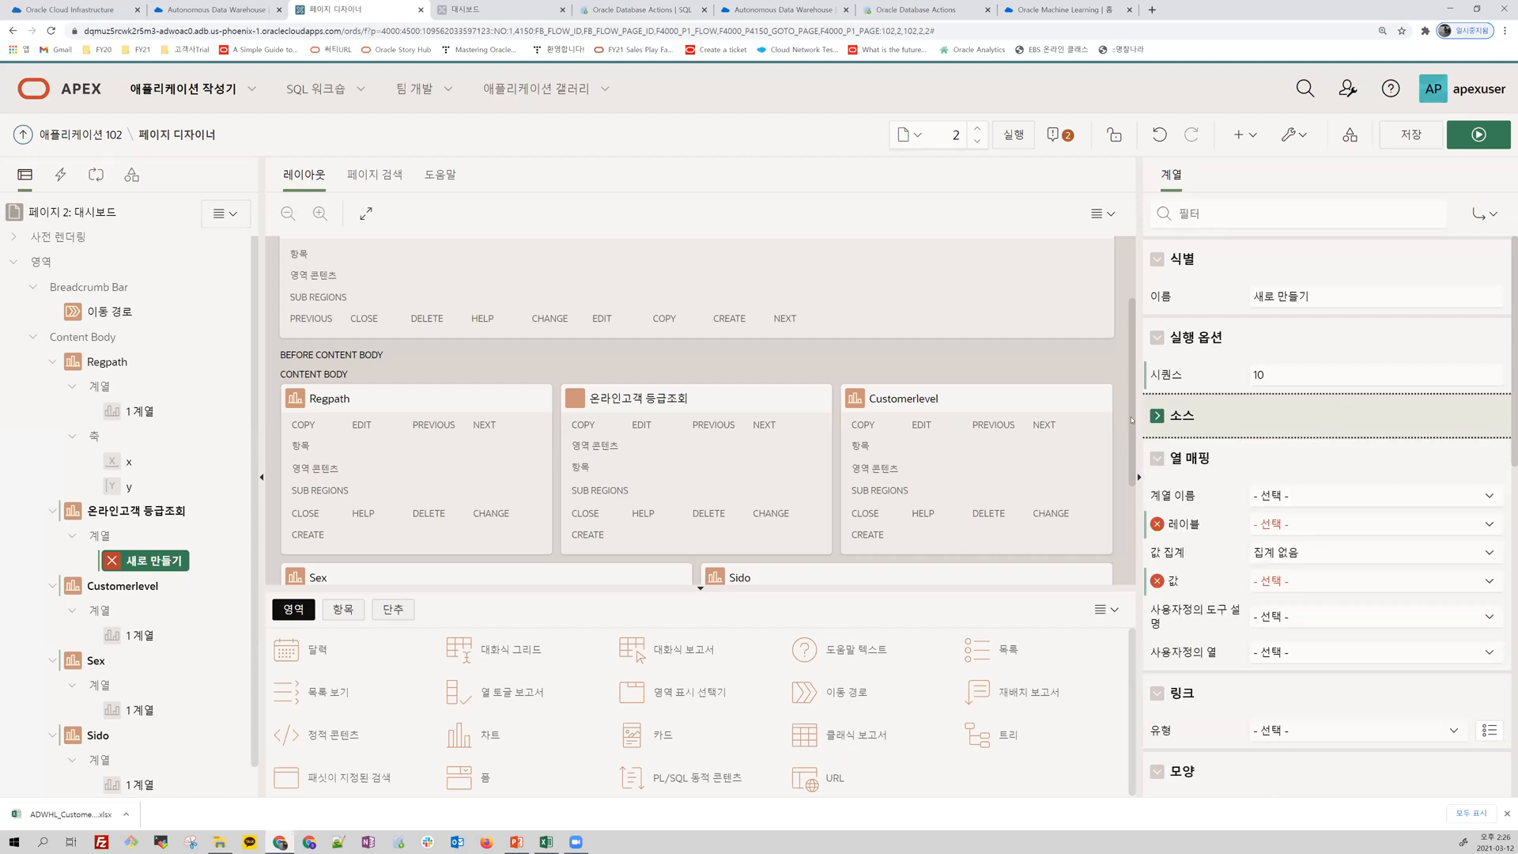
left_click(1156, 415)
left_click(1435, 488)
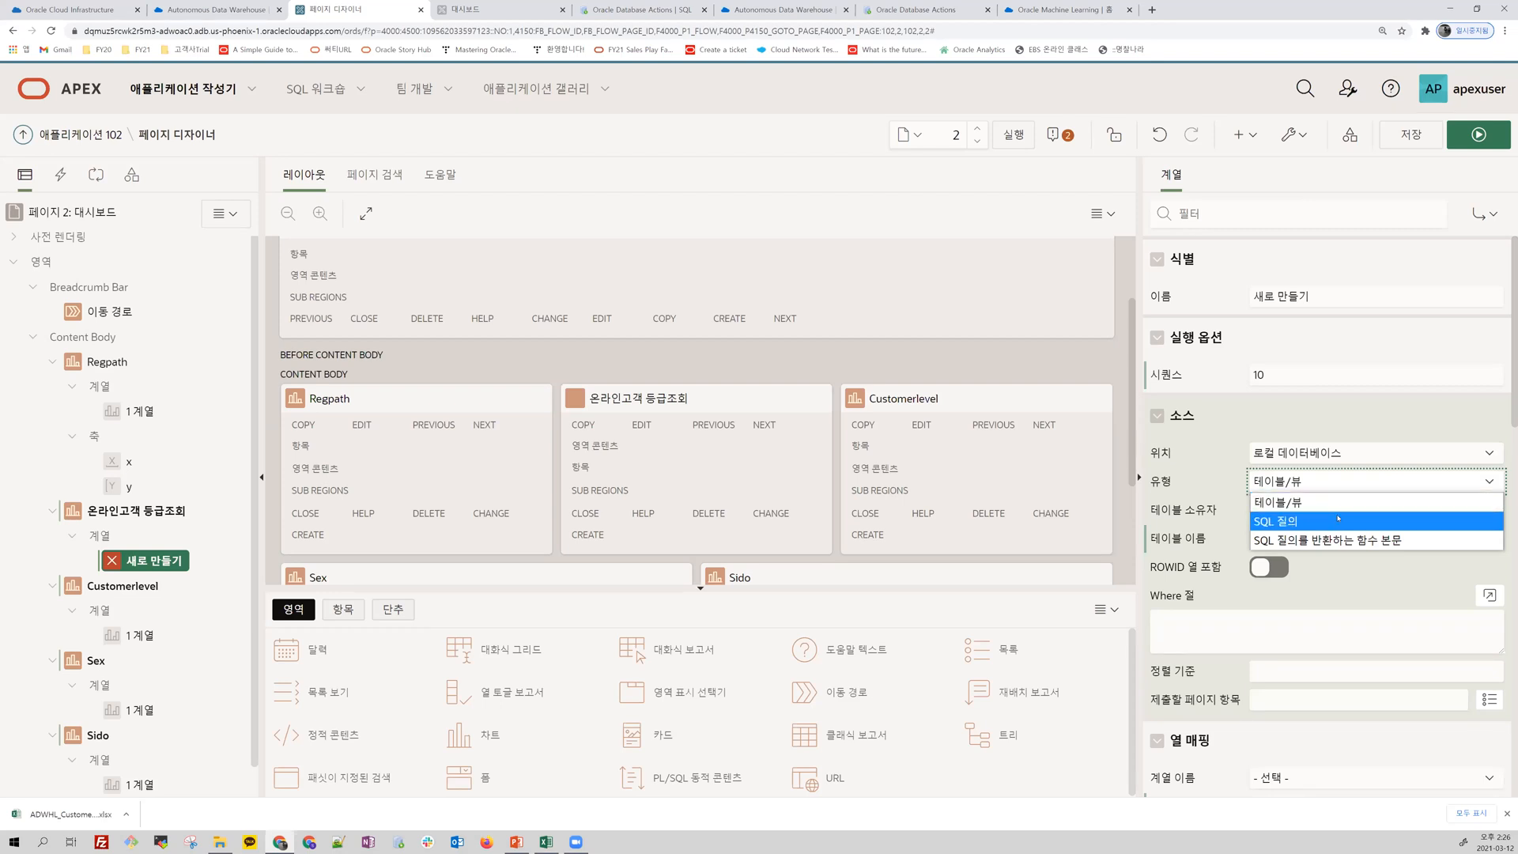
left_click(1332, 412)
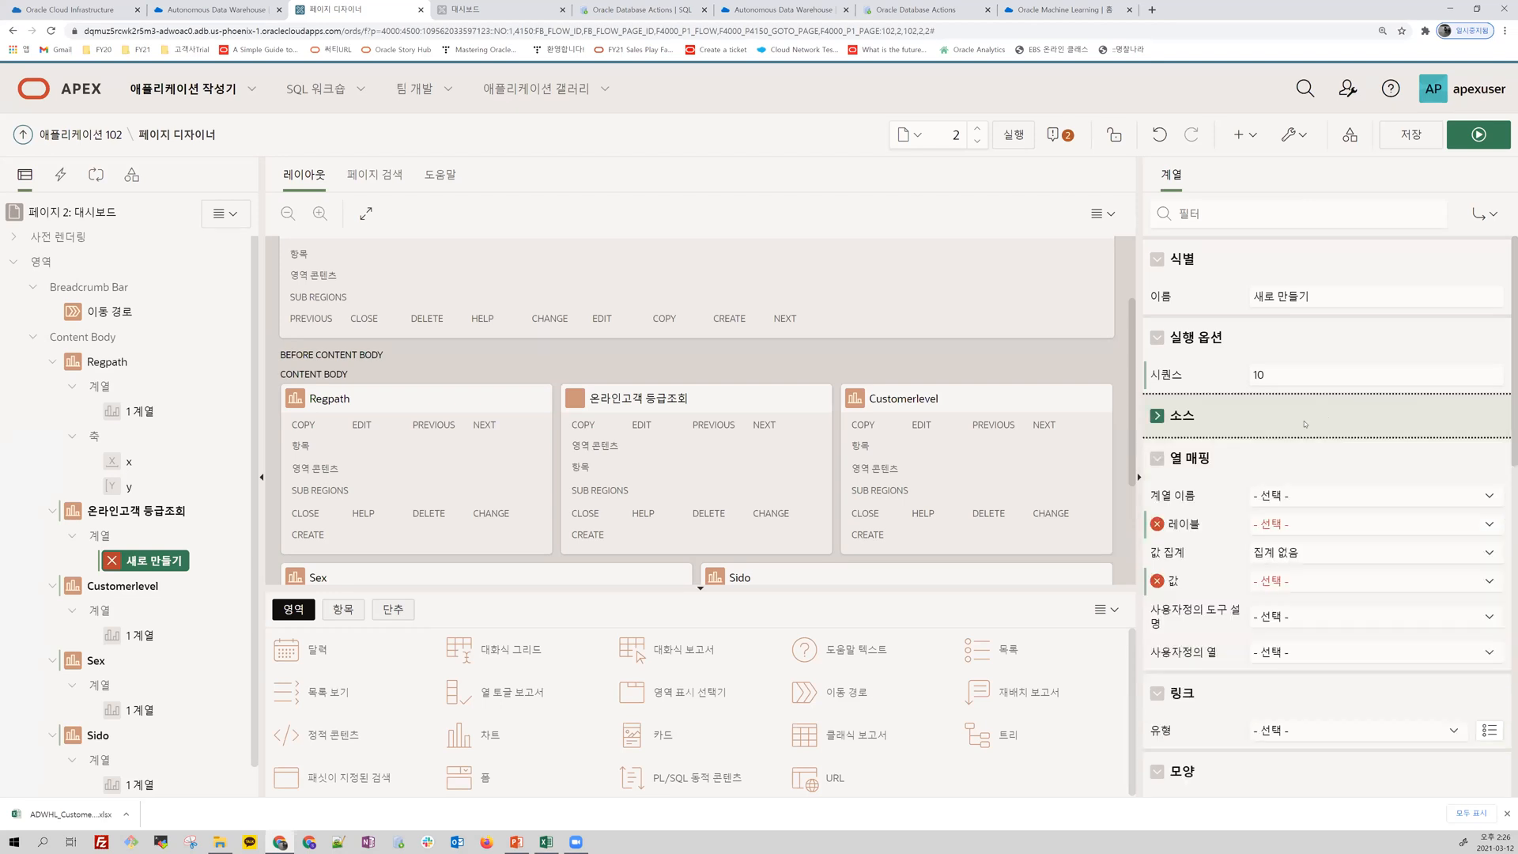
left_click(1158, 418)
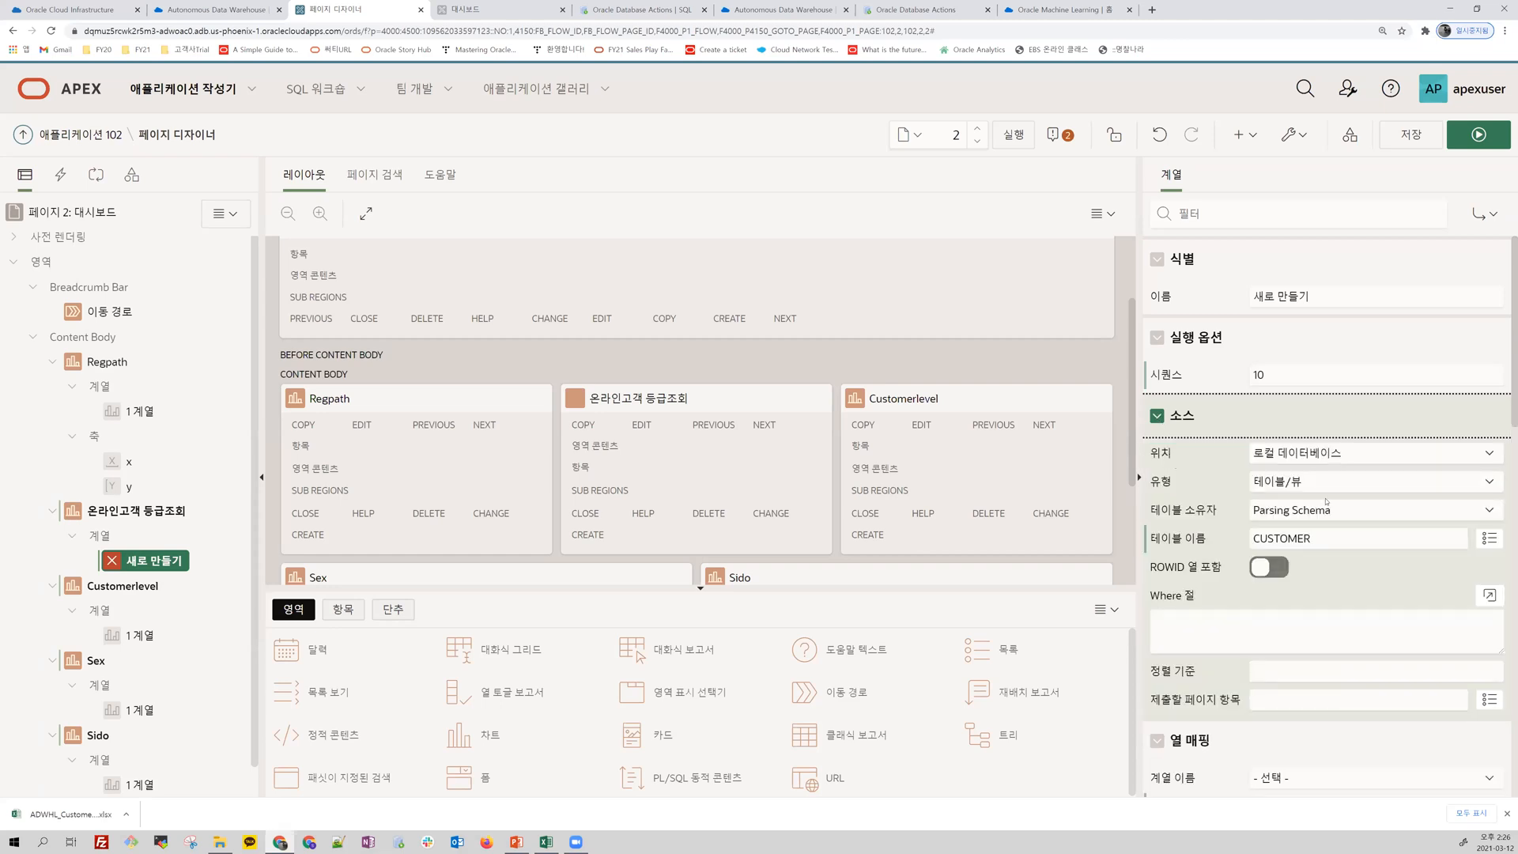
Step: Restrict the series' source with the Where clause regpath = 'ONLINE'
left_click(1234, 627)
type("regpa")
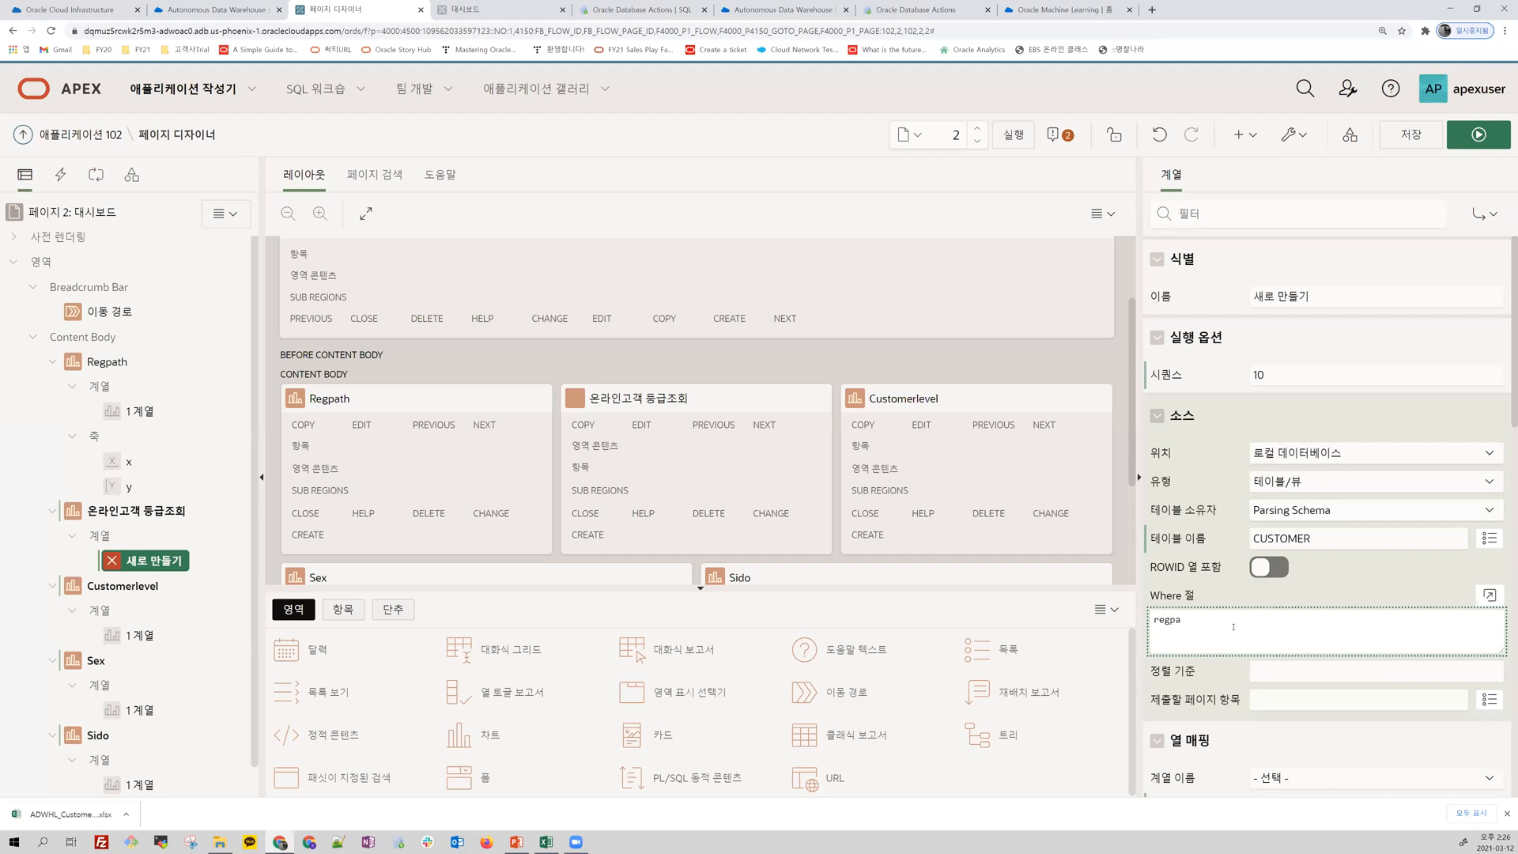
type("rtth = 'ONLINE")
scroll(1233, 625, "down", 3)
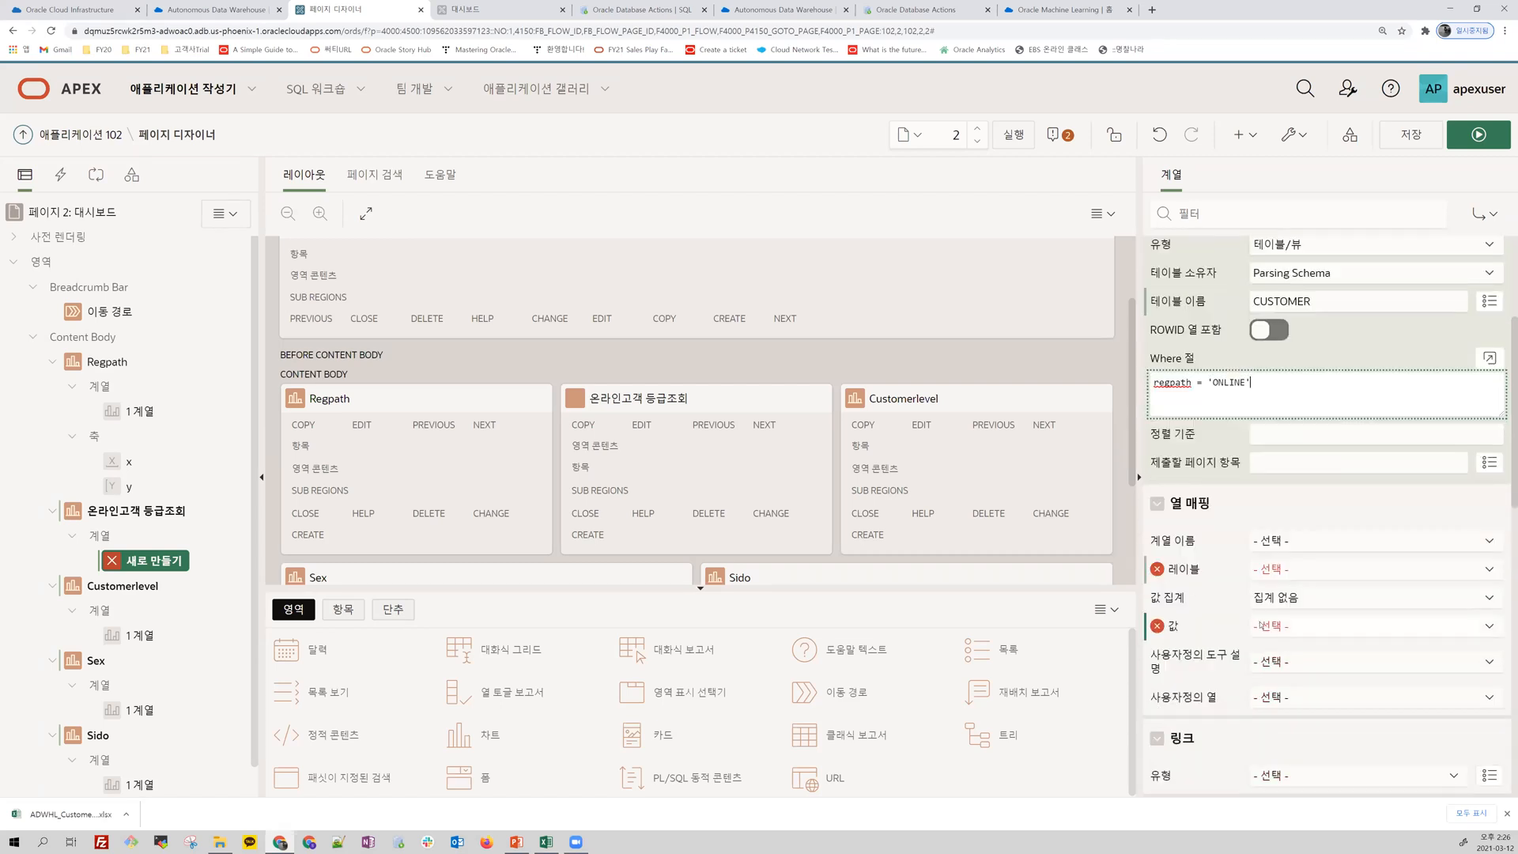
scroll(1260, 622, "up", 3)
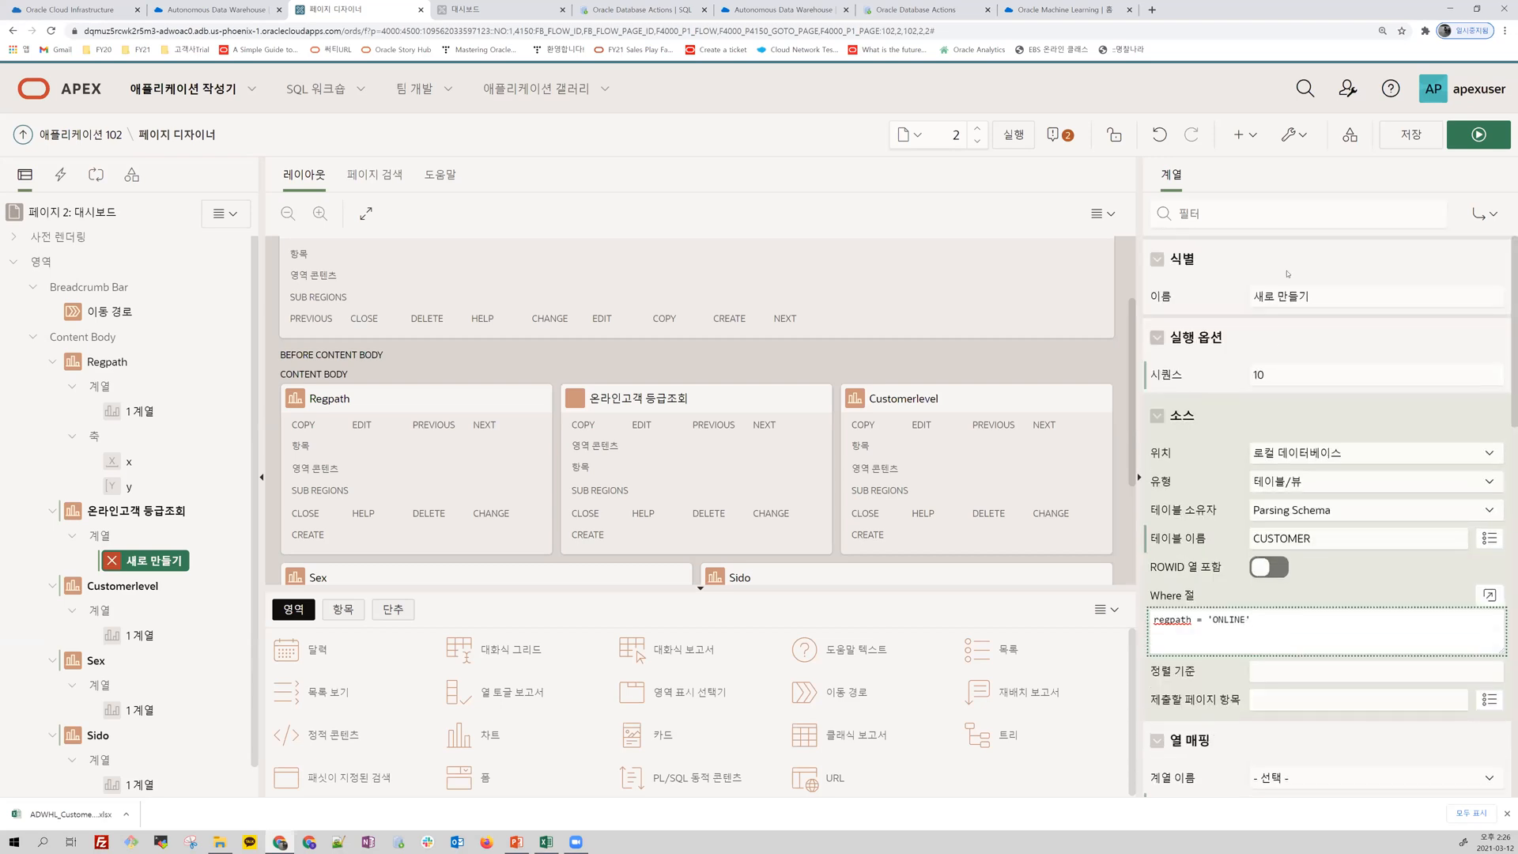
Step: Map the series' label to CUSTOMERLEVEL and its value to CNT, aggregated as 합계
scroll(1331, 376, "down", 4)
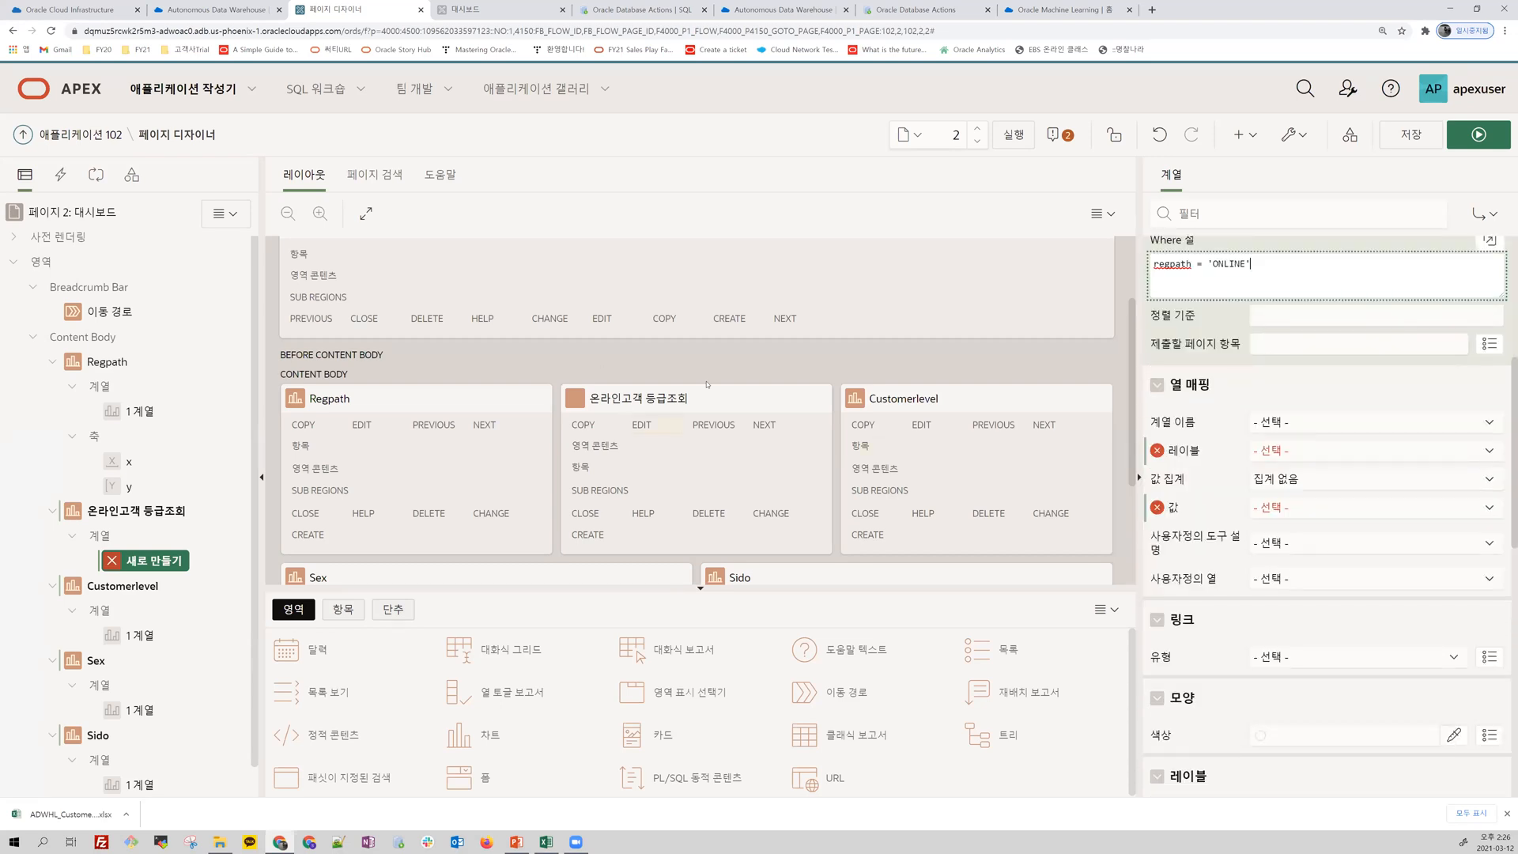
left_click(1317, 457)
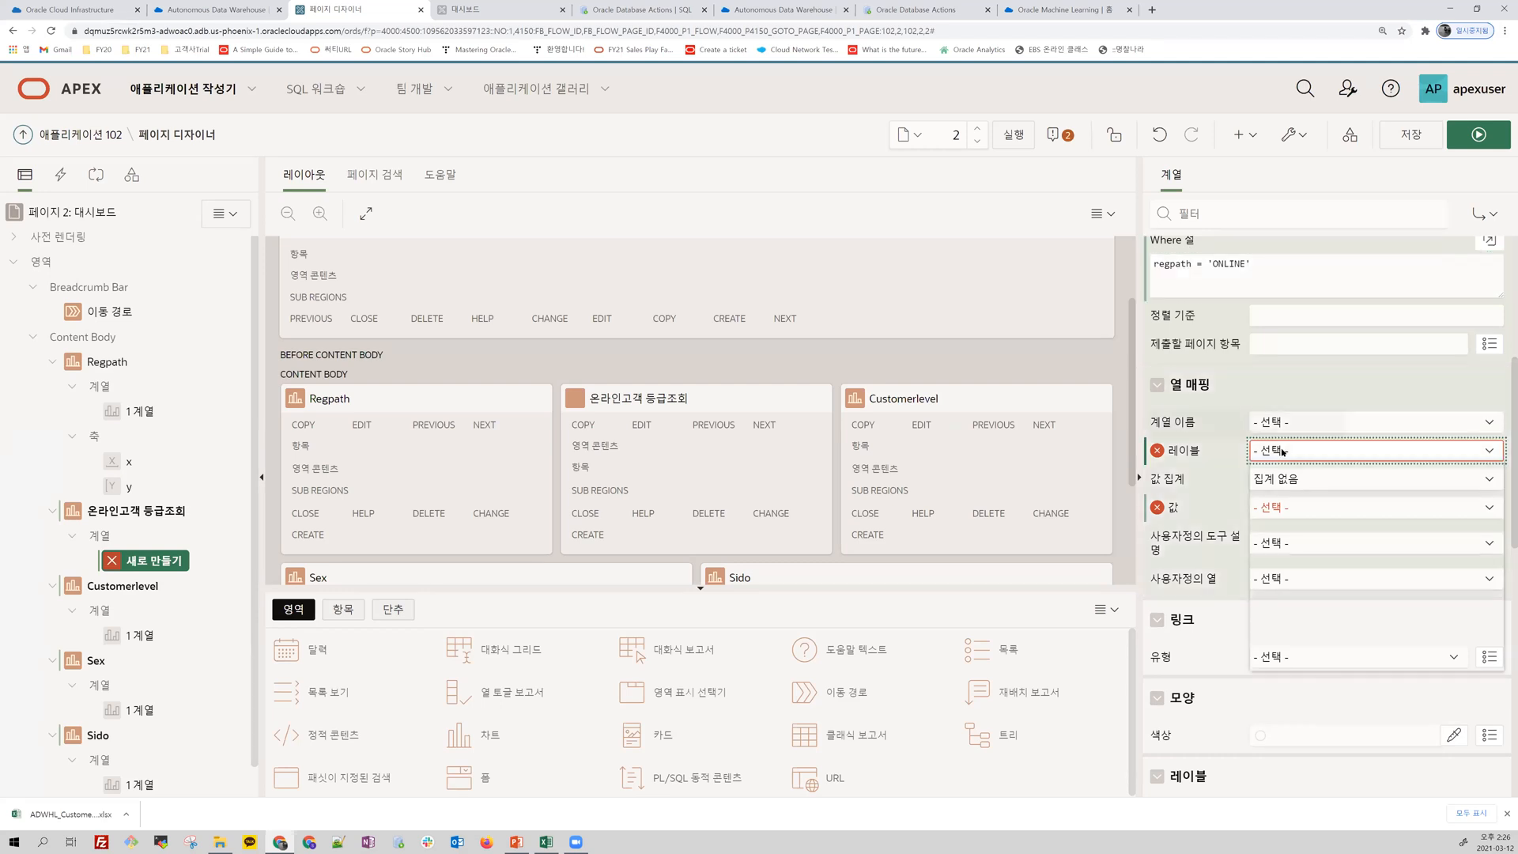
left_click(1281, 453)
left_click(1293, 547)
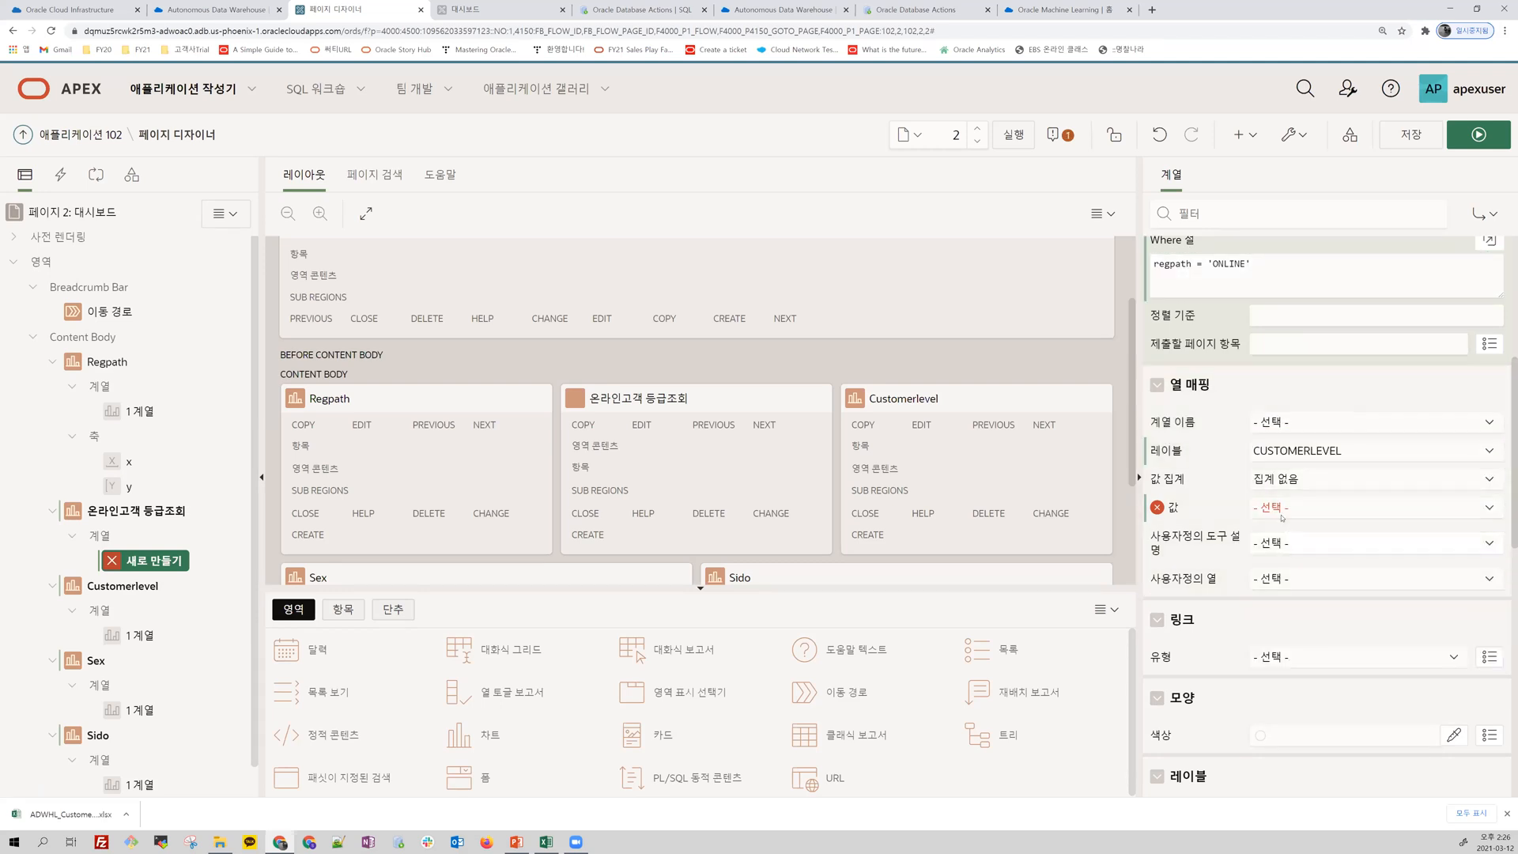
left_click(1277, 507)
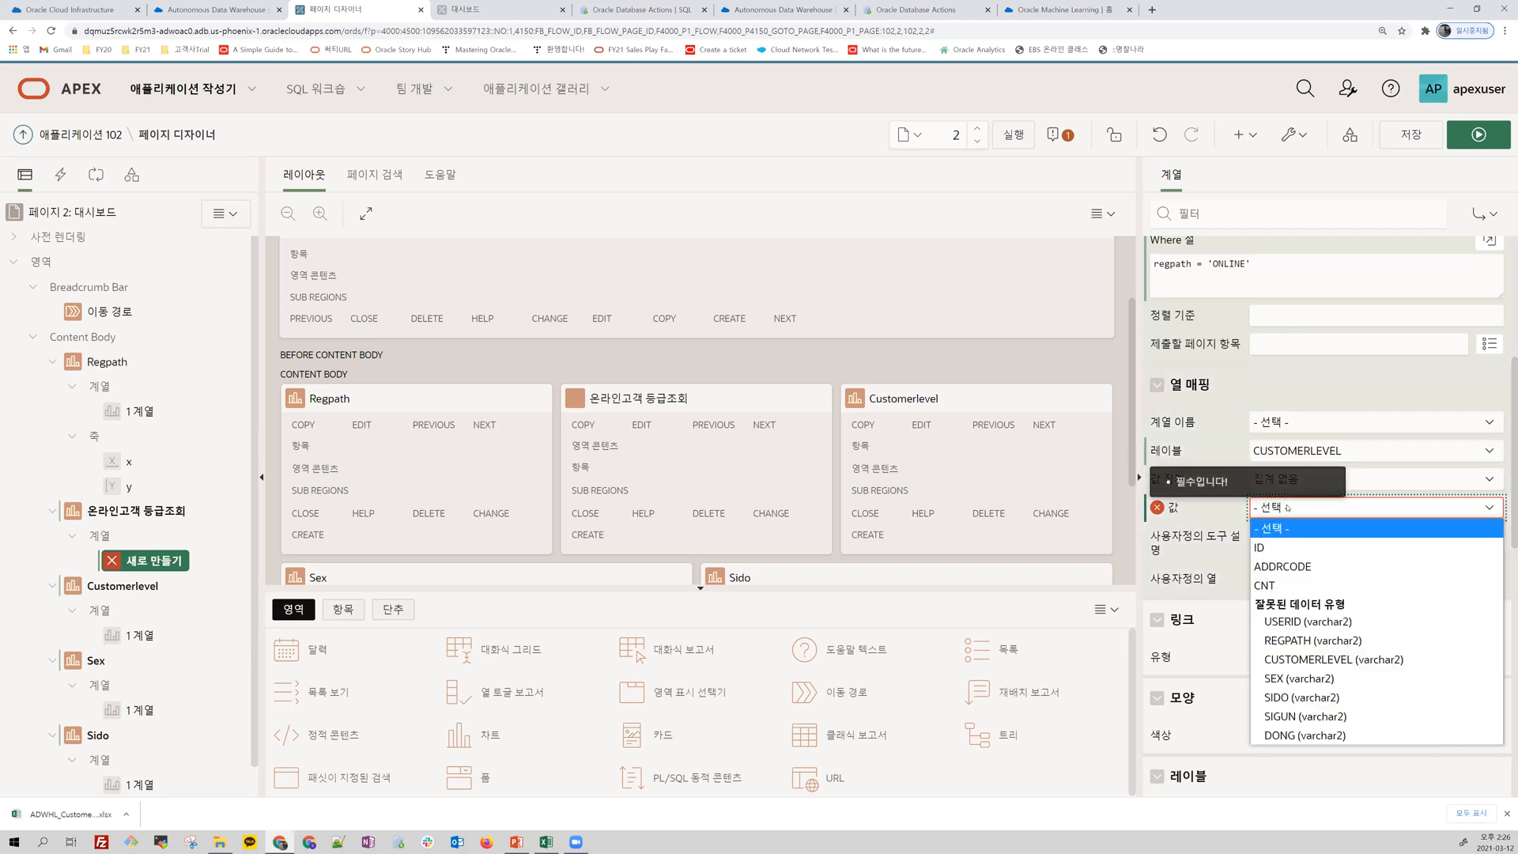
left_click(1274, 585)
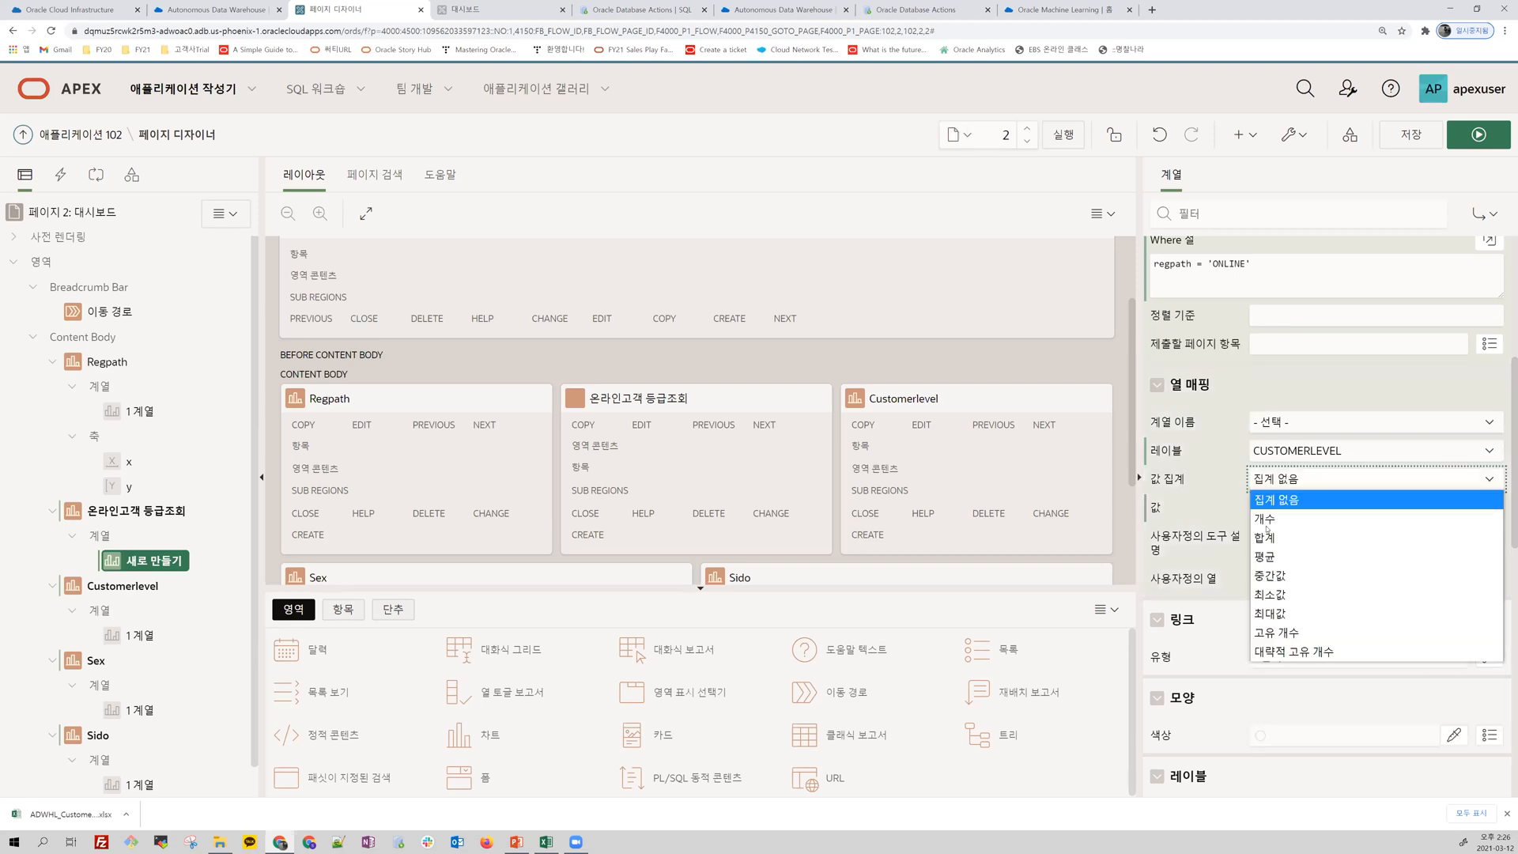
left_click(1268, 542)
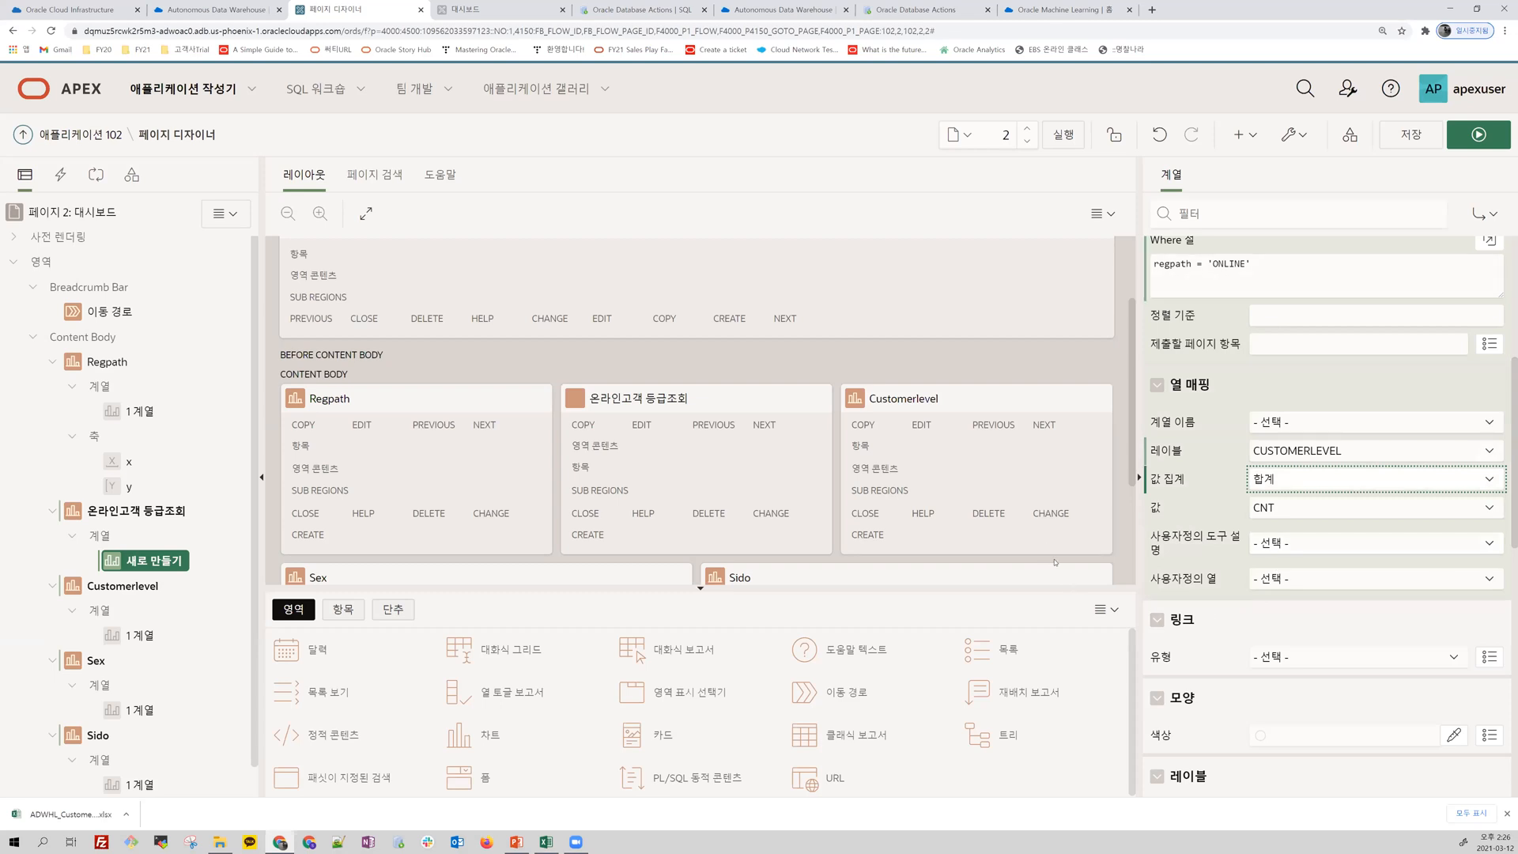
Step: Save and run the 대시보드 page, and inspect the slices of the 온라인고객 등급조회 pie chart
left_click(1489, 139)
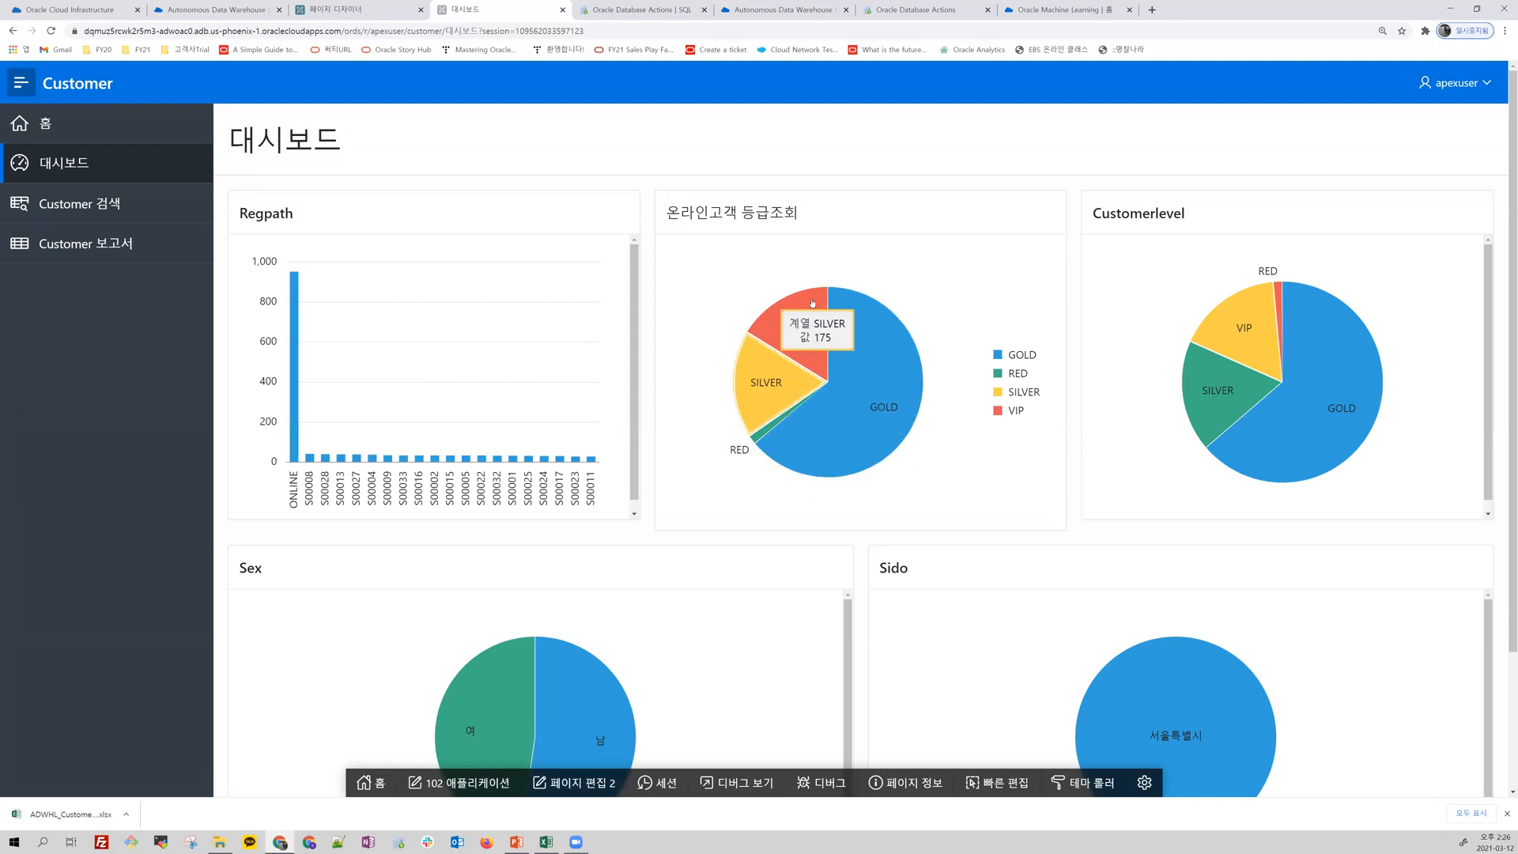
mouse_move(825, 431)
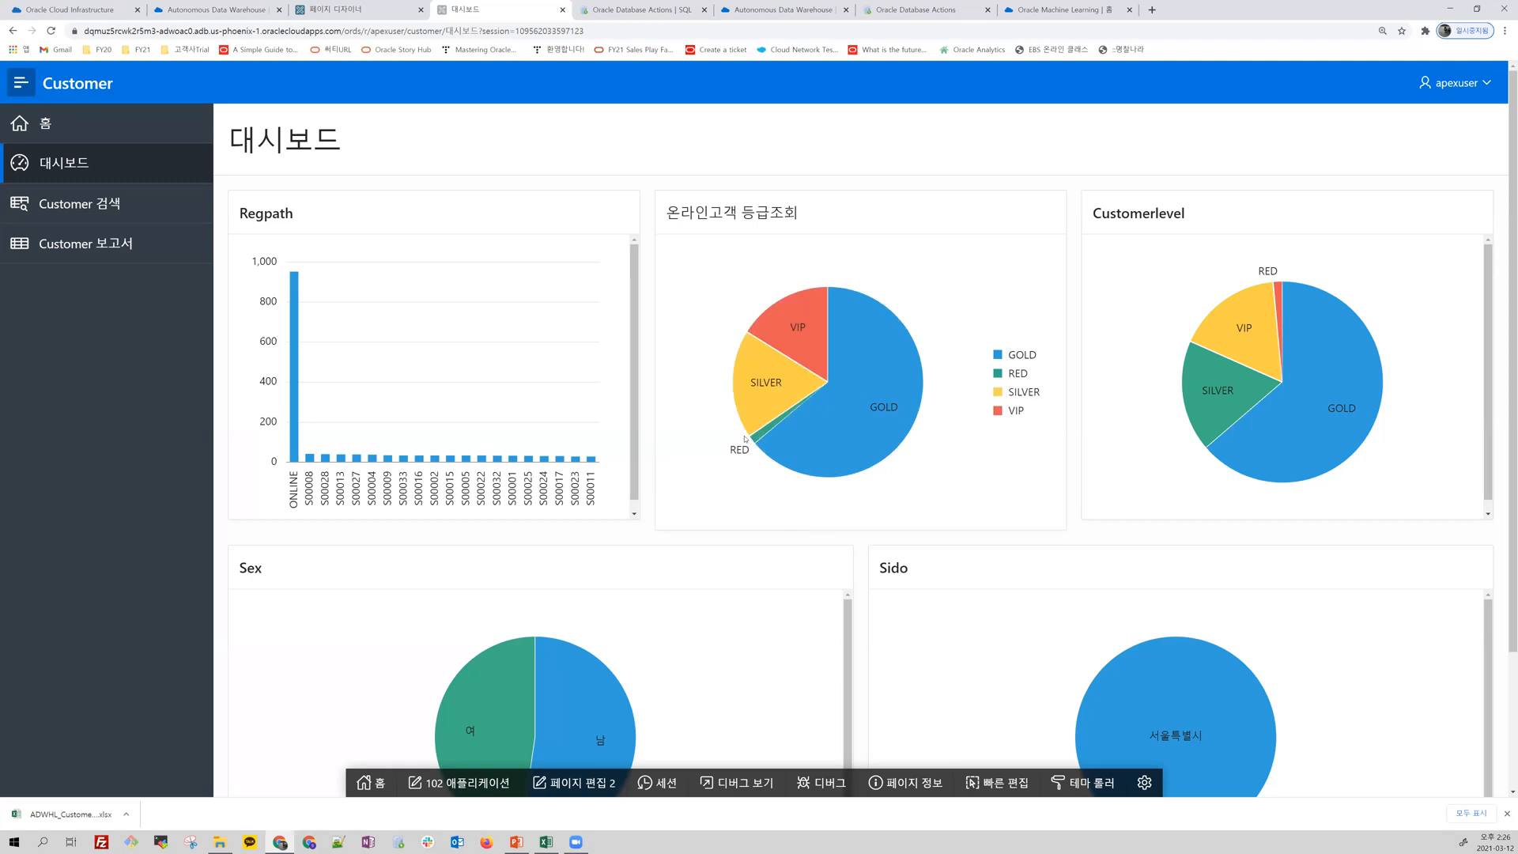
mouse_move(757, 440)
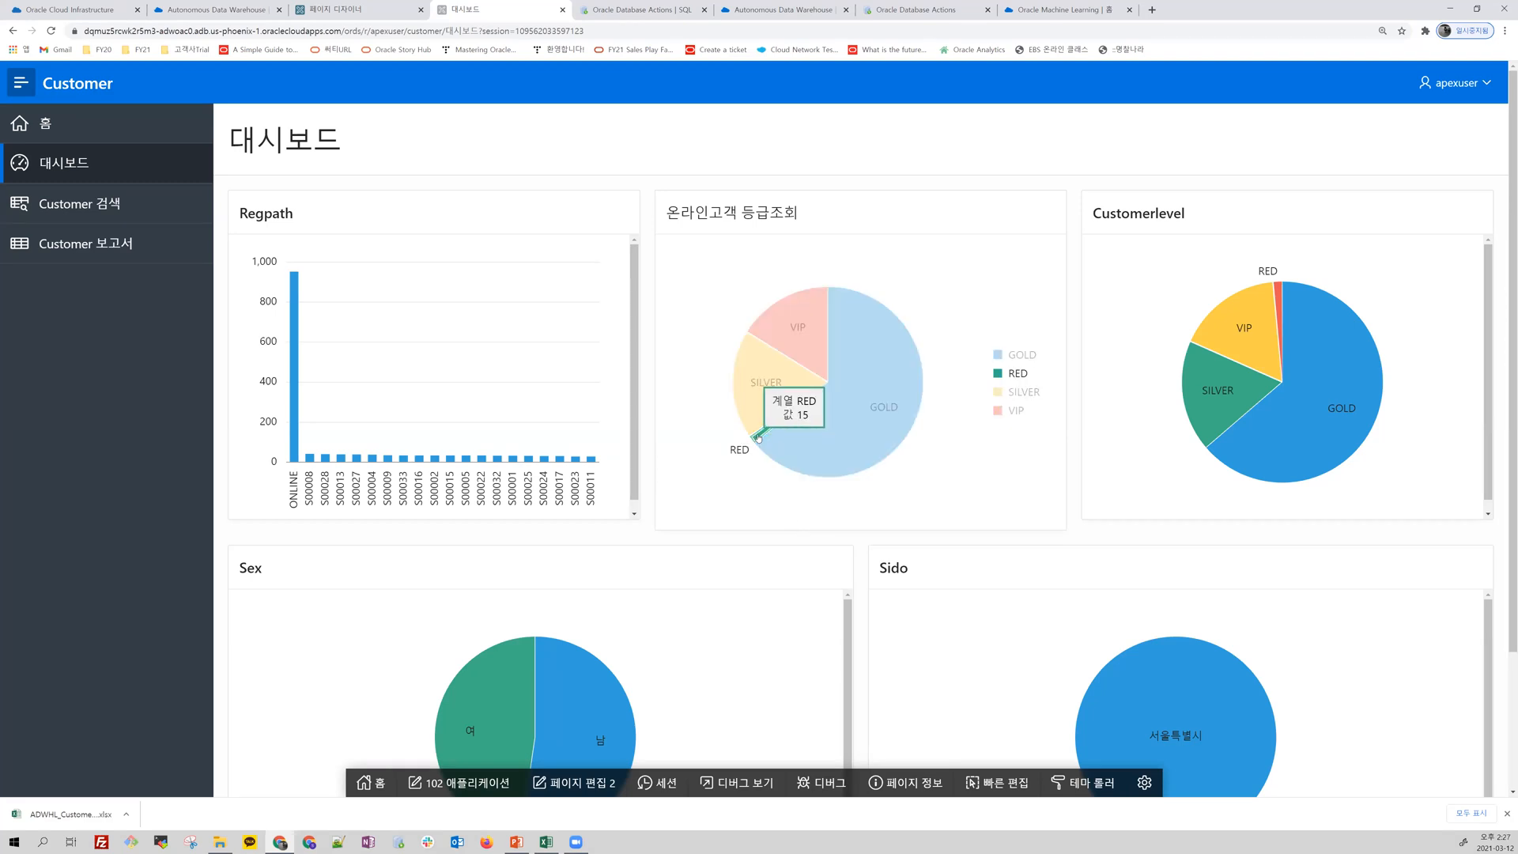
mouse_move(886, 431)
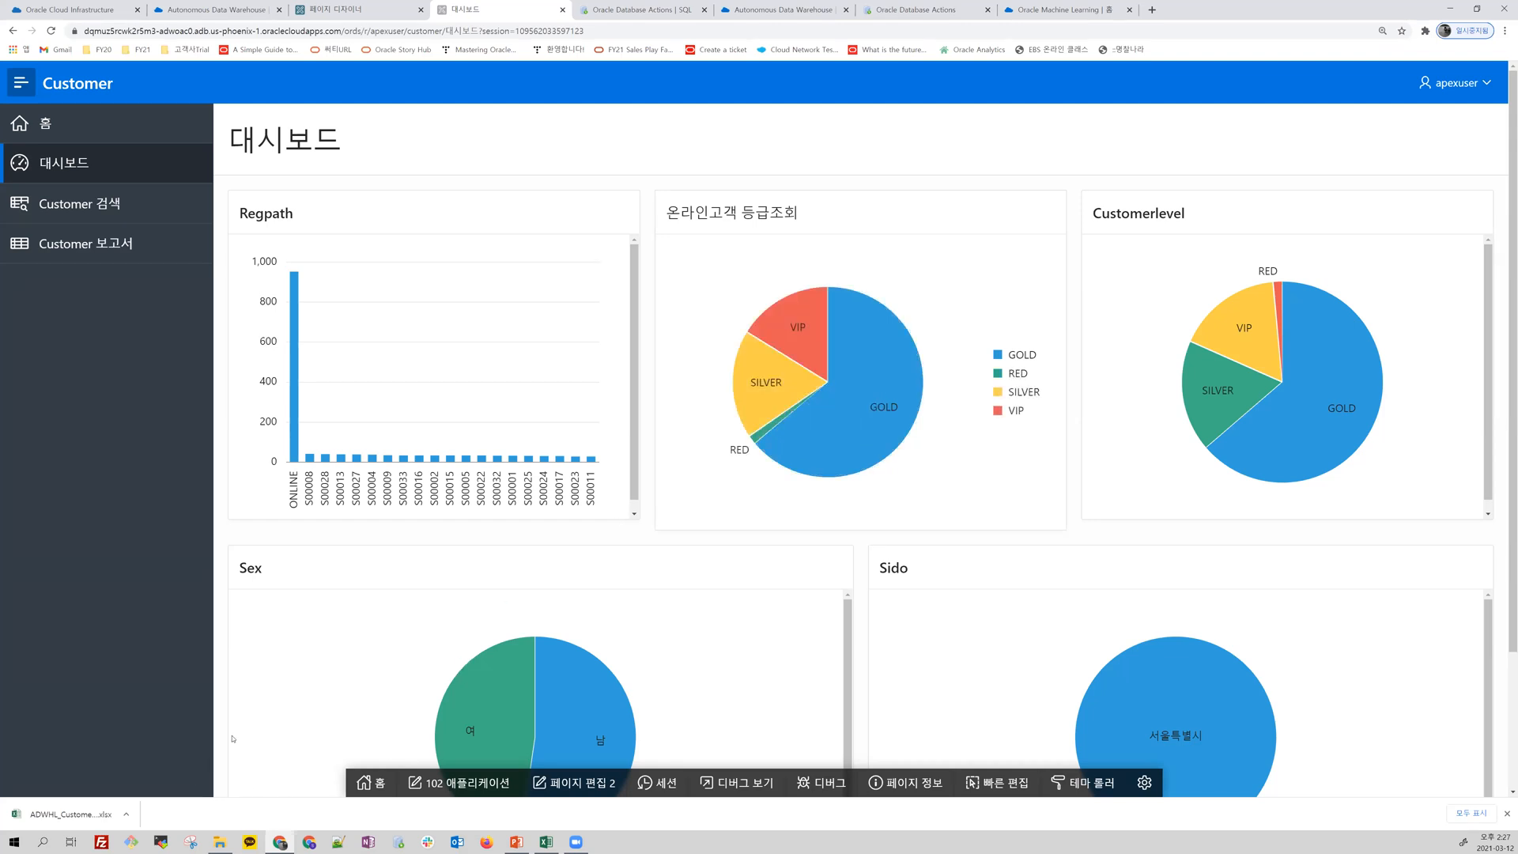
Step: Open the Customer 보고서 page and view its form for creating a customer record, closing it without creating one
left_click(129, 247)
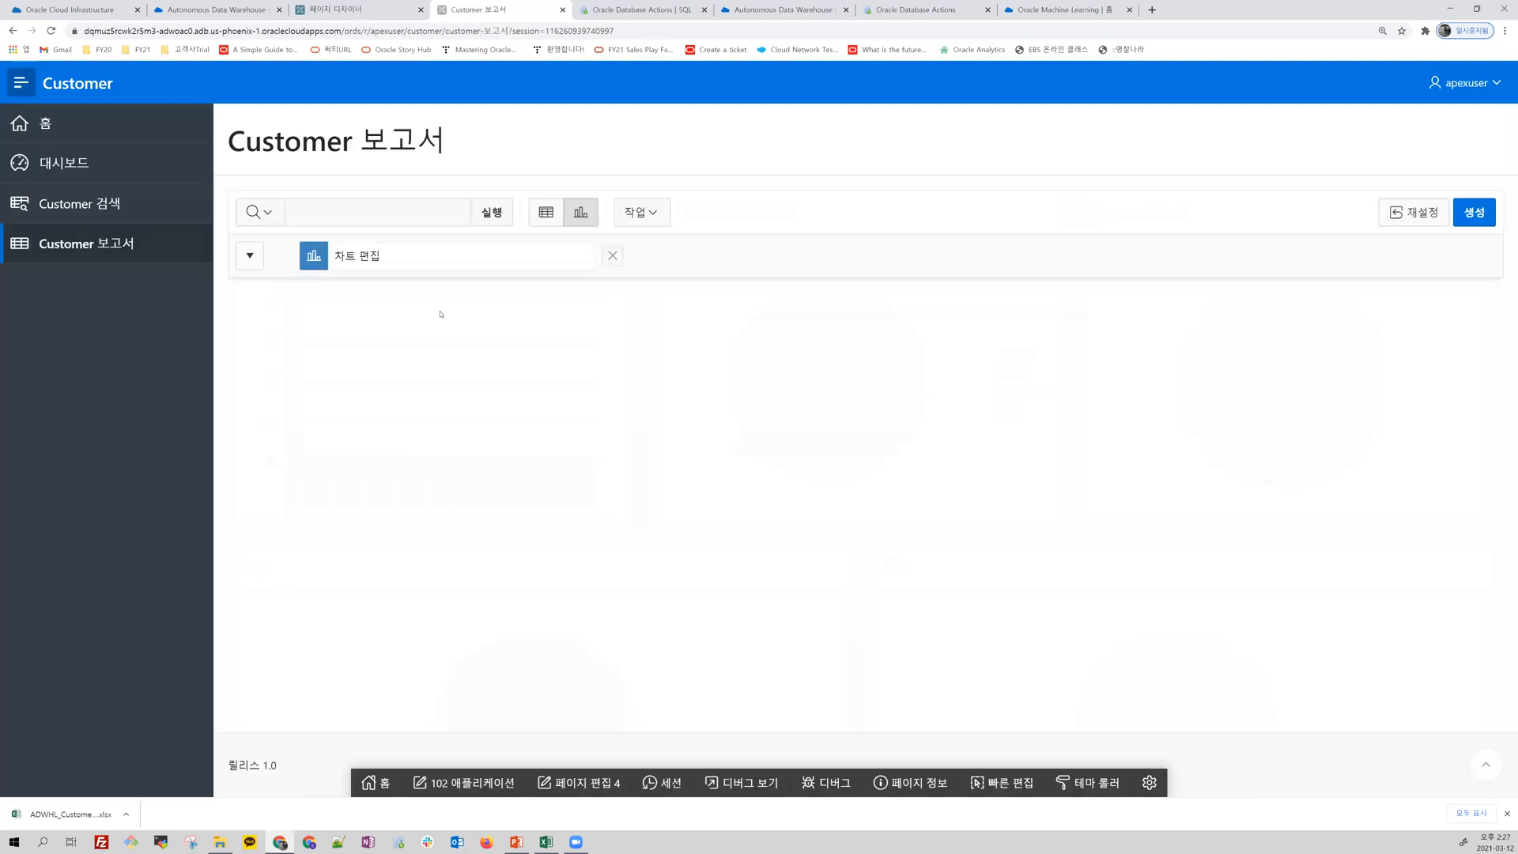
left_click(1474, 218)
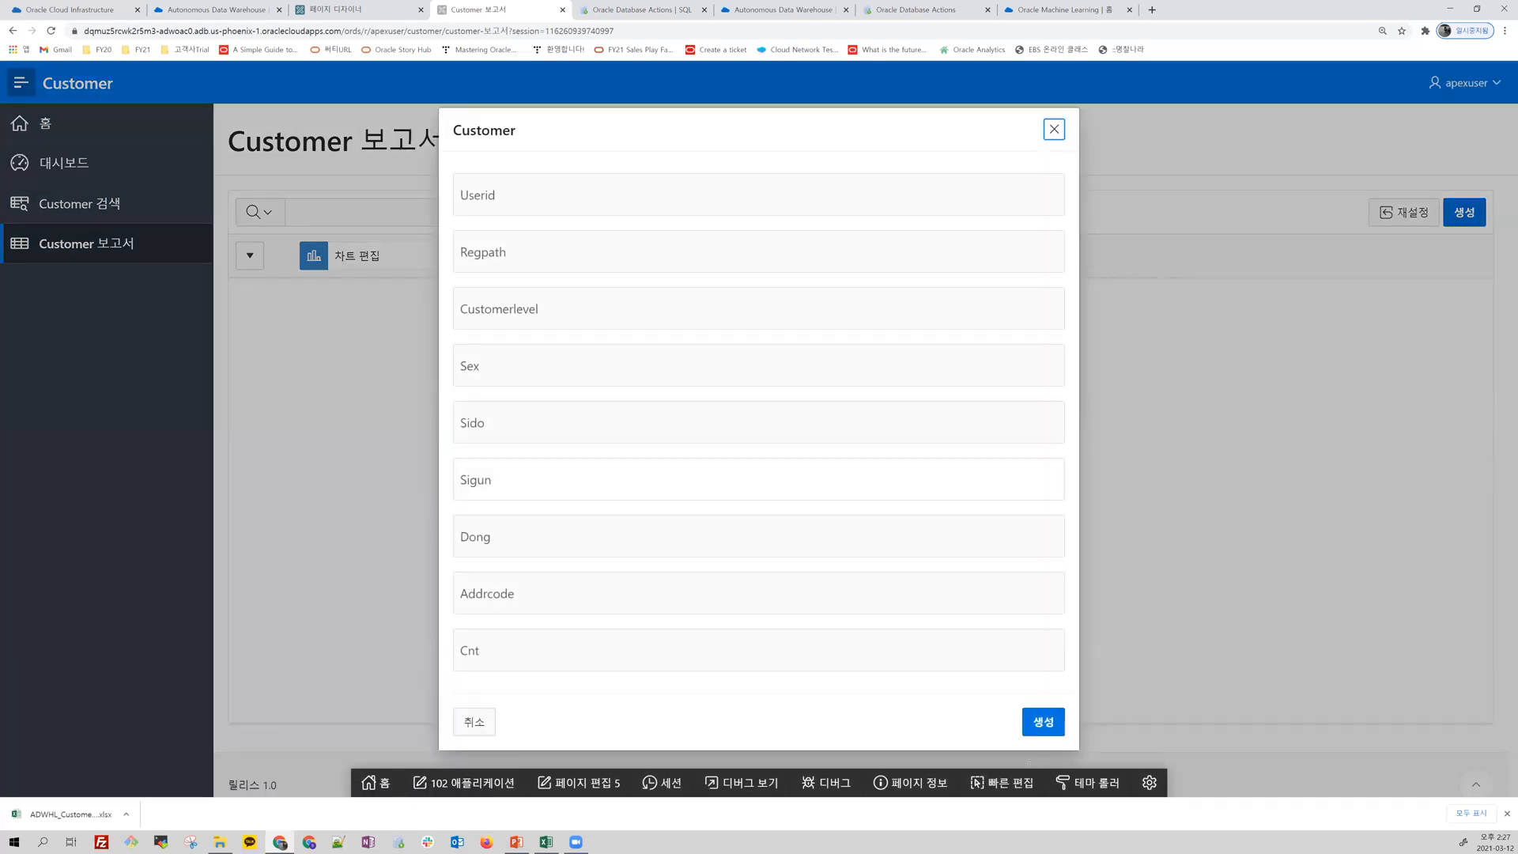
left_click(475, 724)
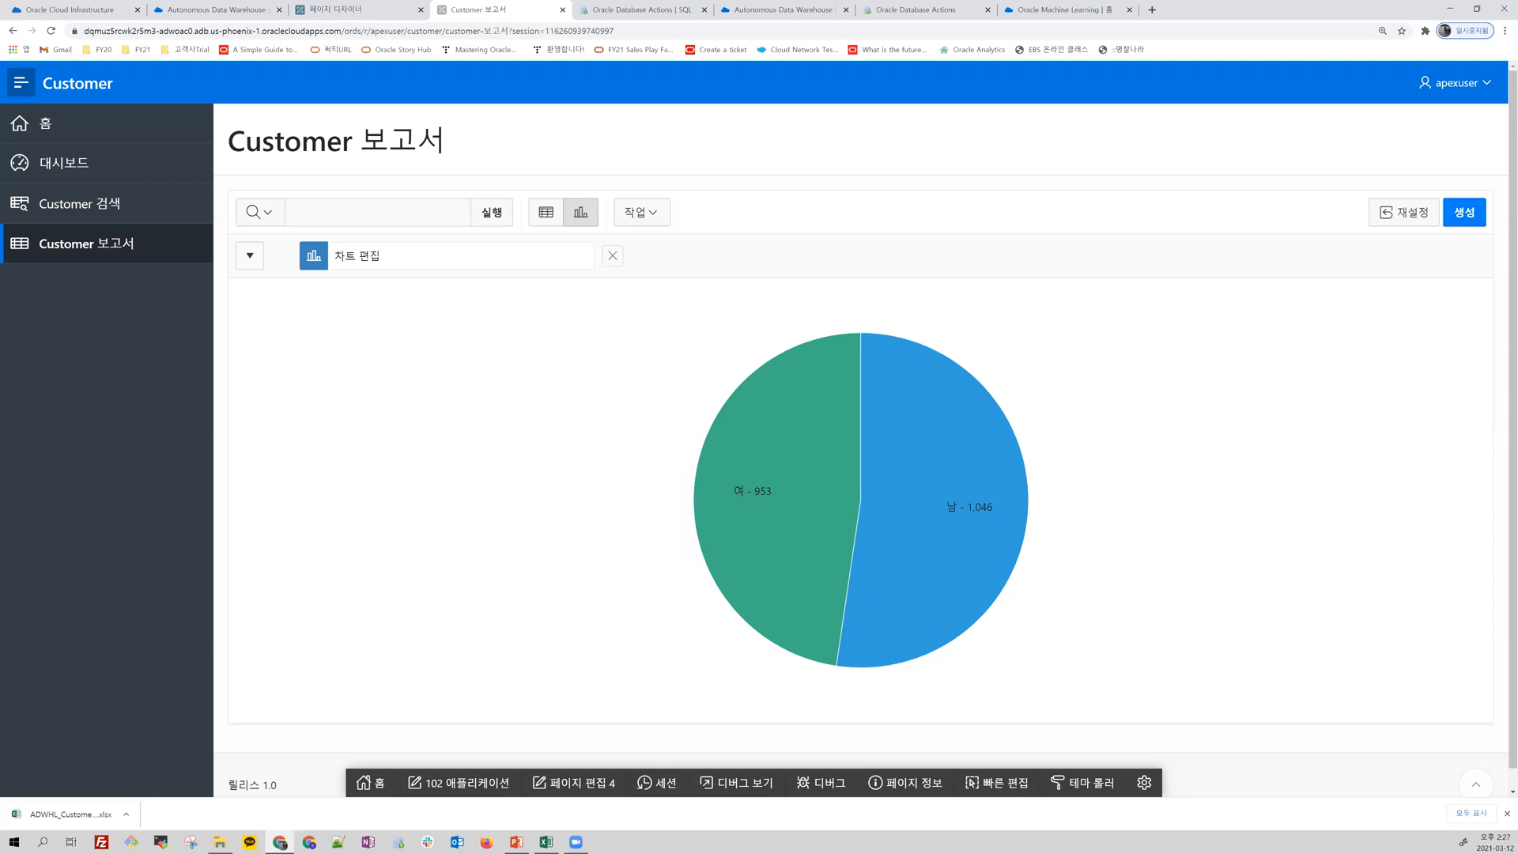
Step: Switch to the PowerPoint presentation, resume the slide show from the current slide and advance to the Quiz #2 slide
key("alt+Tab")
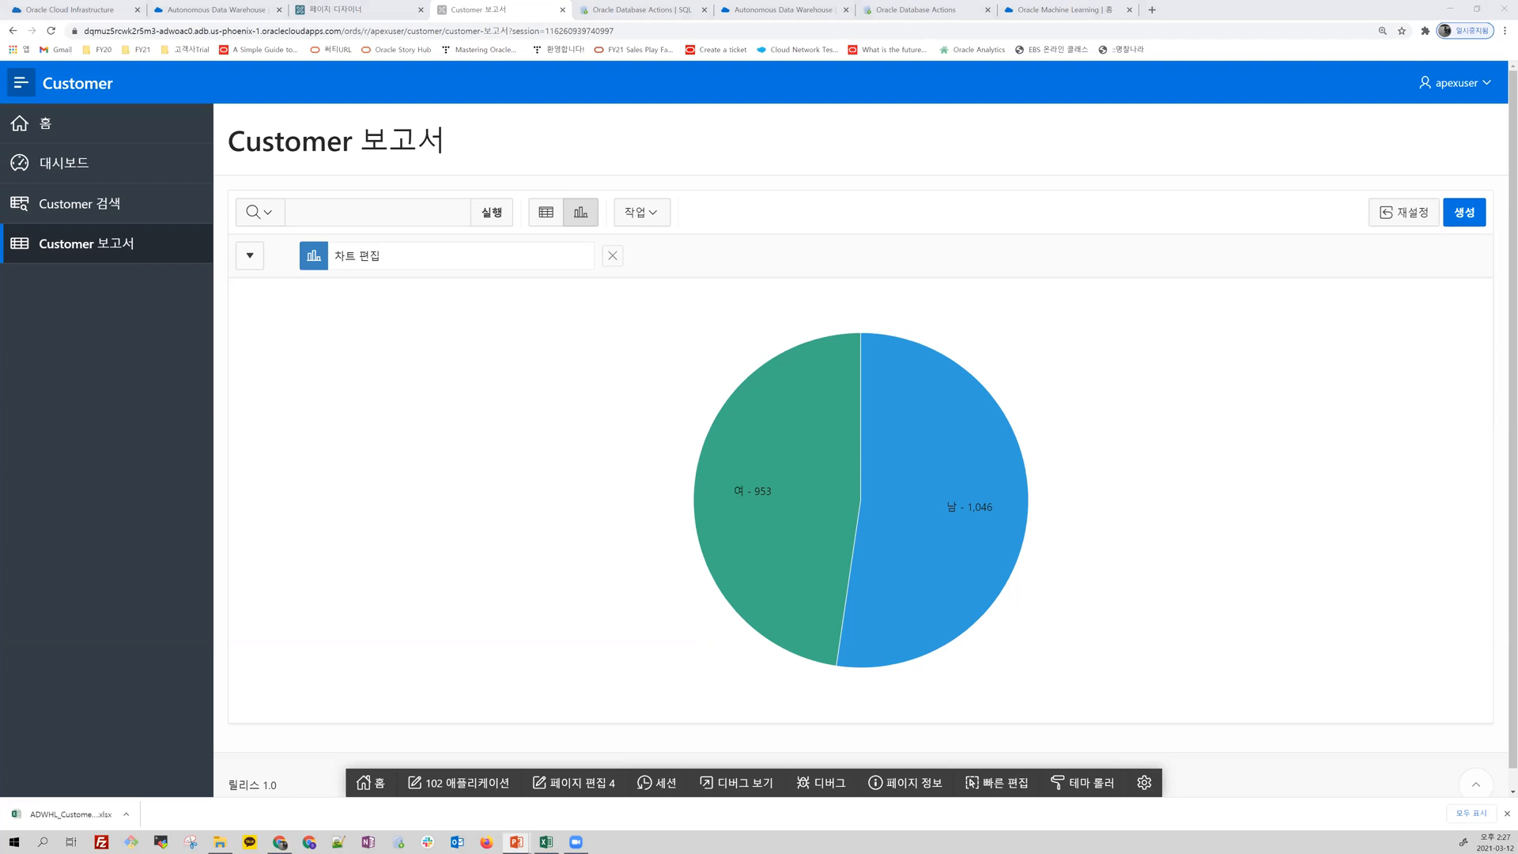
key("shift+F5")
key("Right")
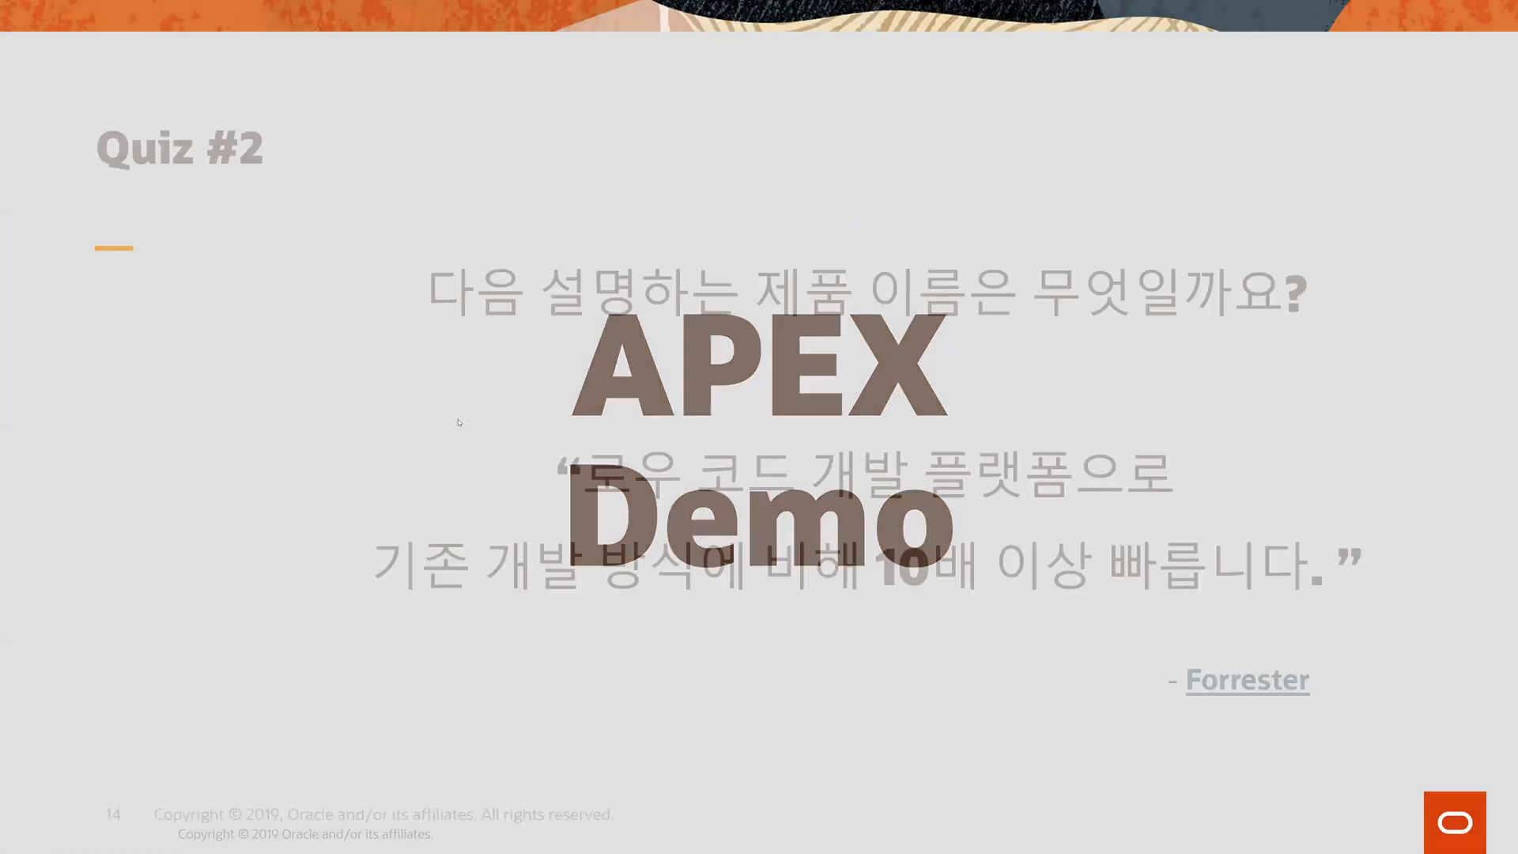
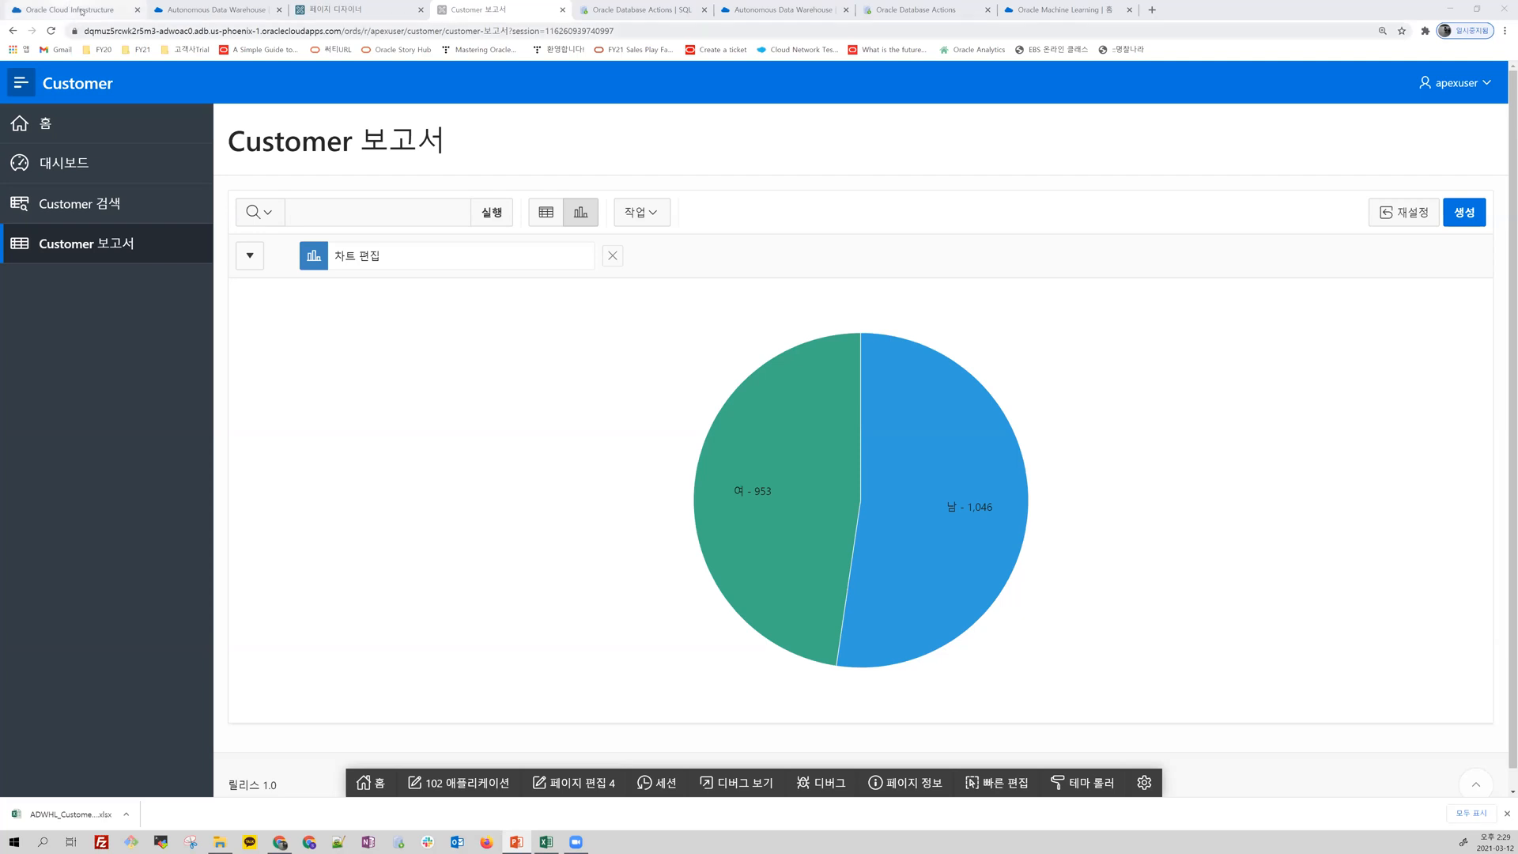
Step: Switch to the Oracle Cloud console and open the Analytics Cloud instances page from the service listing
left_click(71, 10)
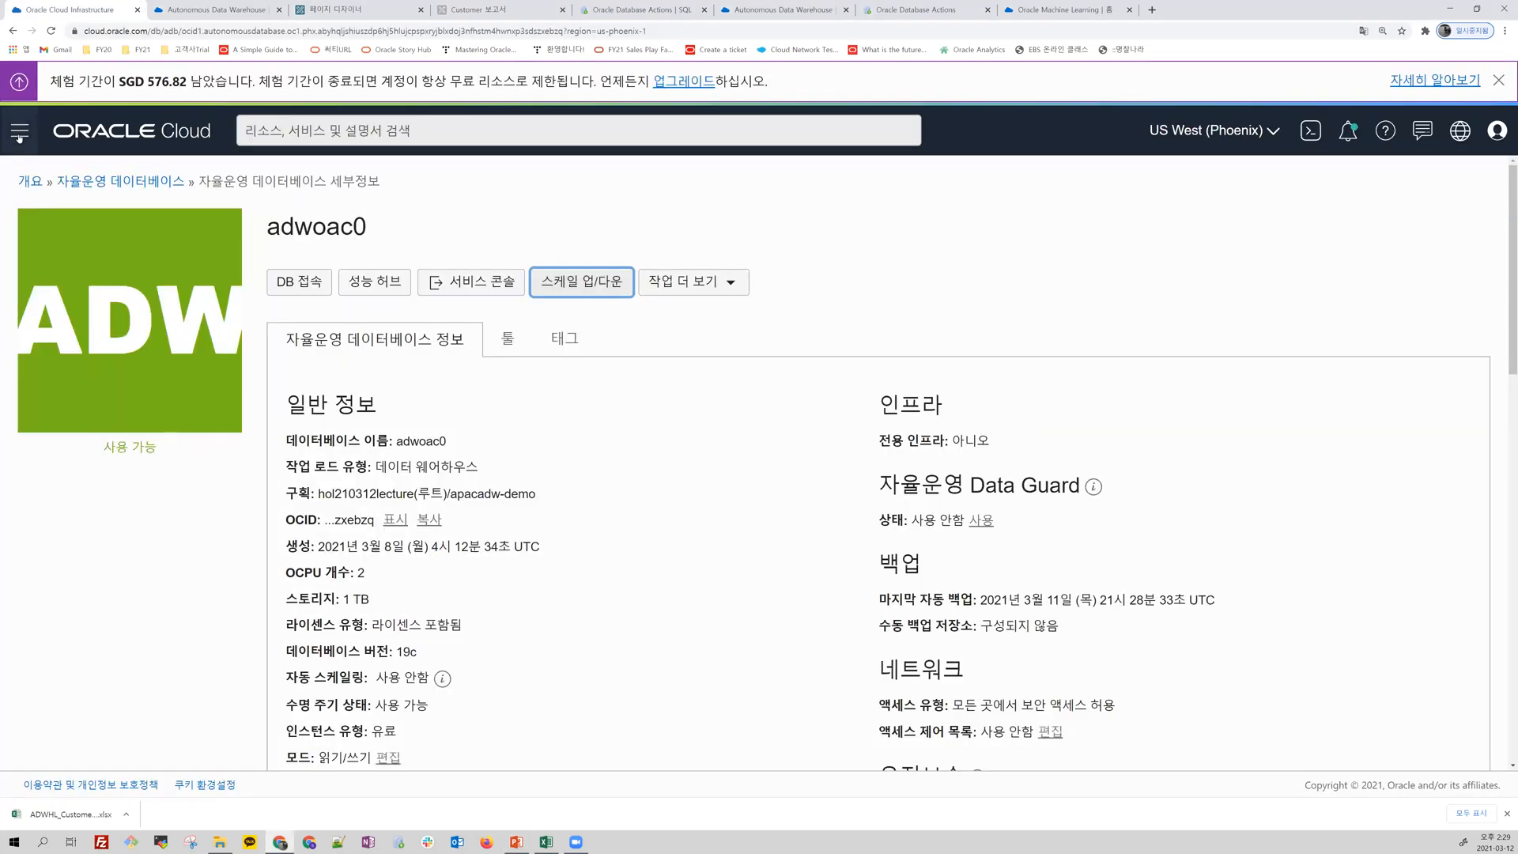
left_click(19, 133)
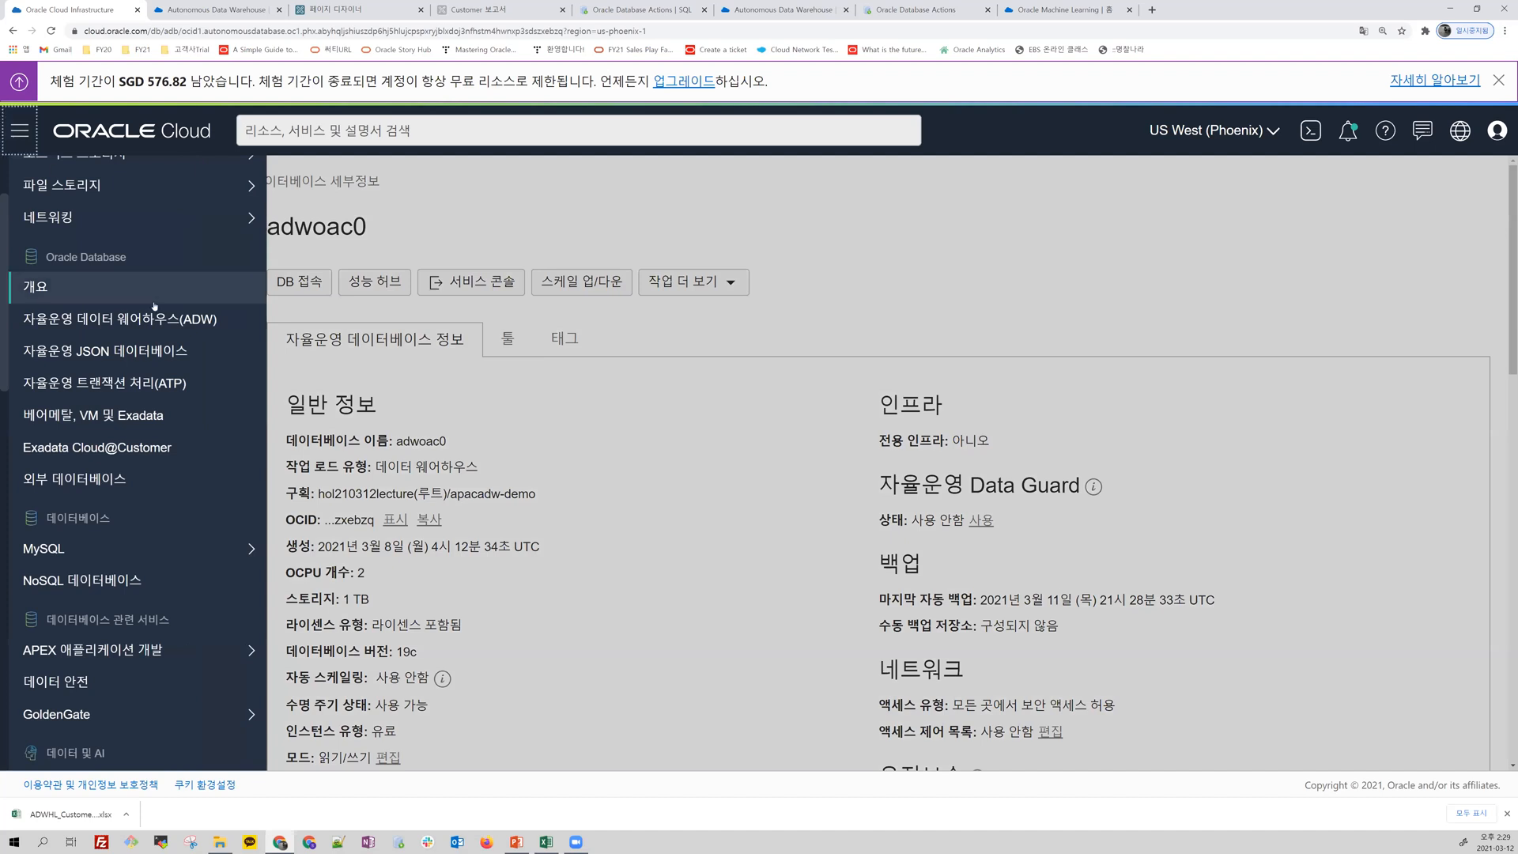
scroll(118, 356, "down", 5)
scroll(158, 400, "down", 3)
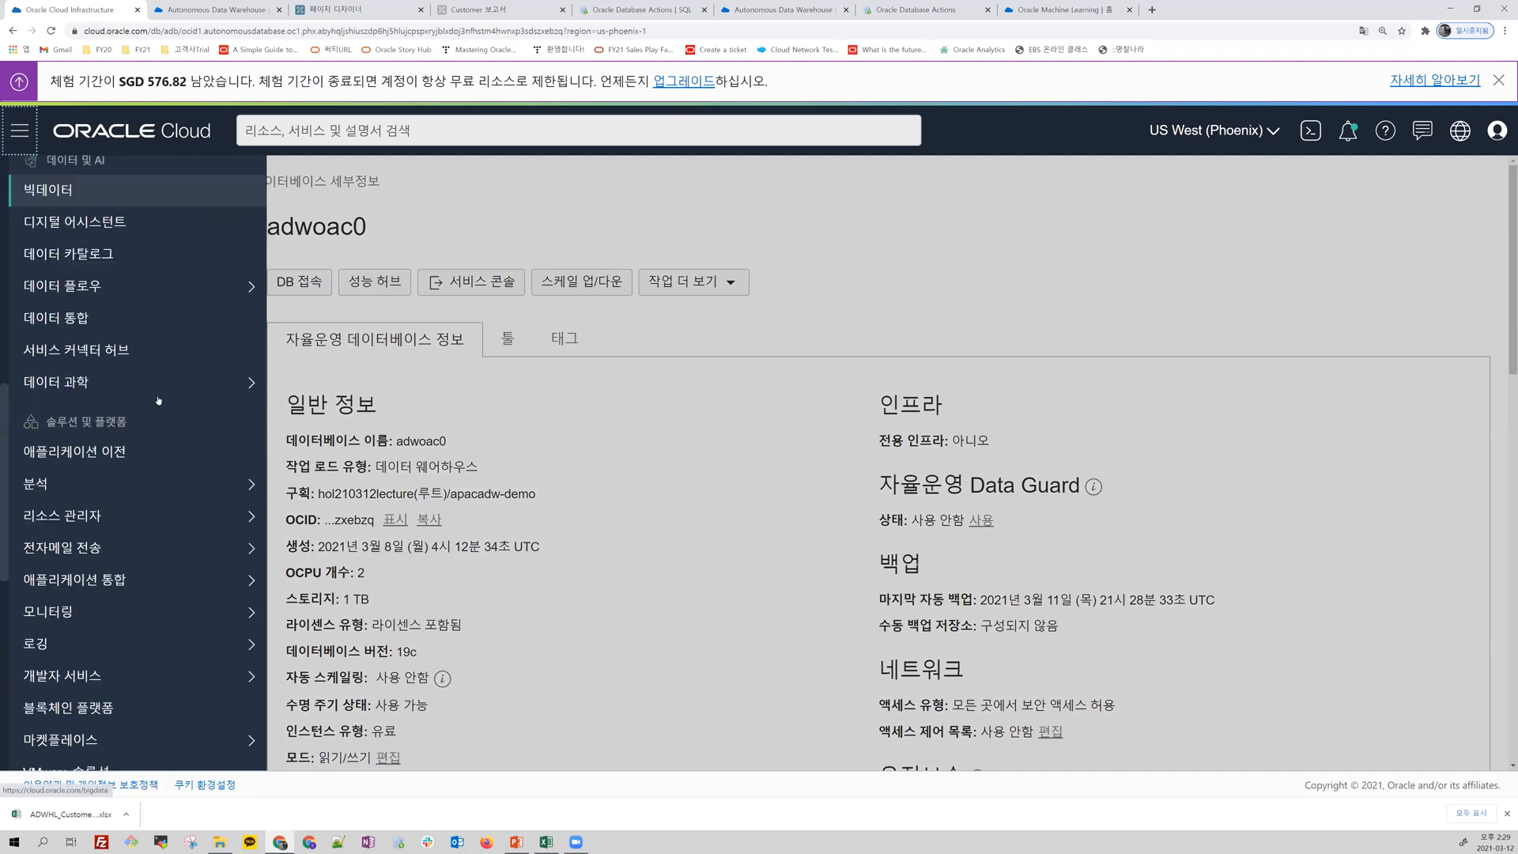
scroll(158, 400, "down", 5)
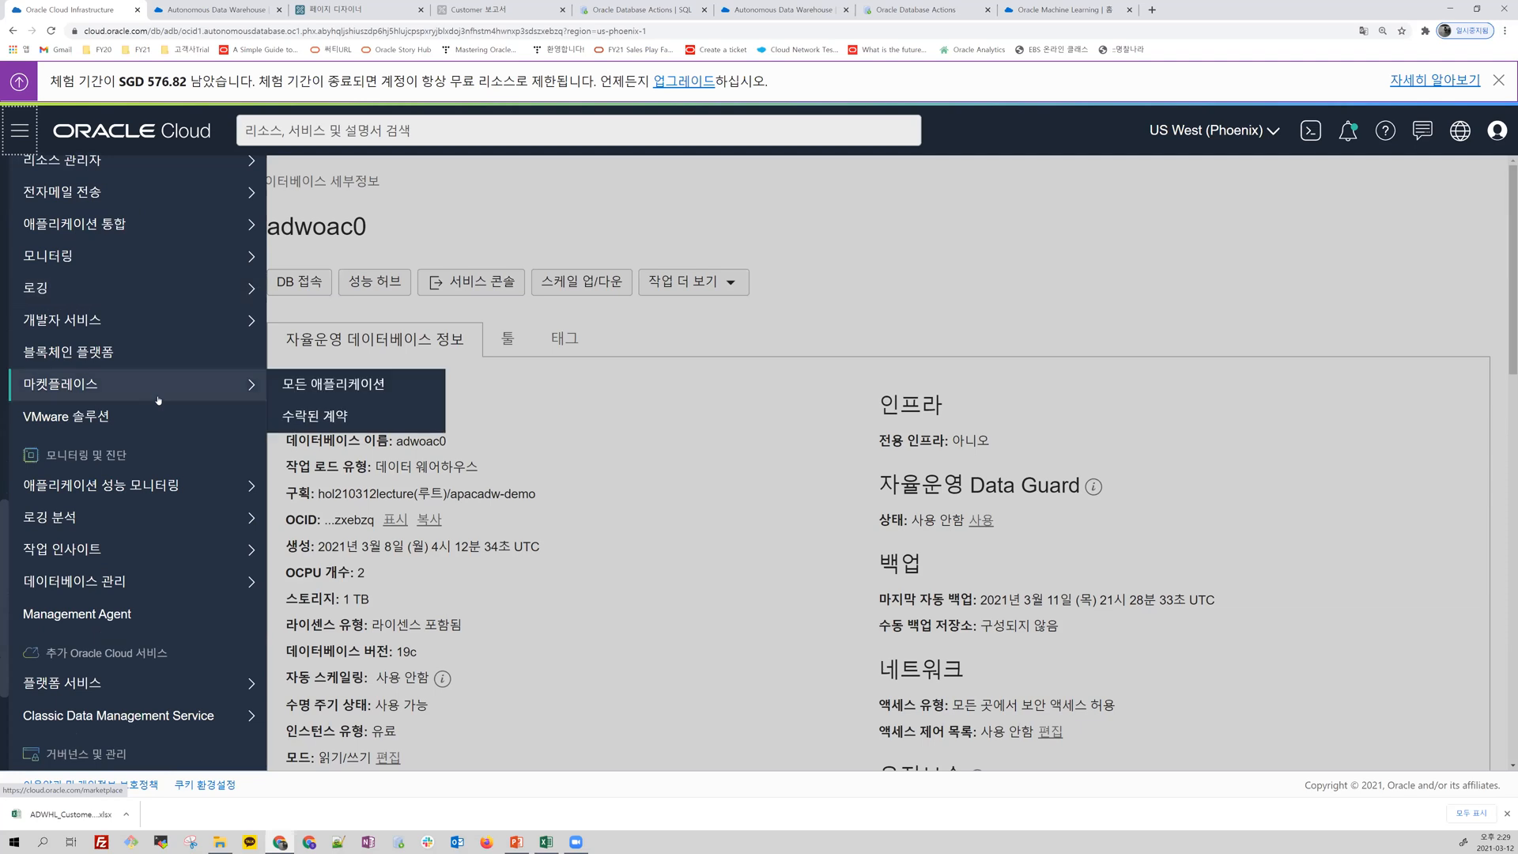
scroll(158, 400, "up", 5)
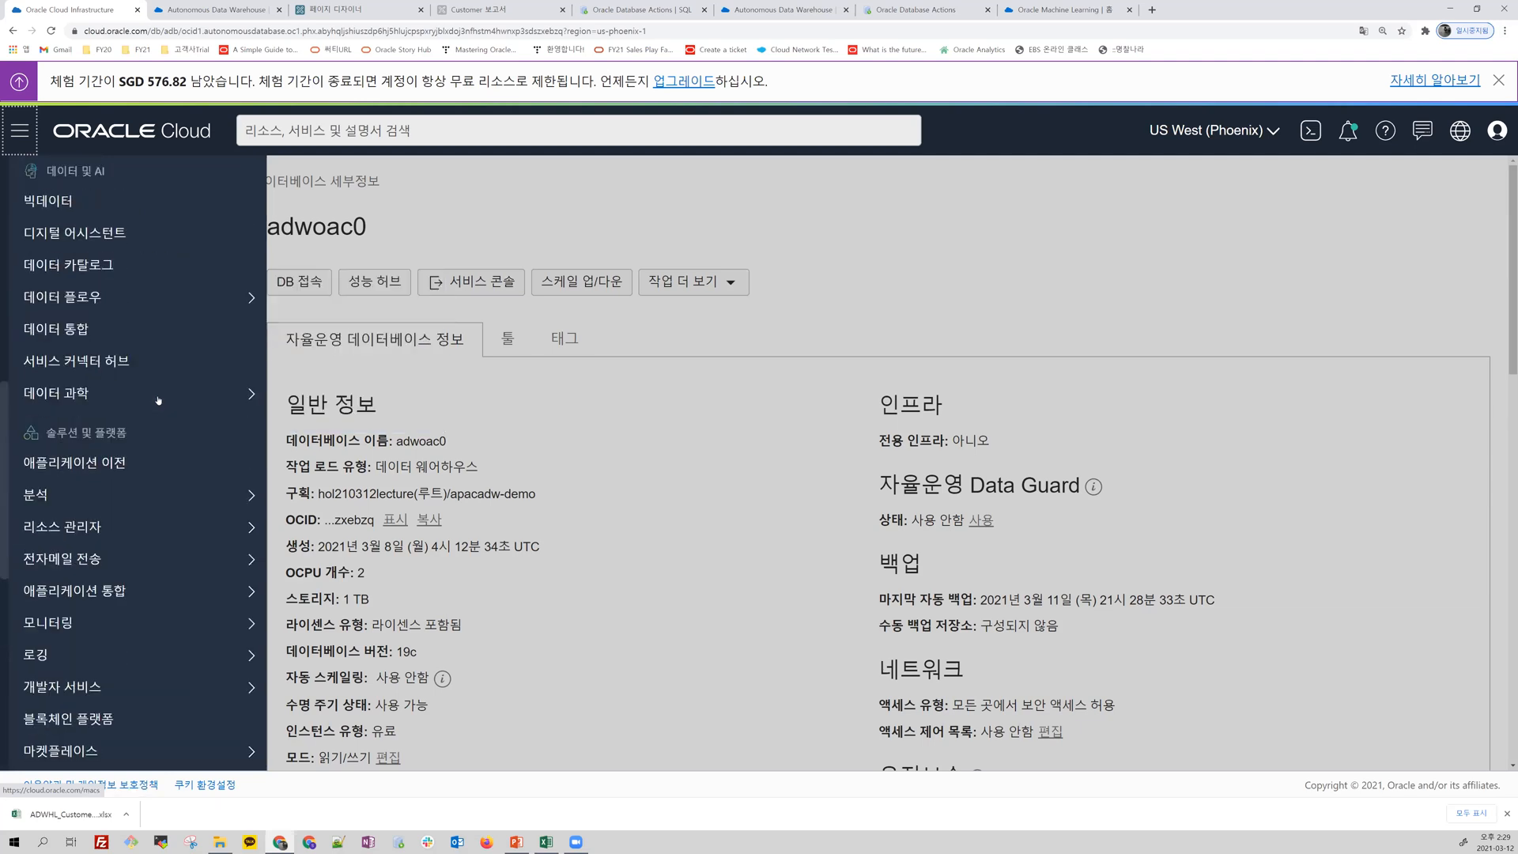
mouse_move(131, 498)
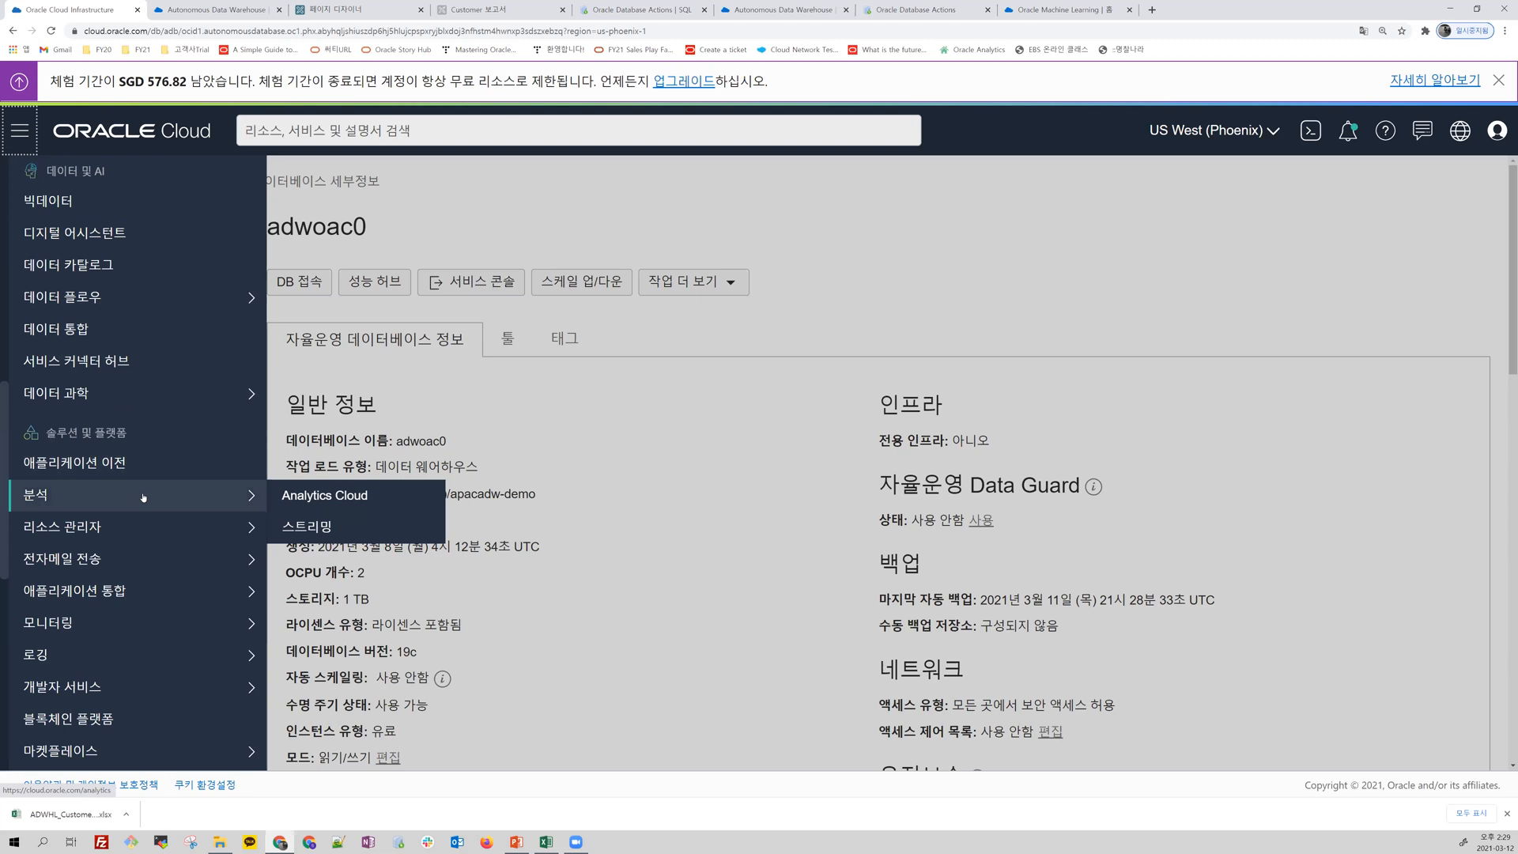
left_click(368, 500)
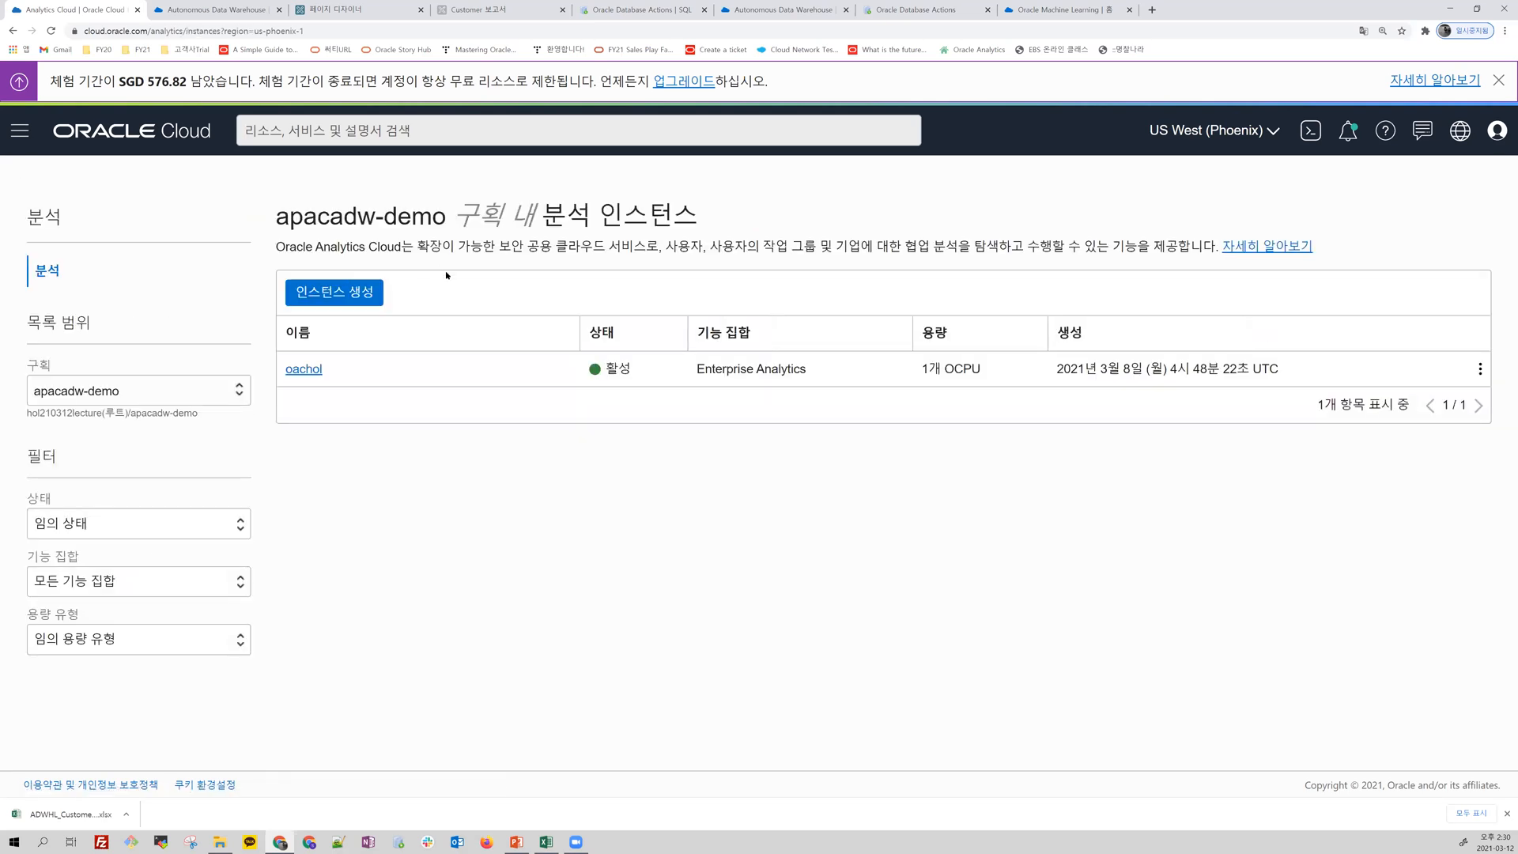
Step: View the analytics instances of the hol210312lecture(루트) compartment, and return the list to the apacadw-demo compartment
left_click(241, 393)
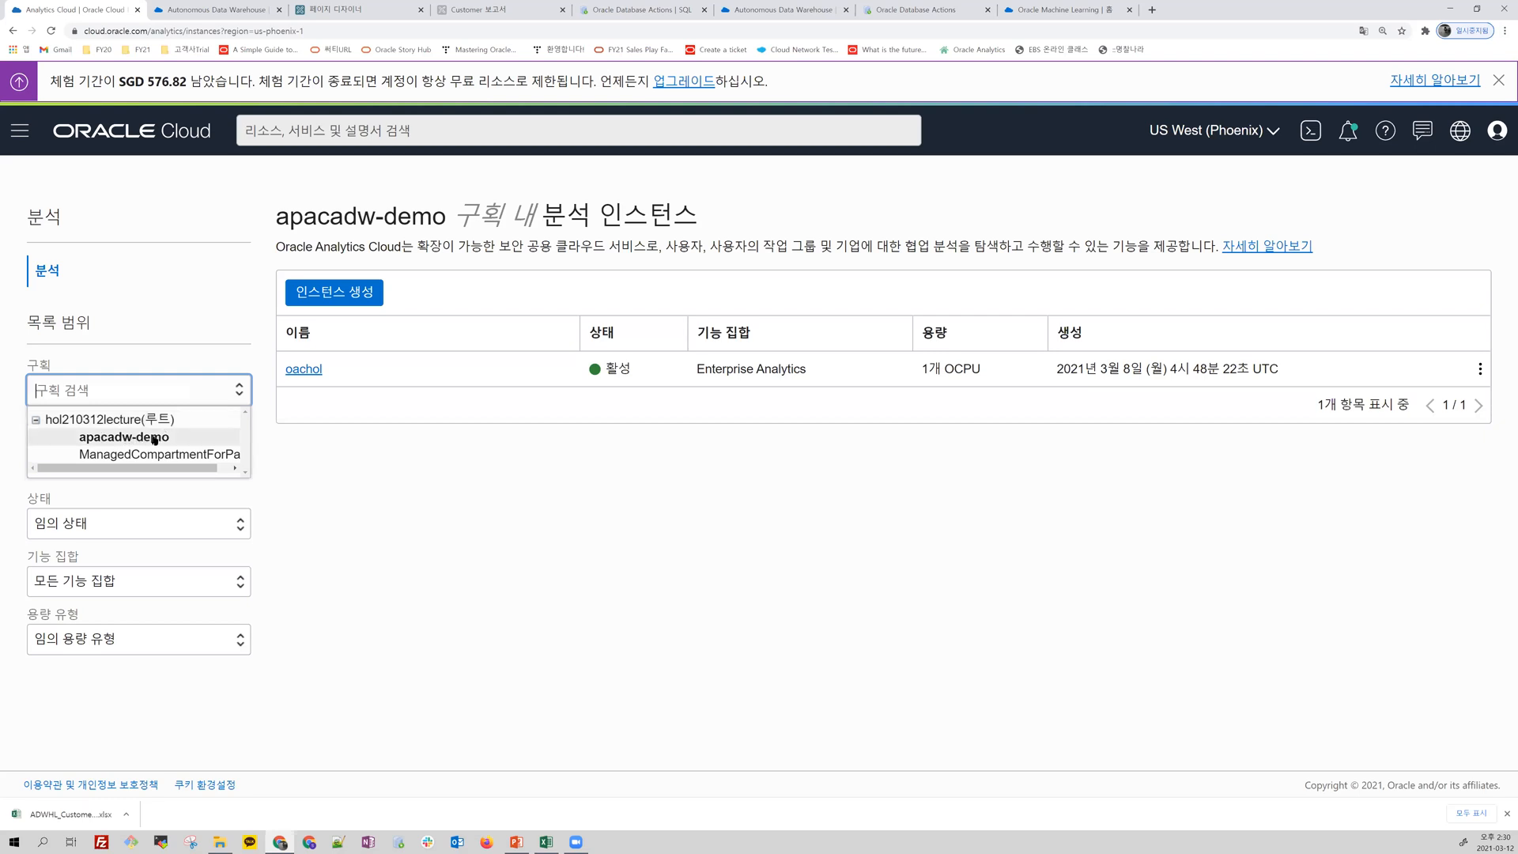
left_click(63, 418)
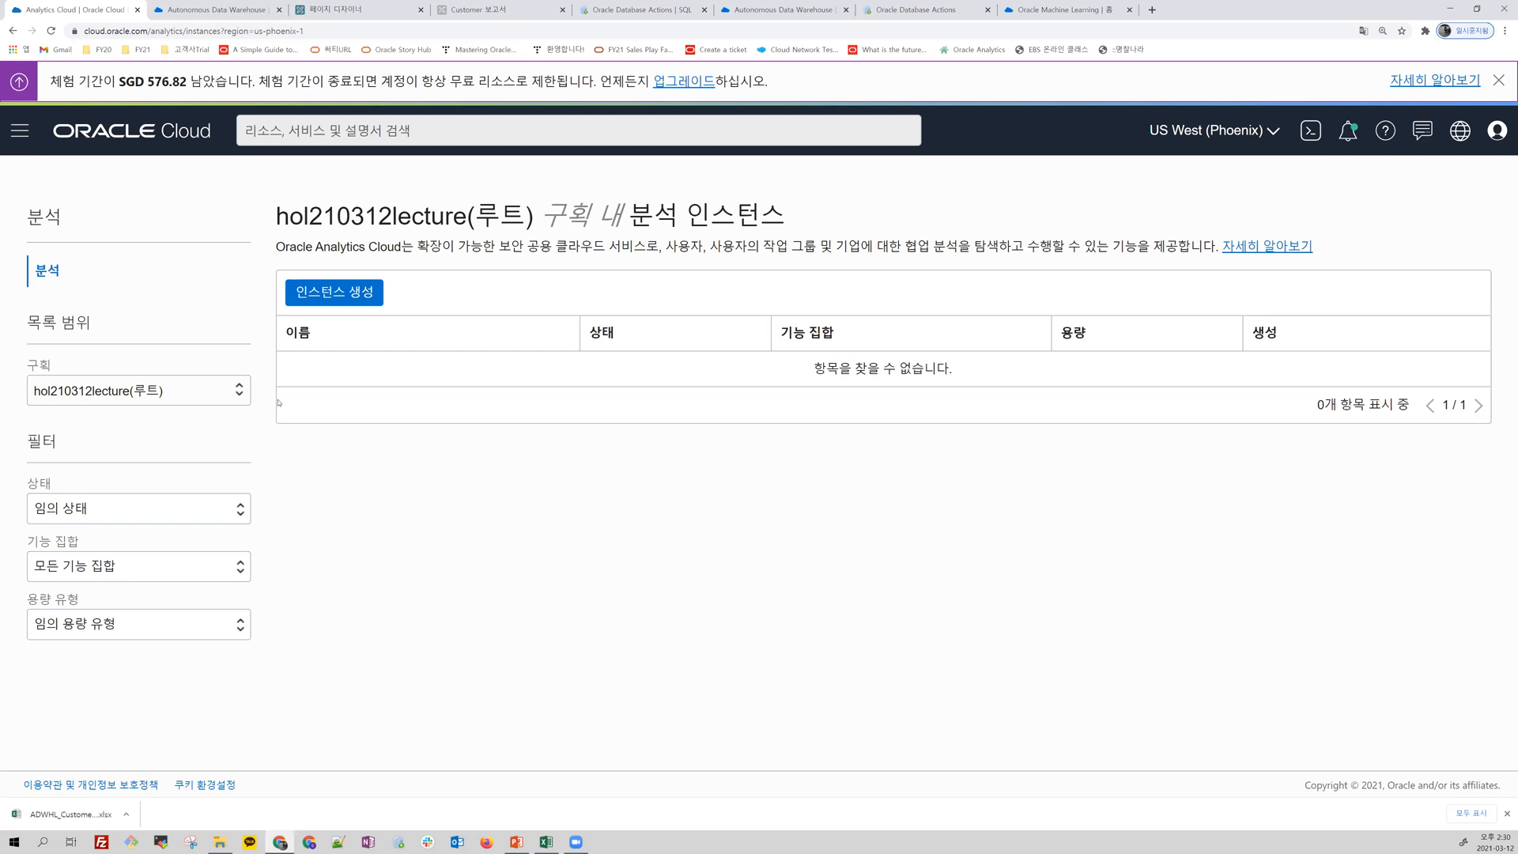
left_click(238, 391)
left_click(155, 439)
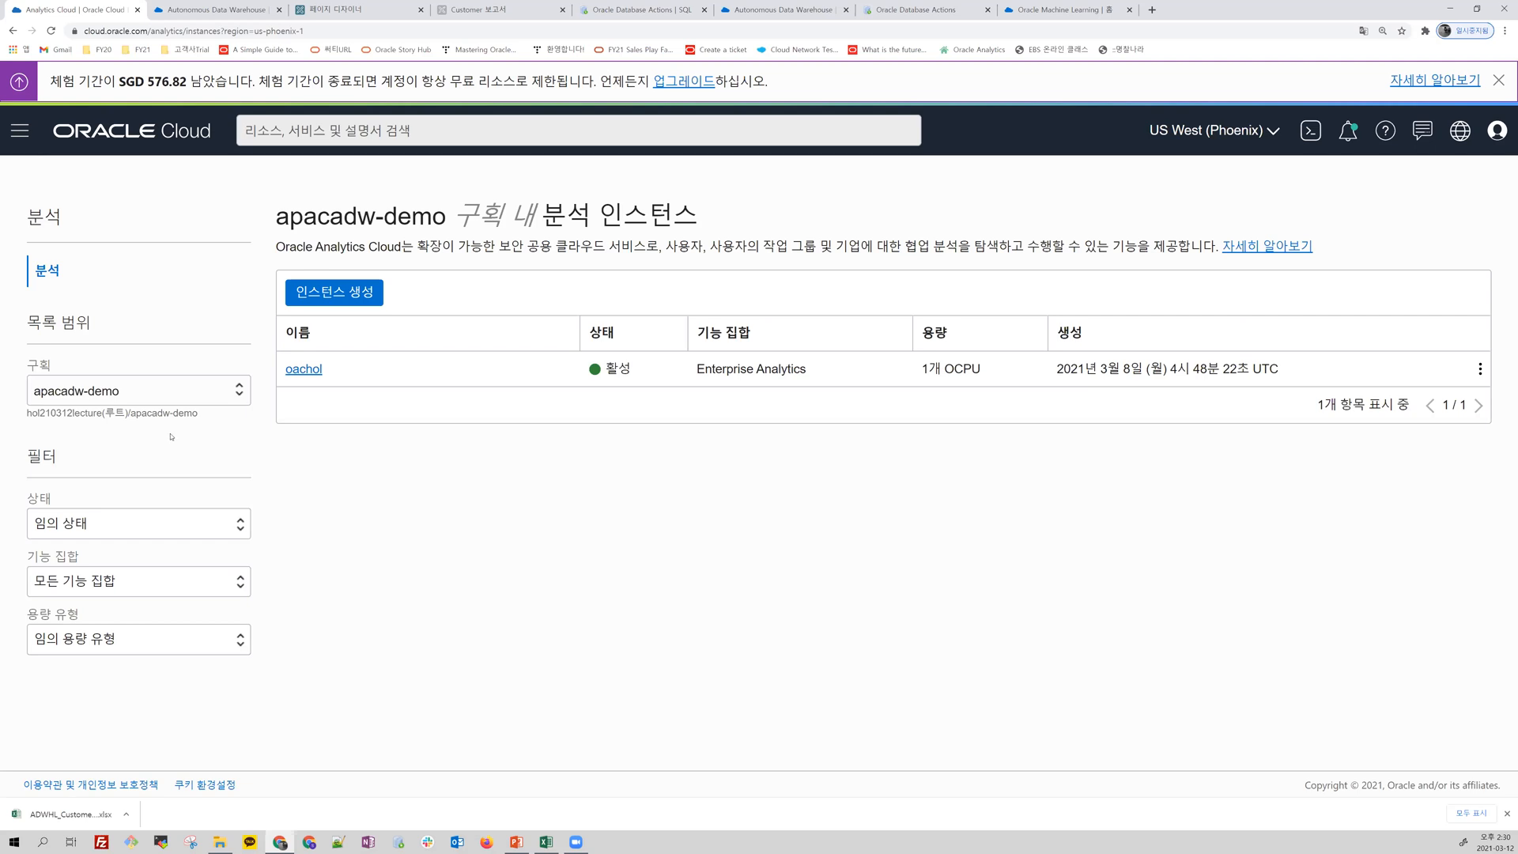
Step: Open the oachol analytics instance, launch its Oracle Analytics home page and enlarge the page display
left_click(300, 369)
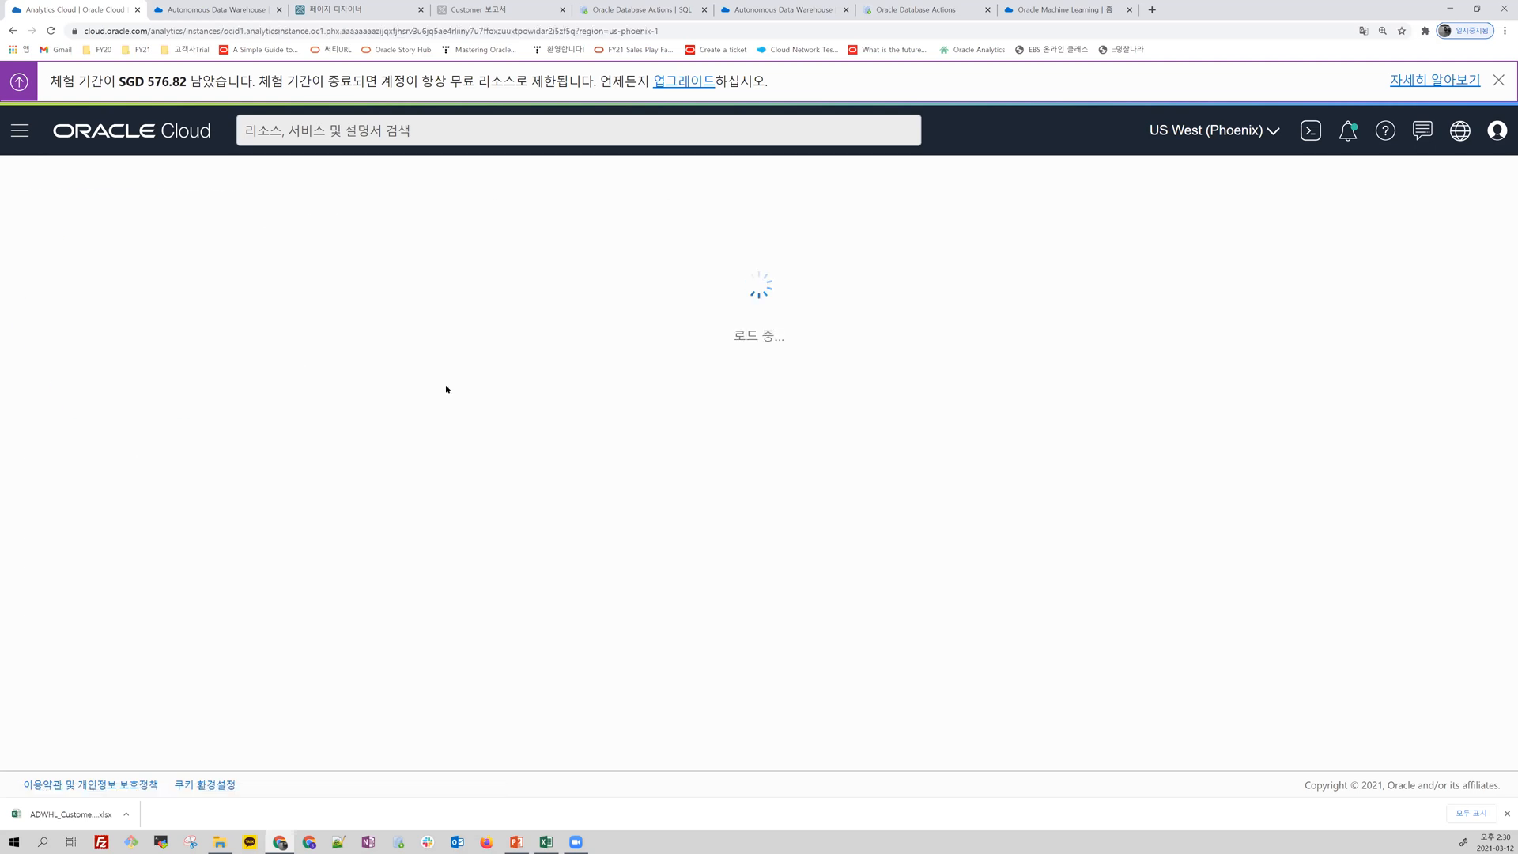
left_click(328, 283)
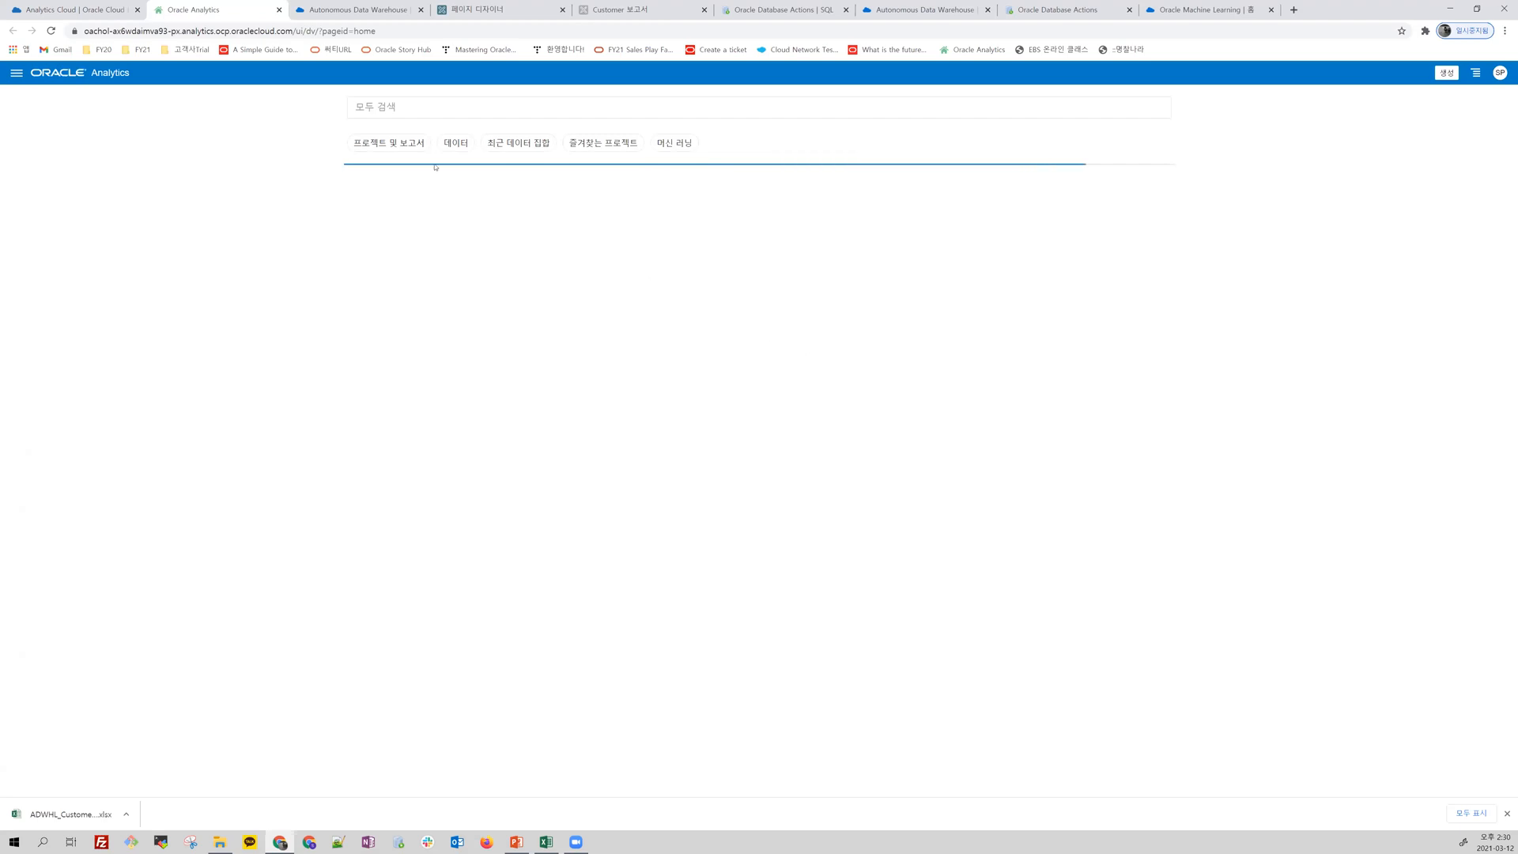
left_click_drag(85, 31, 319, 32)
left_click(272, 193)
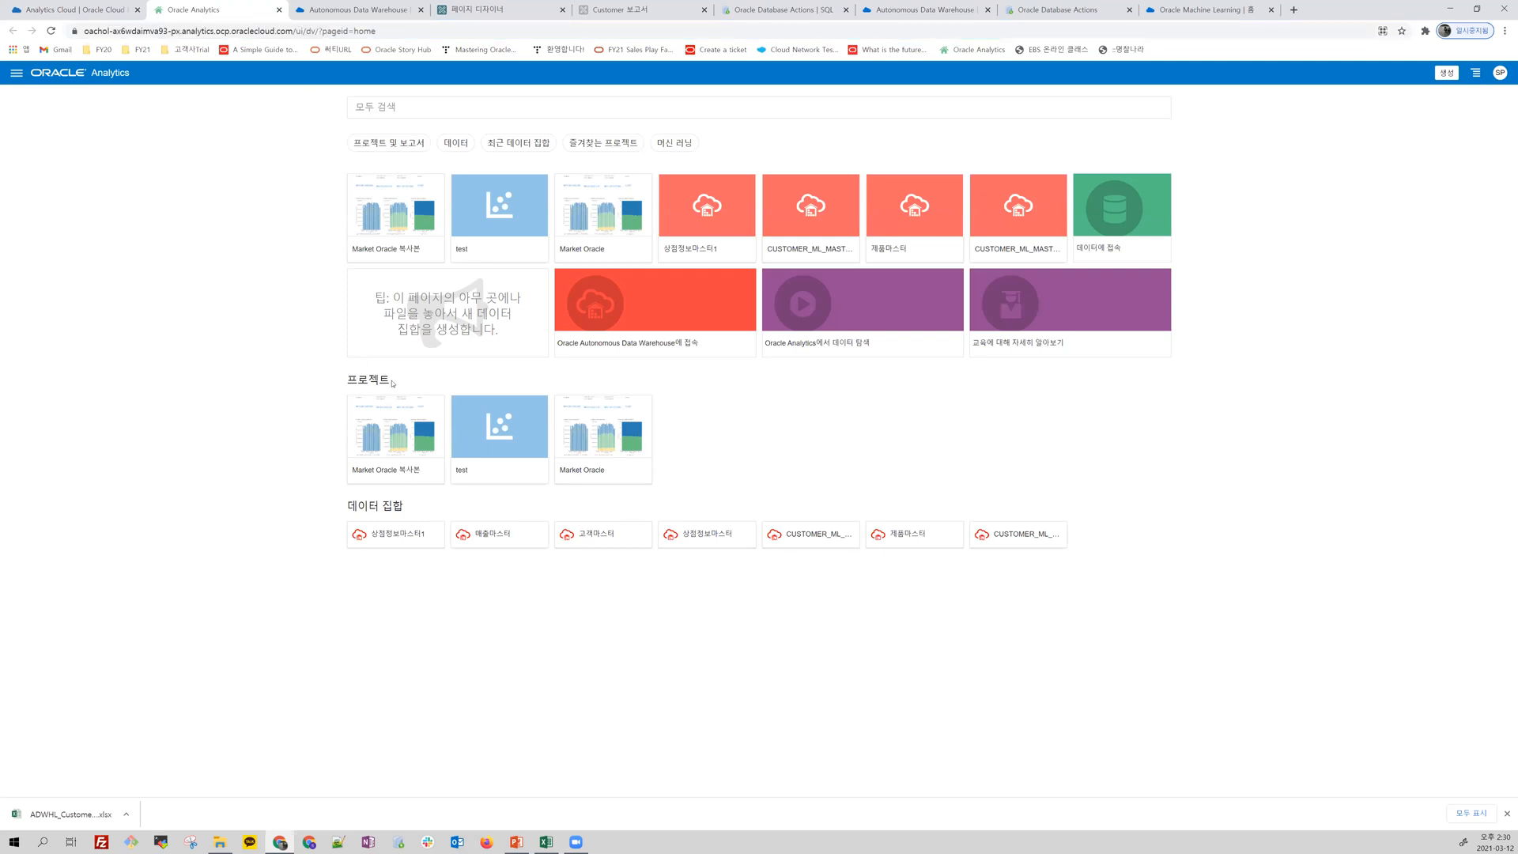
key("ctrl+plus")
key("ctrl+plus")
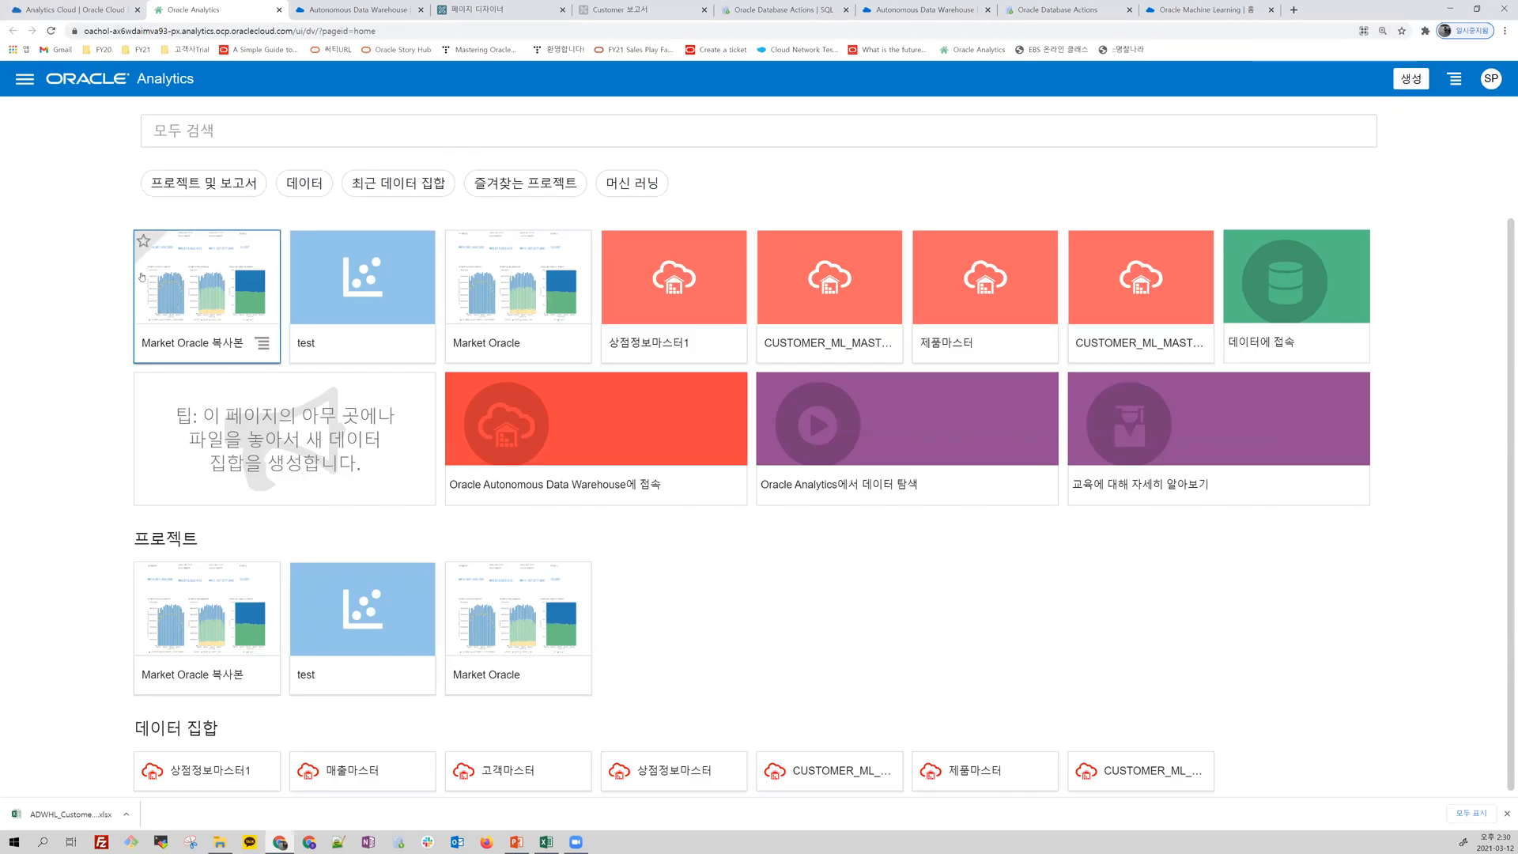
Step: Open the 카탈로그 page and view the contents of the oachol folder under 공유 폴더
left_click(24, 83)
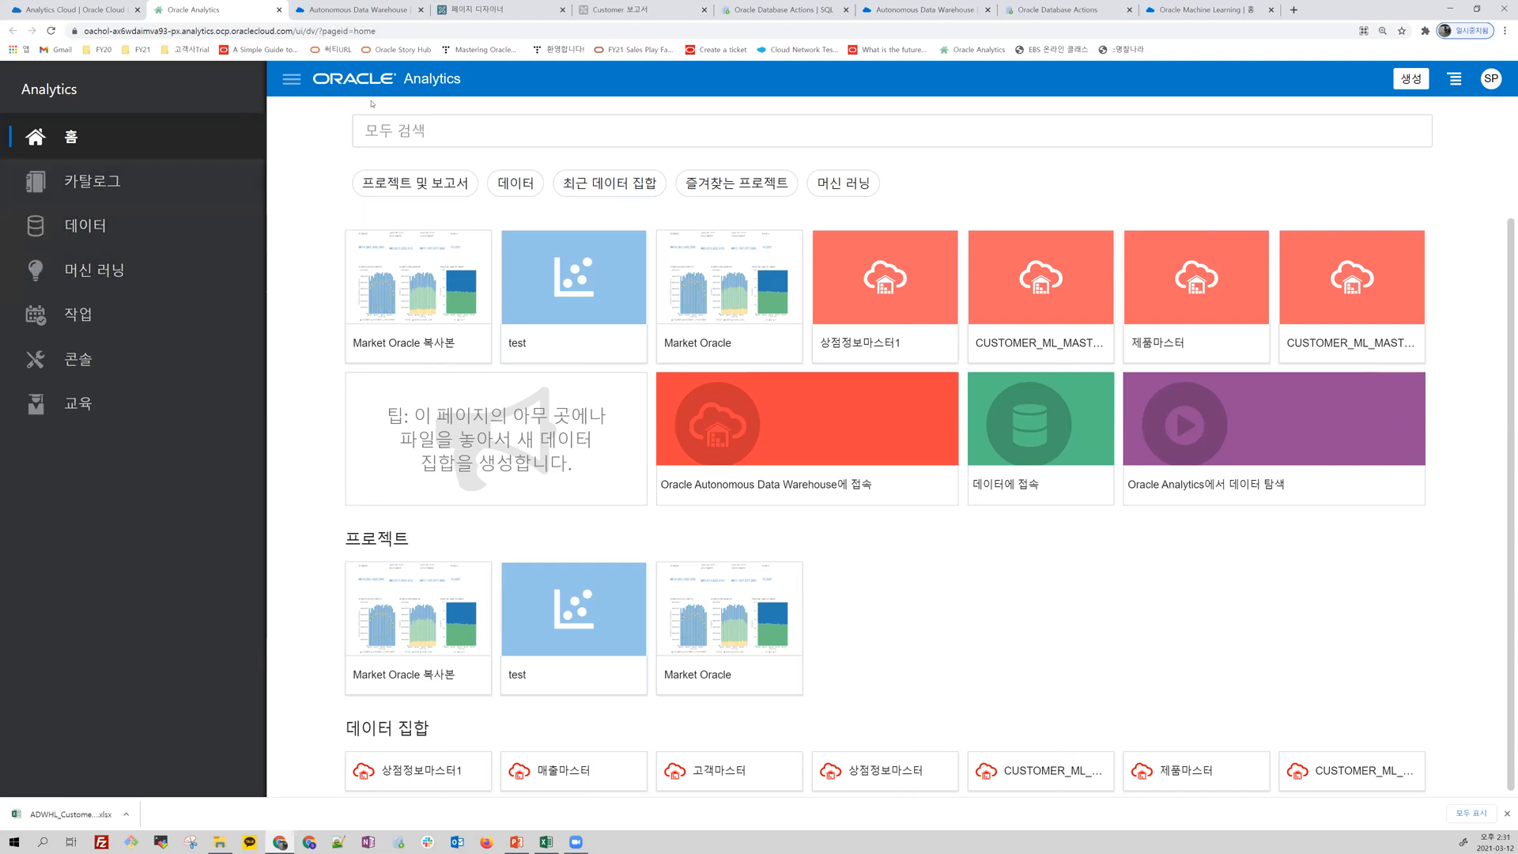
left_click(90, 186)
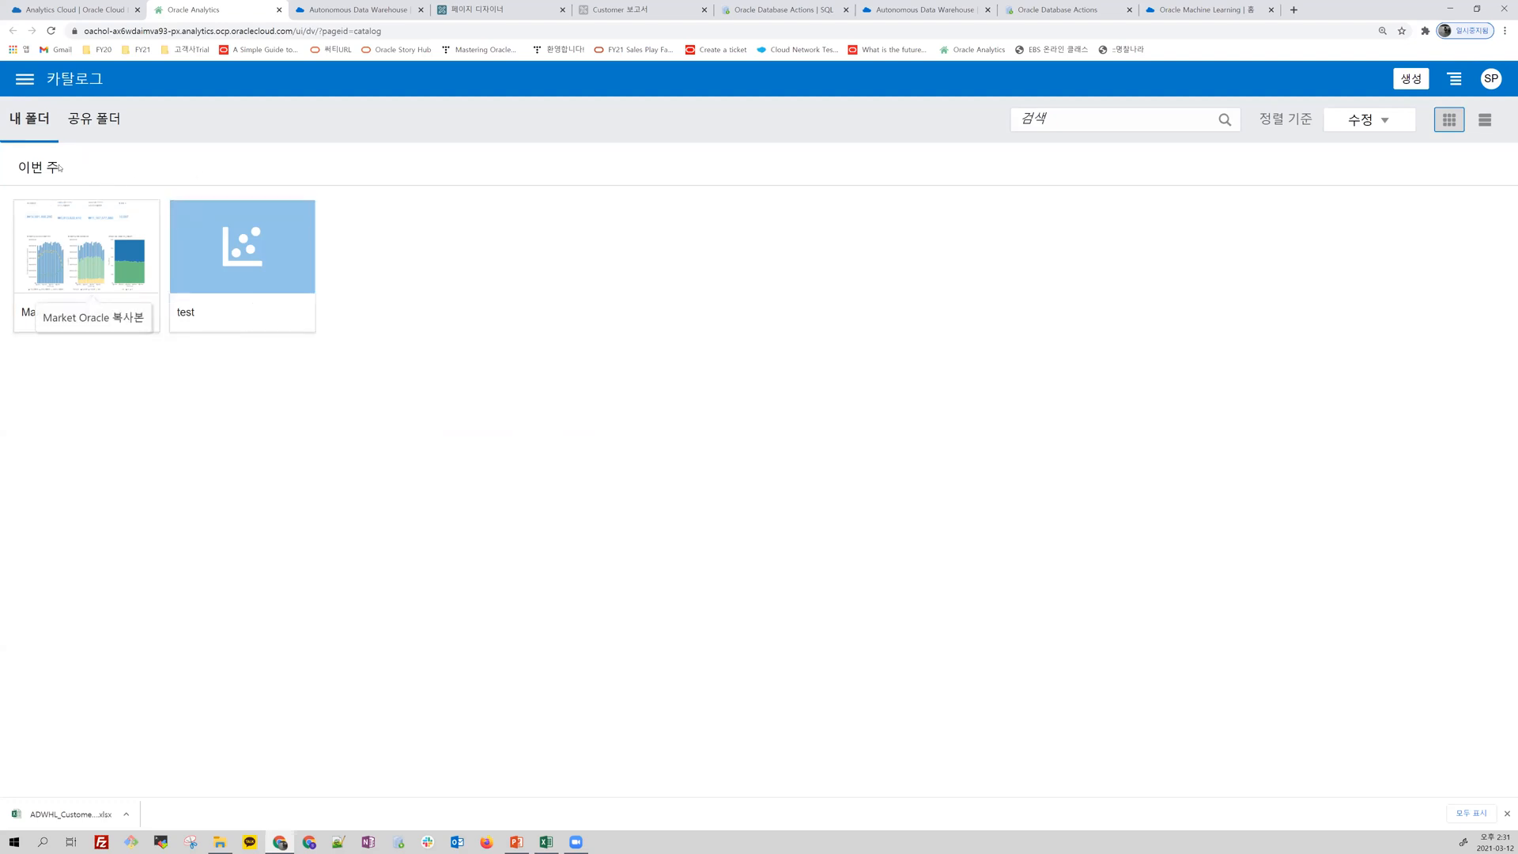
left_click(90, 124)
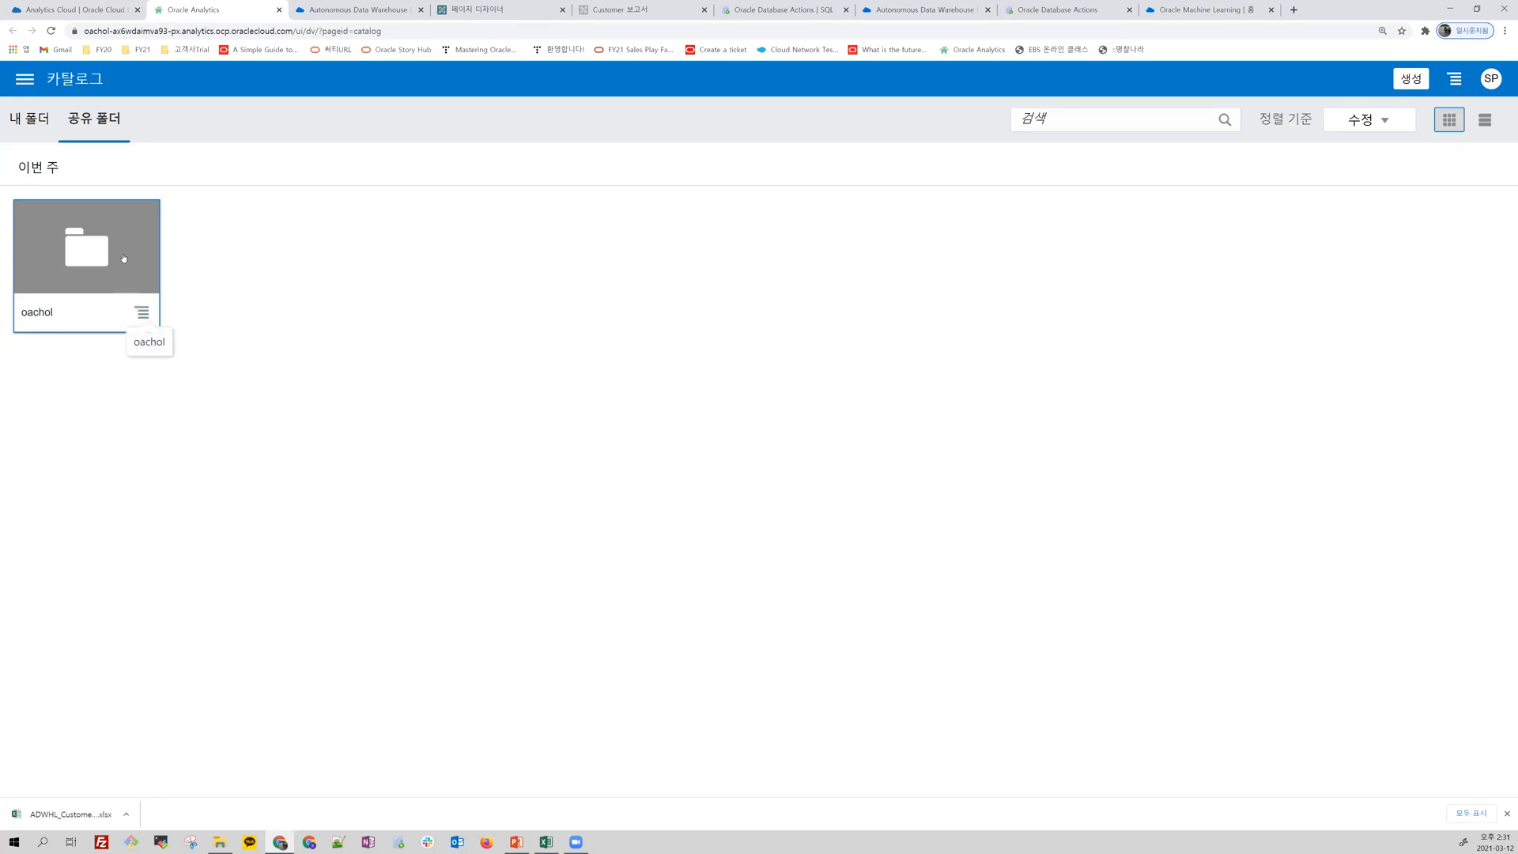
left_click(124, 256)
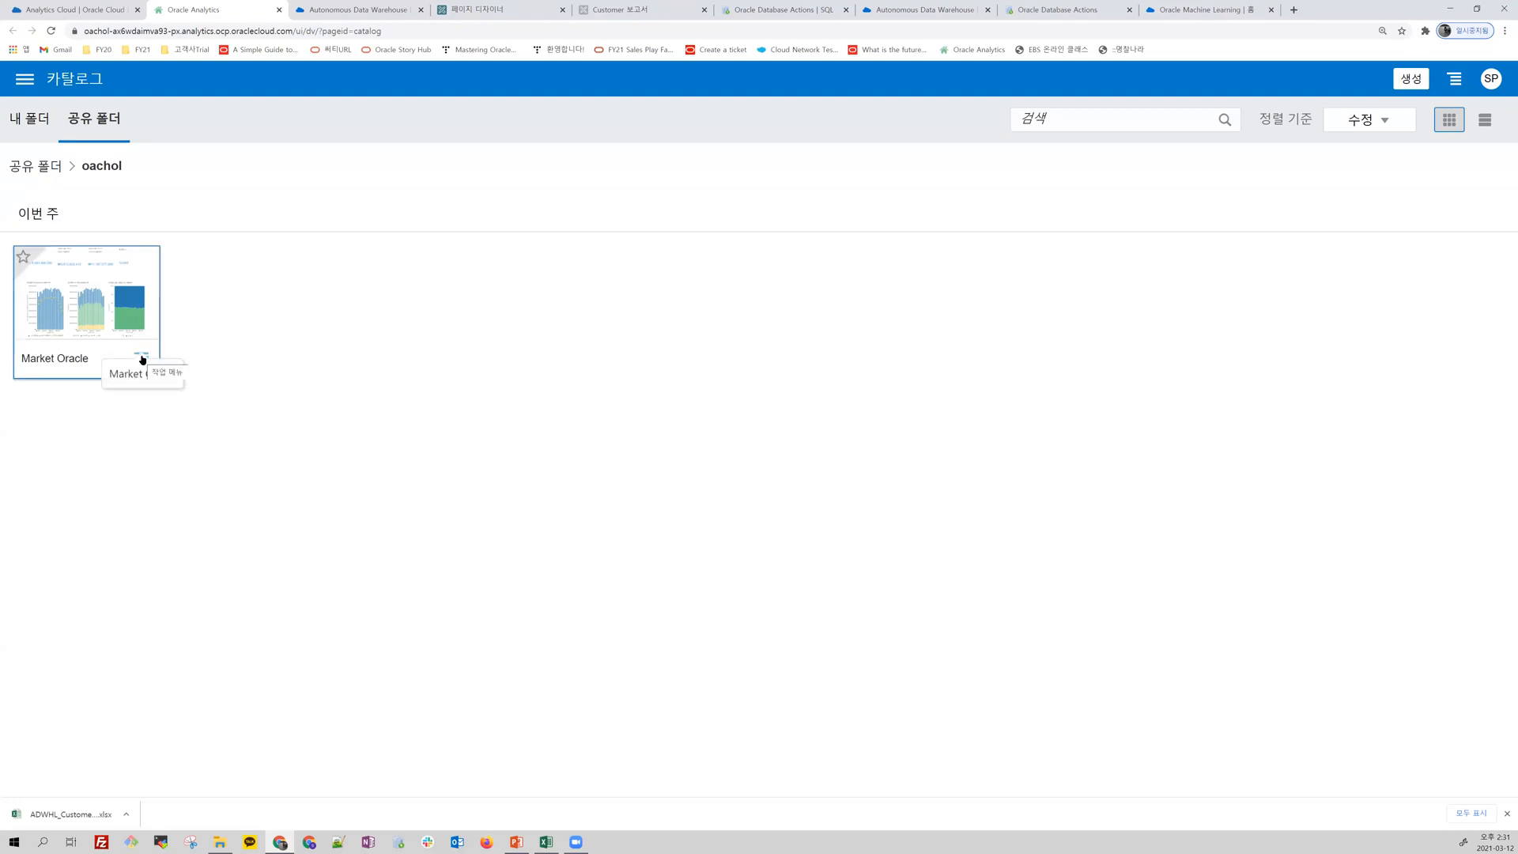
Step: Open the 데이터 page and view its data sets and existing connections
left_click(25, 79)
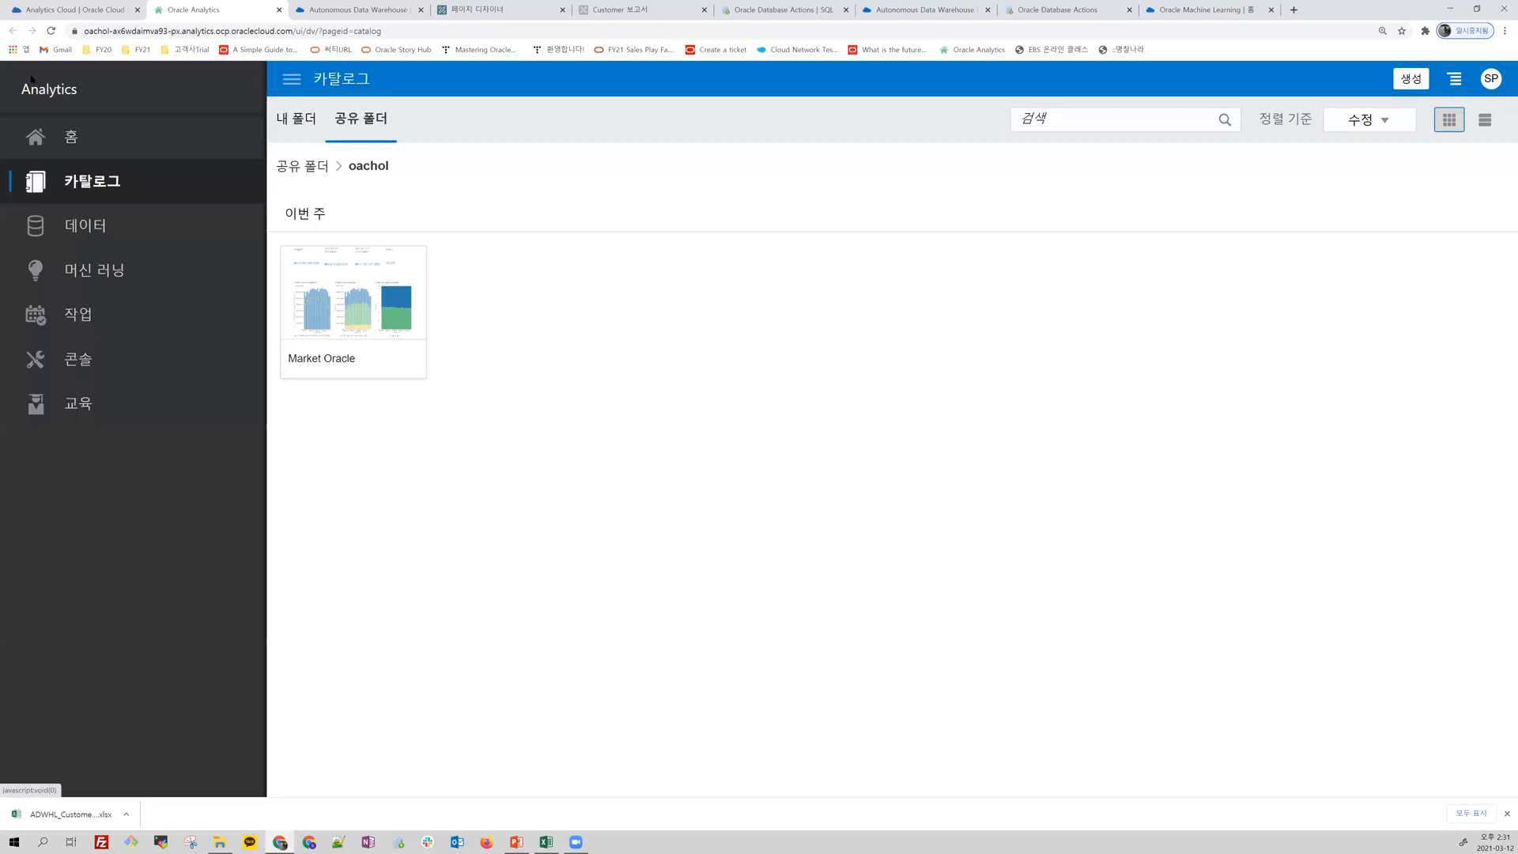
left_click(85, 229)
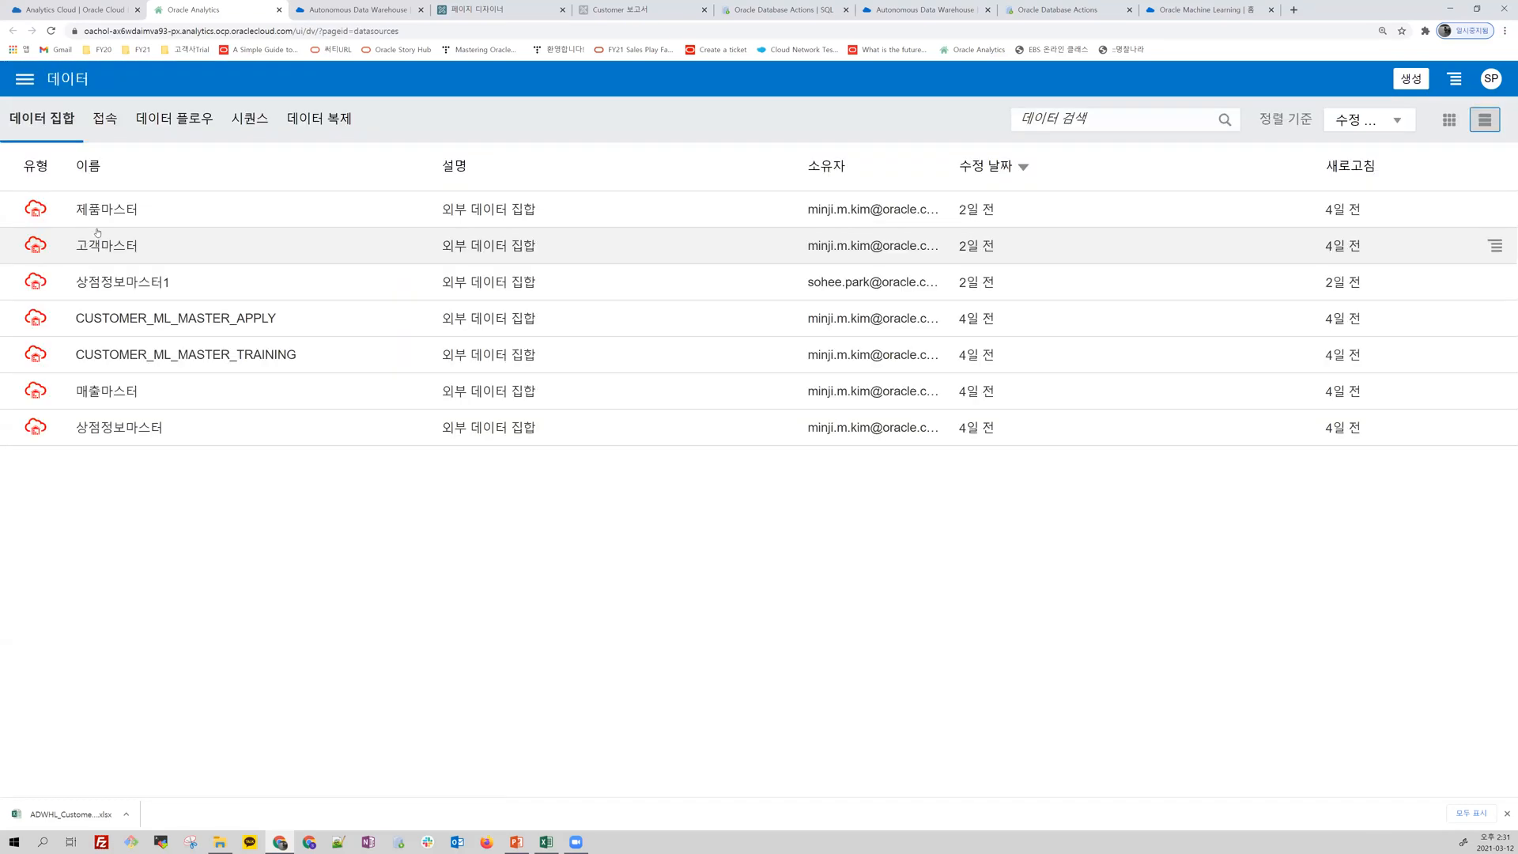
left_click(102, 122)
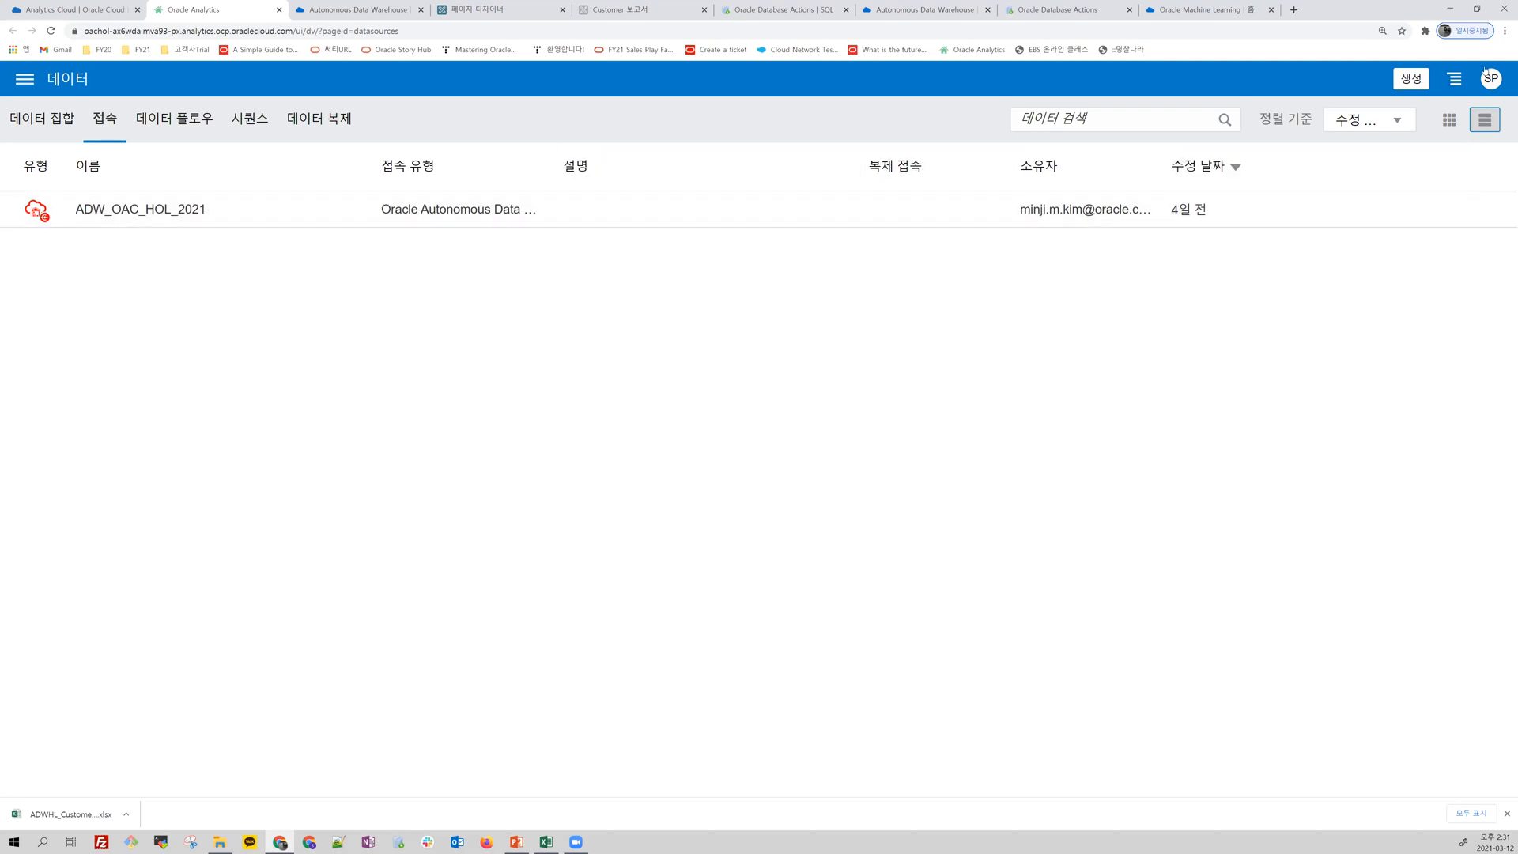
Step: Start creating a 접속, look through all the available connection types, and cancel without creating one
left_click(1411, 78)
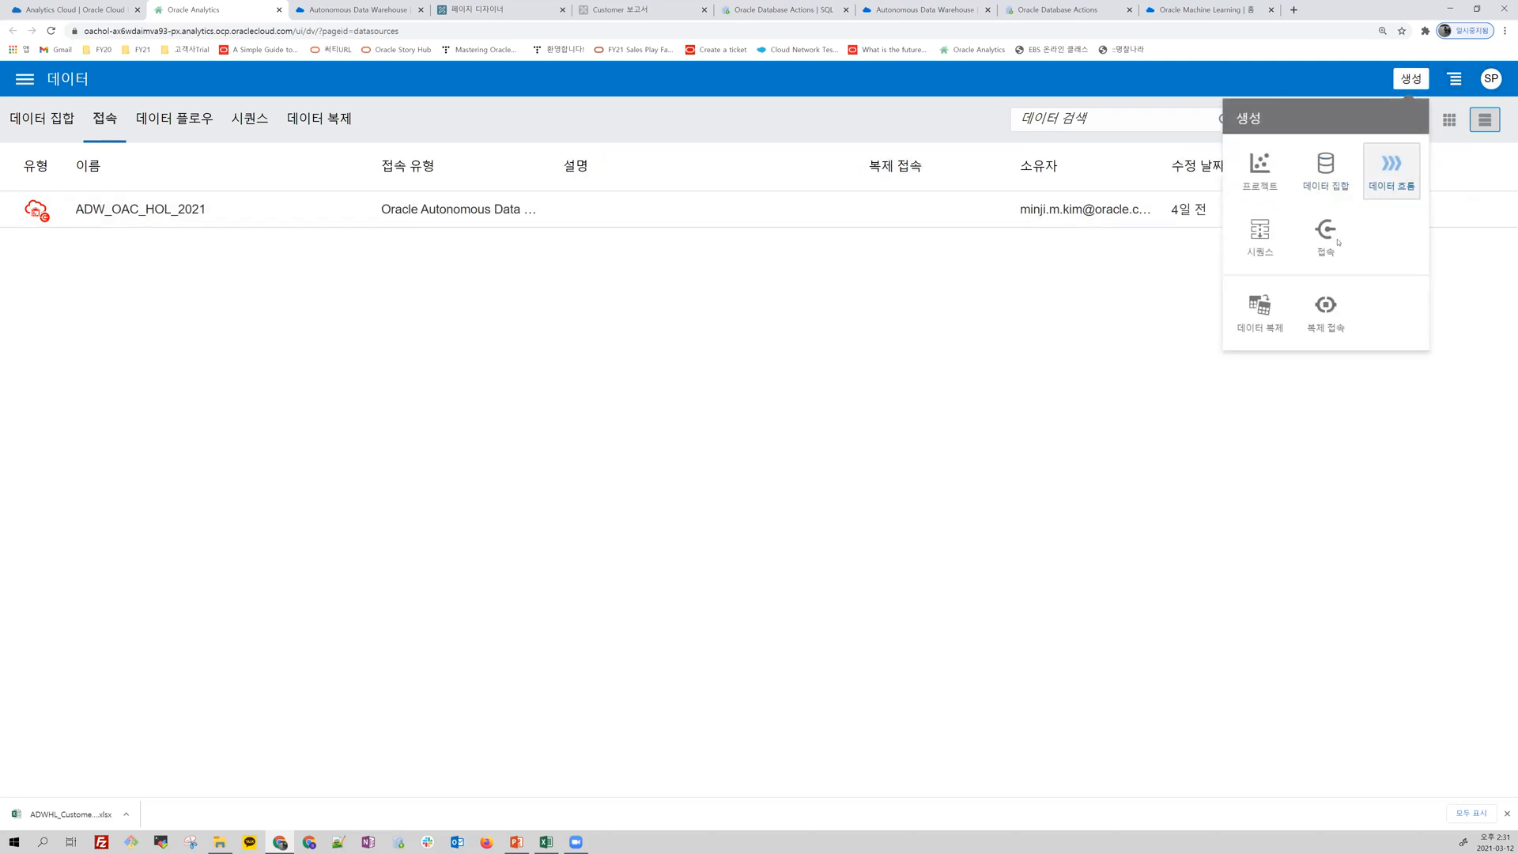
left_click(1328, 235)
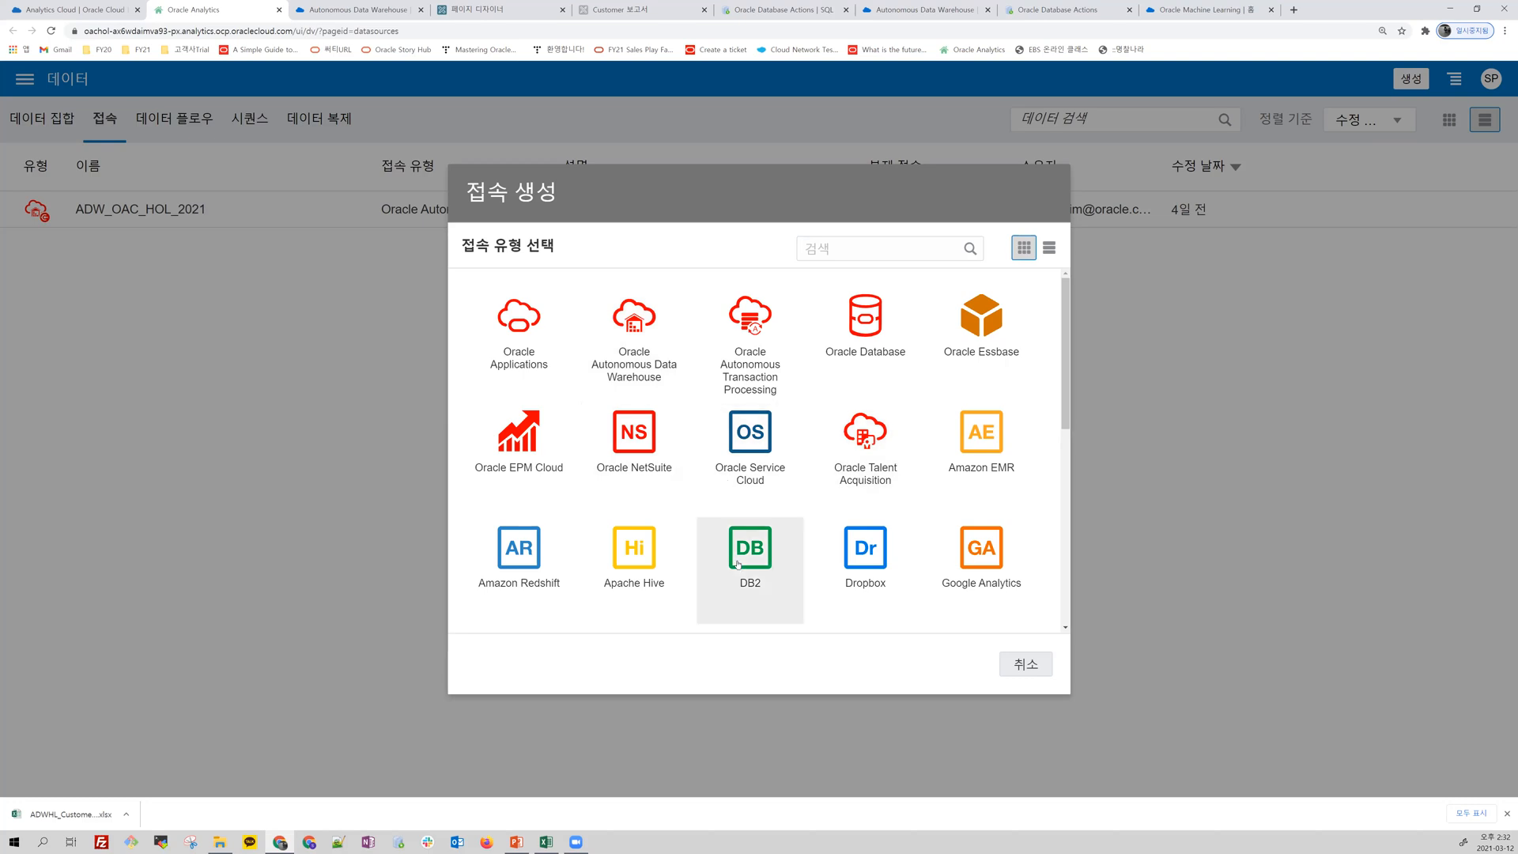
scroll(737, 565, "down", 1)
scroll(738, 565, "down", 4)
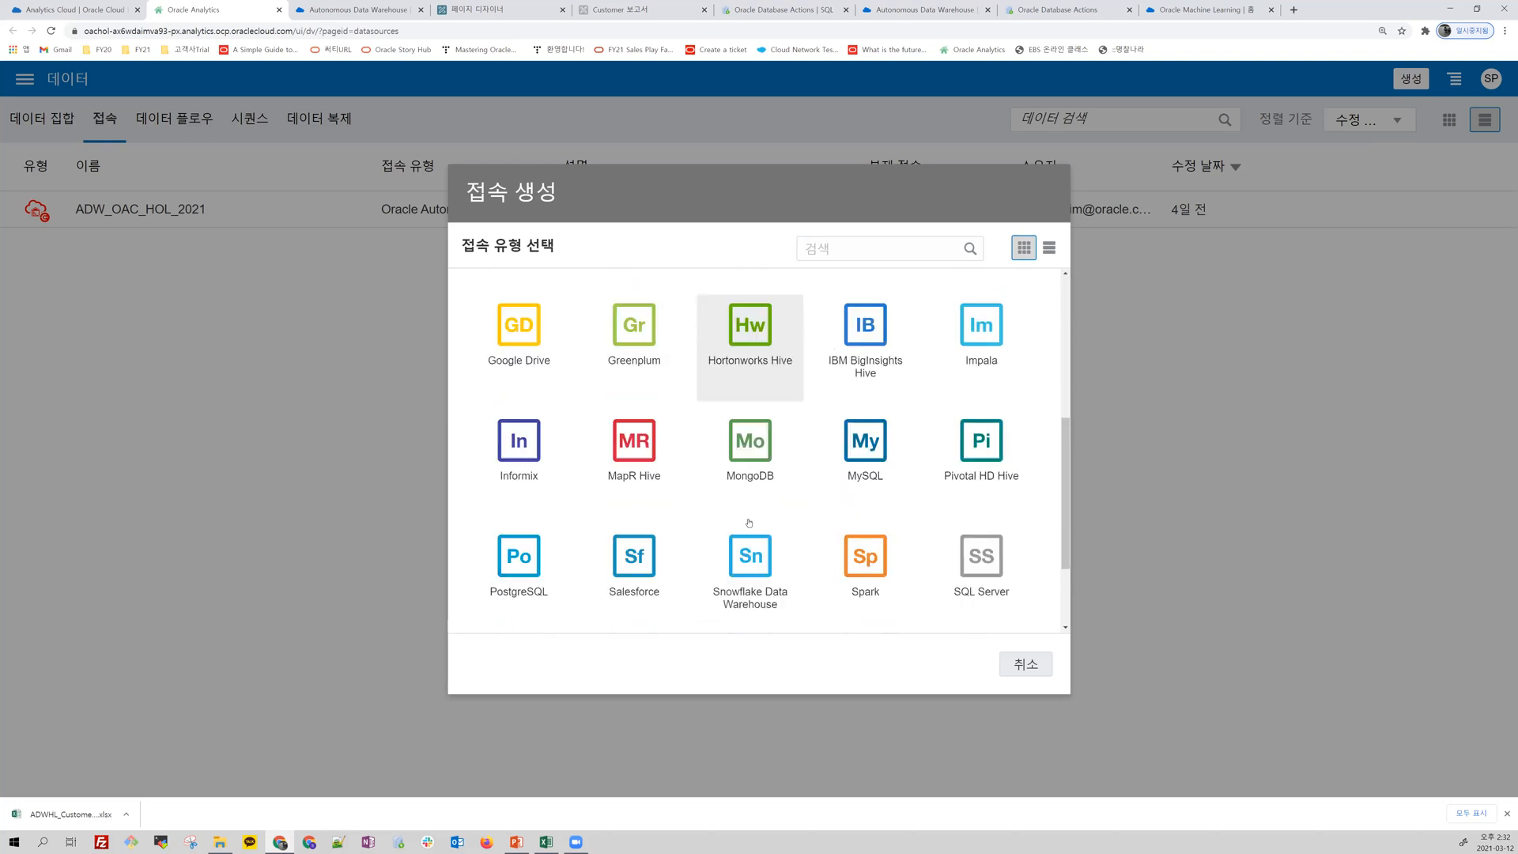
scroll(866, 545, "down", 2)
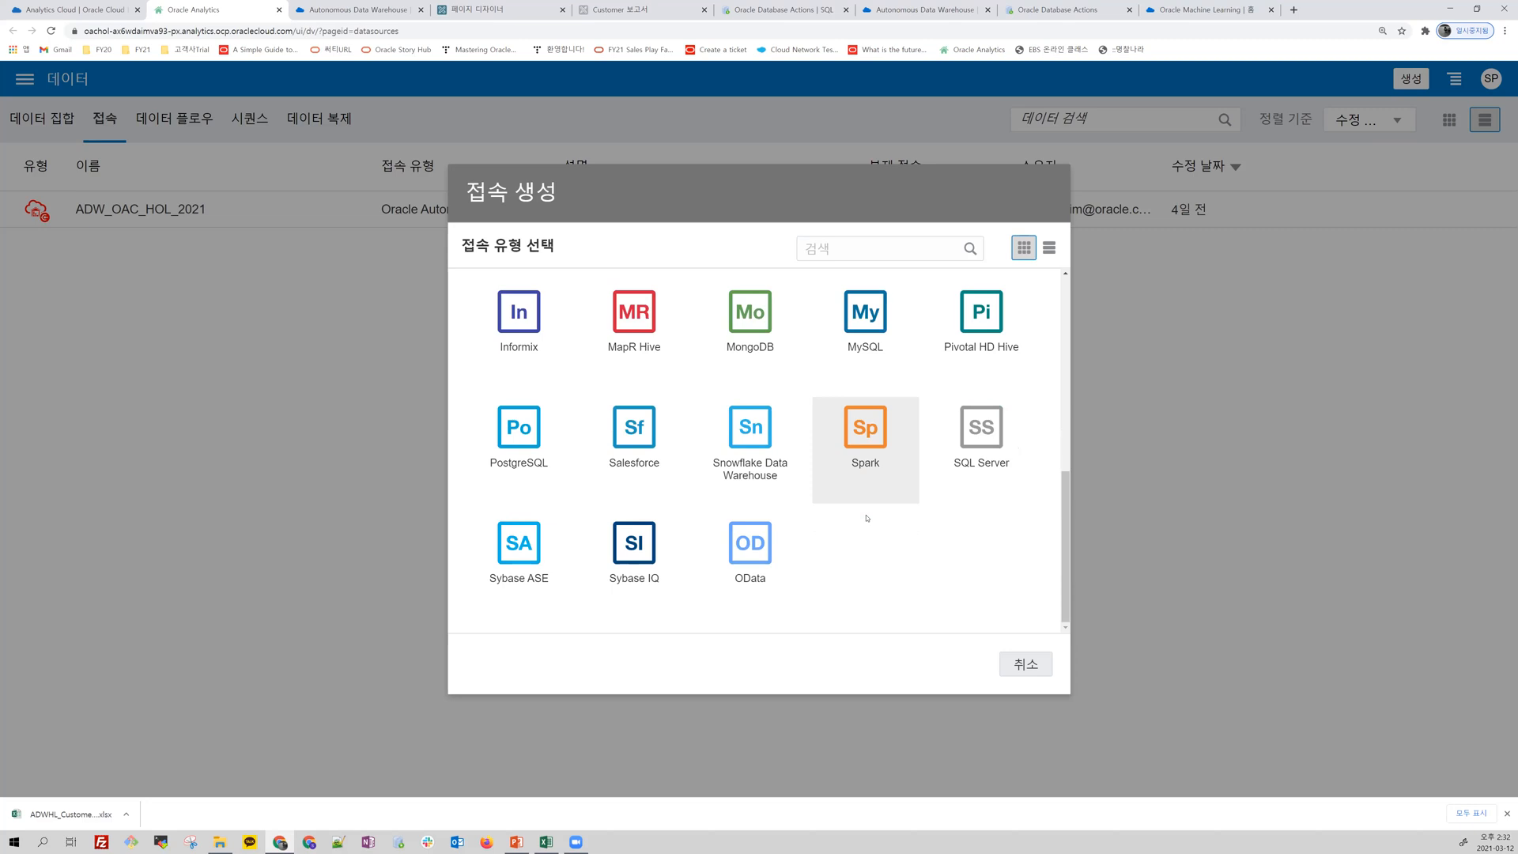
left_click(1025, 664)
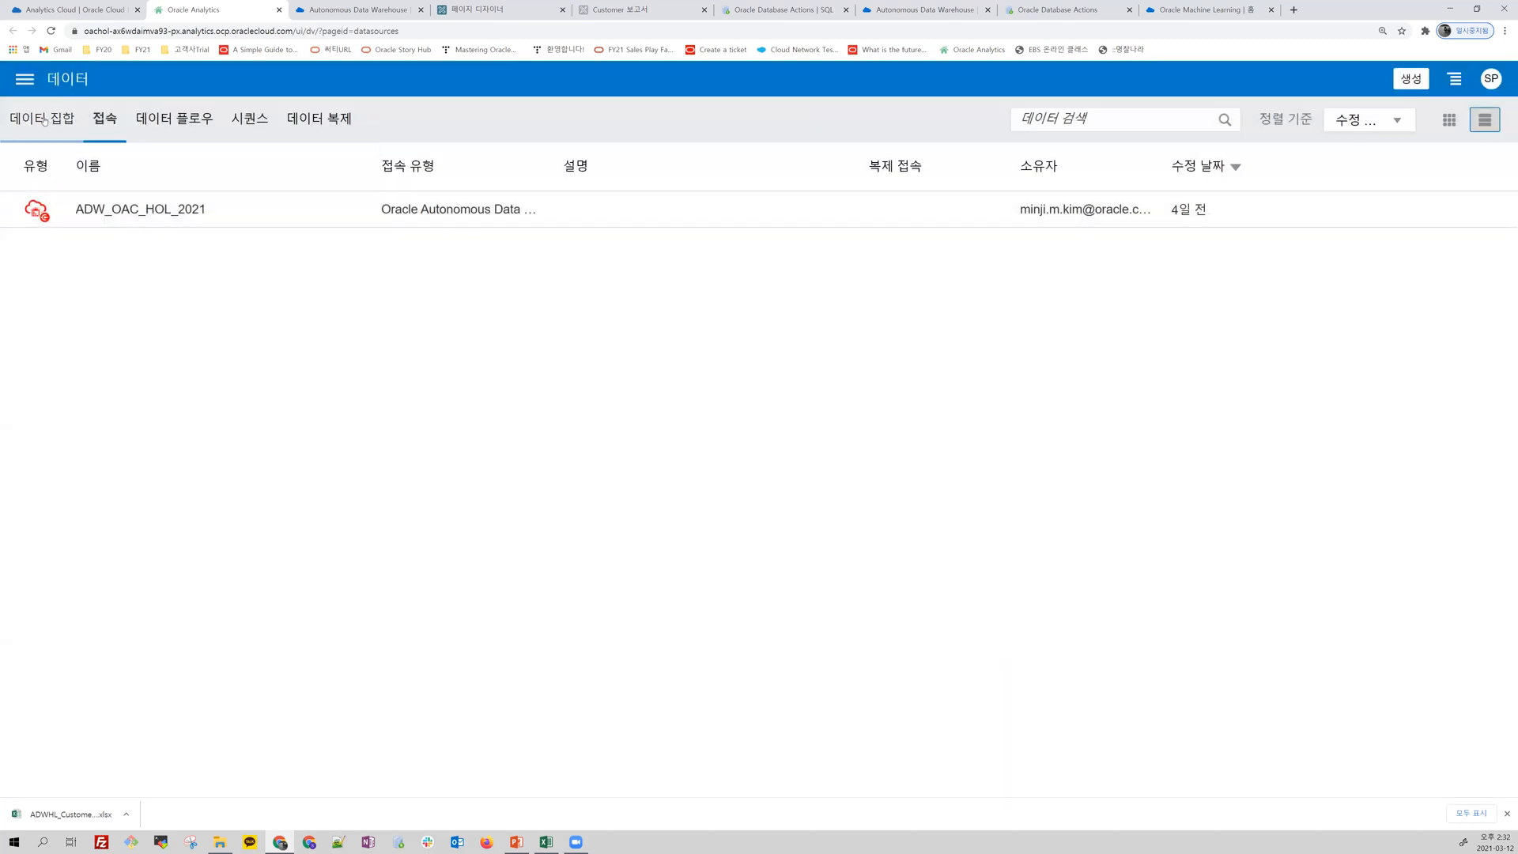
Step: View the 데이터 집합 and 데이터 플로우 lists, and the 머신 러닝 page
left_click(44, 119)
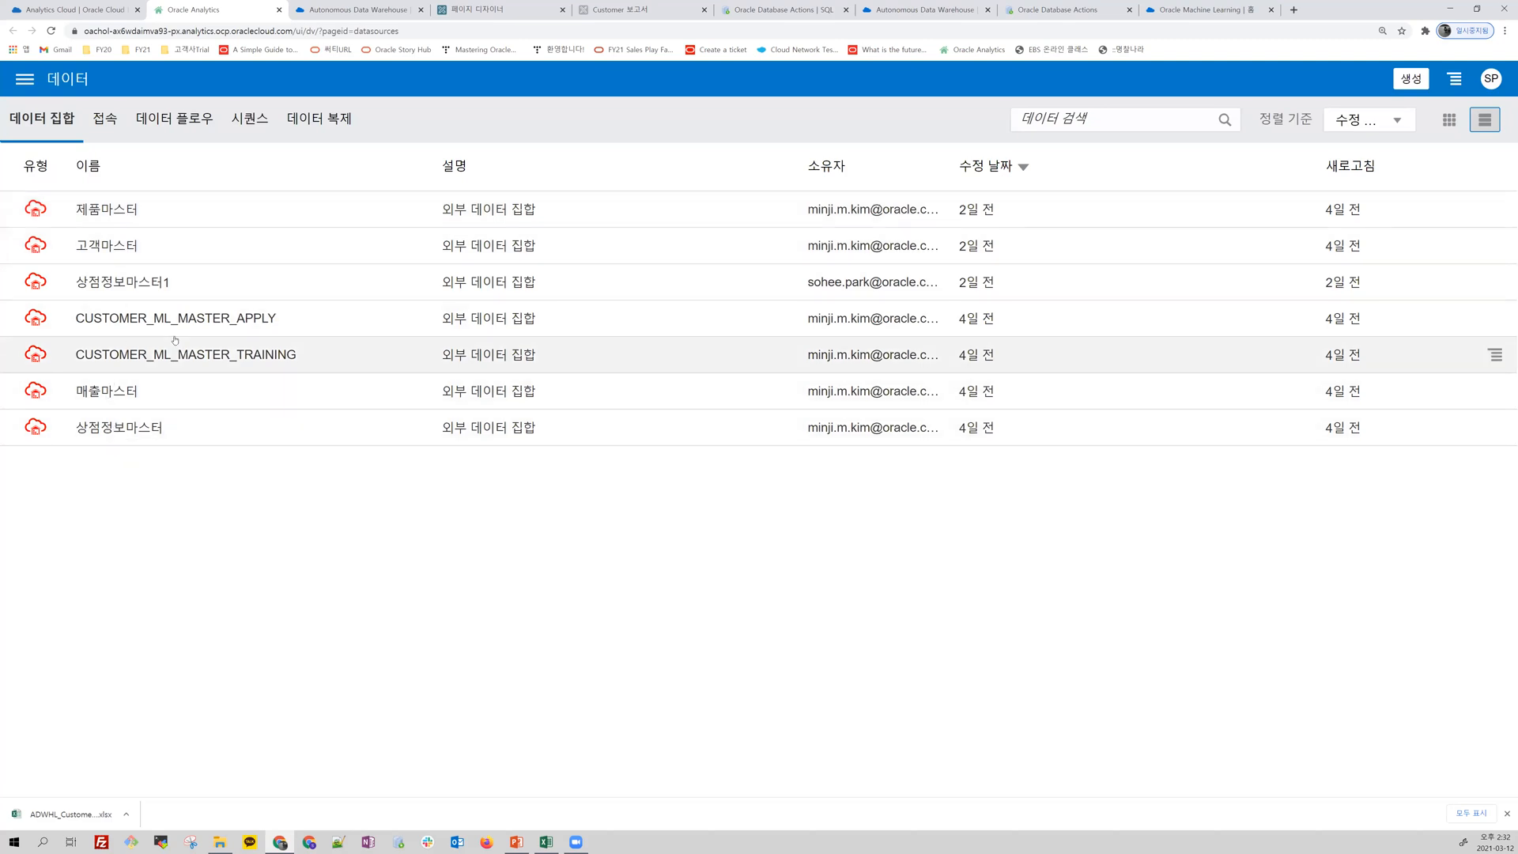
left_click(194, 117)
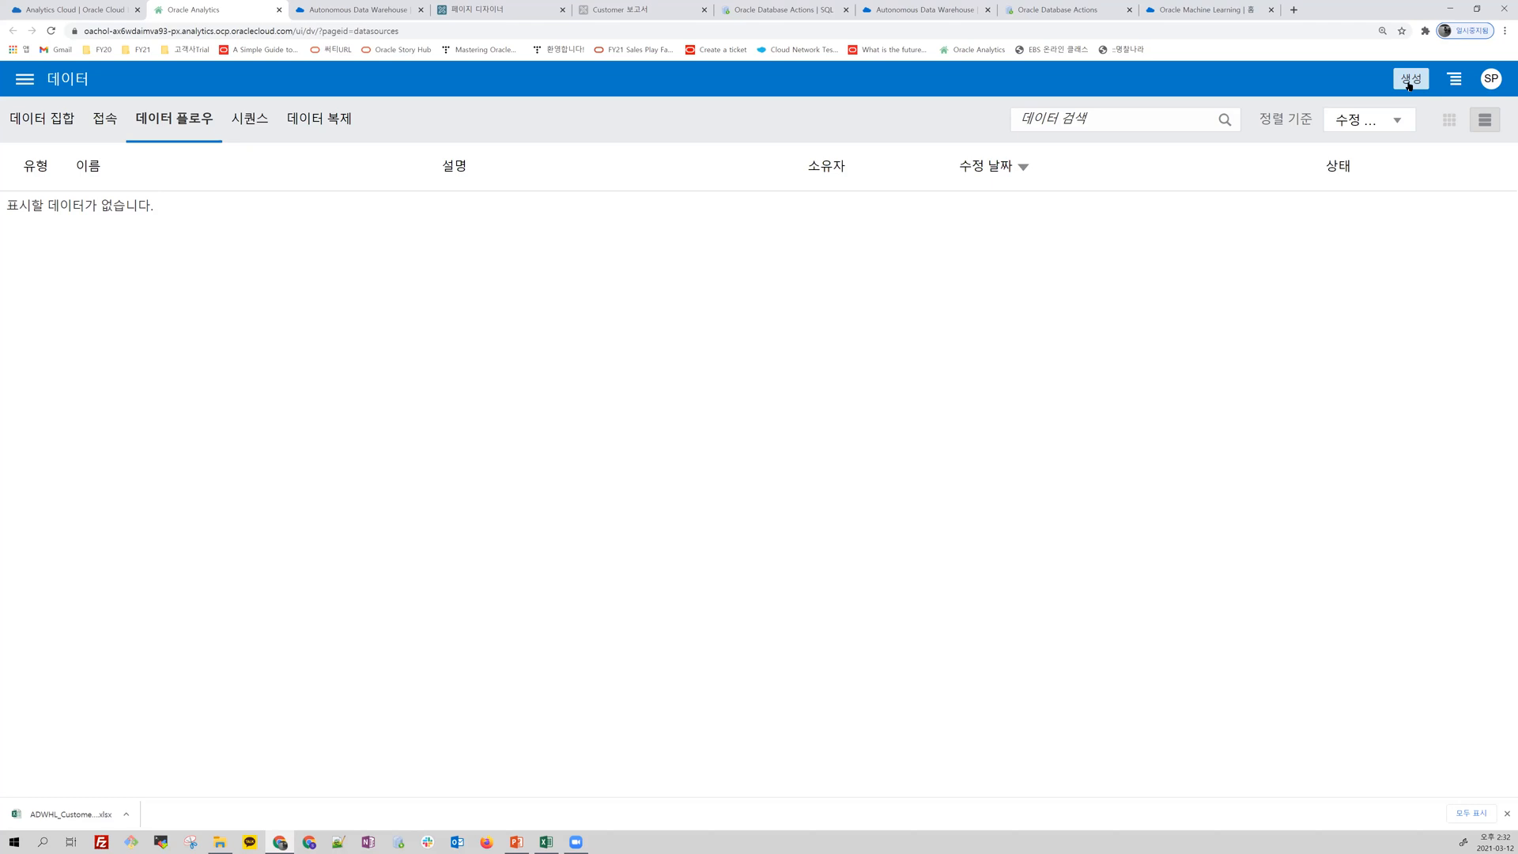
left_click(25, 80)
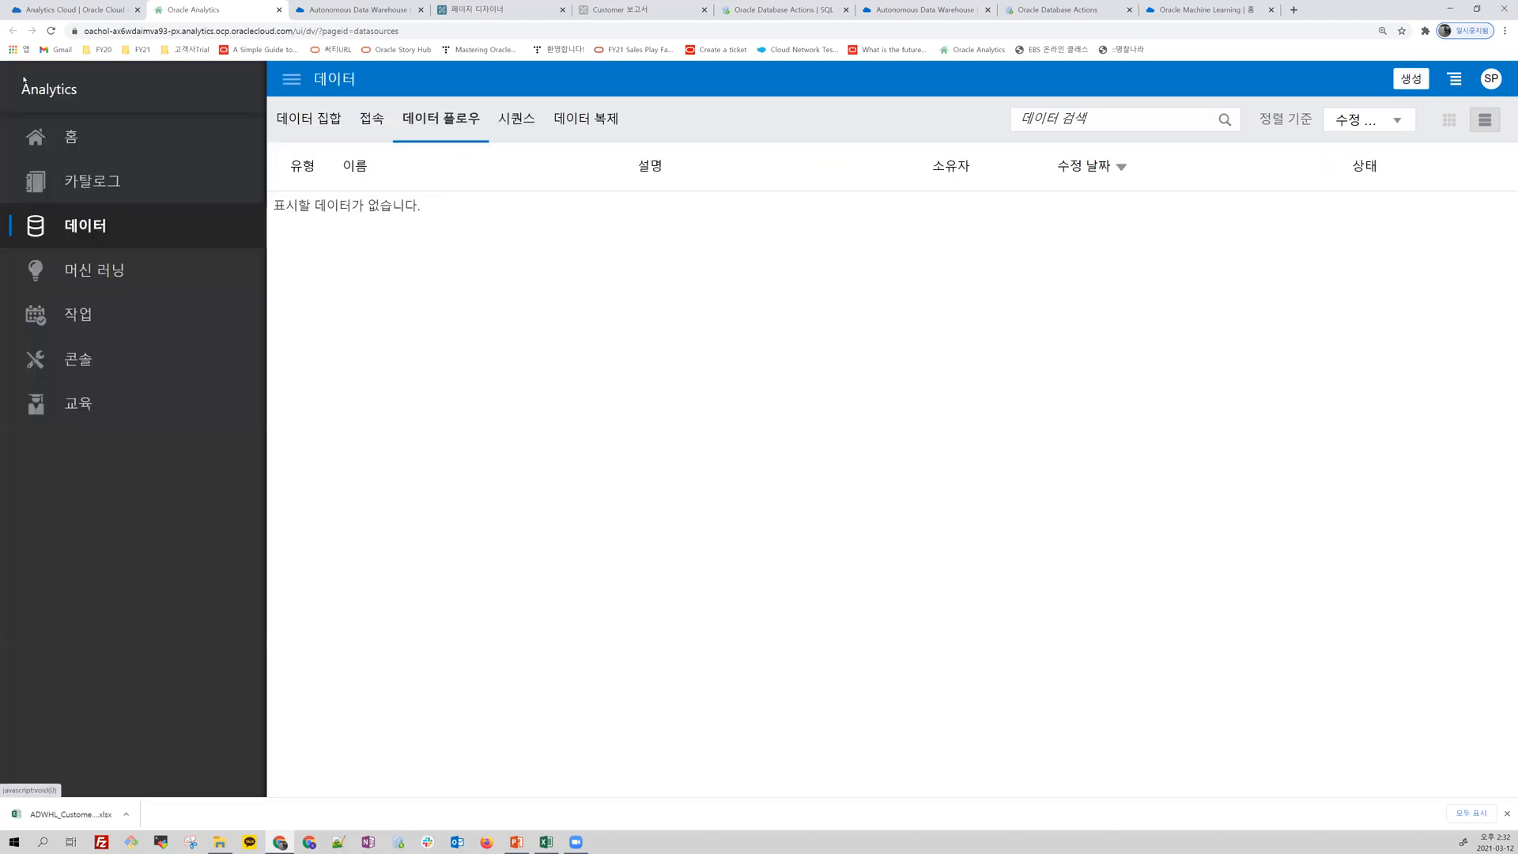
left_click(125, 279)
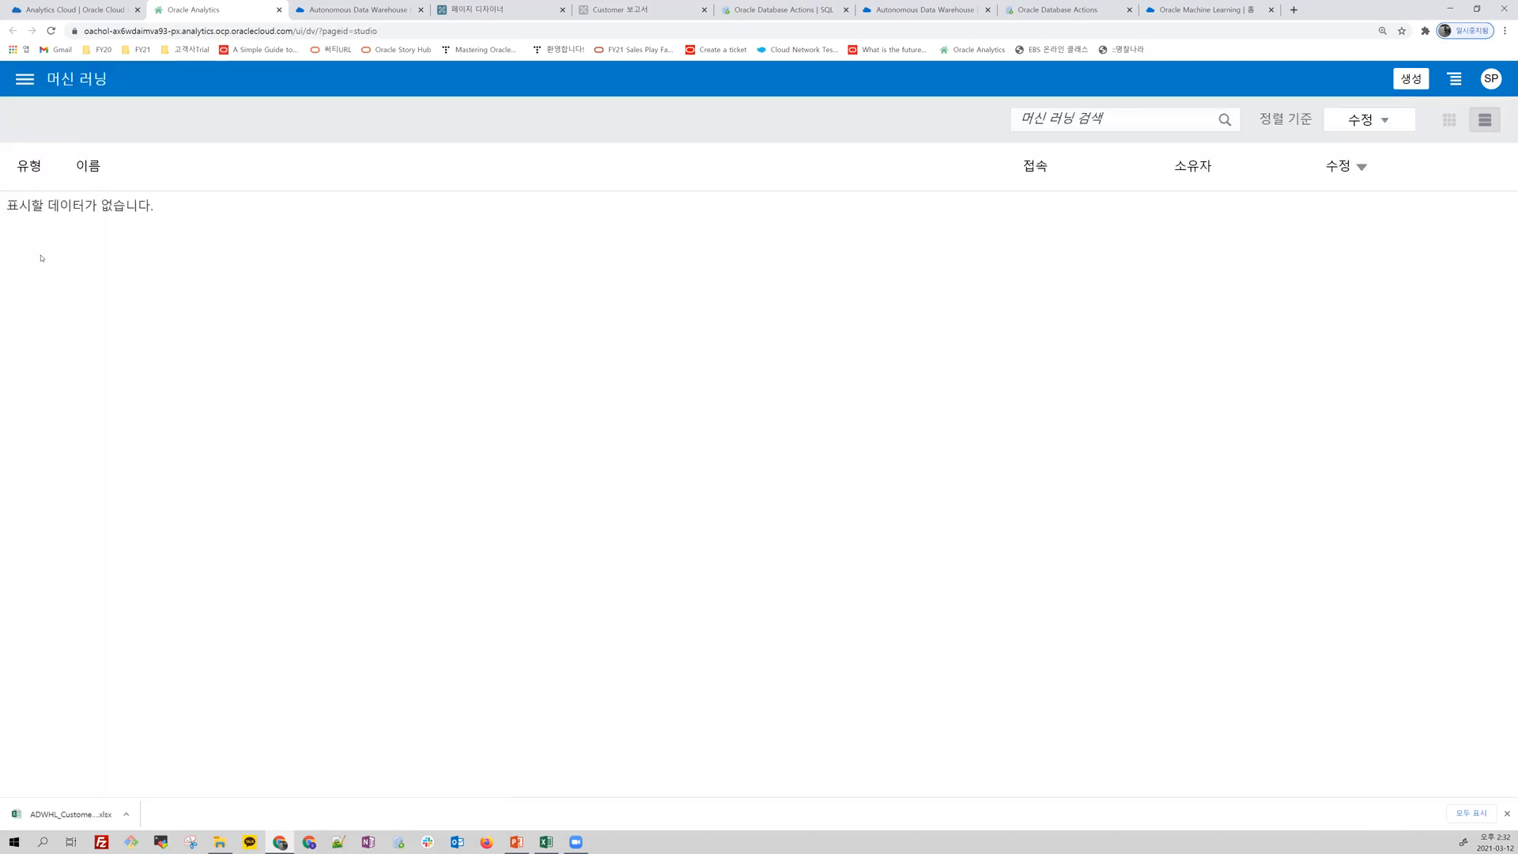
Step: Open the Market Oracle project from the shared oachol folder and collapse the 매출마스터 data set
left_click(24, 79)
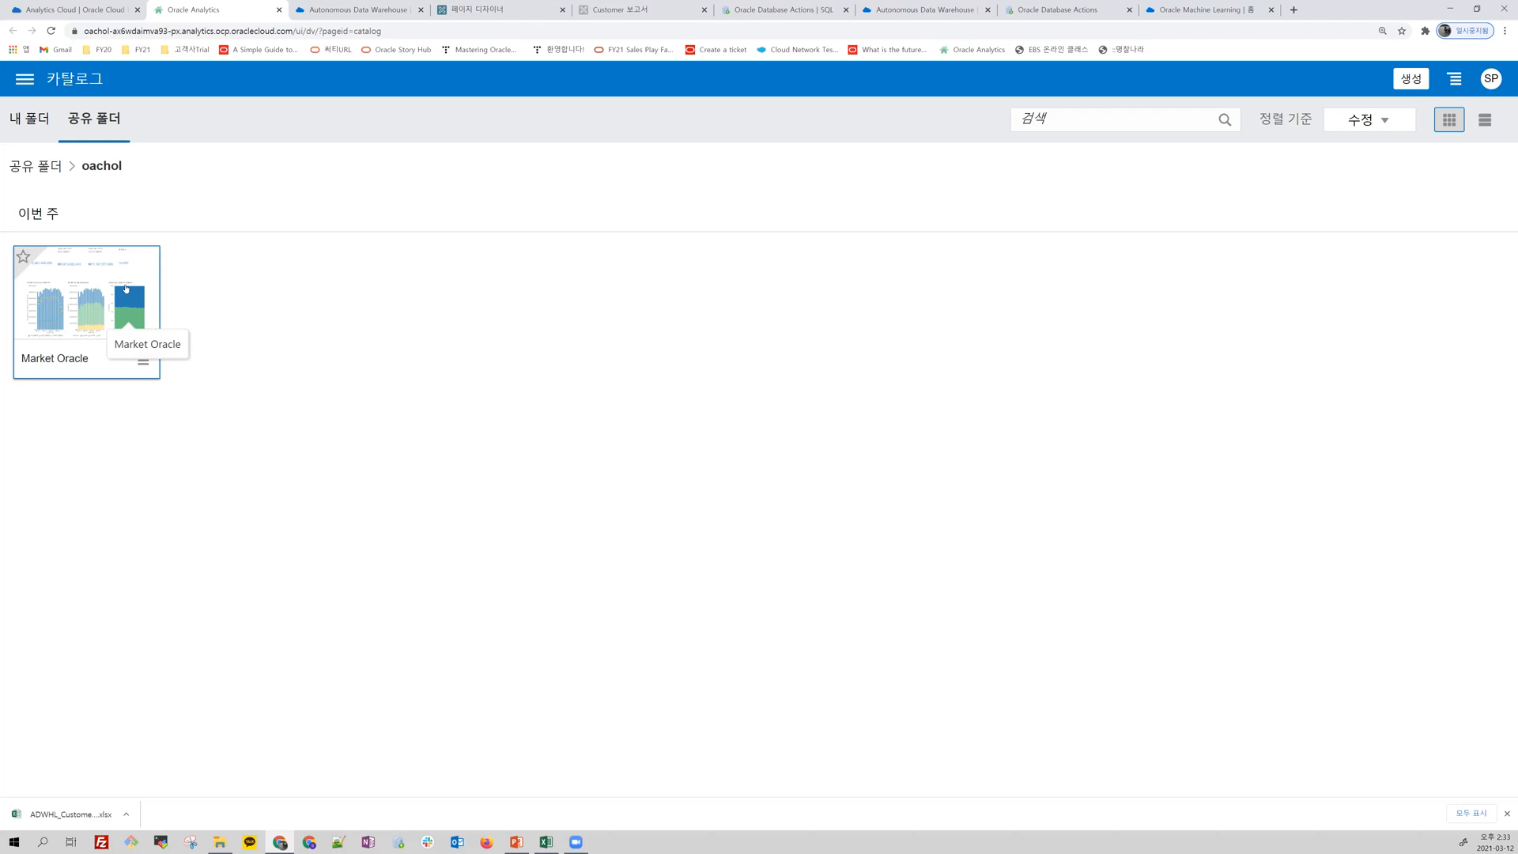
left_click(125, 289)
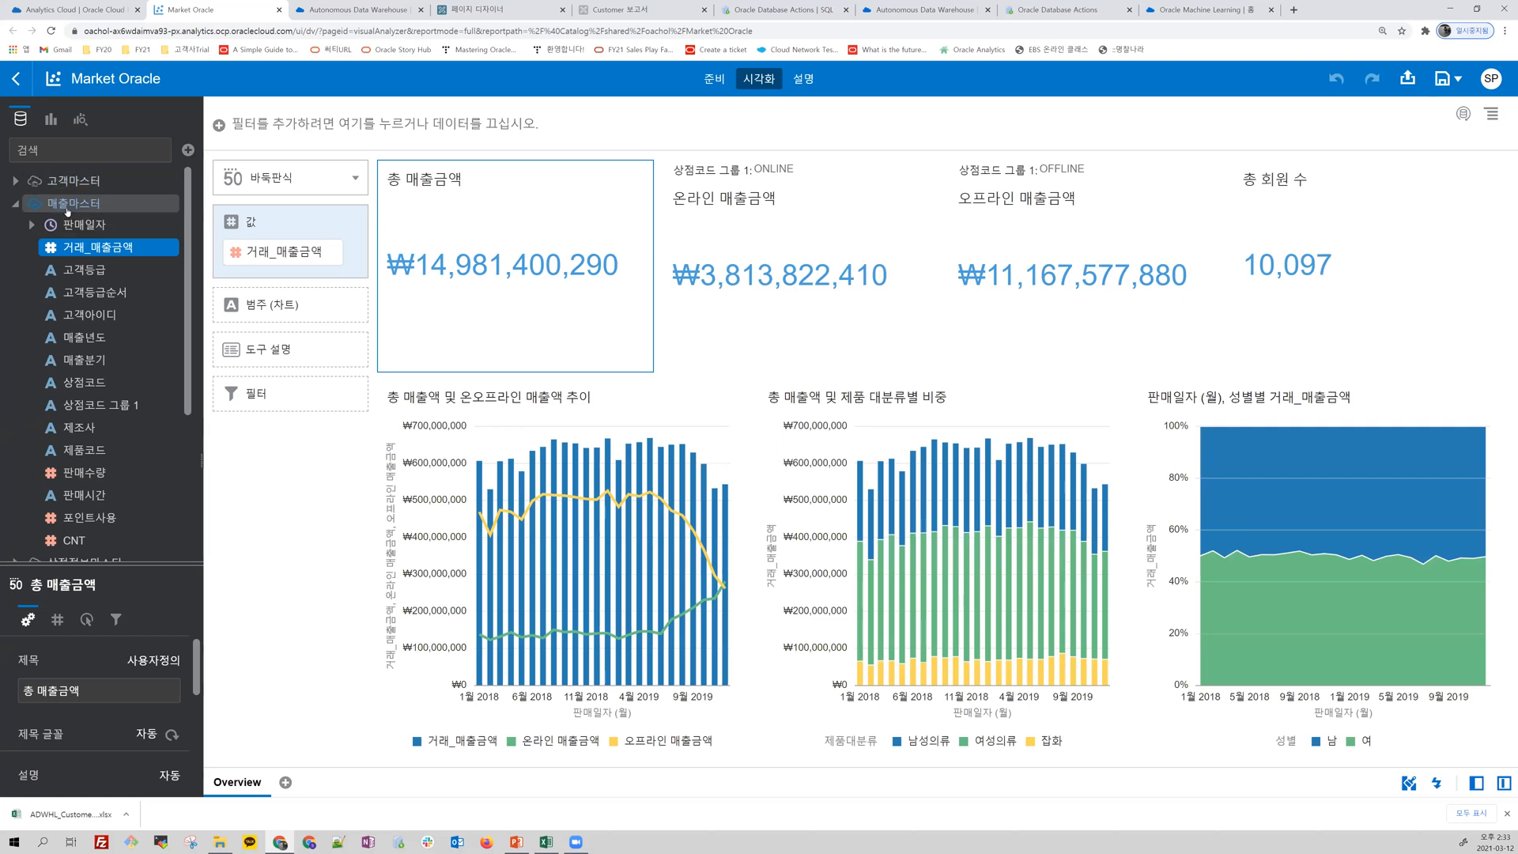
left_click(16, 203)
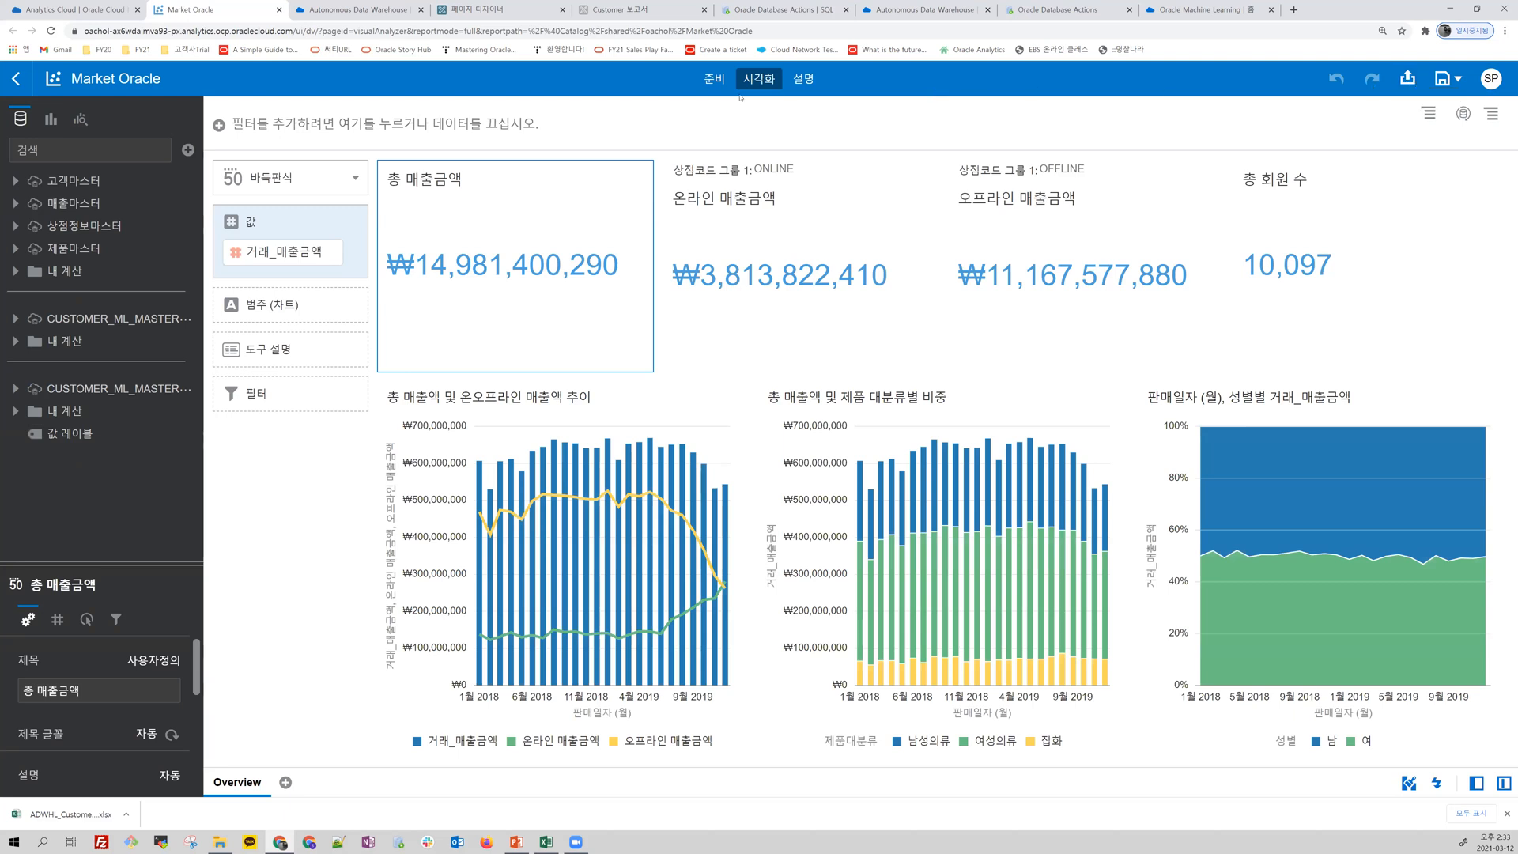
Step: Show the 준비 view of the Market Oracle project and dismiss the browser's download bar
left_click(712, 82)
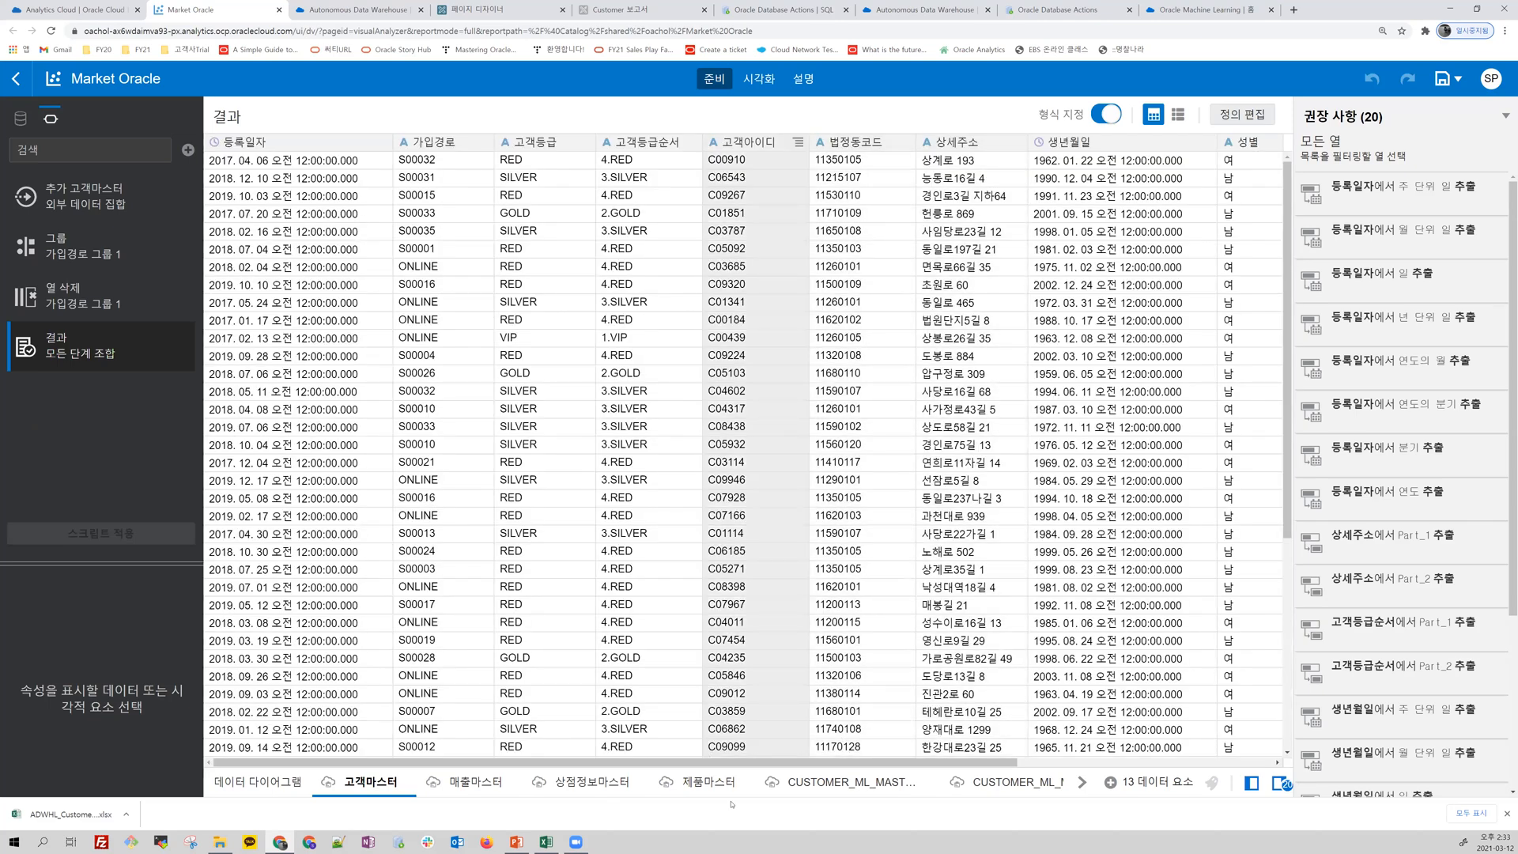
left_click(1506, 814)
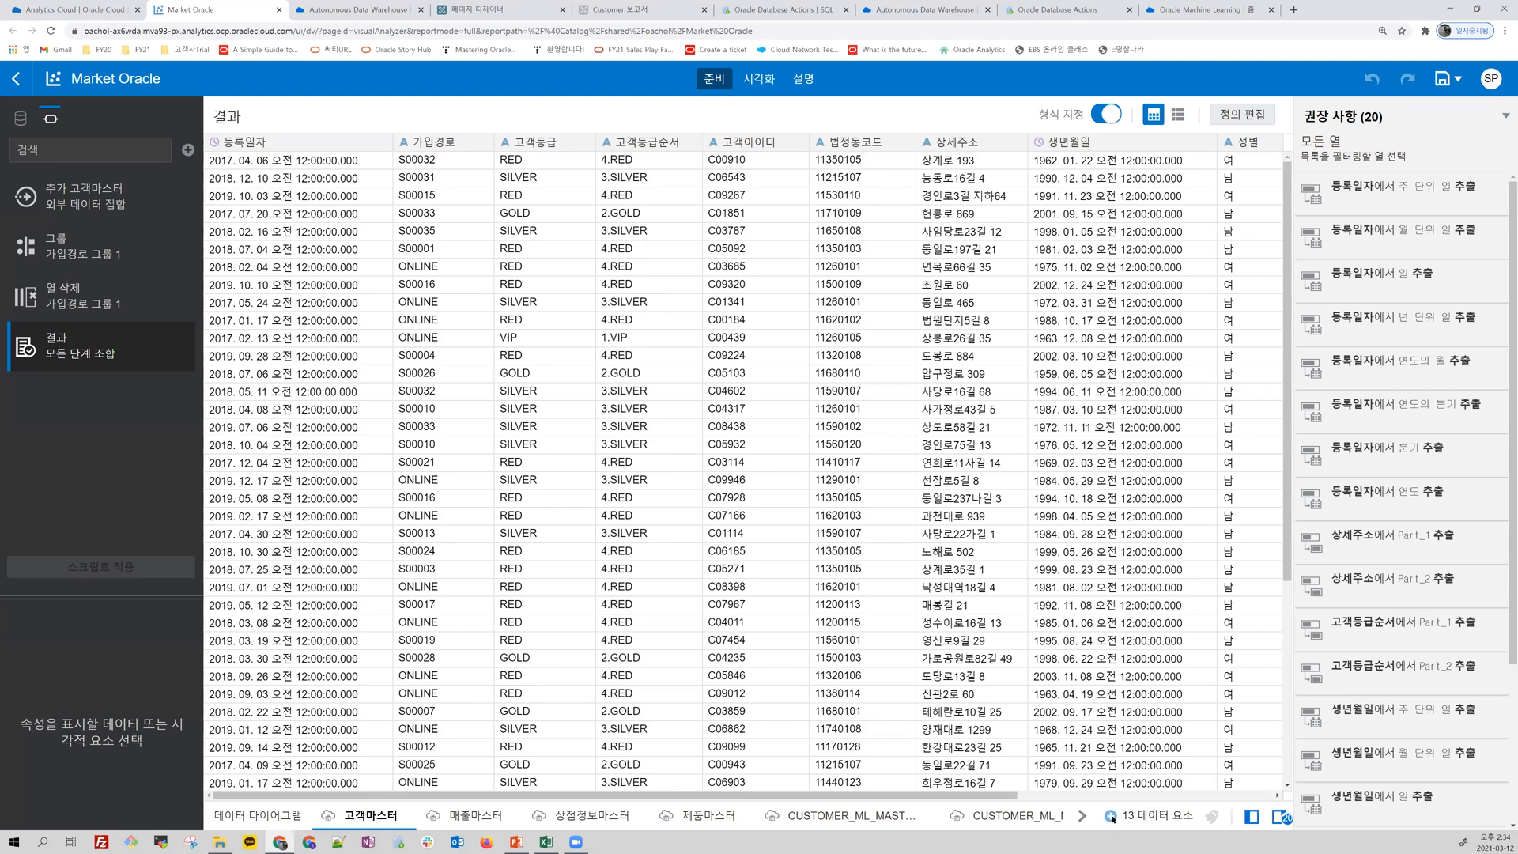
Step: Start creating a new data set in the project by uploading the file ADWHL_Customer_2000.xlsx
left_click(1112, 819)
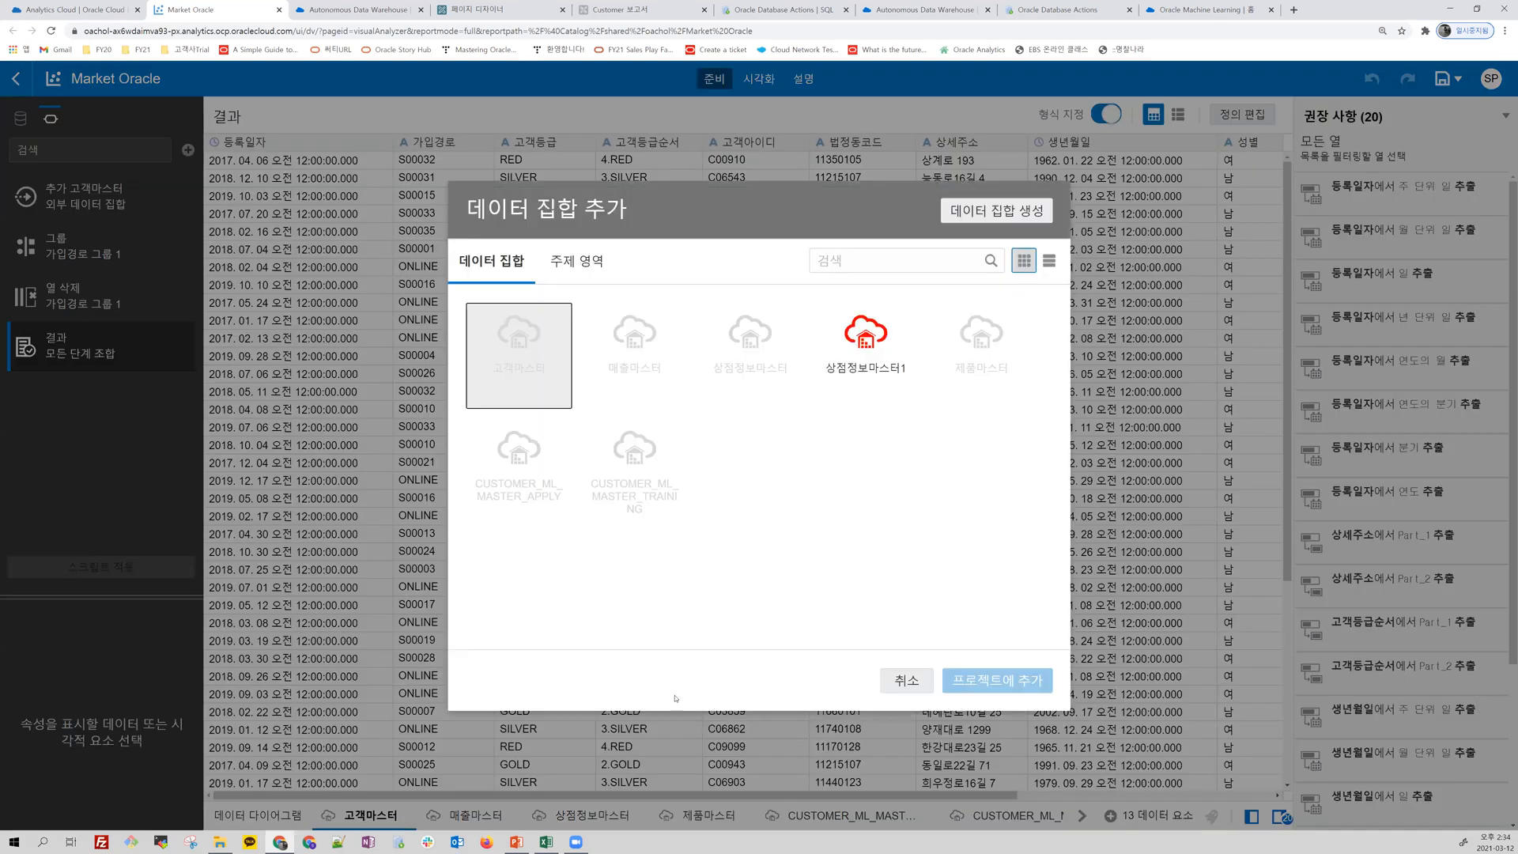
left_click(971, 213)
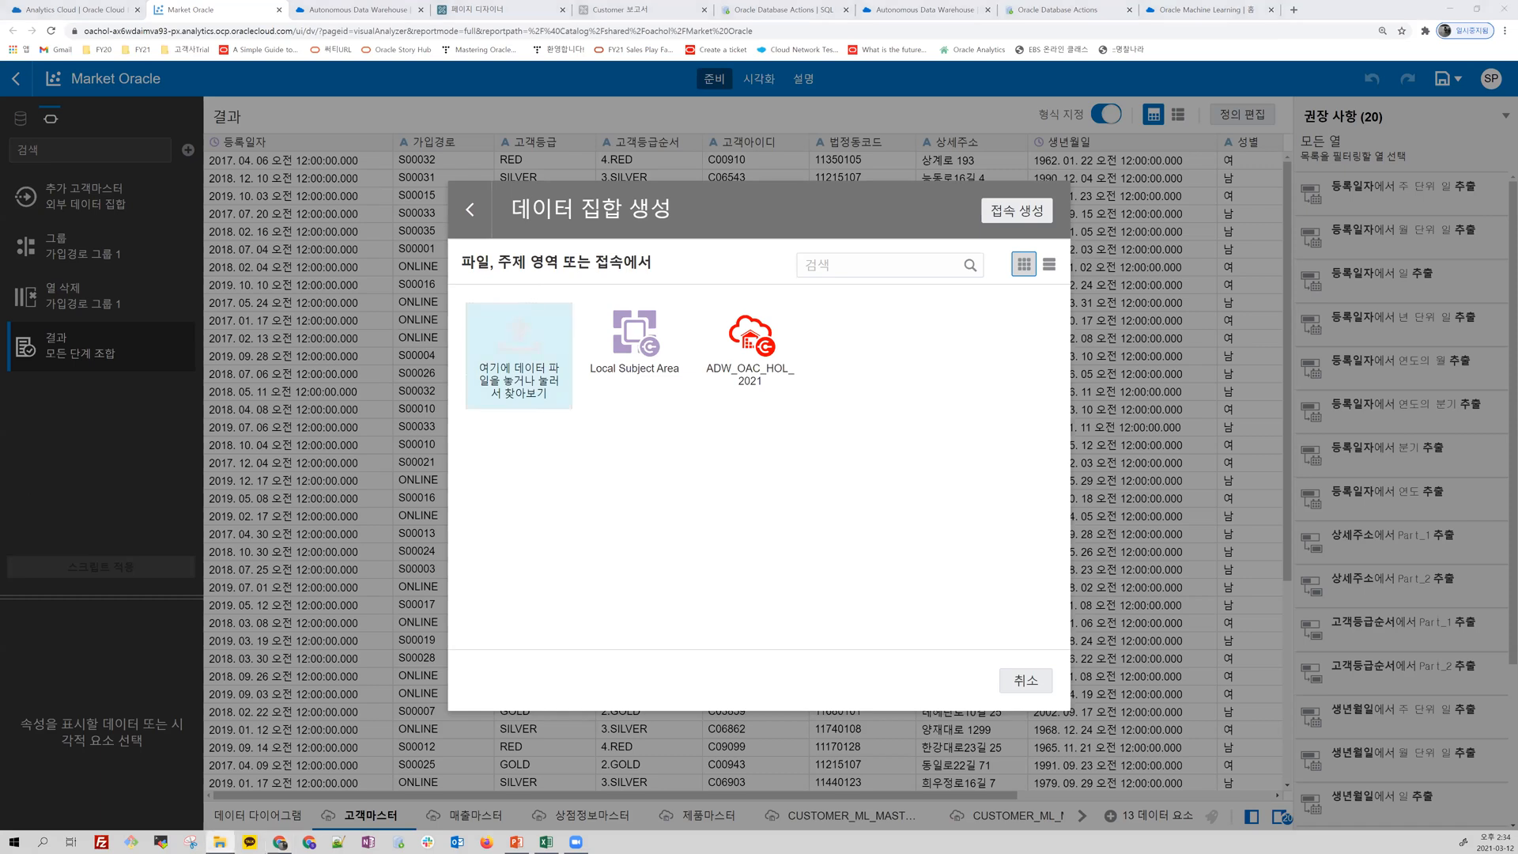
left_click_drag(411, 395, 545, 365)
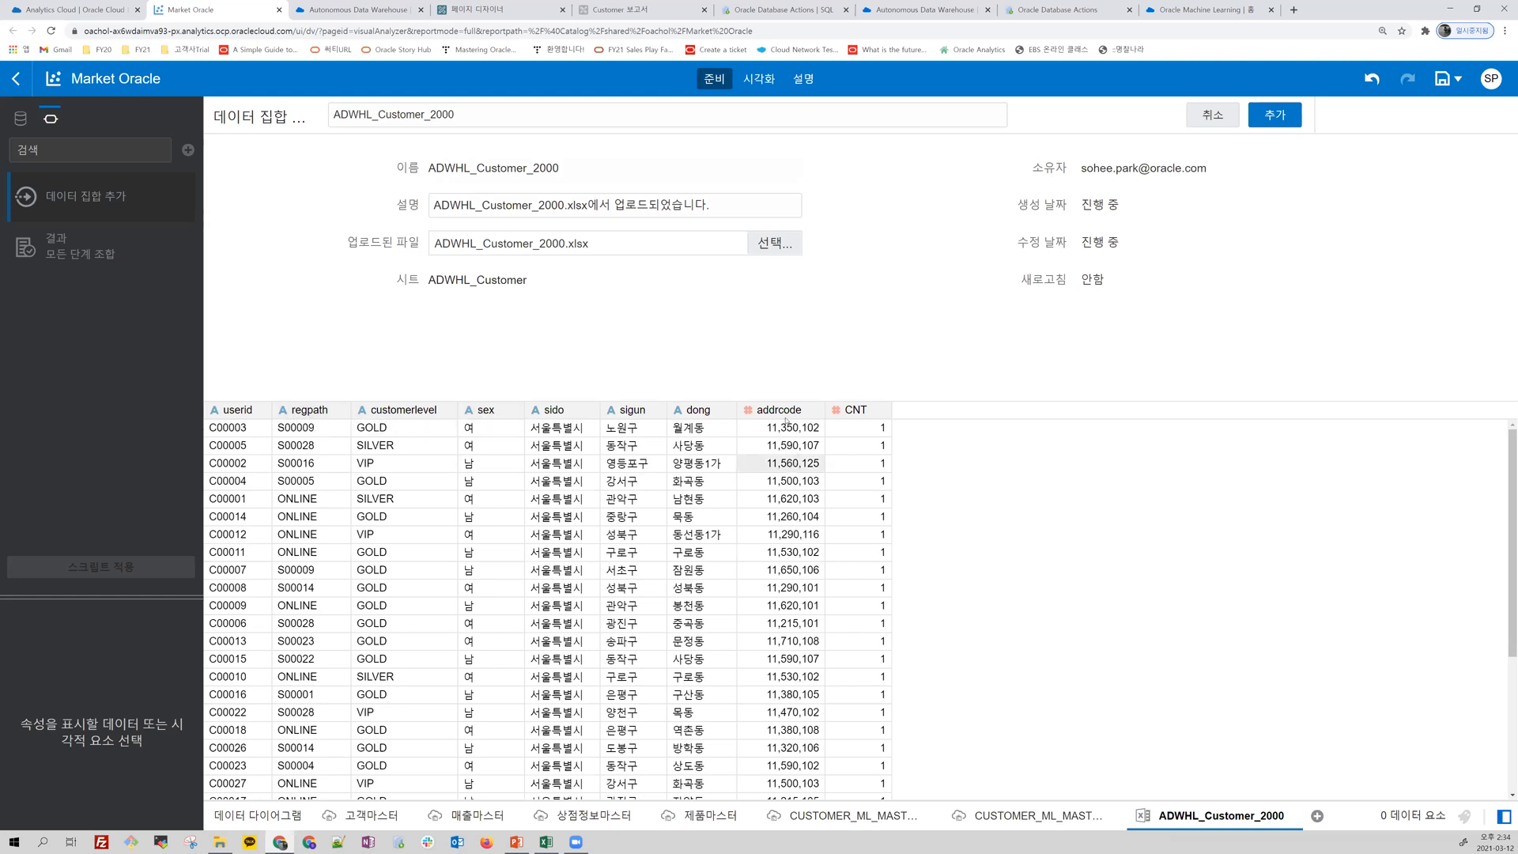
Step: Set the addrcode column's 처리 유형 to 속성 and add the ADWHL_Customer_2000 data set to the project
left_click(770, 410)
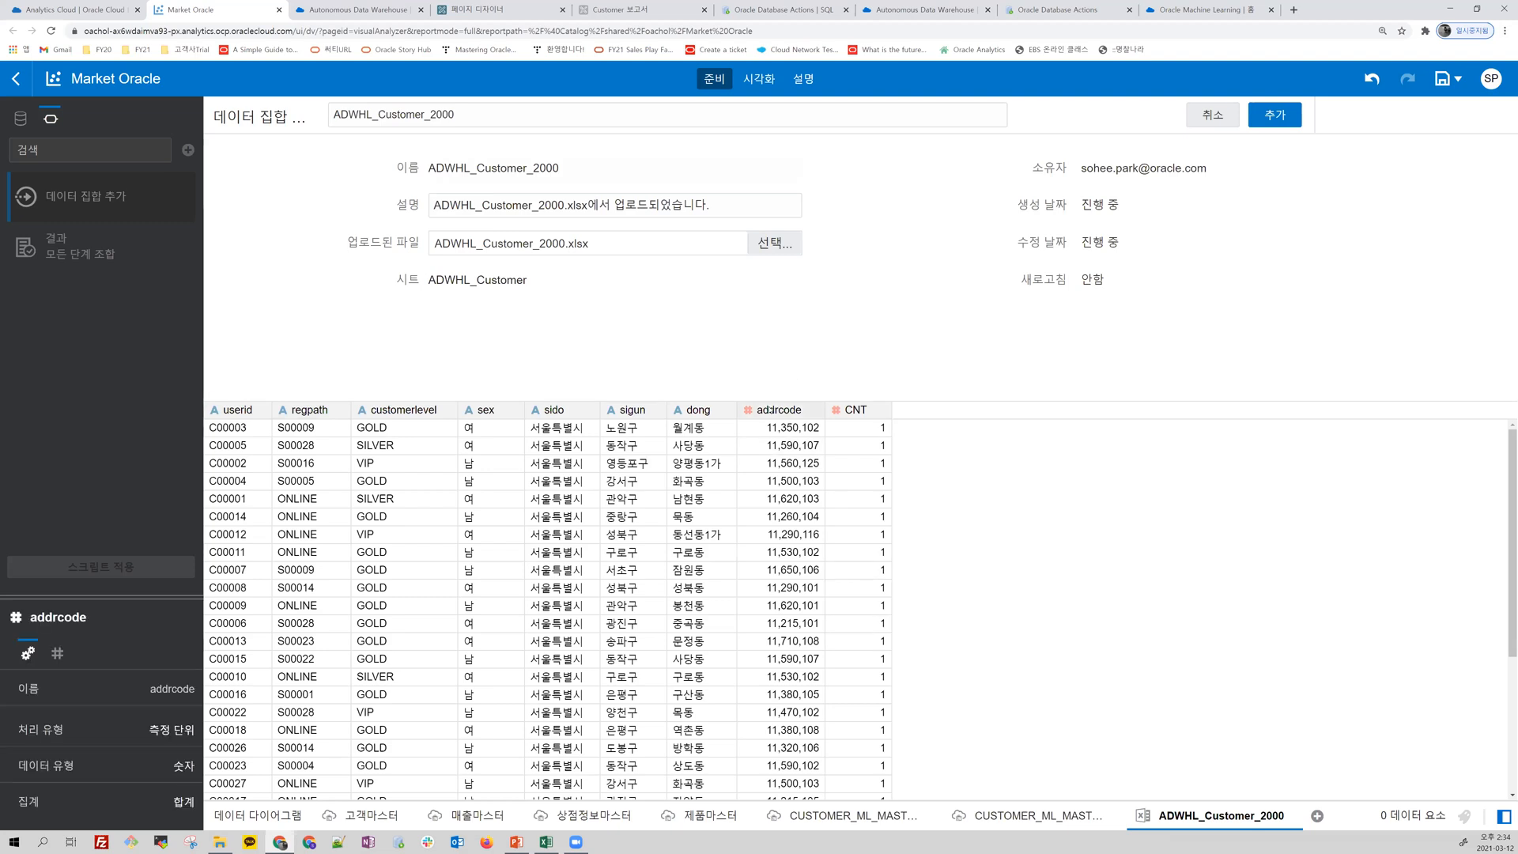
left_click(174, 728)
left_click(177, 786)
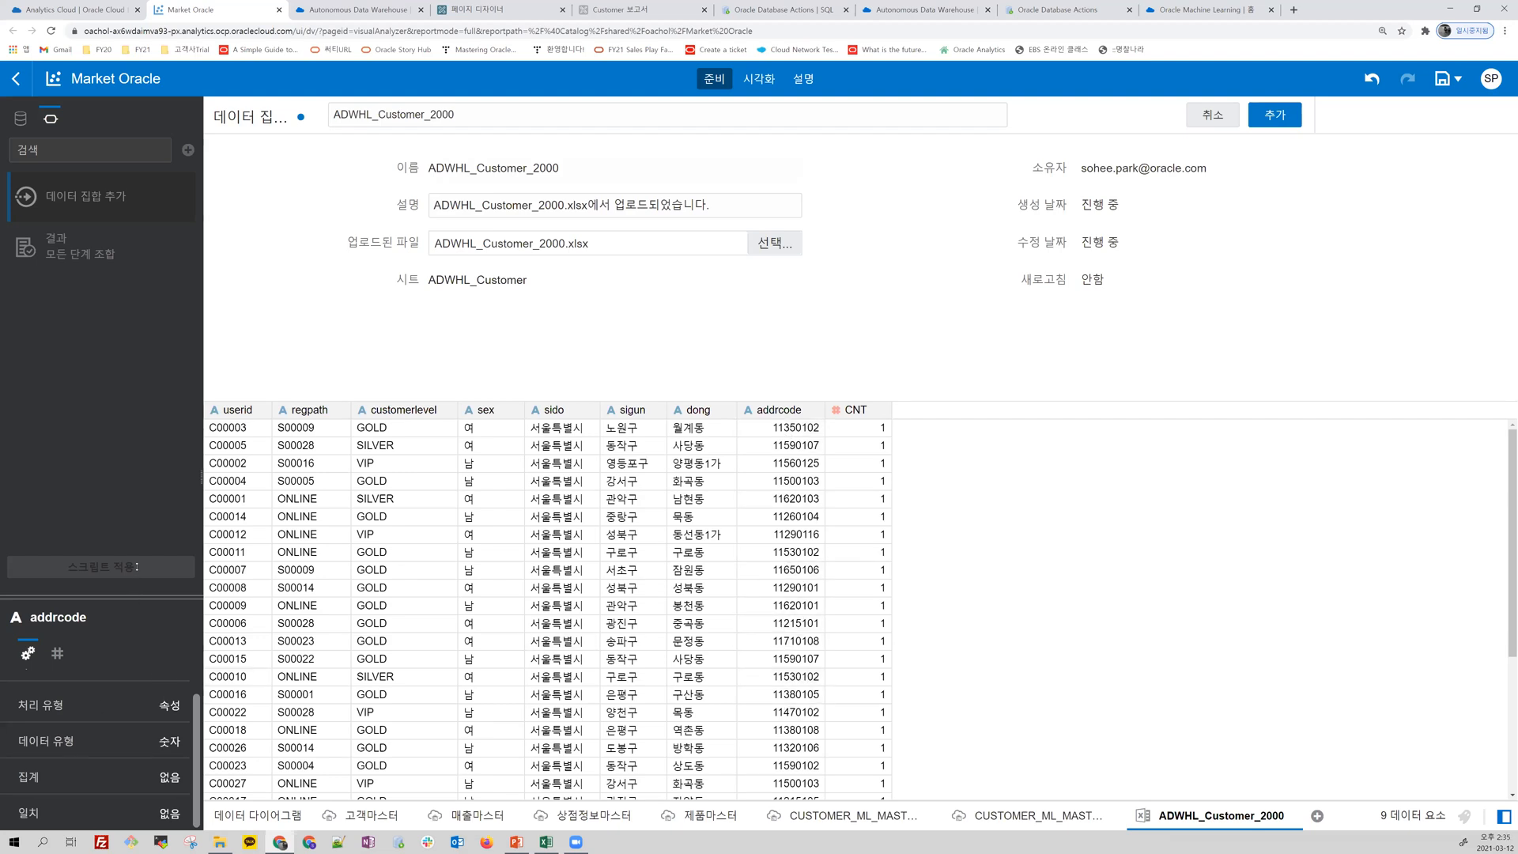
left_click_drag(137, 566, 137, 461)
left_click(1276, 119)
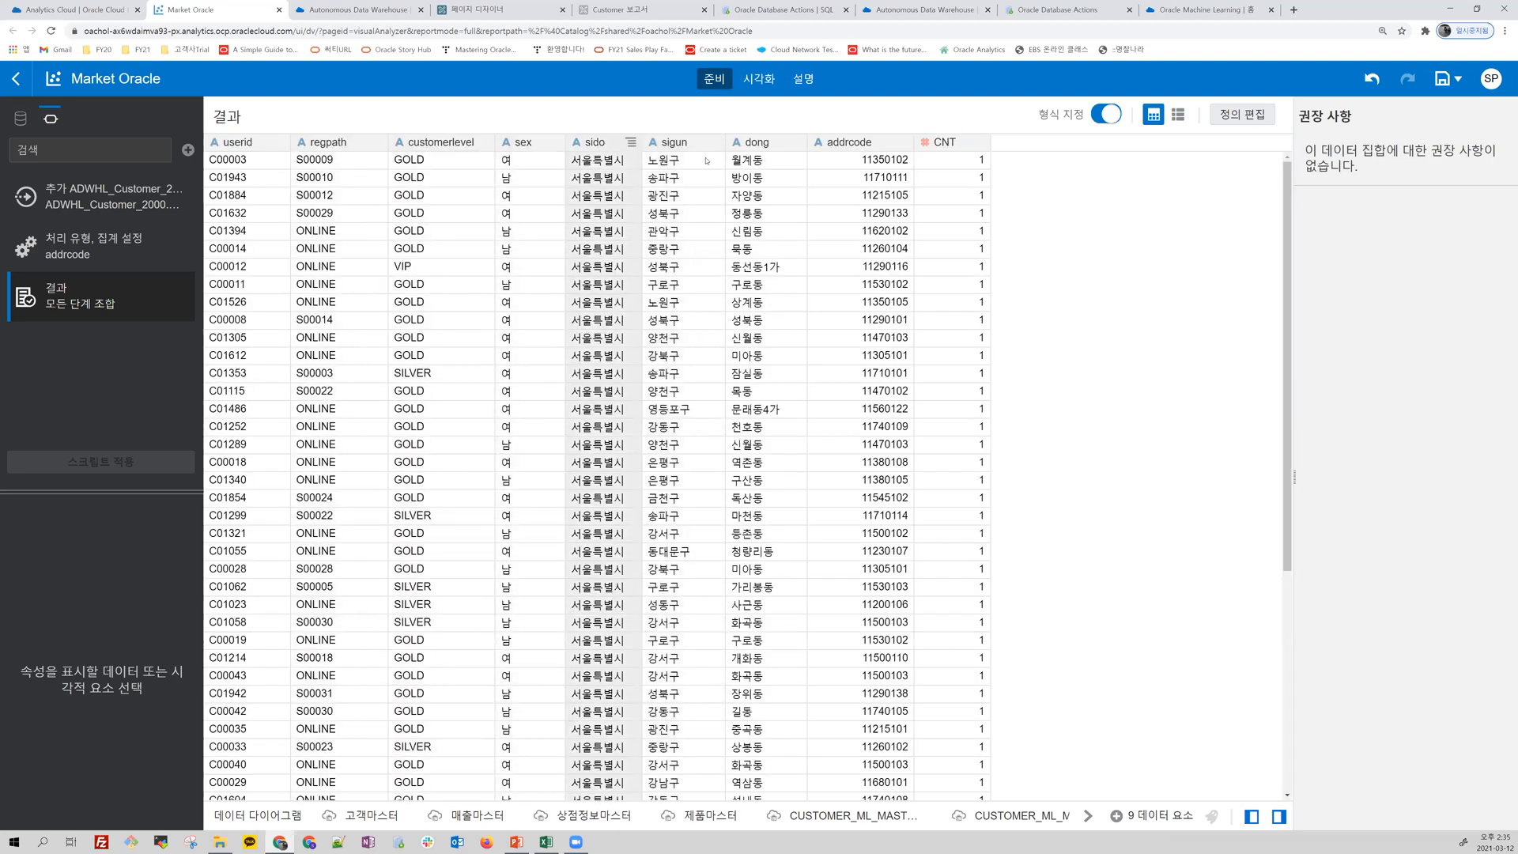
Step: Add a new canvas in the 시각화 view and collapse the data sets above ADWHL_Customer_2000
left_click(762, 82)
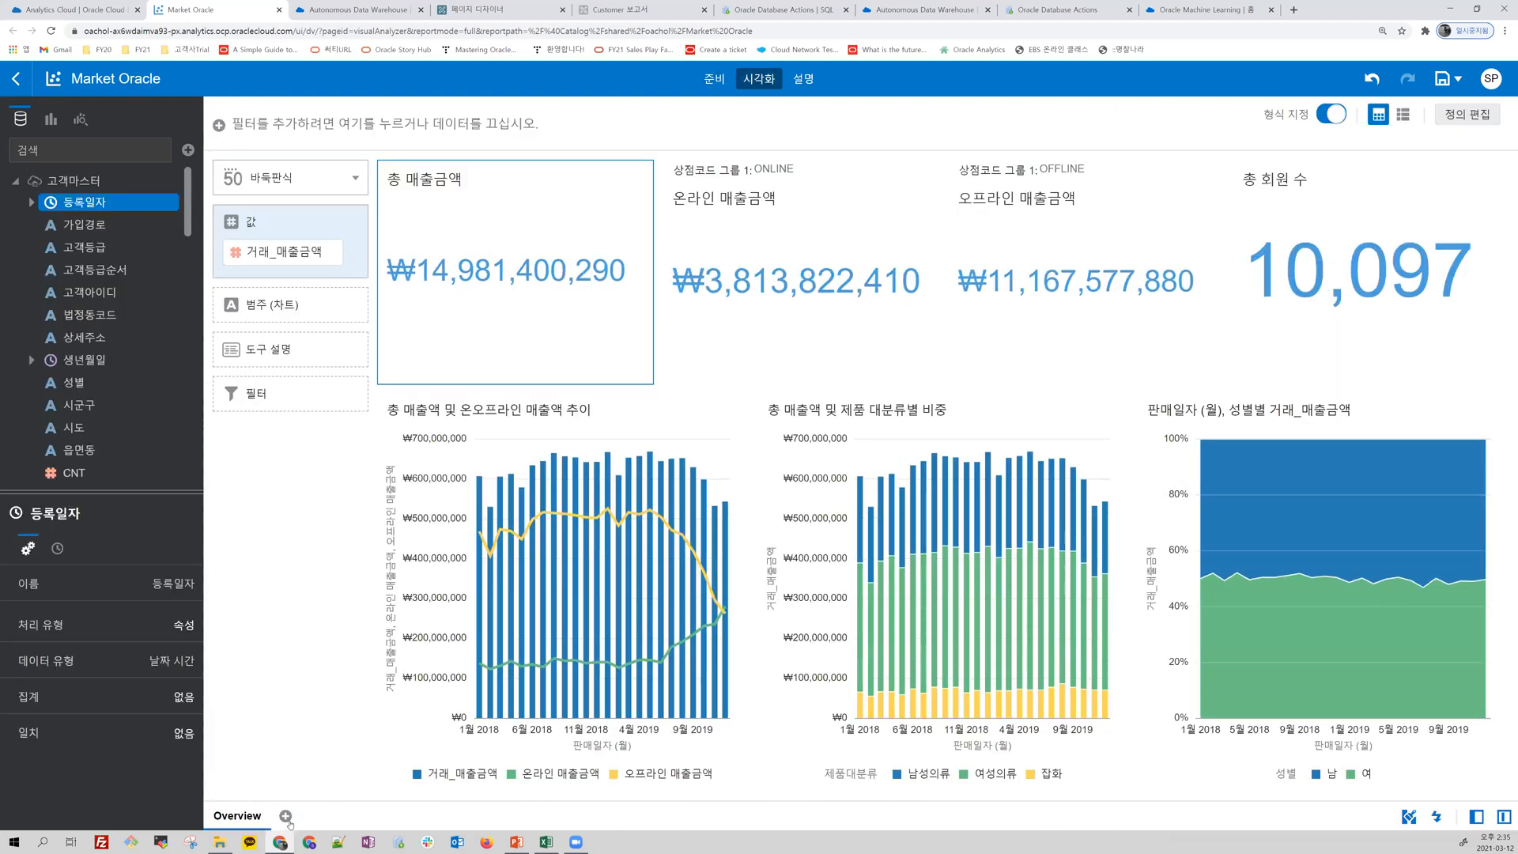
left_click(285, 816)
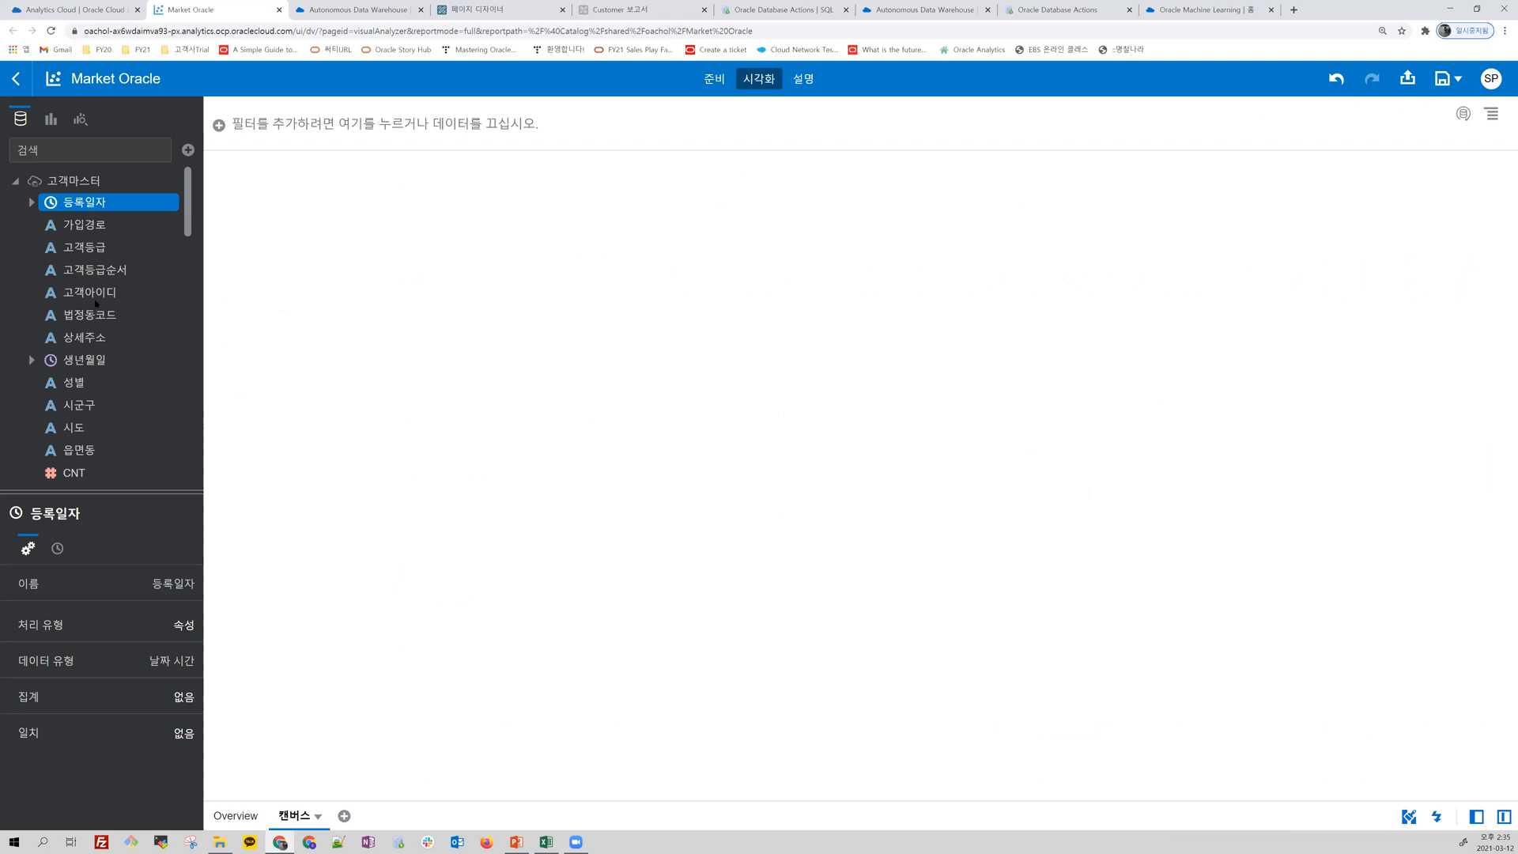
left_click(15, 183)
left_click(15, 318)
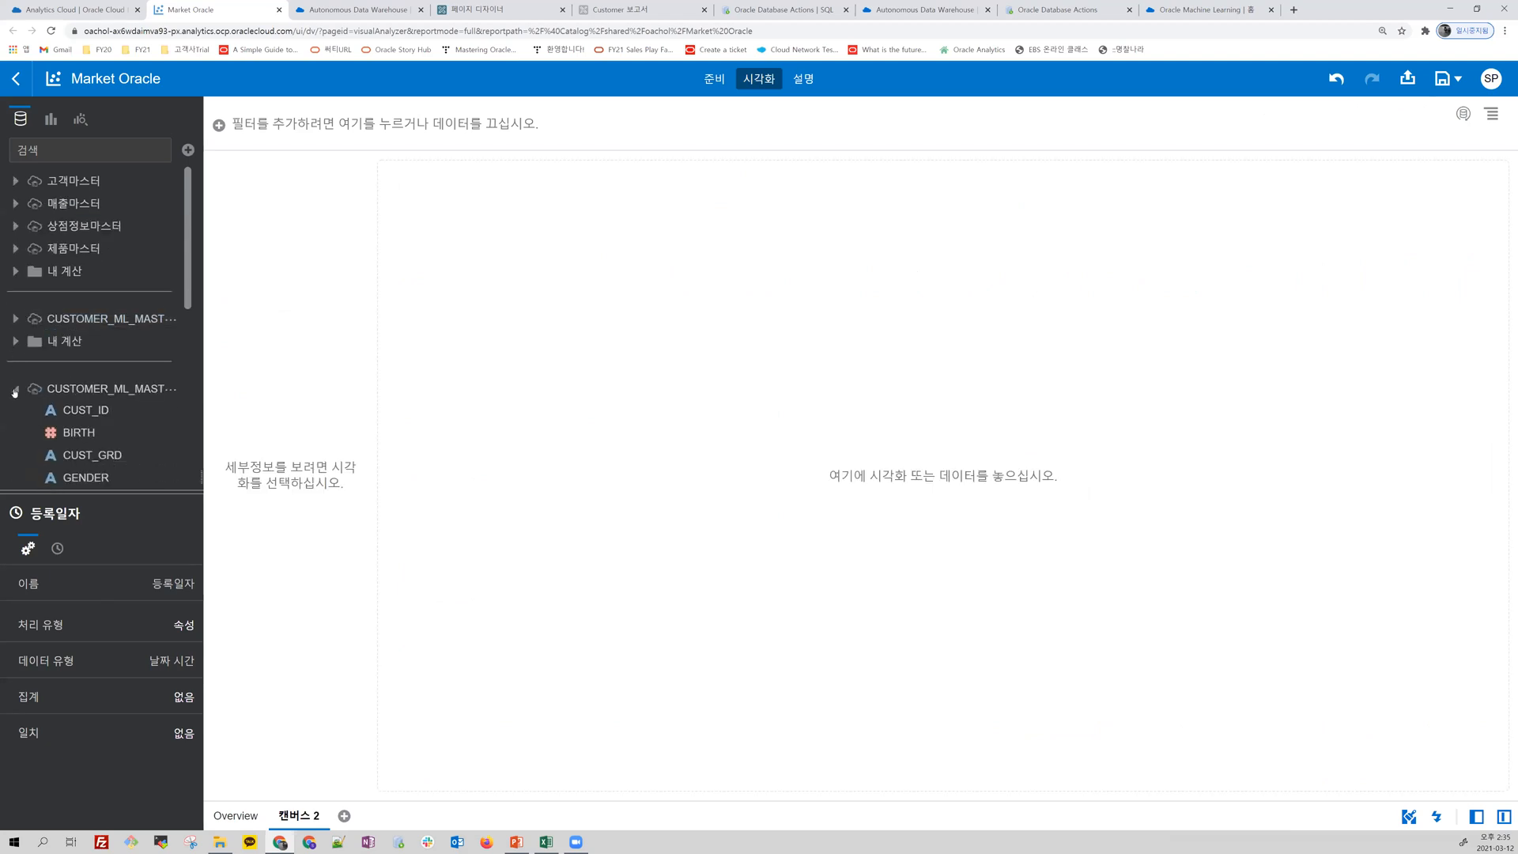
left_click(15, 389)
left_click(16, 432)
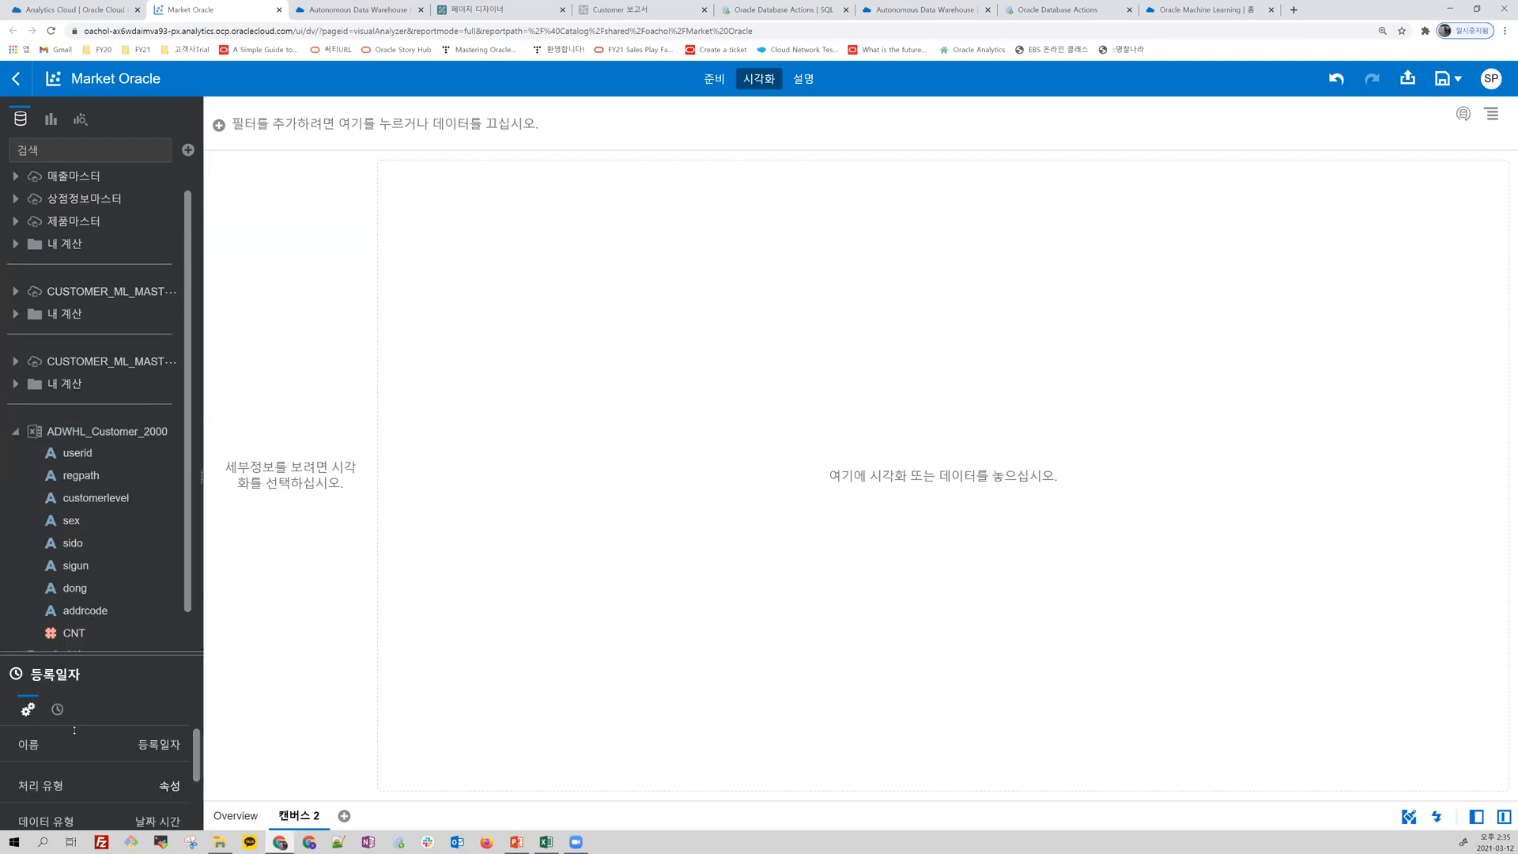
Step: Create an automatic visualization of CNT by sex on the new canvas from the ADWHL_Customer_2000 data set
left_click_drag(74, 653, 74, 731)
left_click(95, 549)
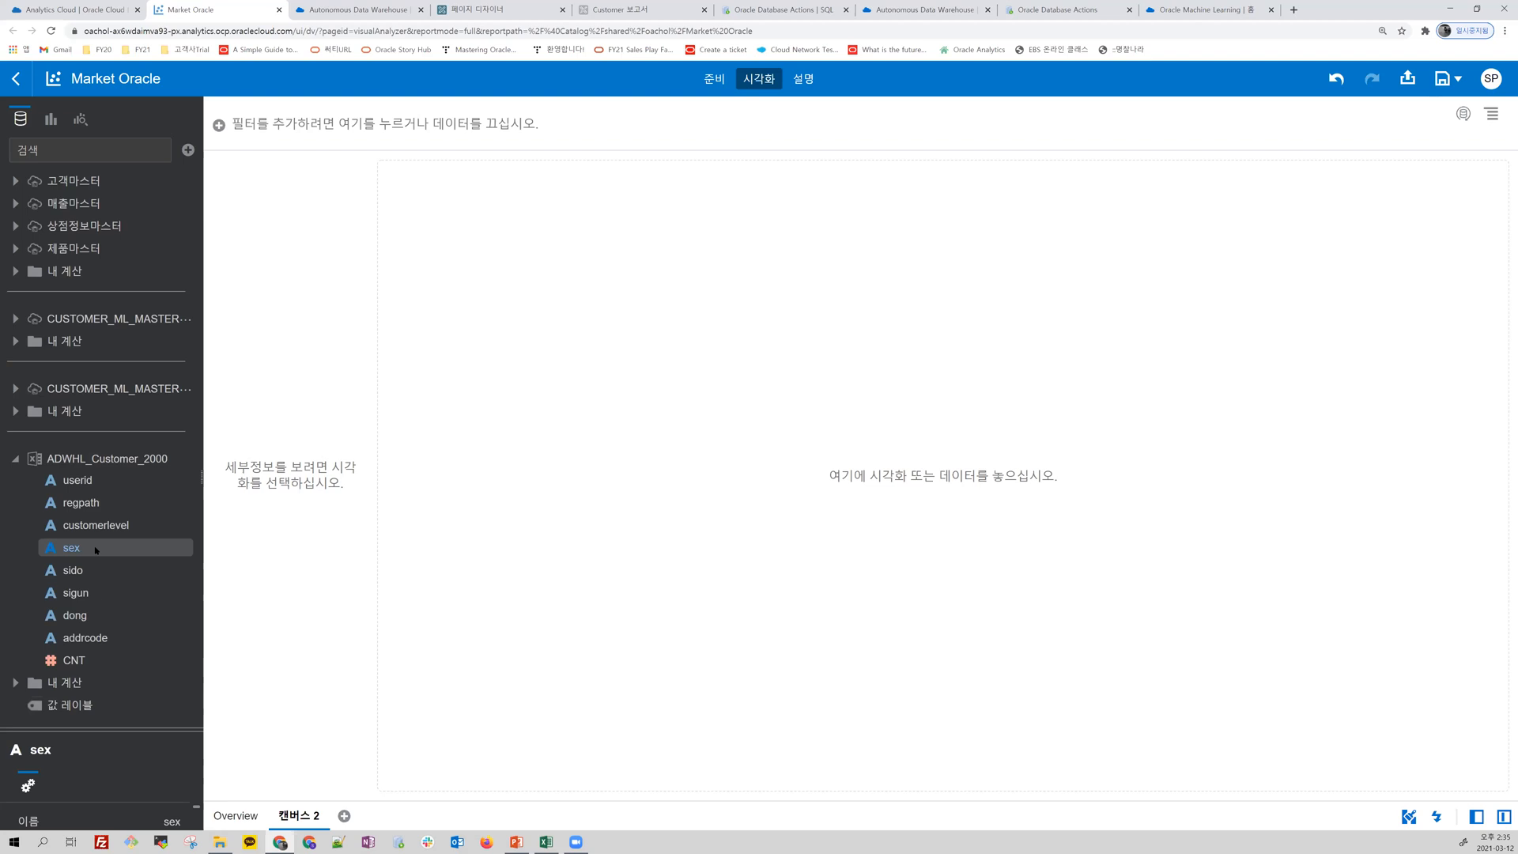
double_click(73, 662)
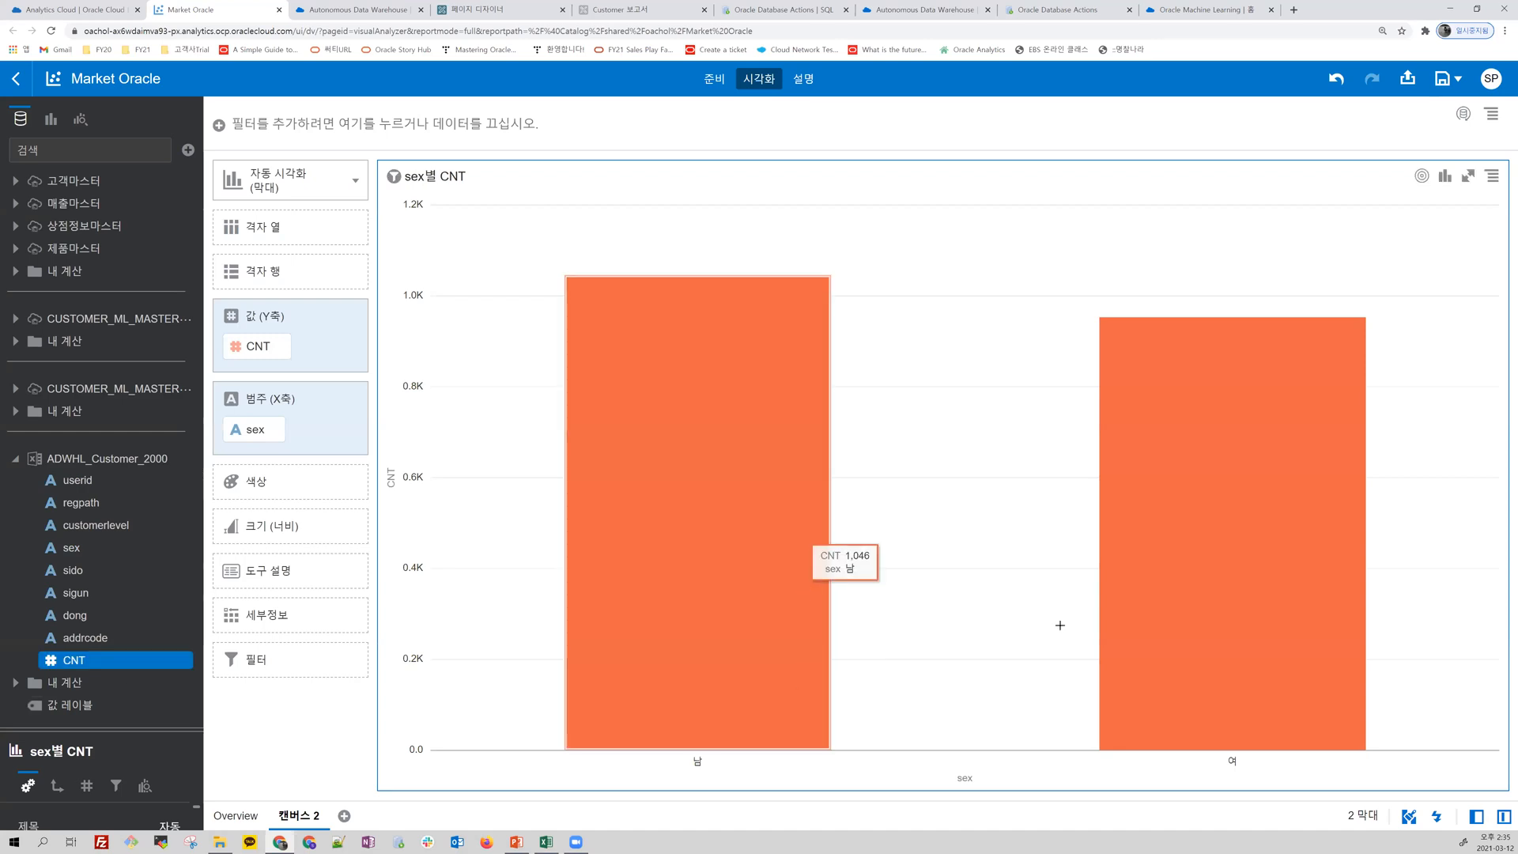
Step: Set the CNT data labels of the bar chart to 위
left_click_drag(143, 730, 143, 577)
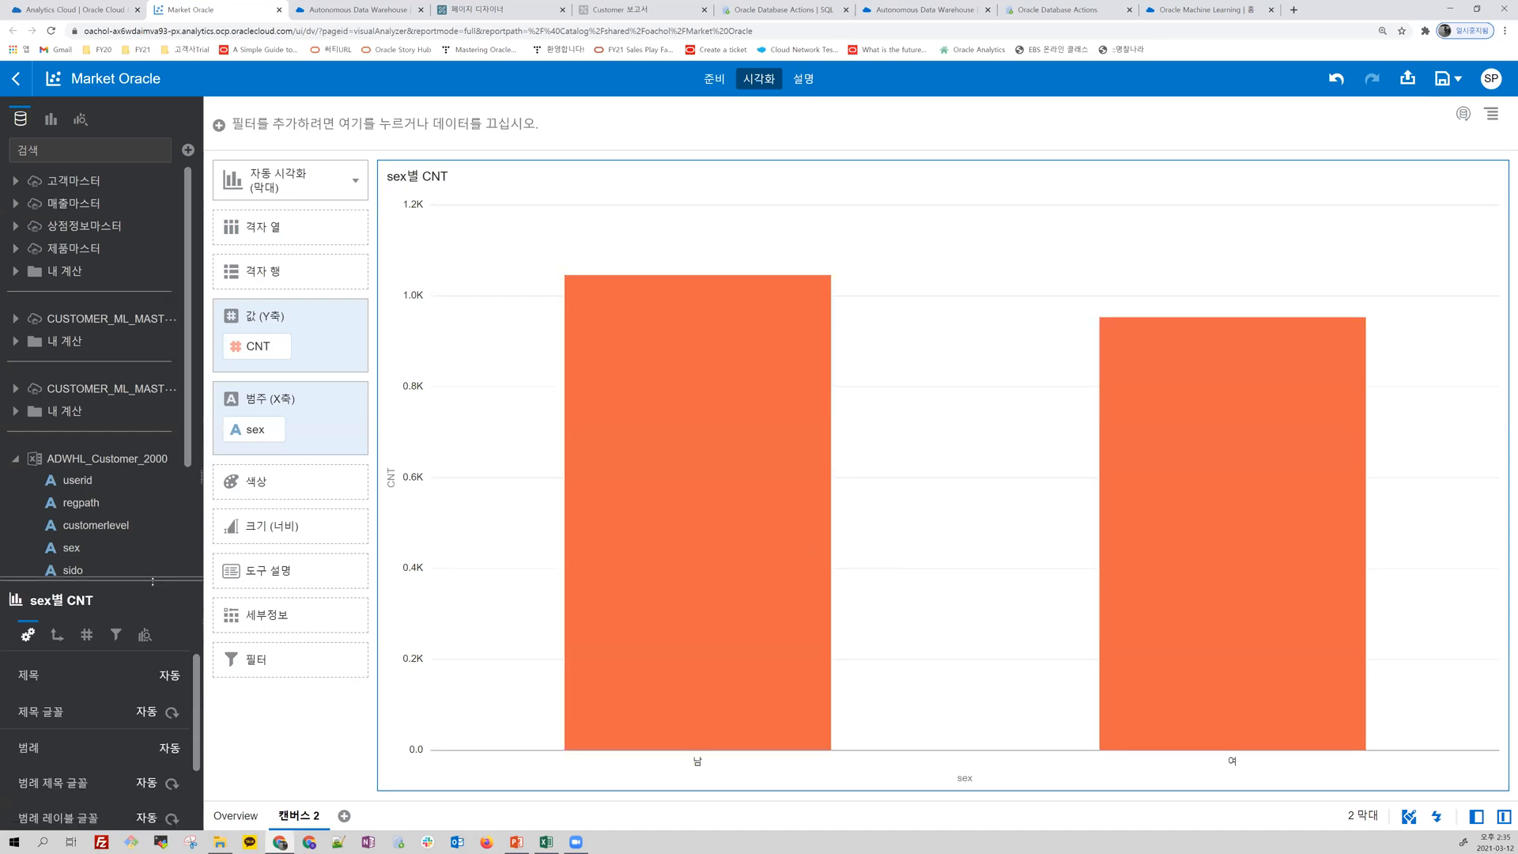
left_click(86, 635)
left_click(169, 706)
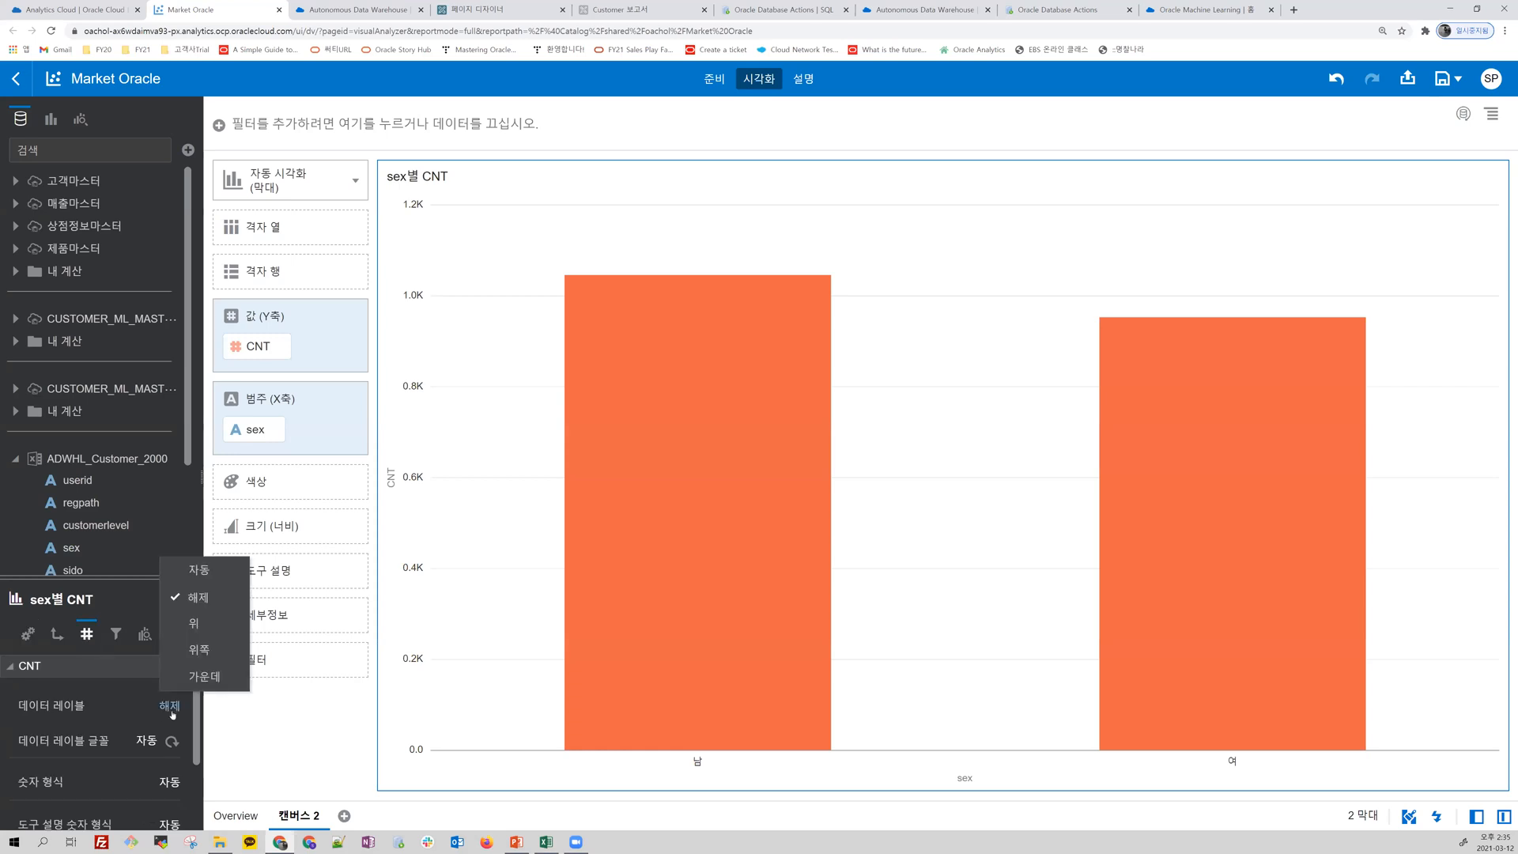
left_click(184, 618)
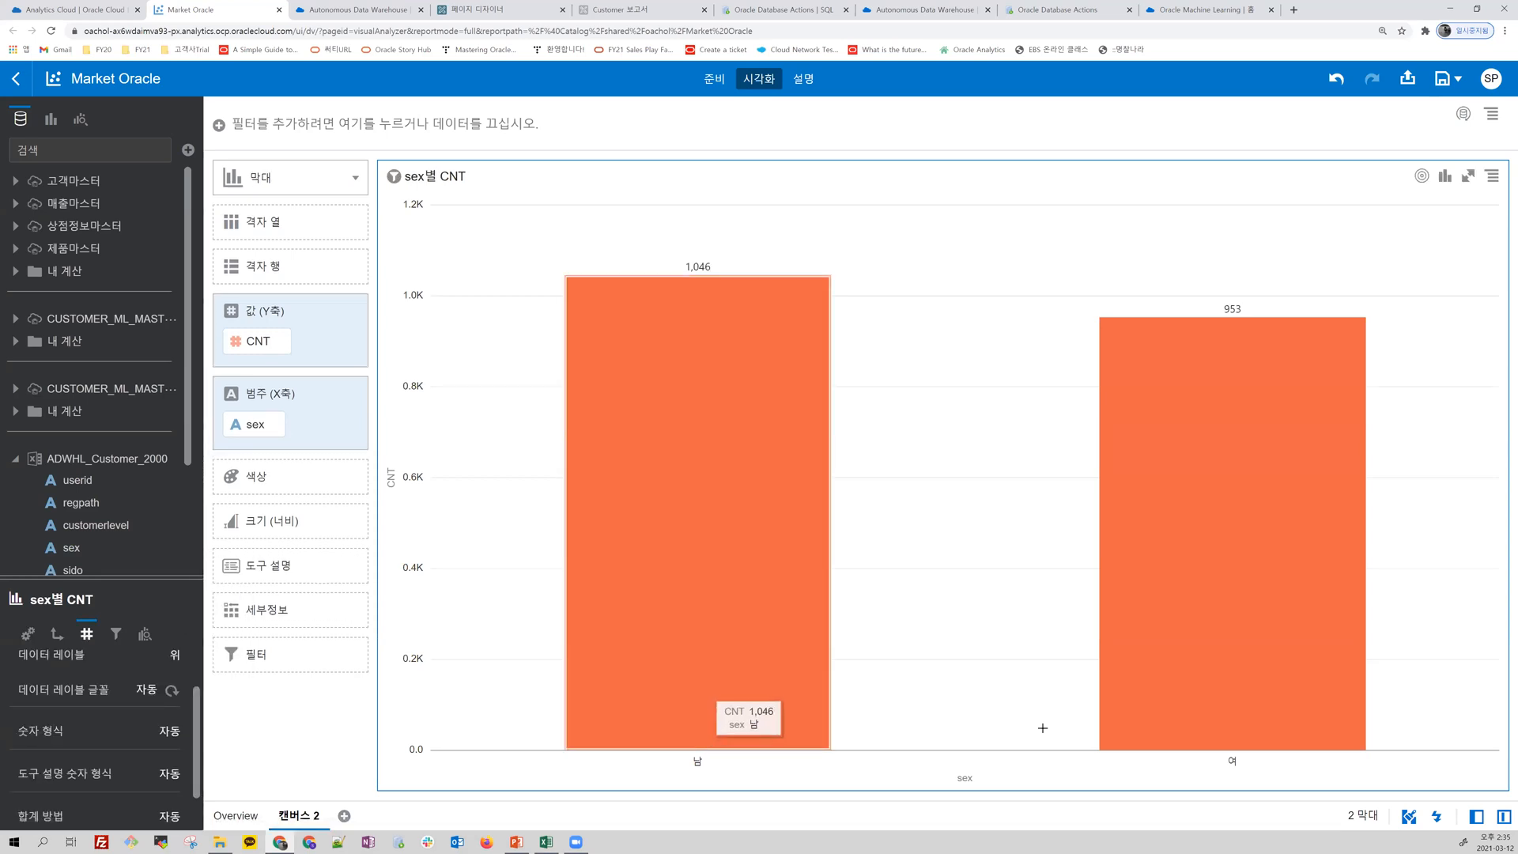
Step: Change the bar chart to a 파이 chart and move sex from 범주 to 색상
left_click(355, 178)
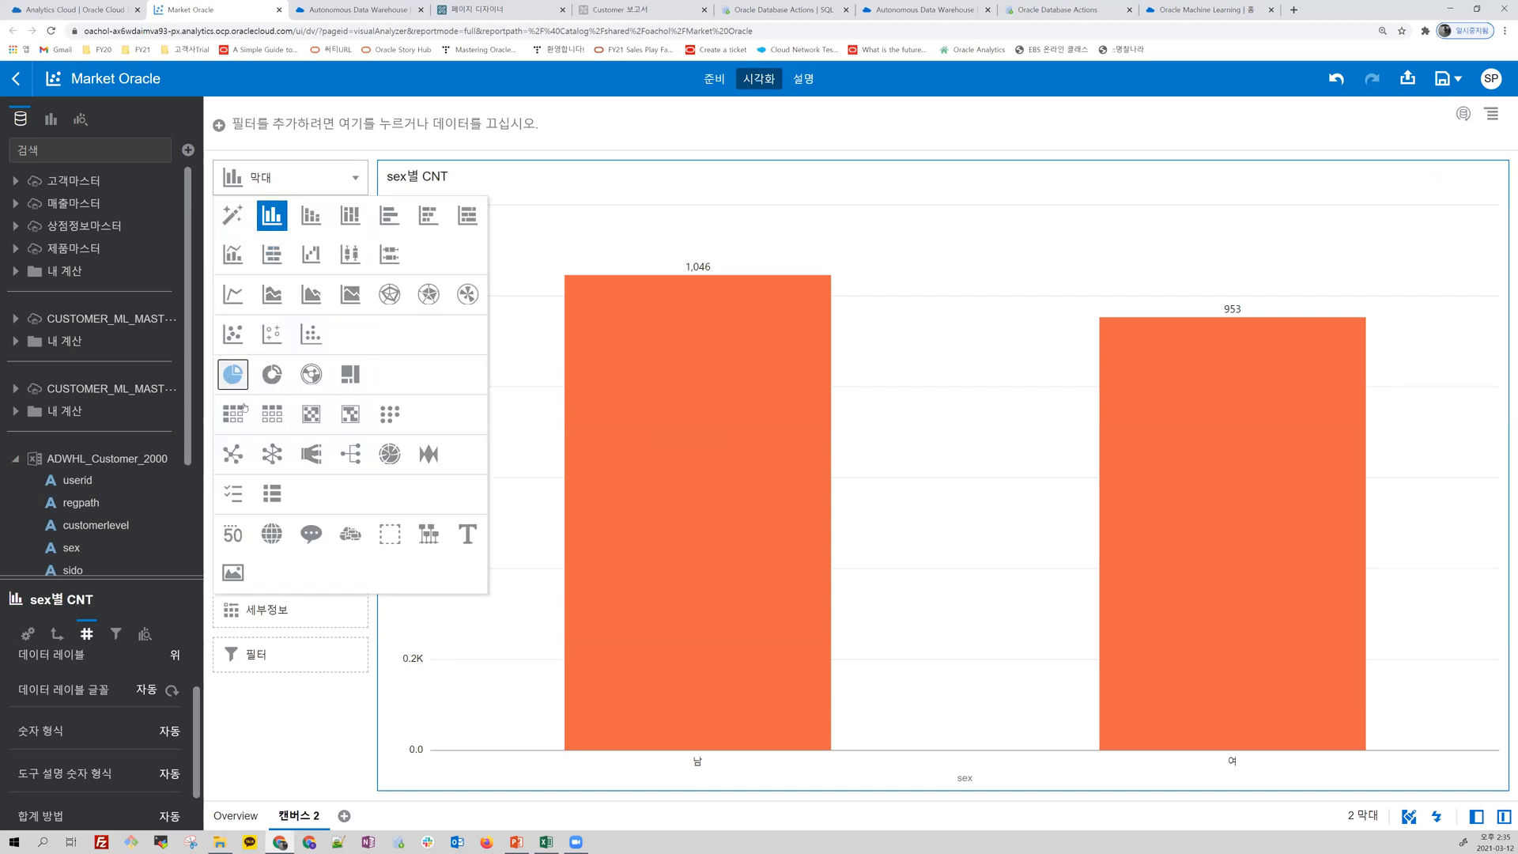
left_click(232, 374)
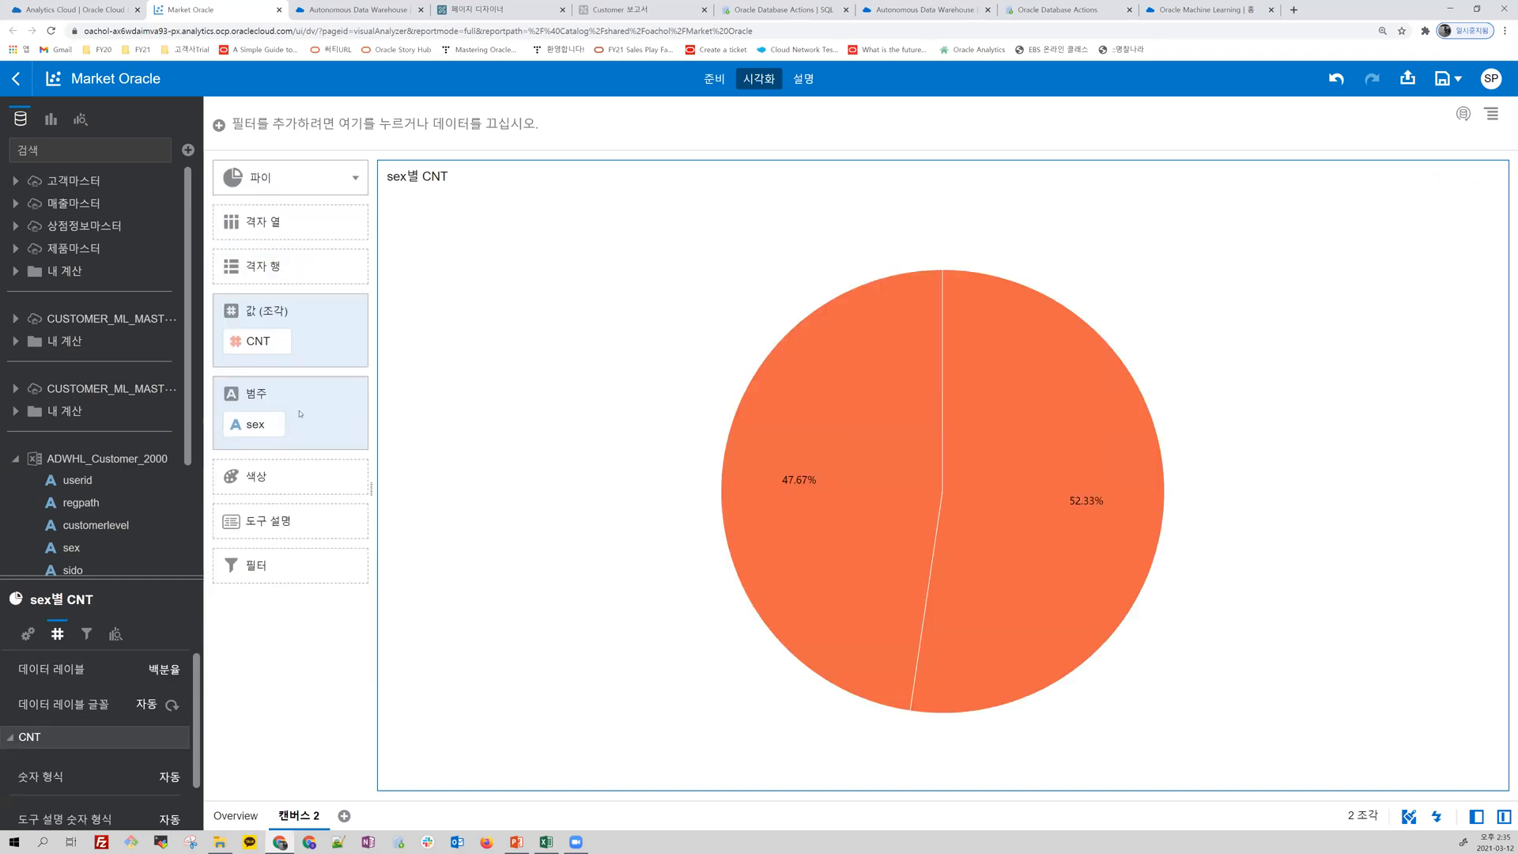
left_click_drag(255, 450, 255, 477)
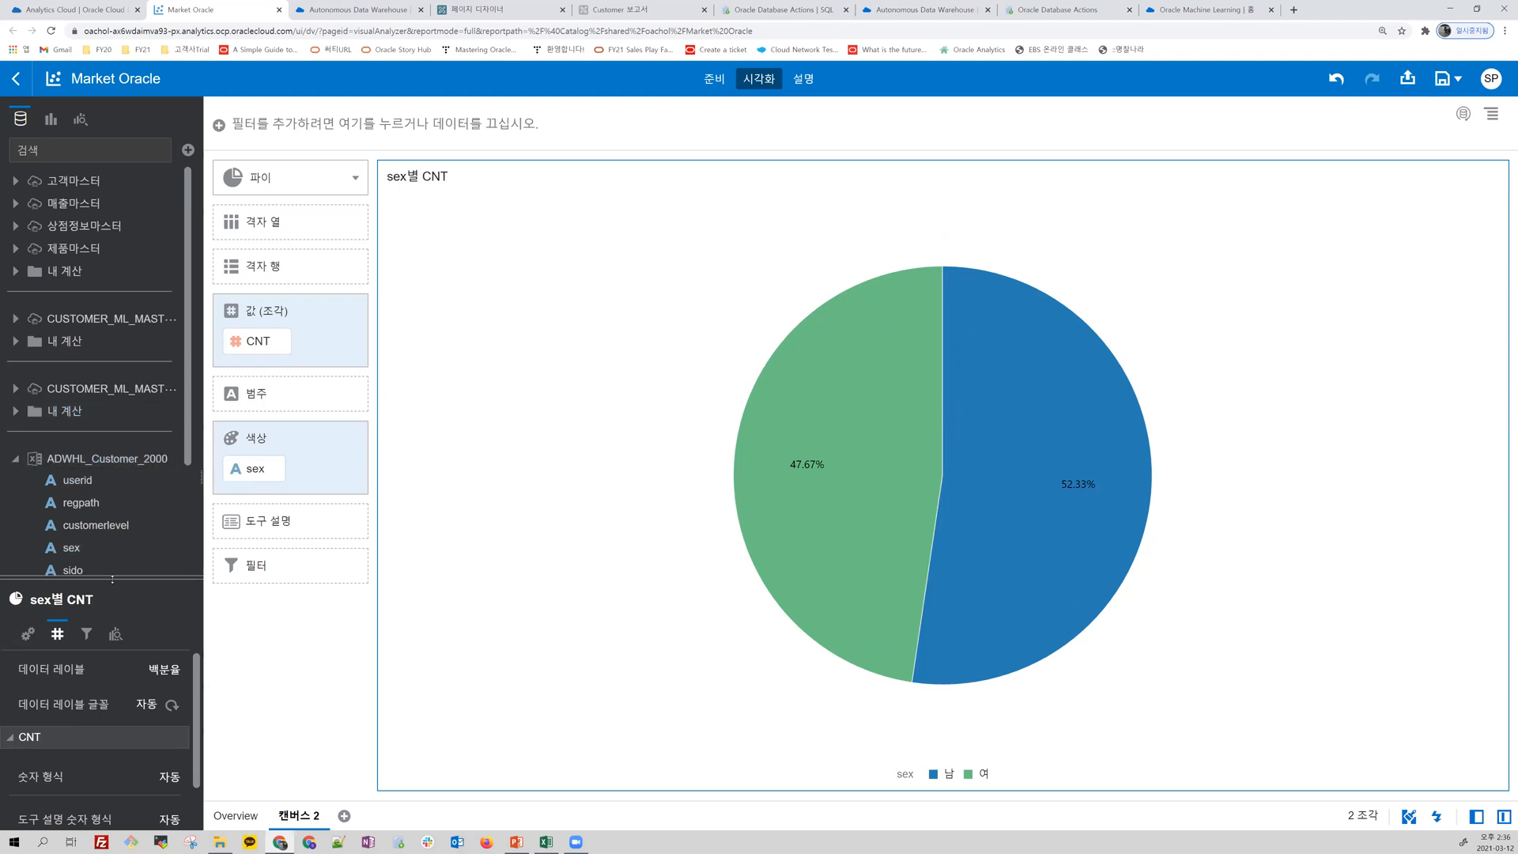
left_click_drag(114, 566, 114, 566)
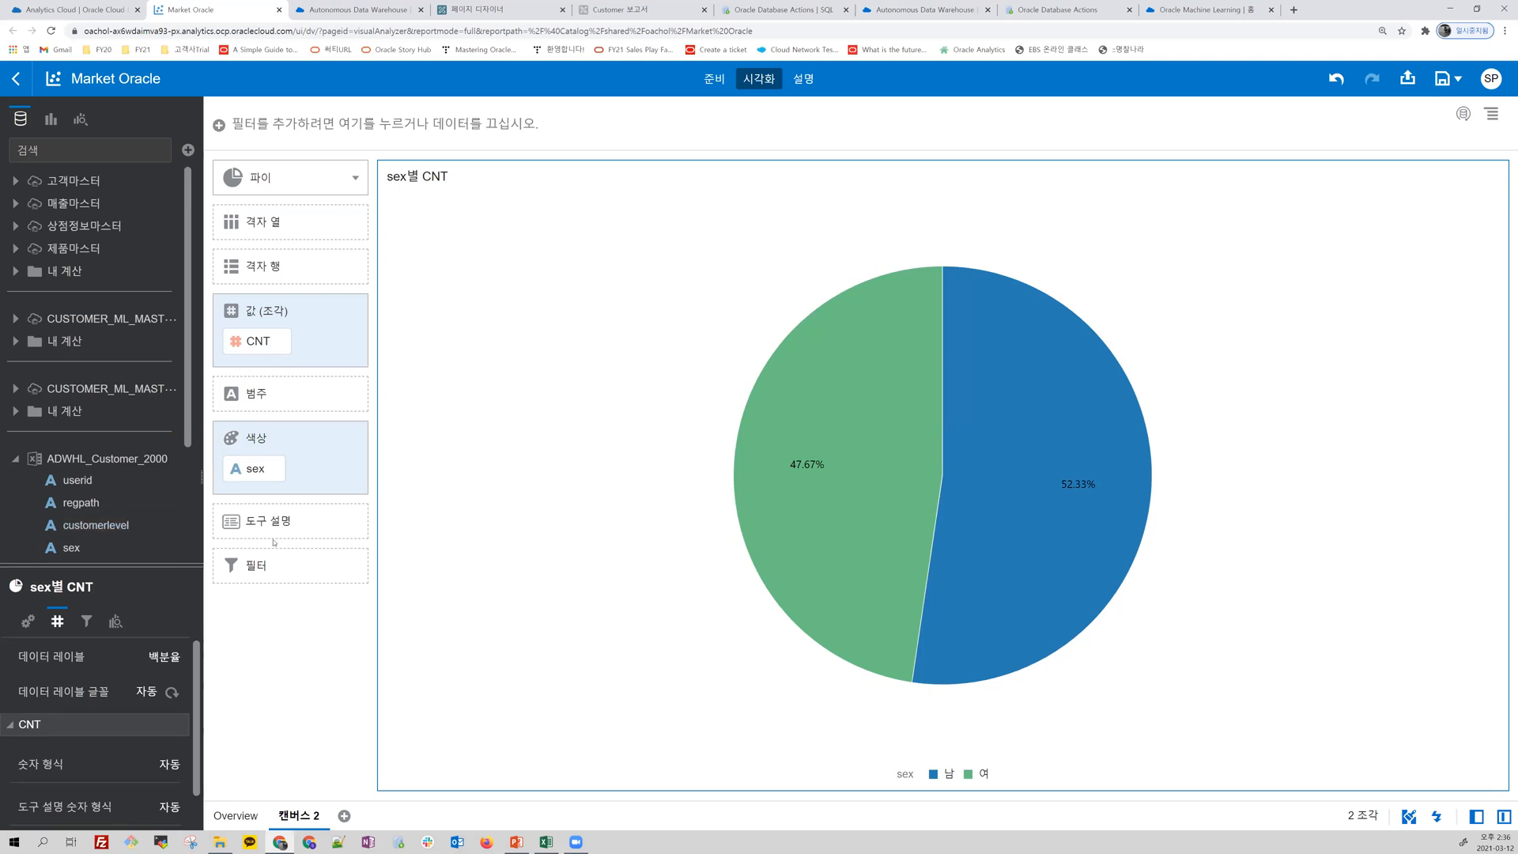
Step: On the Overview canvas, add 월 of 판매일자 from 매출마스터 as the 범주 of the 총 매출금액 tile
left_click(232, 815)
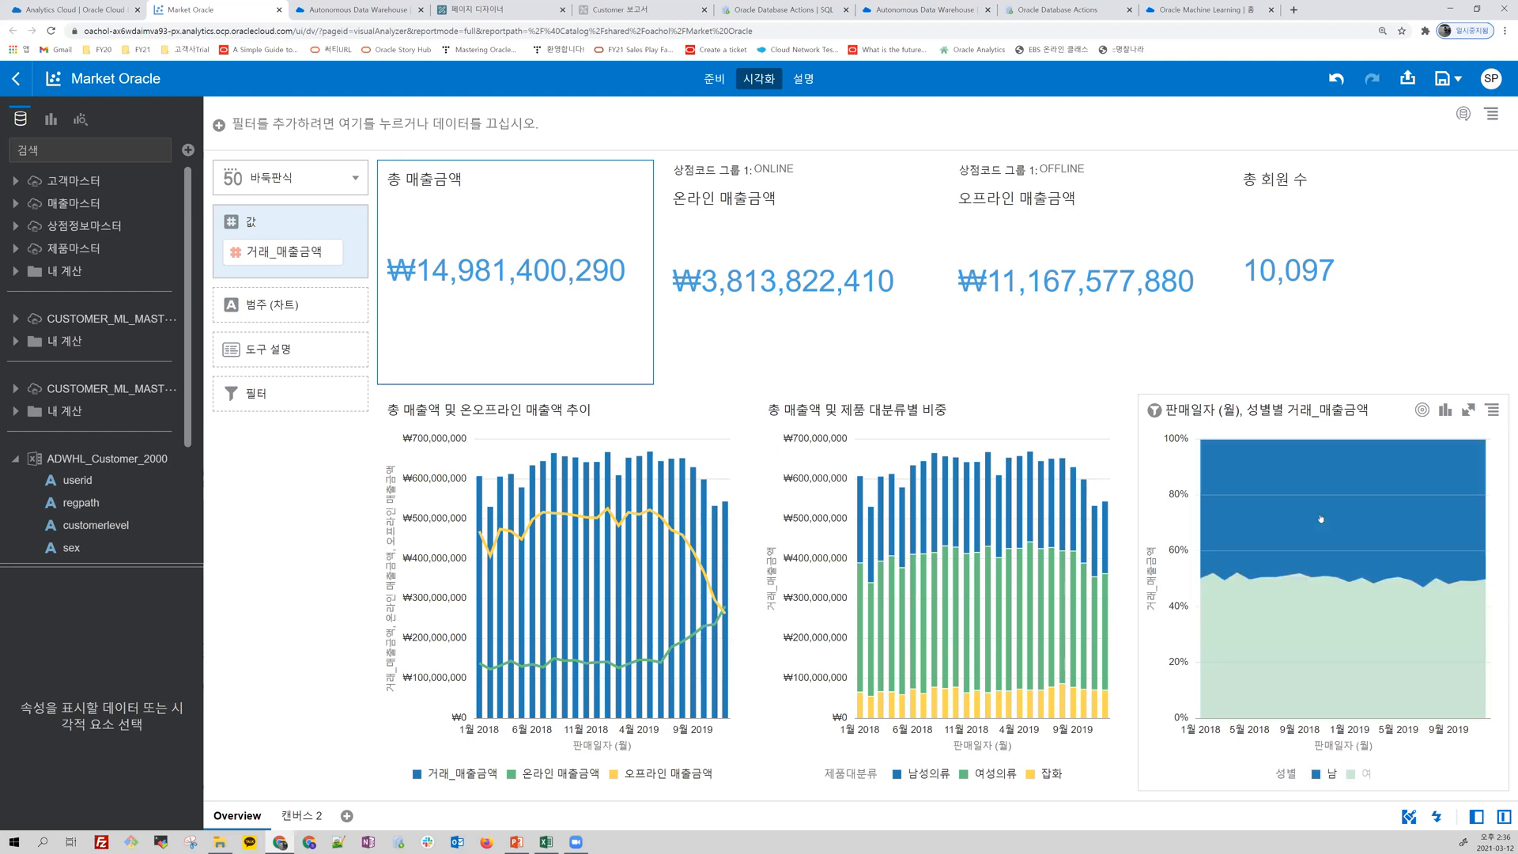
left_click(413, 342)
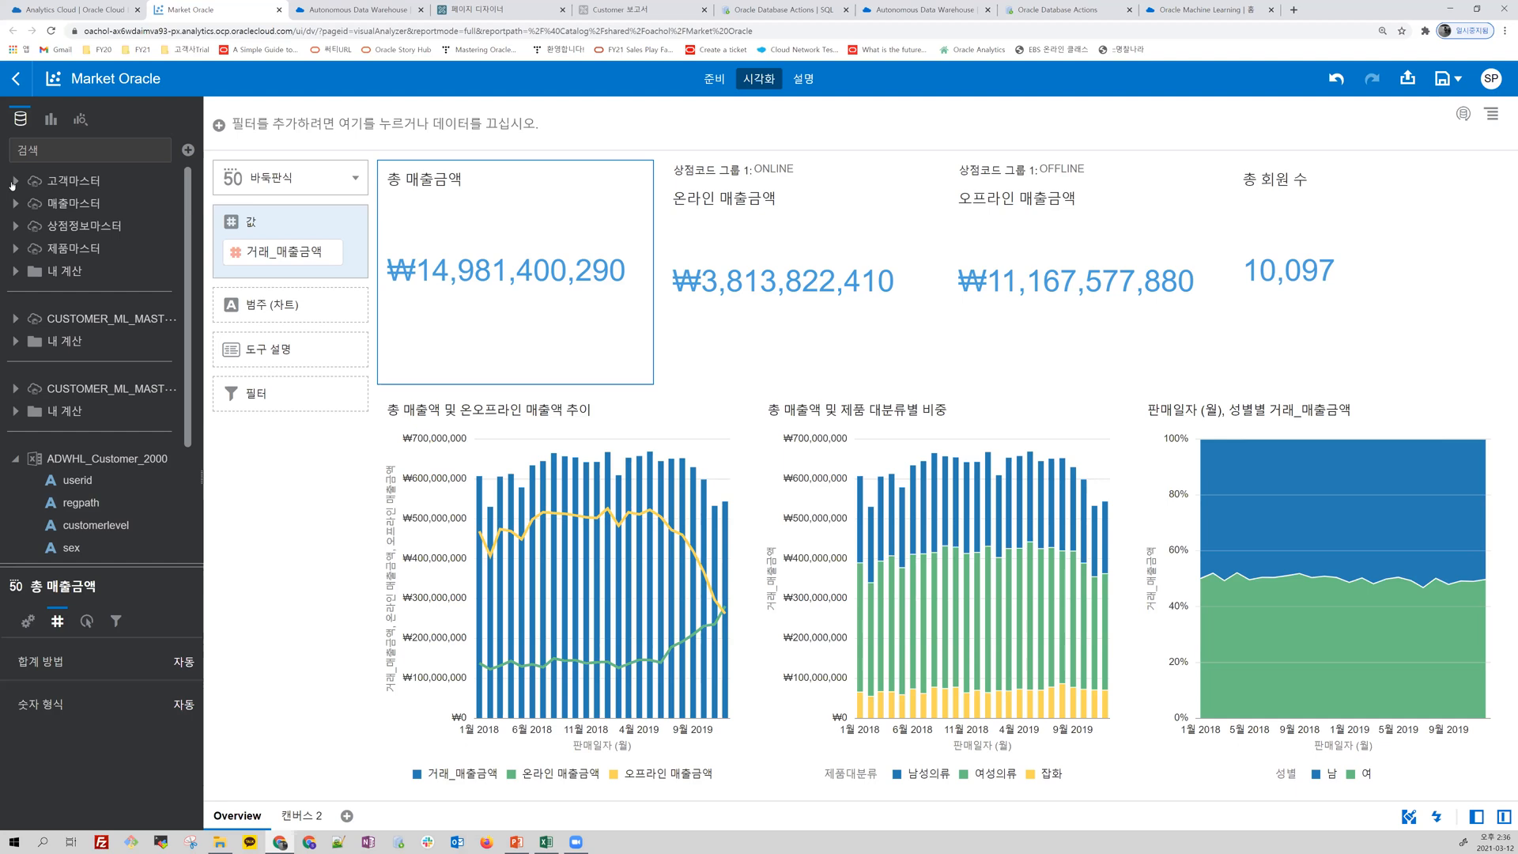
left_click(15, 203)
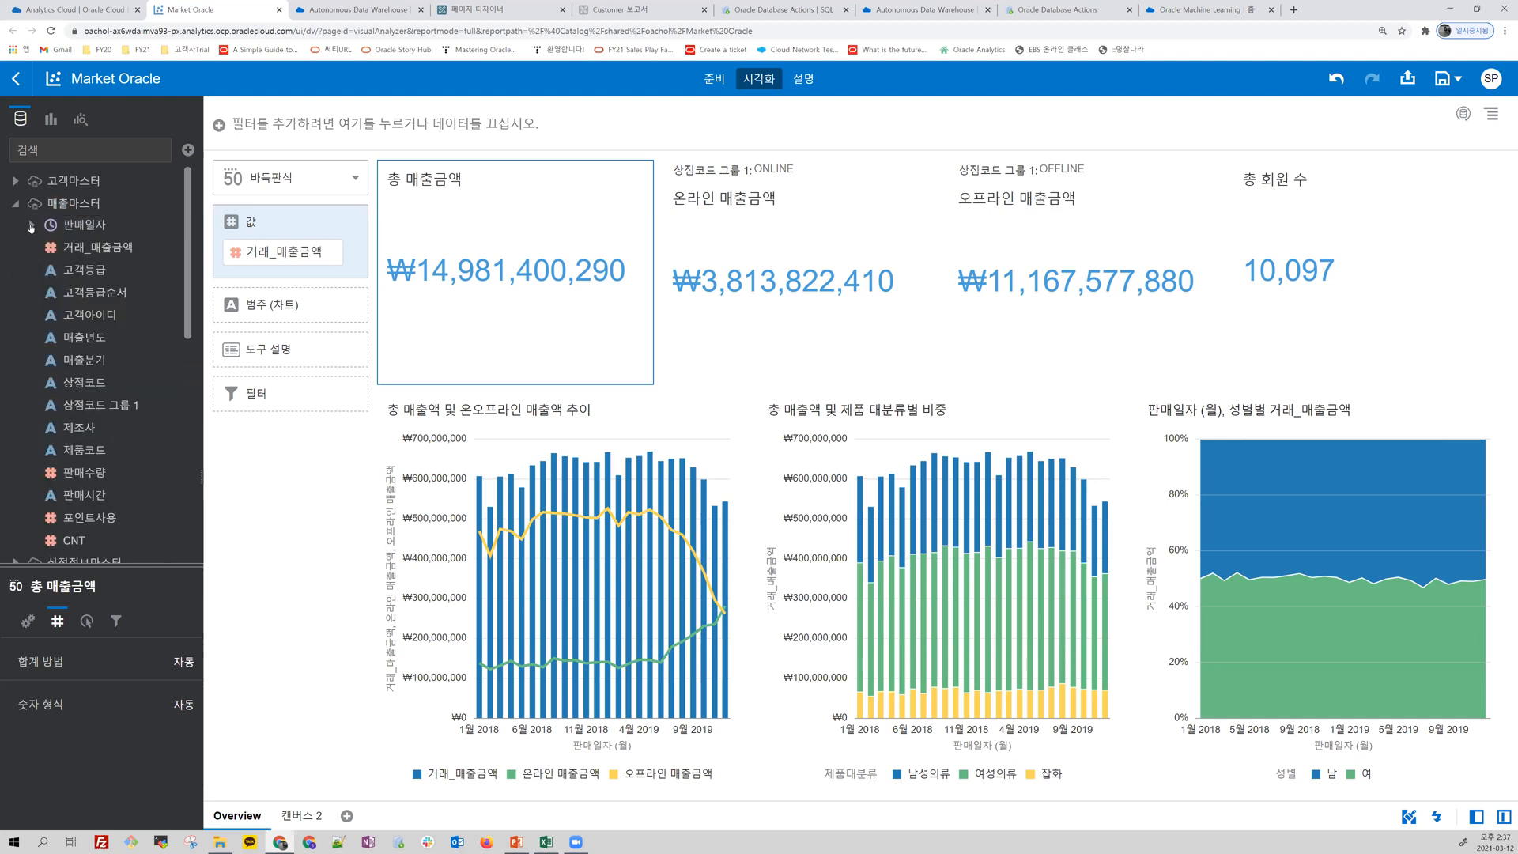
left_click(31, 227)
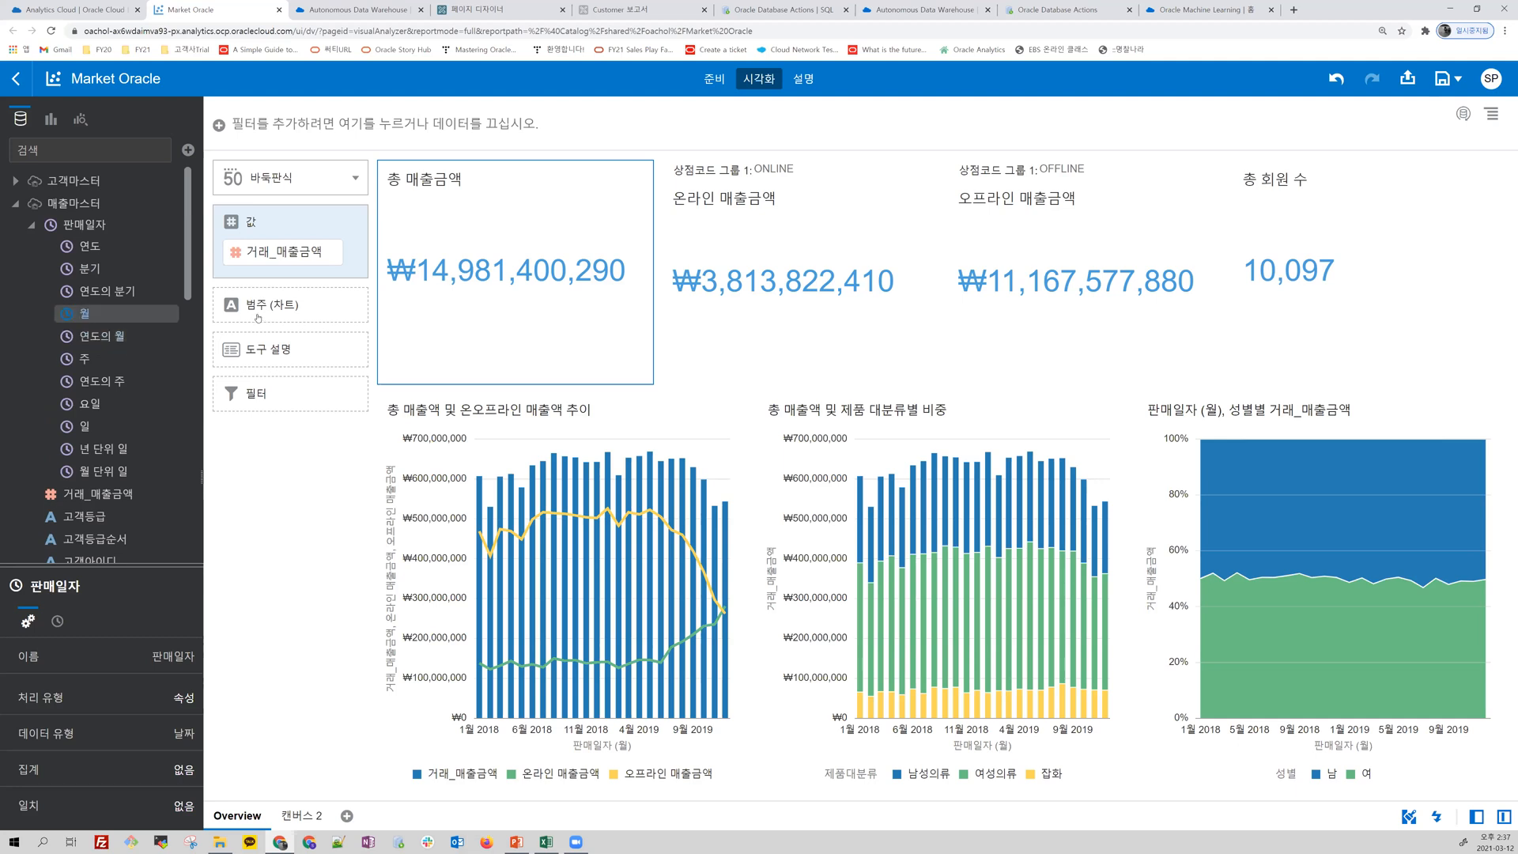
left_click_drag(84, 313, 230, 306)
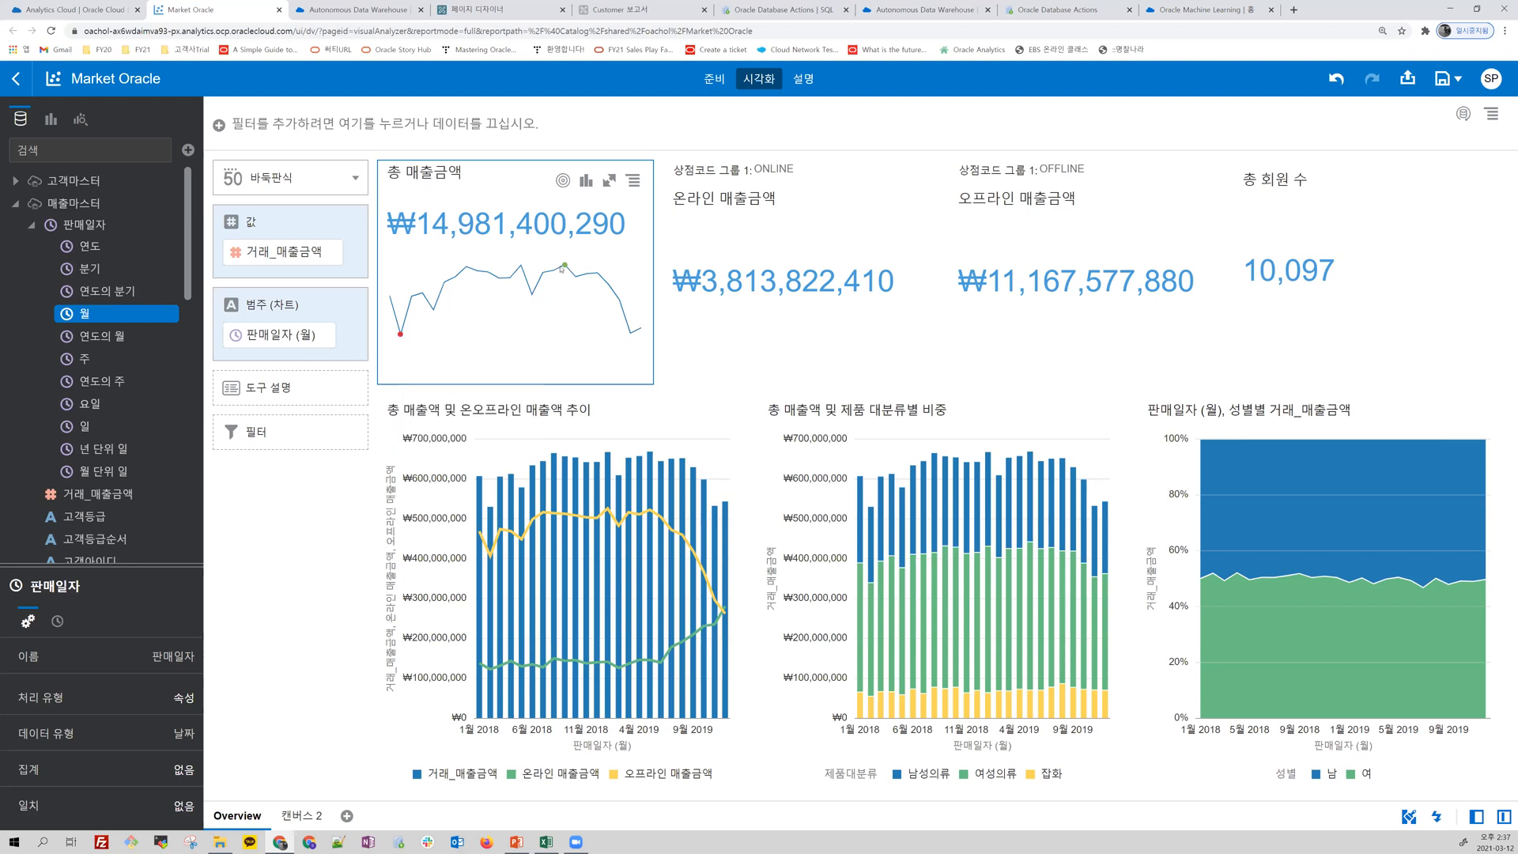
mouse_move(565, 266)
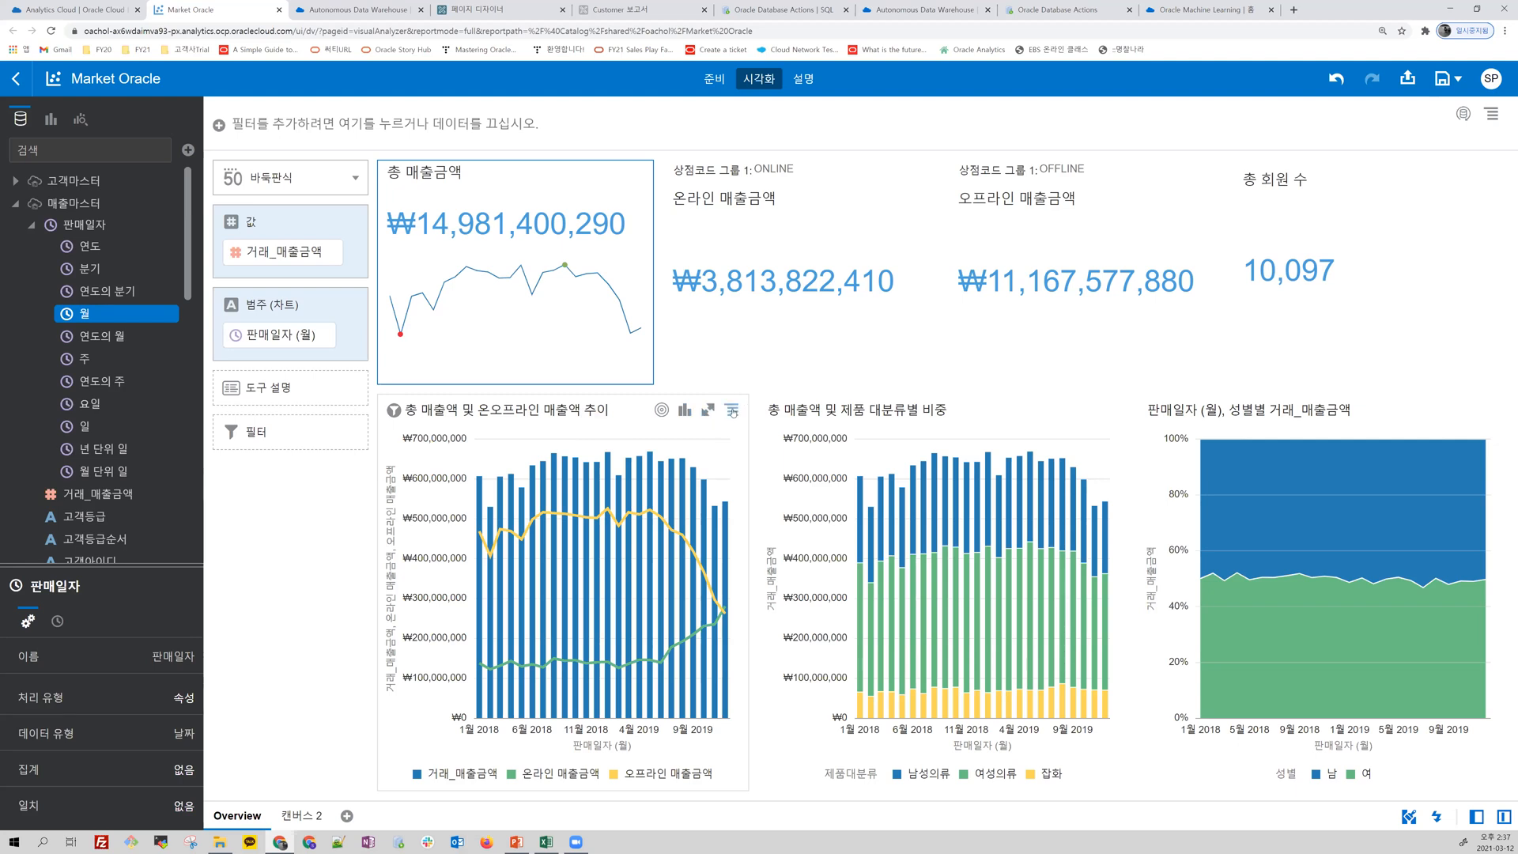
Step: Add a 추세선 statistic to the 총 매출액 및 온오프라인 매출액 추이 combo chart
mouse_move(607, 510)
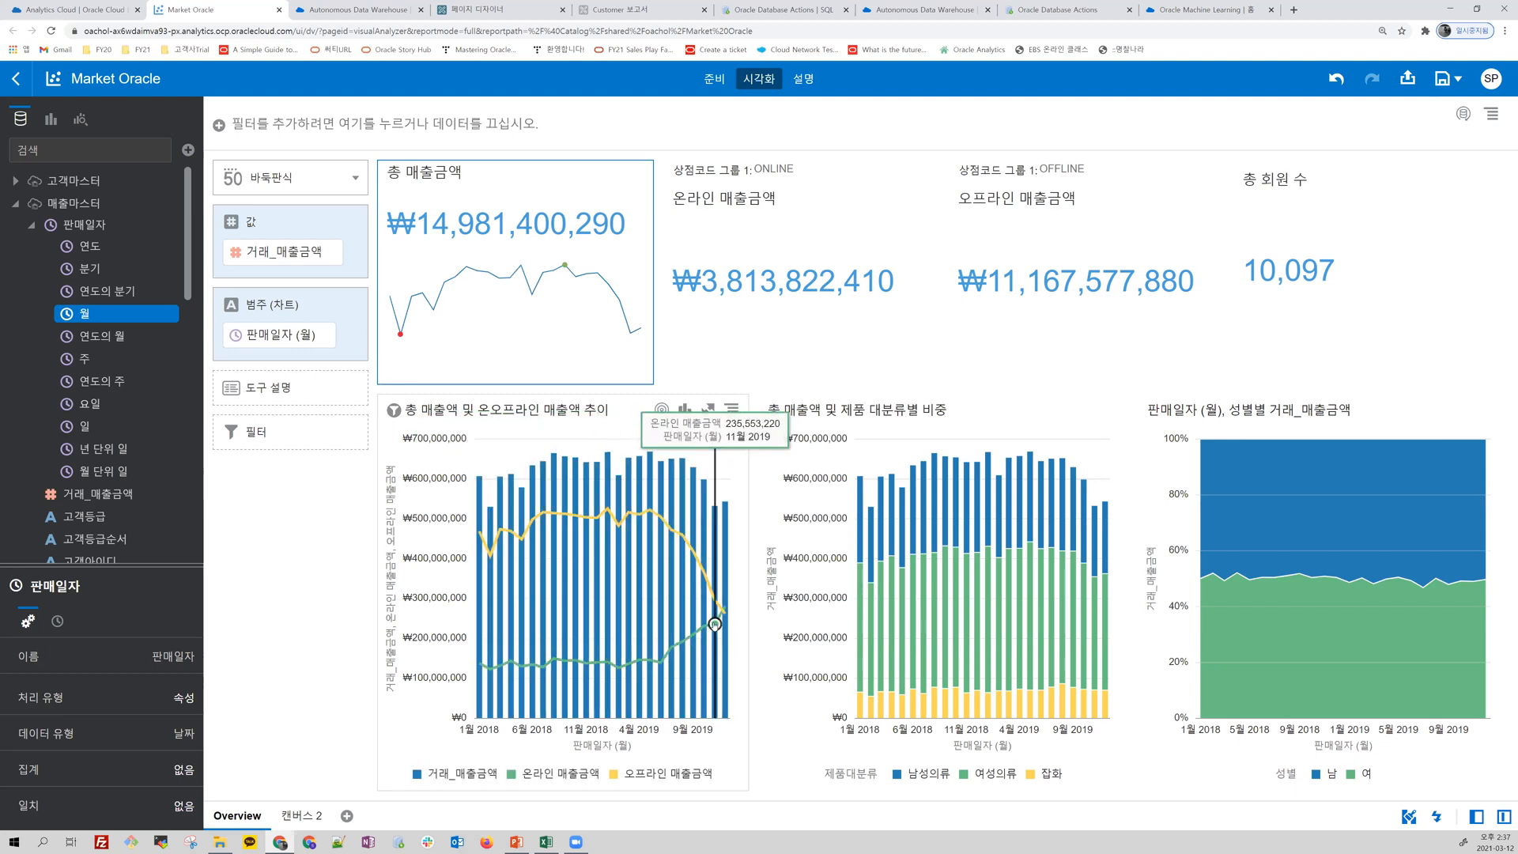
left_click(558, 534)
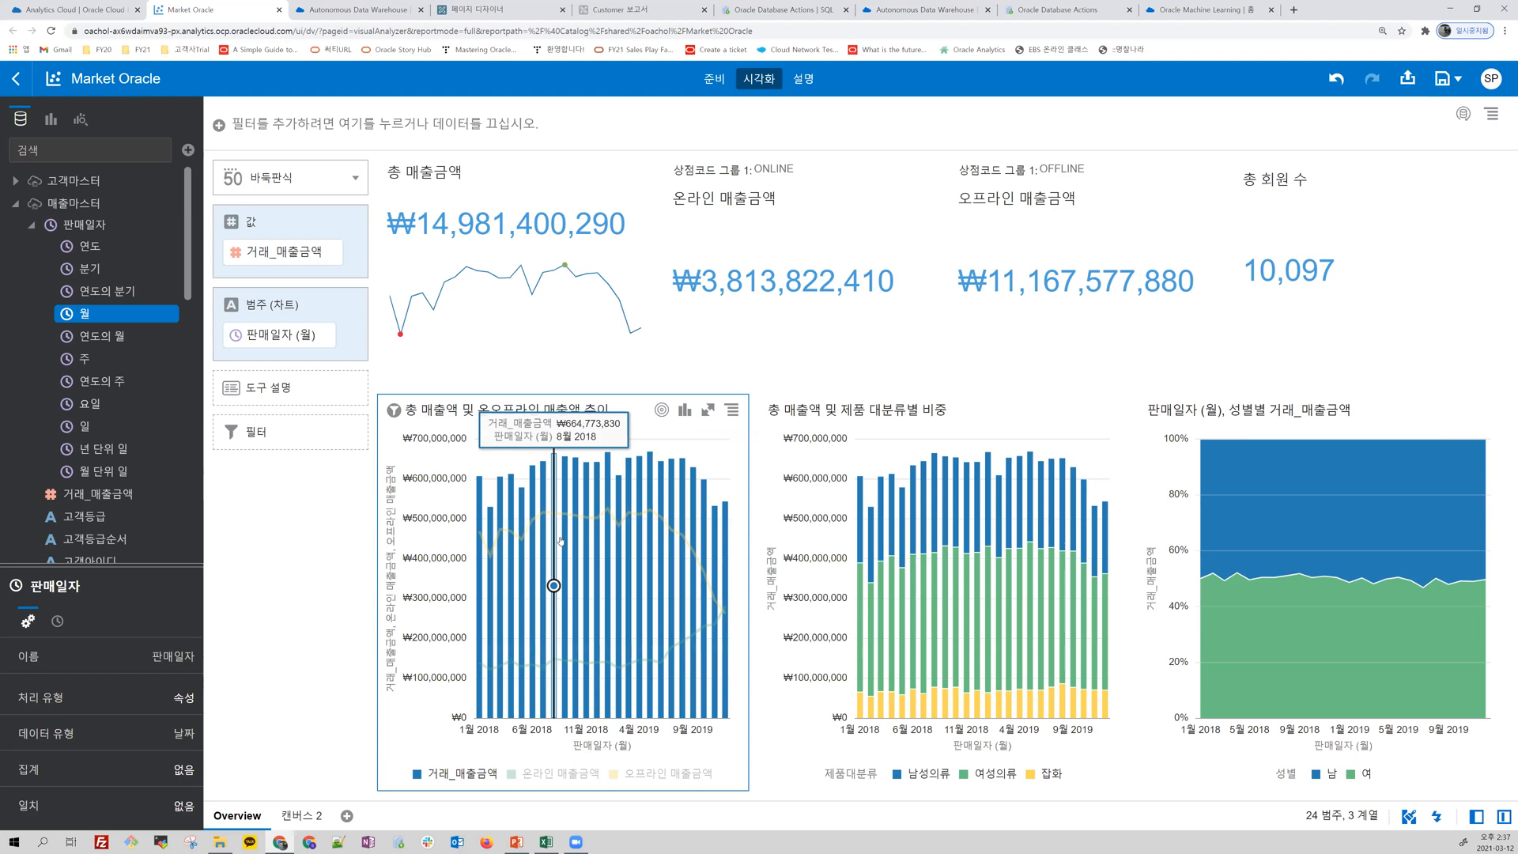
right_click(558, 534)
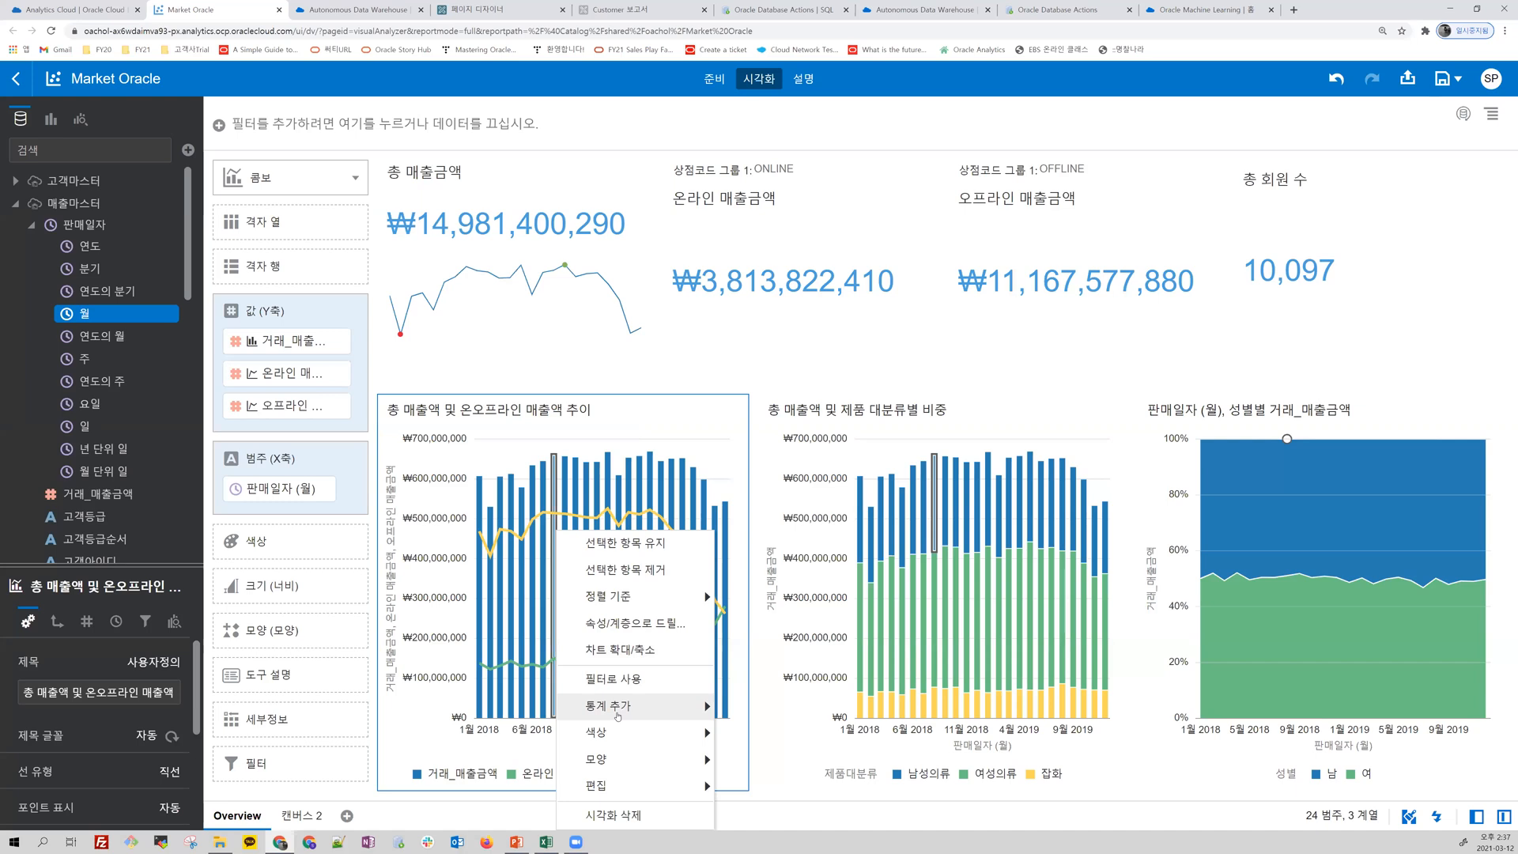
mouse_move(618, 715)
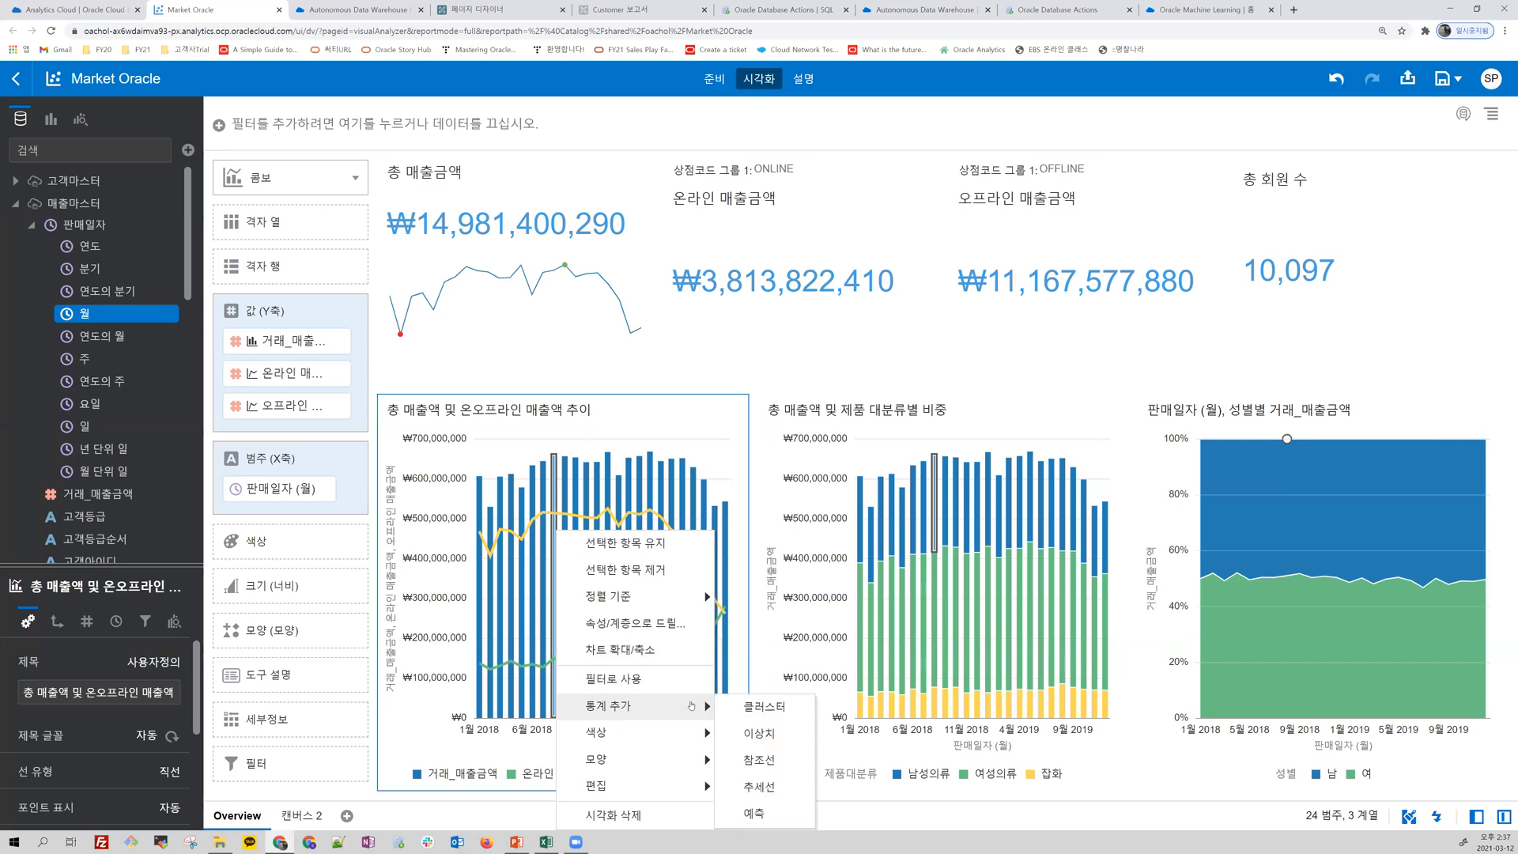
left_click(768, 787)
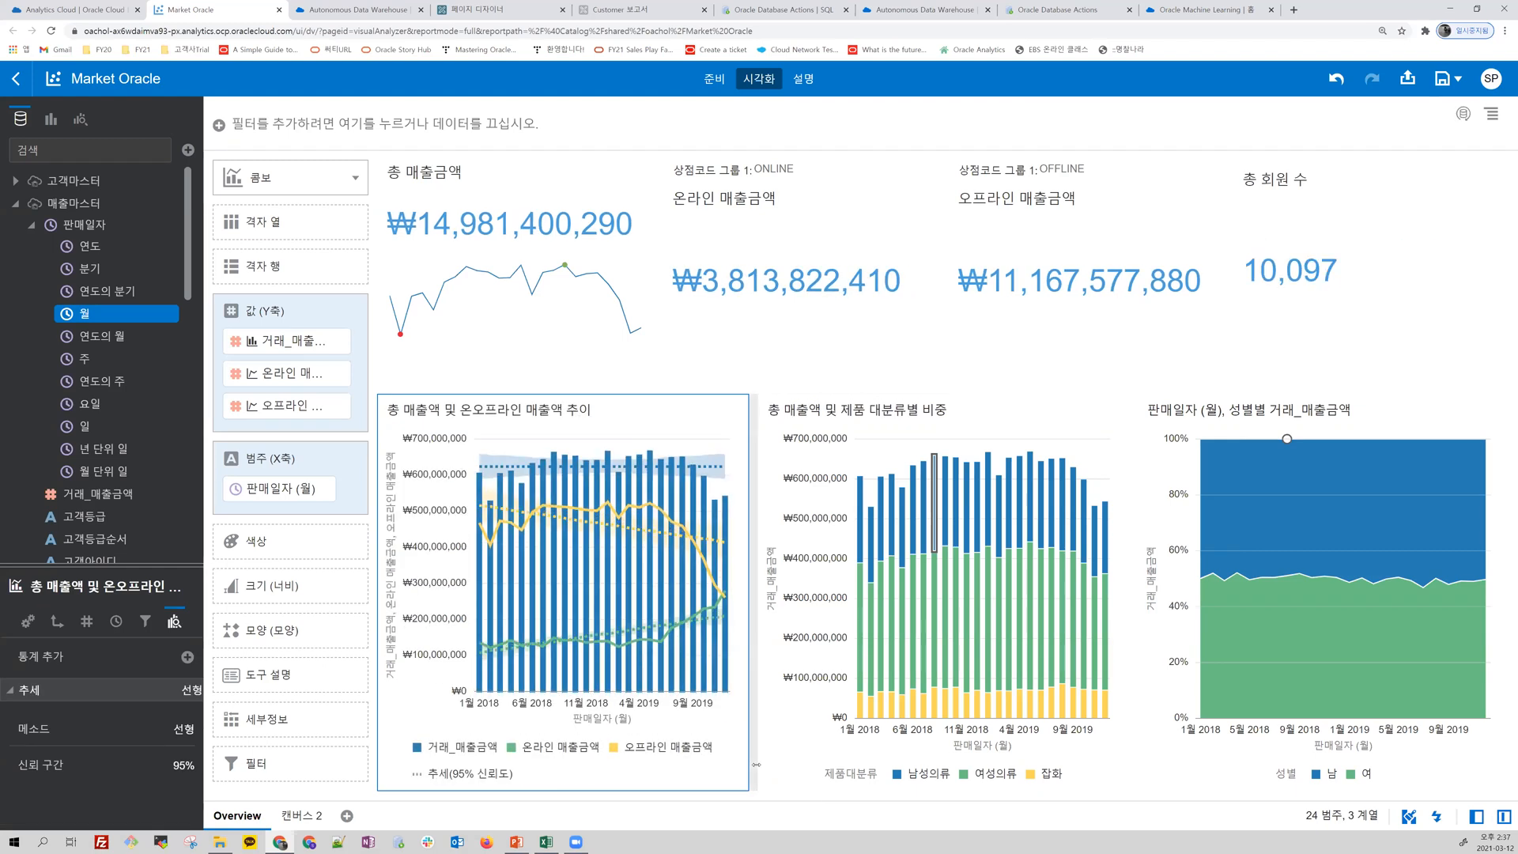
Step: Maximize the 총 매출액 및 온오프라인 매출액 추이 chart, enlarge its properties area, and view the statistics that can be added
mouse_move(718, 411)
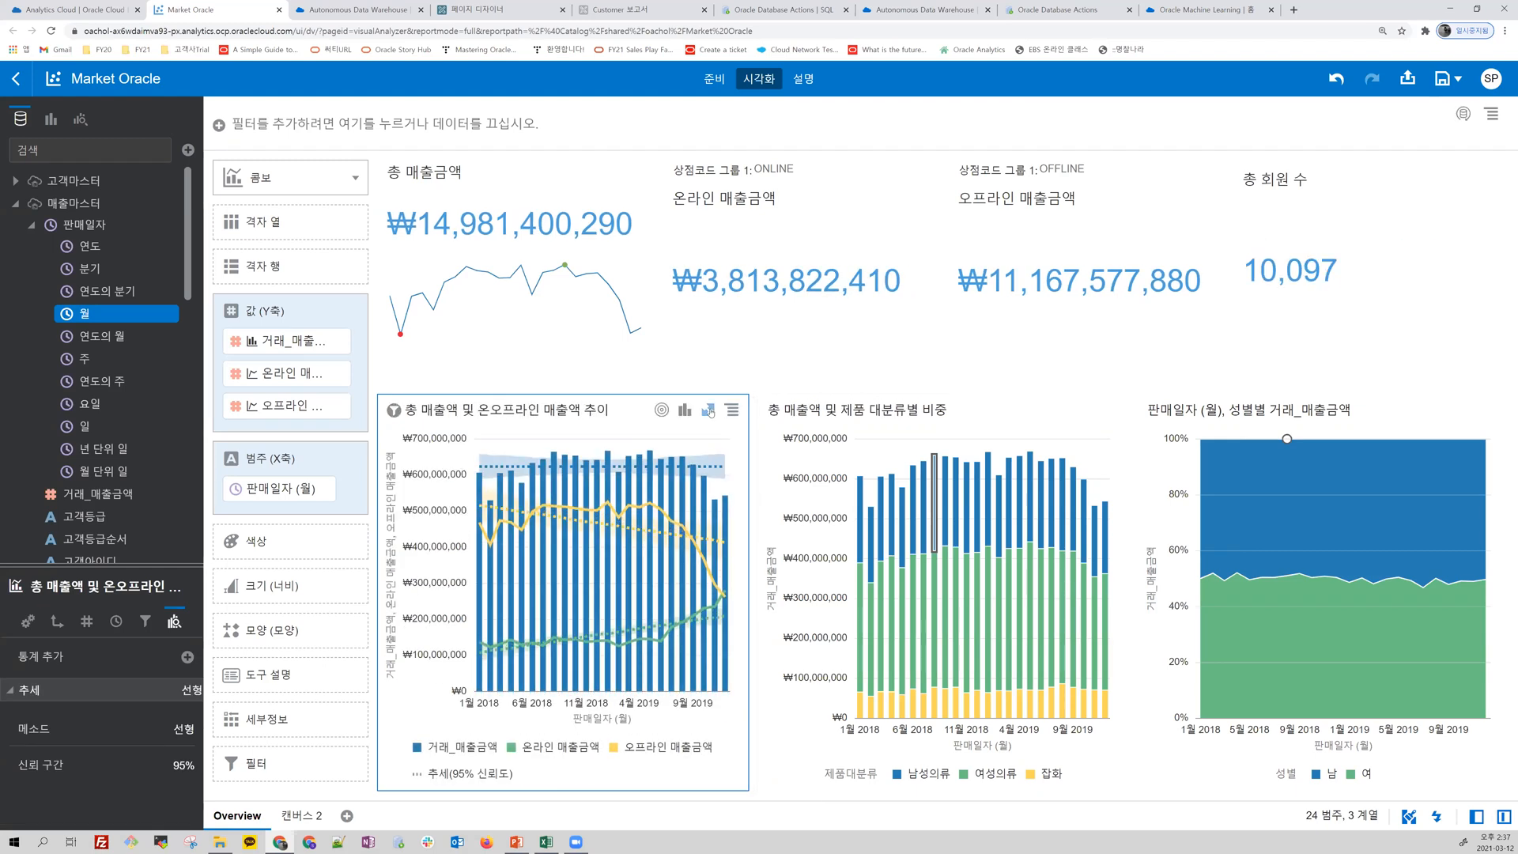
left_click(709, 410)
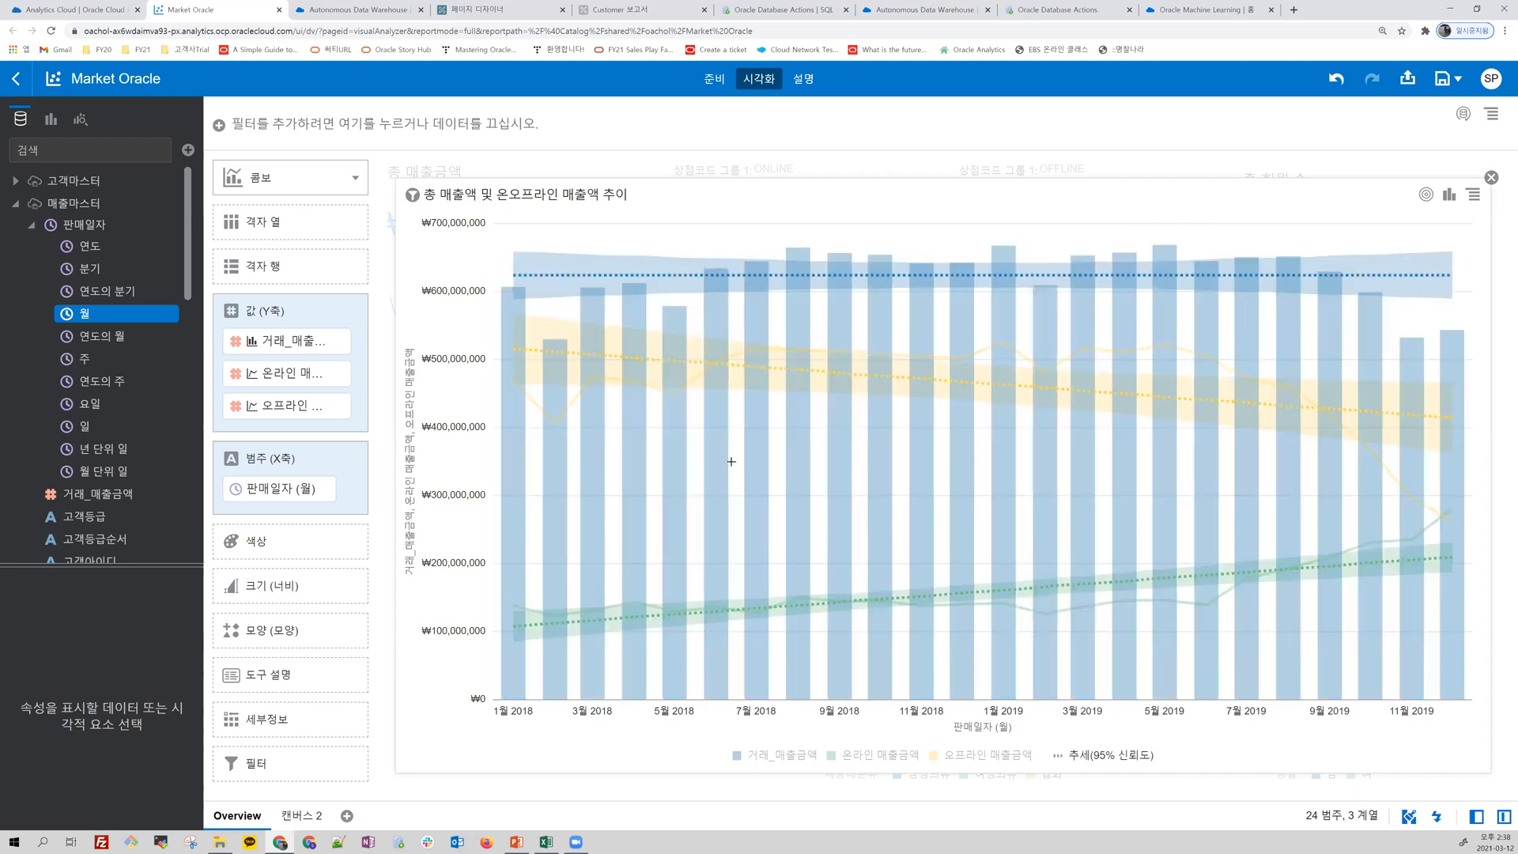
left_click(453, 248)
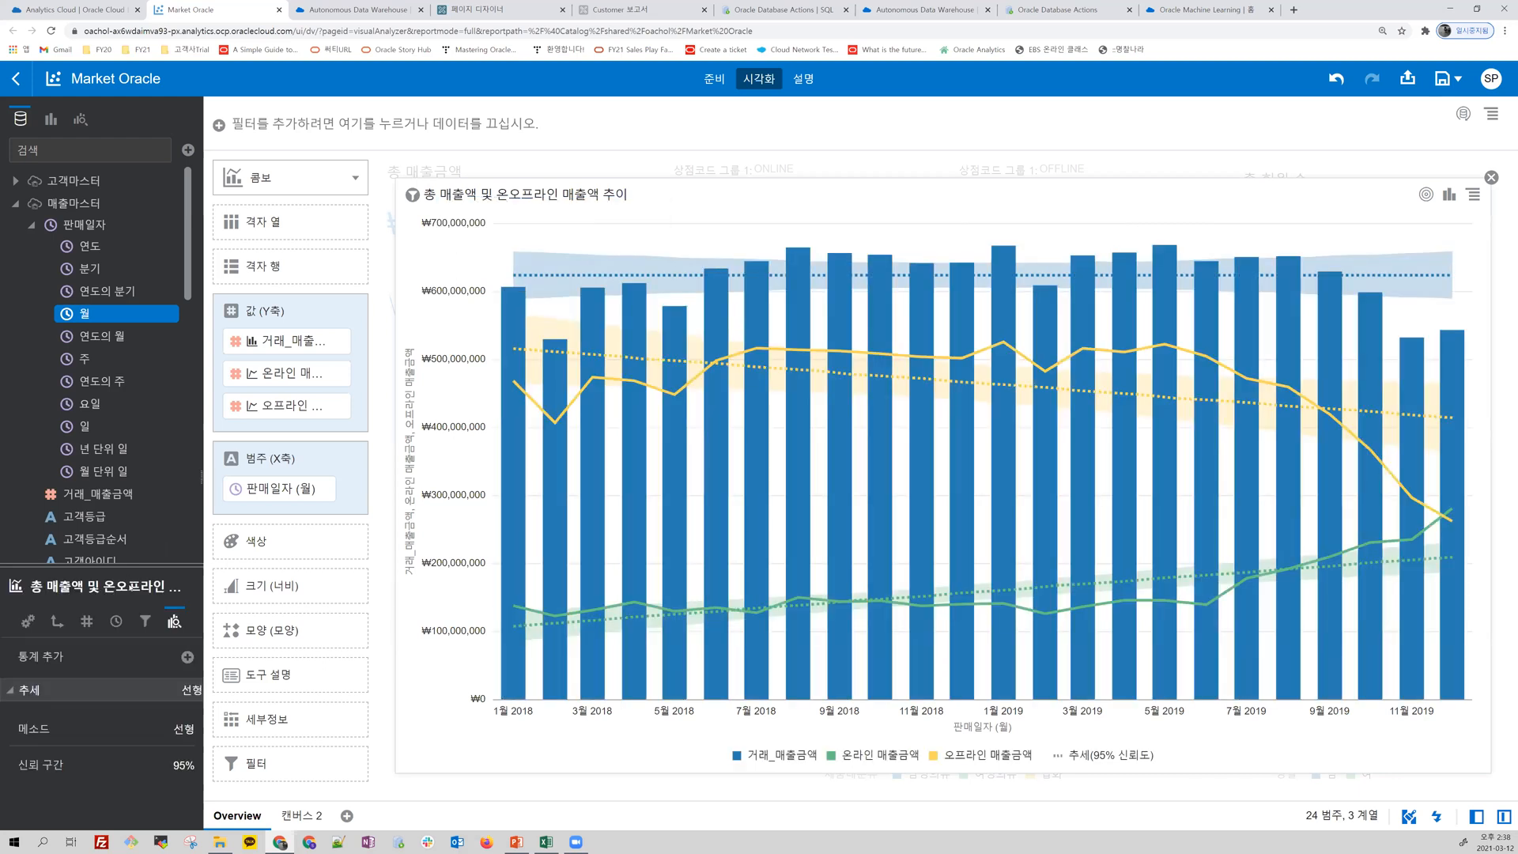
left_click_drag(125, 563, 125, 369)
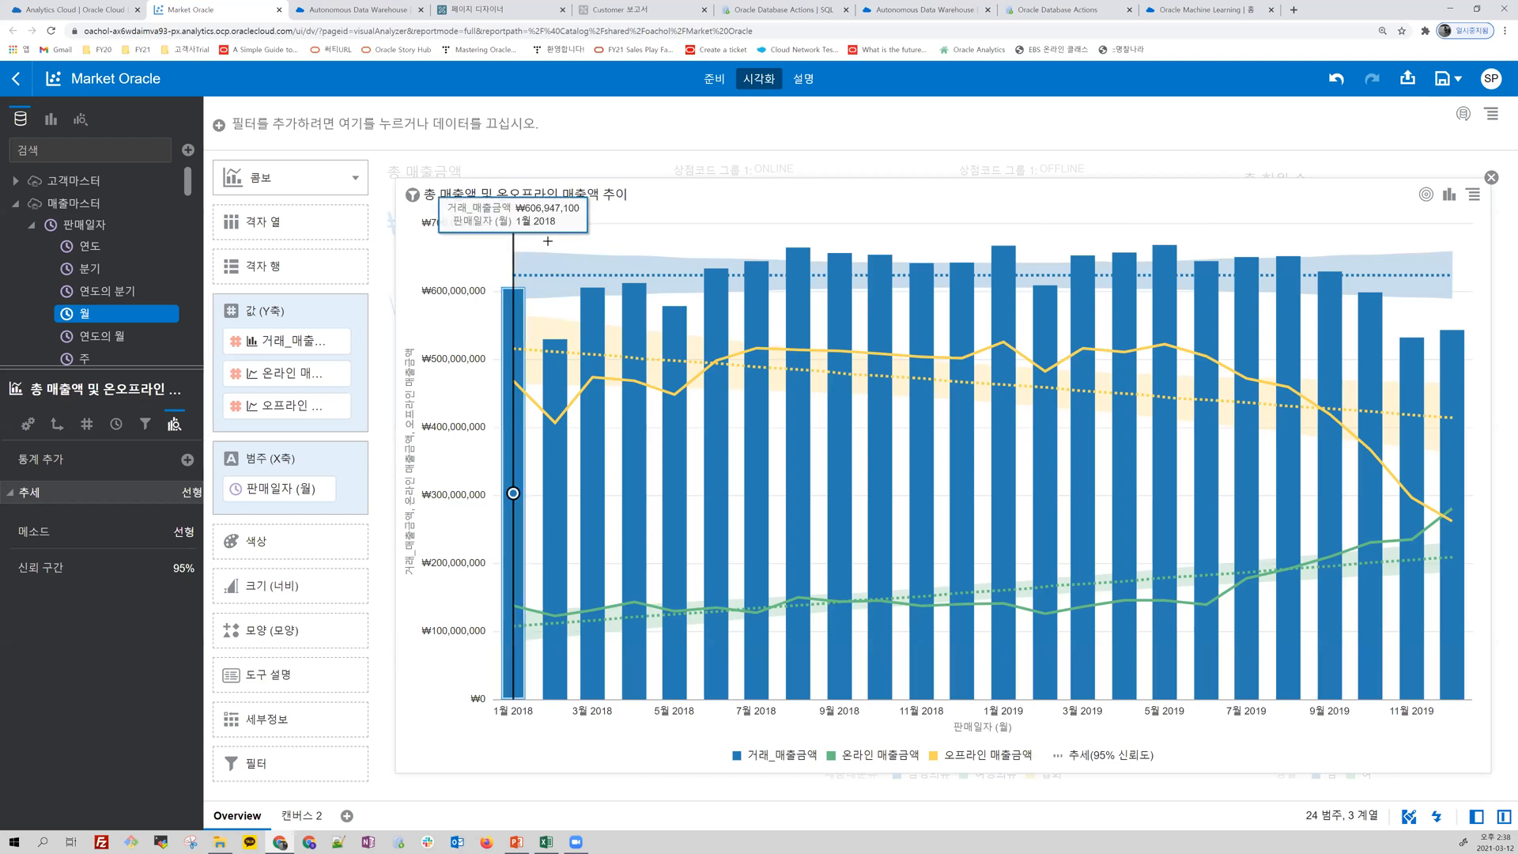
right_click(628, 239)
mouse_move(715, 336)
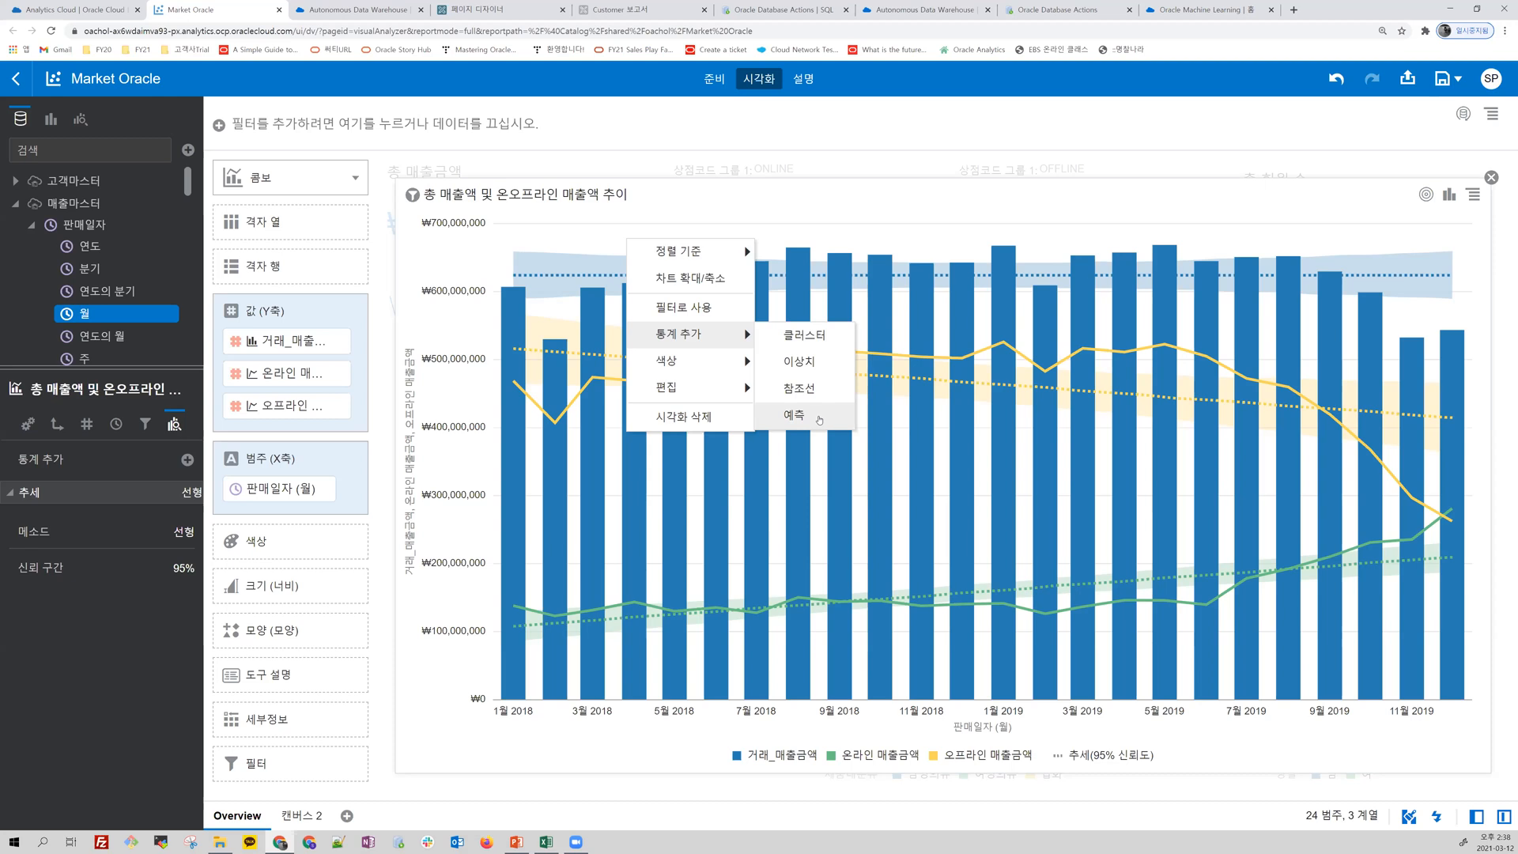
Step: Set the trend line's 메소드 to 다항식 and restore the combo chart to its normal size
left_click(183, 532)
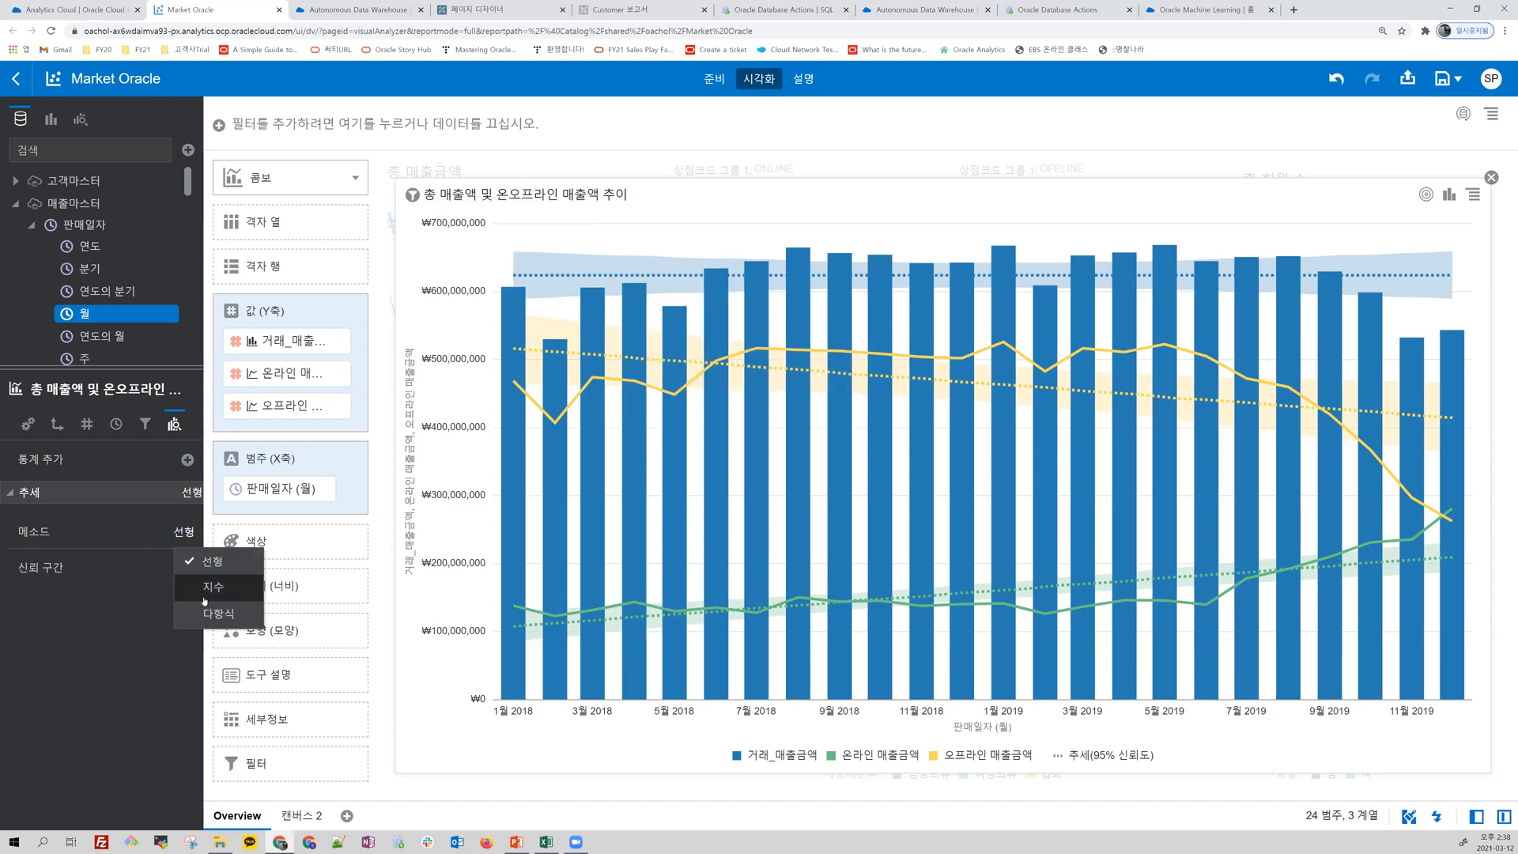
left_click(215, 614)
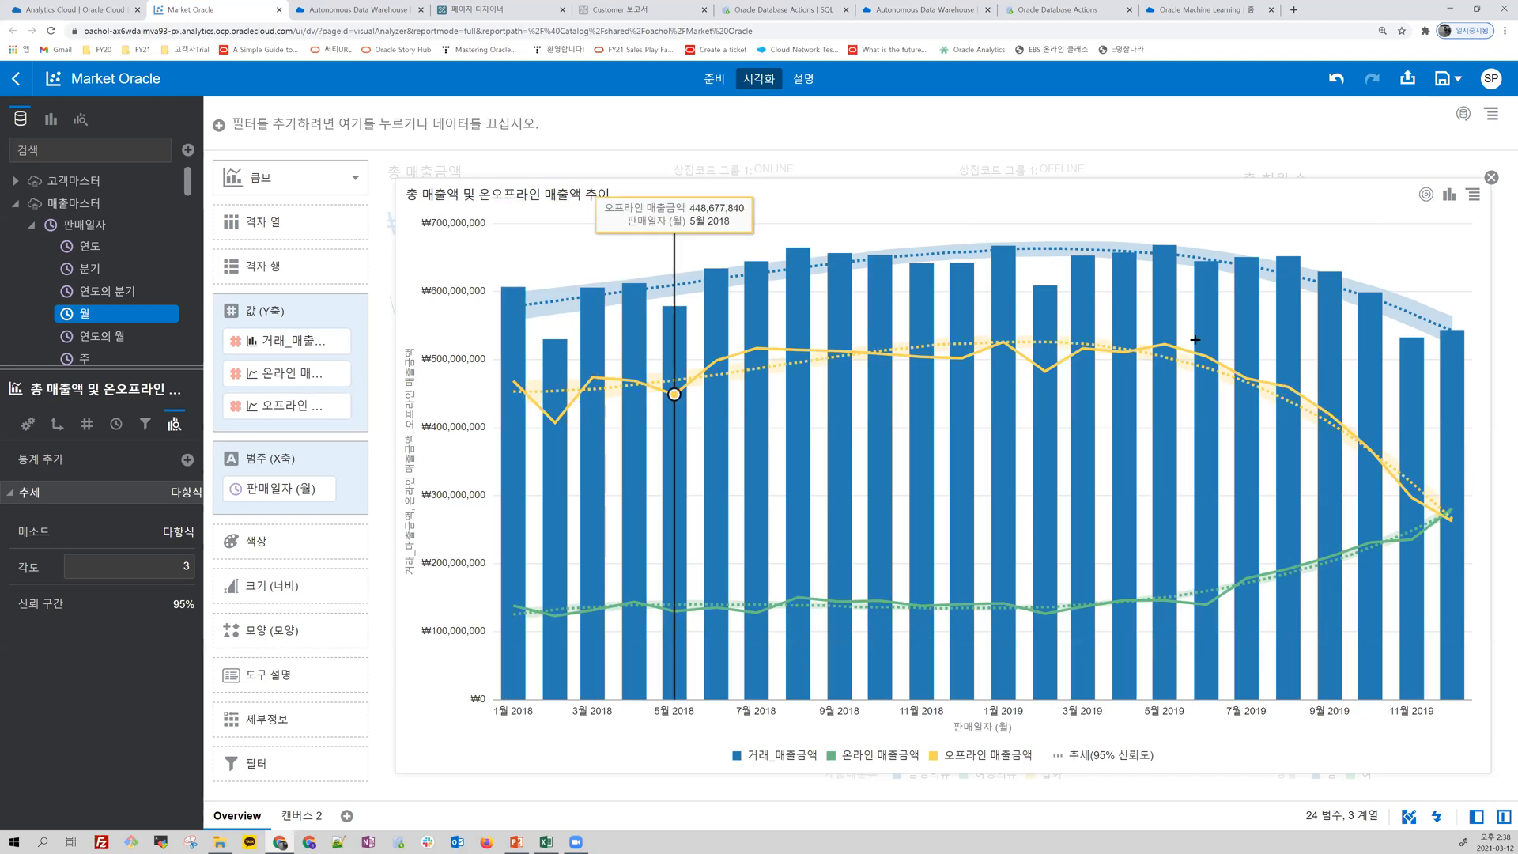
left_click(1491, 179)
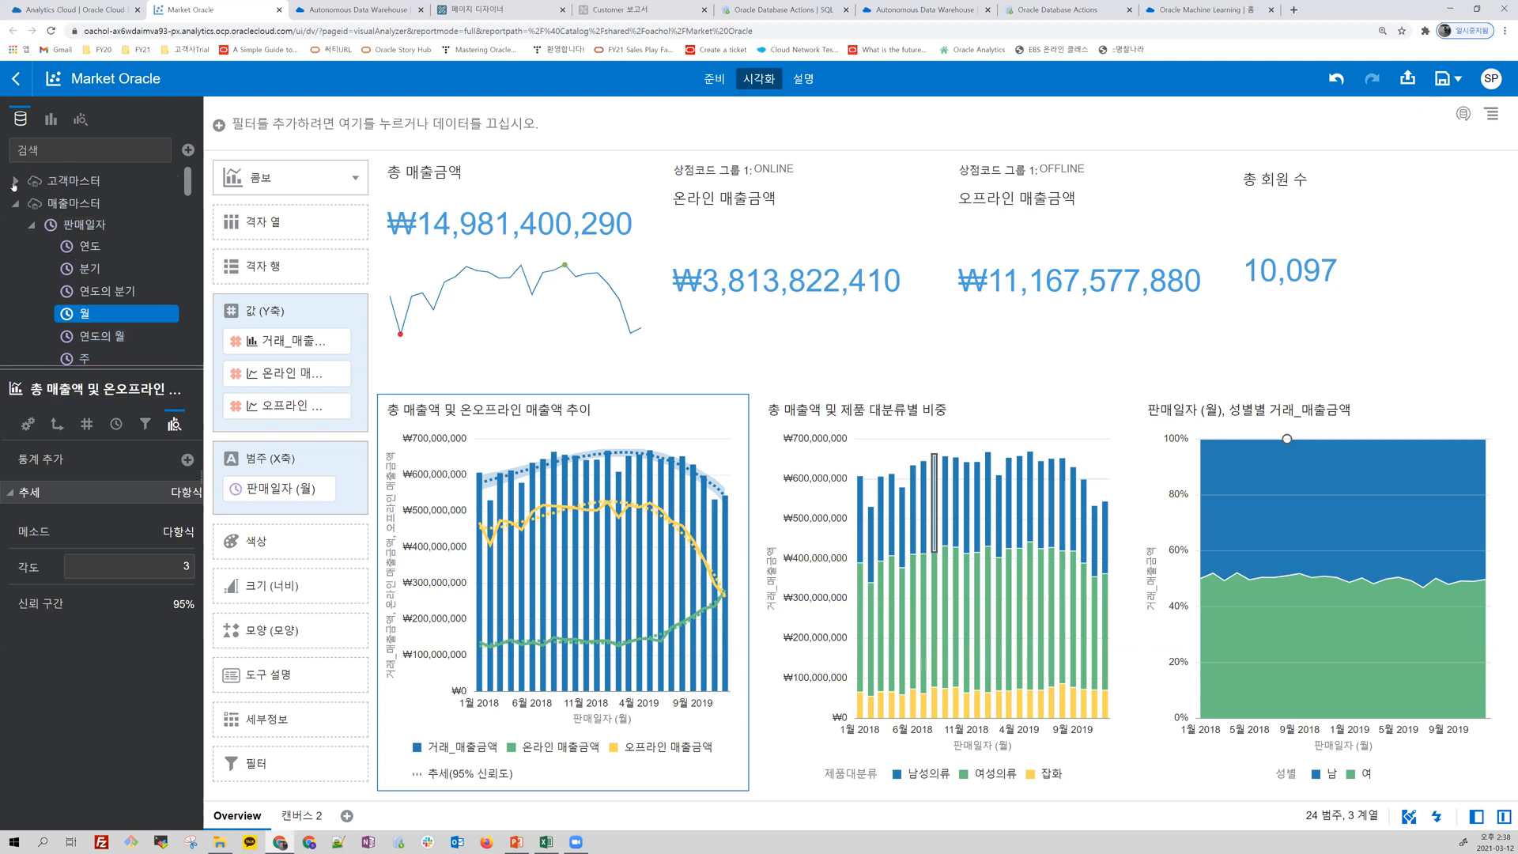
Step: Enlarge the data list, and add a new canvas with a table of 상점코드 from 매출마스터
left_click(16, 180)
left_click_drag(104, 475, 89, 566)
left_click(16, 181)
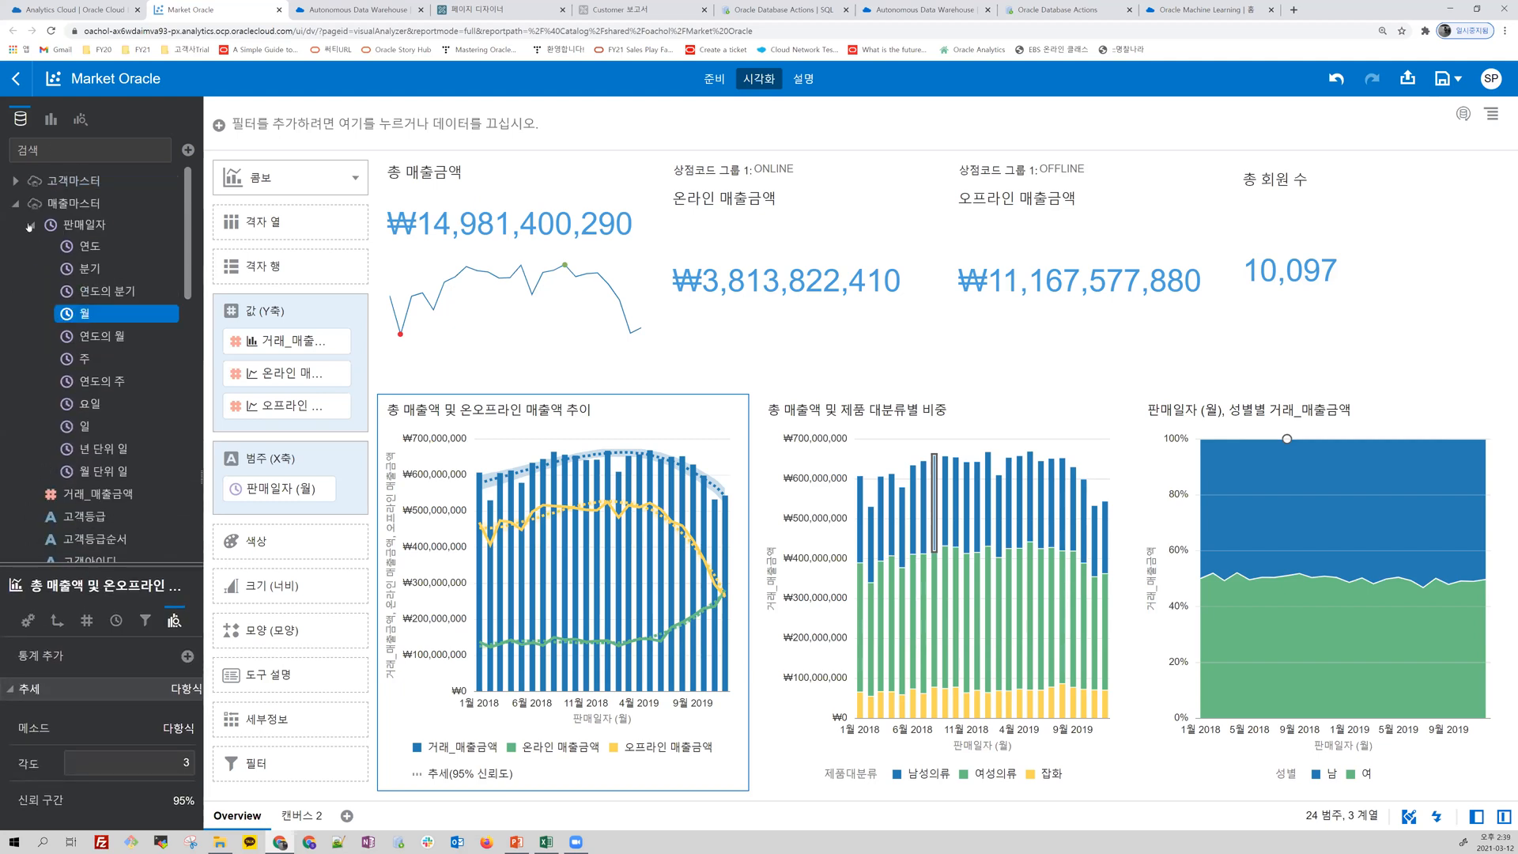
left_click(30, 227)
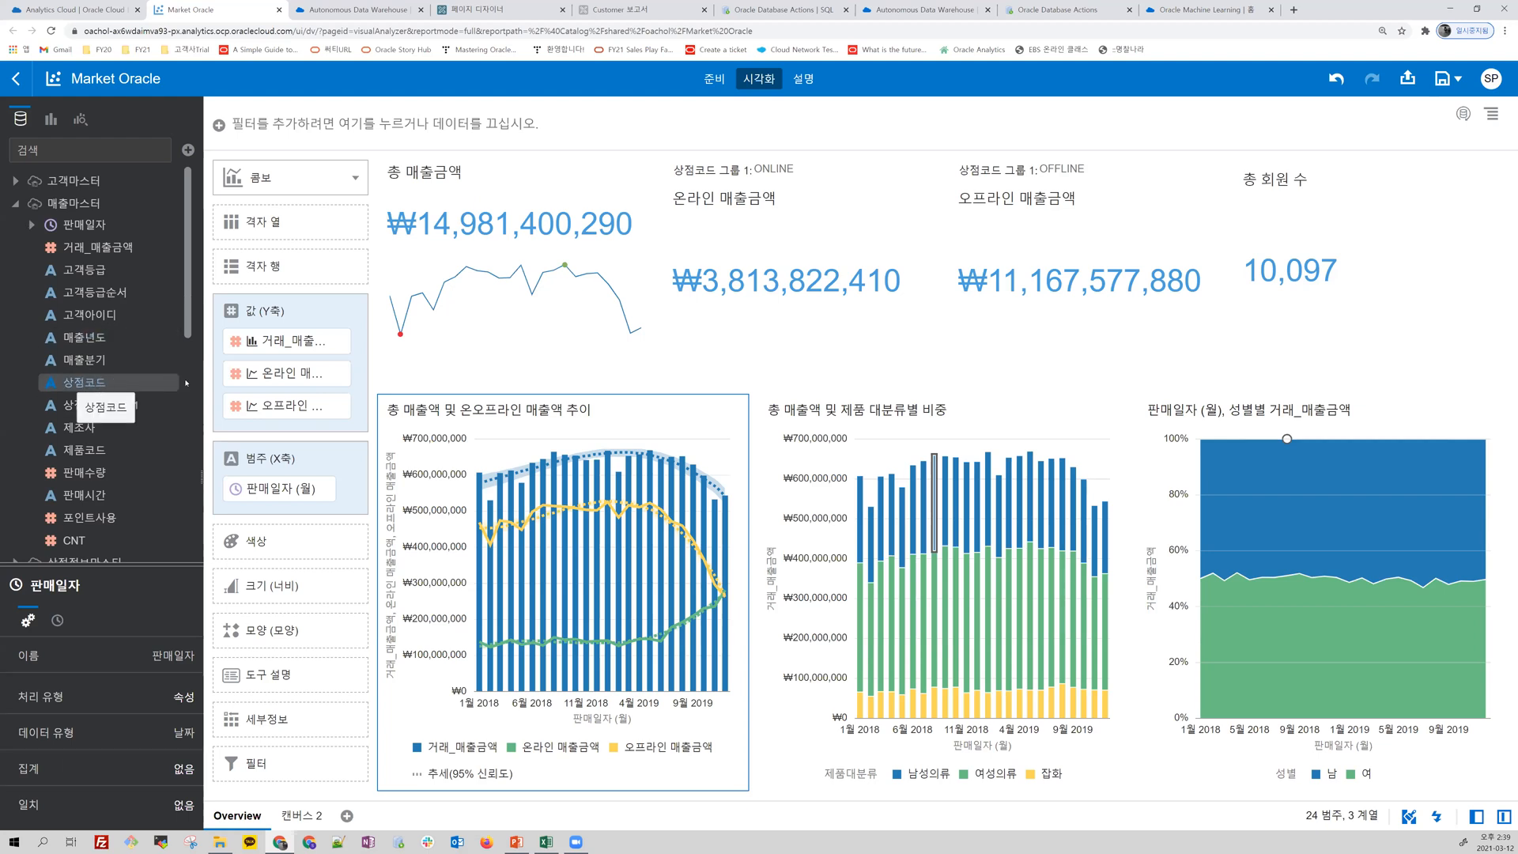
left_click(346, 815)
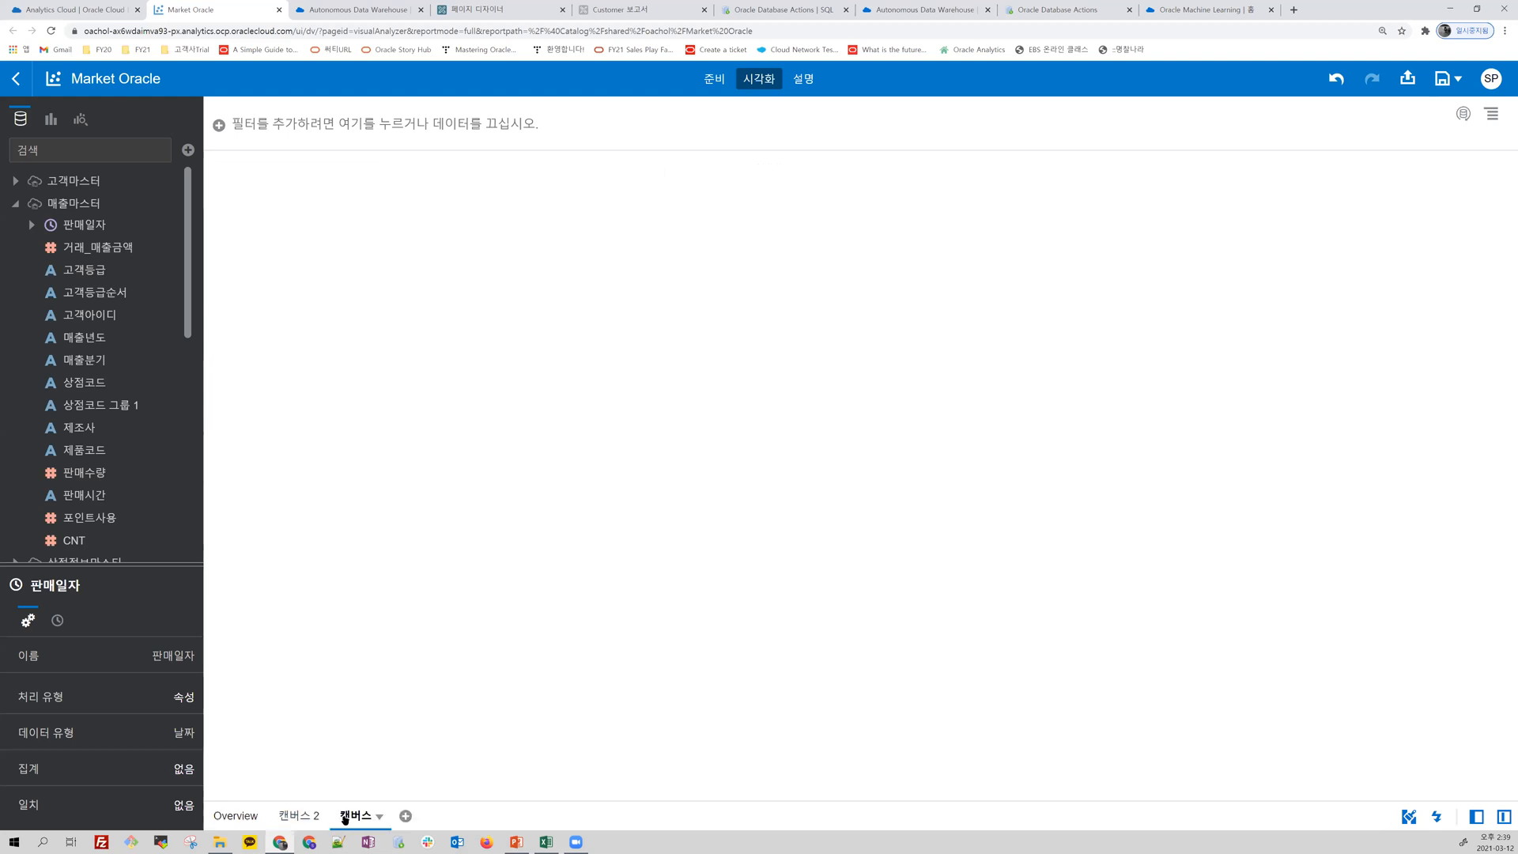
left_click(84, 381)
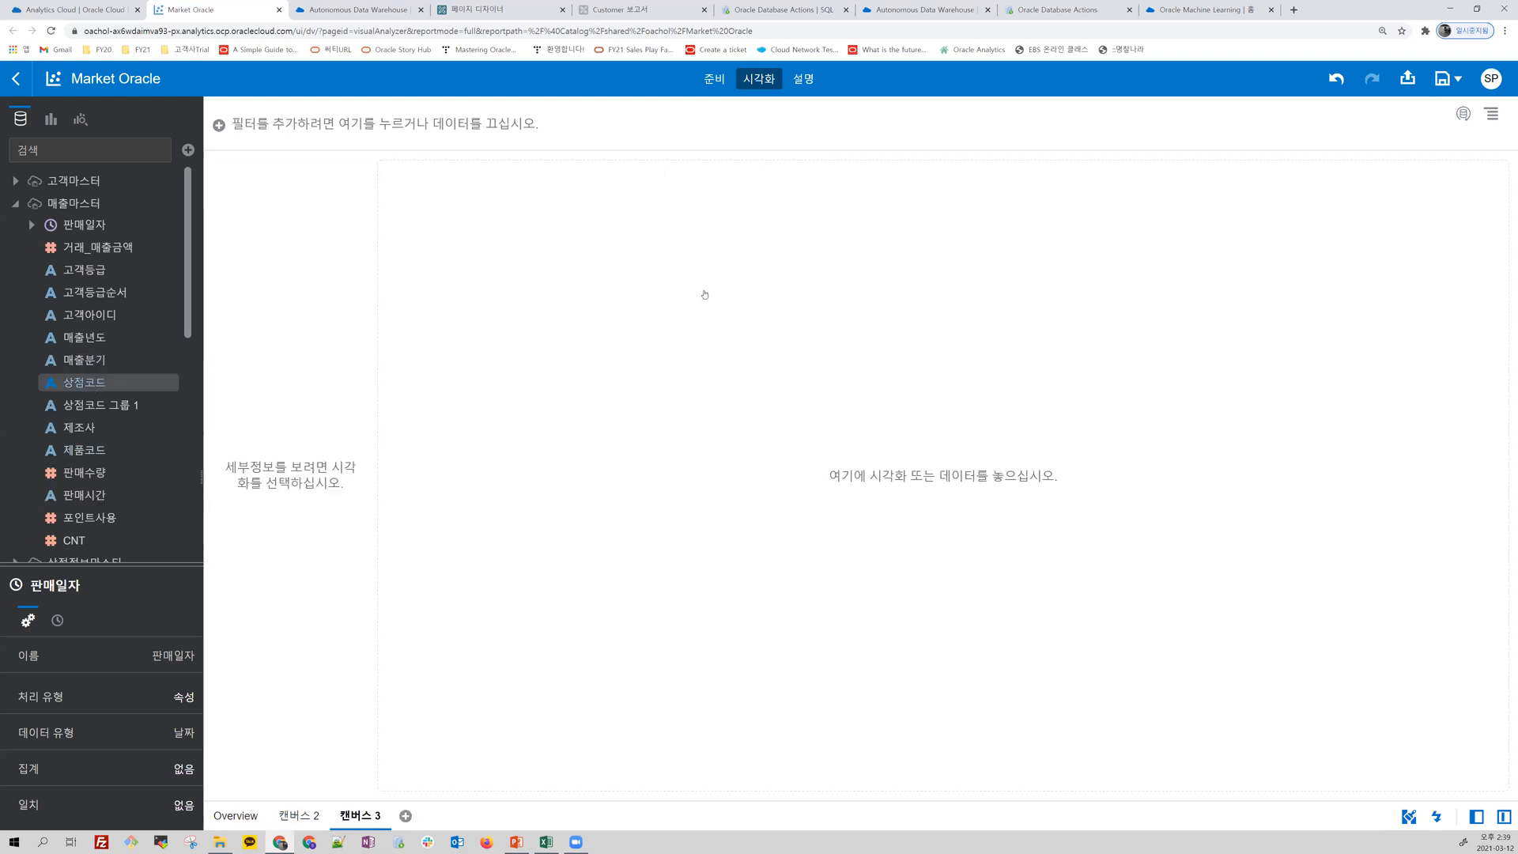
left_click_drag(705, 293, 704, 294)
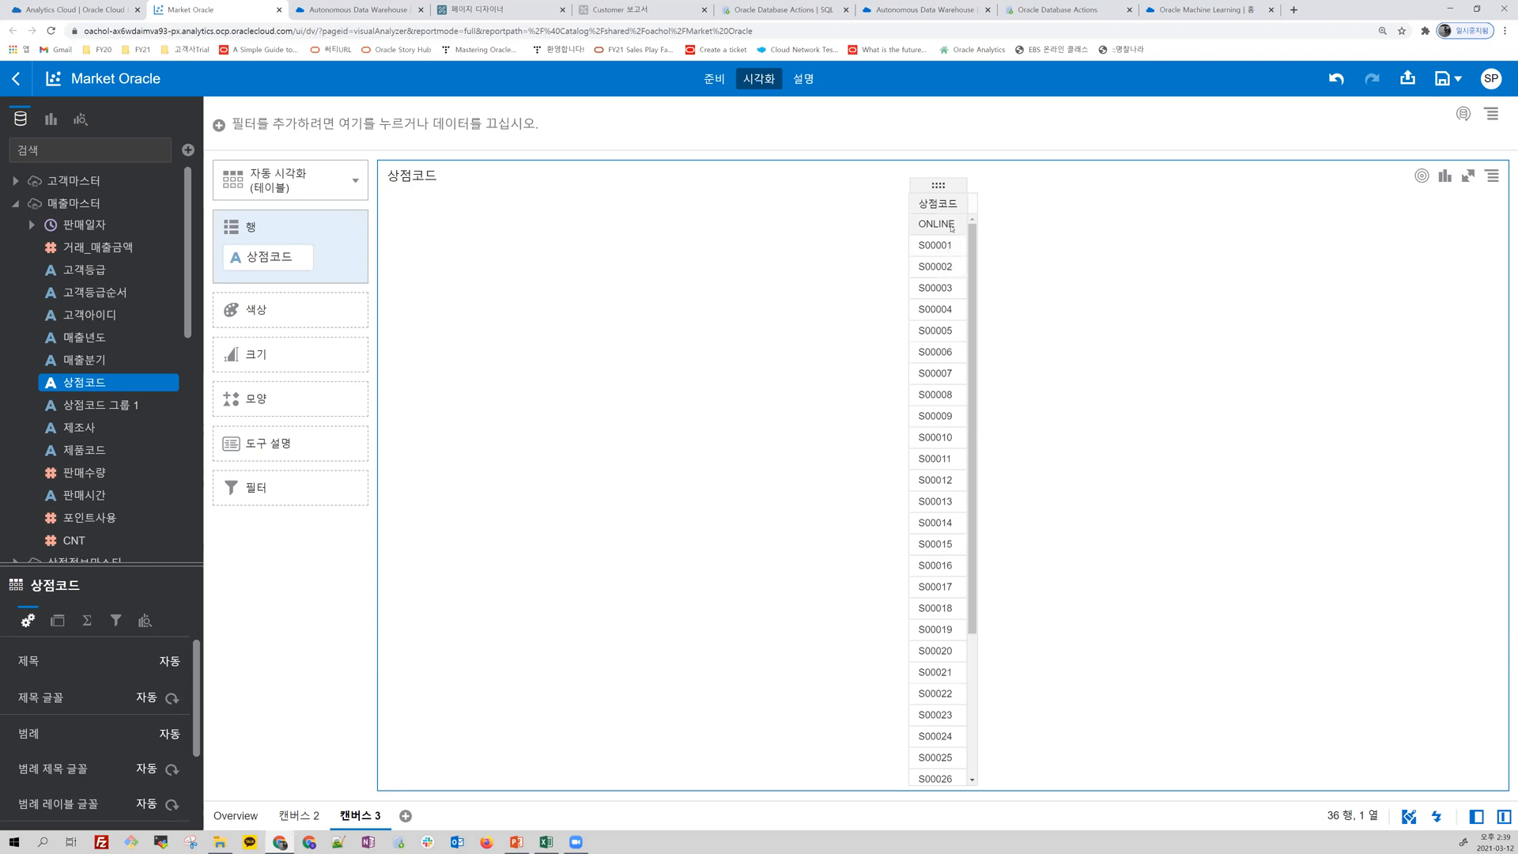
Step: Look through the 상점코드 values in the table, and open the 매출마스터 data for preparation
scroll(935, 518, "down", 3)
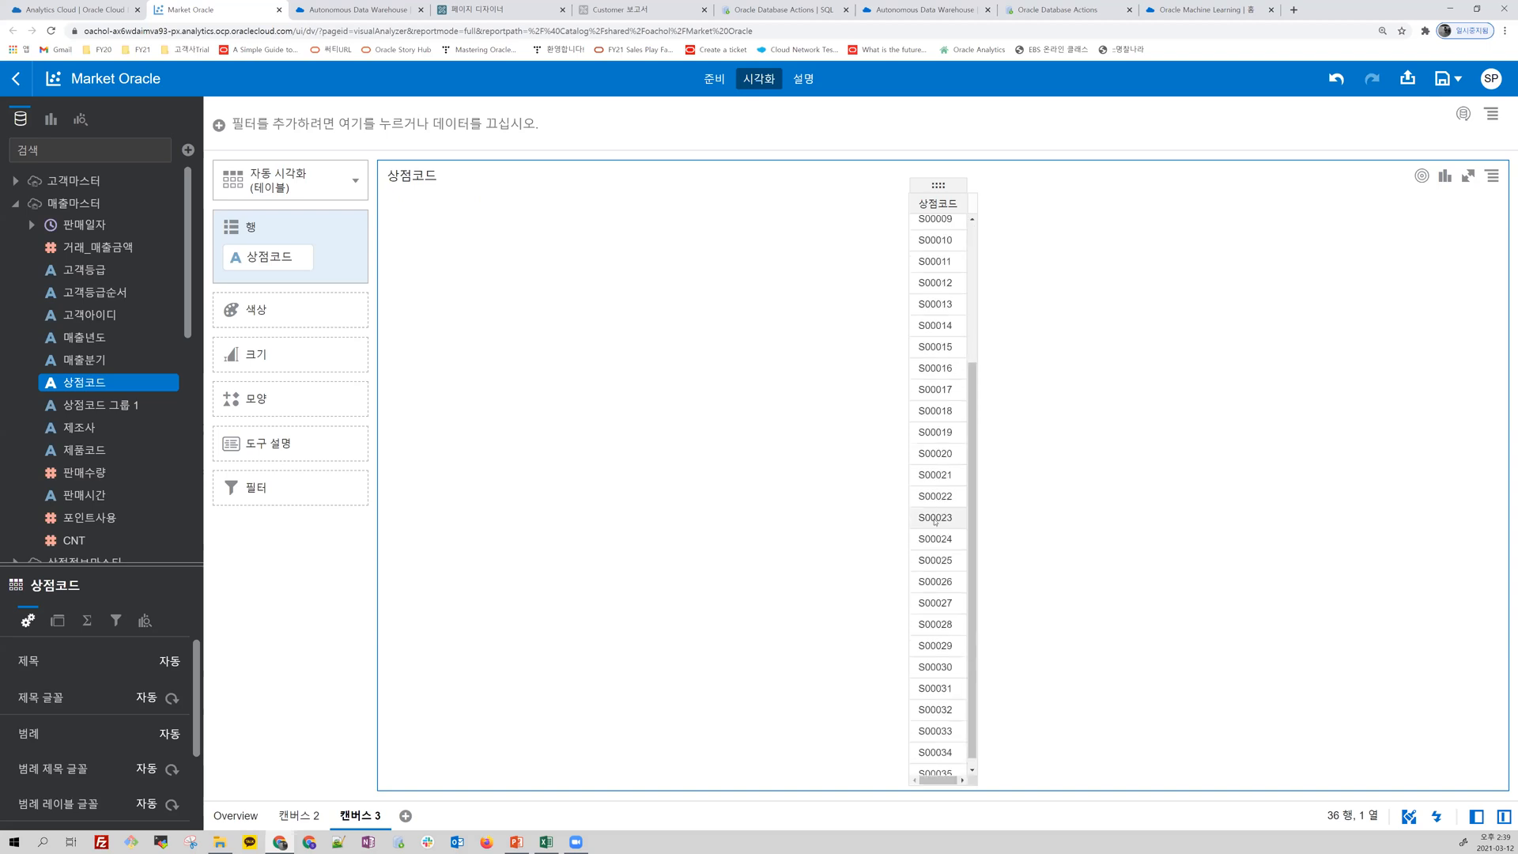
scroll(935, 520, "up", 3)
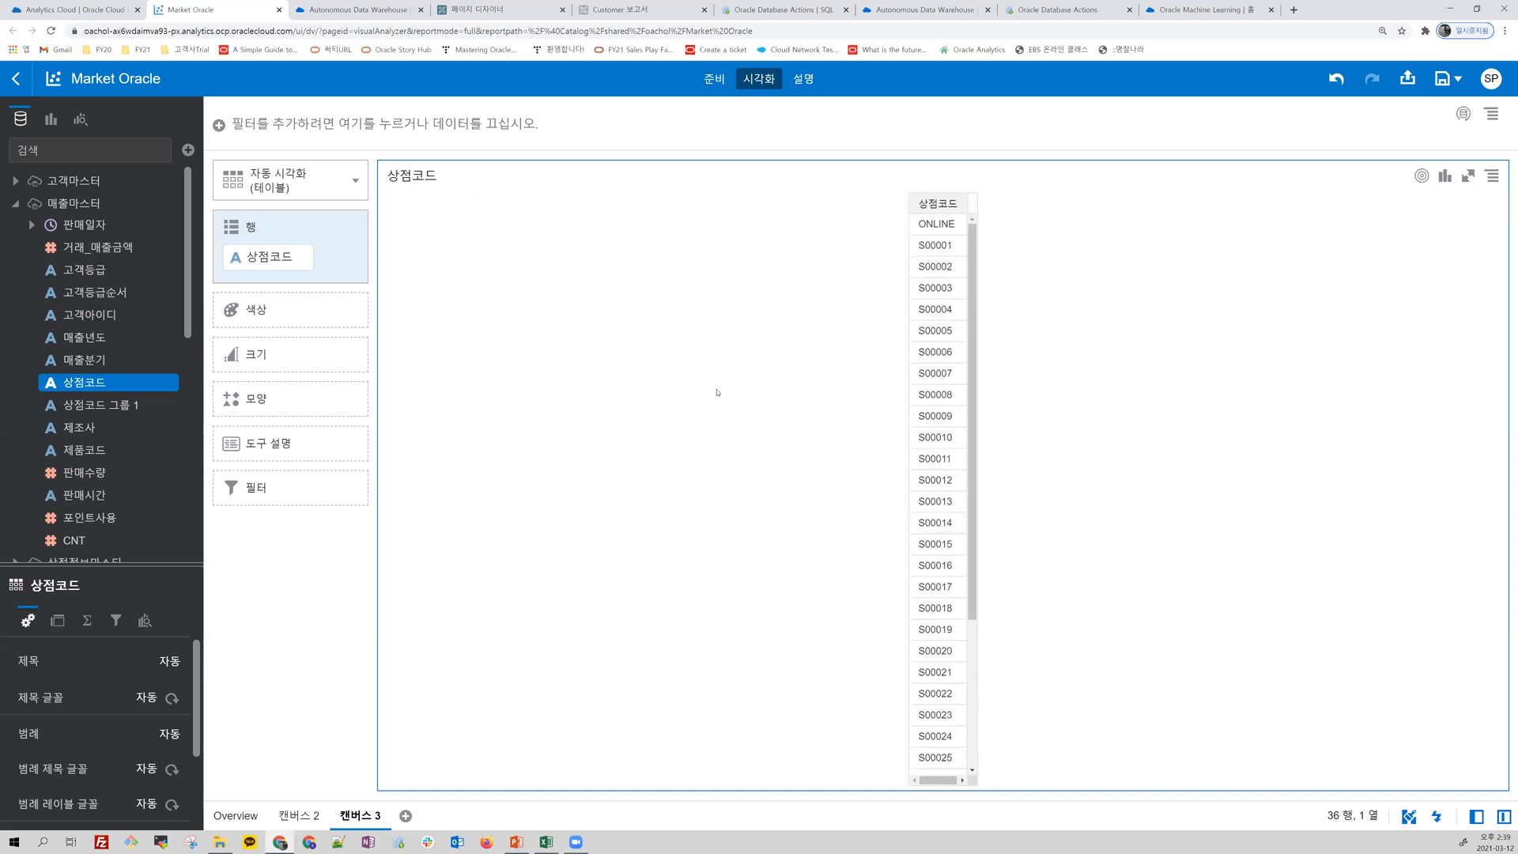
left_click(720, 80)
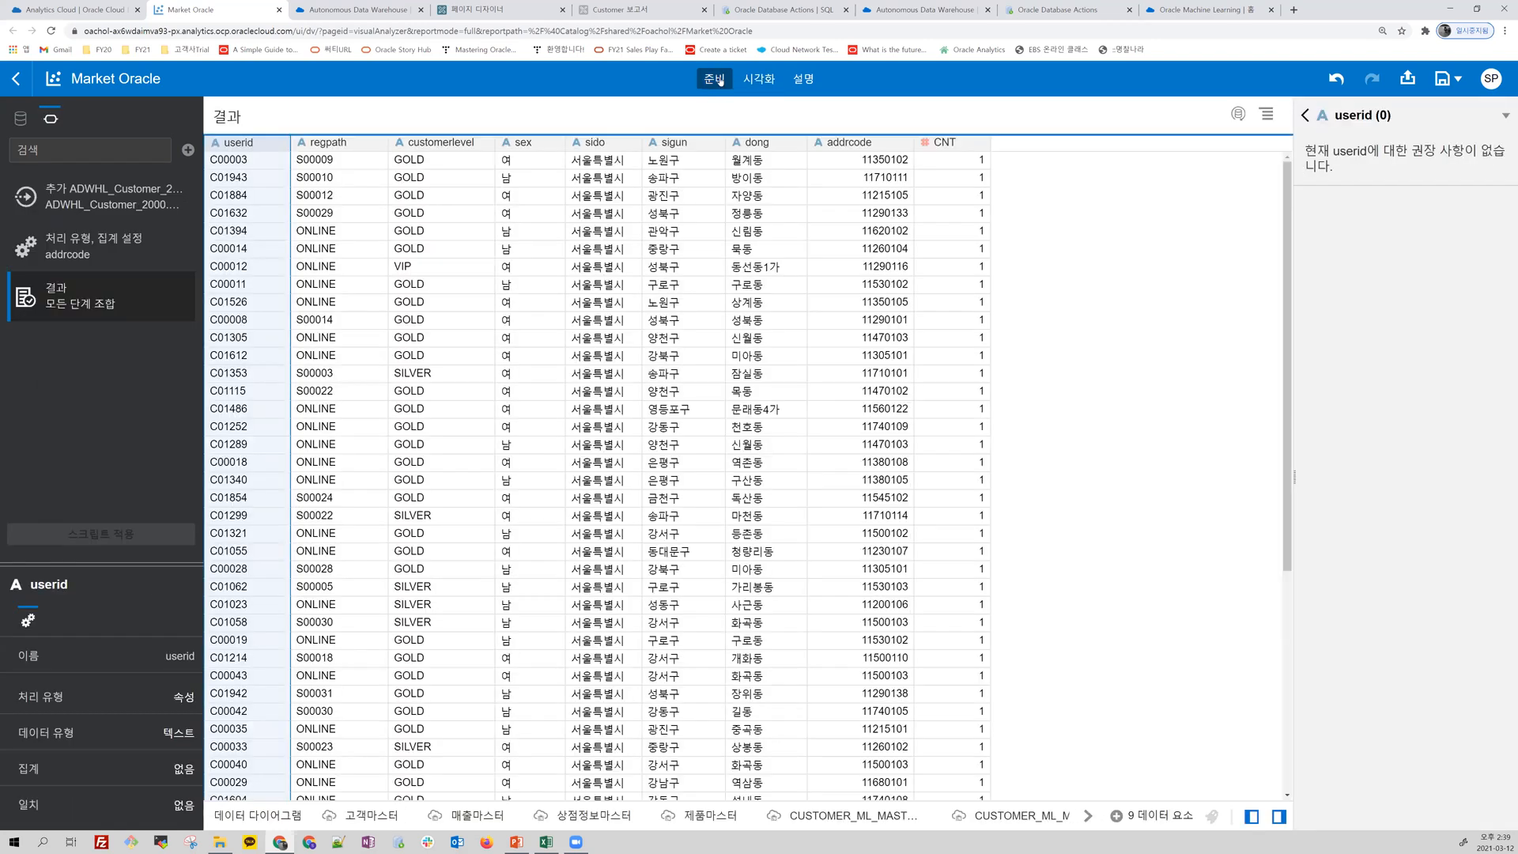
left_click(468, 816)
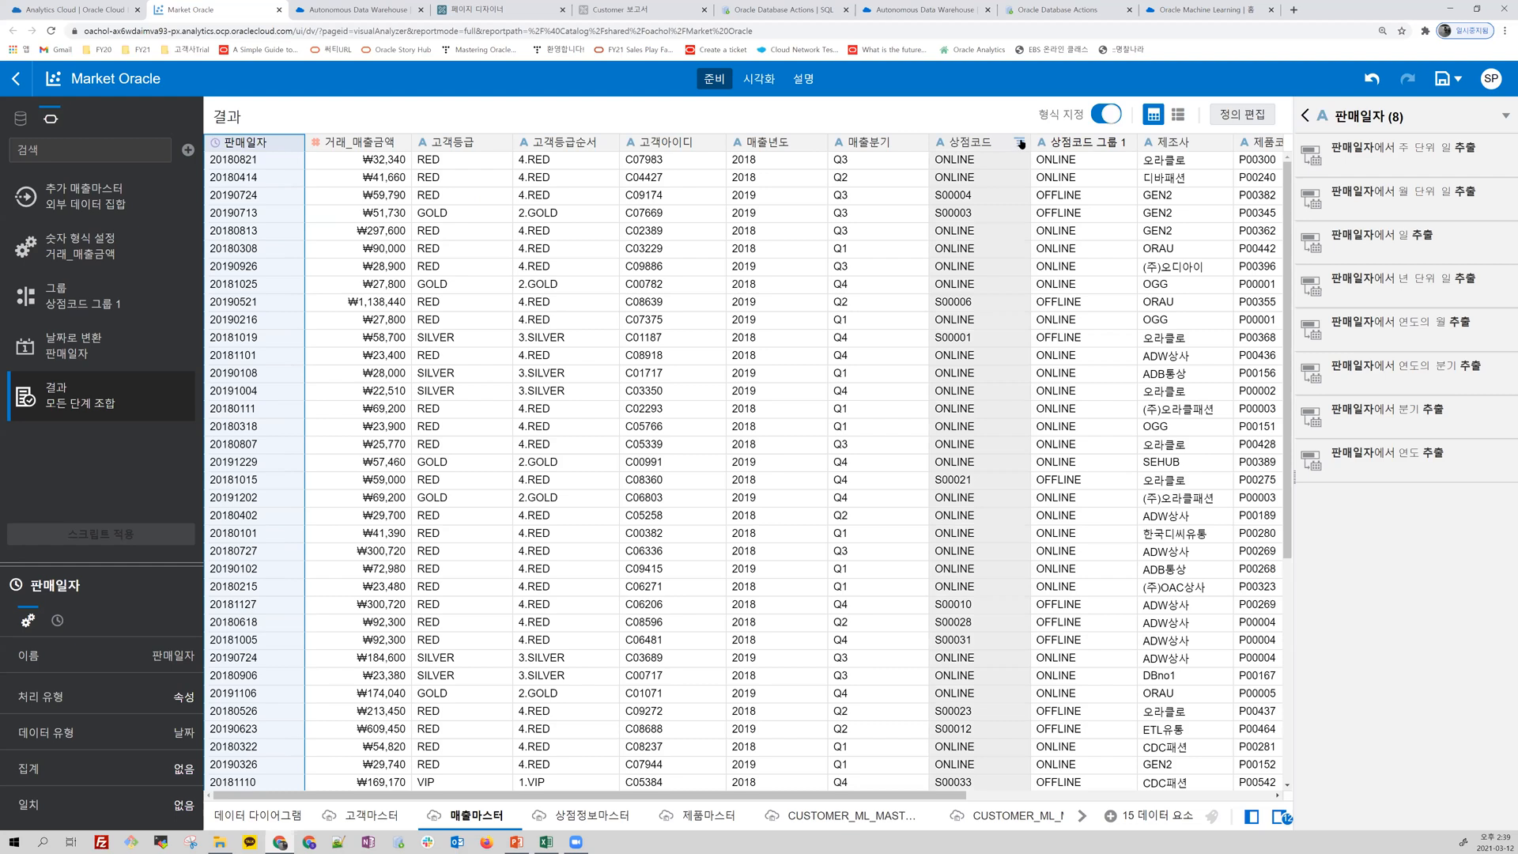
Step: Create a grouping on the 상점코드 column of 매출마스터 and name it 상점구분
left_click(1020, 142)
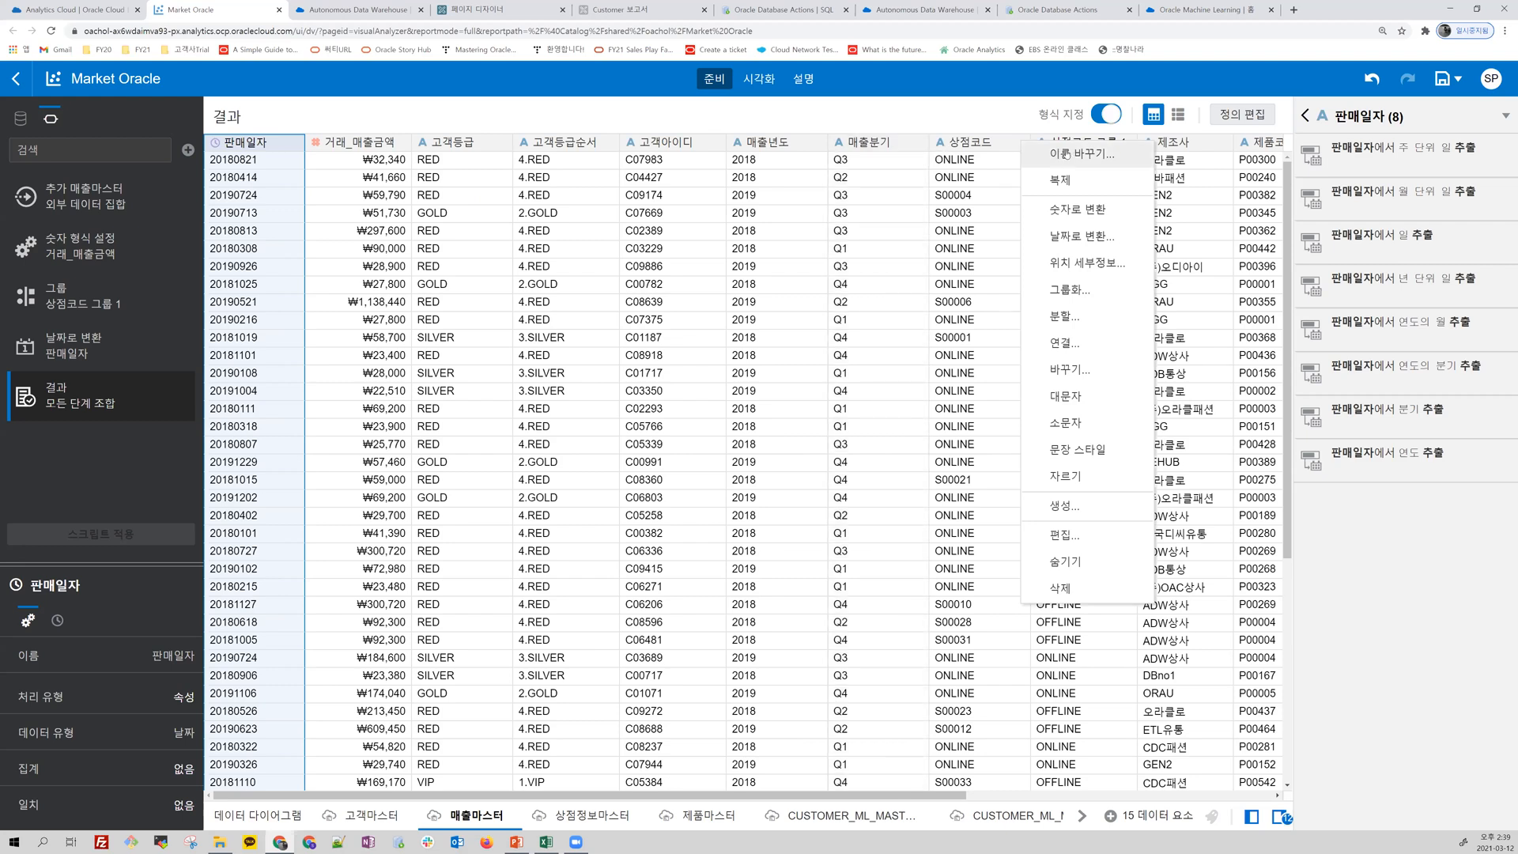
left_click(1063, 291)
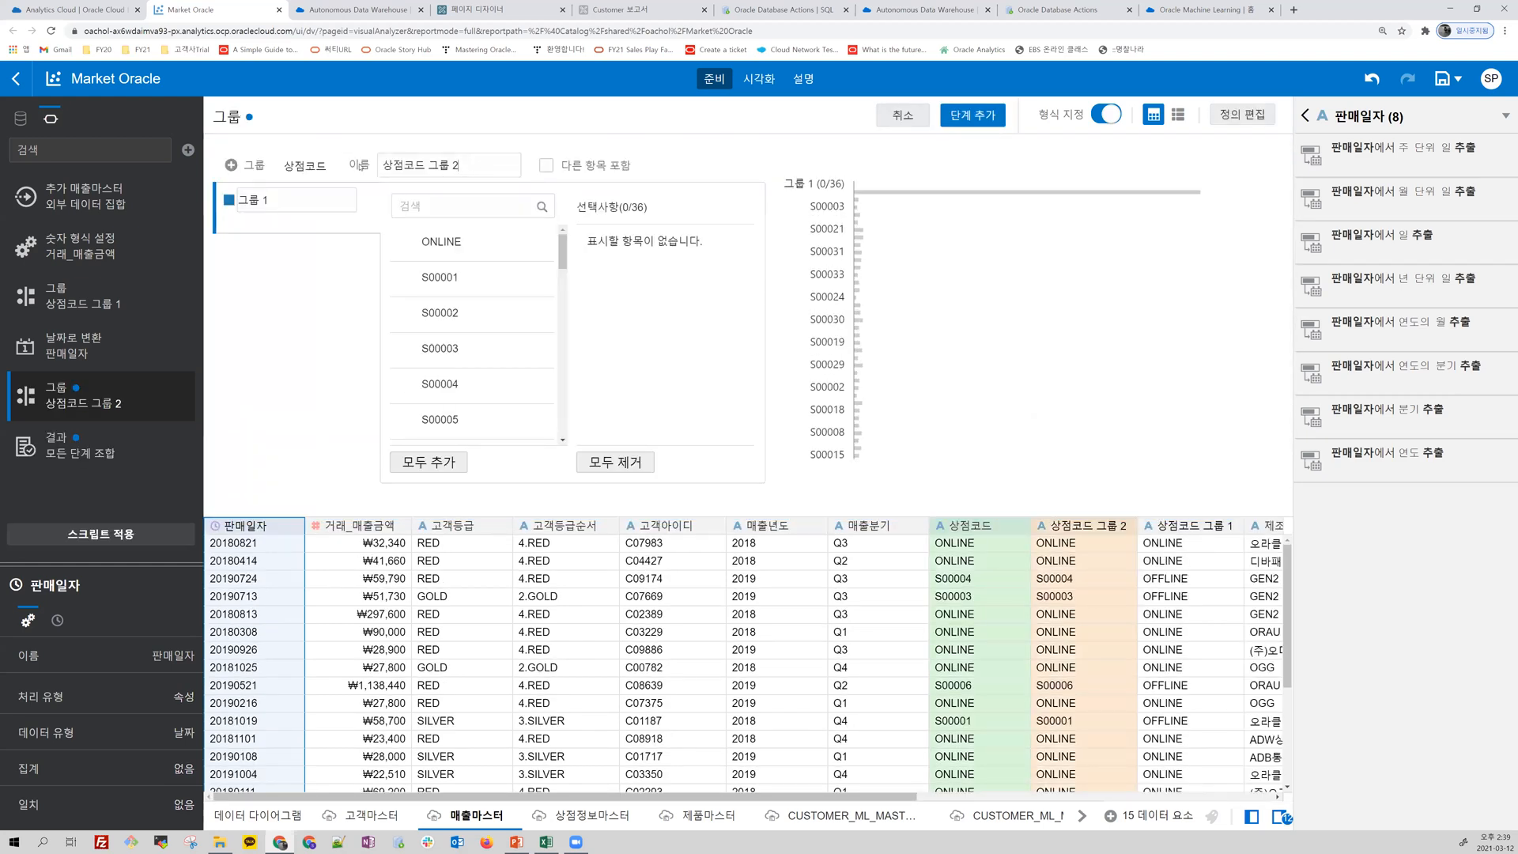
triple_click(479, 164)
type("t")
key("BackSpace")
type("상점구분")
left_click(469, 208)
type("온래")
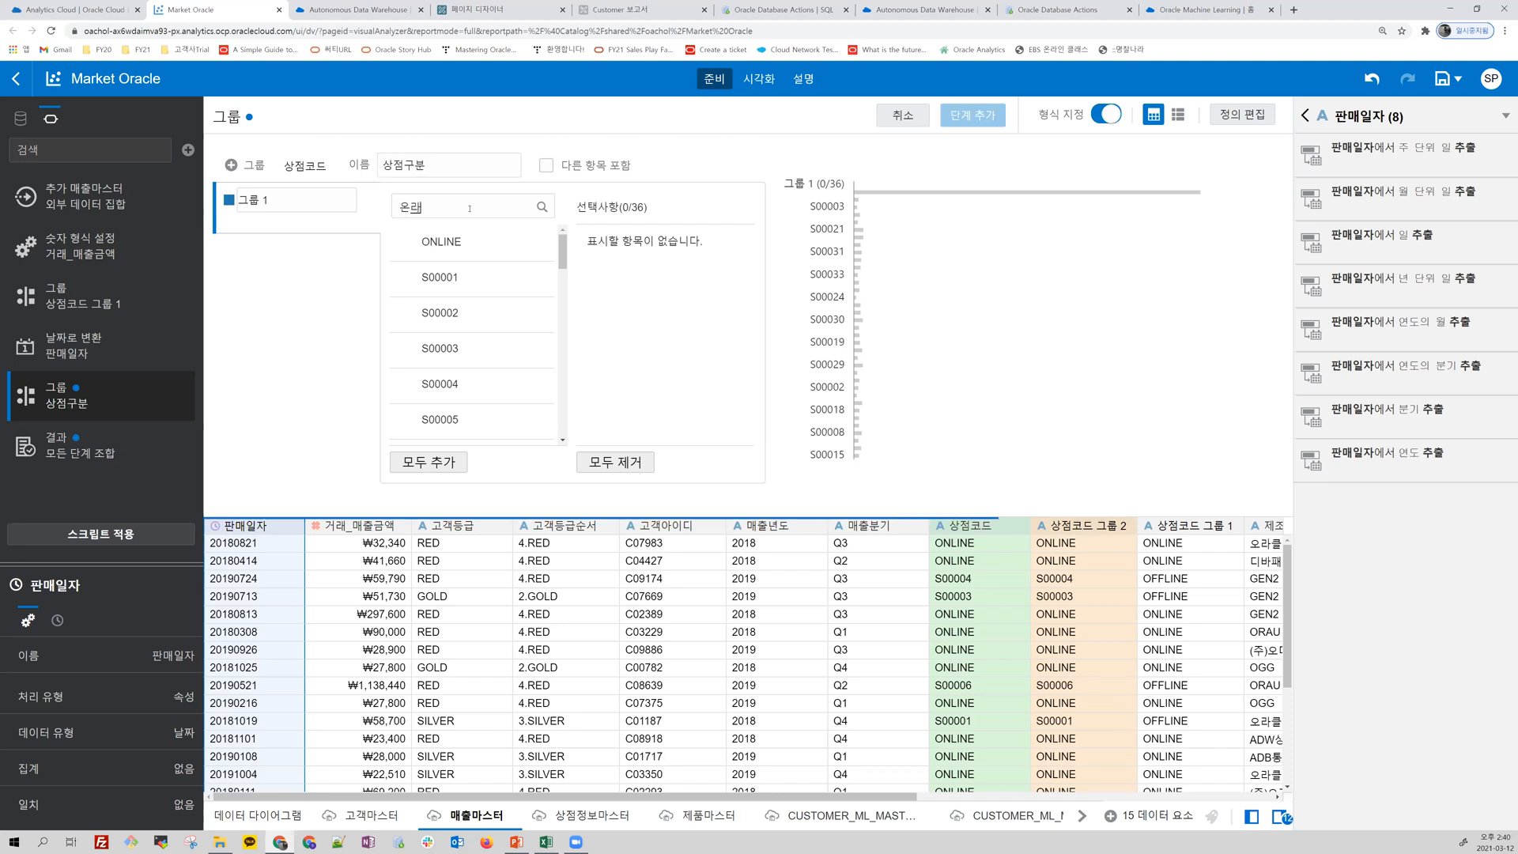
key("BackSpace")
type("라인")
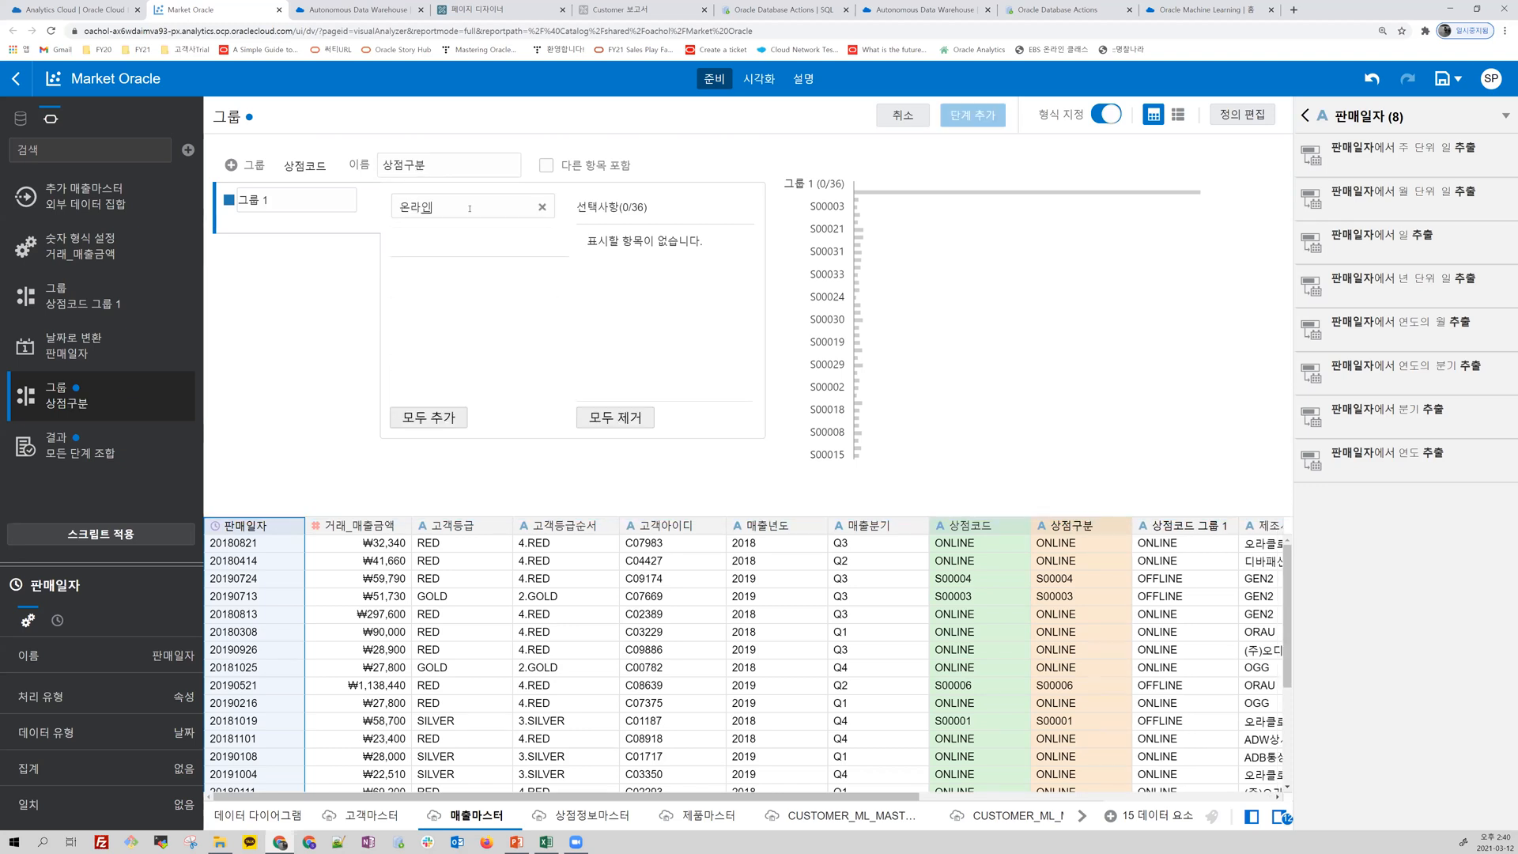
key("ctrl+a")
key("BackSpace")
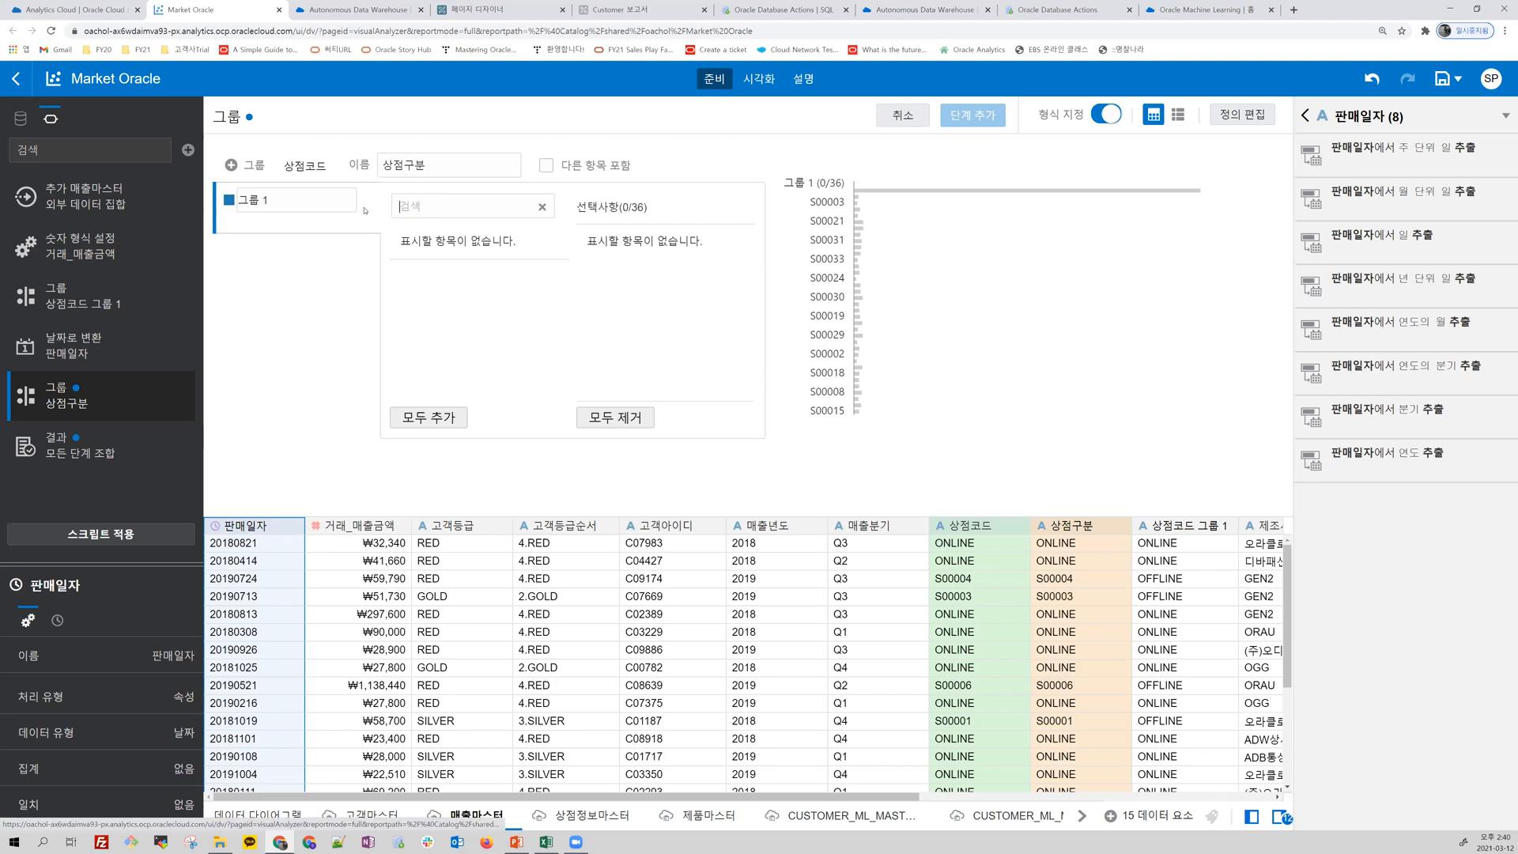
Step: Rename the first group as 온라인 and assign the ONLINE value to it
triple_click(299, 200)
type("온라이ㄴ")
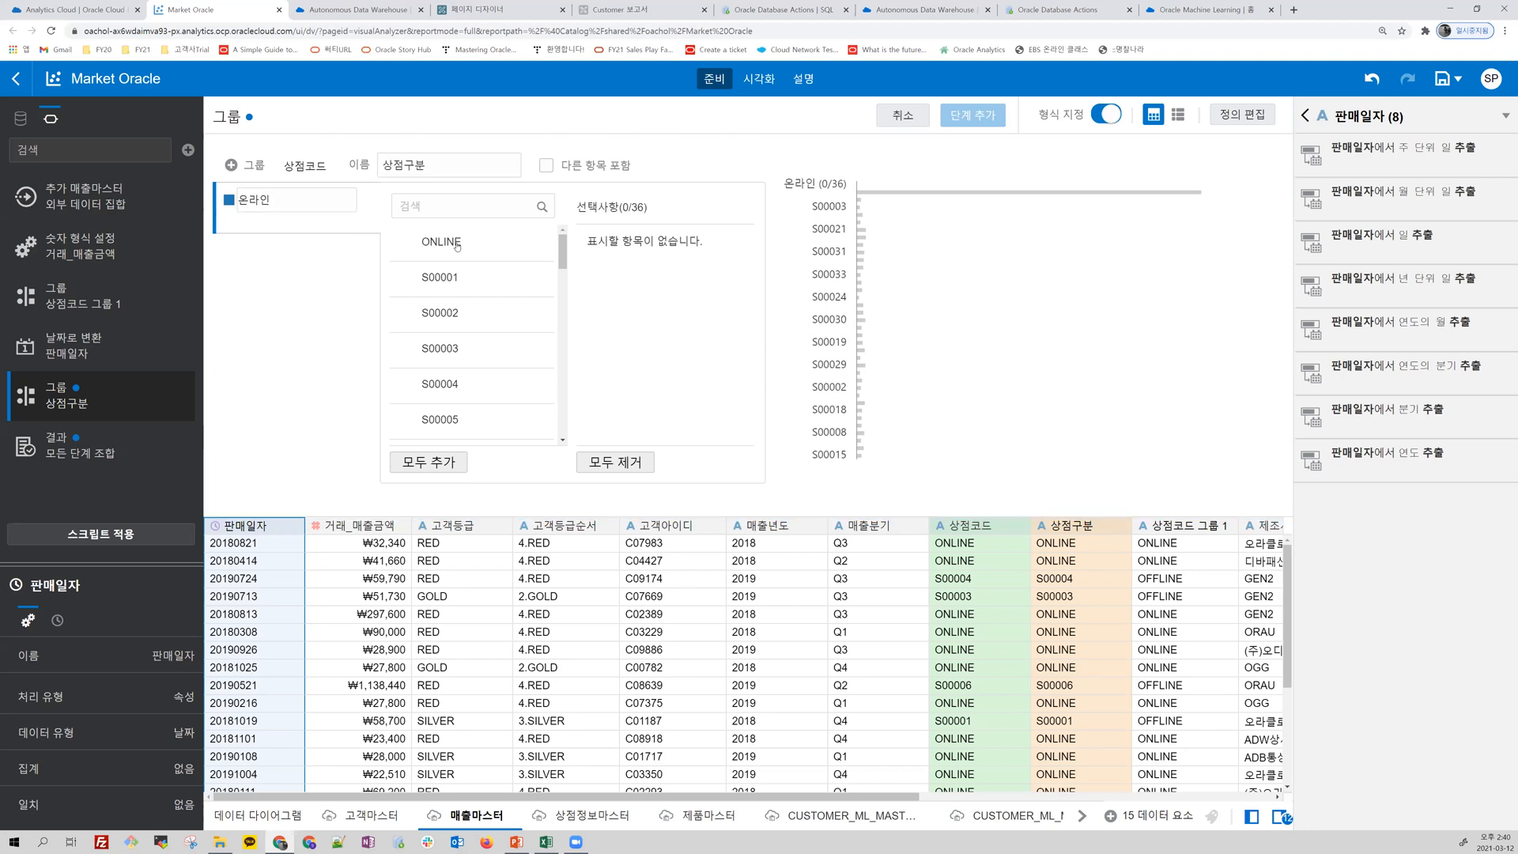
left_click(439, 244)
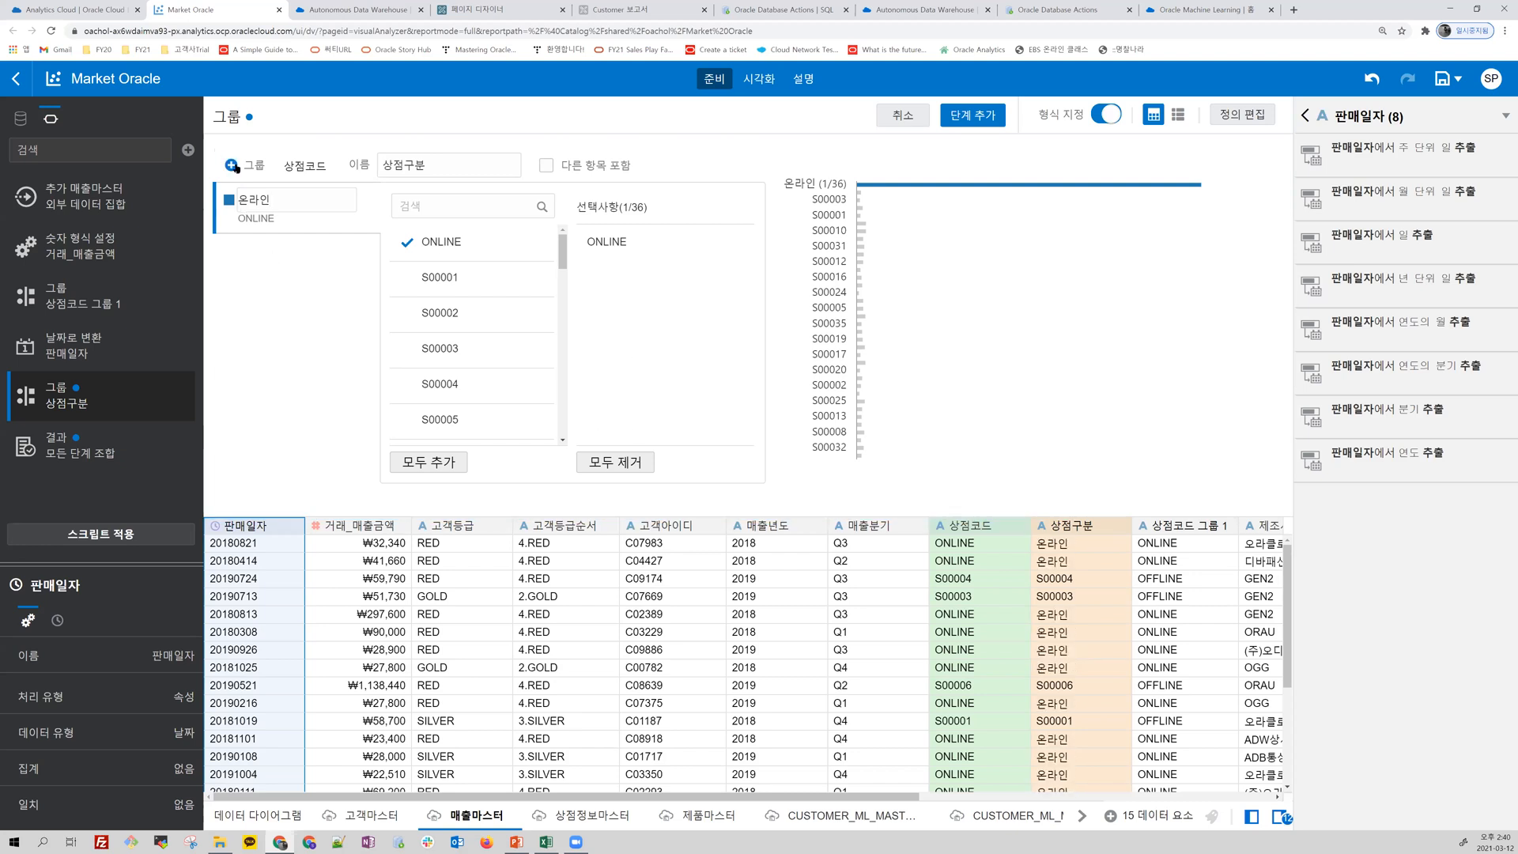
Step: Add a group named 오프라인 with all remaining store codes, and try to apply the script, discarding the unsaved grouping
left_click(232, 165)
type("오프라인")
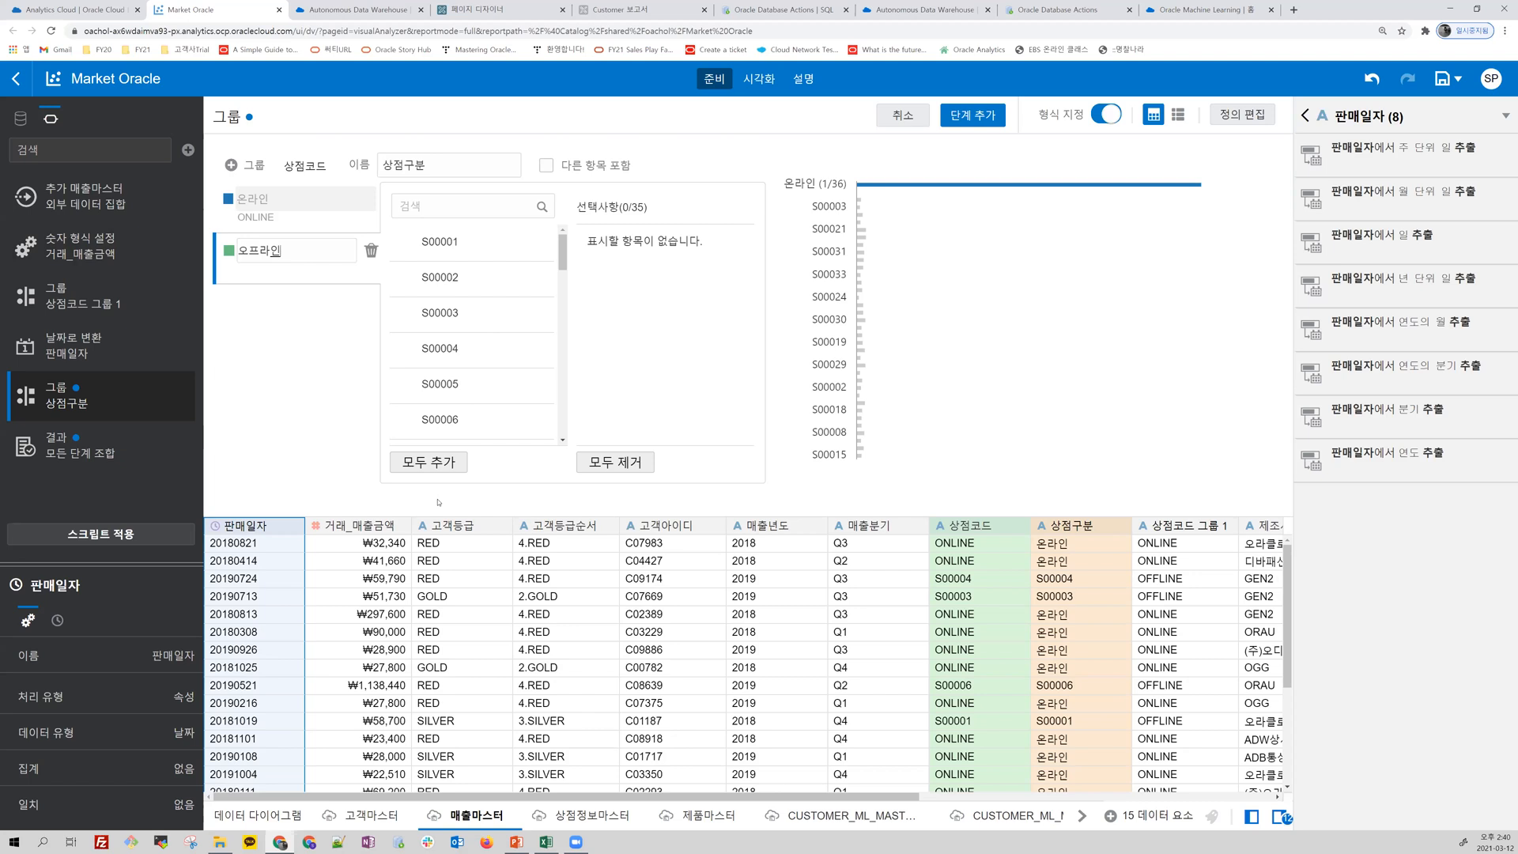
left_click(446, 465)
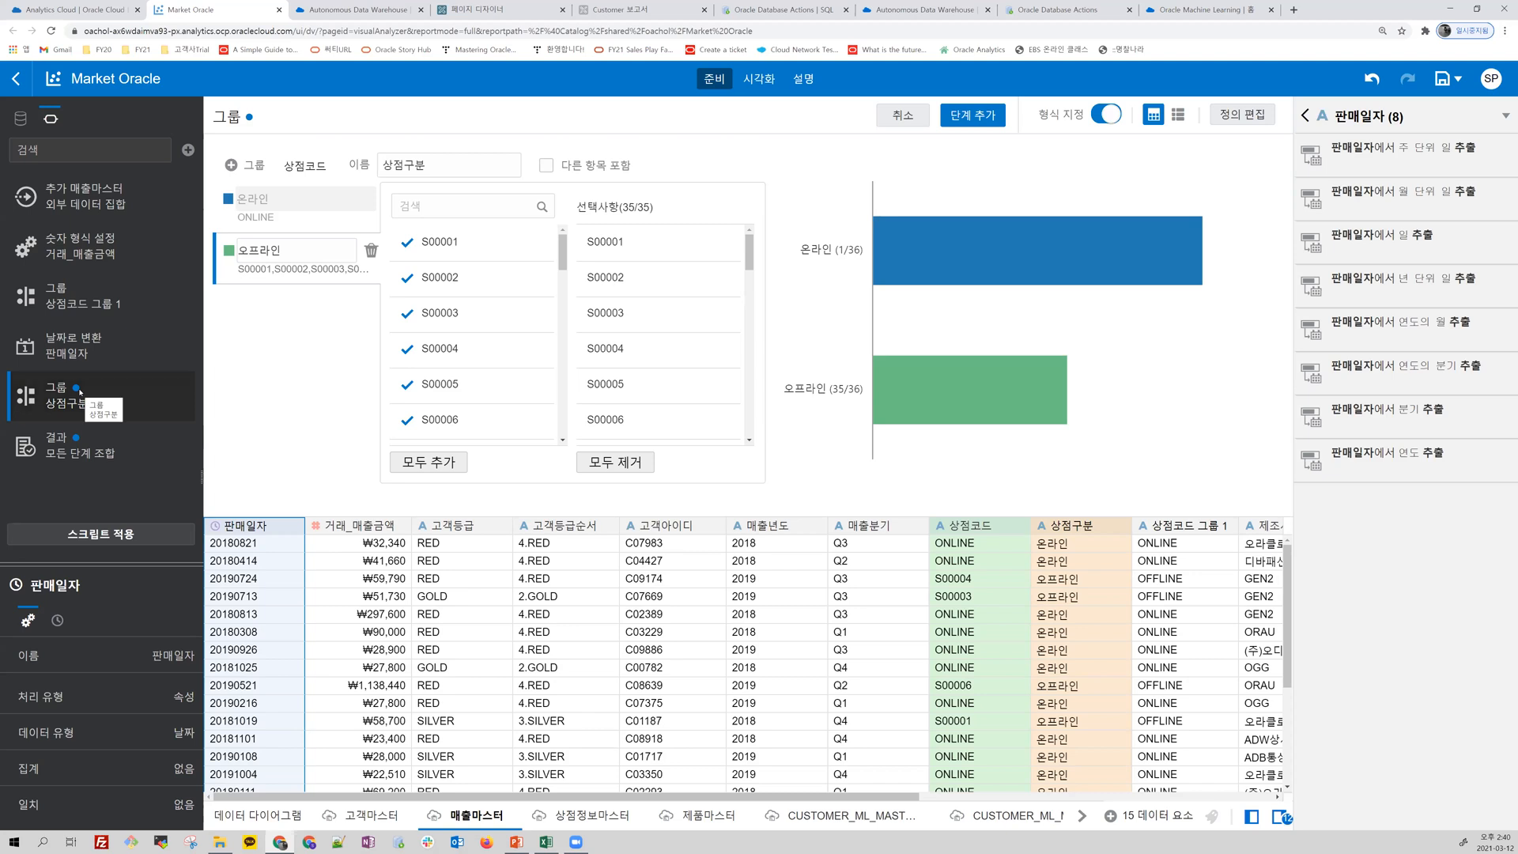
left_click(112, 534)
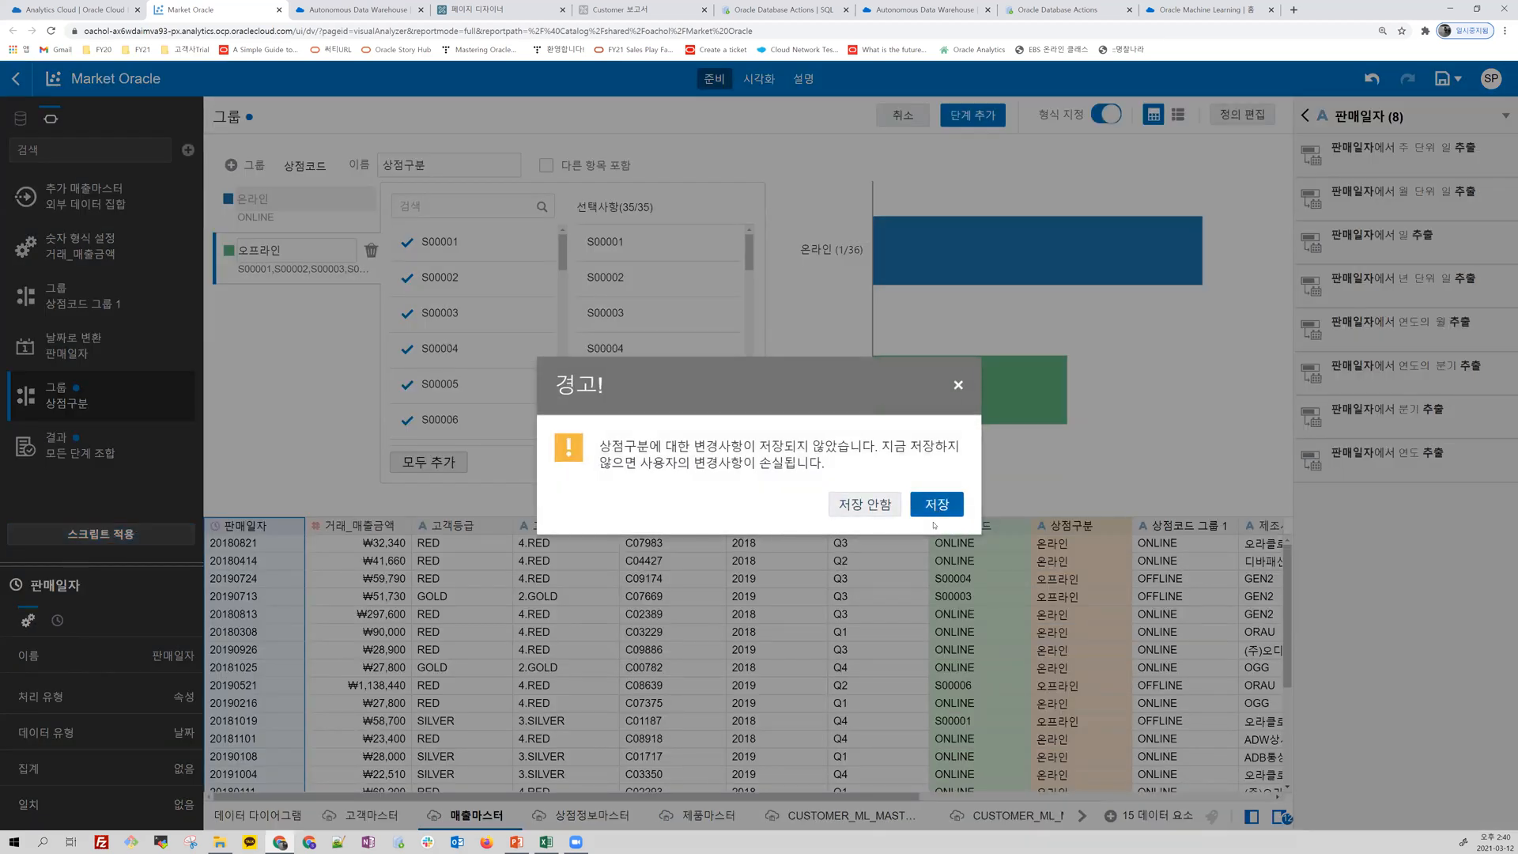
left_click(859, 506)
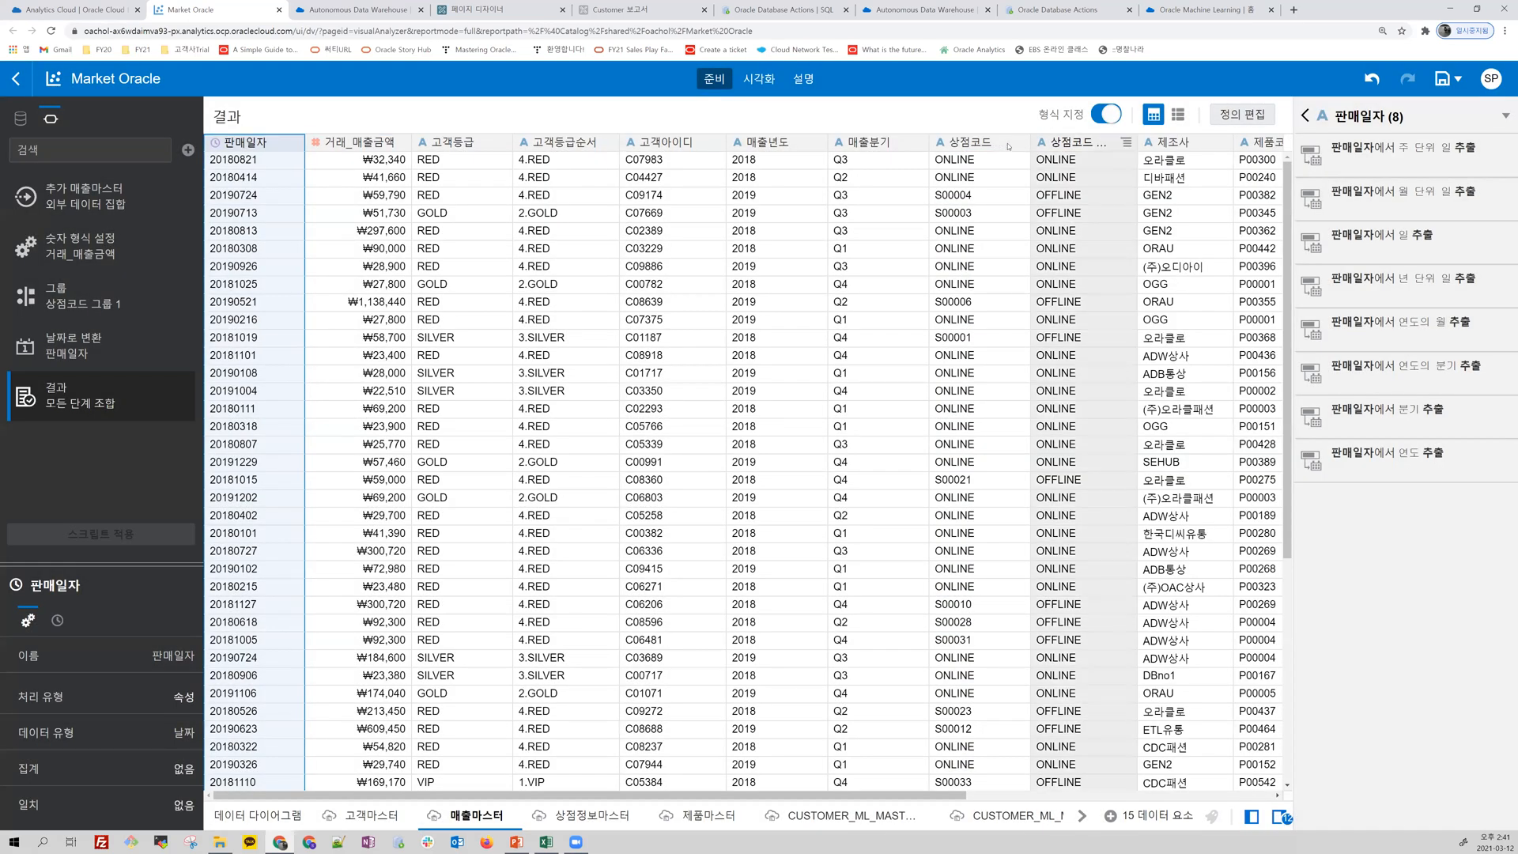
Step: Start a new grouping on the 상점코드 column again, with 상점구분 as its name
left_click(1021, 144)
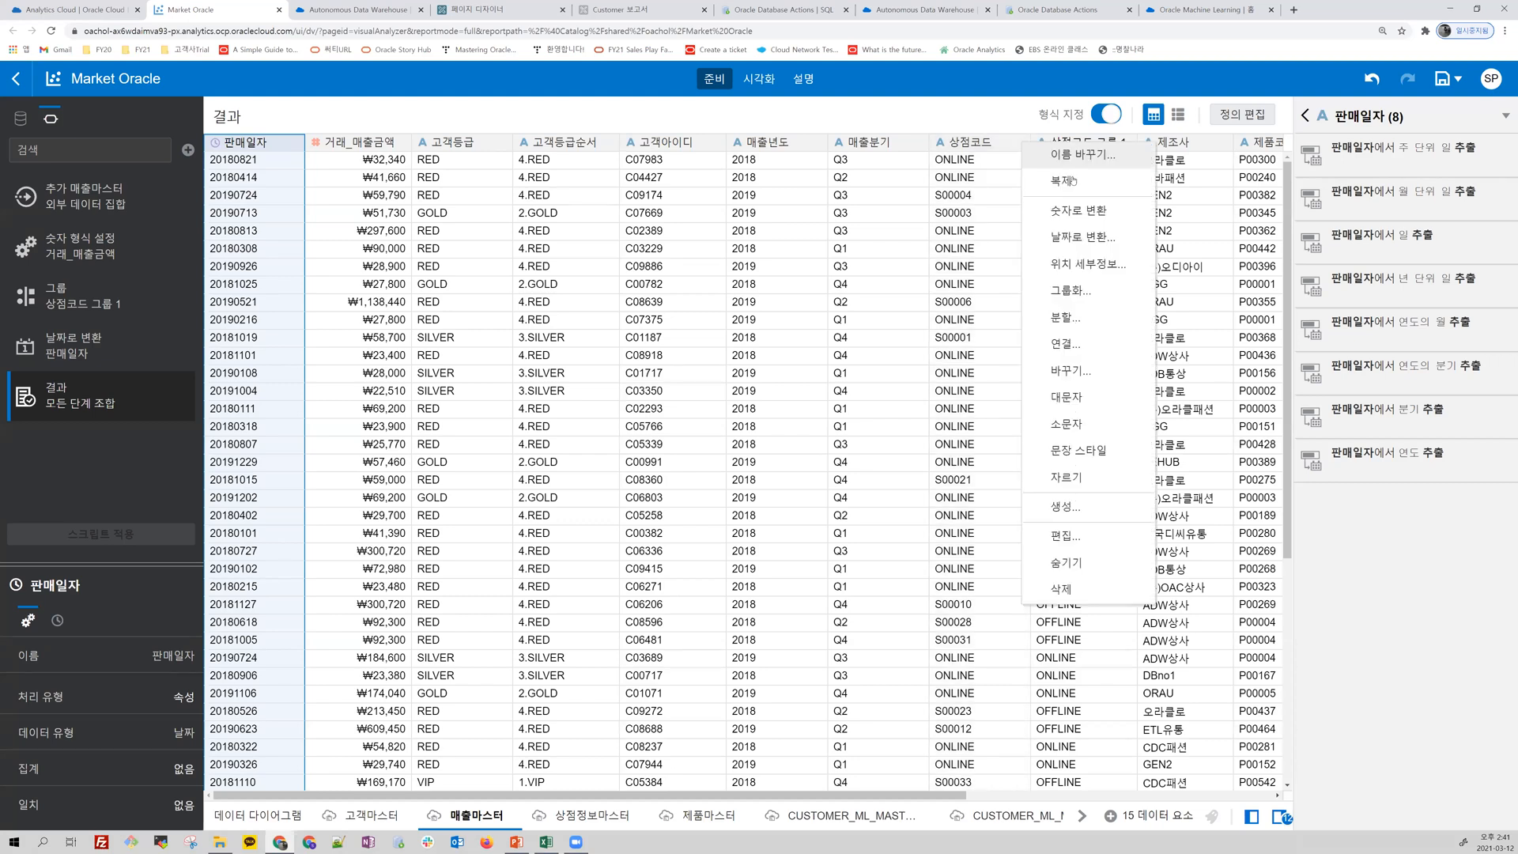
left_click(1071, 285)
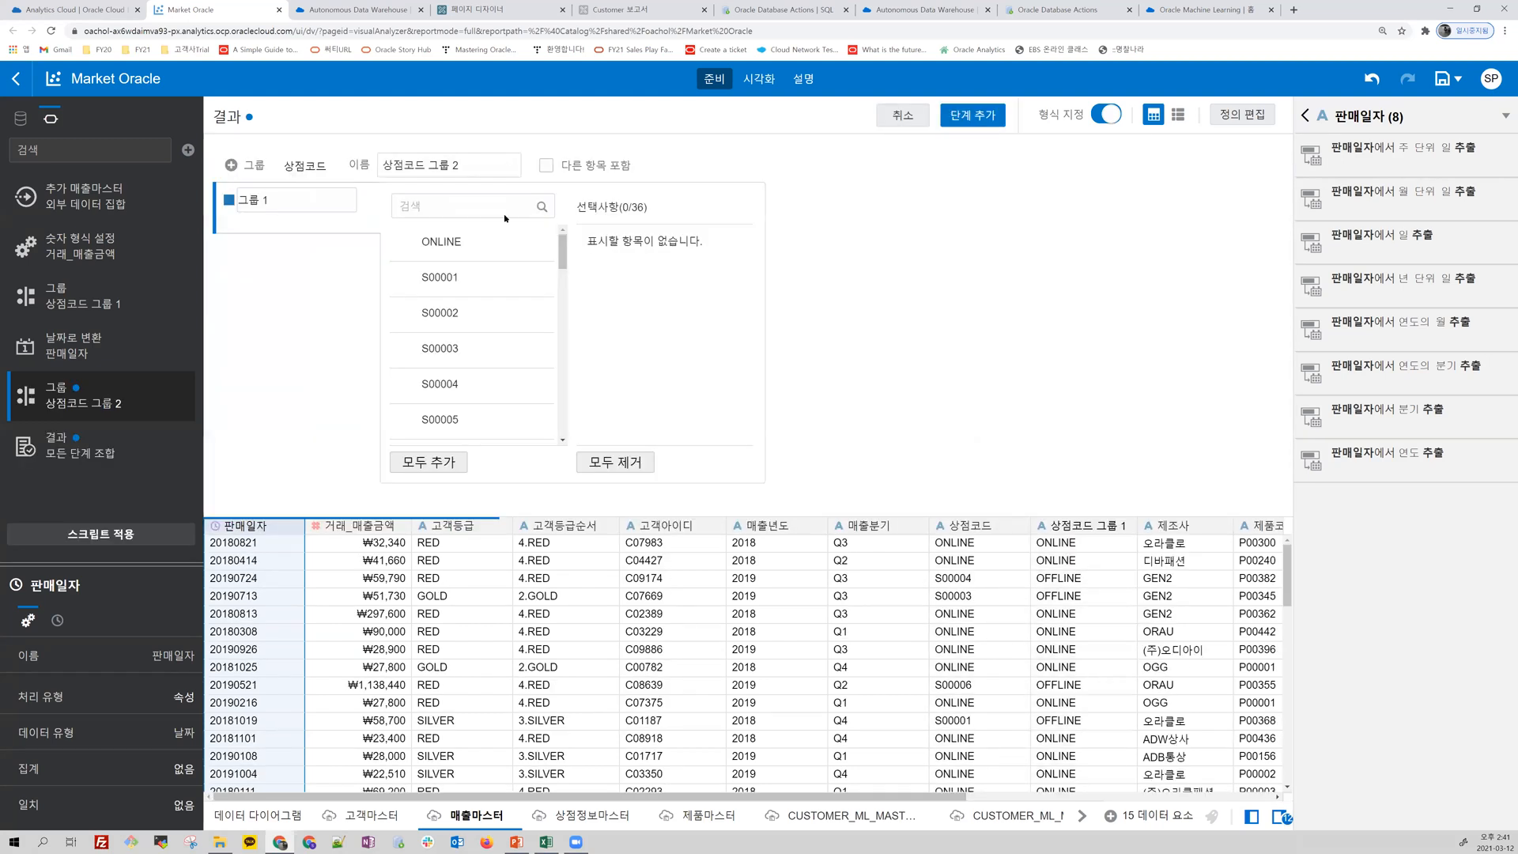
left_click_drag(471, 166, 325, 170)
type("스ㅐㅇ점콛ㅜㄴ")
Step: Name the first group of 상점구분 as 온라인 and include the ONLINE store code in it
left_click_drag(277, 204, 215, 204)
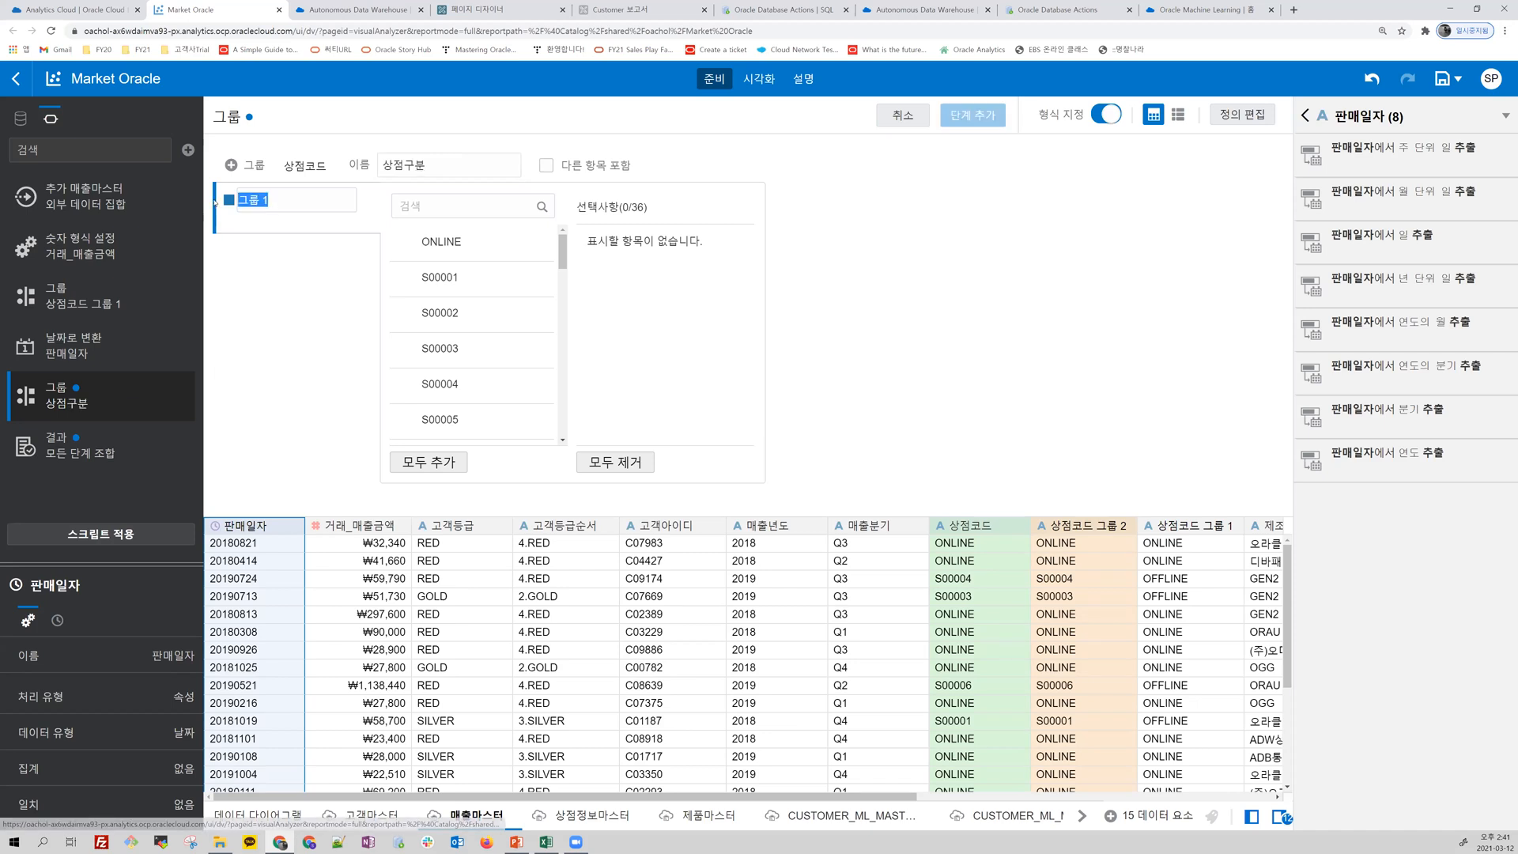
type("온랑ㅣㄴ")
left_click(422, 241)
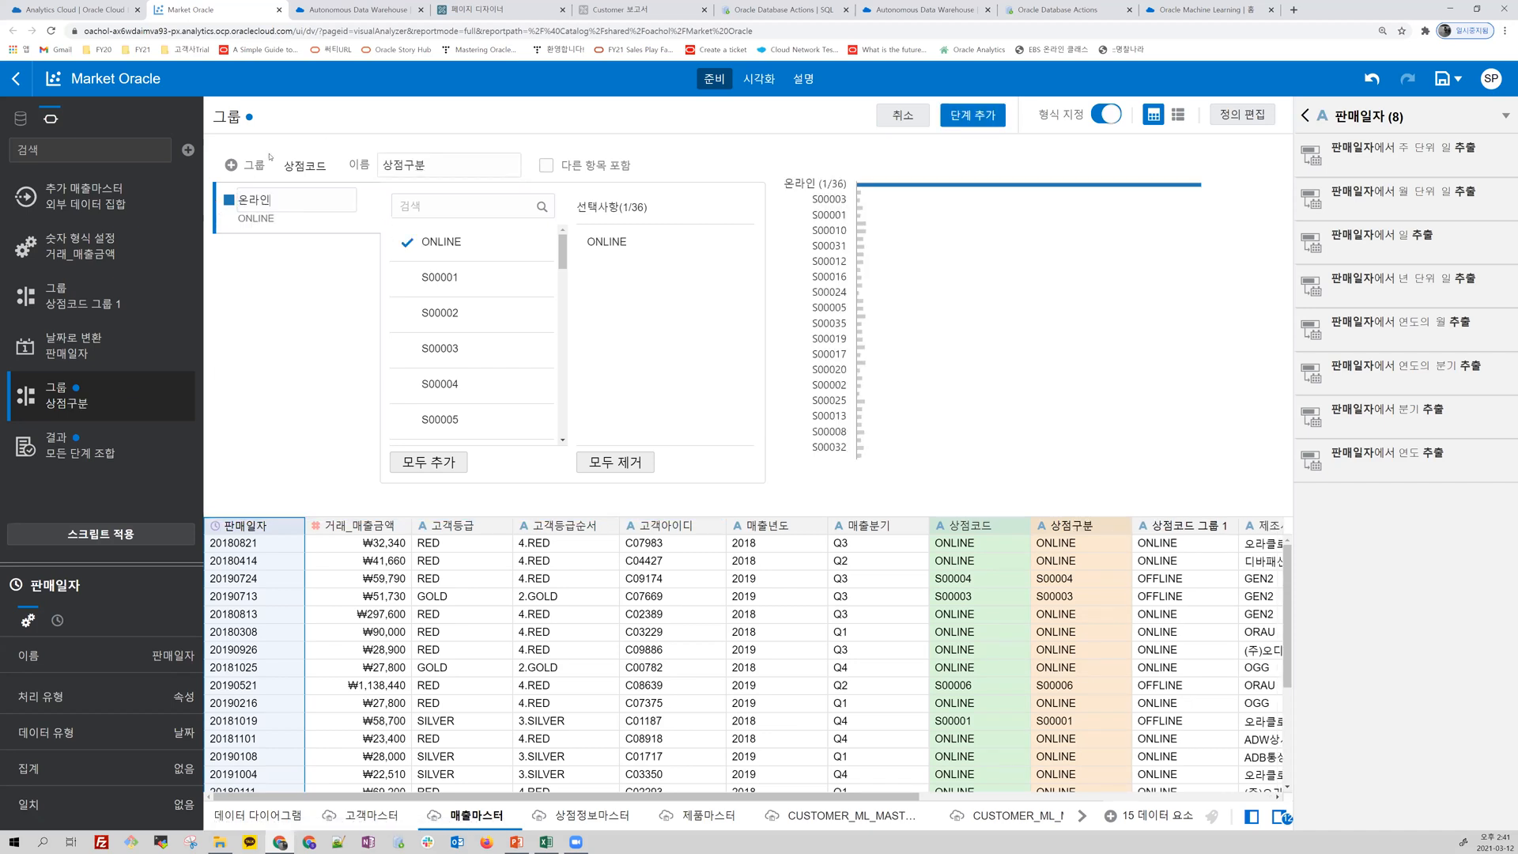
Step: Put all remaining store codes into a second group named 오프라인, and add the grouping step and apply the script
left_click(248, 165)
left_click_drag(280, 247, 220, 246)
type("오프라인")
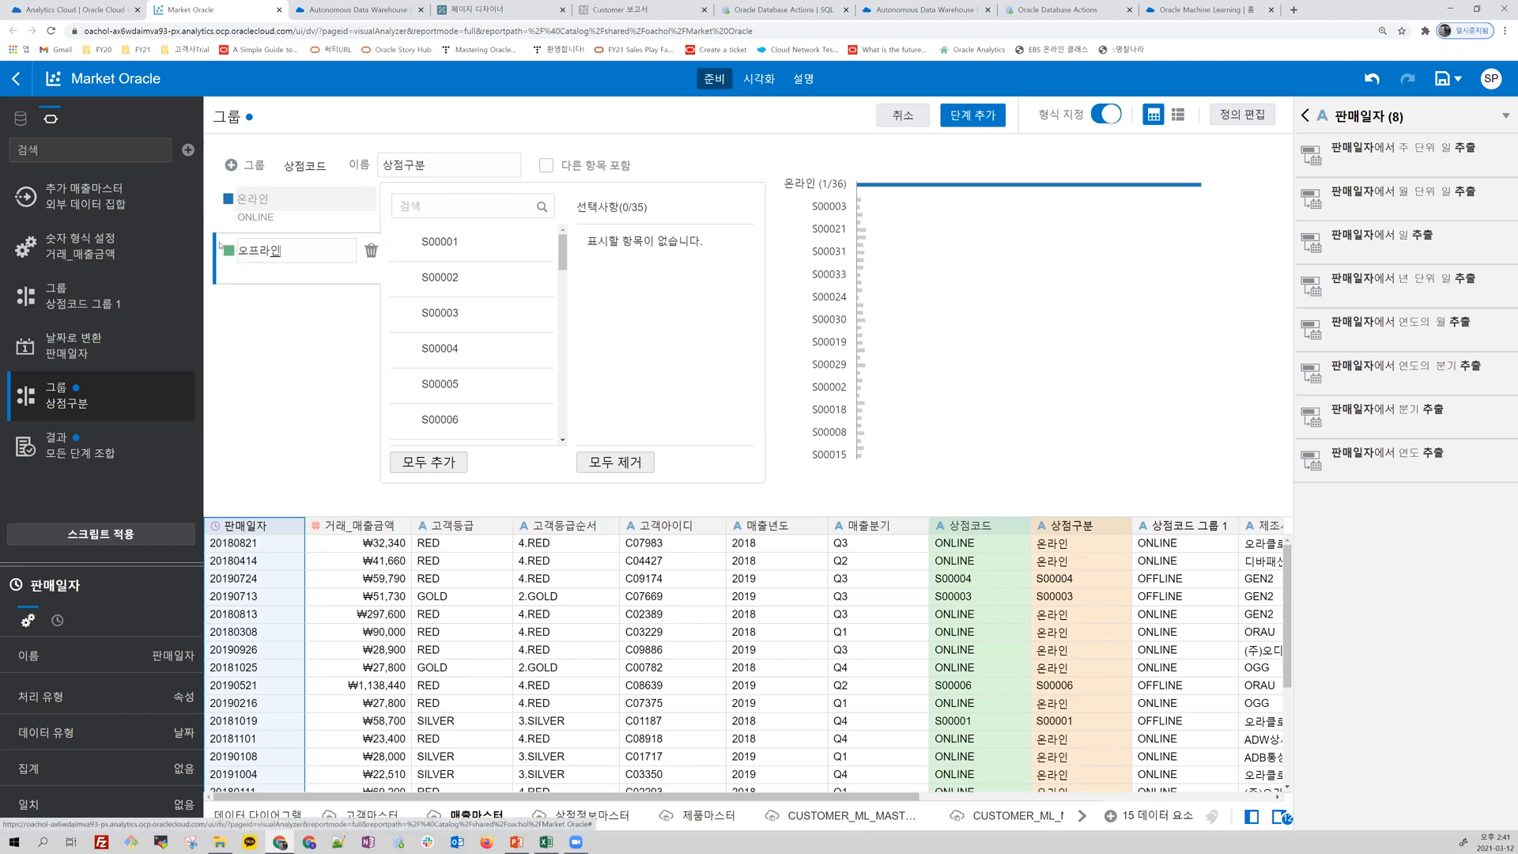
left_click(444, 461)
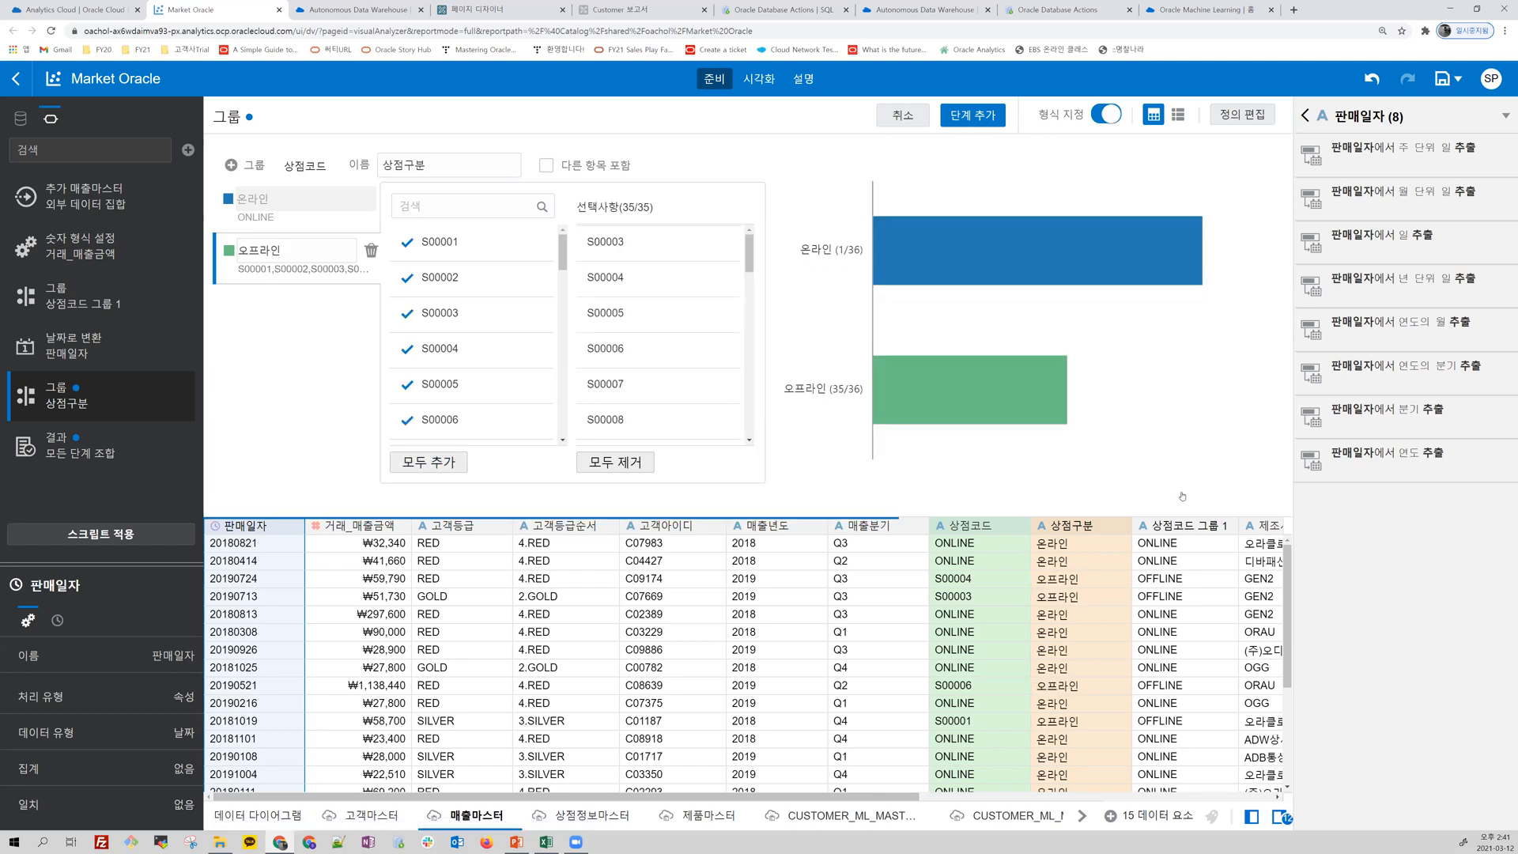
left_click(973, 115)
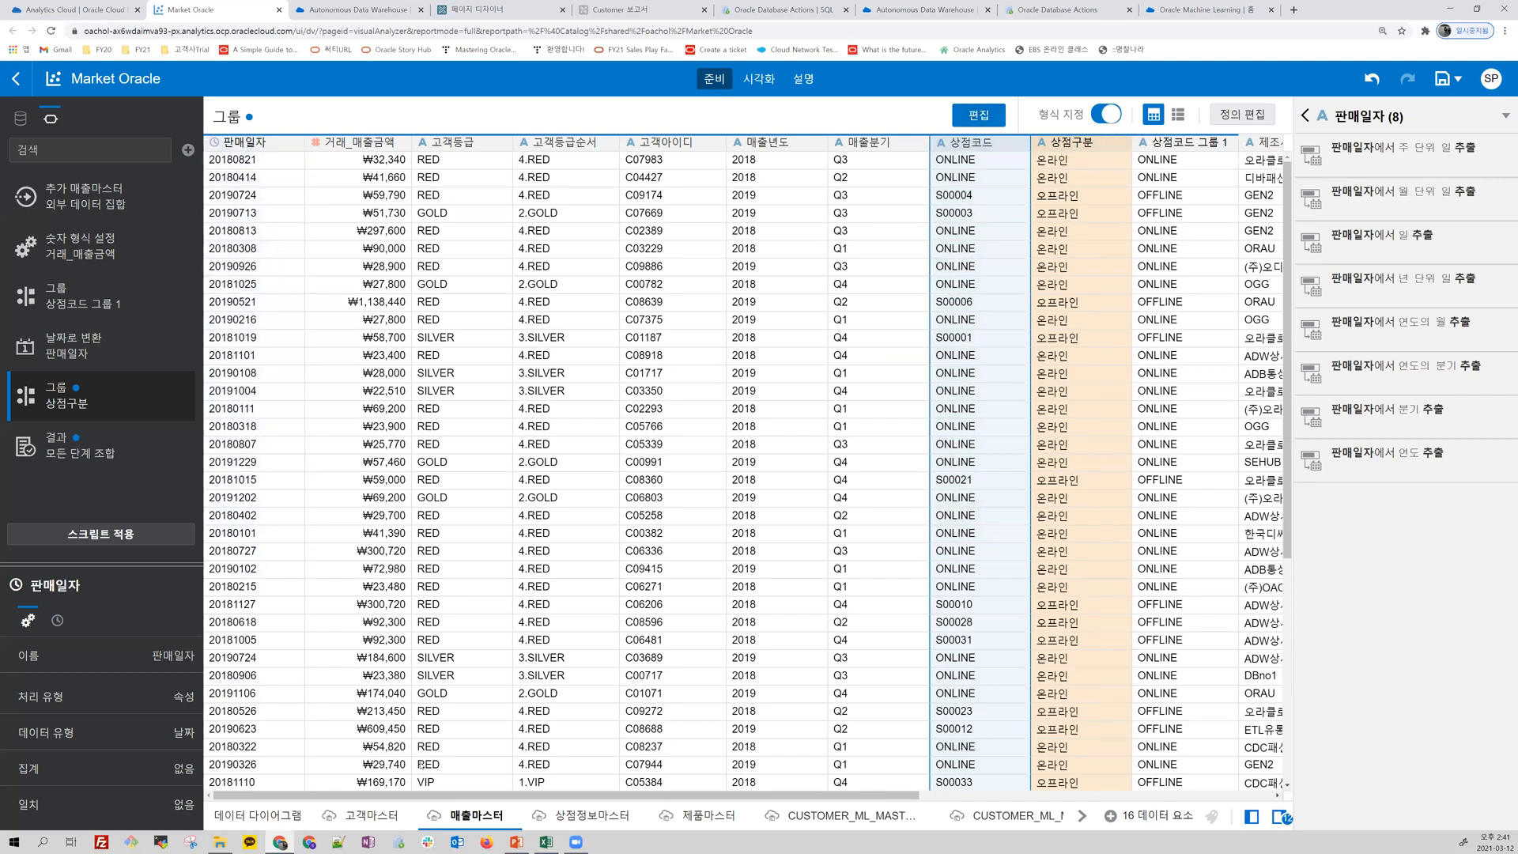
left_click(100, 539)
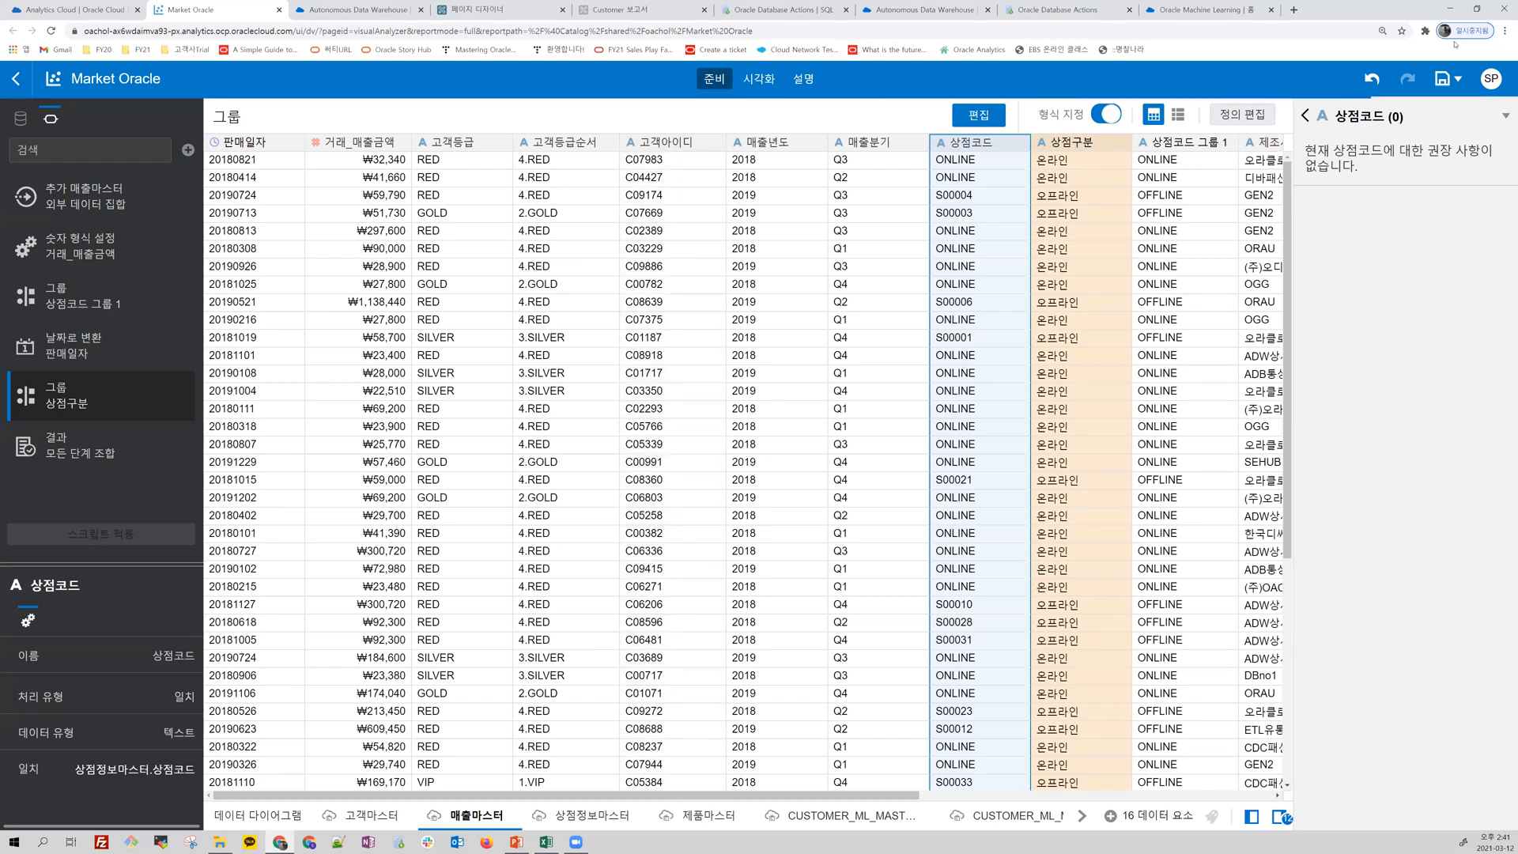
Step: View the data preparation recommendations for all columns of 매출마스터
left_click(1307, 116)
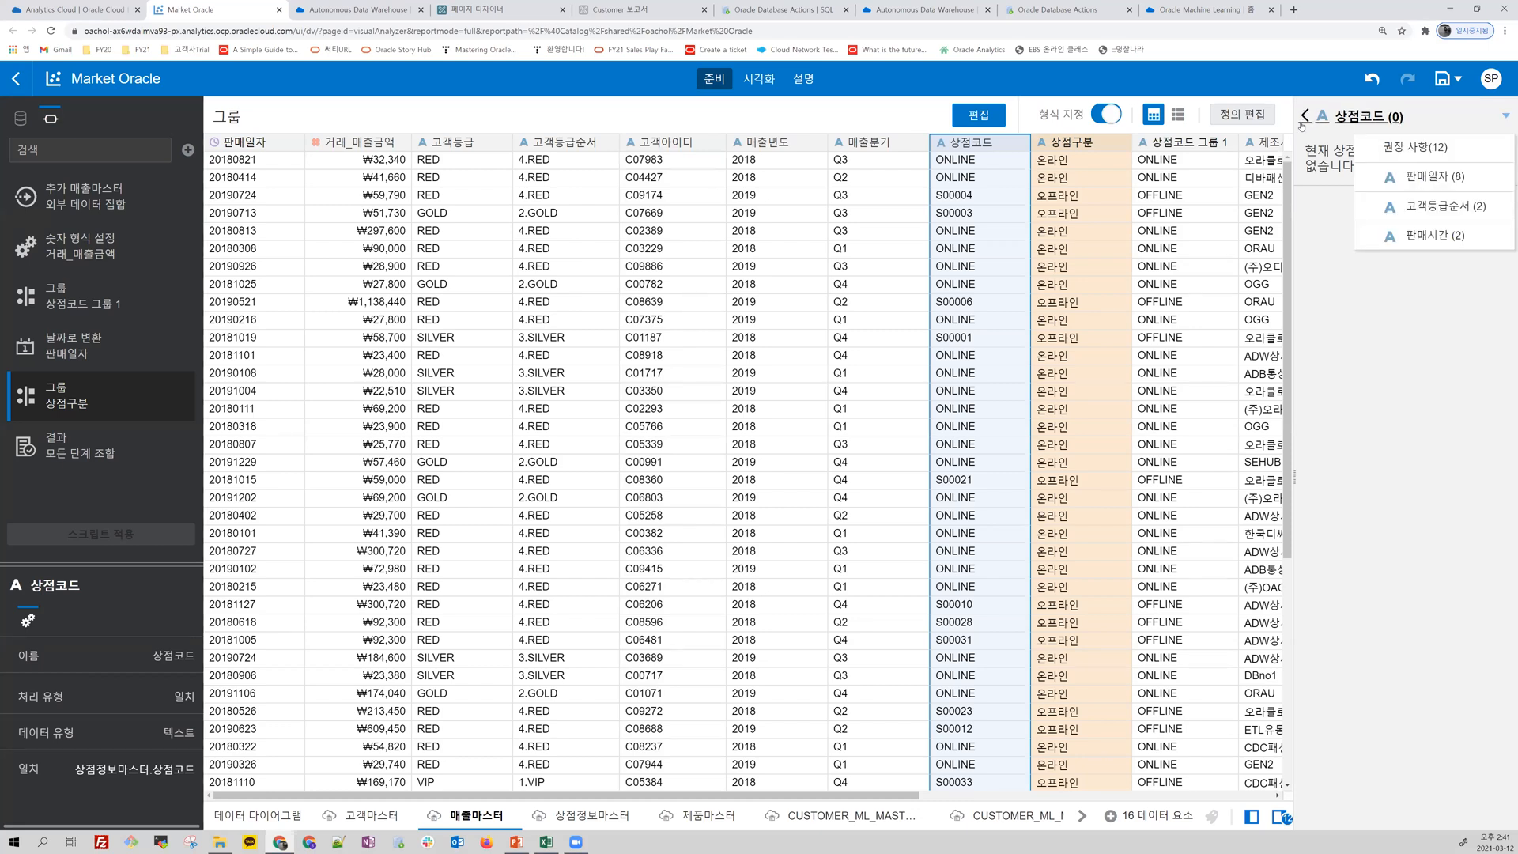
left_click(858, 151)
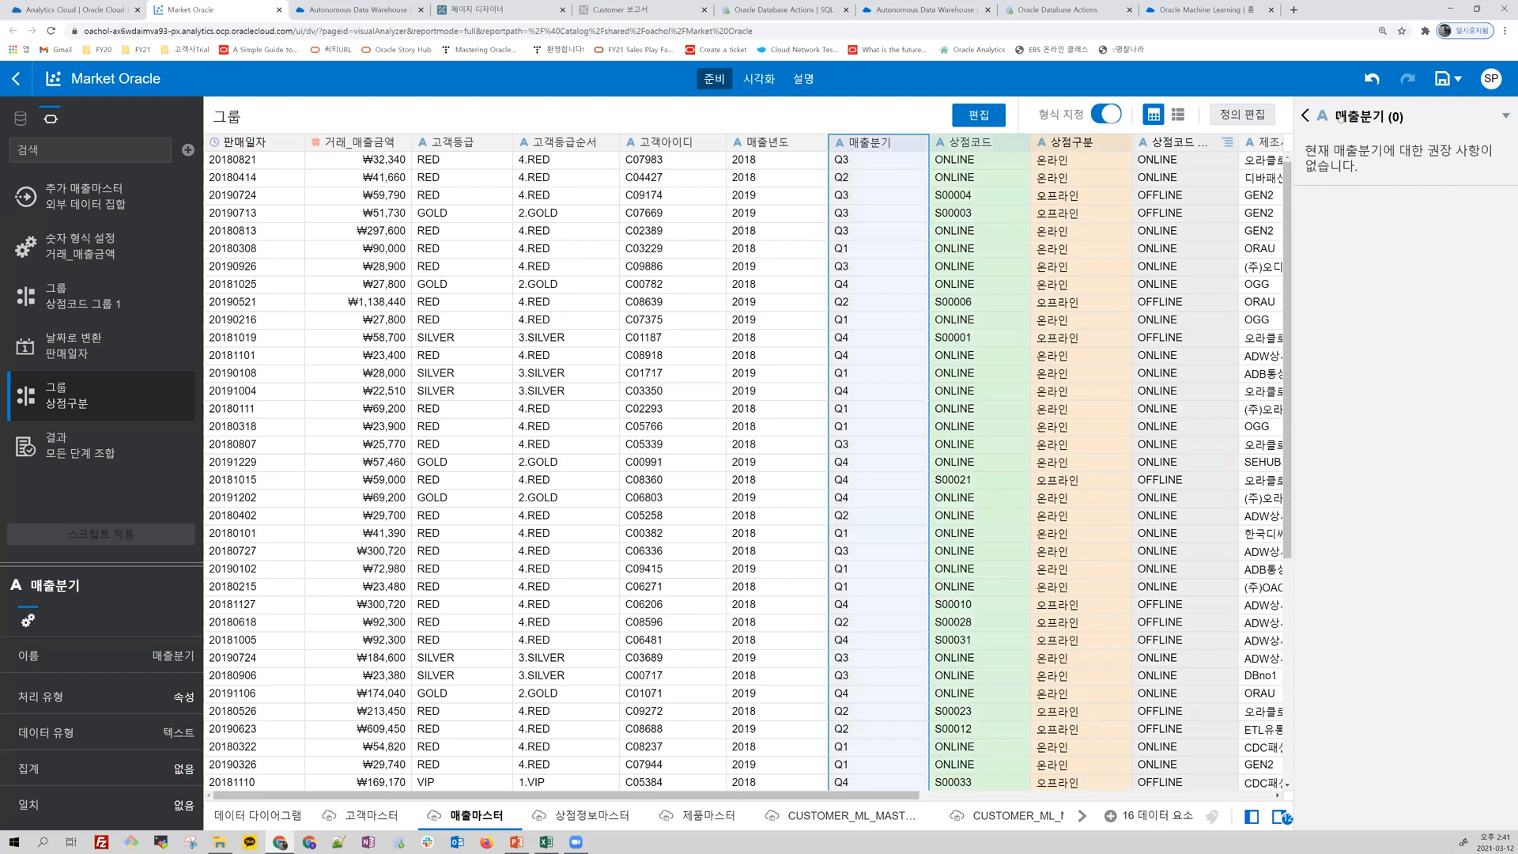
left_click(1389, 123)
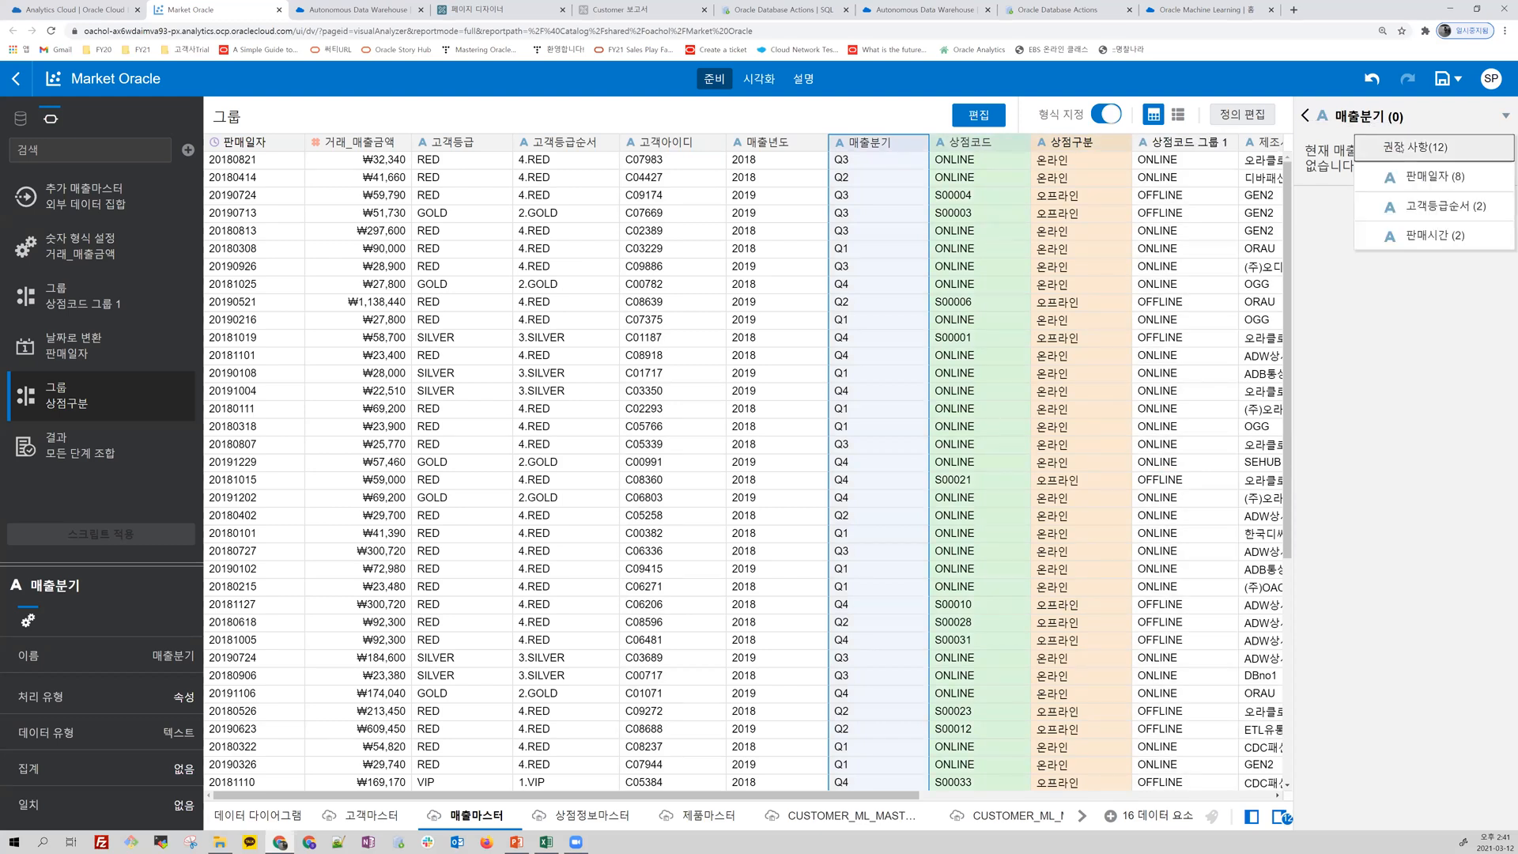
left_click(1398, 148)
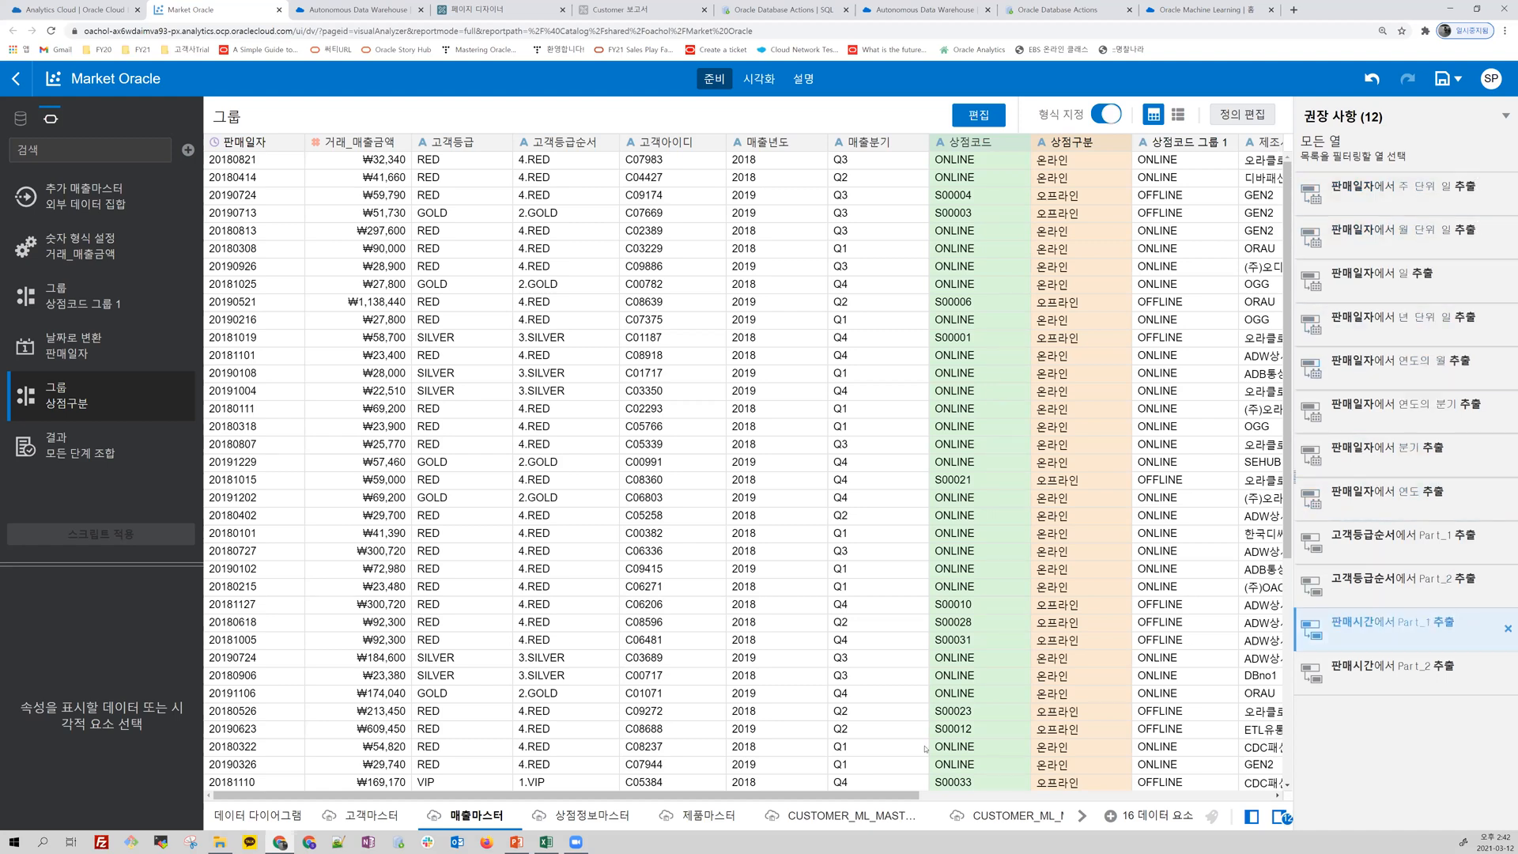
left_click_drag(884, 796, 976, 796)
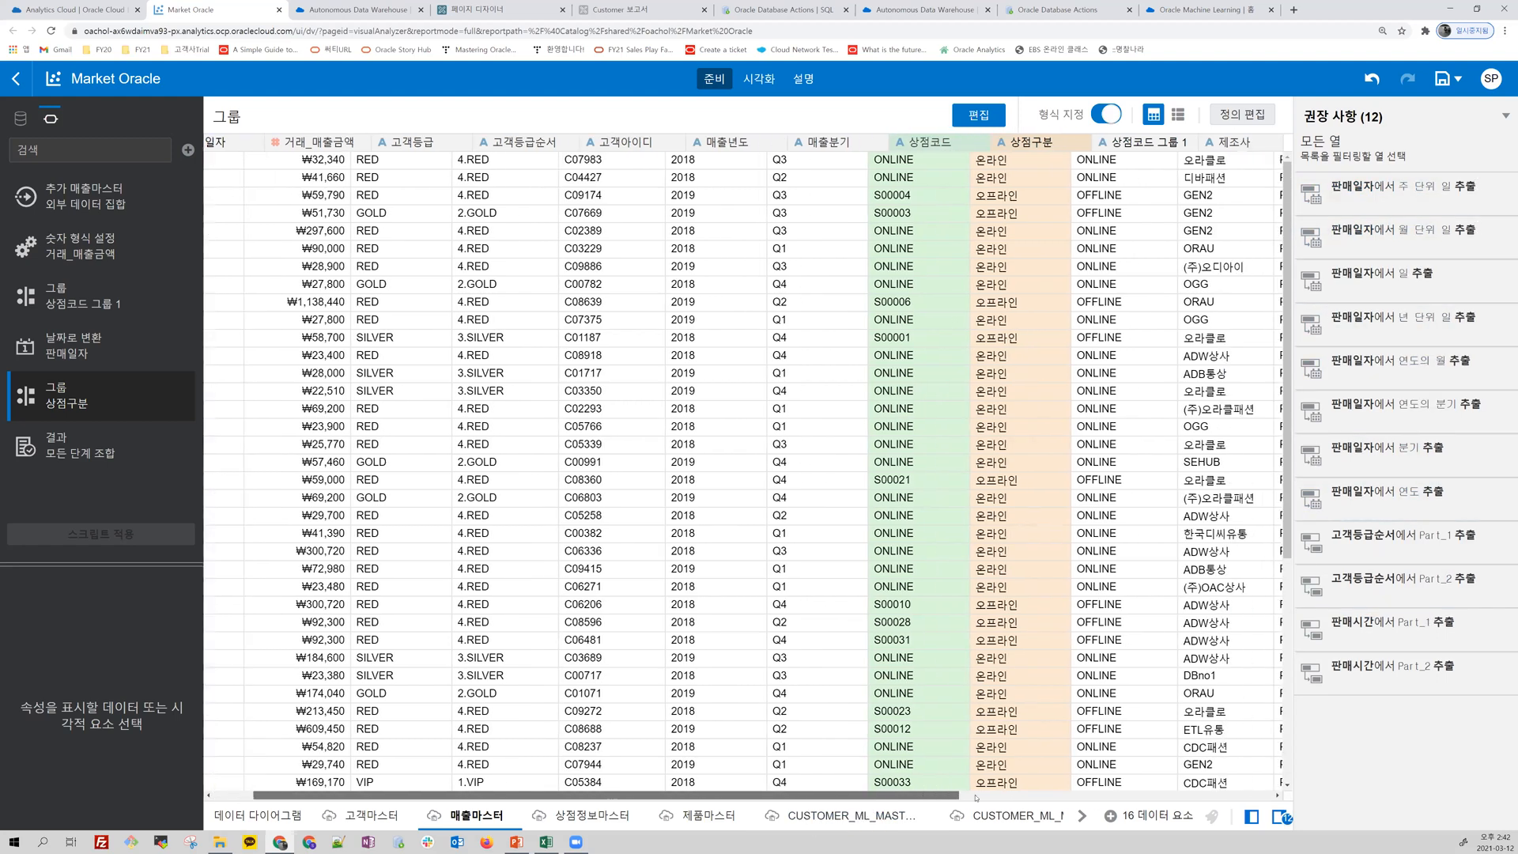
left_click_drag(1101, 800, 1277, 789)
left_click_drag(556, 830, 490, 799)
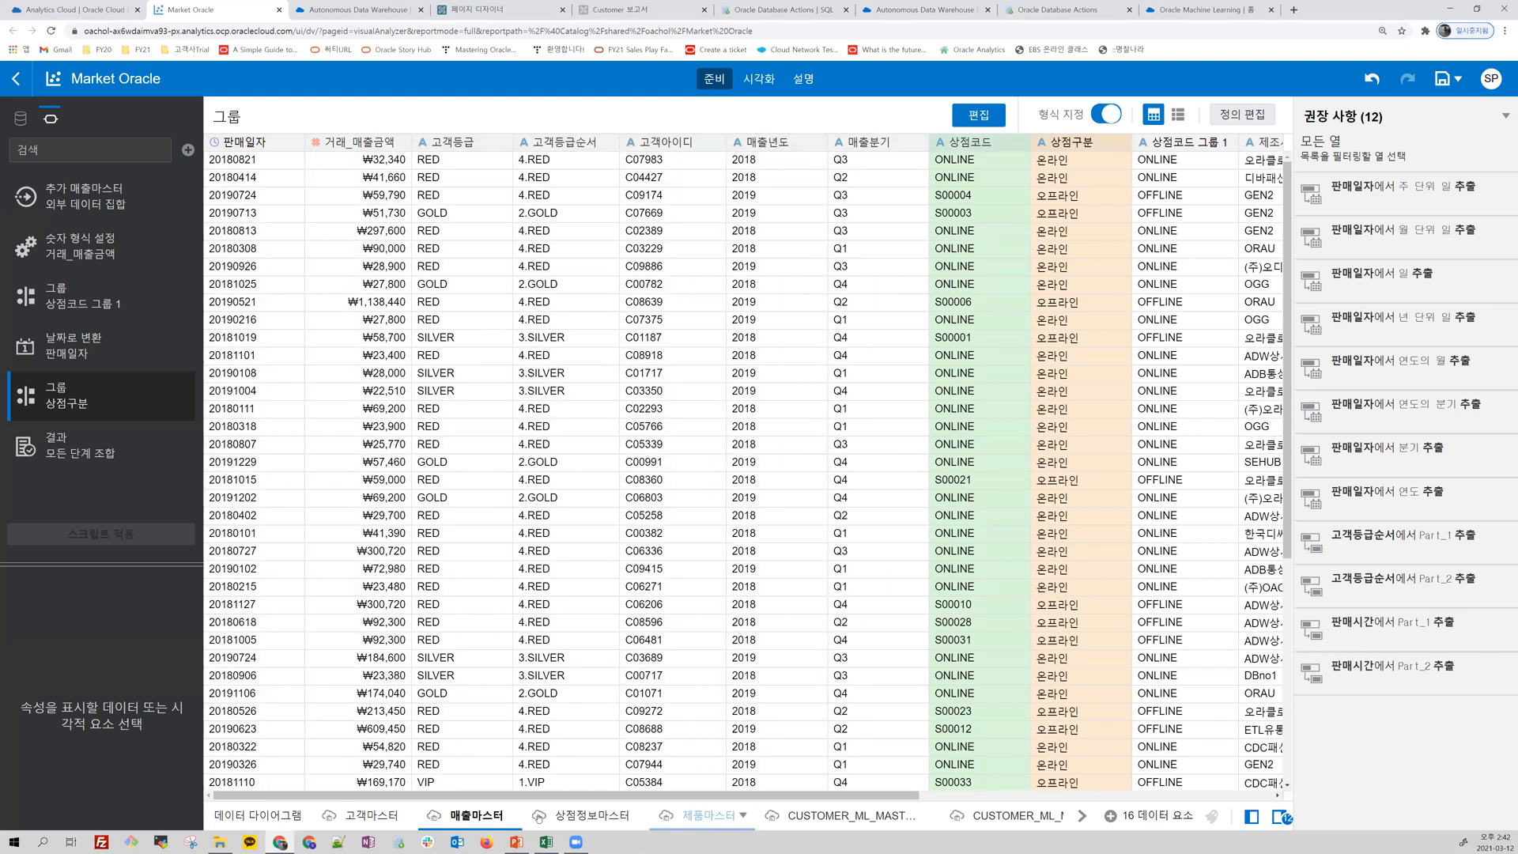
Step: Return to the visualization view and delete the 상점코드 table from 캔버스 3
left_click(762, 80)
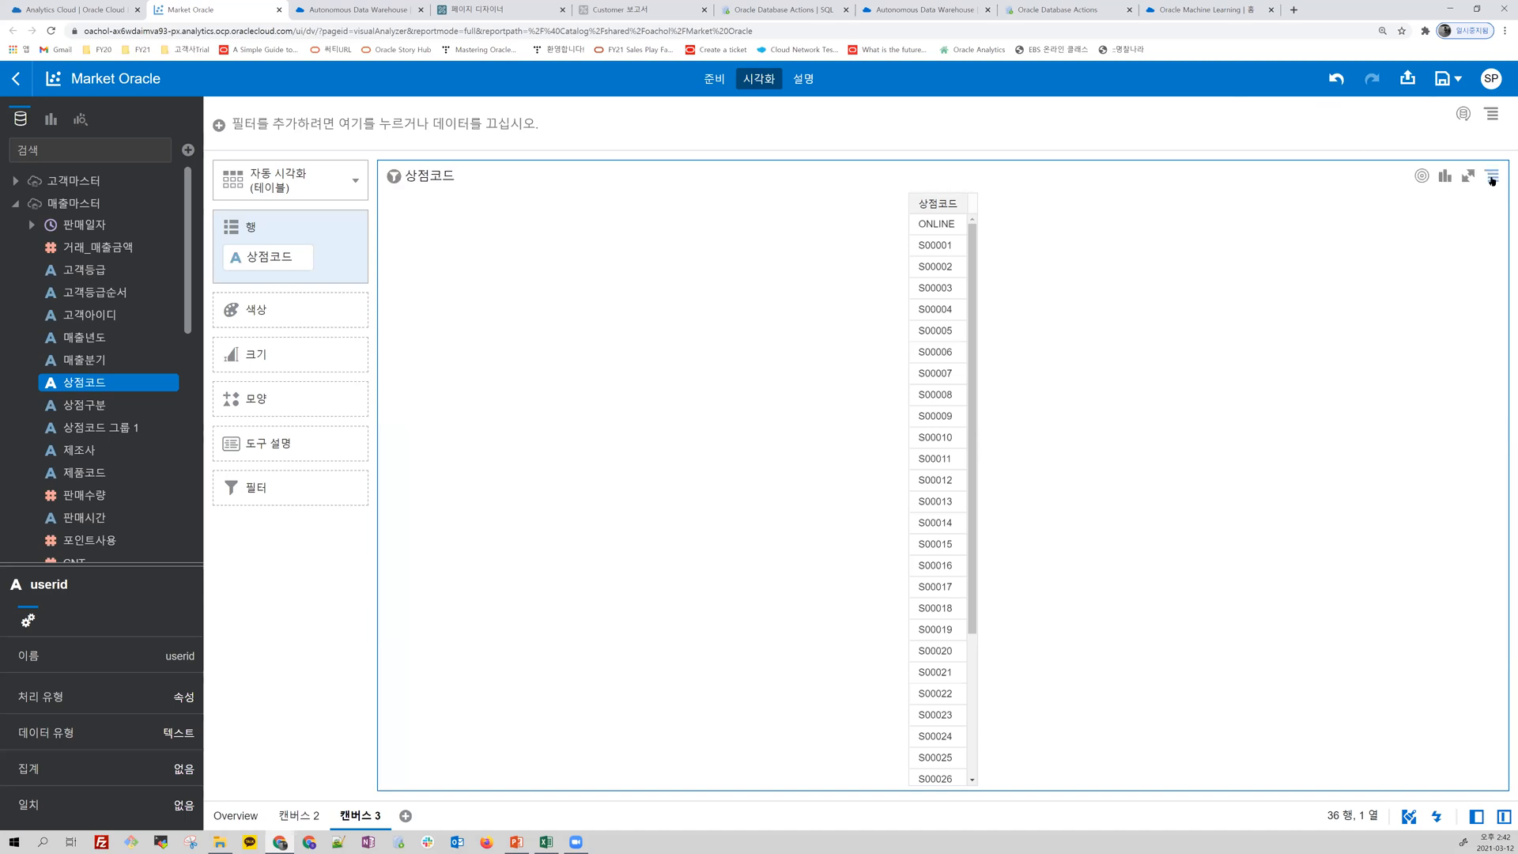
left_click(1492, 175)
left_click(1453, 338)
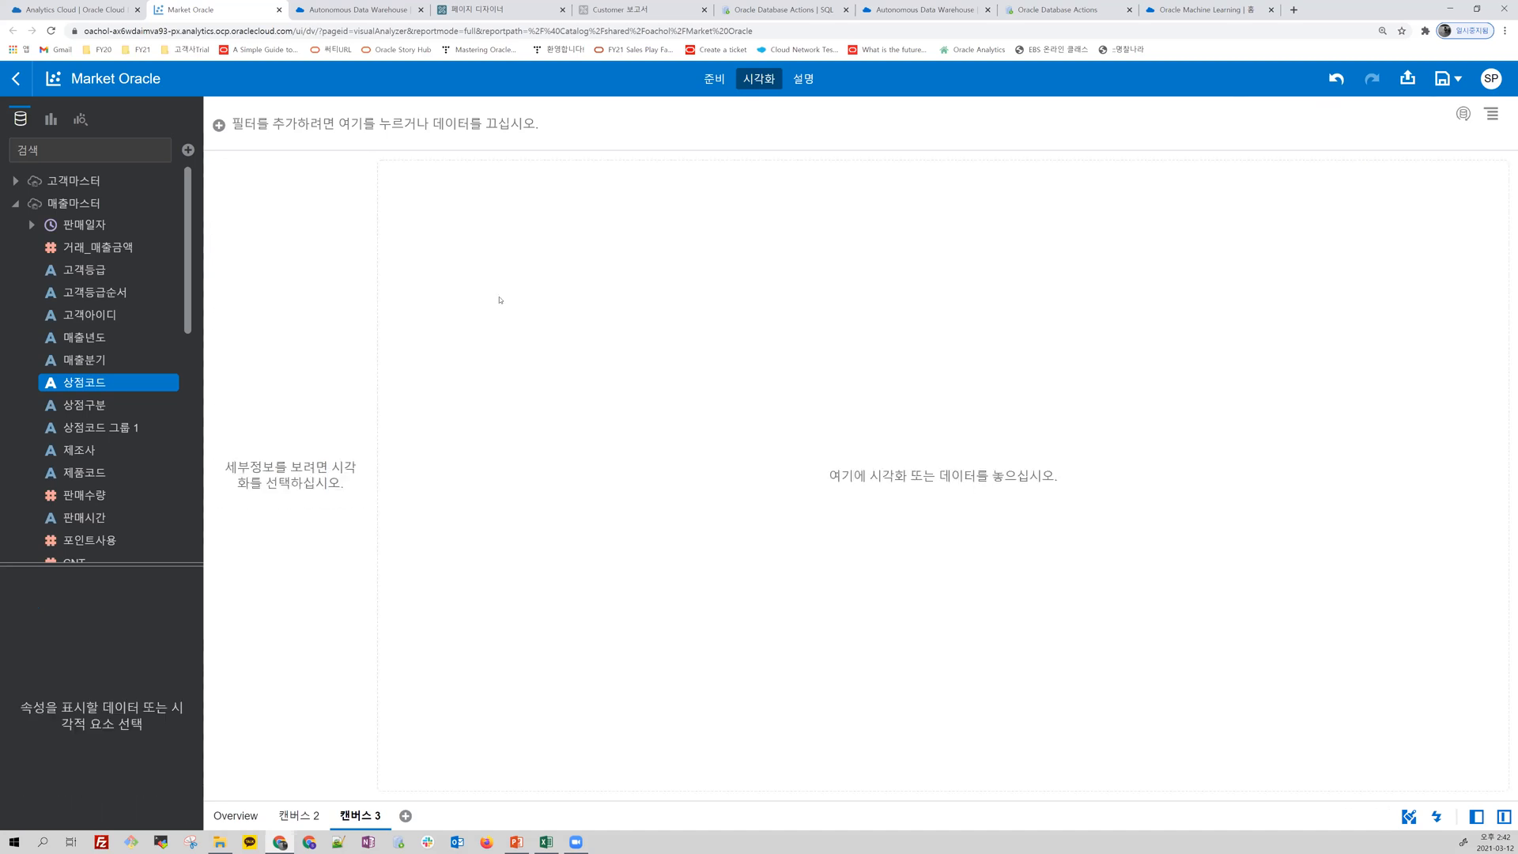
Step: Add 상점구분 as a canvas filter and limit it to 오프라인
left_click(100, 405)
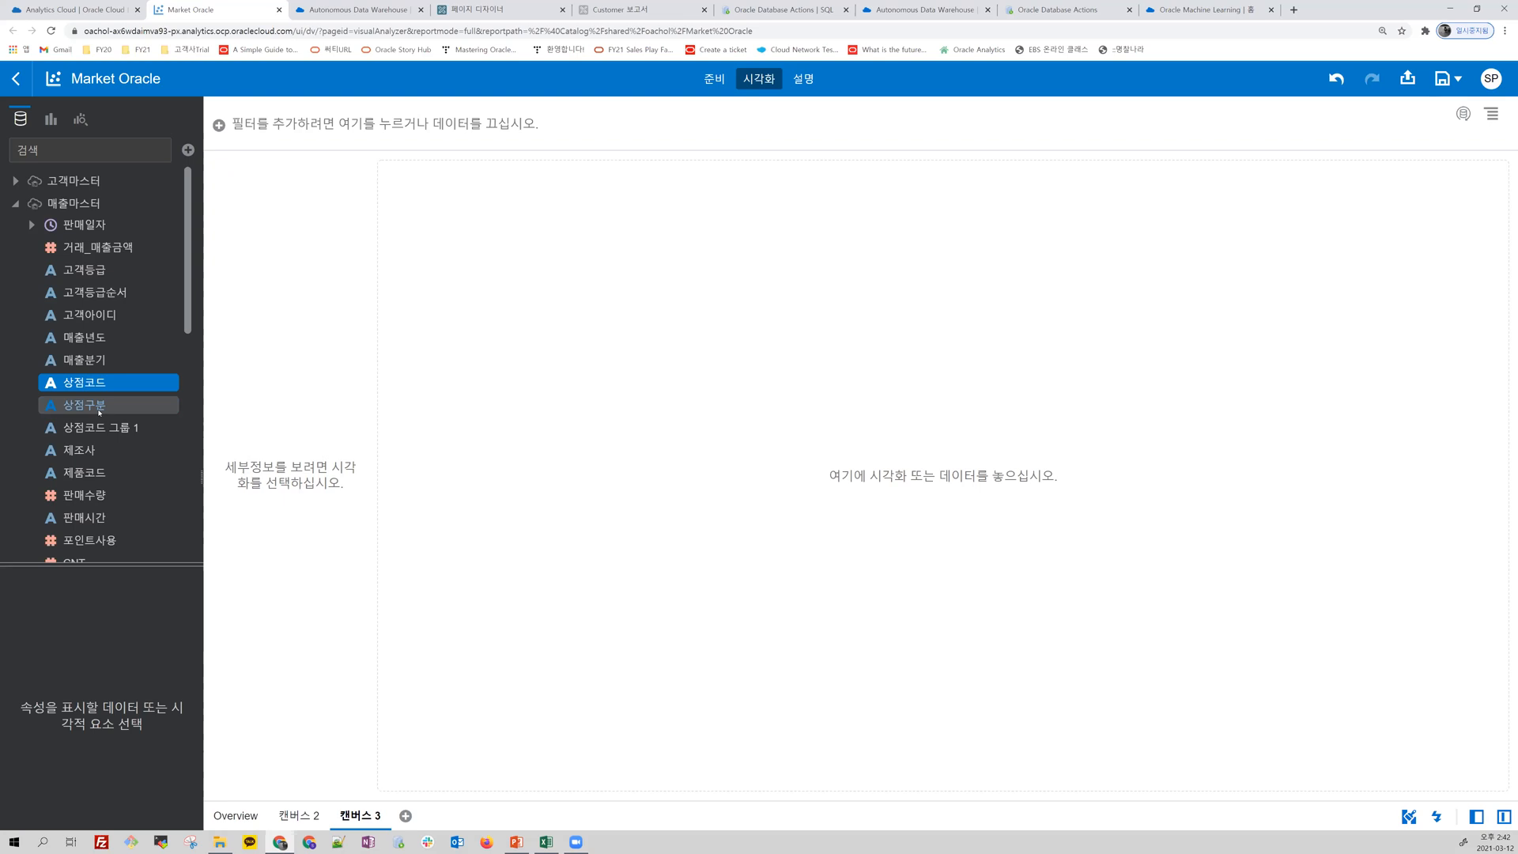
left_click_drag(262, 132, 316, 120)
left_click(246, 221)
left_click(681, 252)
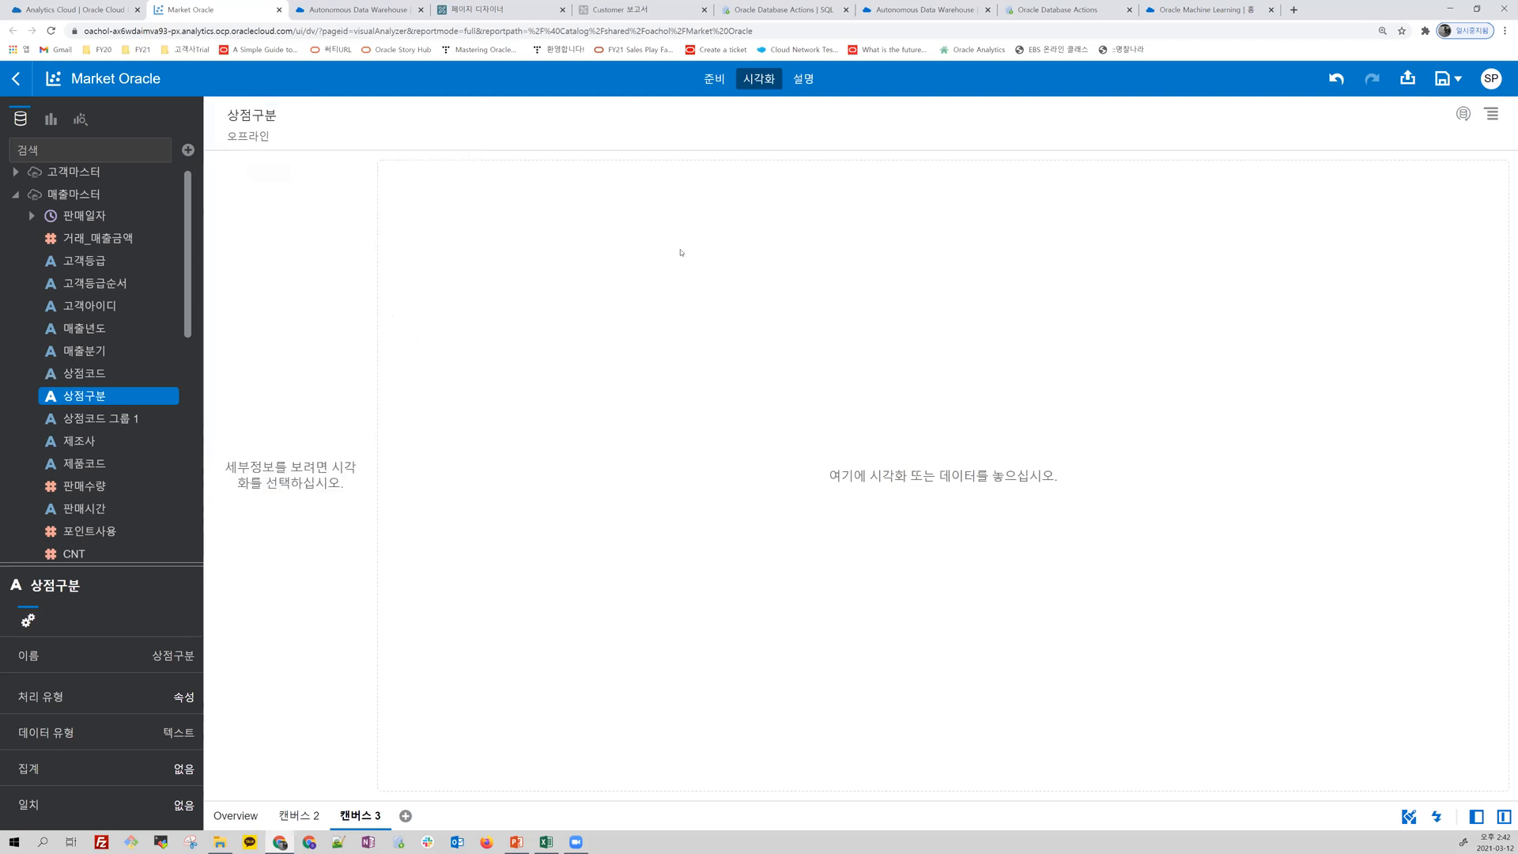
Step: Create a map visualization from the 법정동코드 and CNT fields of 고객마스터
key("alt+Tab")
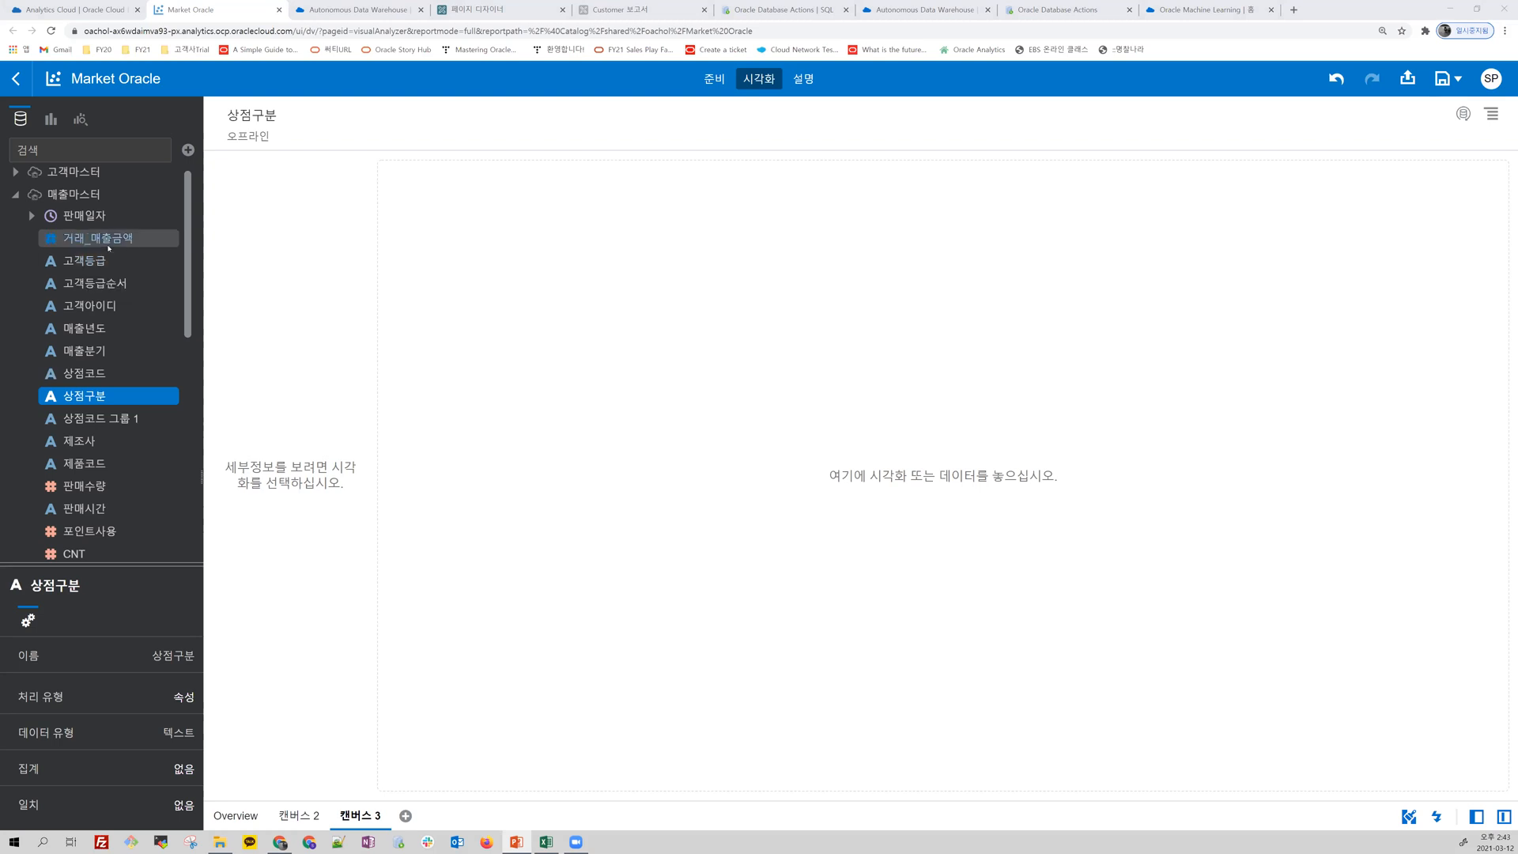
left_click(113, 240)
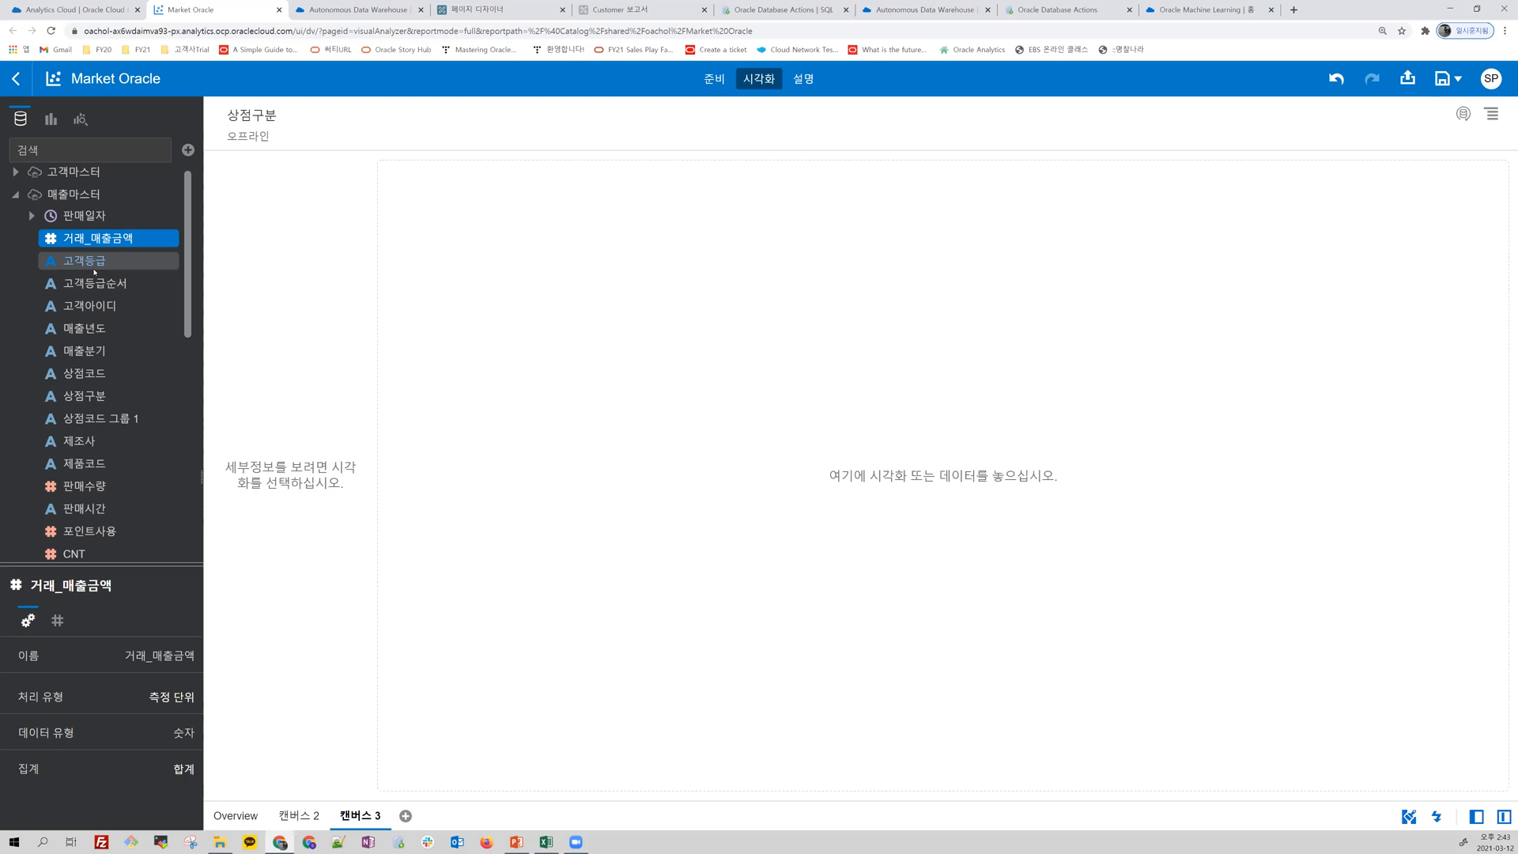
left_click(15, 171)
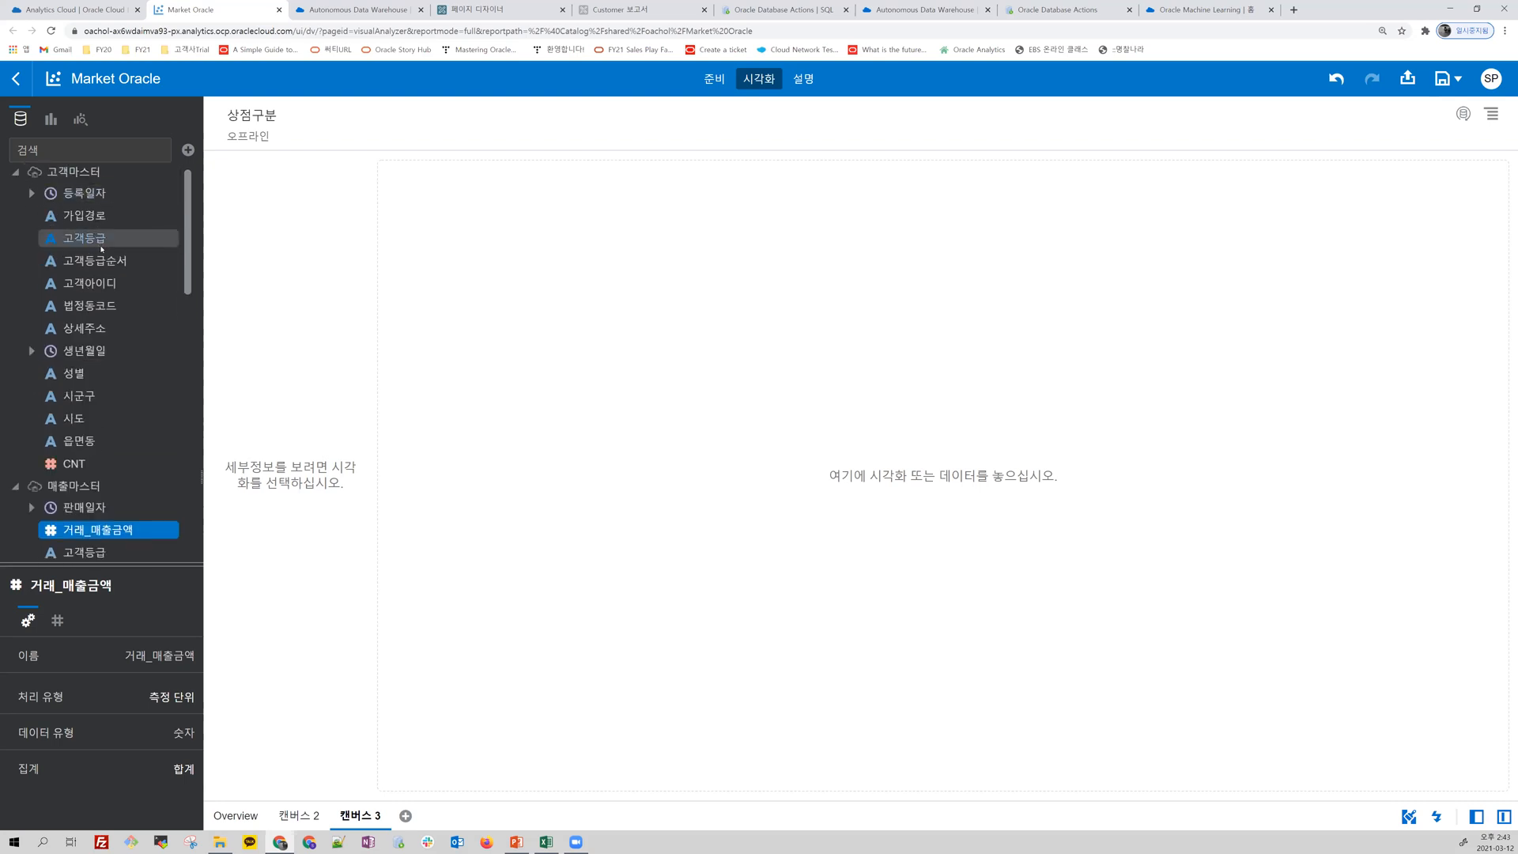
left_click(95, 307)
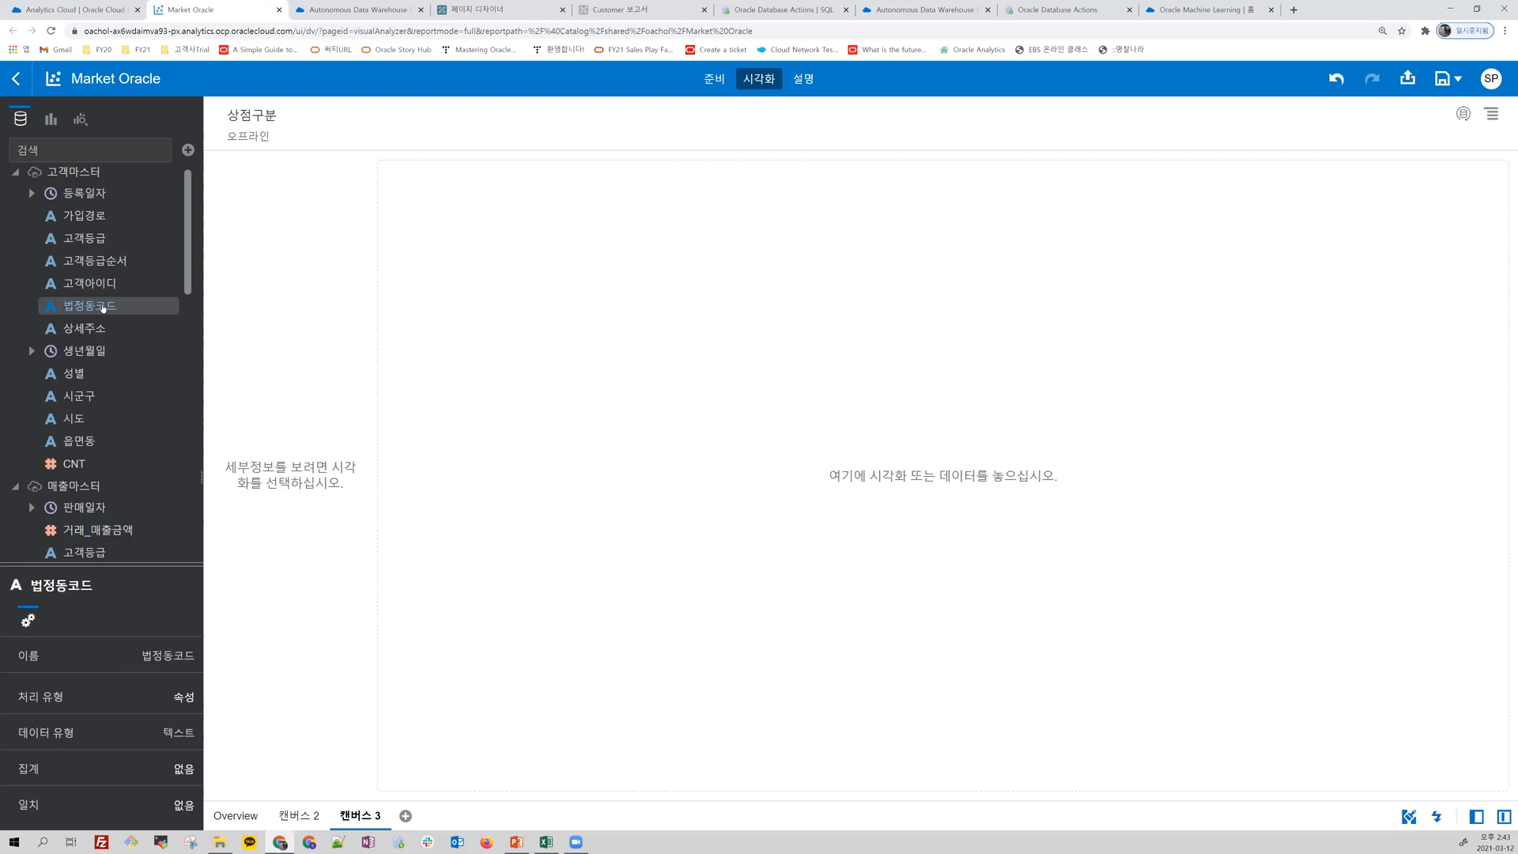
left_click(79, 464, "ctrl")
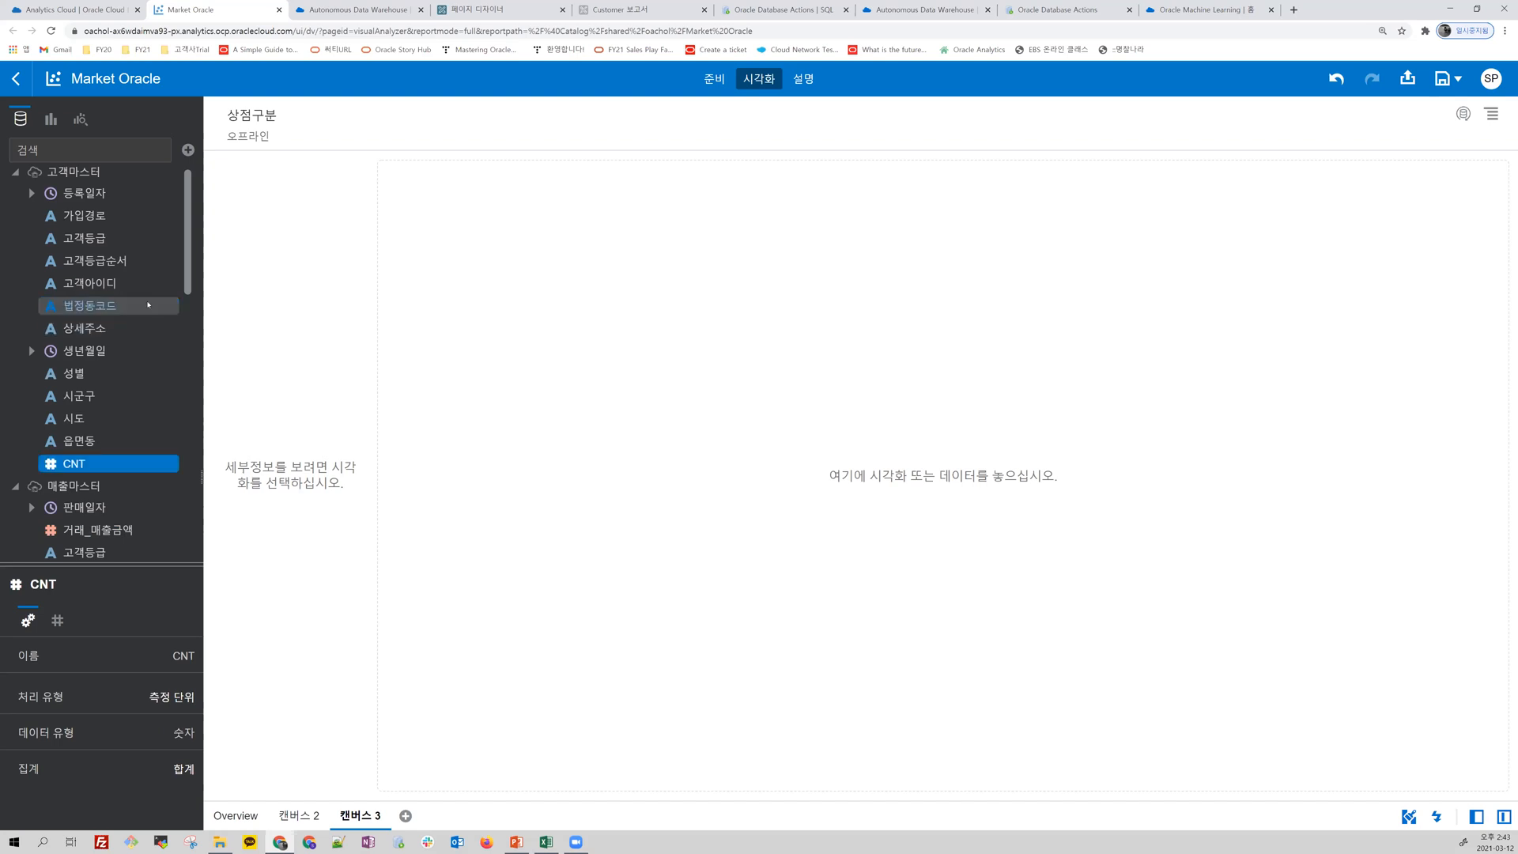
left_click(100, 309, "ctrl")
right_click(103, 309)
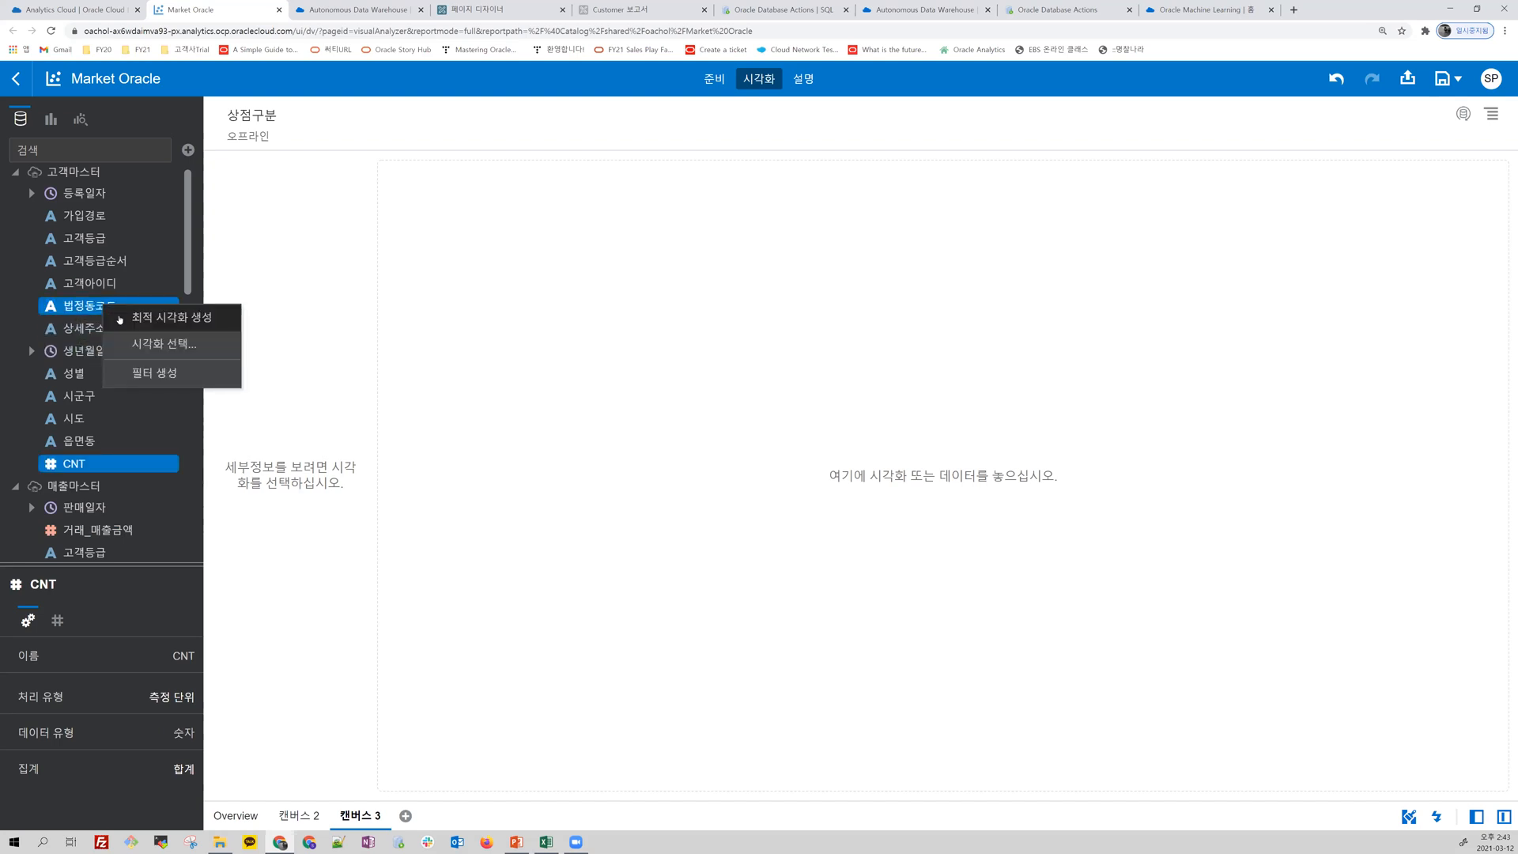
left_click(147, 346)
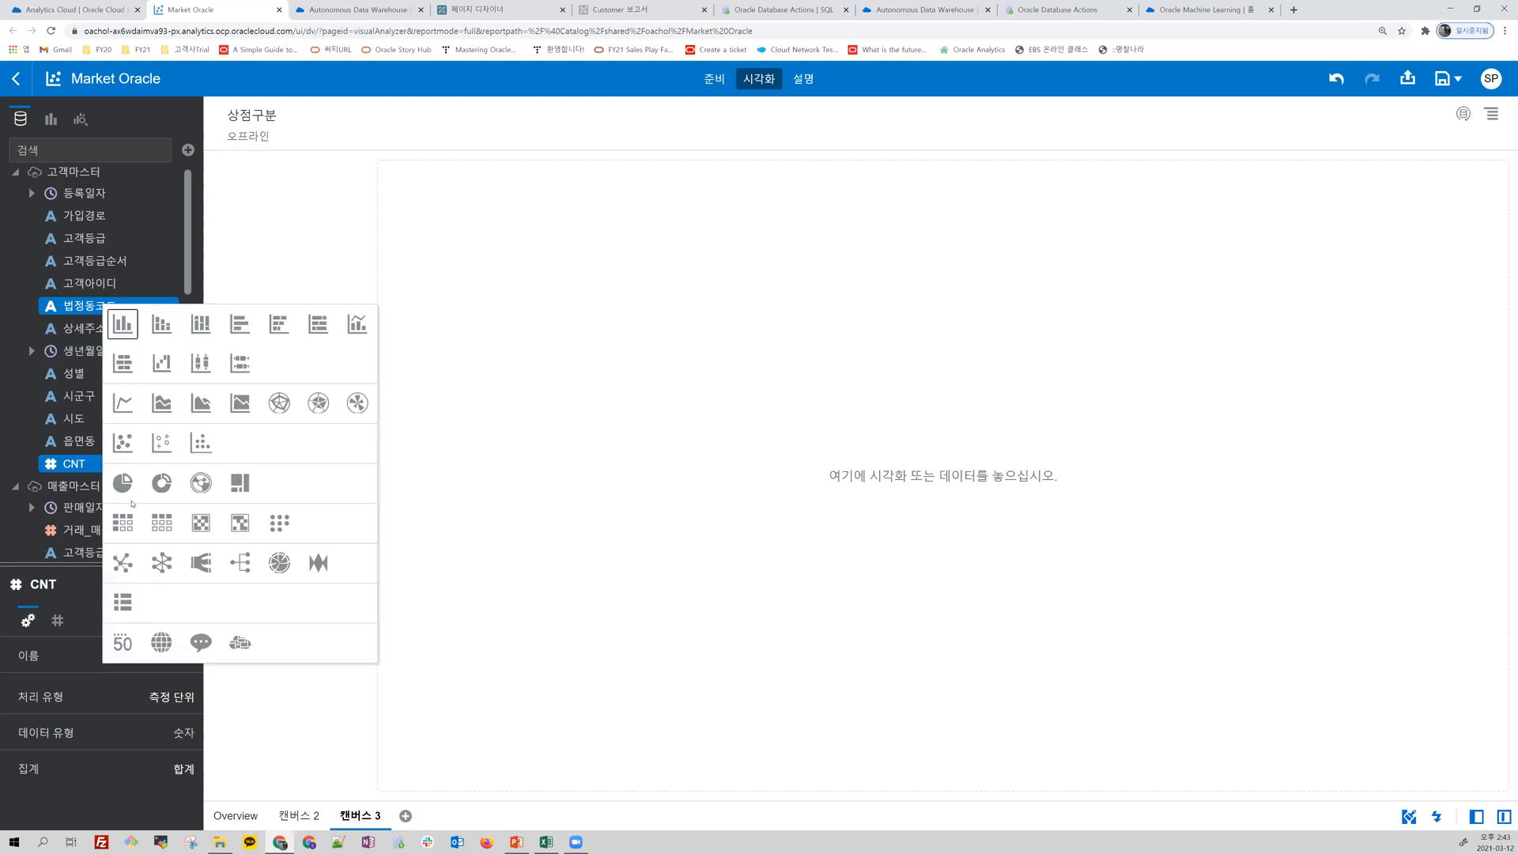
left_click(155, 642)
left_click(155, 641)
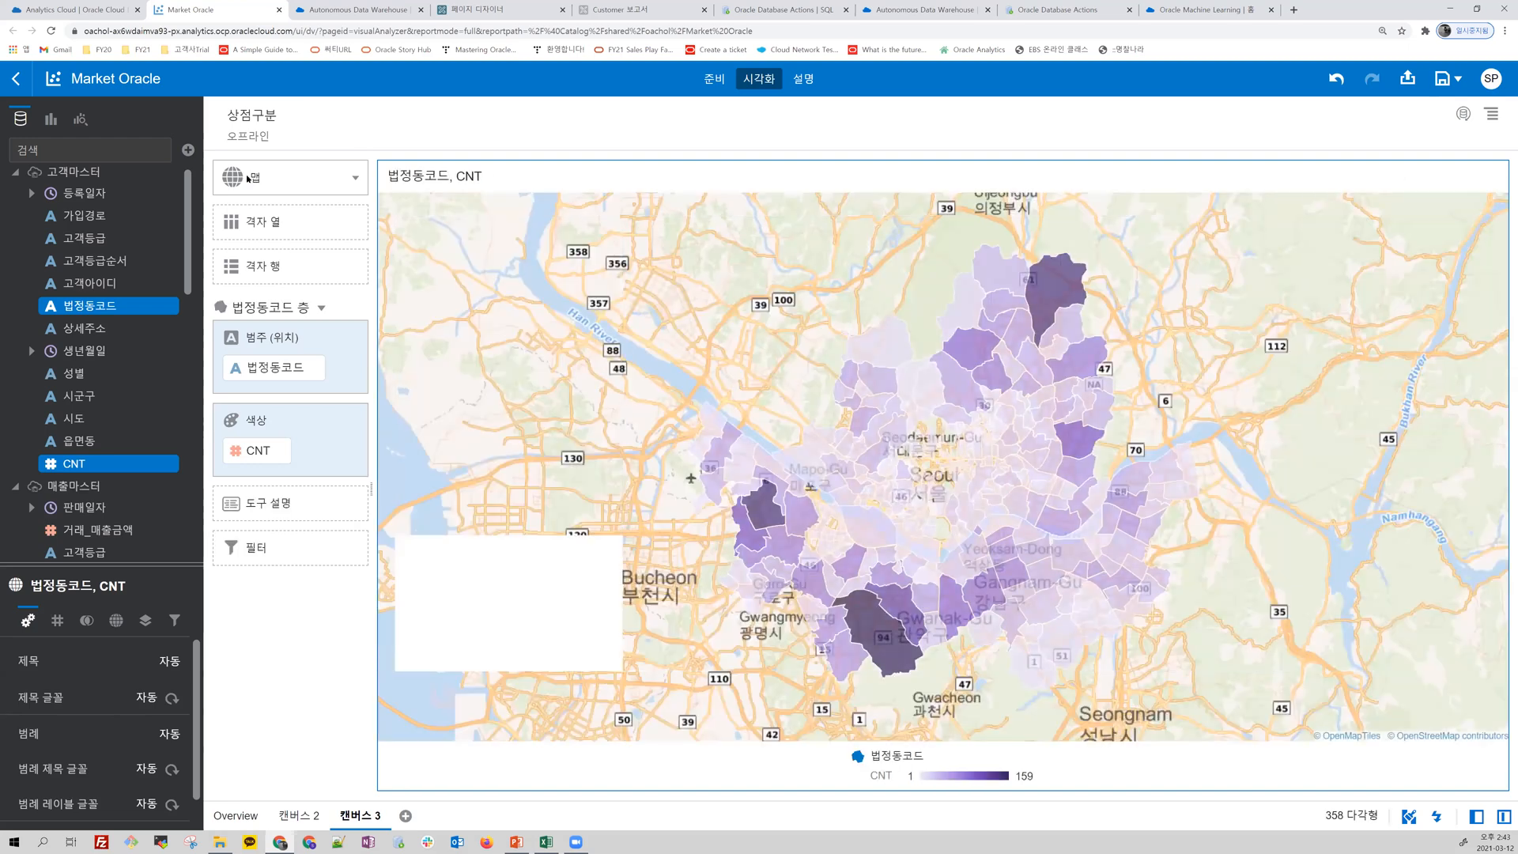
Step: Add 읍면동 to the map's location category and add a second layer to the map
mouse_move(1056, 293)
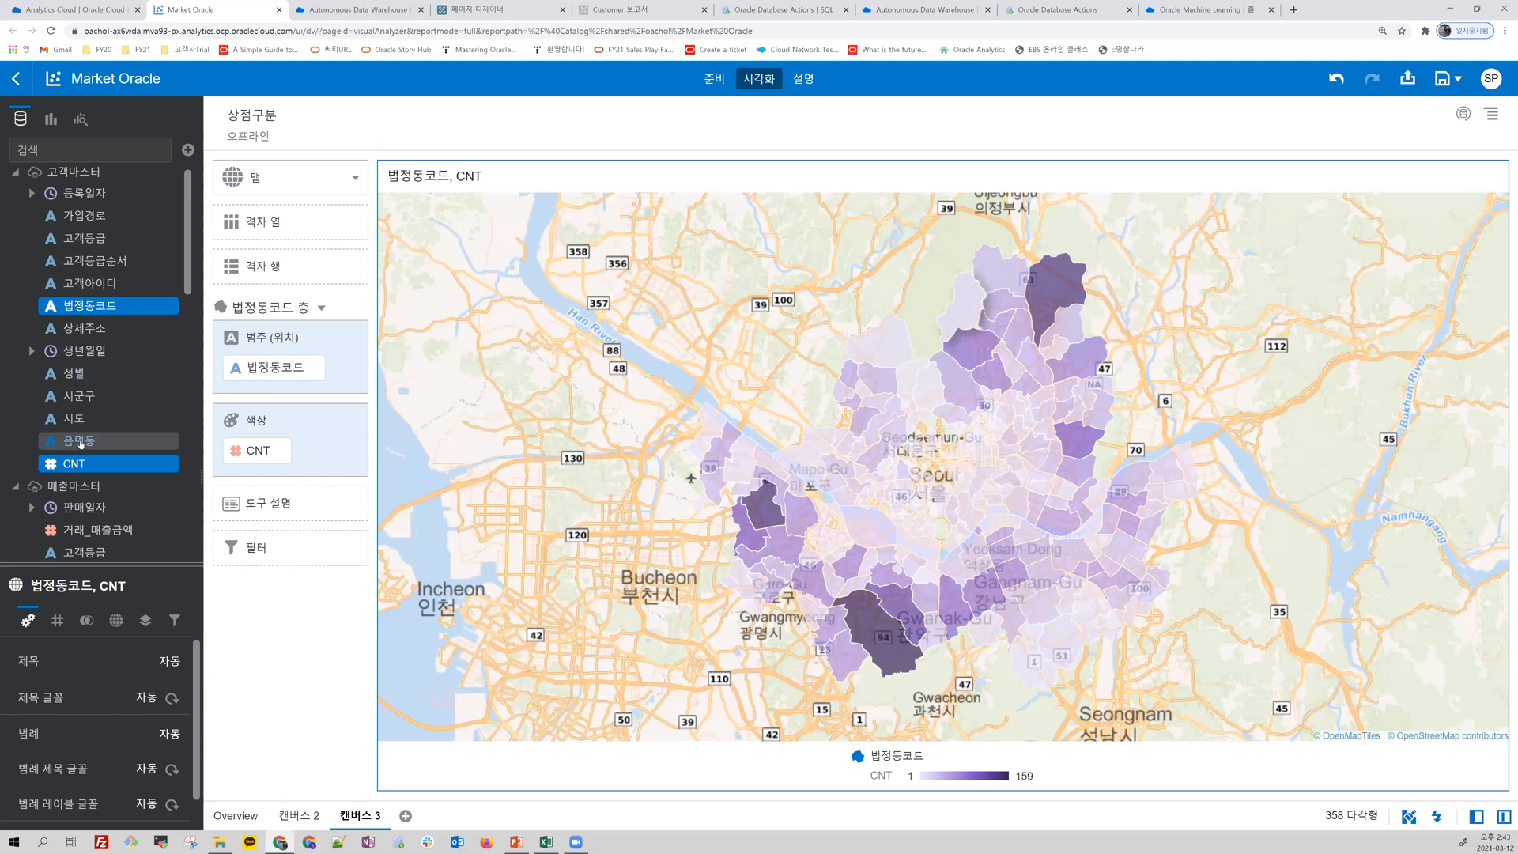
left_click_drag(74, 445, 281, 387)
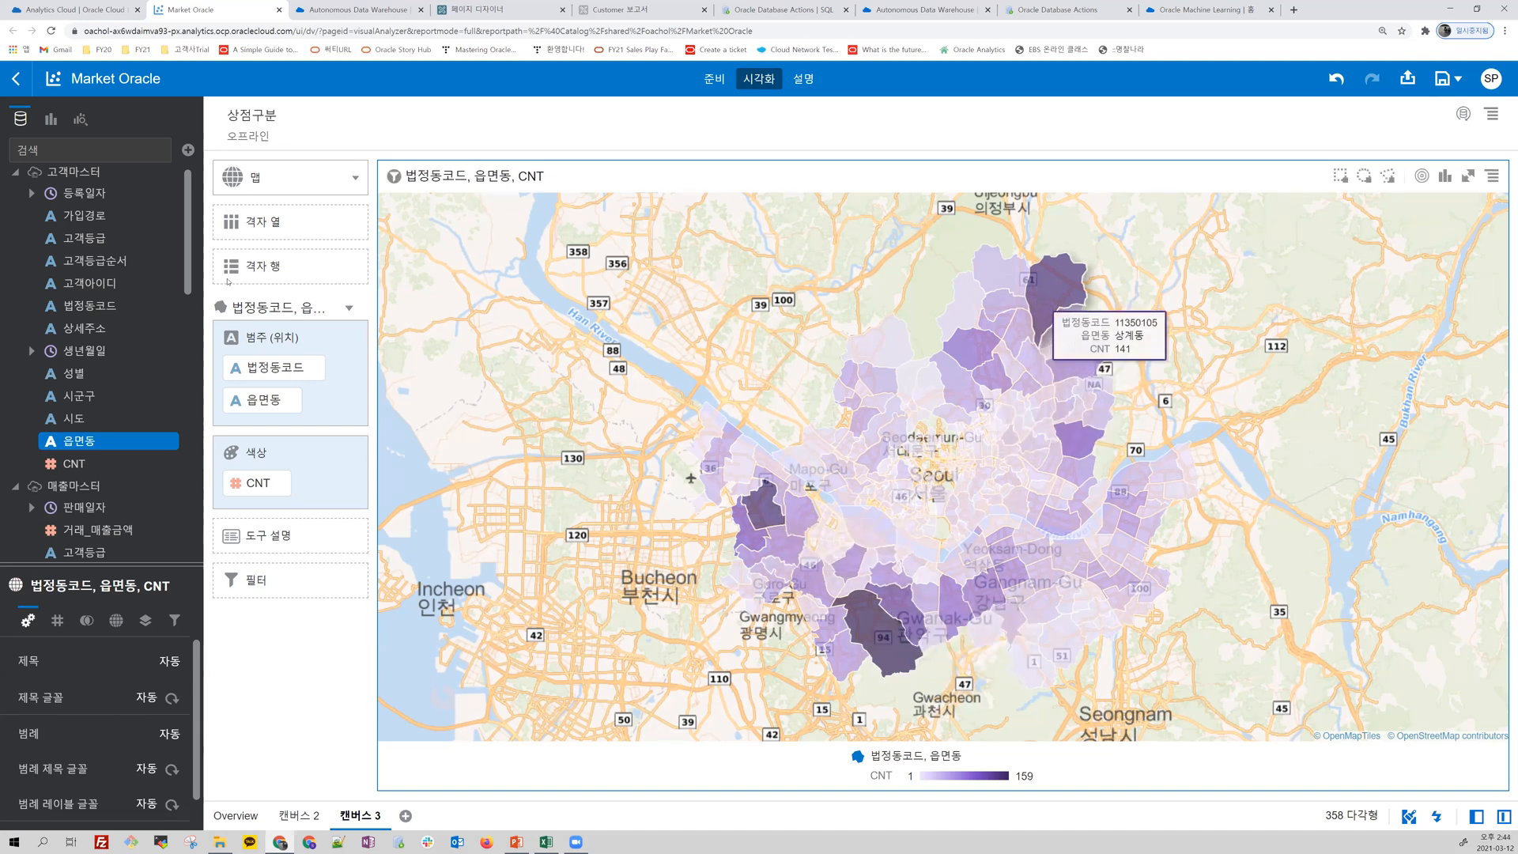
left_click(355, 308)
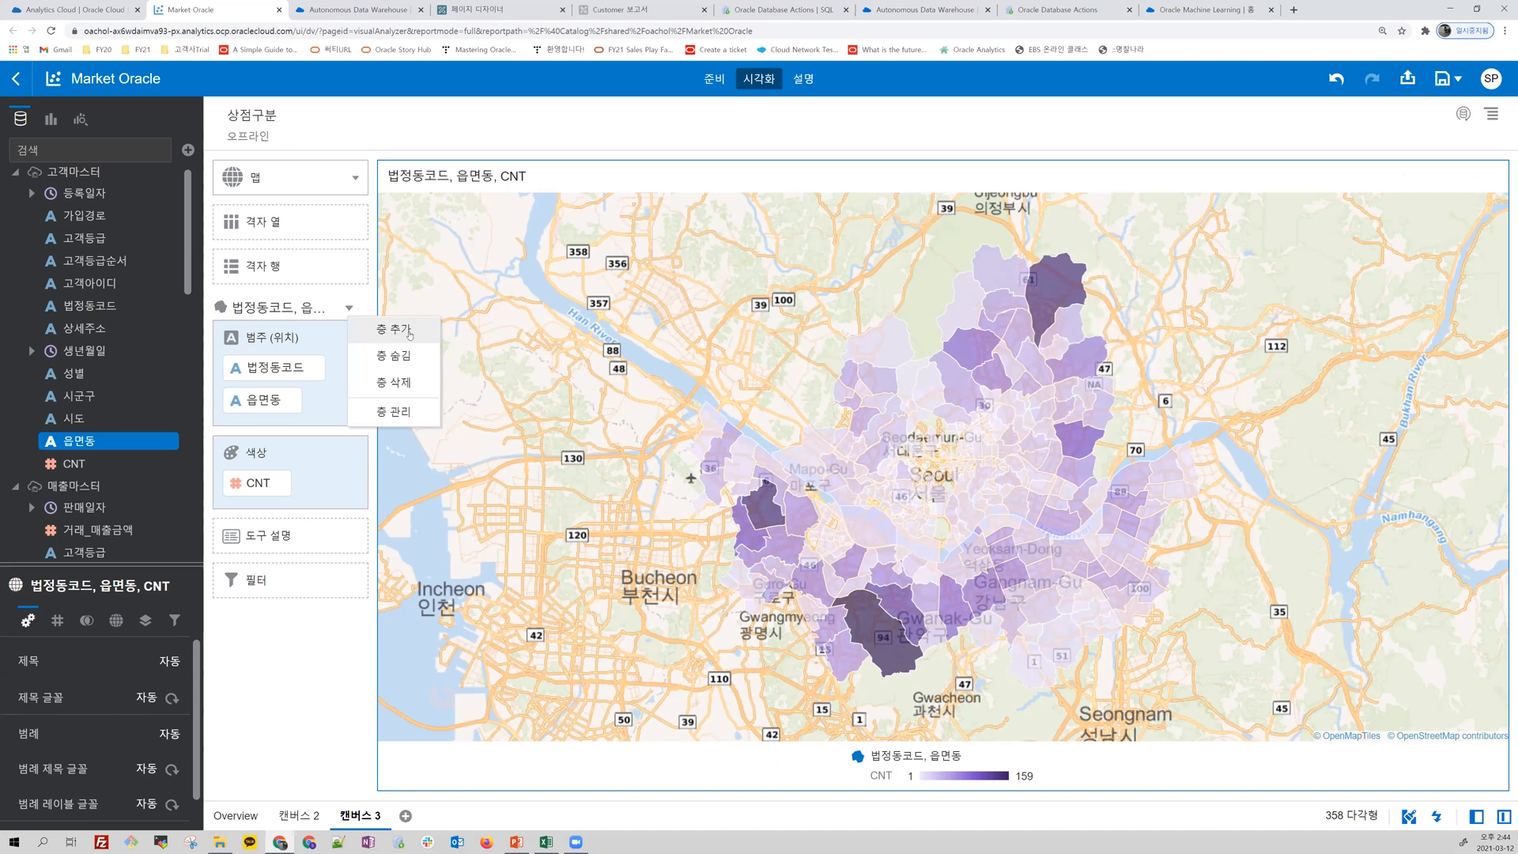
left_click(410, 330)
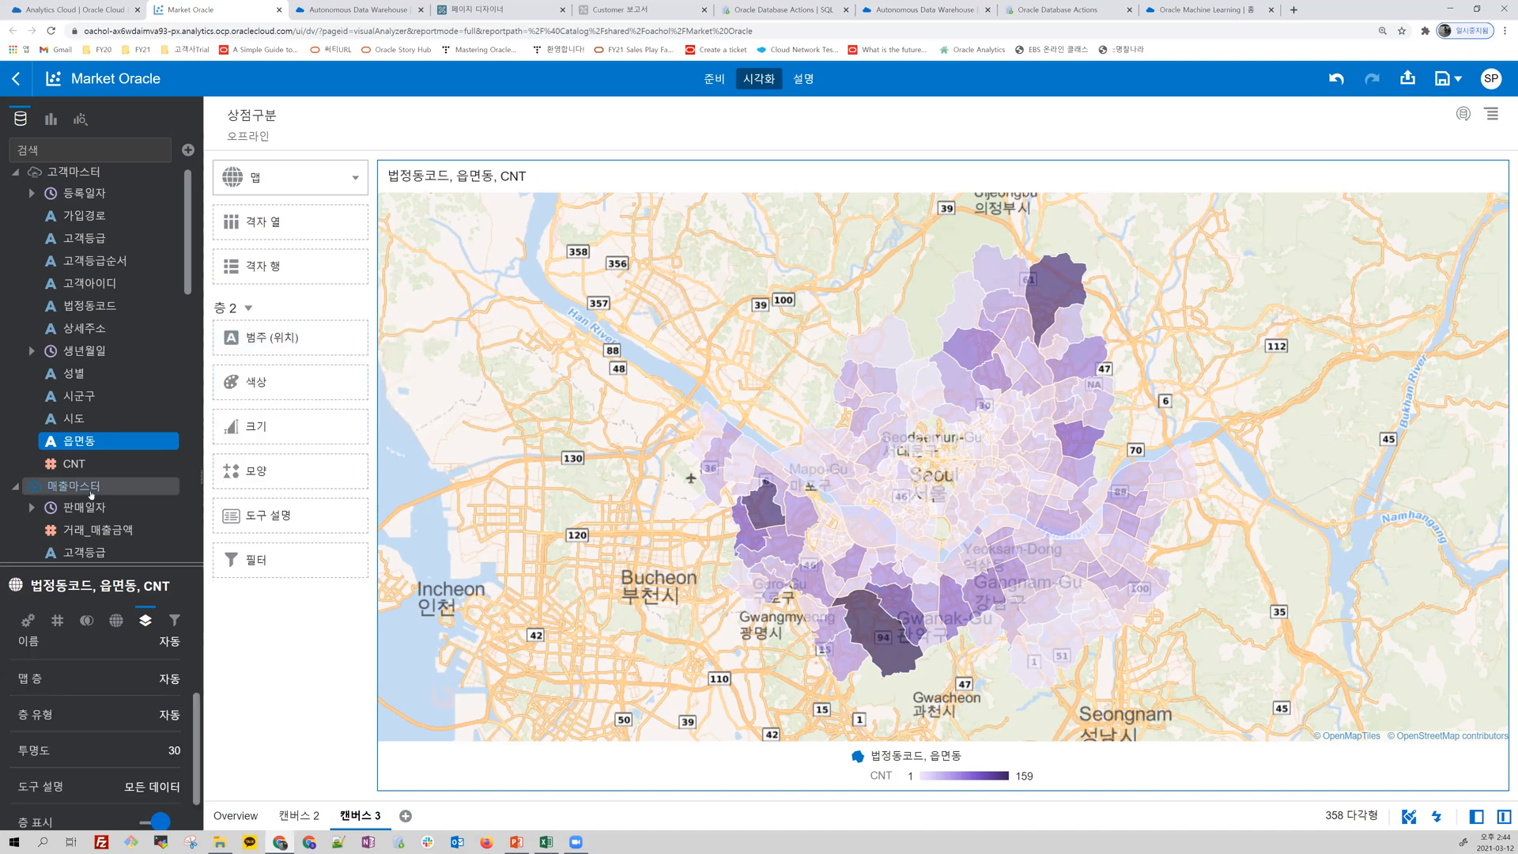
Step: Expand 상점정보마스터 among the data elements and locate its 지점_경도 and 지점_위도 fields
scroll(103, 483, "down", 3)
left_click(120, 294)
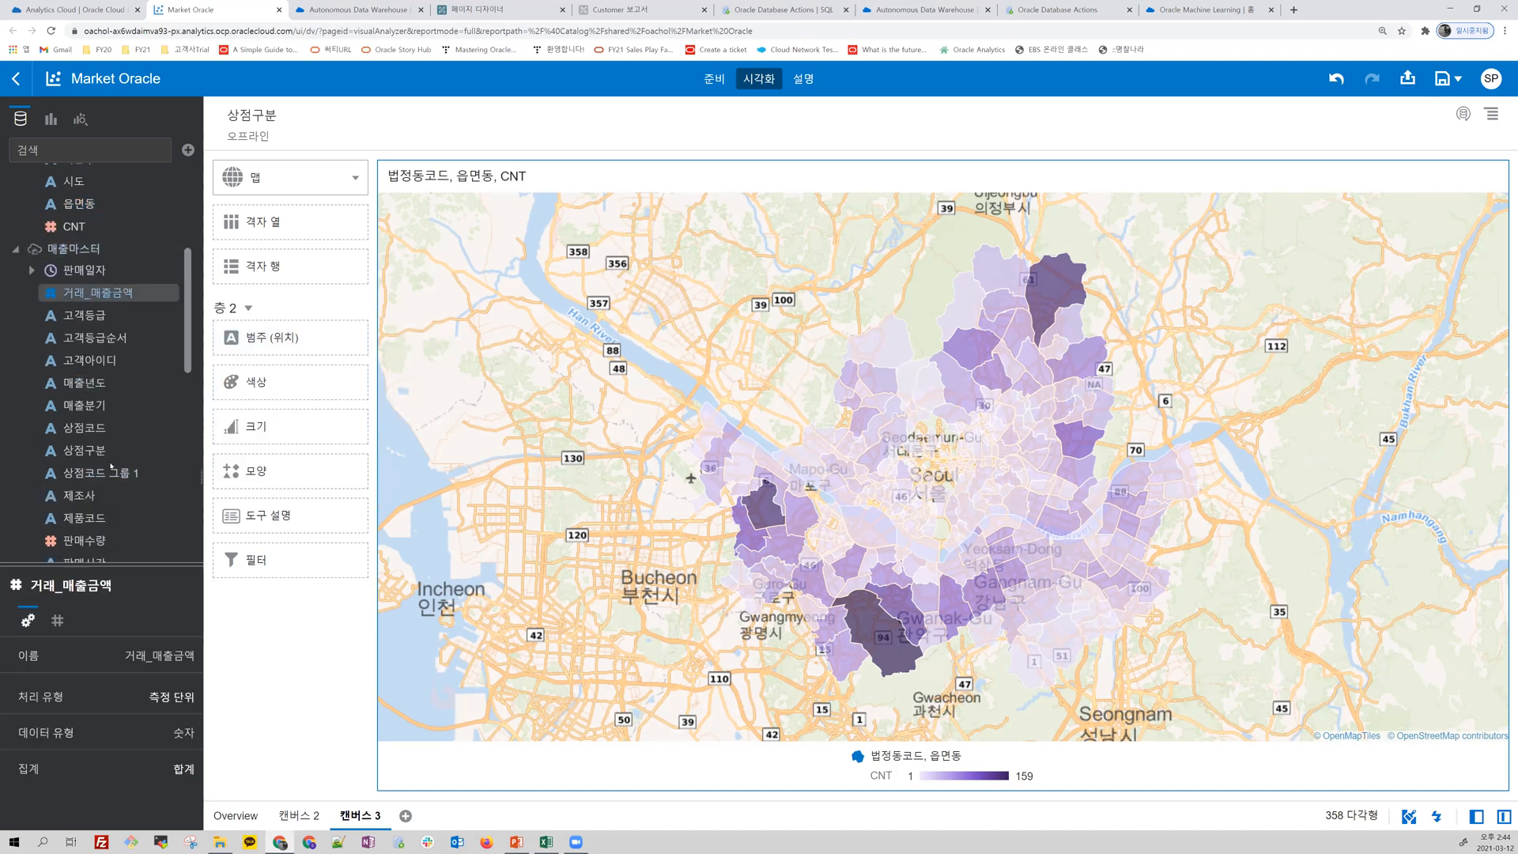
scroll(110, 472, "down", 3)
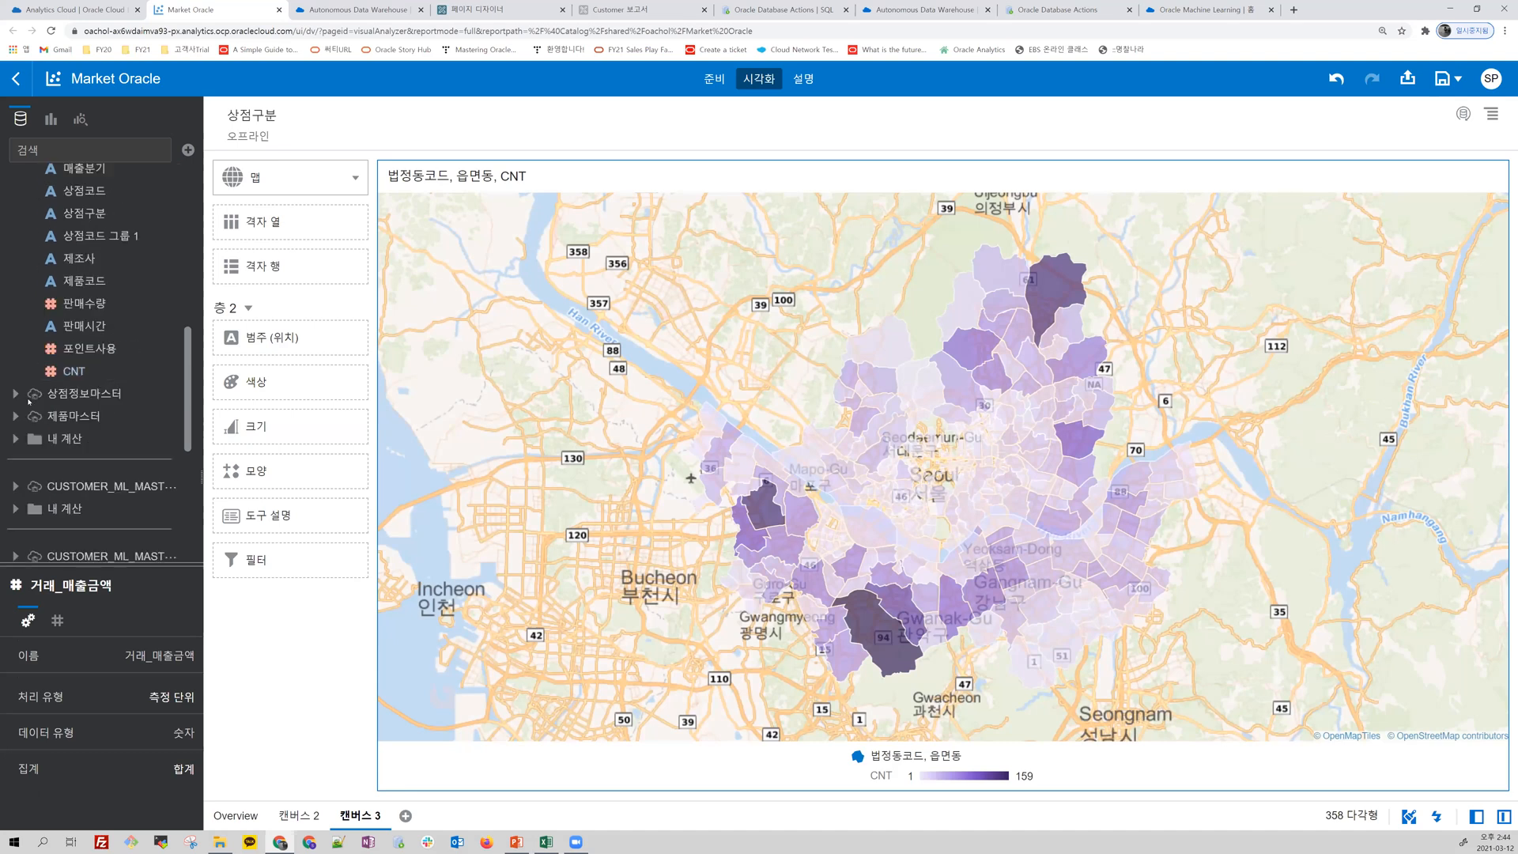
scroll(79, 442, "up", 2)
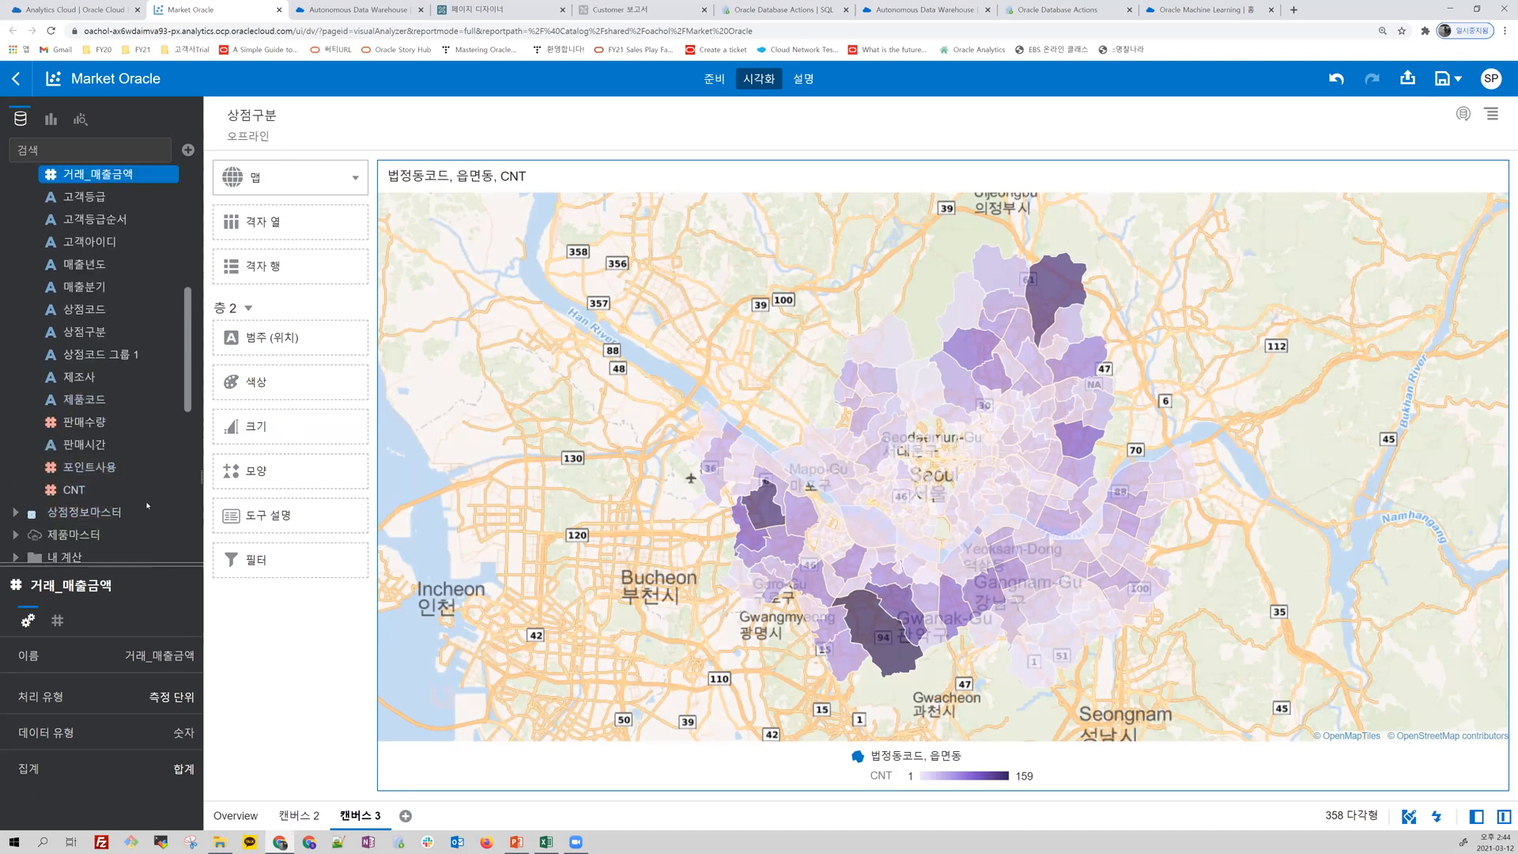
left_click(16, 514)
scroll(126, 506, "down", 3)
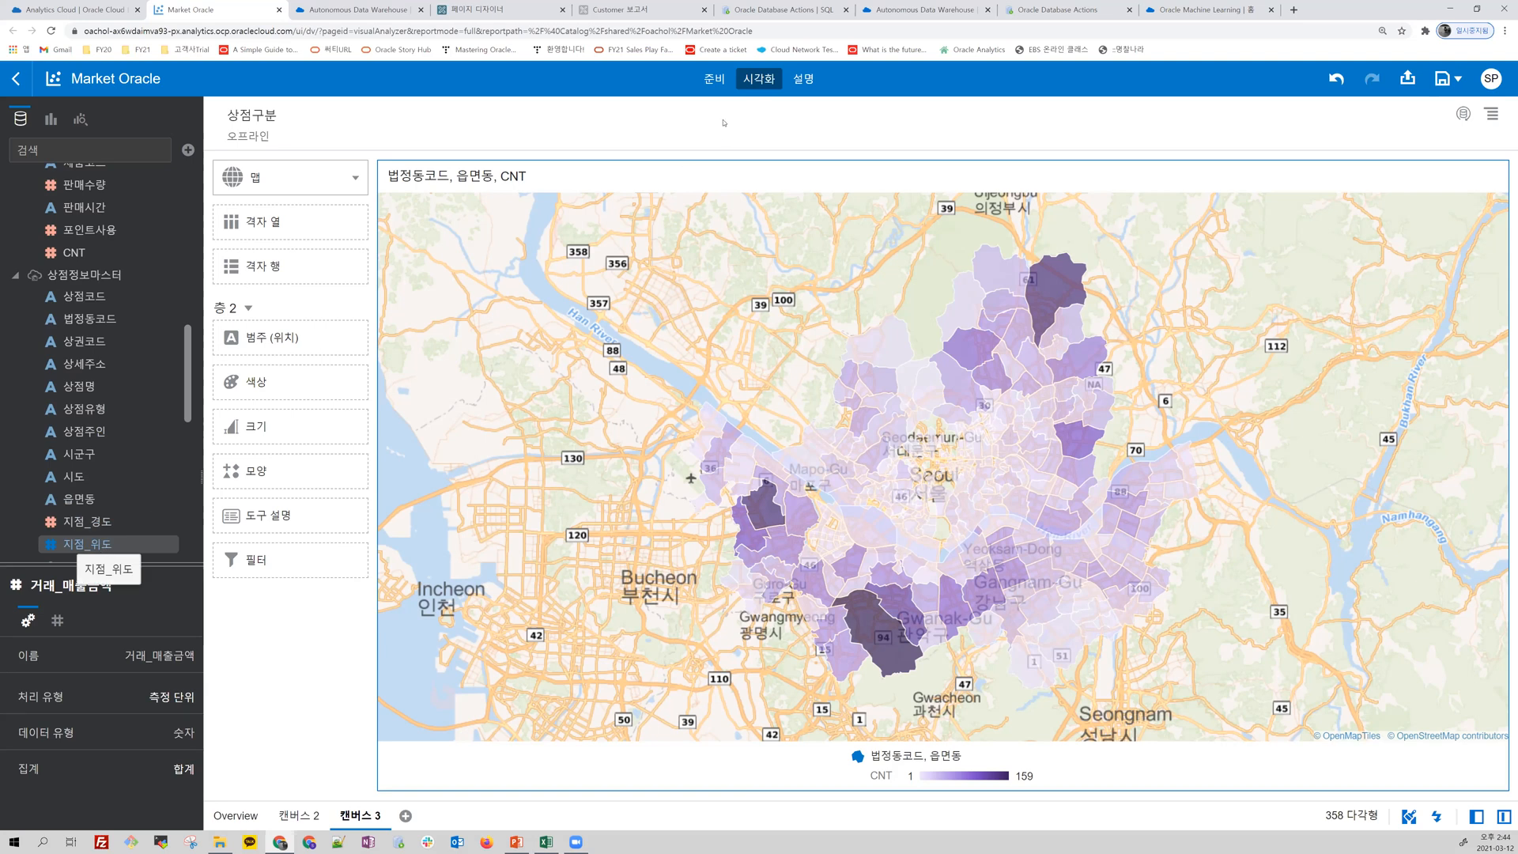
Step: In the data preparation of 상점정보마스터, set the treatment type of the 지점_경도 column to 속성
left_click(714, 79)
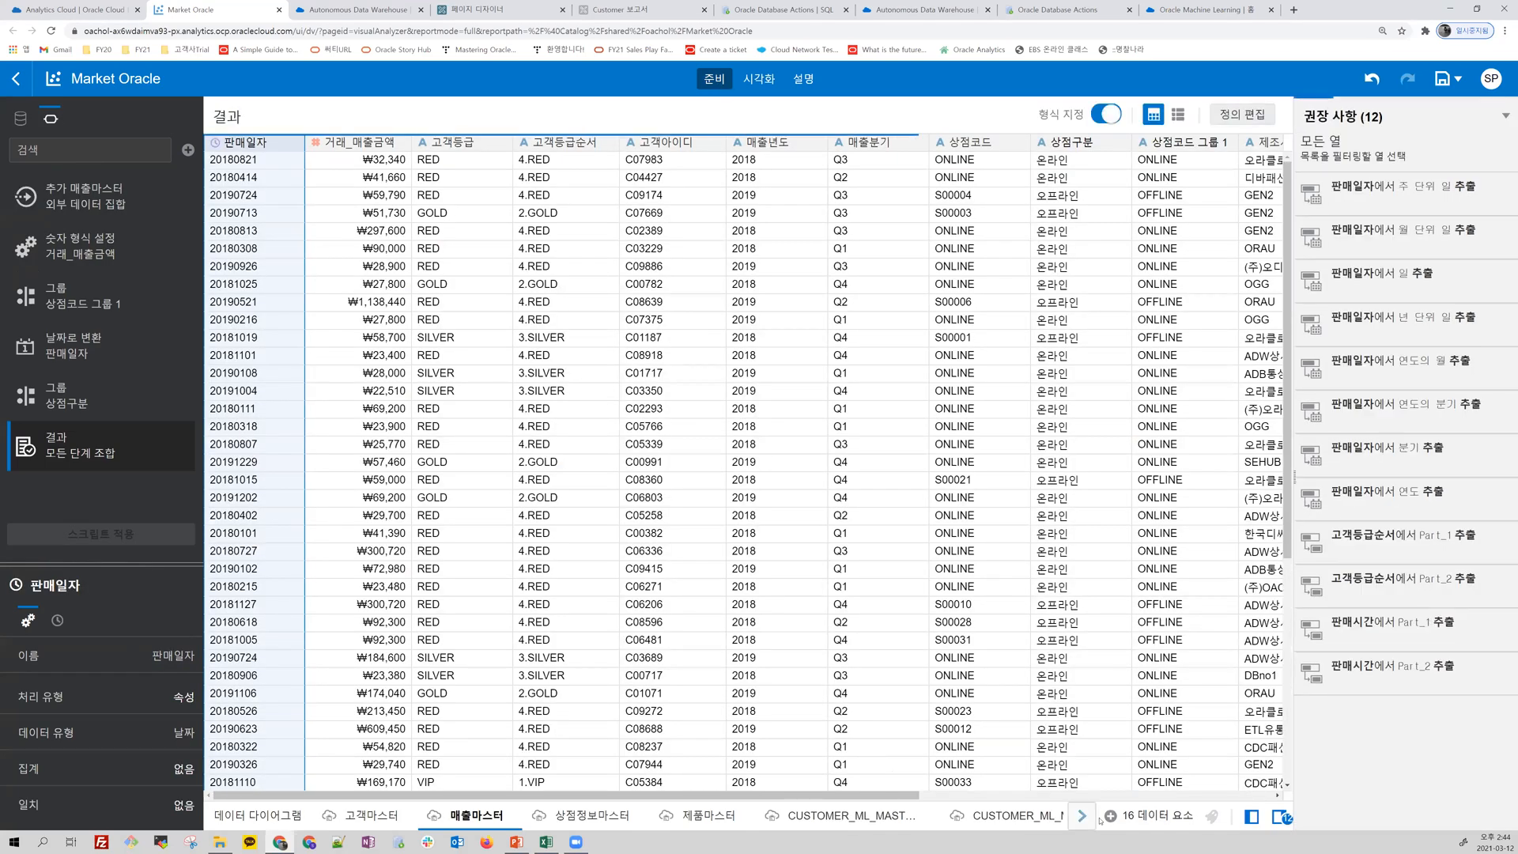
left_click(594, 817)
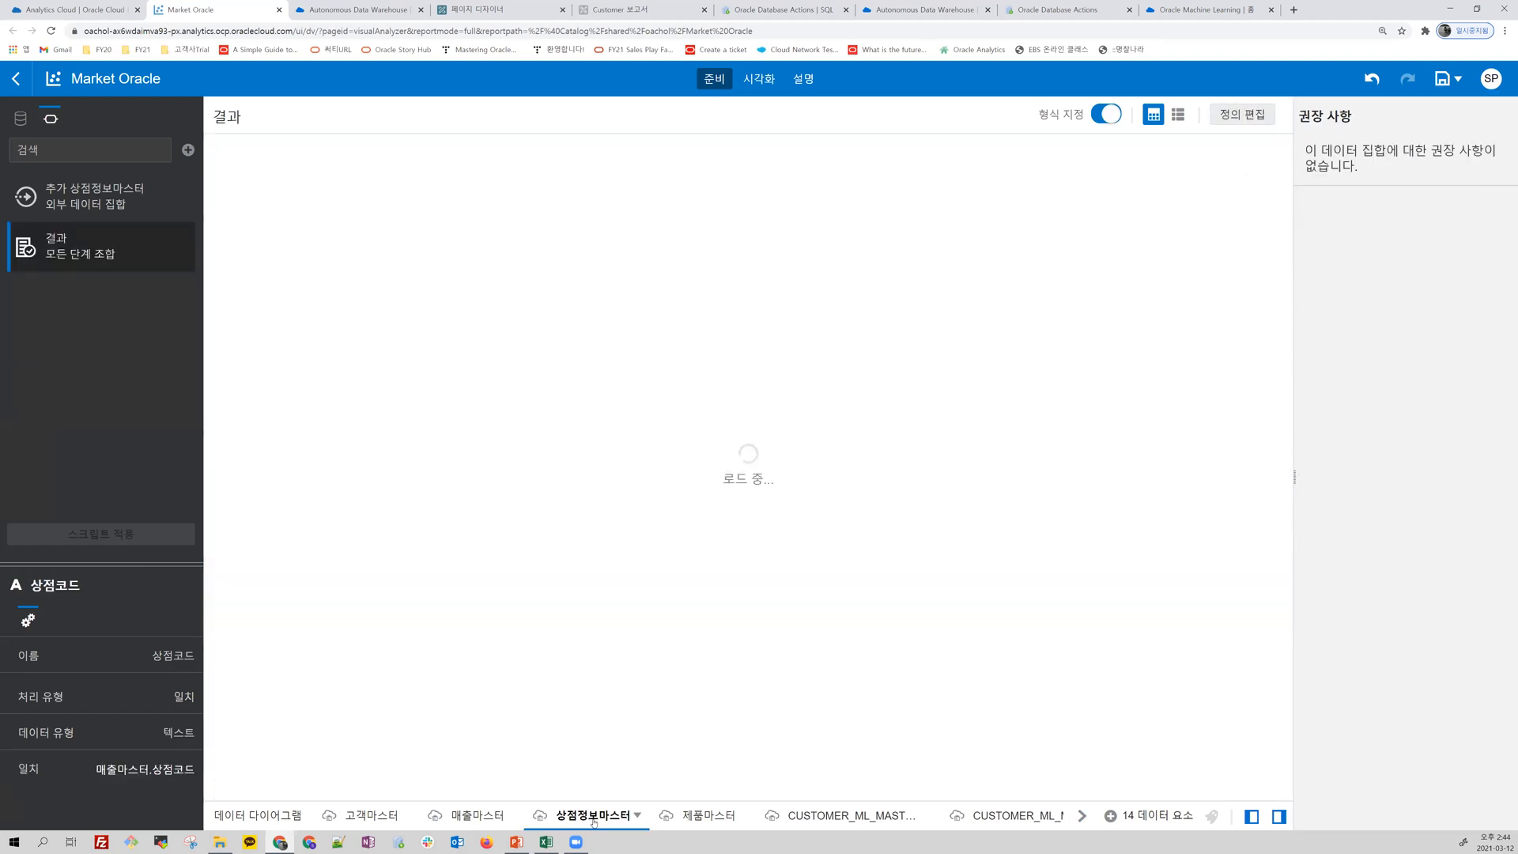
left_click_drag(1044, 796, 1279, 796)
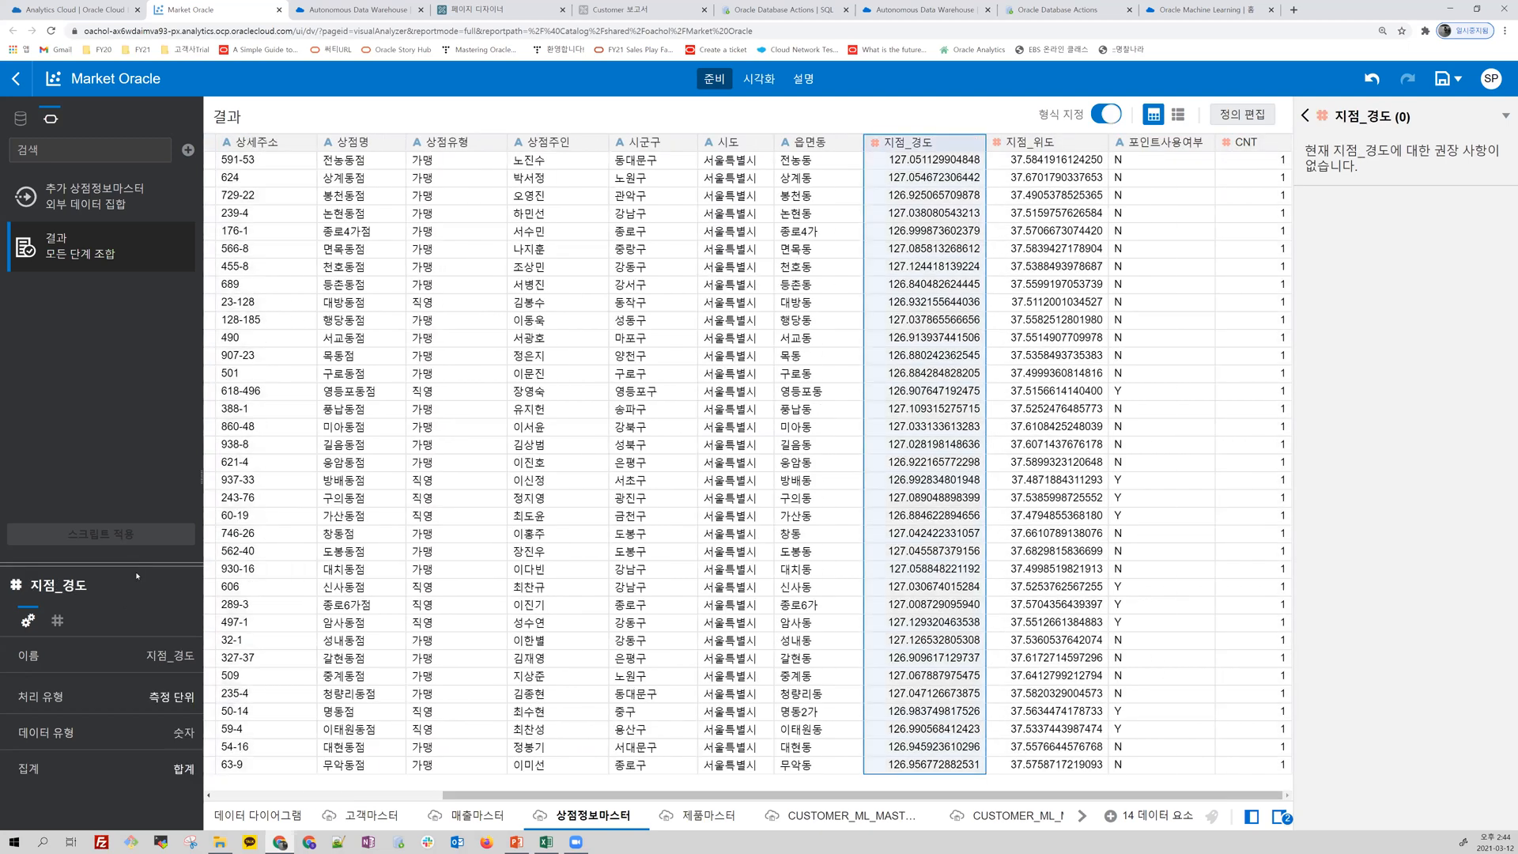
scroll(142, 531, "down", 2)
left_click(171, 635)
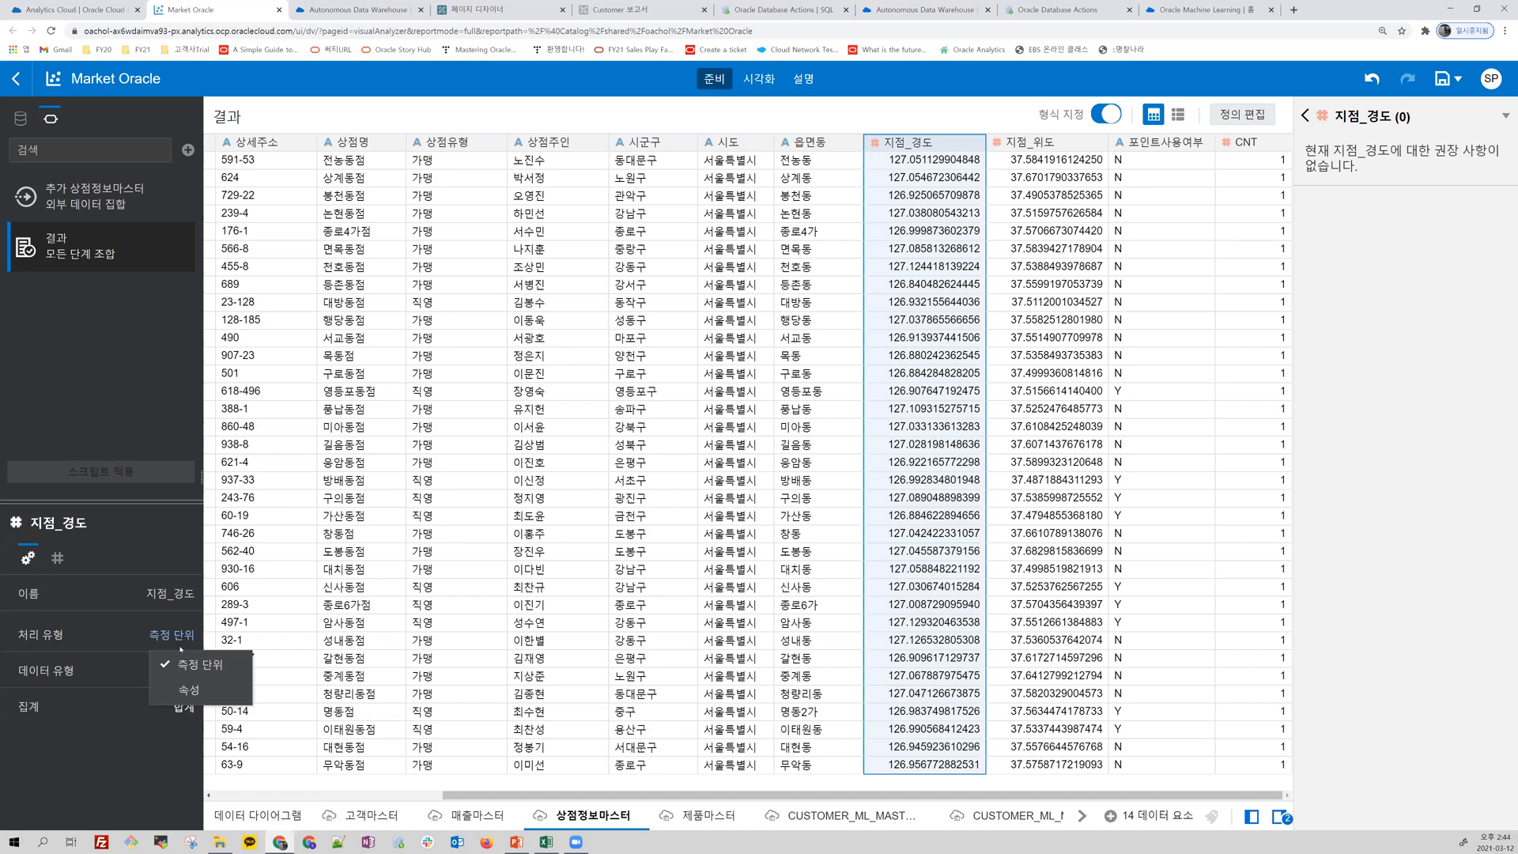
left_click(182, 691)
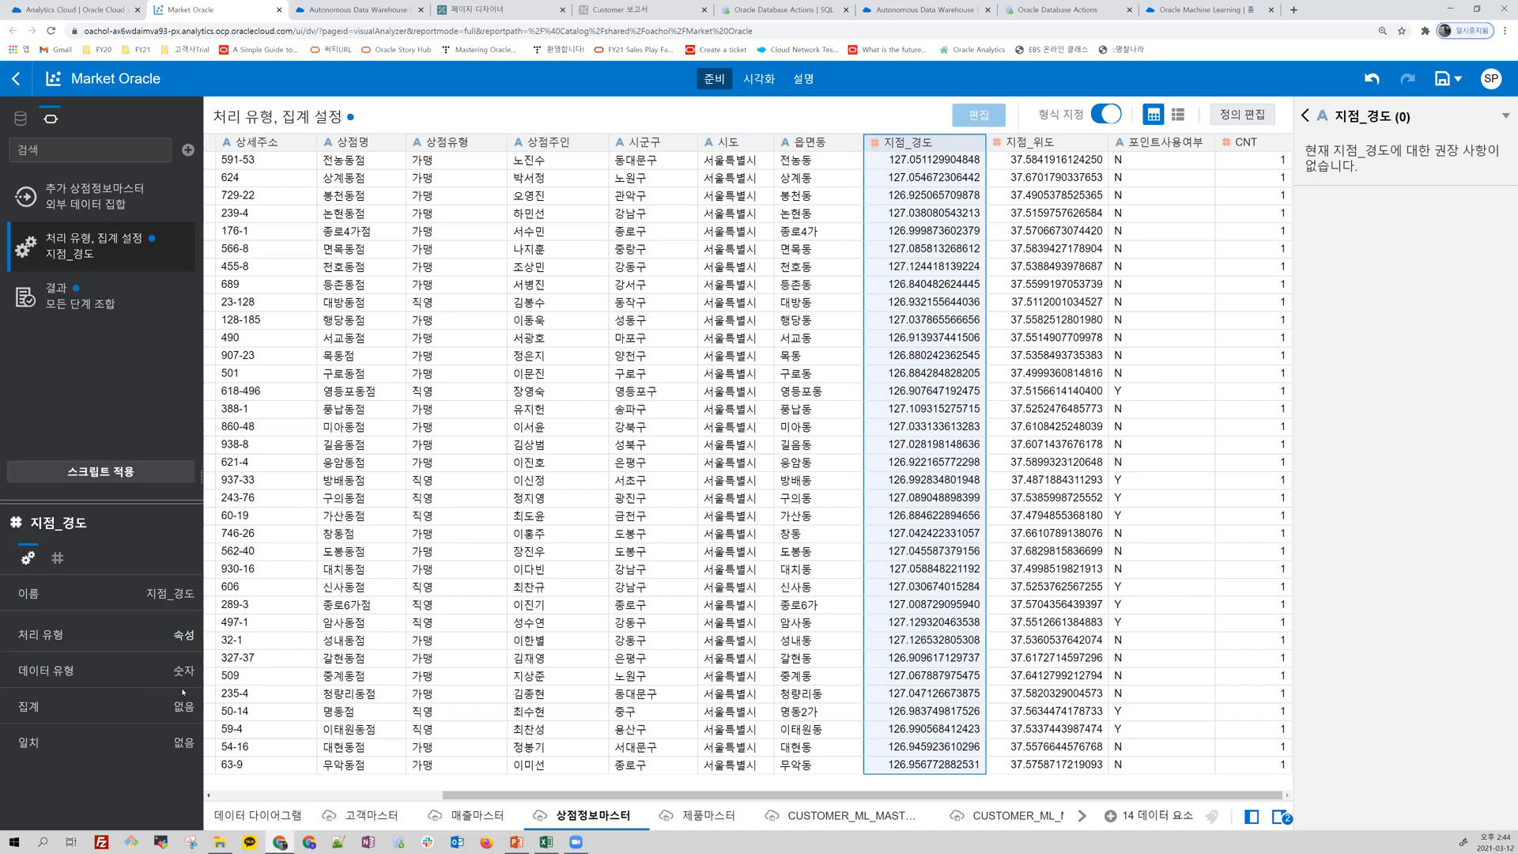
Step: Set the treatment type of the 지점_위도 column to 속성 and apply the script
left_click(1059, 145)
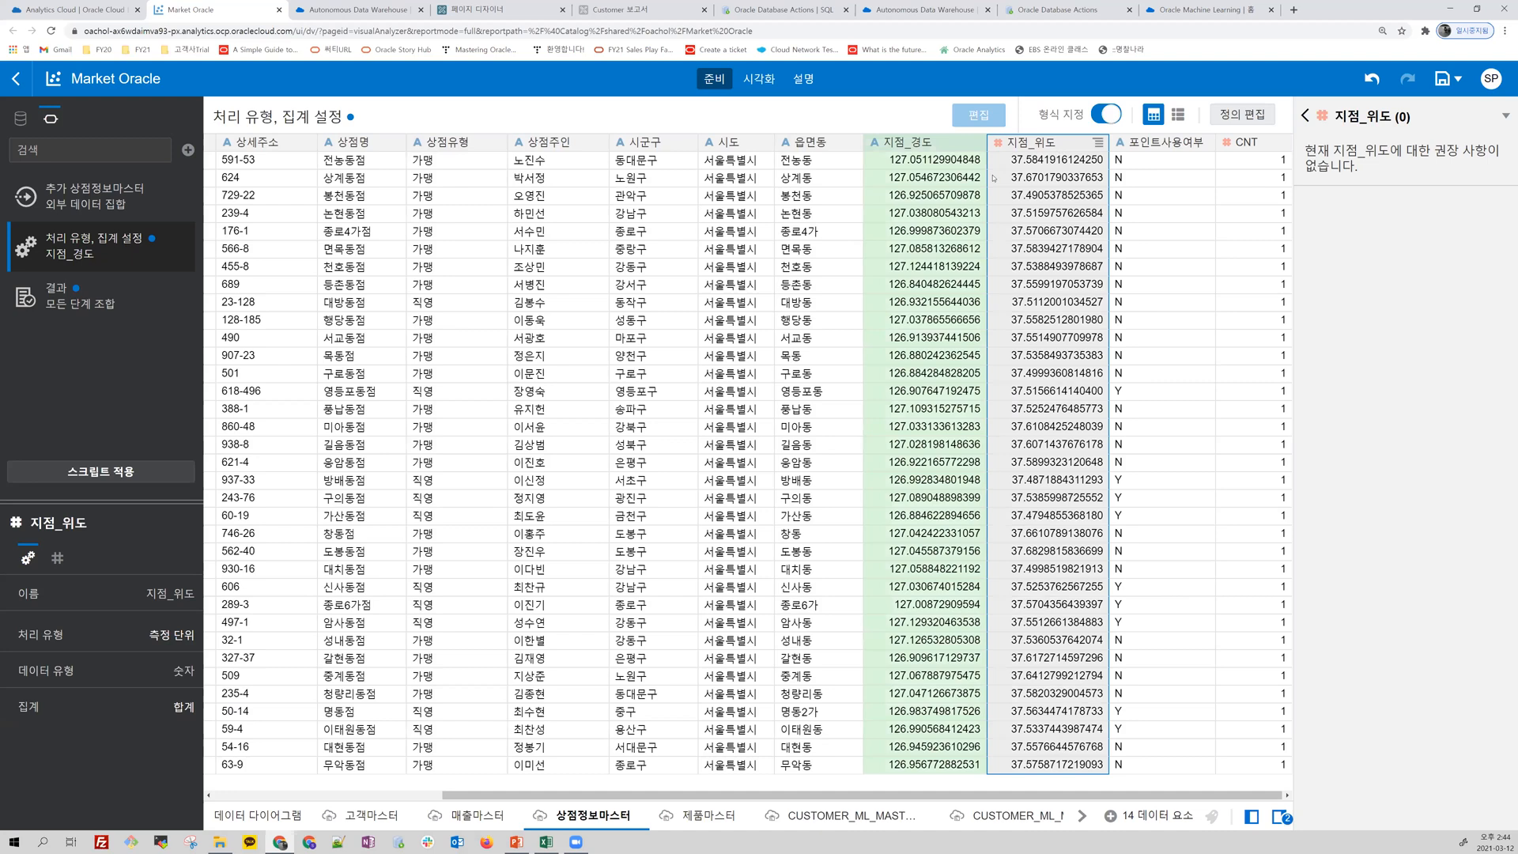
left_click(166, 634)
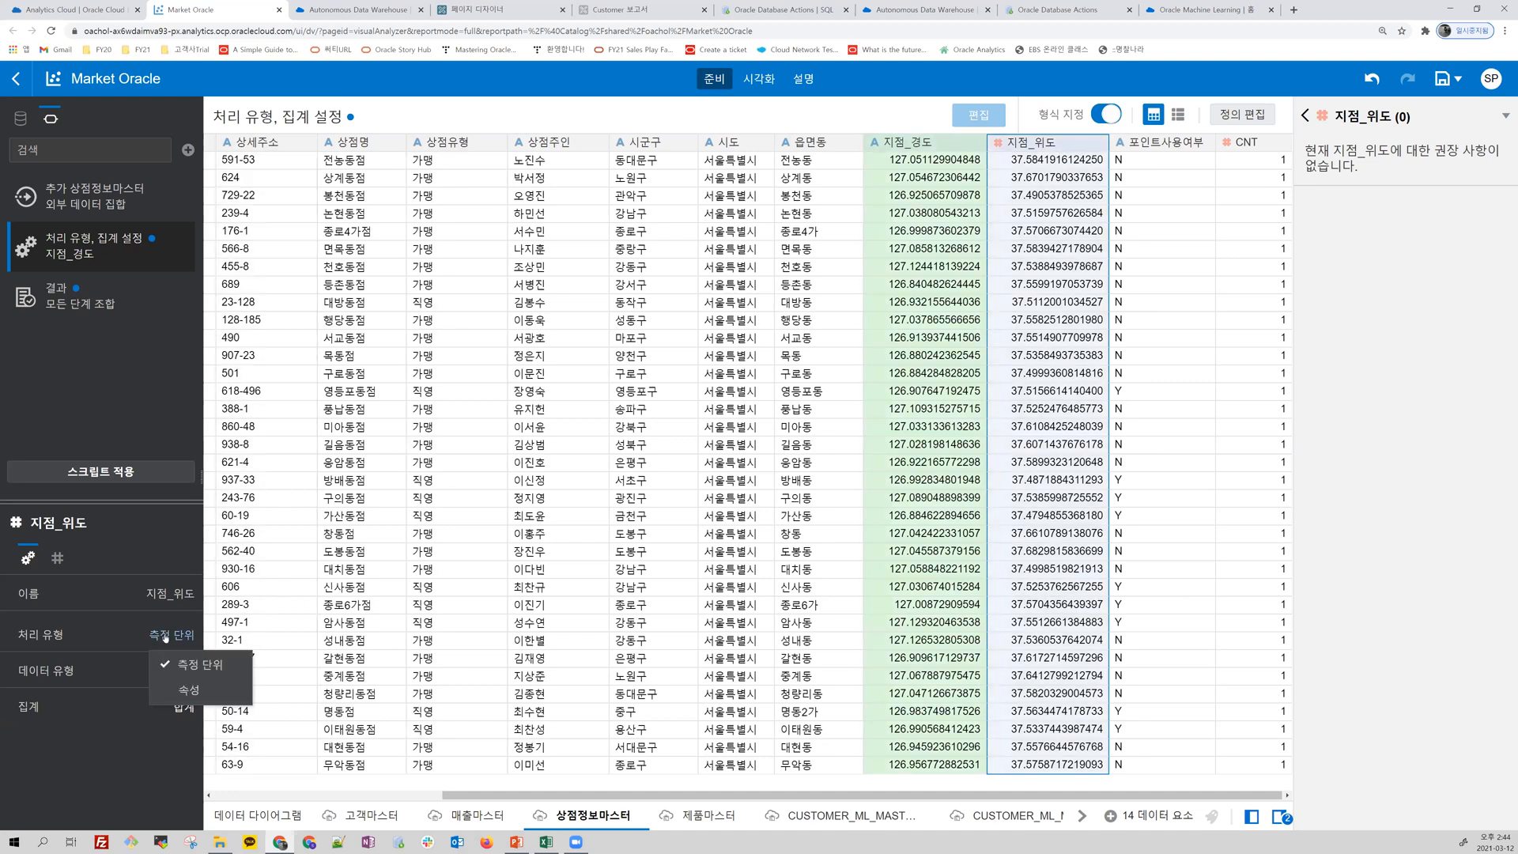
left_click(190, 695)
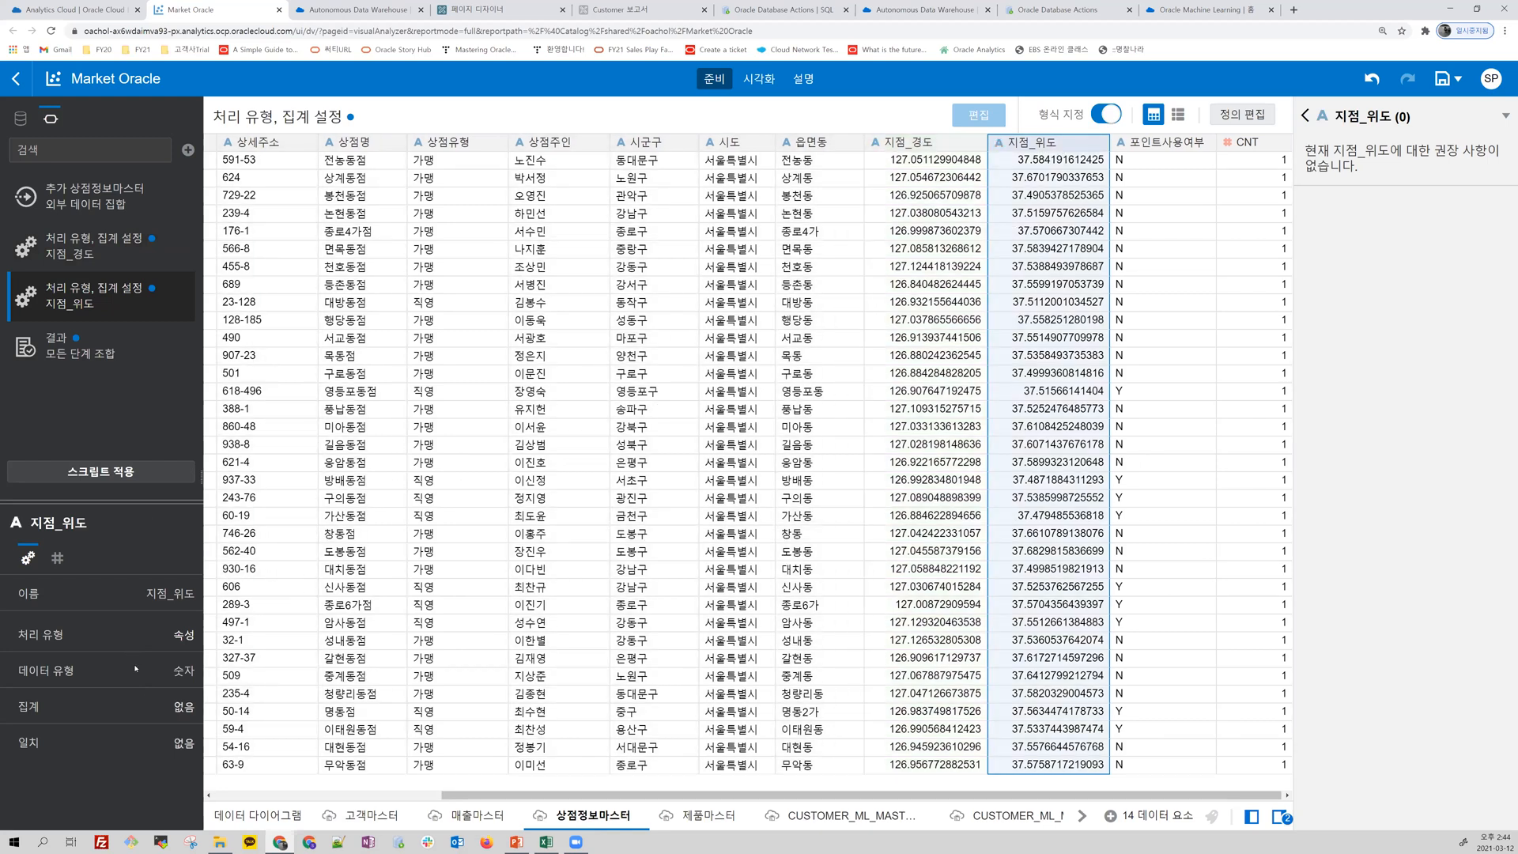
left_click(183, 637)
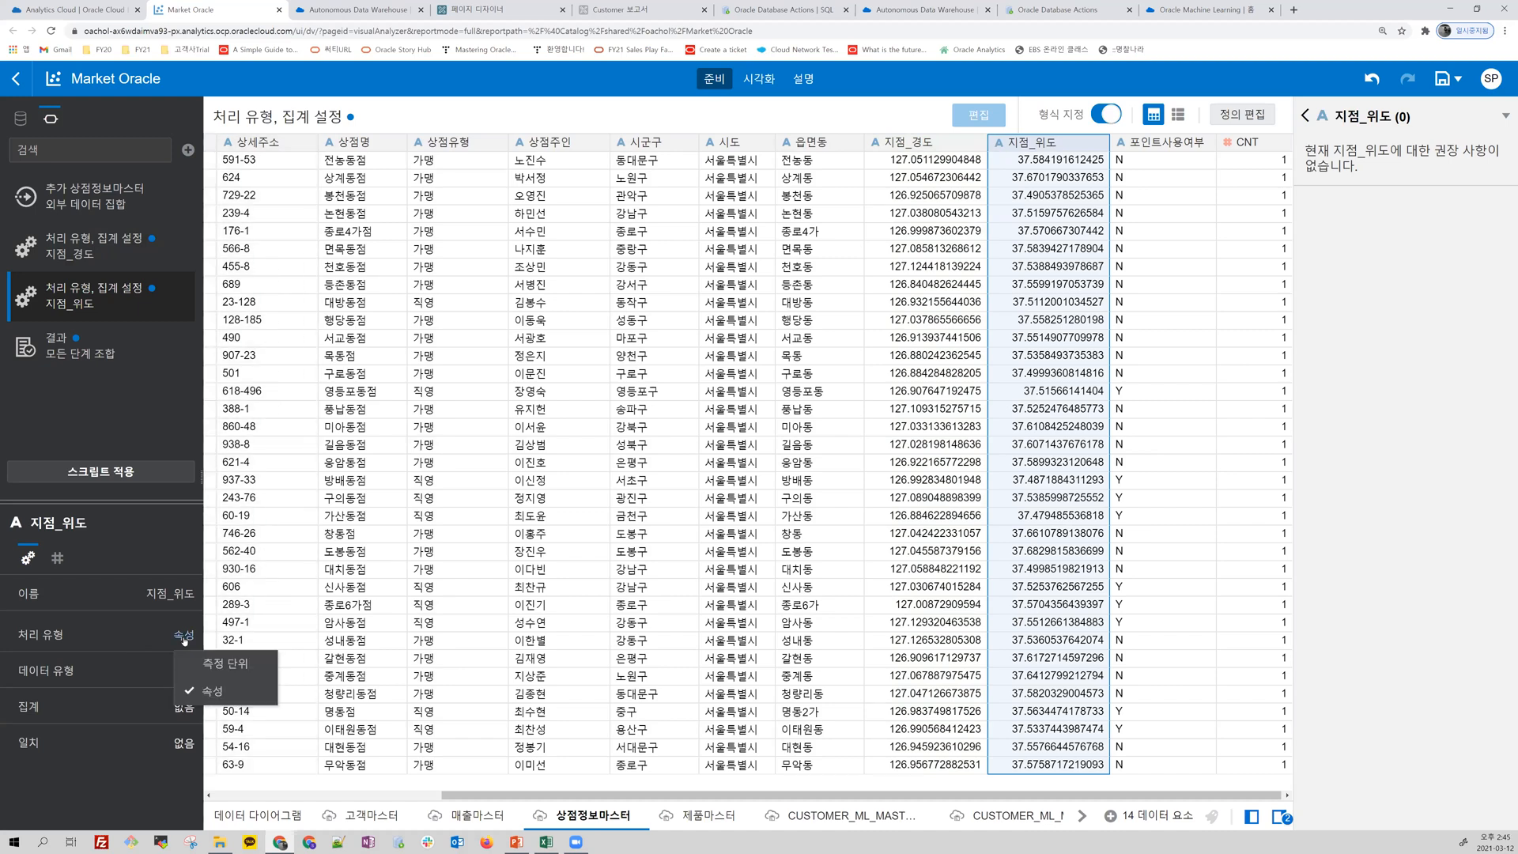
left_click(211, 693)
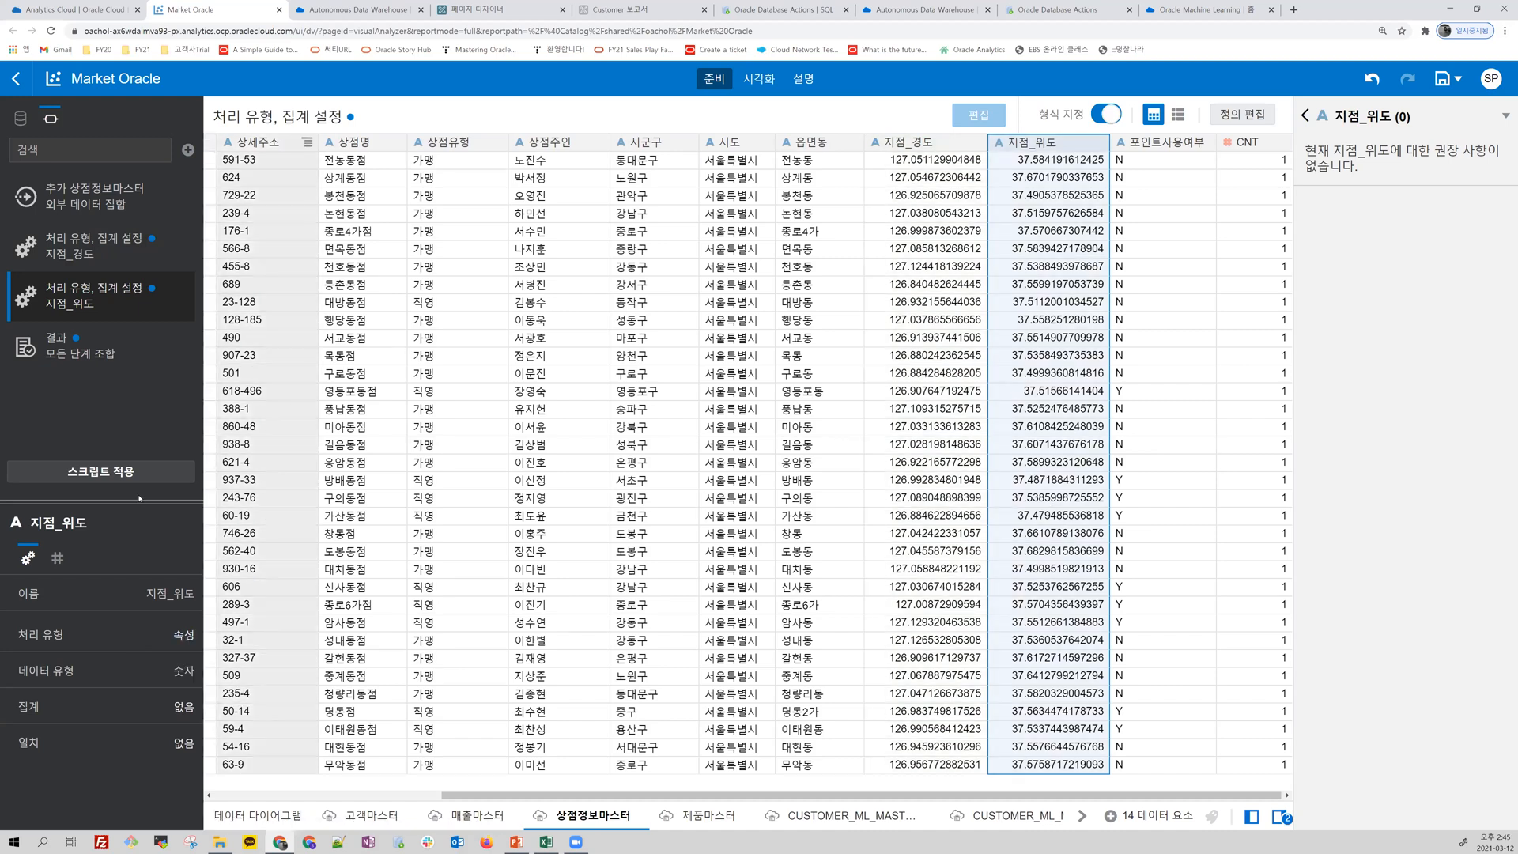
left_click(134, 473)
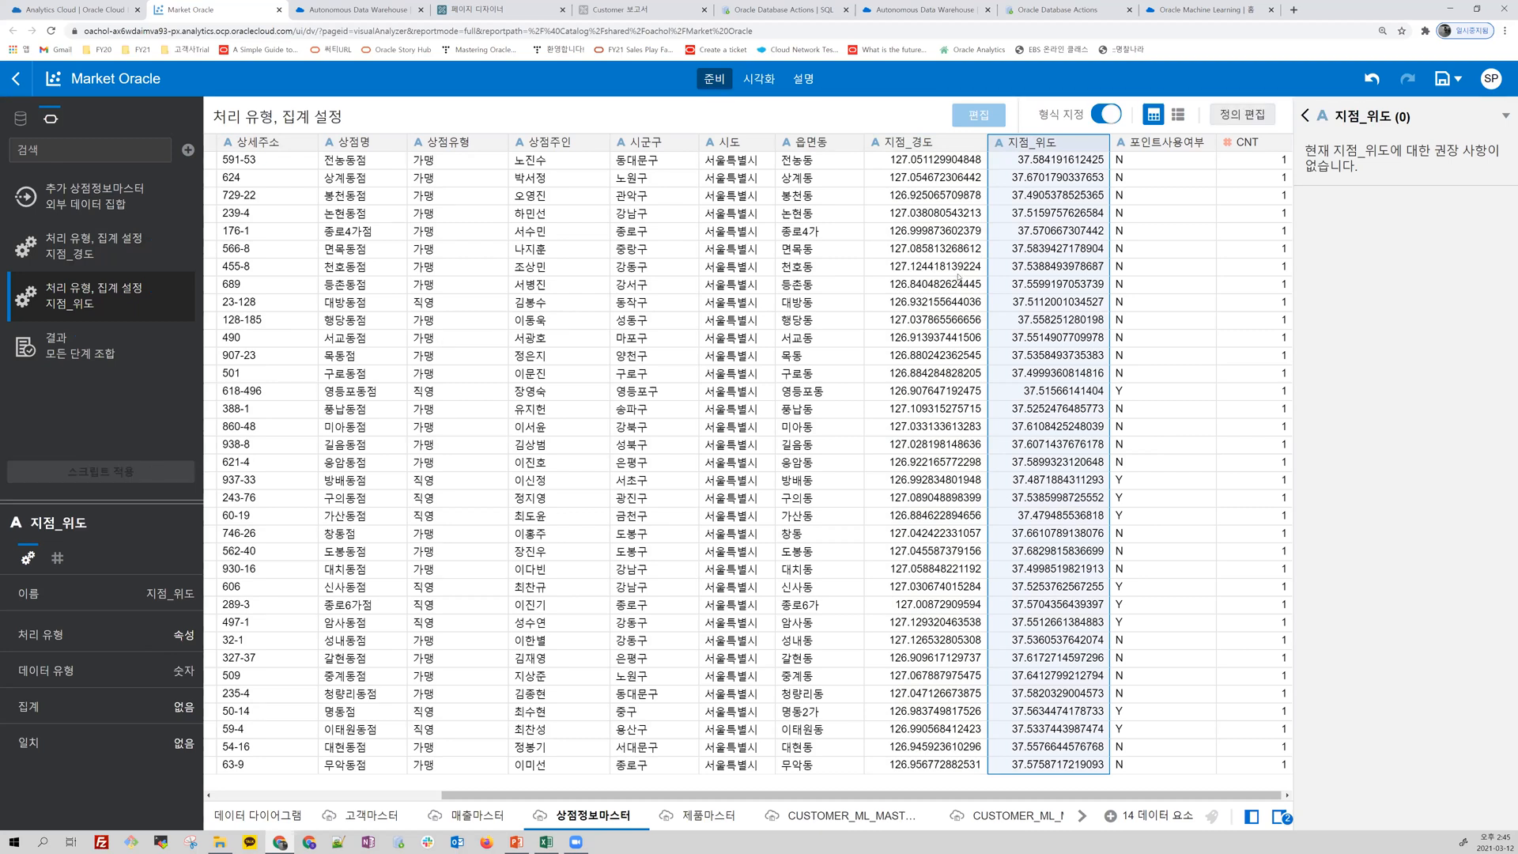
Step: Return to the visualization canvas and add 지점_위도 and 지점_경도 from 상점정보마스터 to the second map layer's location category
left_click(746, 81)
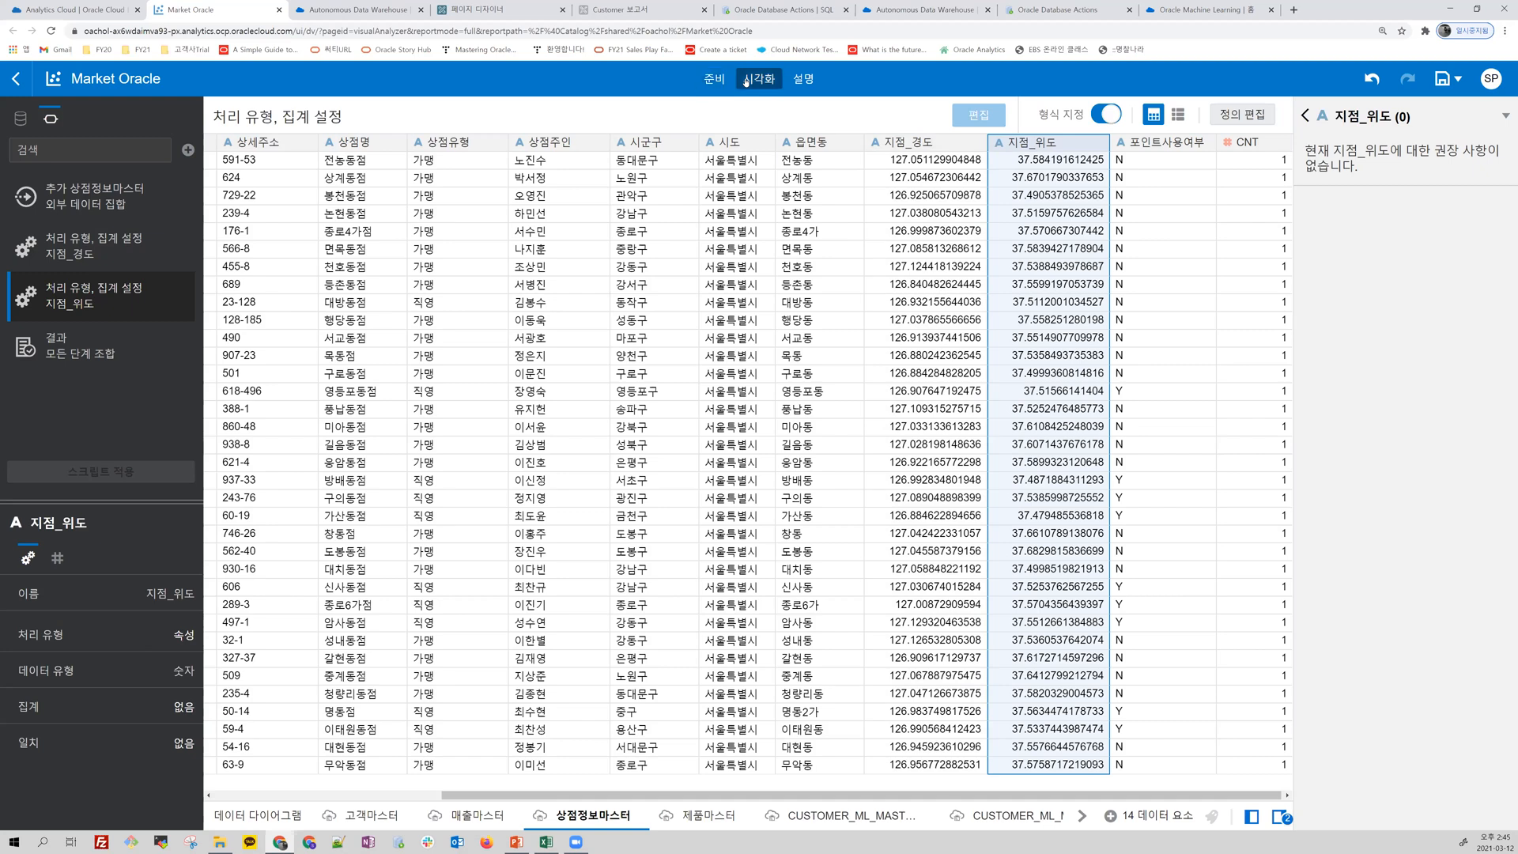
scroll(99, 372, "down", 8)
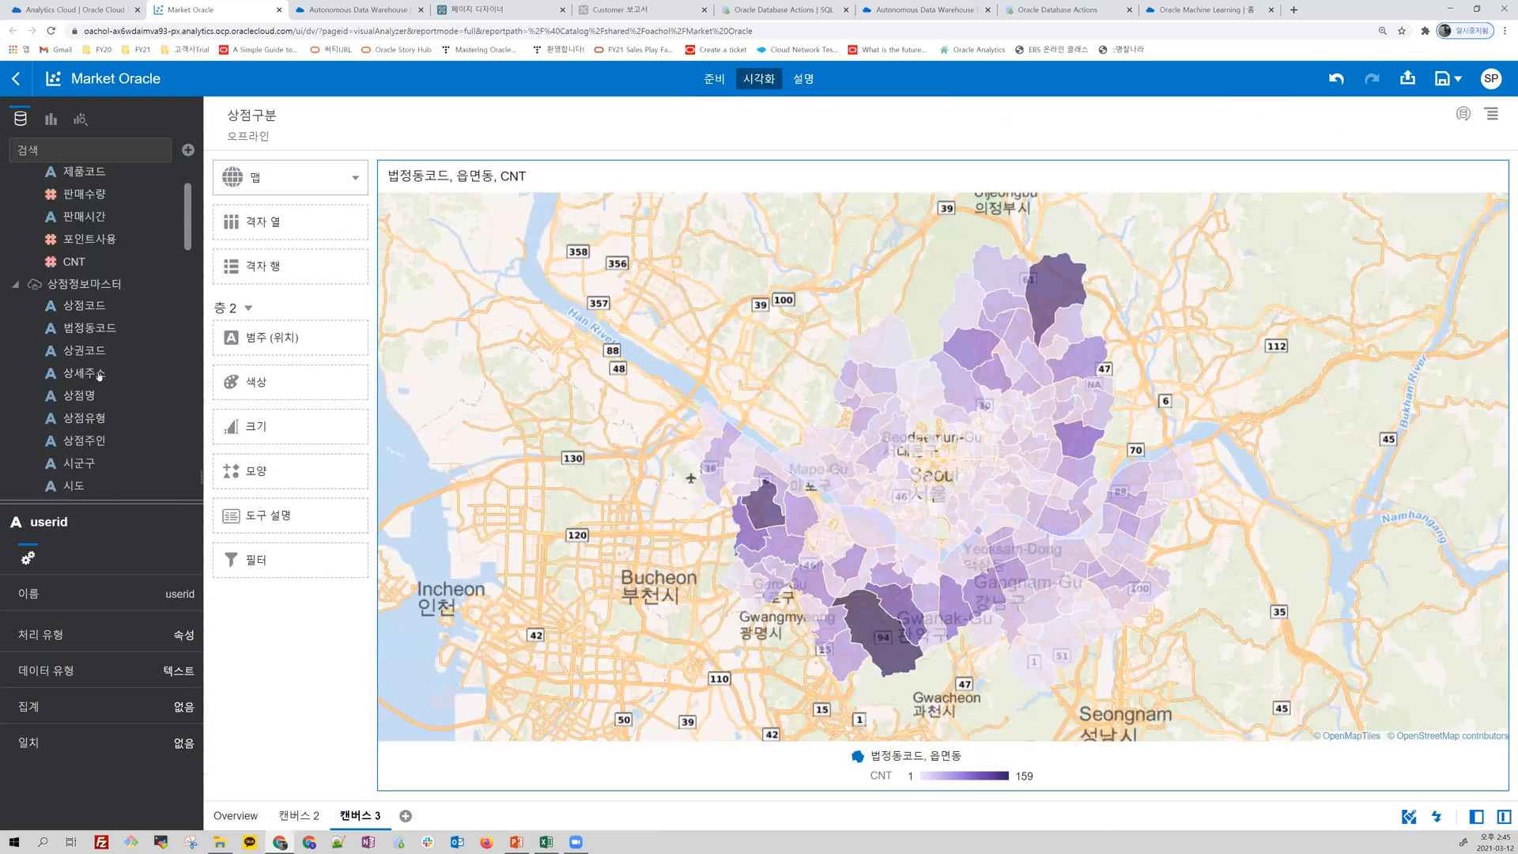
scroll(98, 376, "down", 3)
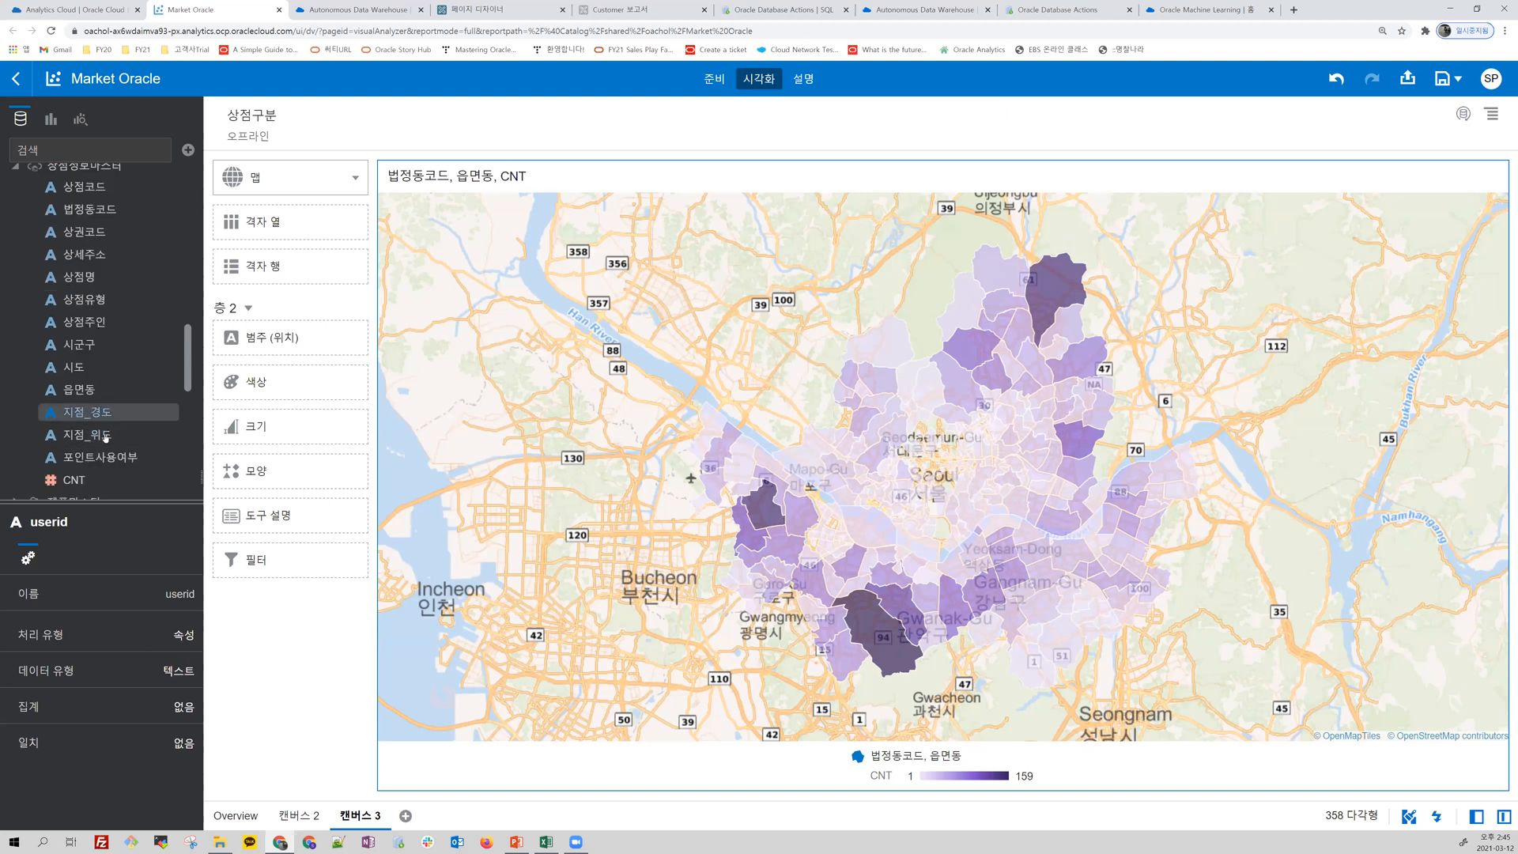
left_click(115, 435)
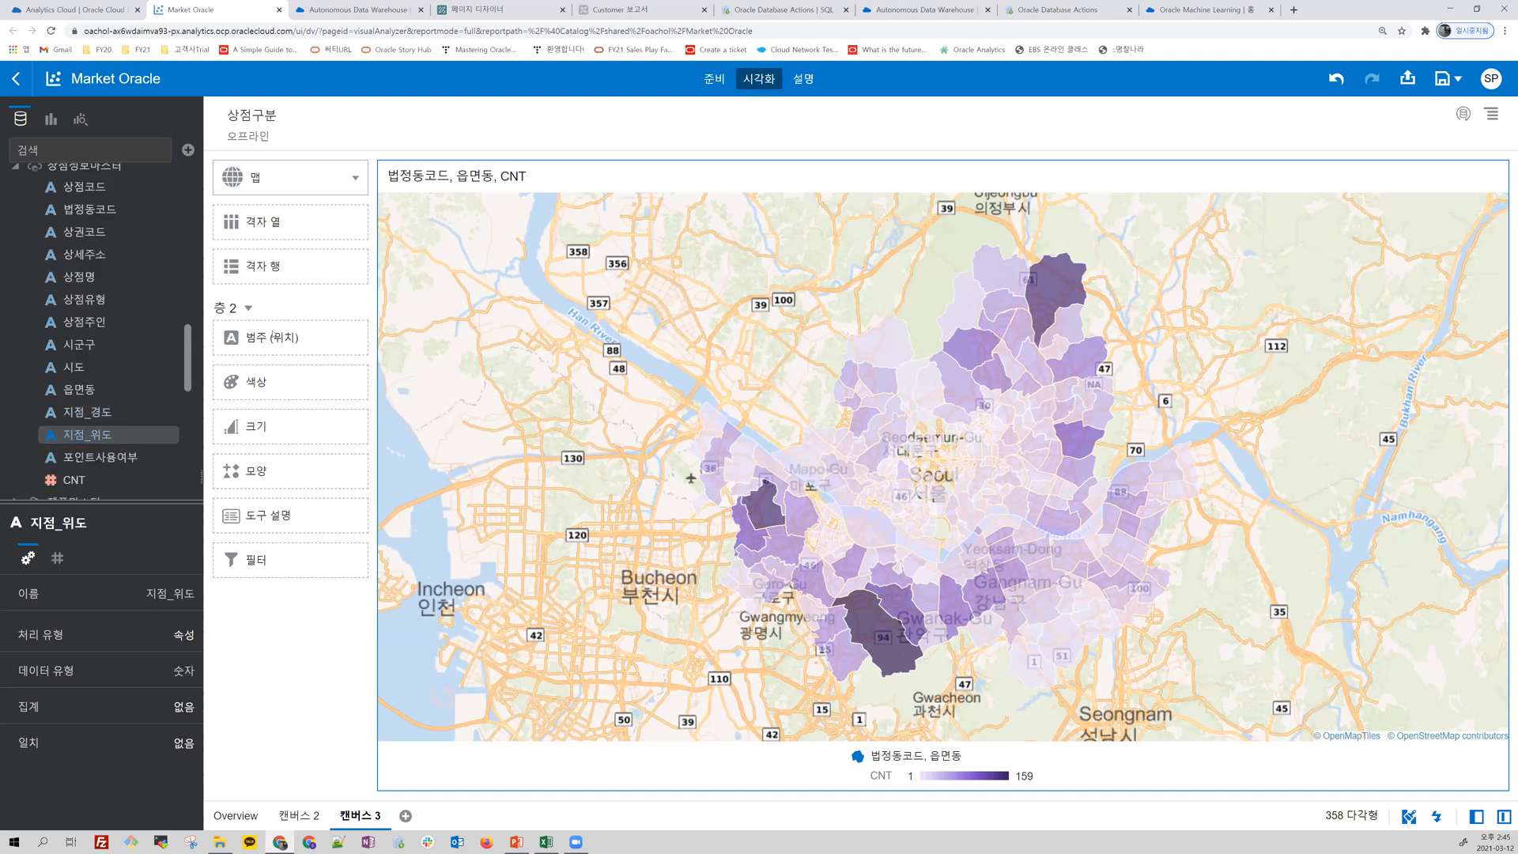
left_click_drag(87, 435, 290, 348)
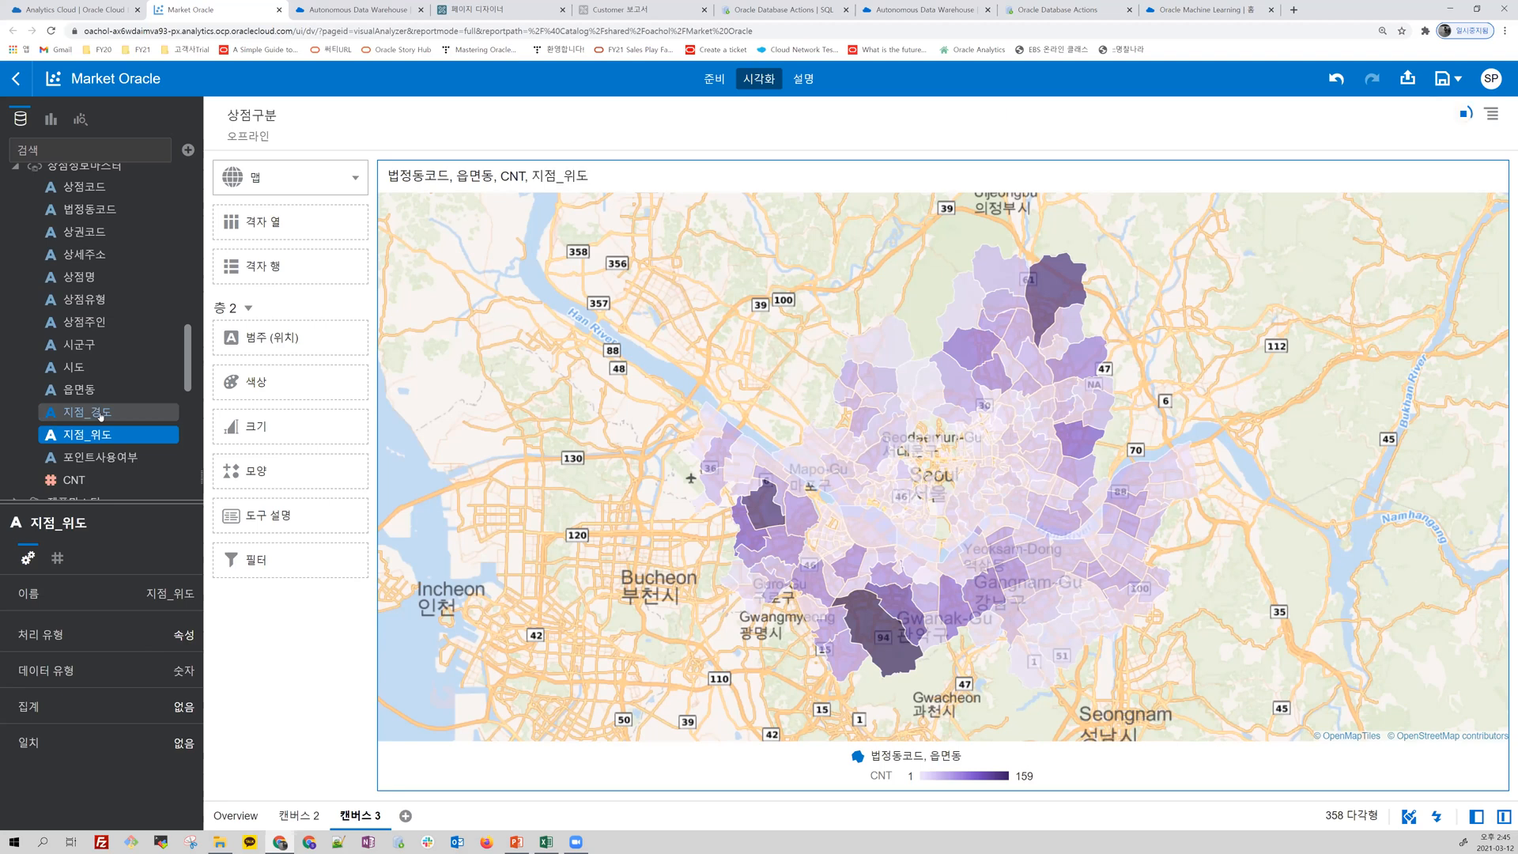
left_click_drag(91, 412, 262, 394)
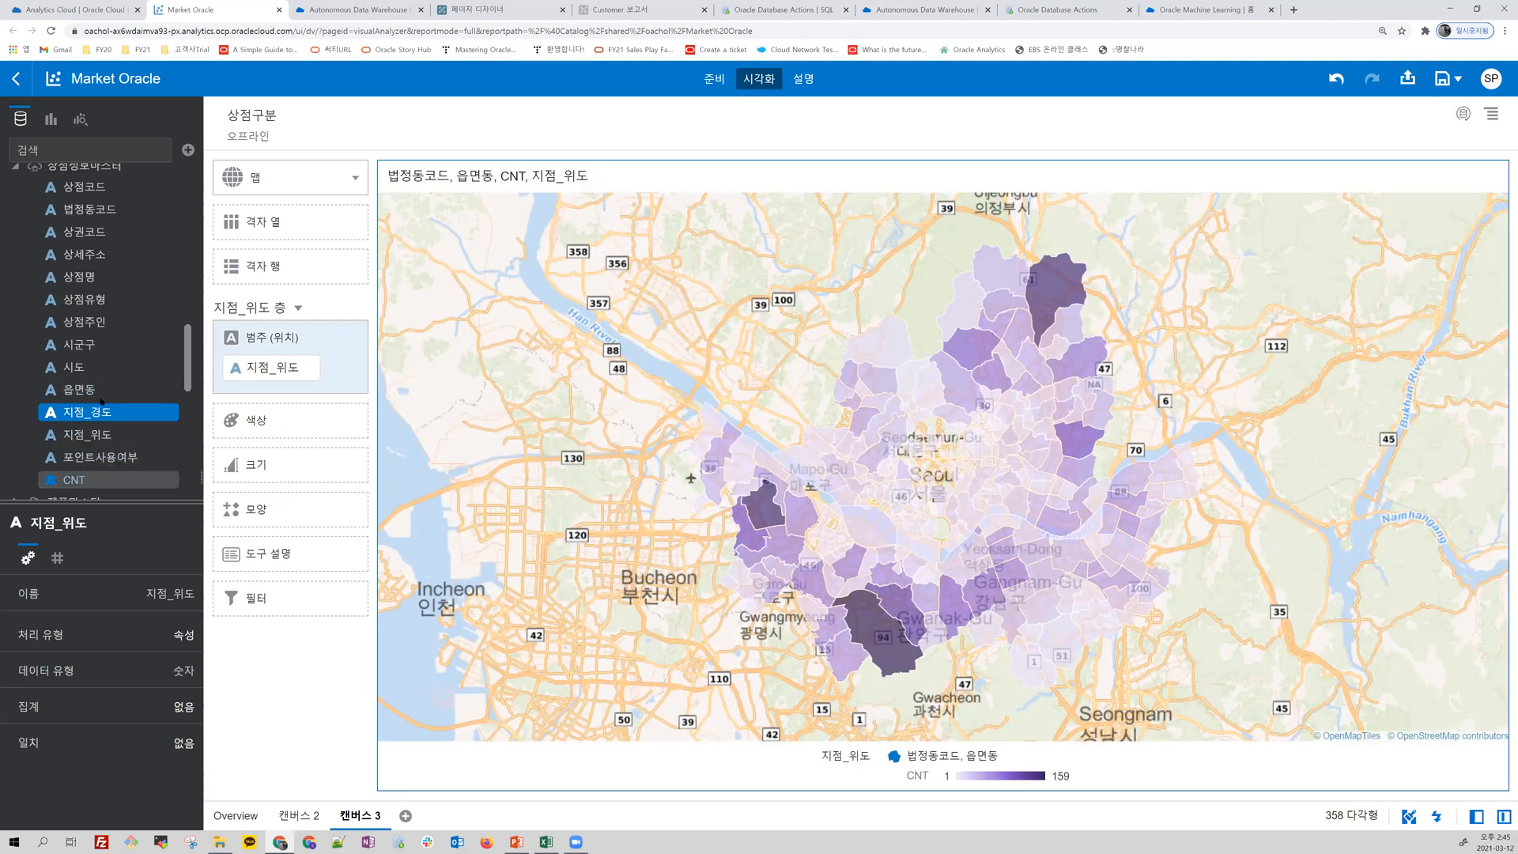
scroll(80, 308, "down", 2)
scroll(80, 309, "up", 1)
left_click_drag(96, 294, 242, 390)
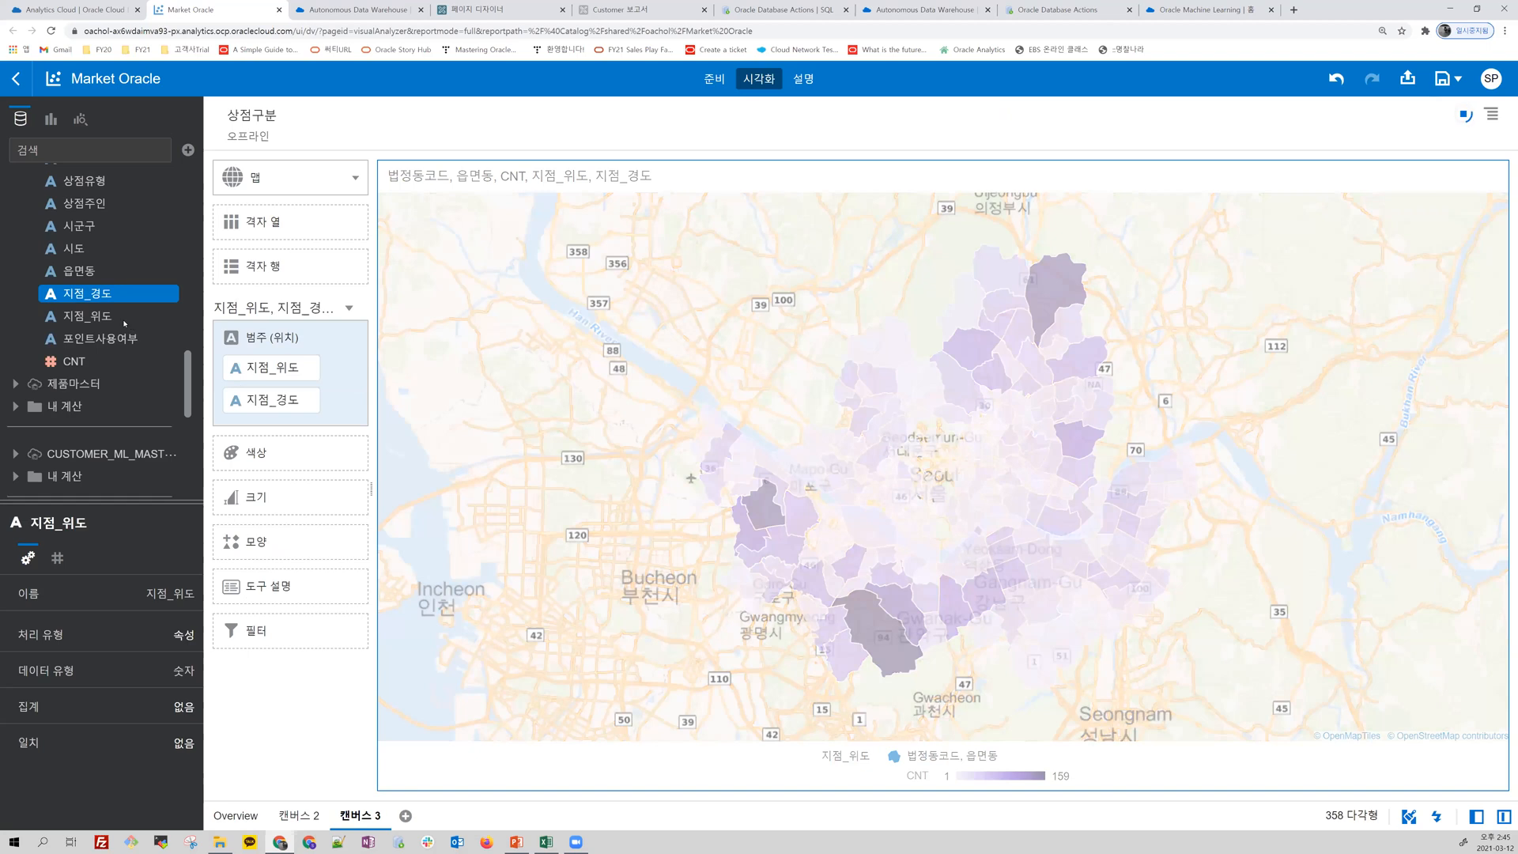
Step: Color the store points on the map by 거래_매출금액 from 매출마스터
scroll(124, 323, "up", 3)
scroll(100, 277, "down", 4)
left_click_drag(95, 301, 258, 466)
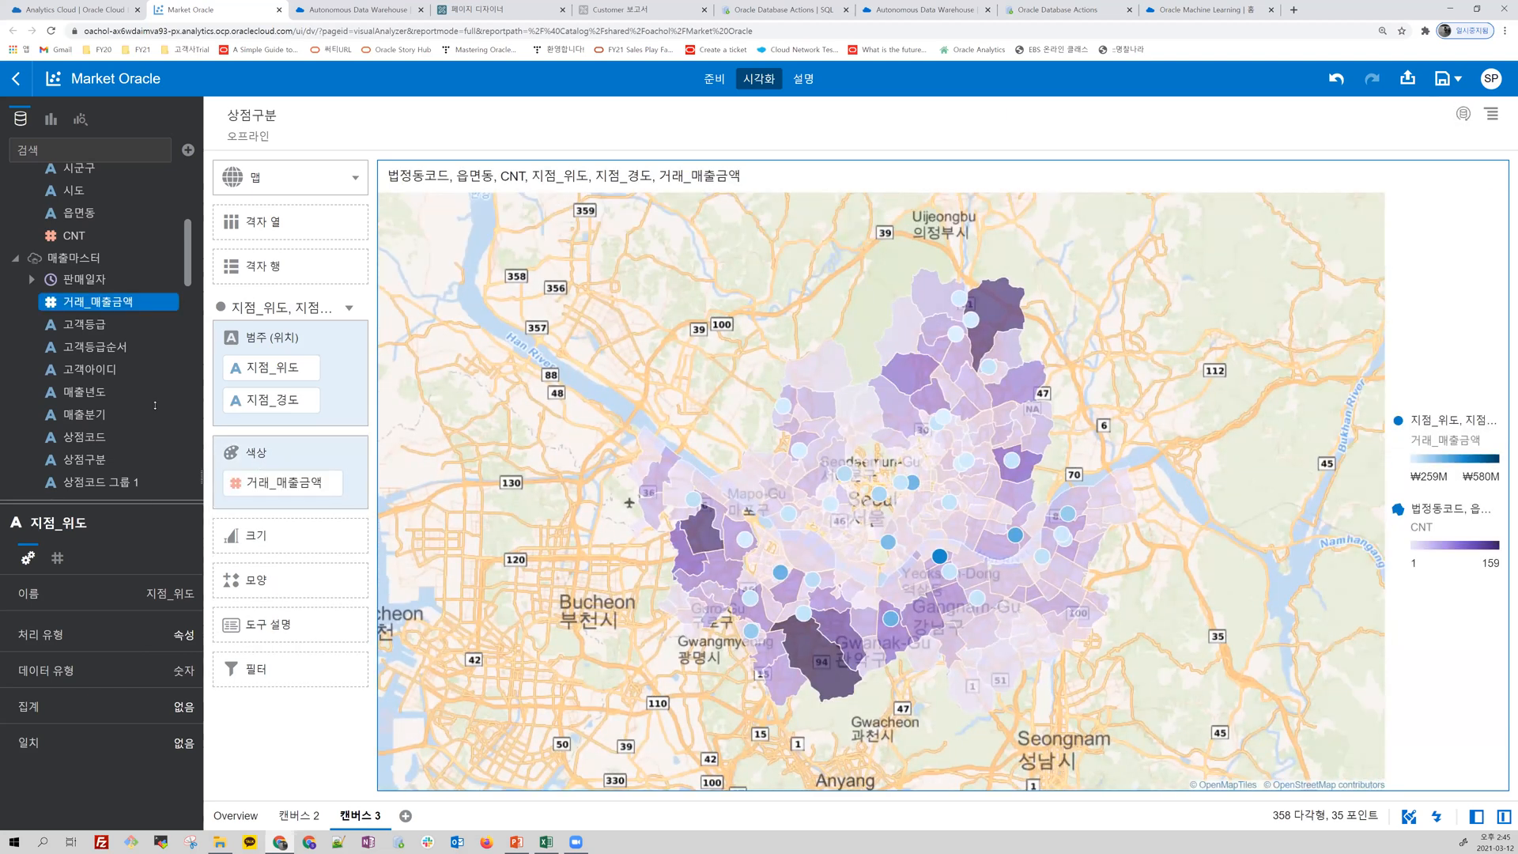
left_click_drag(155, 405, 150, 403)
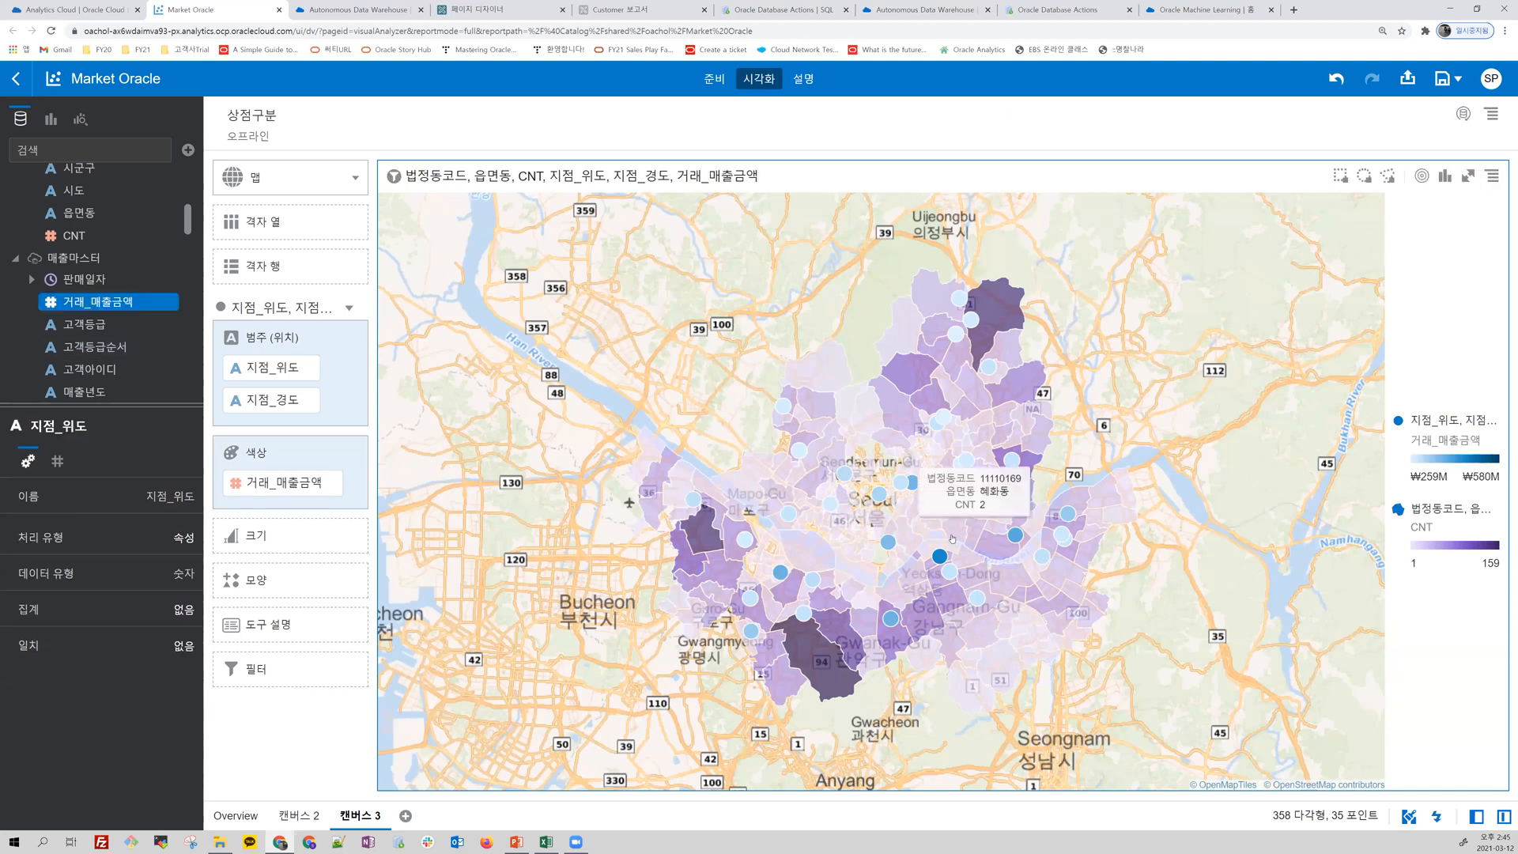
mouse_move(940, 558)
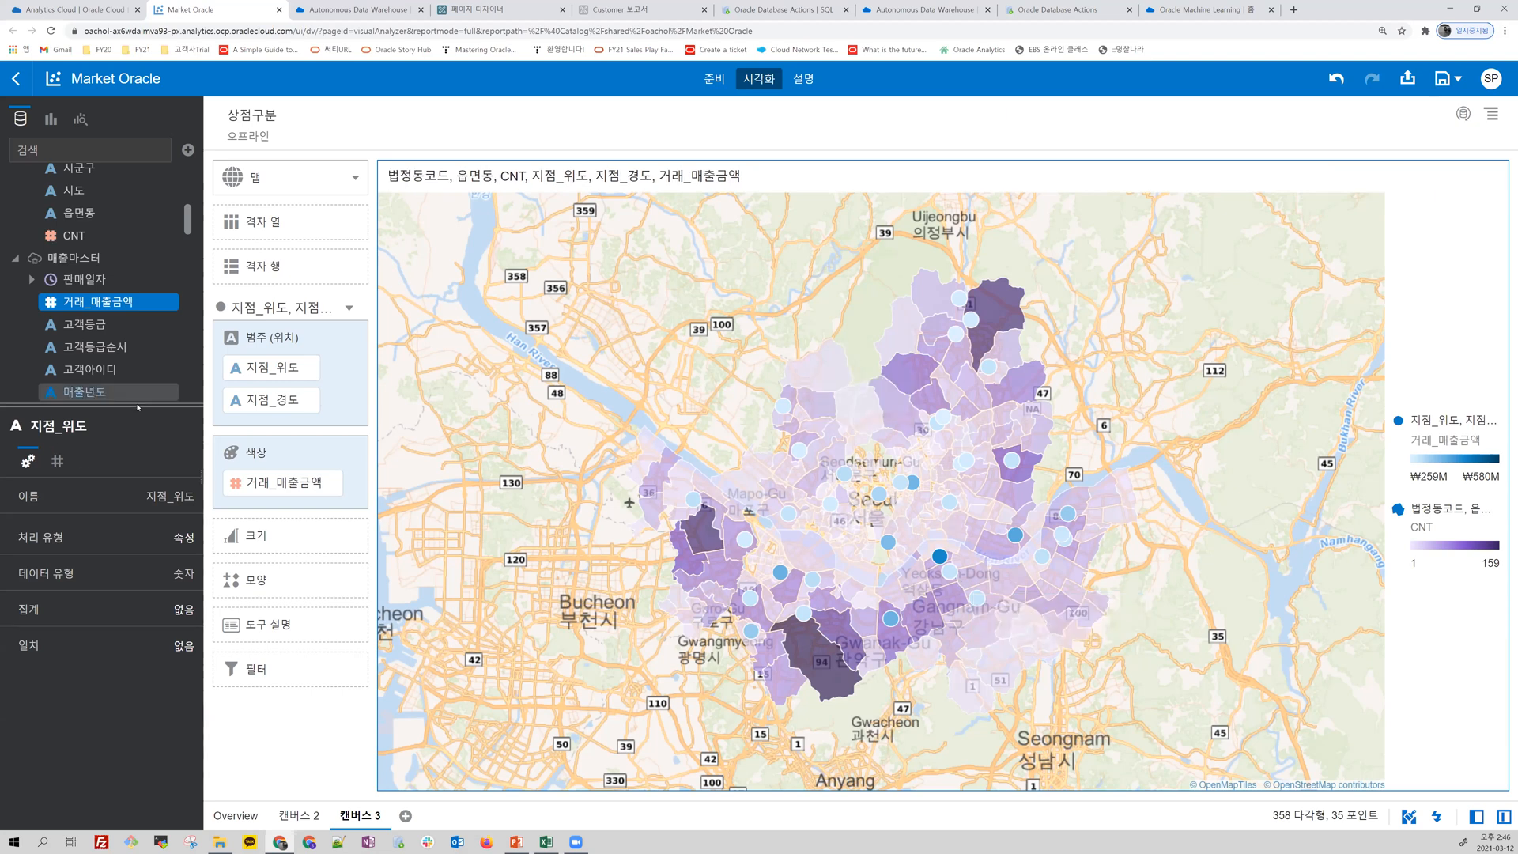
left_click_drag(147, 406, 146, 509)
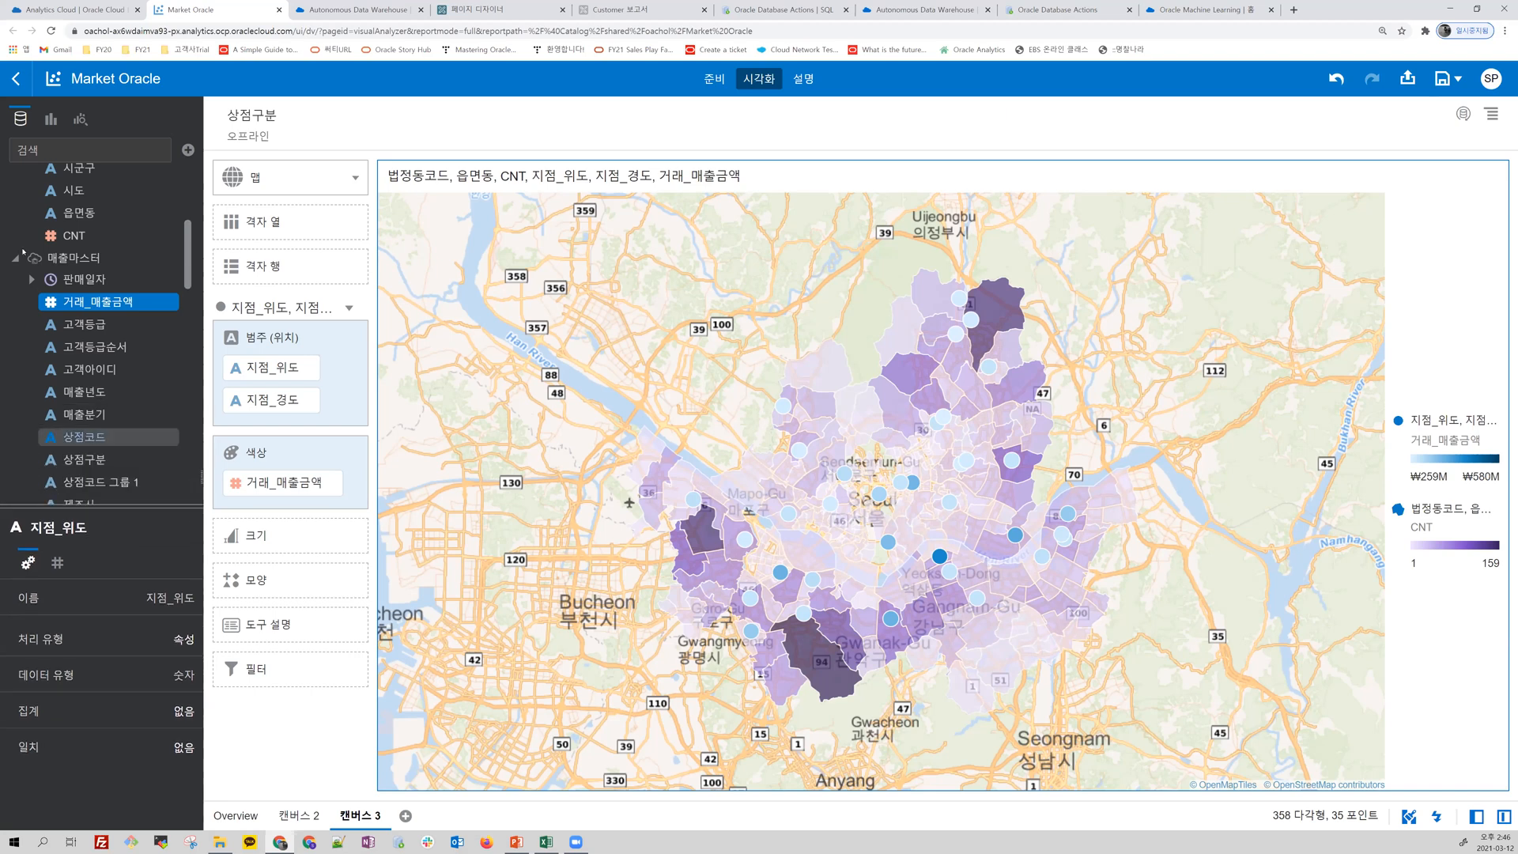
Step: Create a pivot table on the canvas from 상점유형, 상점명 and 포인트사용여부 of 상점정보마스터 together with 거래_매출금액 of 매출마스터
scroll(49, 236, "up", 3)
scroll(143, 377, "down", 10)
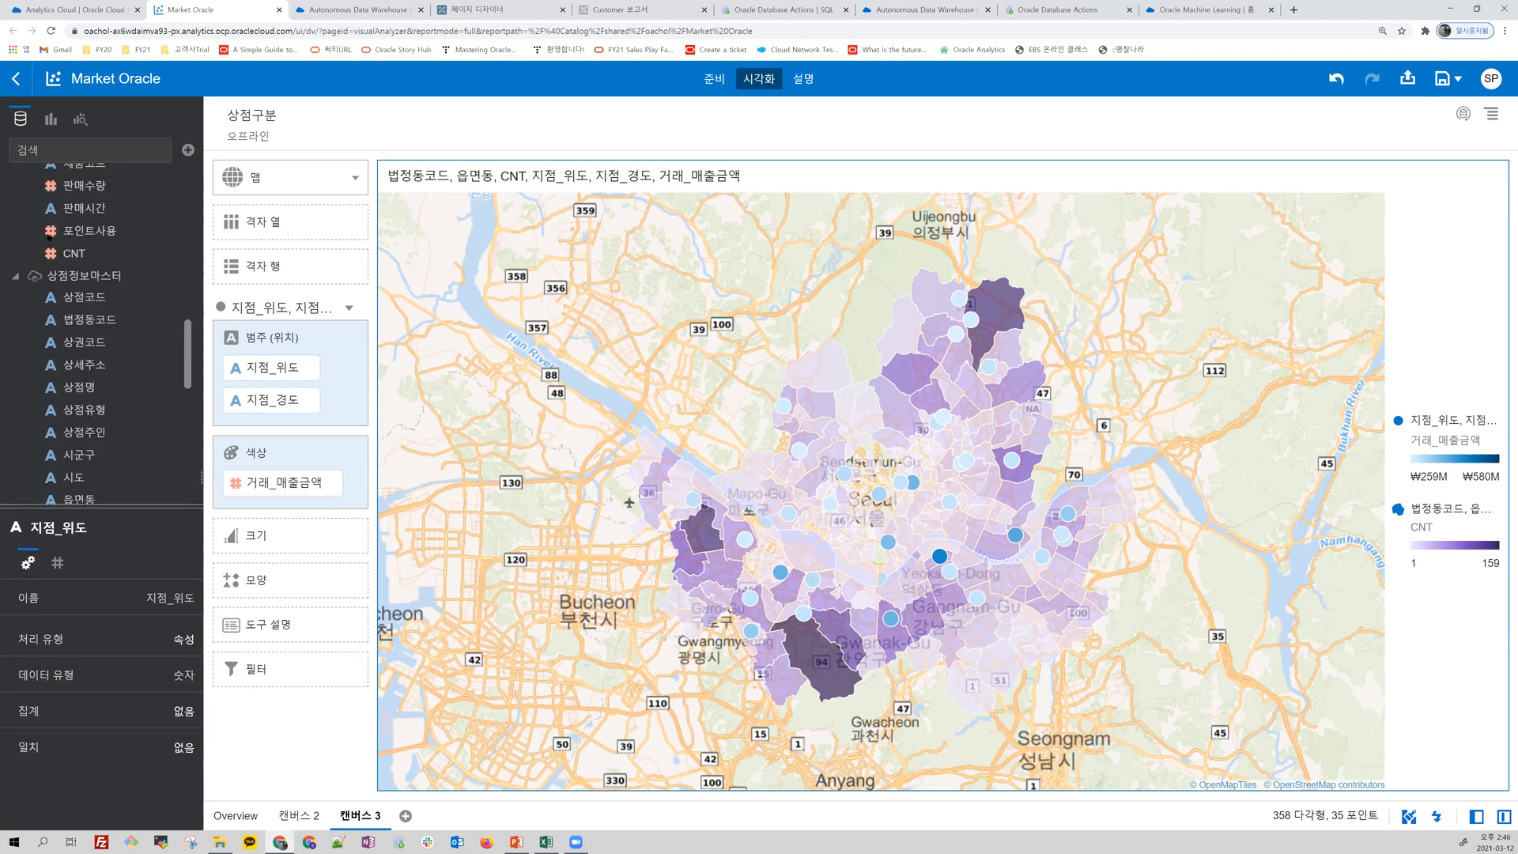
scroll(111, 334, "up", 4)
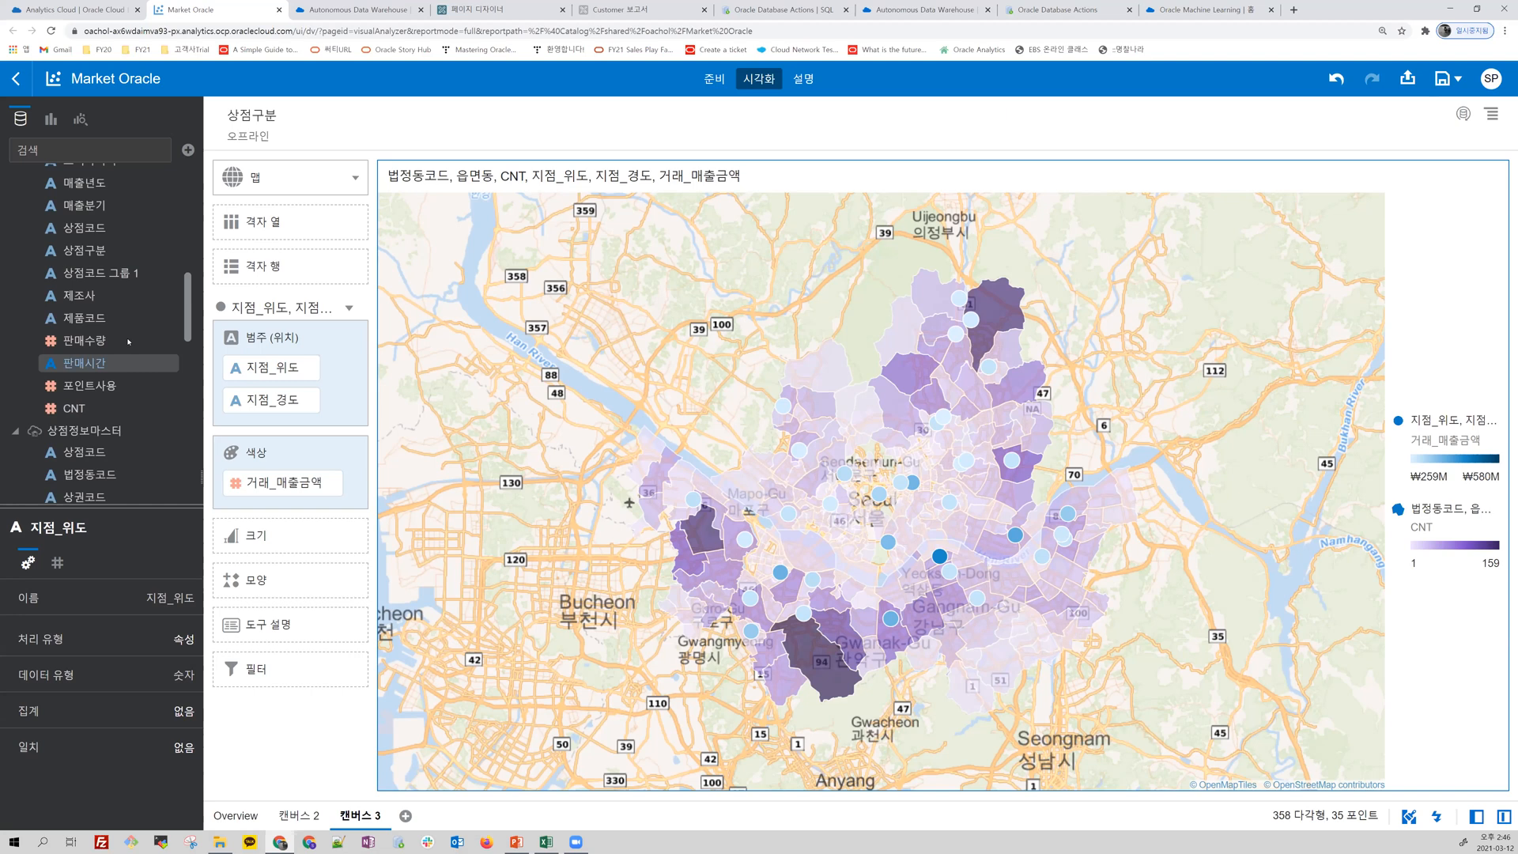
left_click(109, 184)
scroll(140, 406, "down", 5)
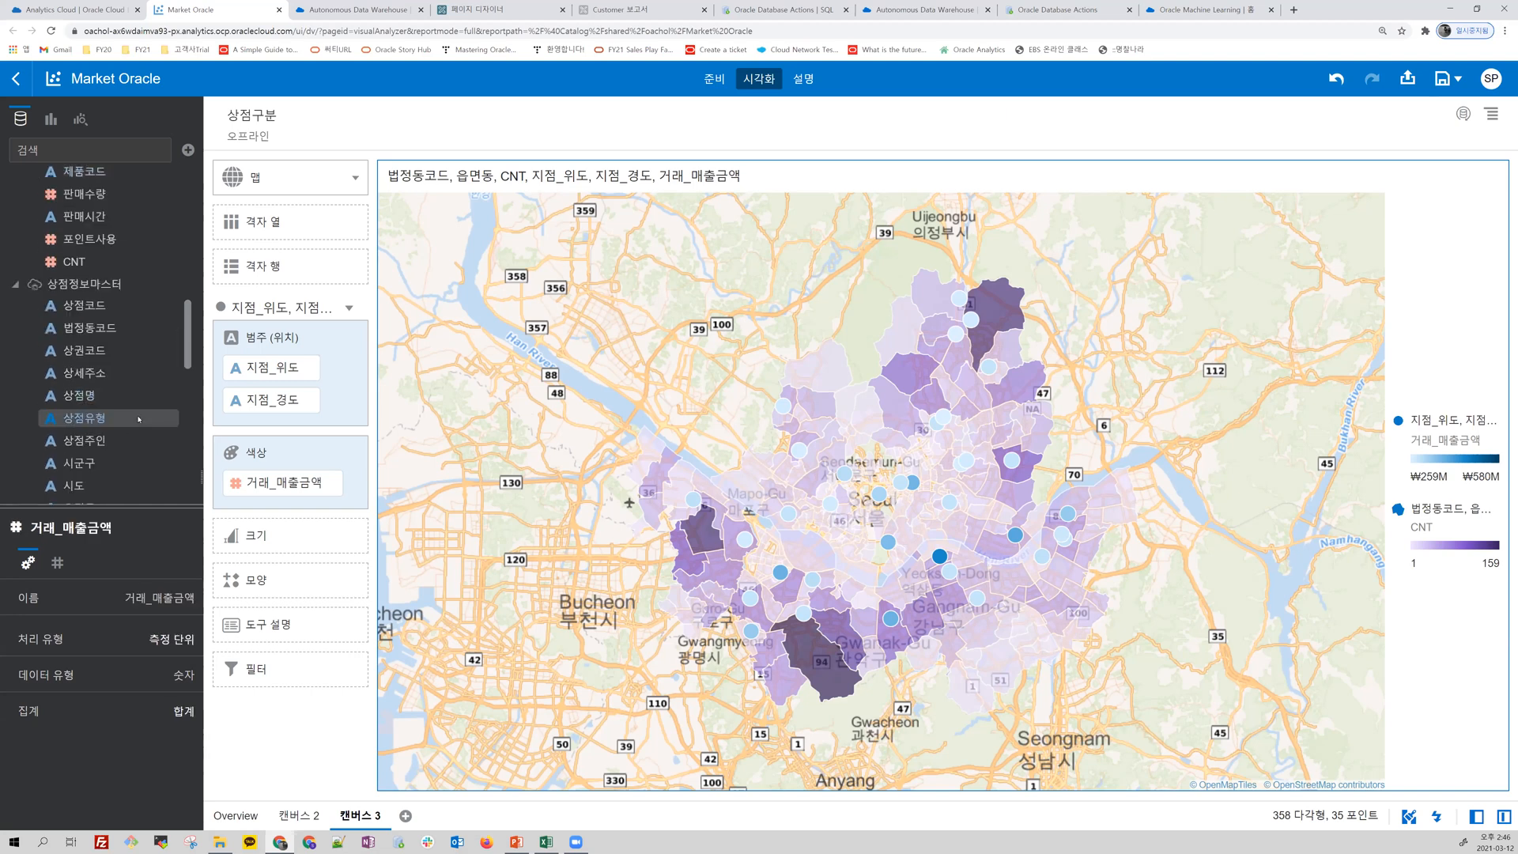
left_click(96, 421)
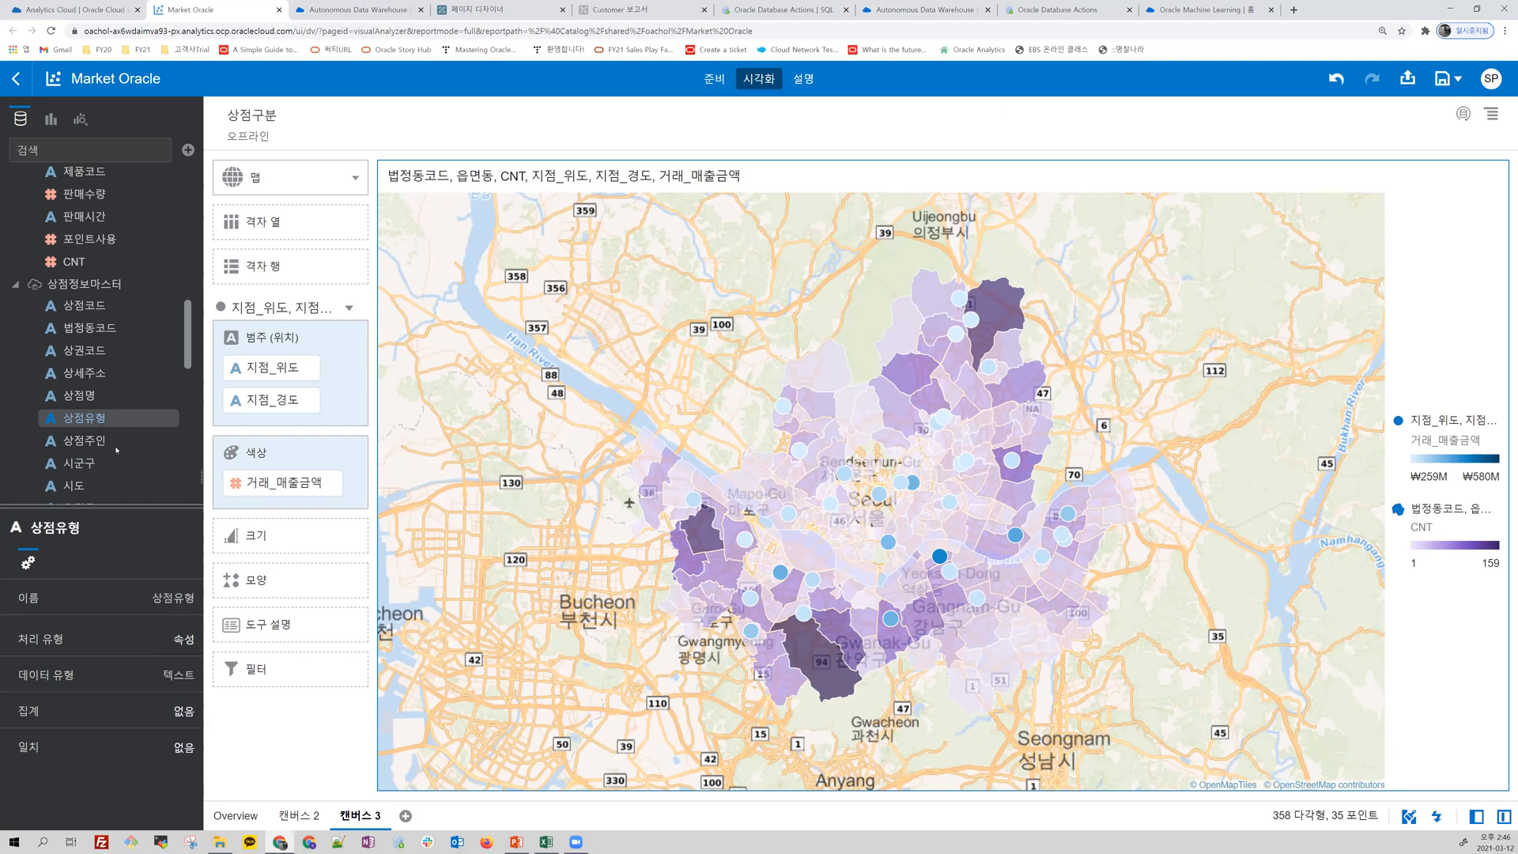
left_click(87, 395, "ctrl")
scroll(106, 467, "down", 3)
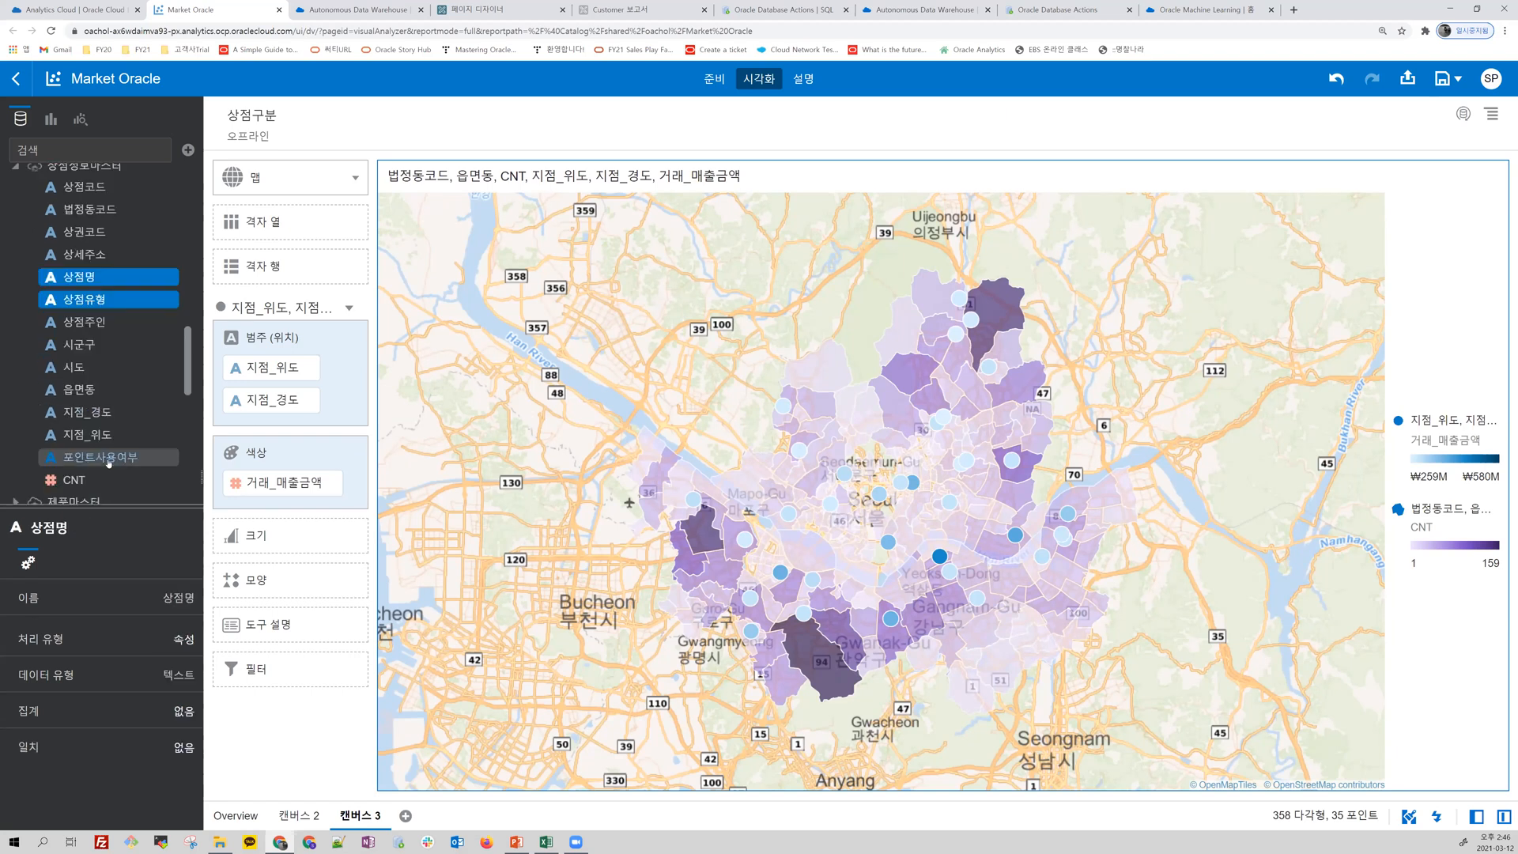
left_click(106, 458, "ctrl")
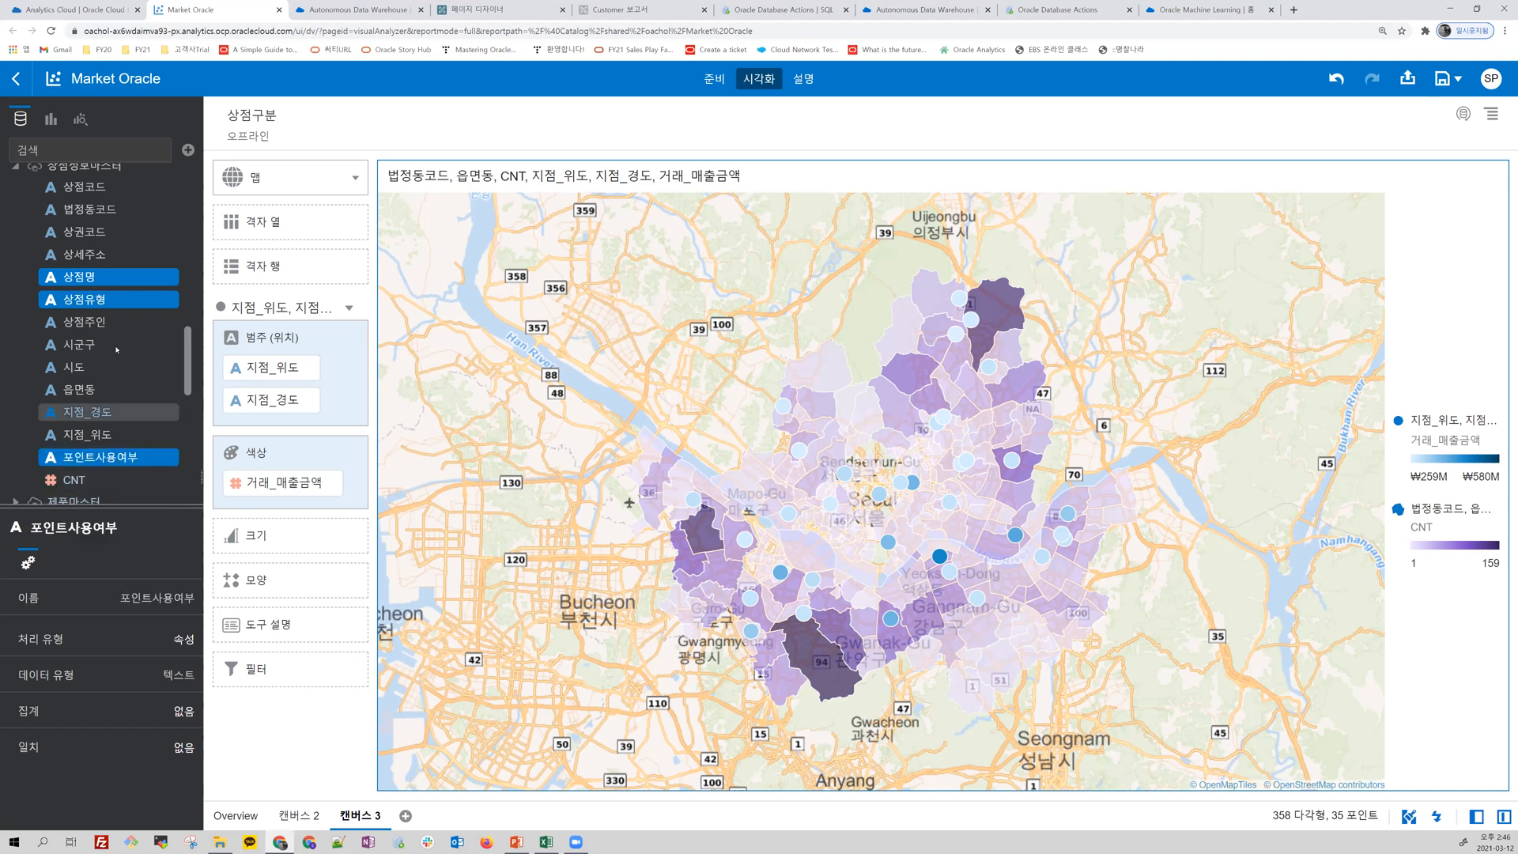
scroll(117, 344, "up", 6)
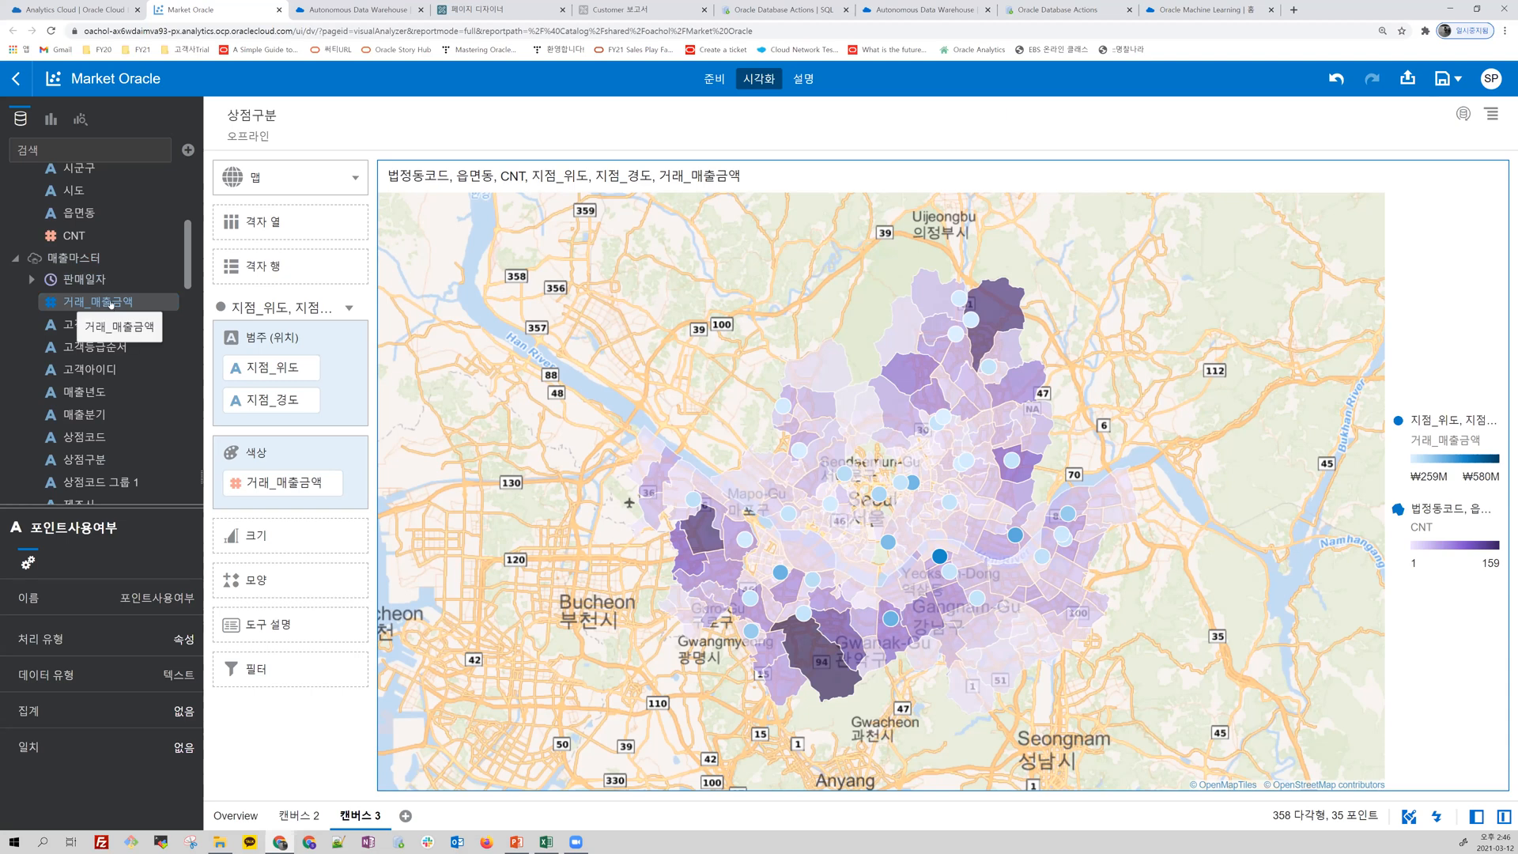
right_click(112, 304)
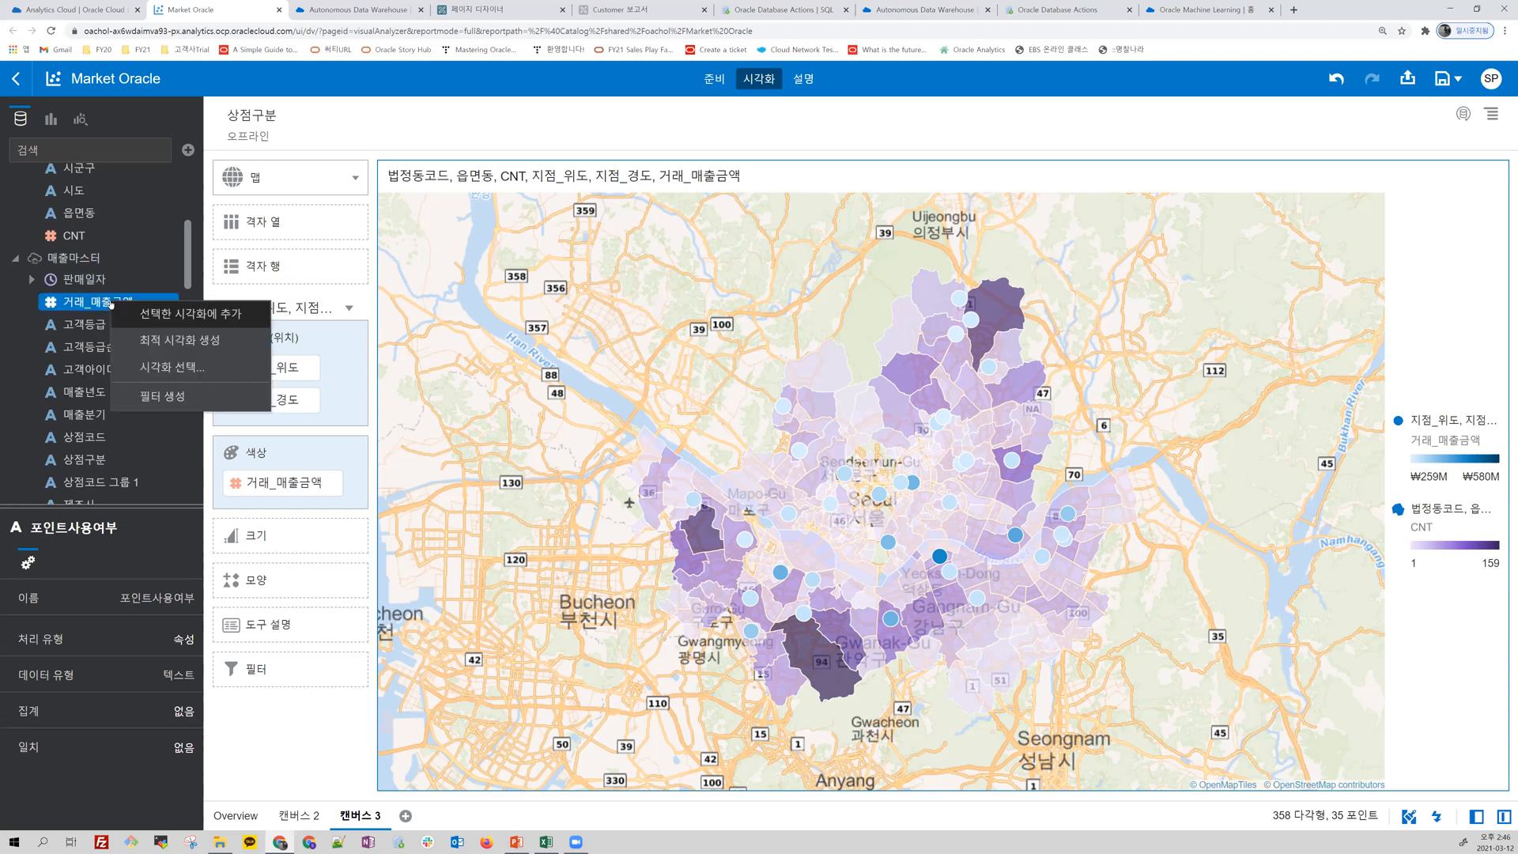
left_click(169, 370)
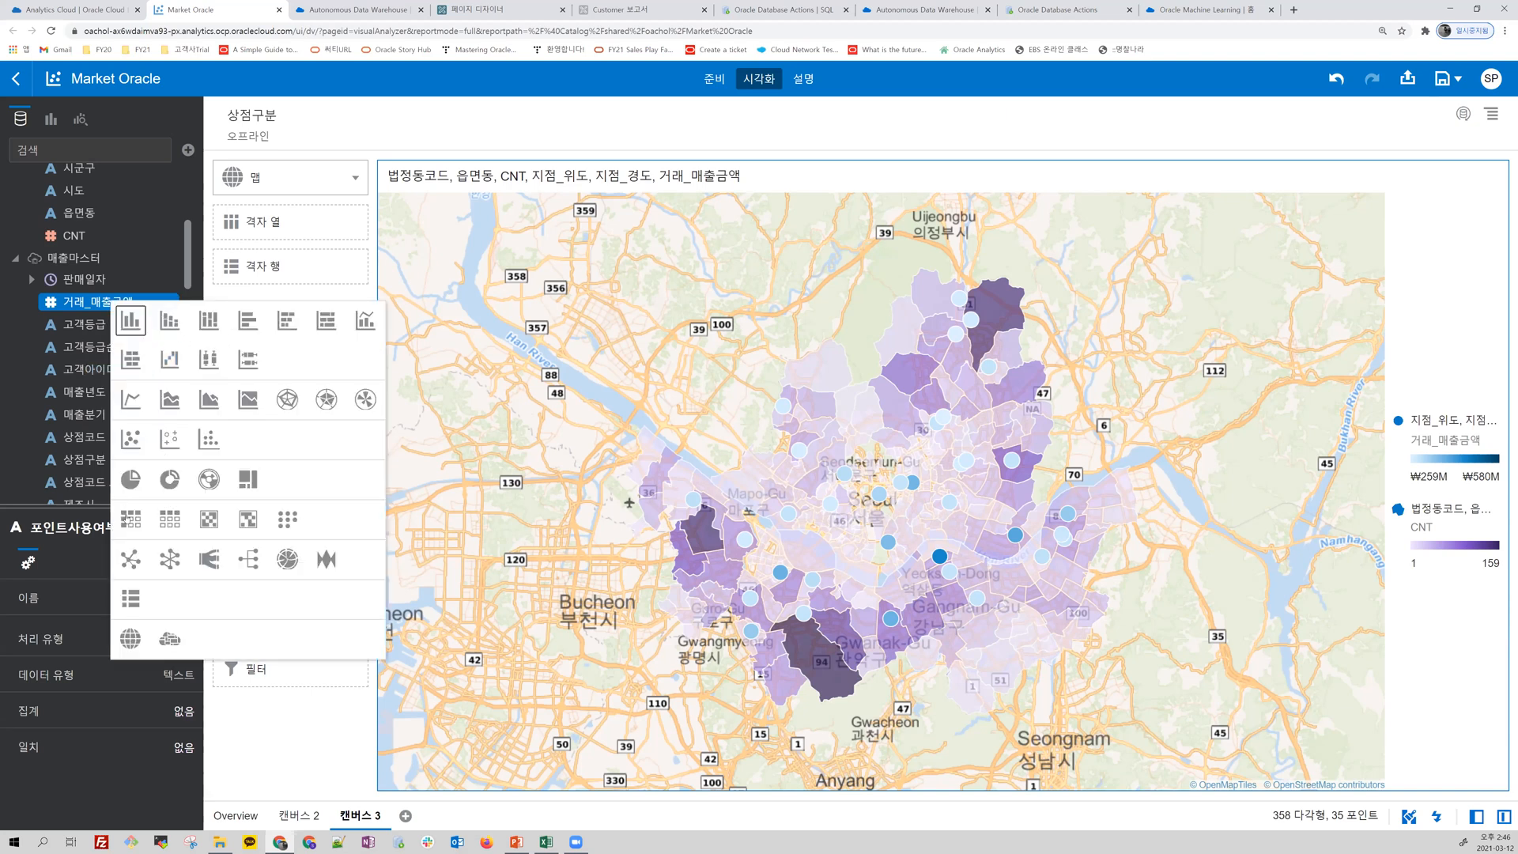
left_click(129, 521)
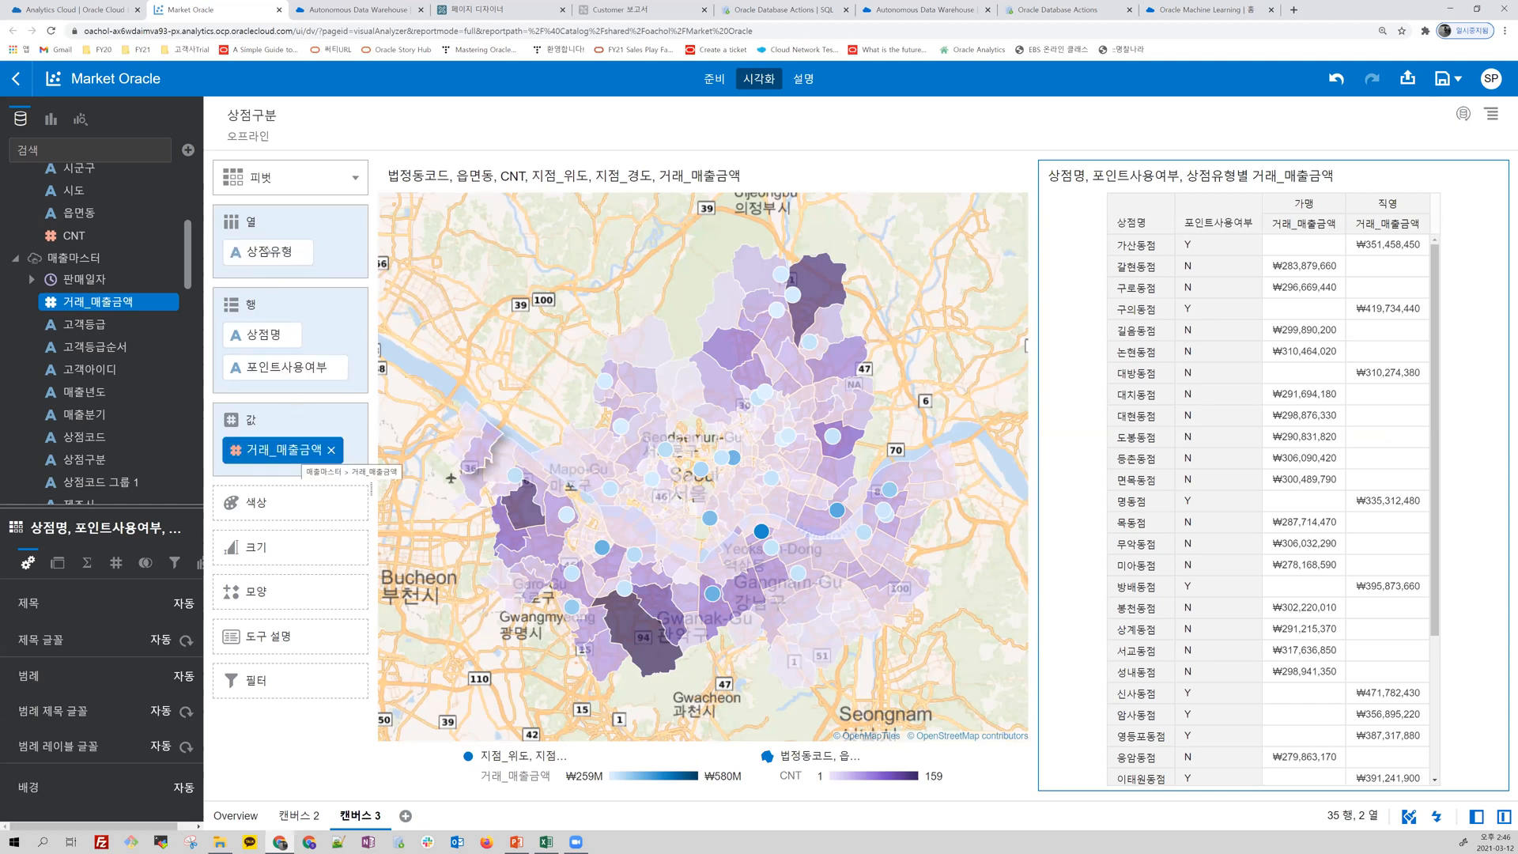
Step: Move 상점유형 from the pivot table's columns to its rows and sort the table by 거래_매출금액 in descending order
left_click_drag(268, 252, 261, 353)
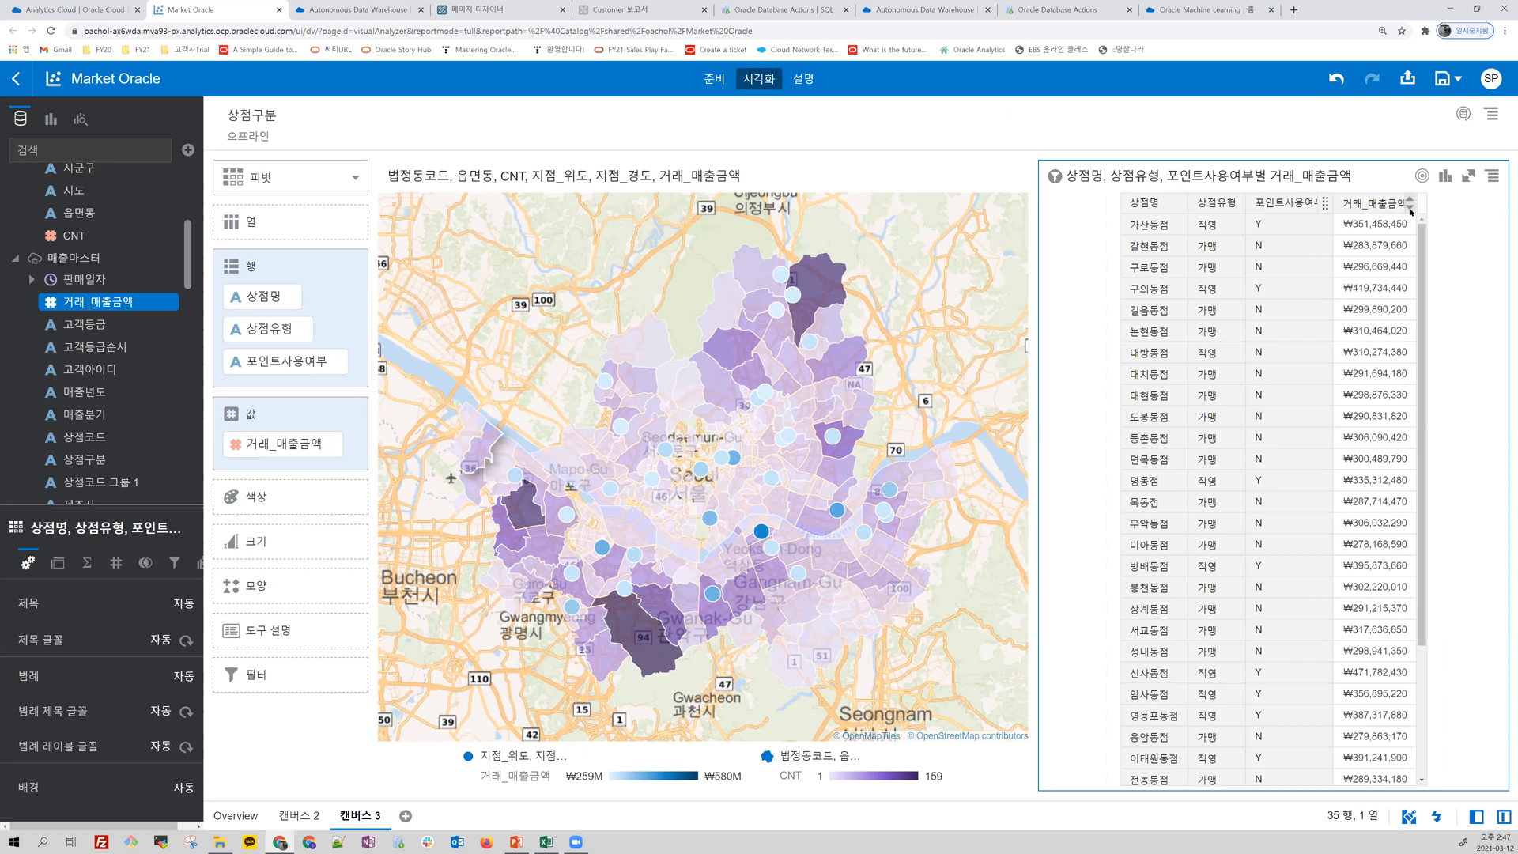
left_click(1411, 208)
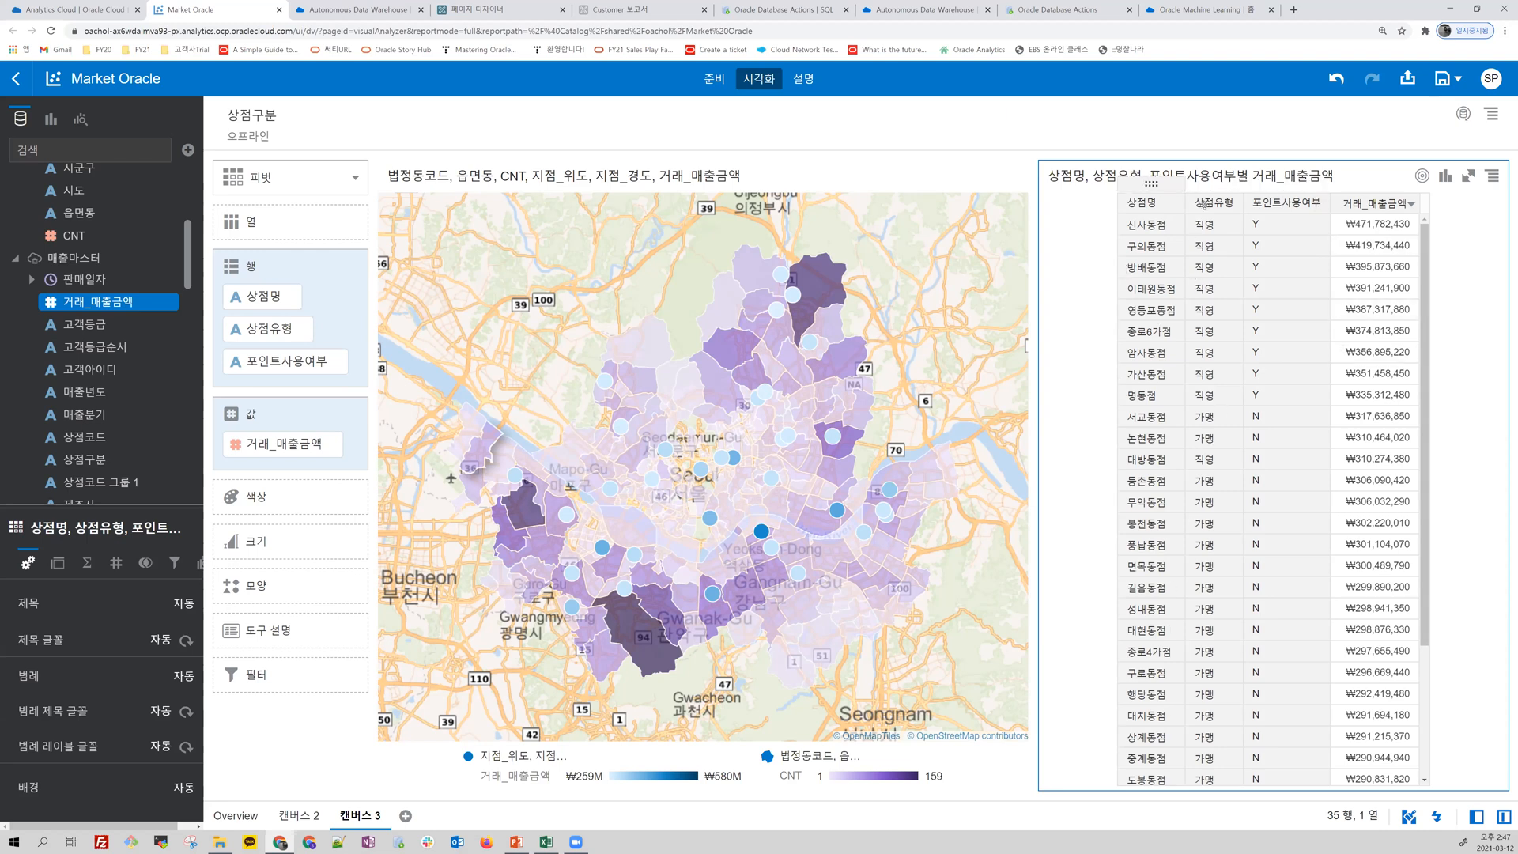
Step: Duplicate the pivot table, place the copy across the full width below the map, and remove 포인트사용여부 from its rows
left_click(1492, 176)
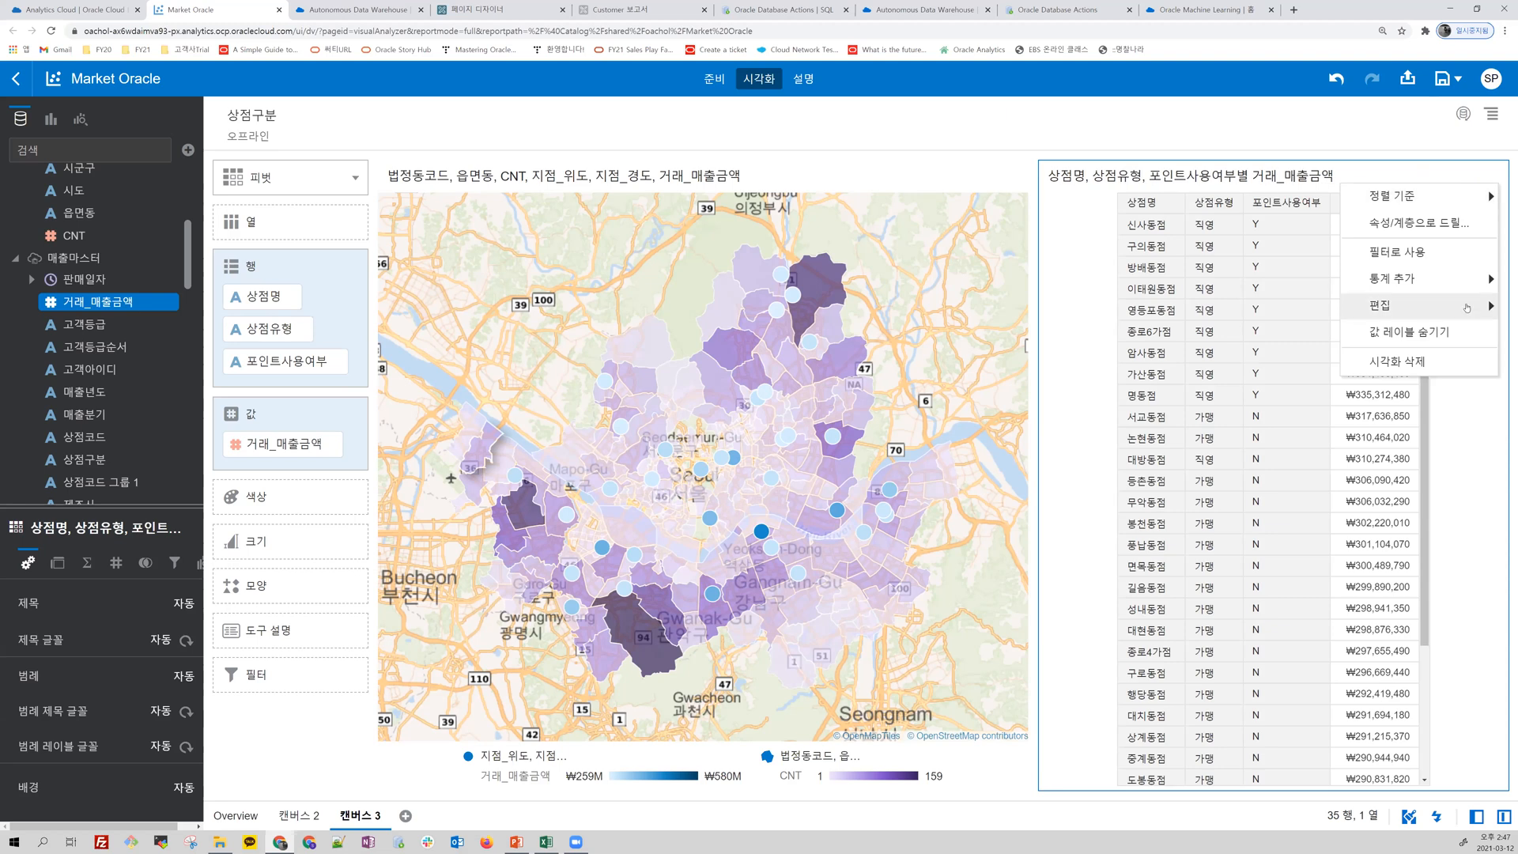
mouse_move(1416, 309)
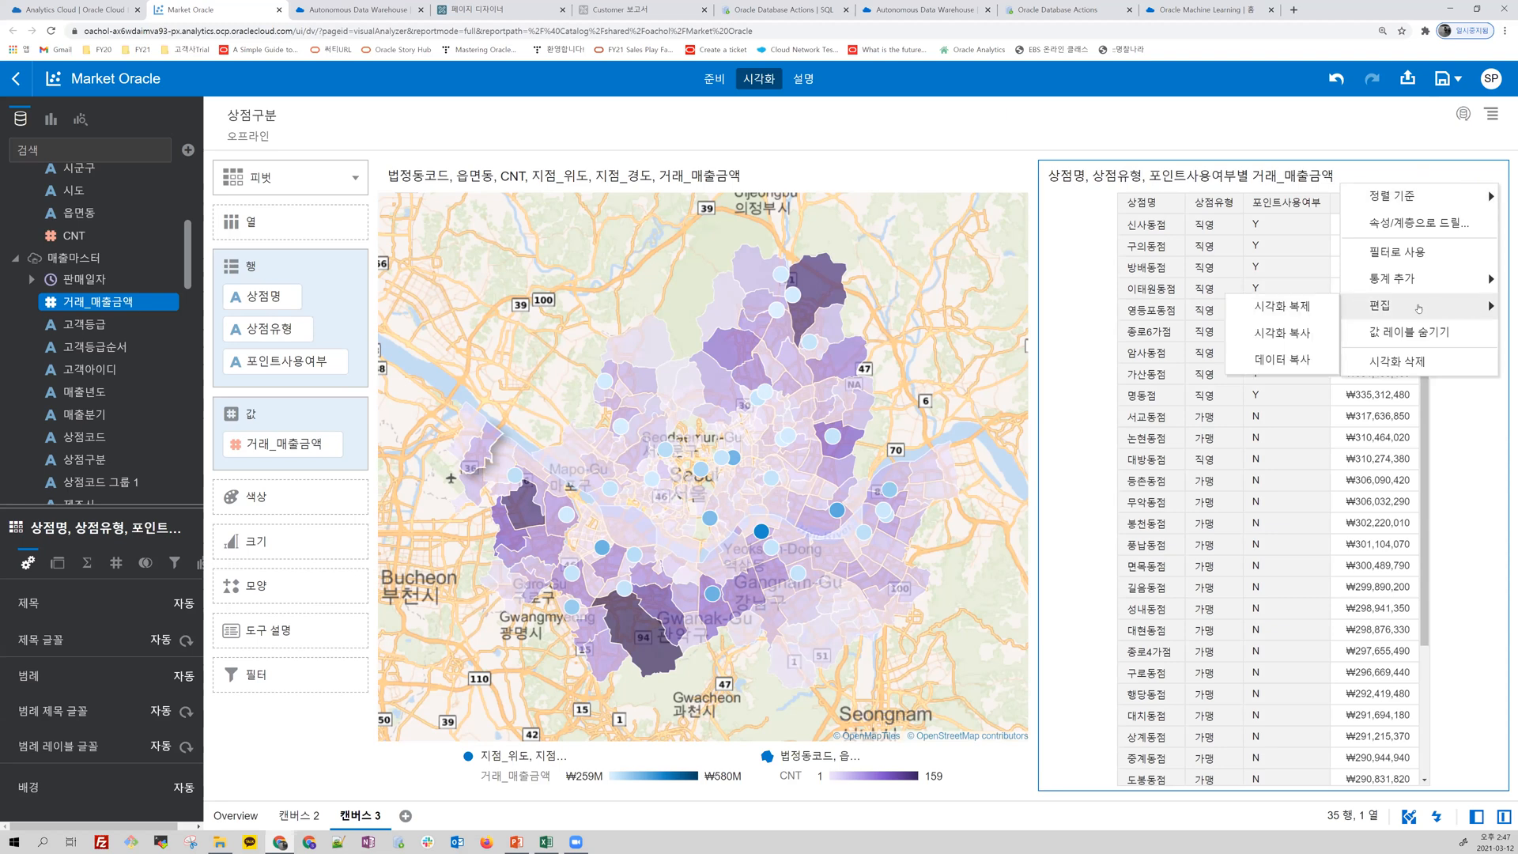
left_click(1316, 310)
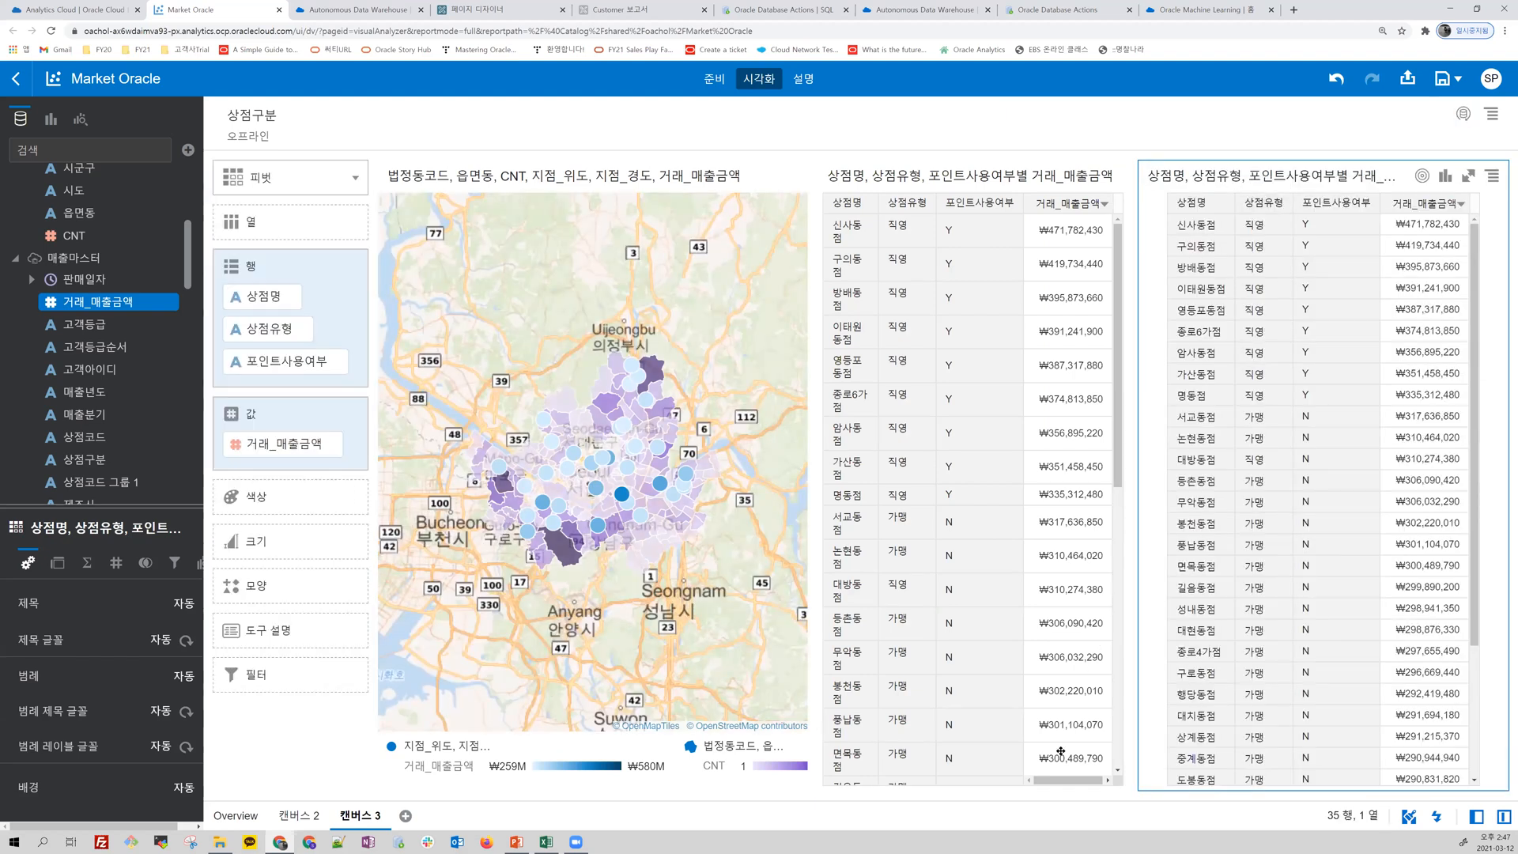
left_click_drag(1046, 795, 1045, 795)
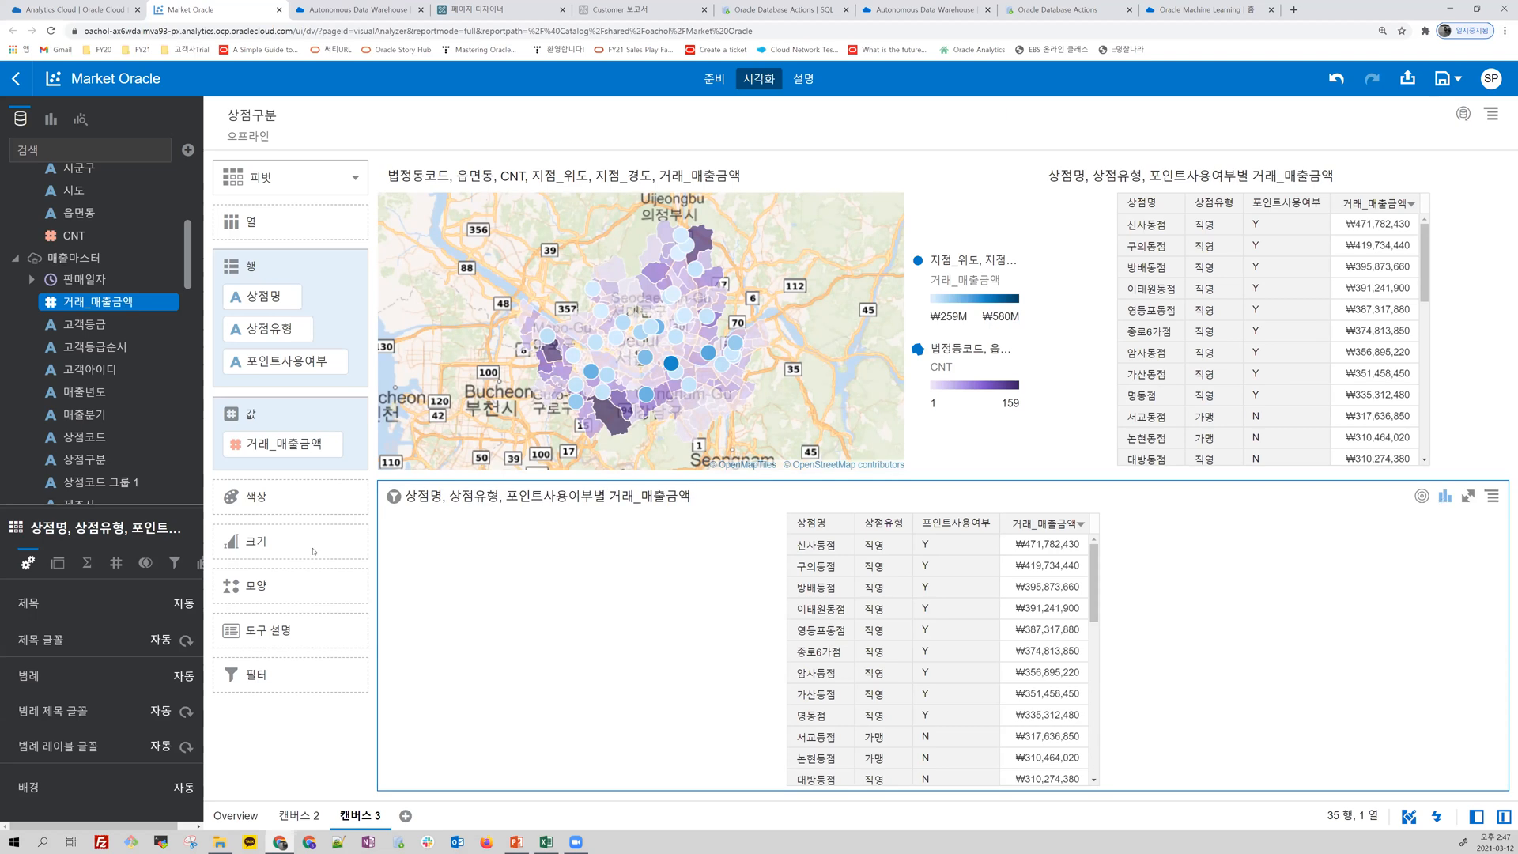
left_click(337, 366)
left_click(337, 362)
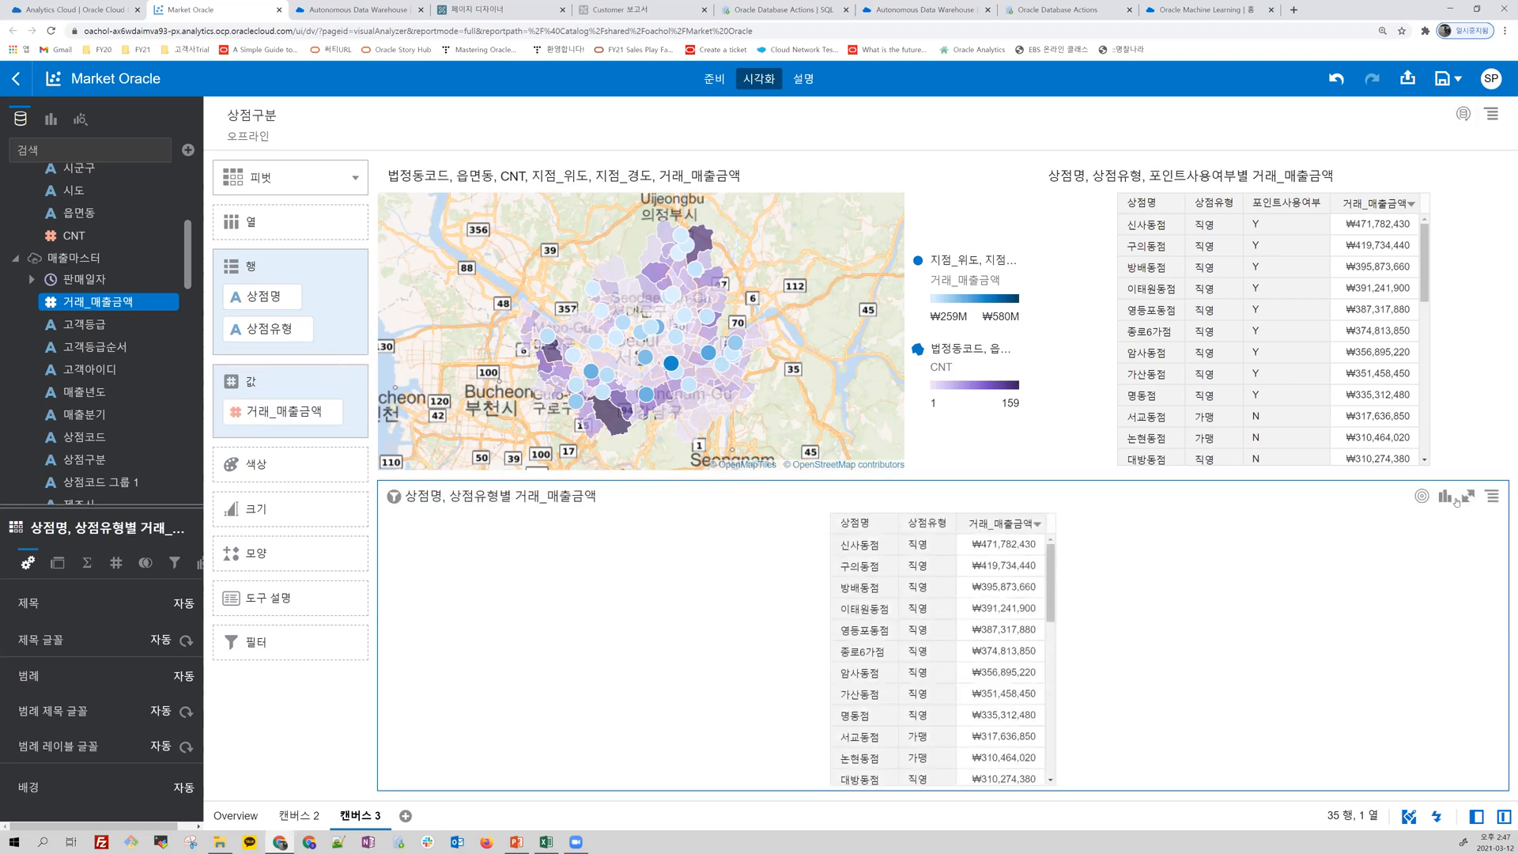
Step: Change the duplicated pivot table to a stacked bar chart (누적 막대) and move 상점유형 to the trellis rows (격자 행)
left_click(1445, 497)
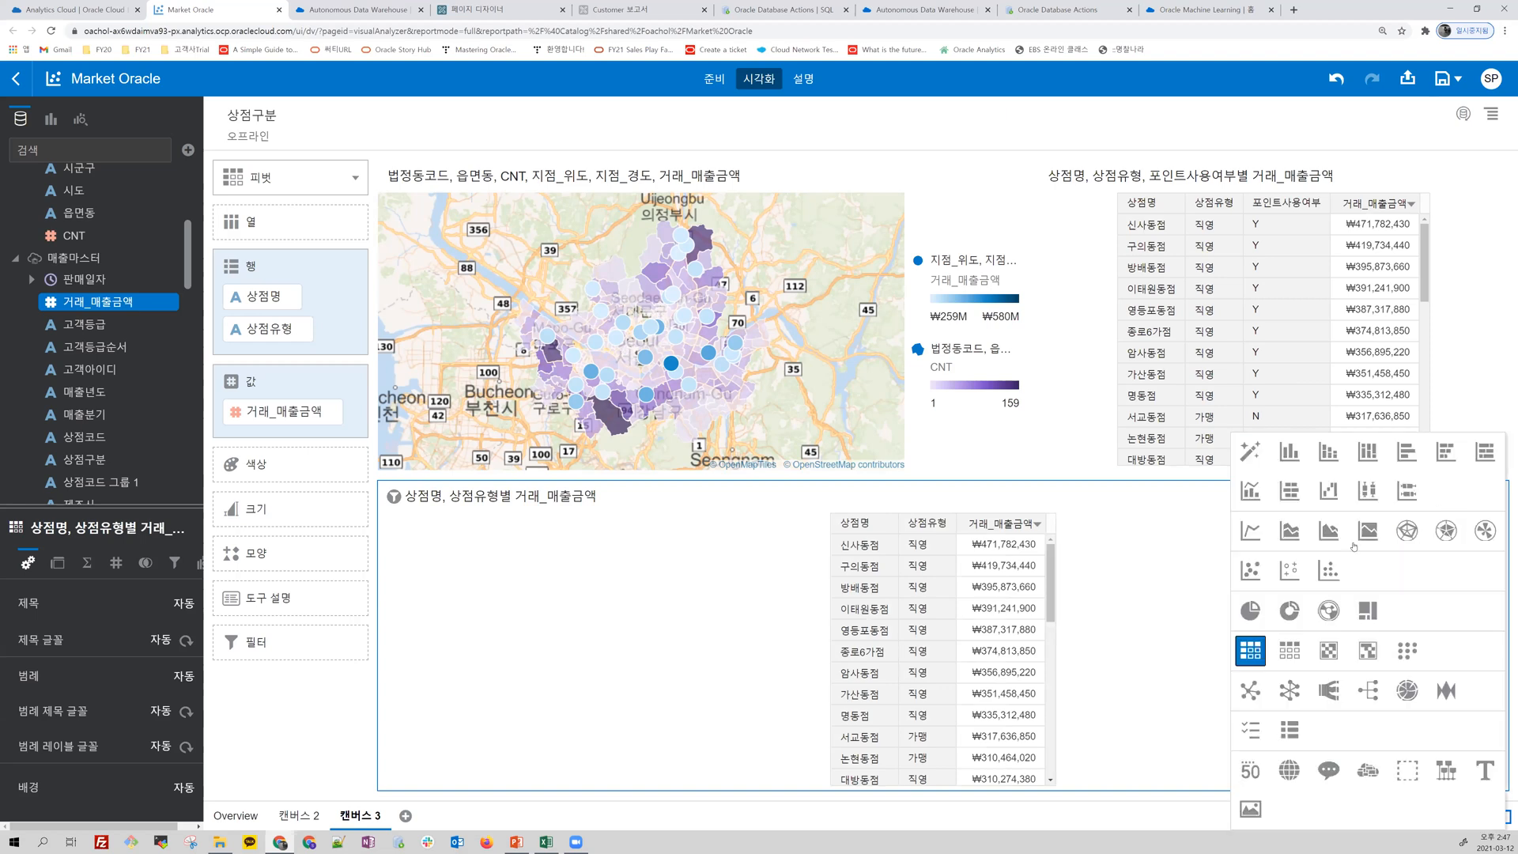
left_click(1336, 453)
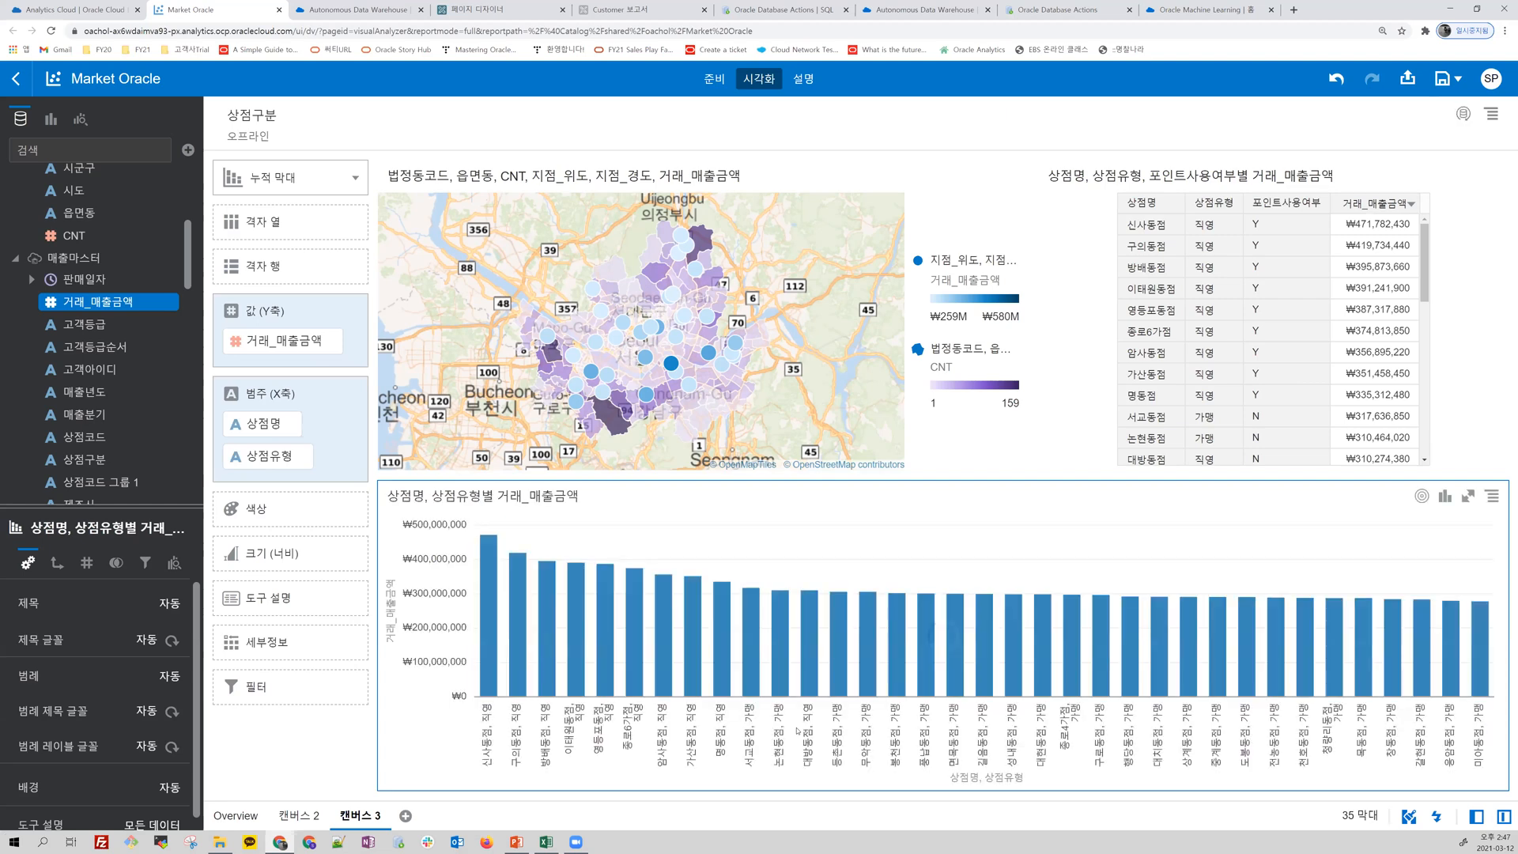
left_click(277, 459)
left_click_drag(279, 389, 253, 259)
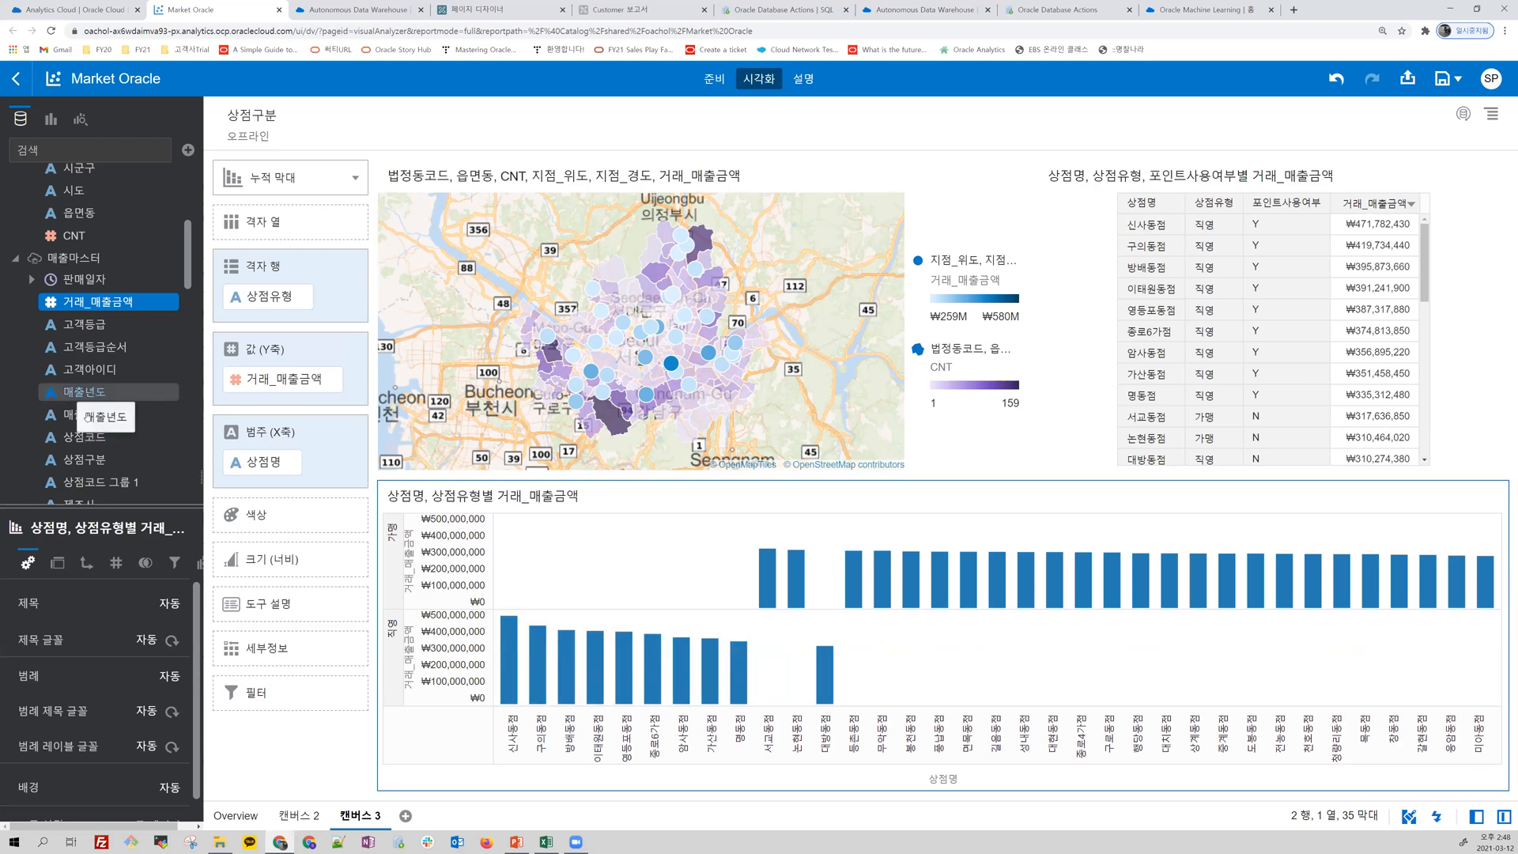
Step: Replace 상점명 on the stacked bar chart's X-axis category with 성별 from 고객마스터
scroll(79, 395, "up", 3)
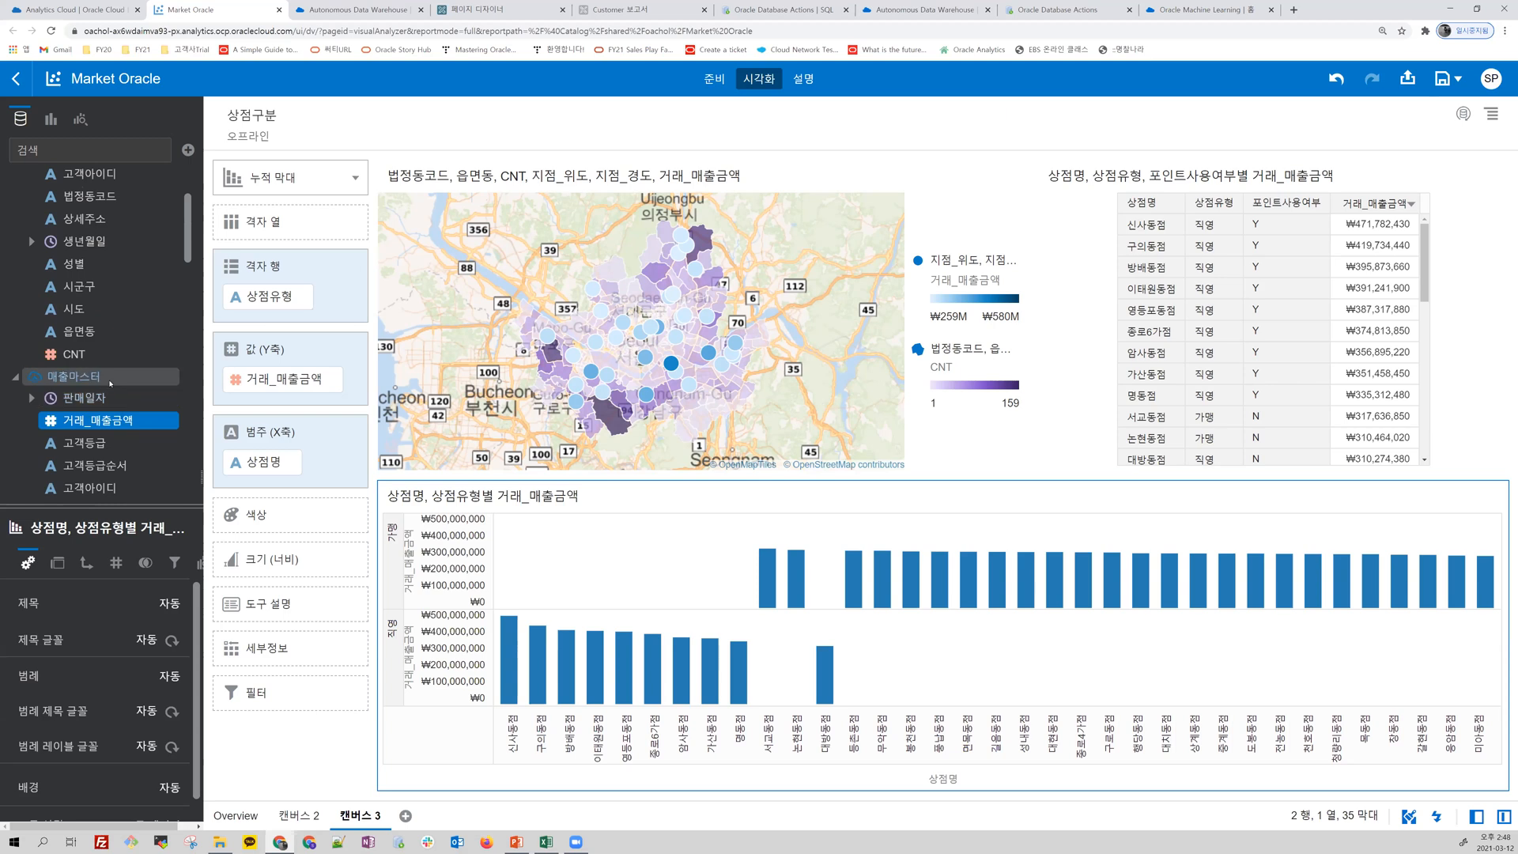
scroll(110, 383, "down", 5)
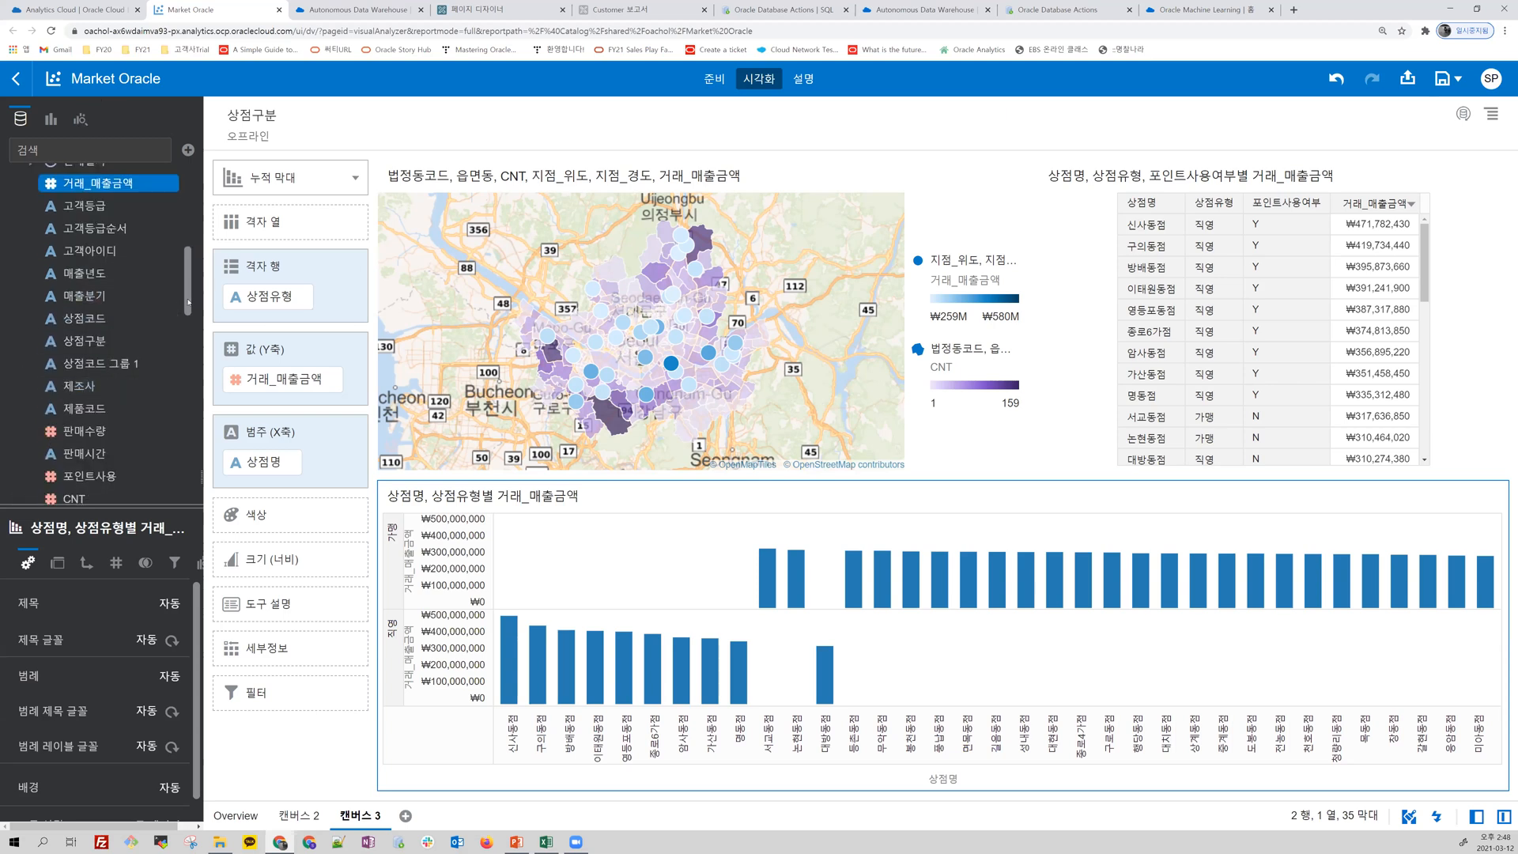
left_click_drag(188, 307, 183, 257)
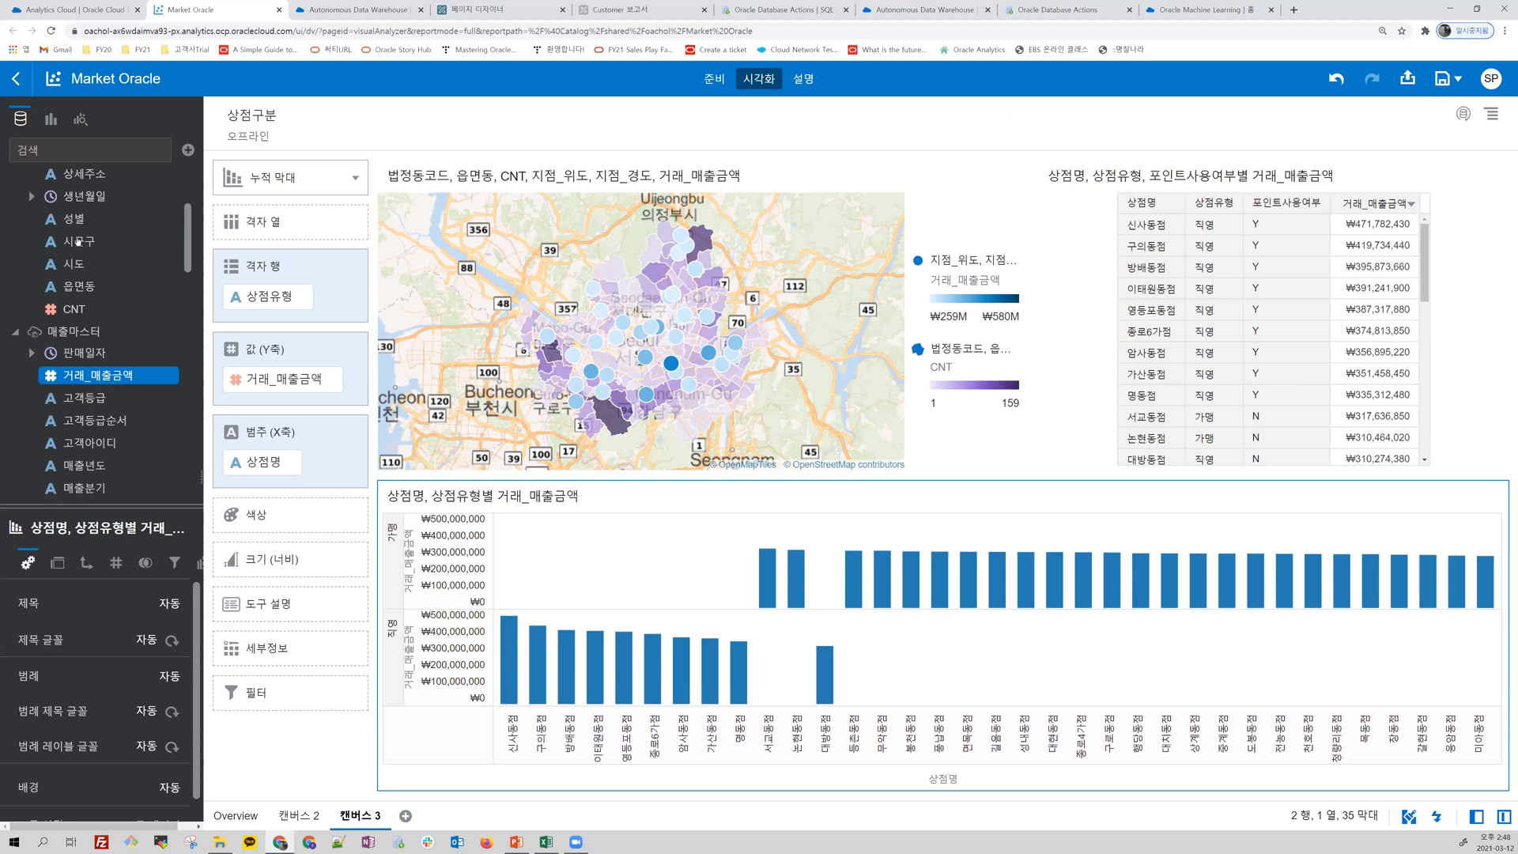
left_click(76, 222)
left_click_drag(77, 219, 252, 464)
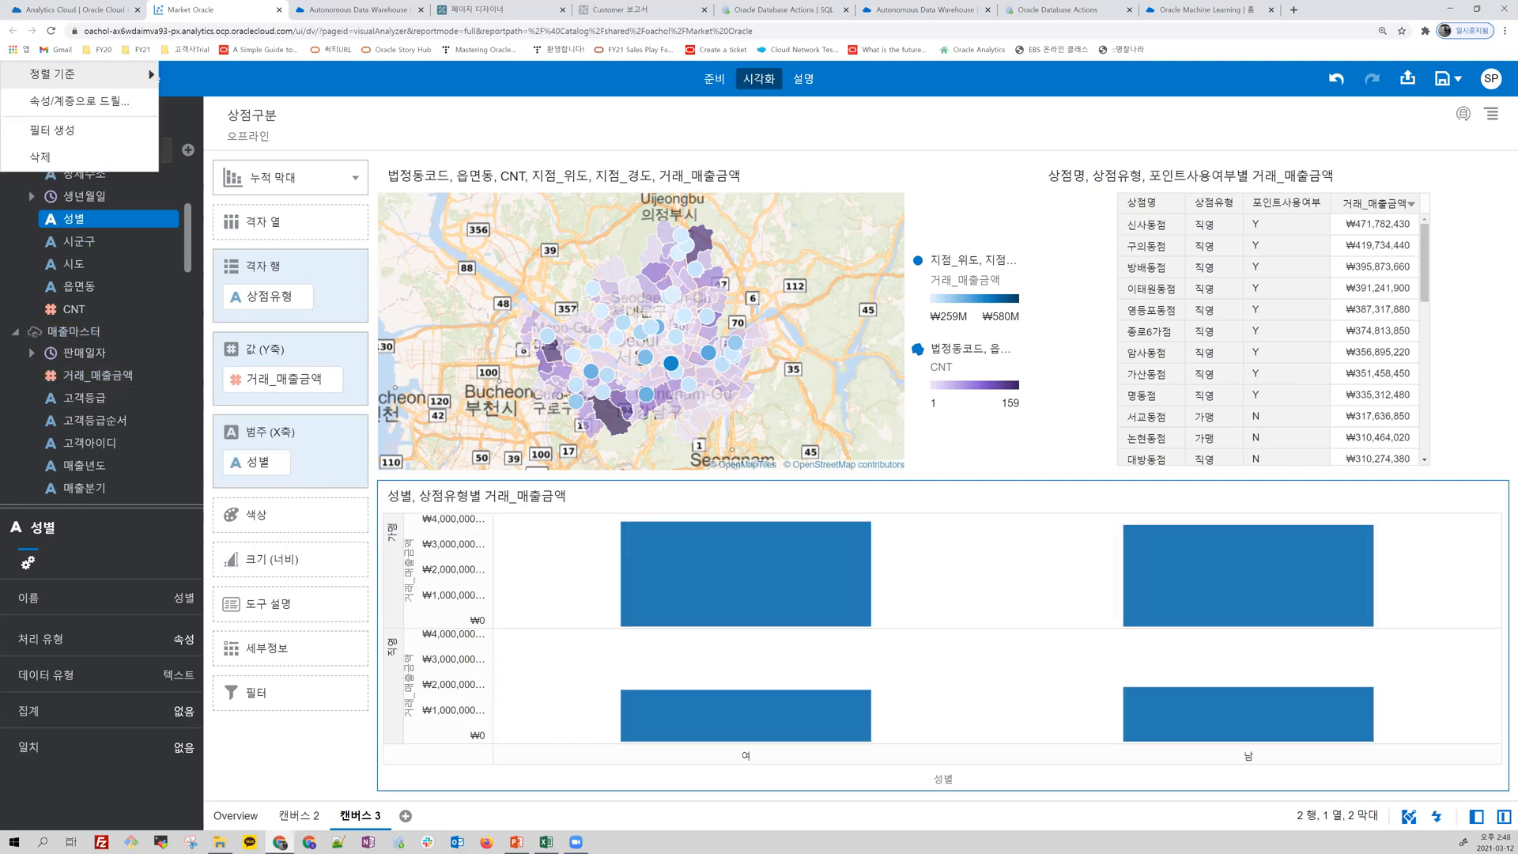
Step: Replace 성별 on the stacked bar chart's X-axis category with 상점명 from 상점정보마스터
scroll(79, 379, "down", 3)
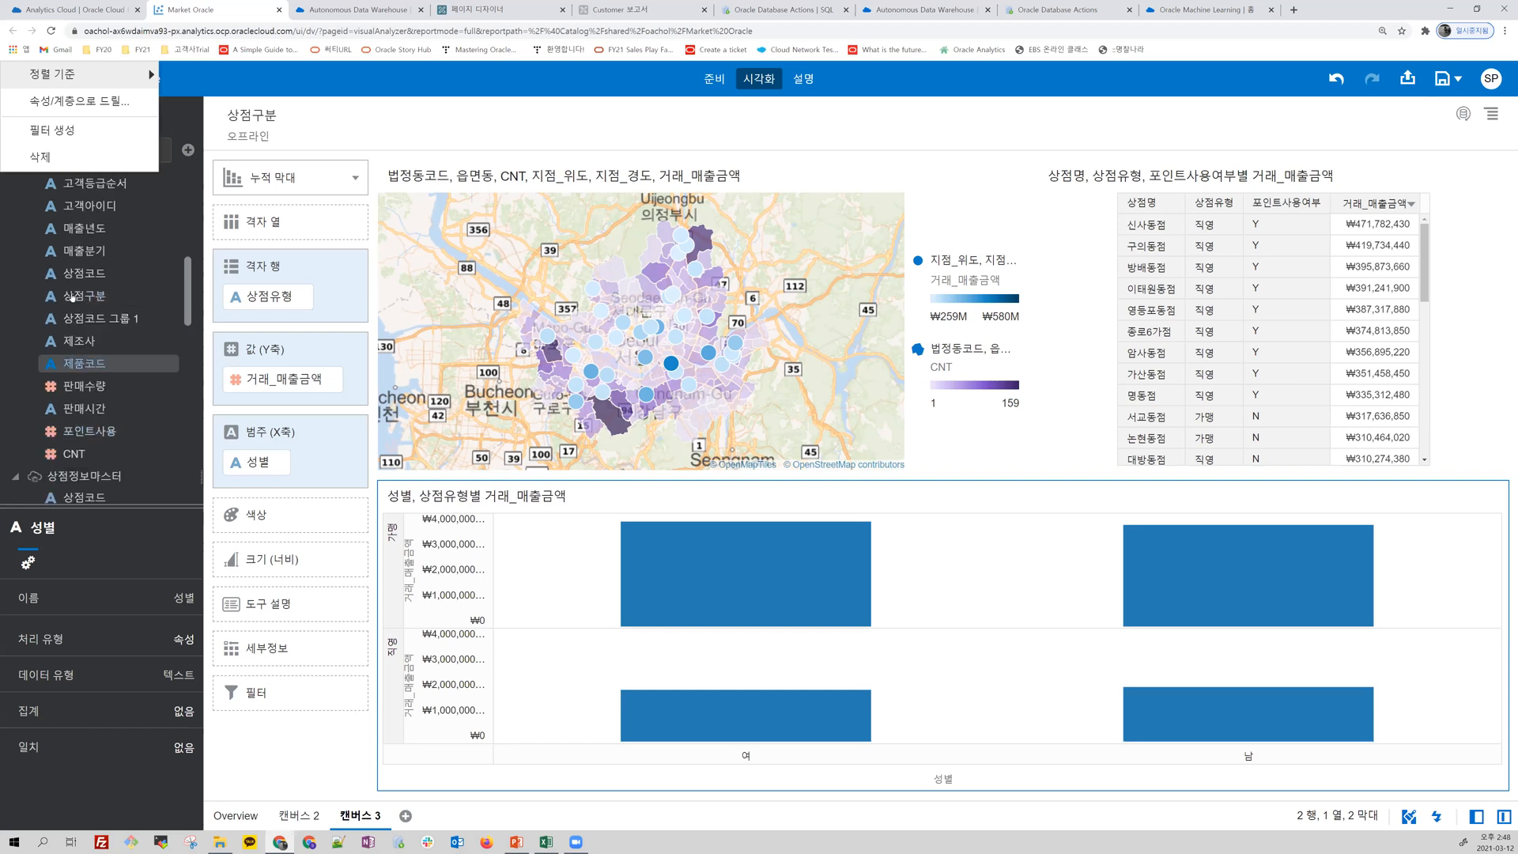
scroll(82, 357, "down", 3)
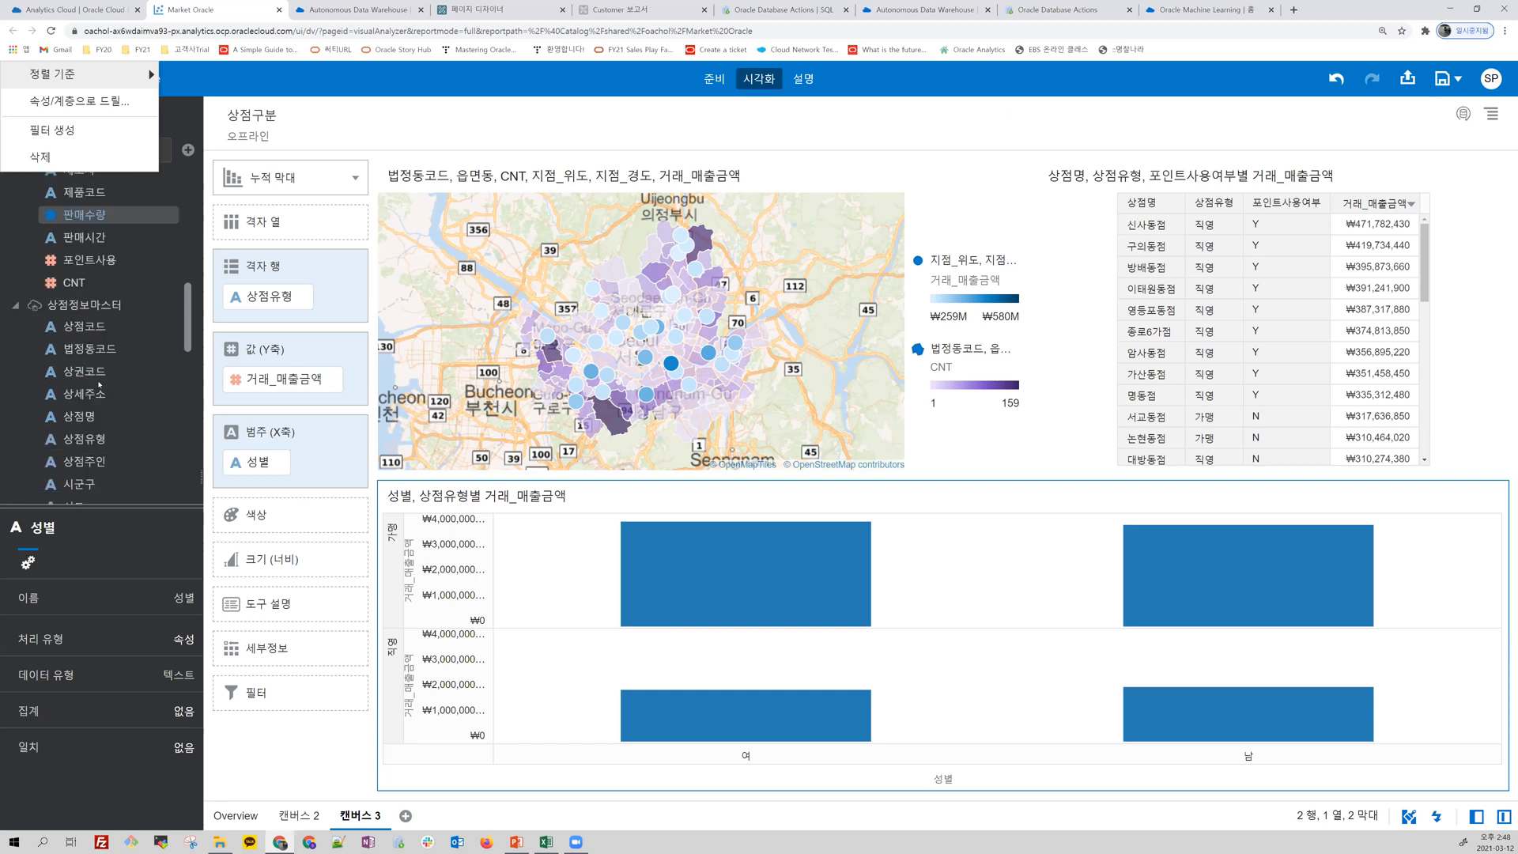
mouse_move(81, 357)
left_mouse_down()
mouse_move(242, 446)
mouse_move(219, 448)
left_mouse_up()
Step: Color the stacked bar chart by 성별 from 고객마스터
scroll(113, 357, "up", 5)
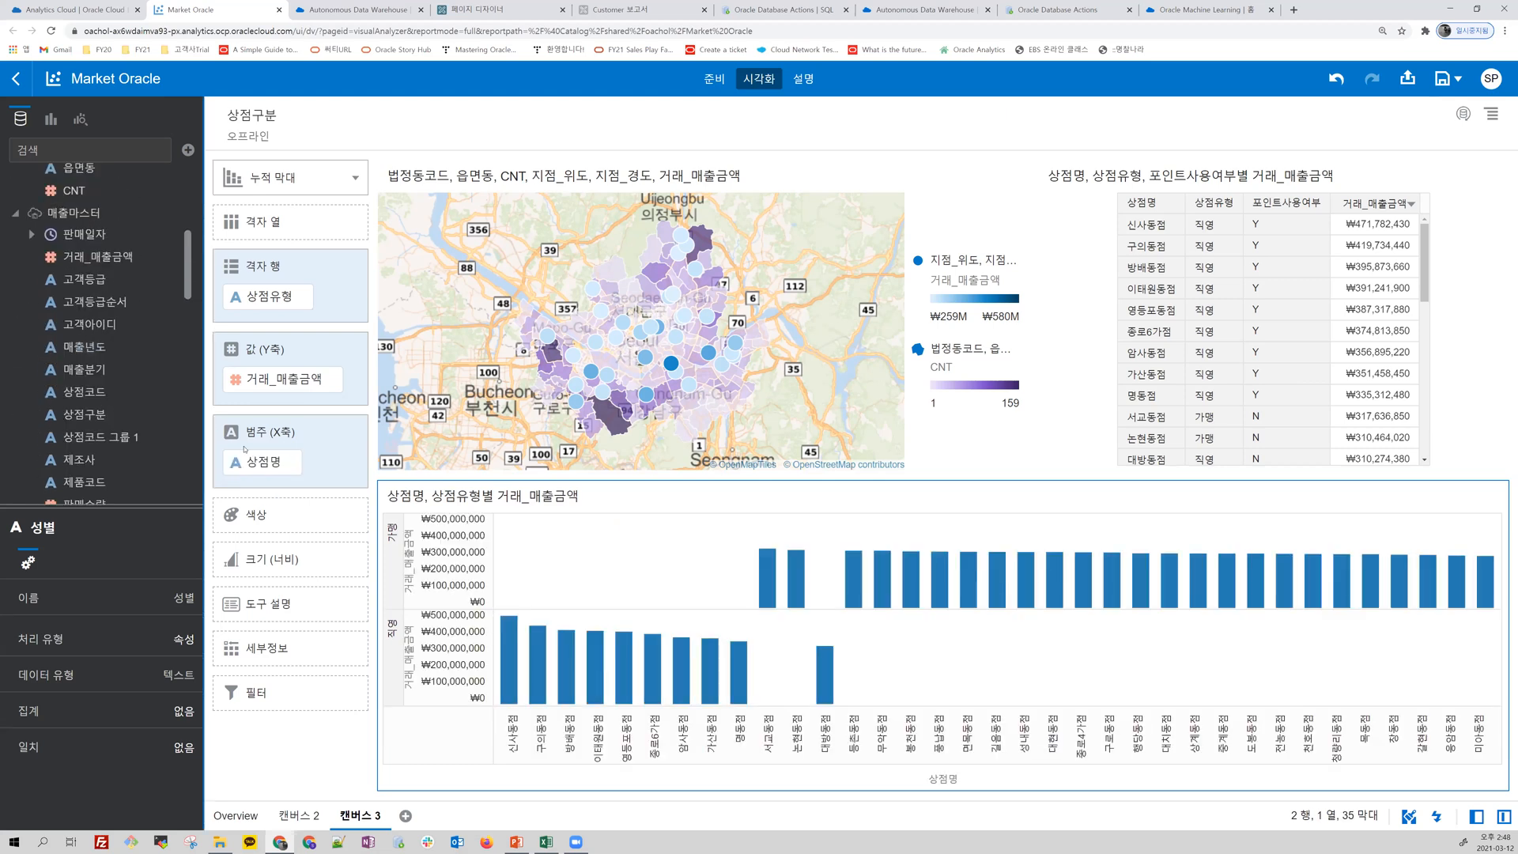
scroll(105, 321, "up", 3)
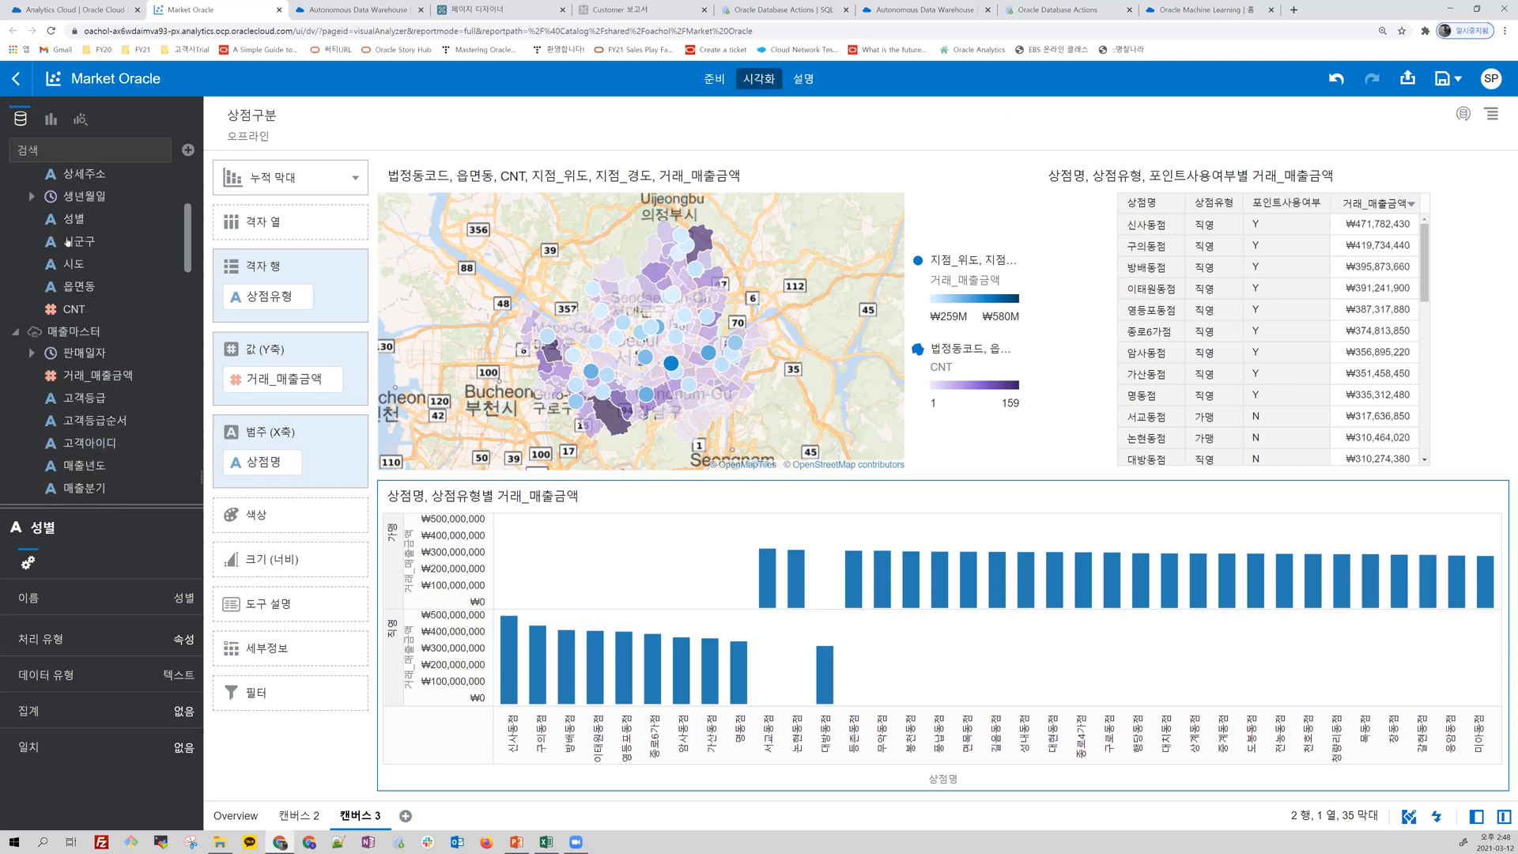
left_click_drag(245, 519, 252, 522)
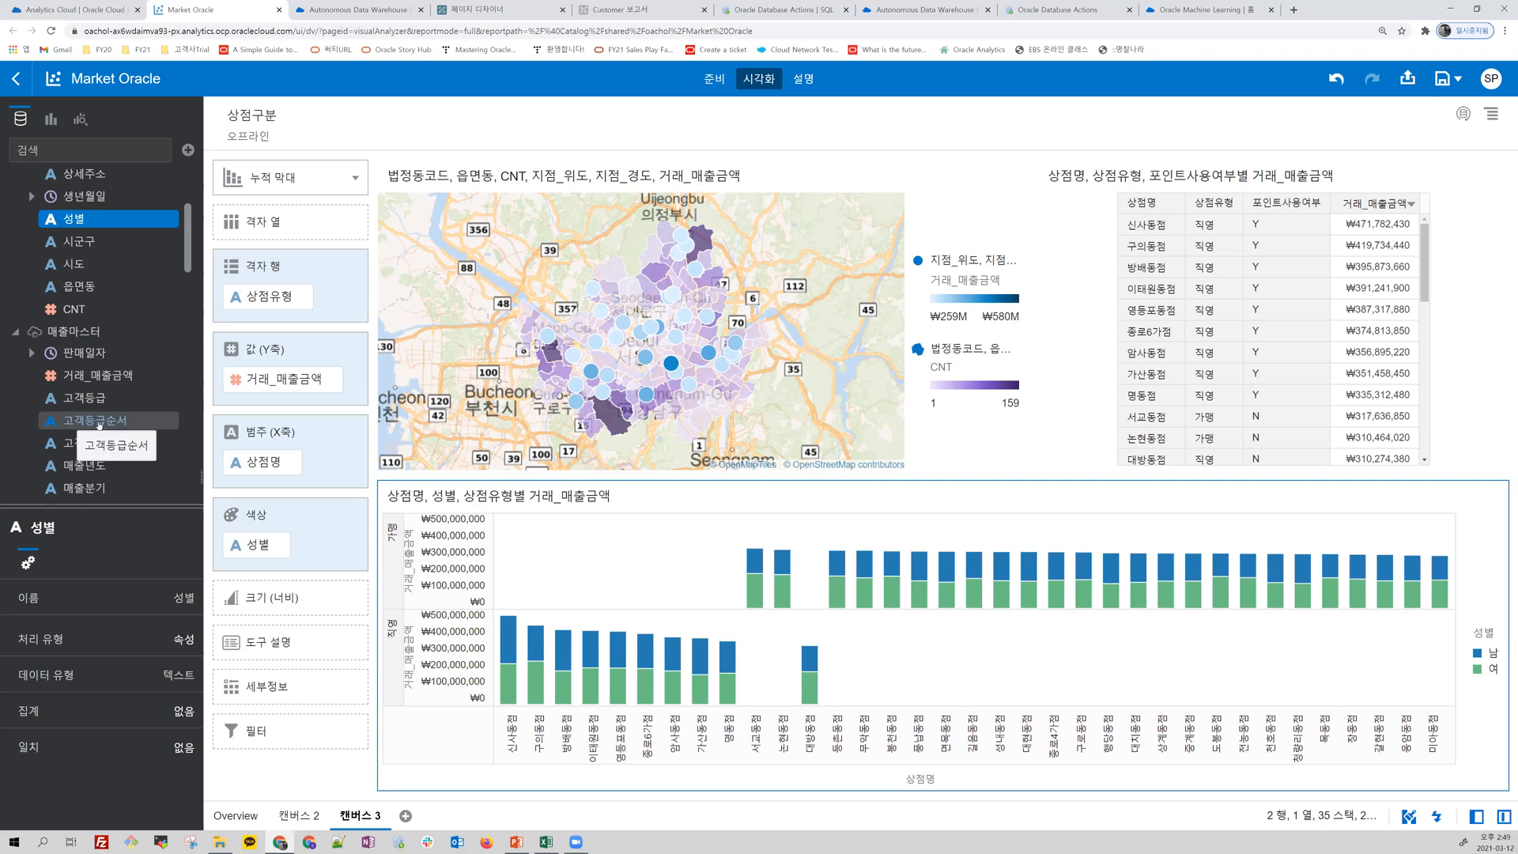
Step: Replace 성별 with 고객등급순서 from 매출마스터 as the stacked bar chart's color and inspect the bar segments
left_click_drag(252, 545, 257, 553)
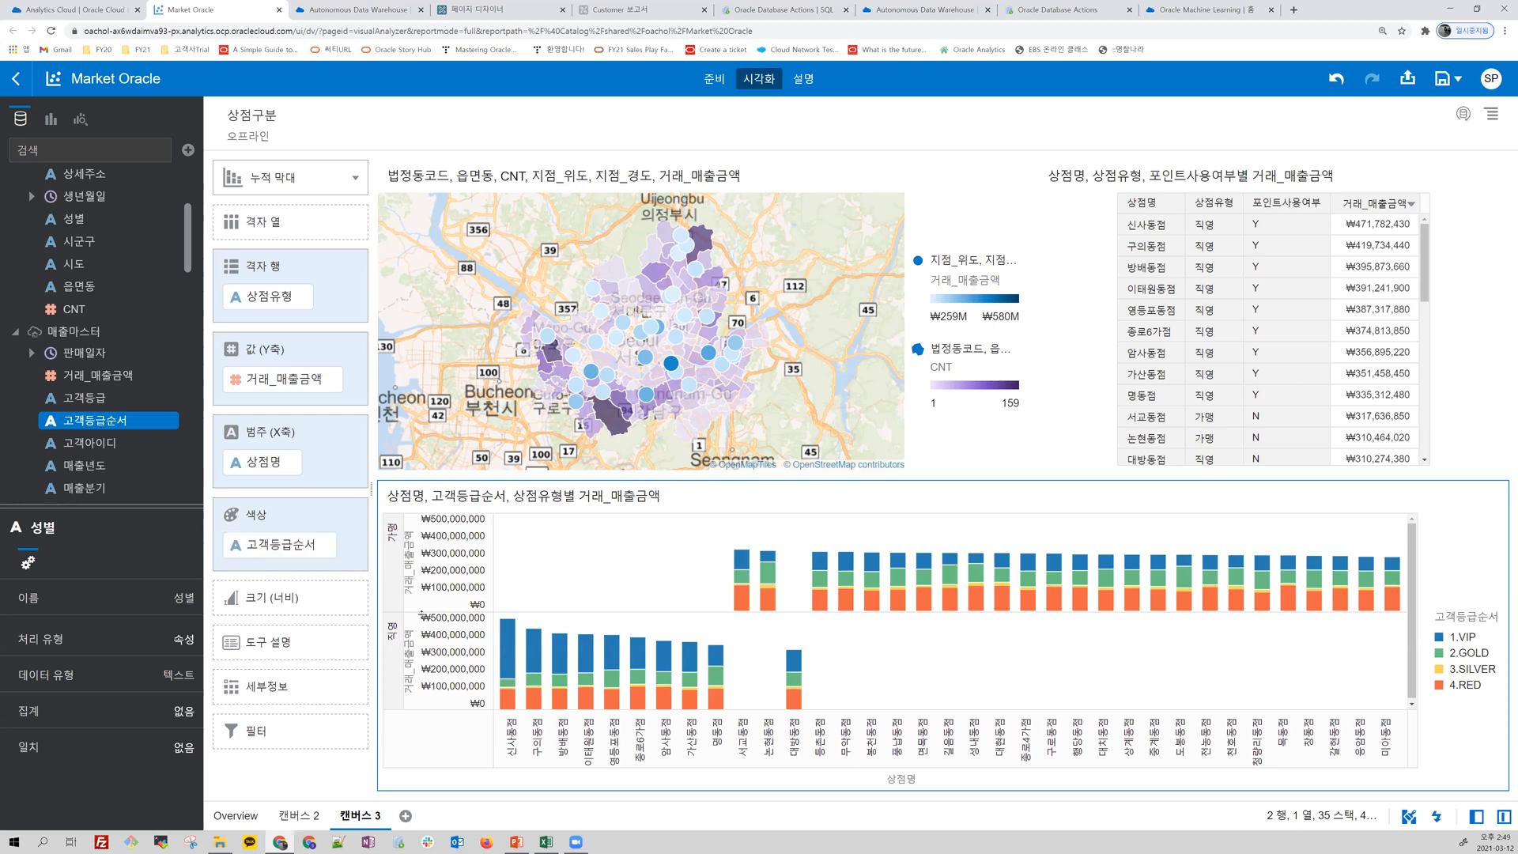
left_click(509, 678)
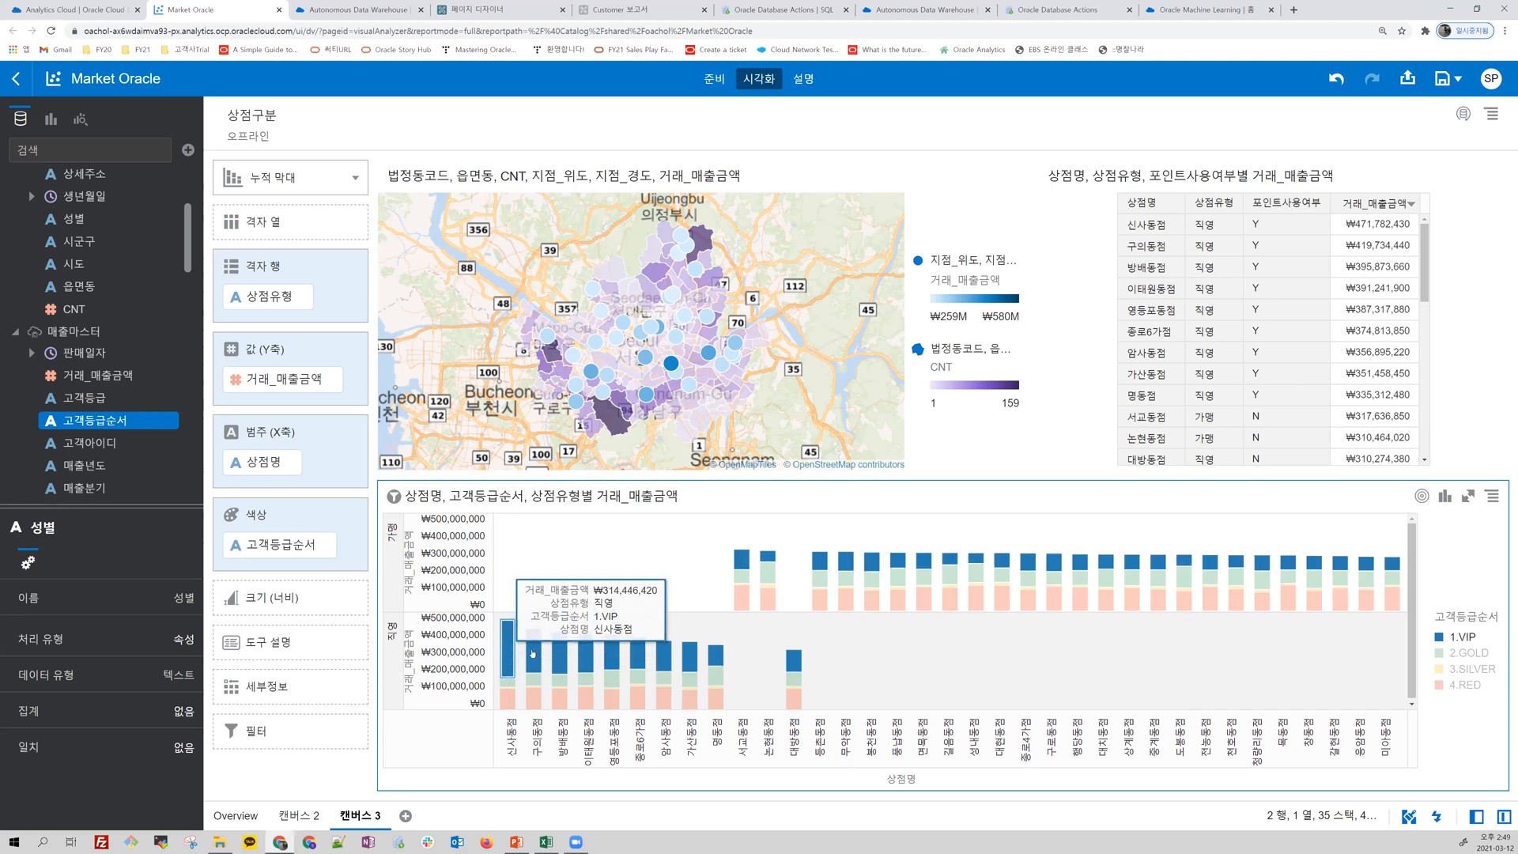
left_click(751, 654)
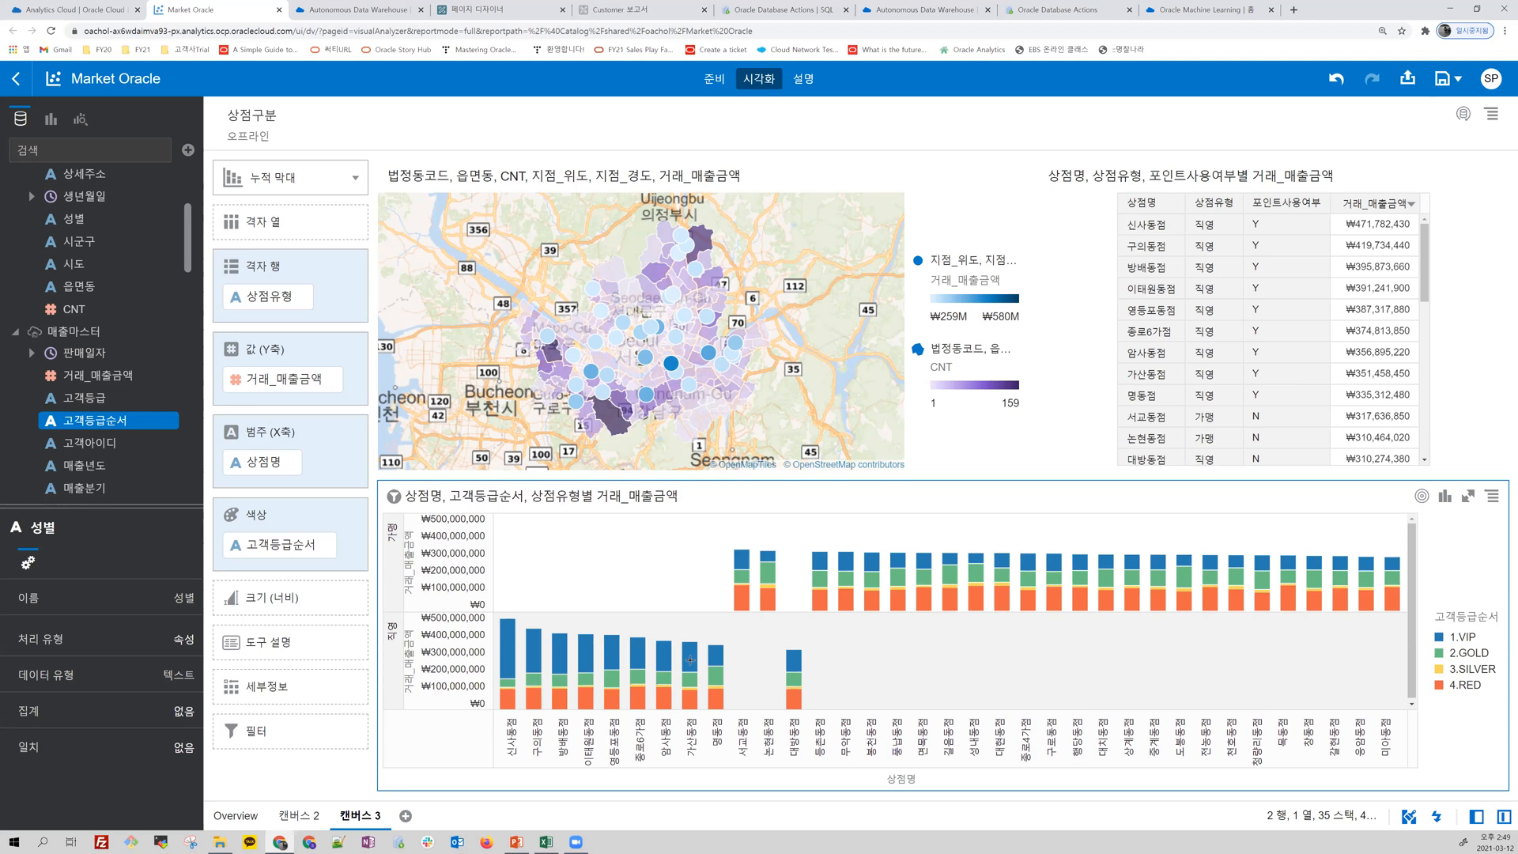
Step: Rename the canvas 캔버스 3 as 오프라인상점분석
left_click(380, 818)
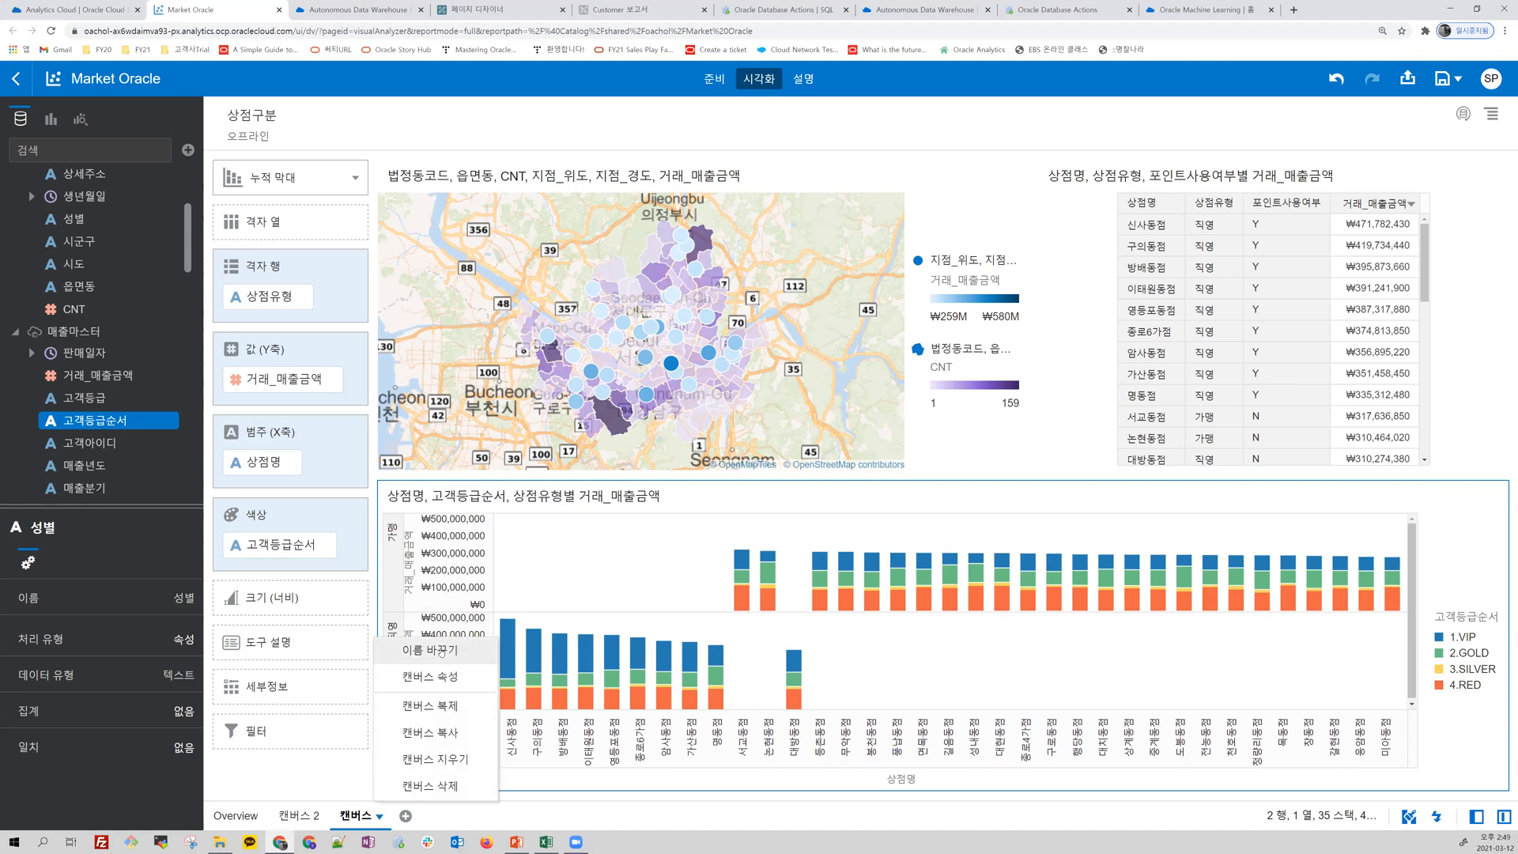
left_click(452, 651)
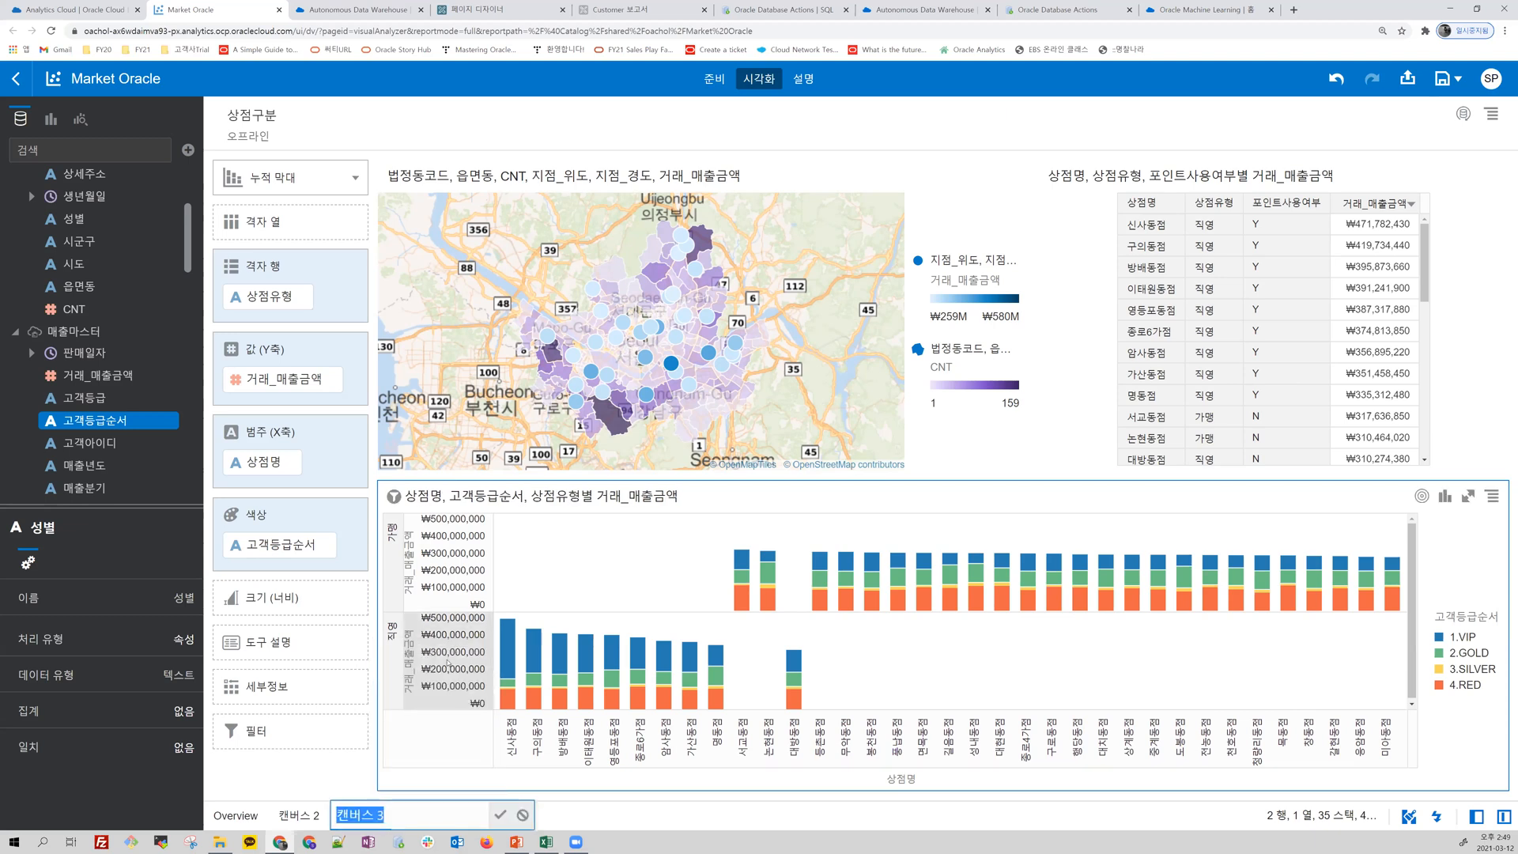
type("dh")
left_click(500, 815)
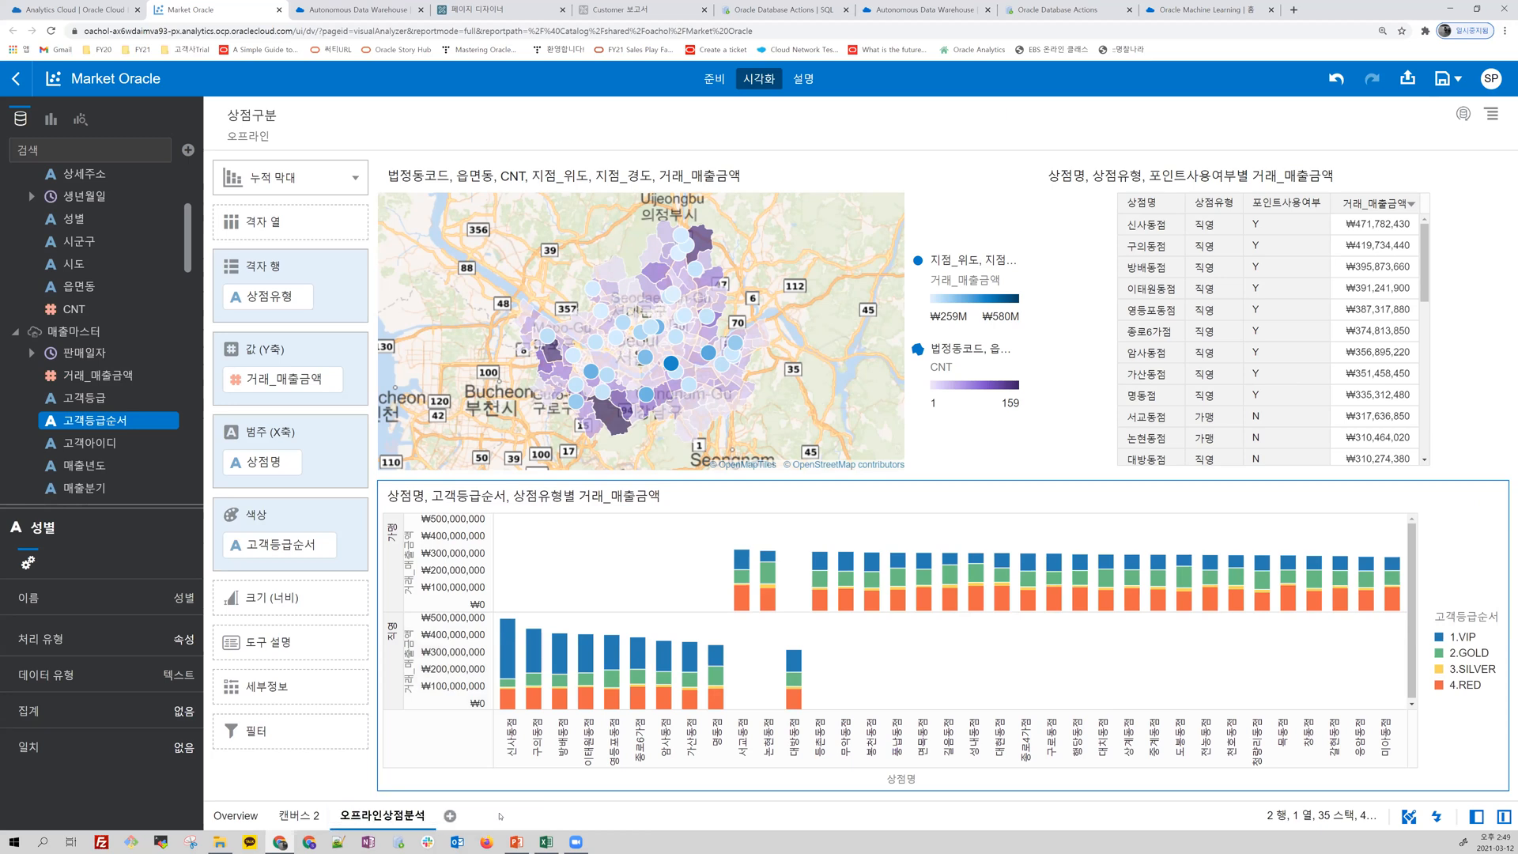
Step: Add a new canvas and filter it by 상점구분 to 오프라인
left_click(449, 815)
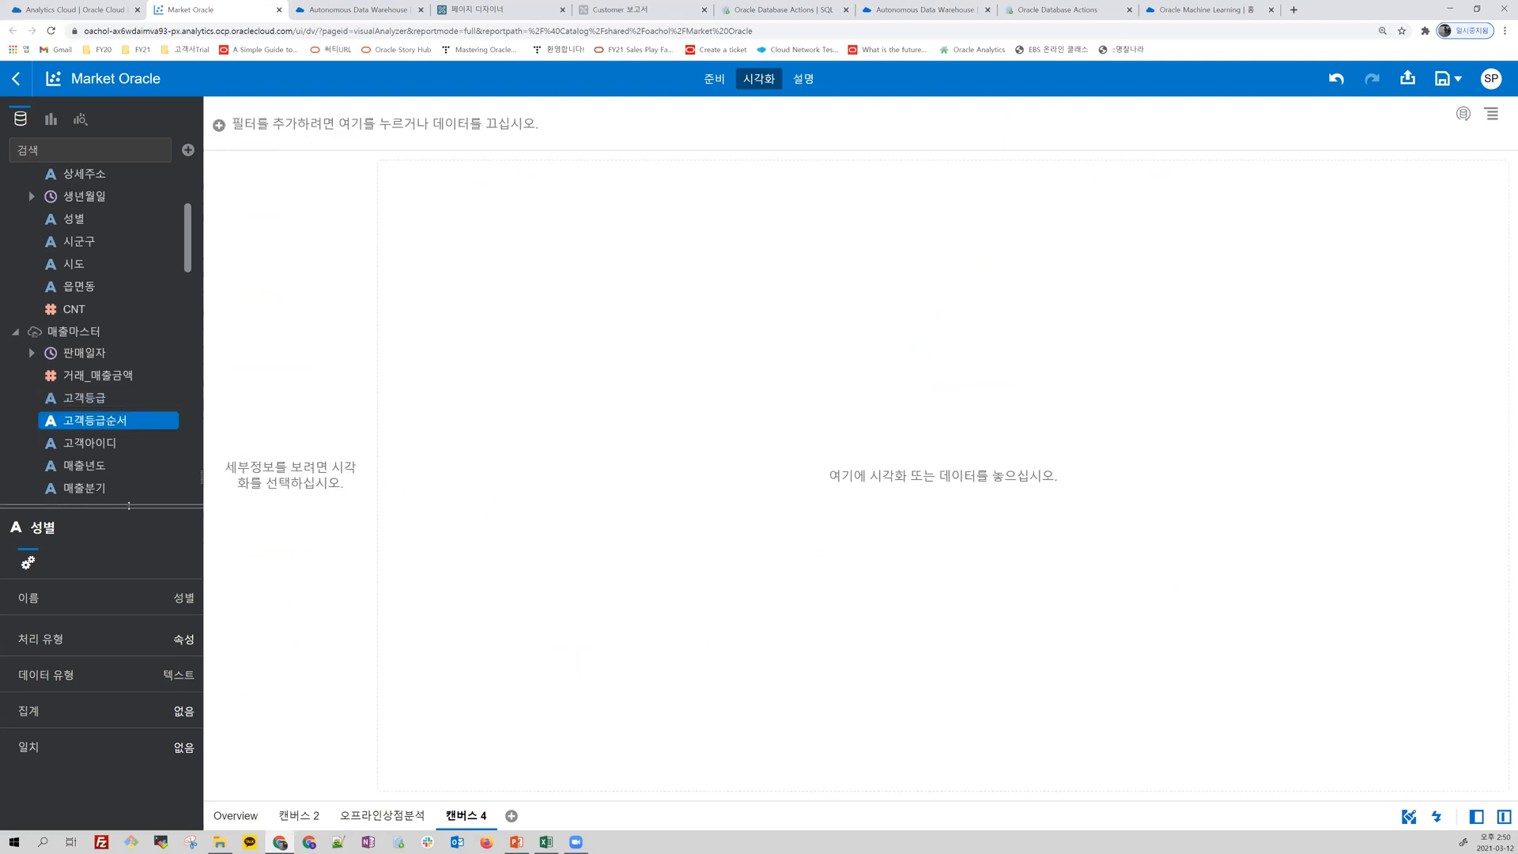
left_click_drag(129, 504, 129, 673)
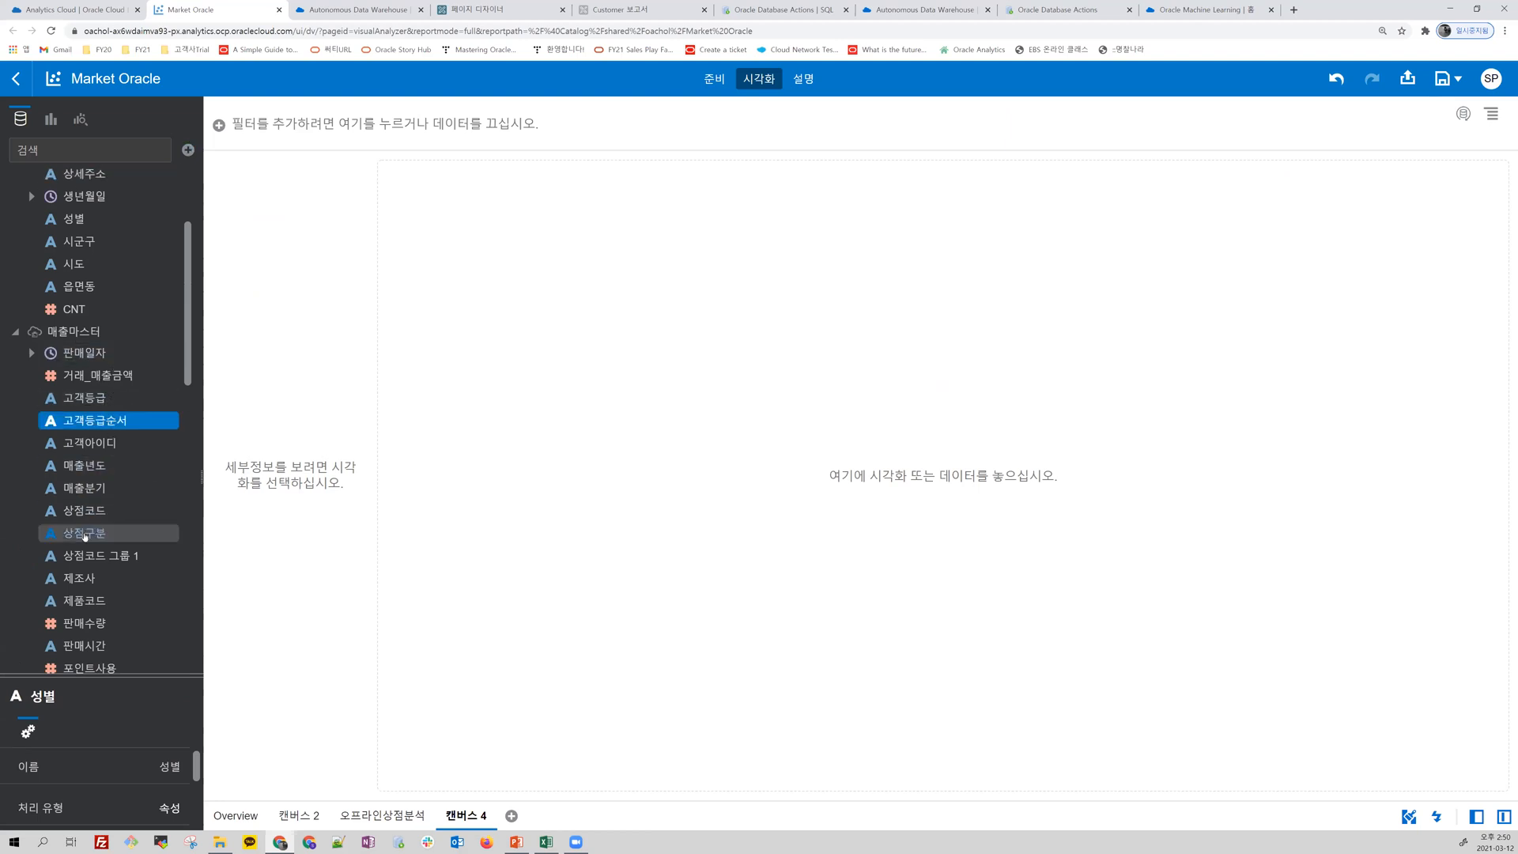
mouse_move(259, 138)
left_mouse_down()
mouse_move(268, 154)
mouse_move(273, 126)
left_mouse_up()
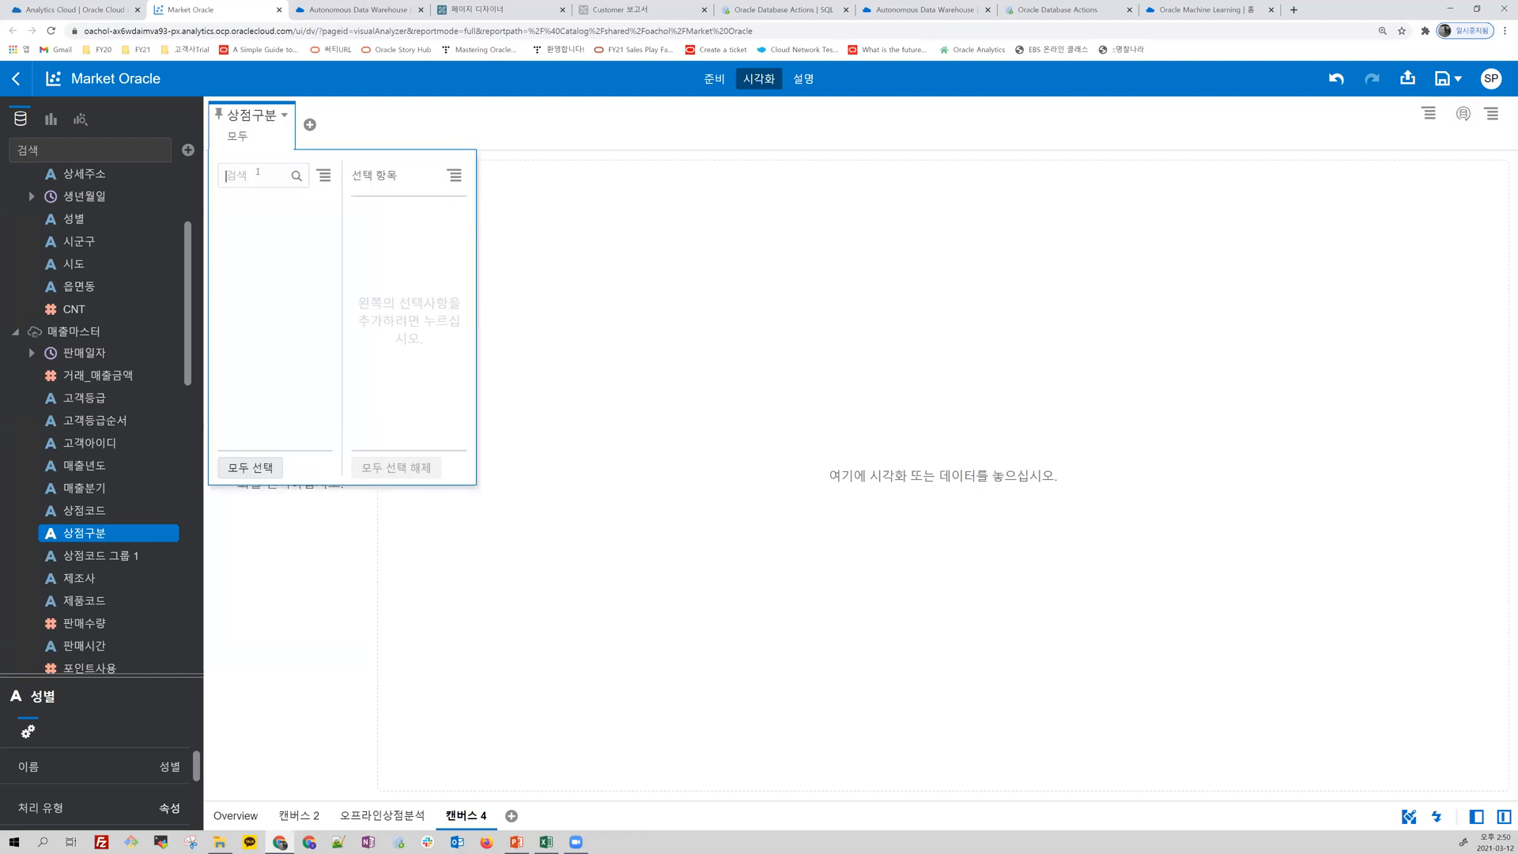
left_click(252, 220)
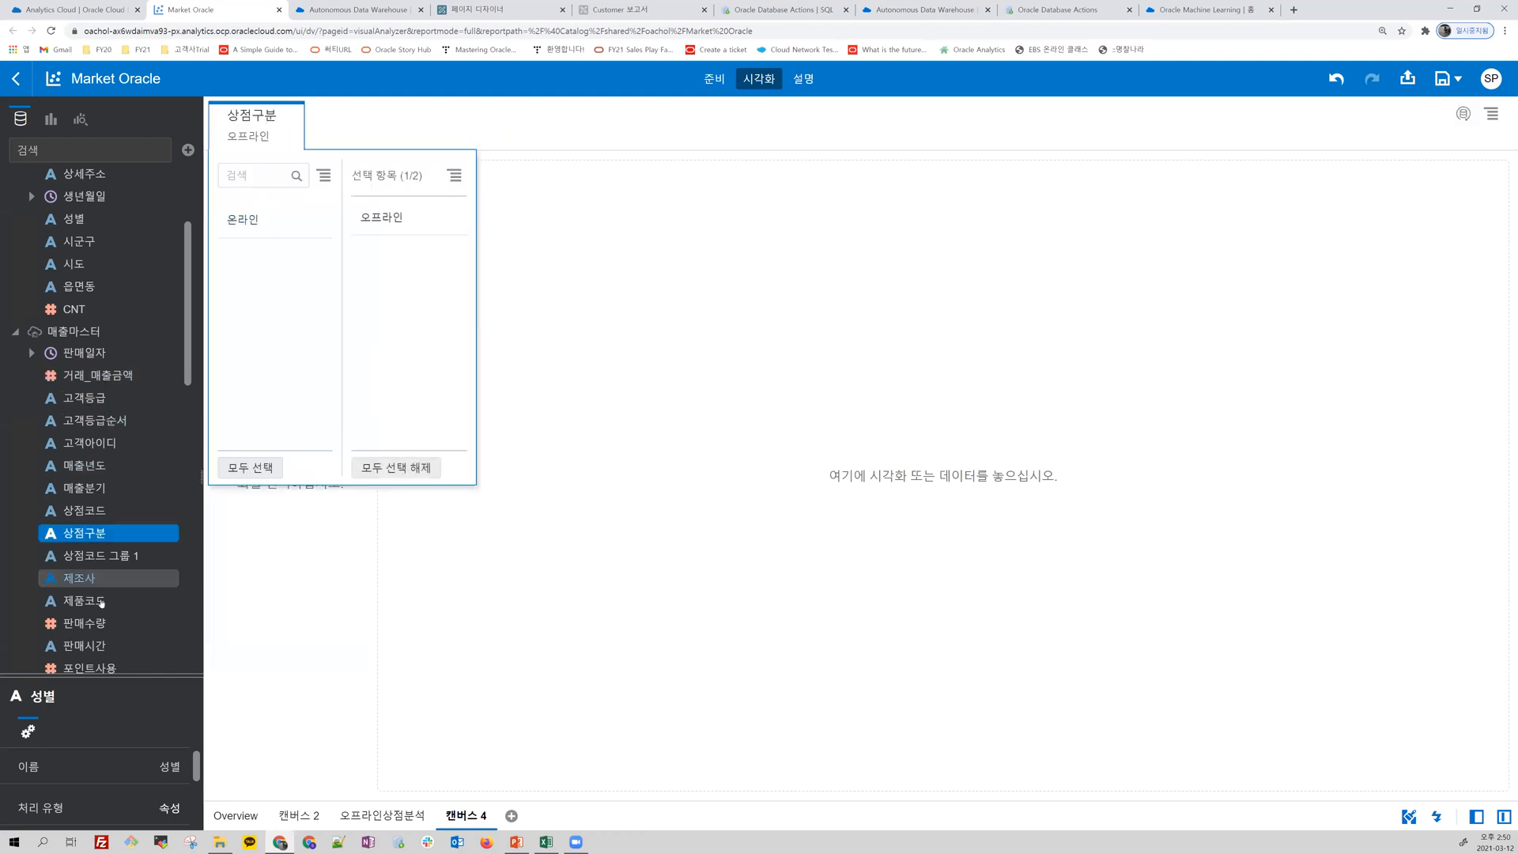
left_click_drag(97, 425, 312, 112)
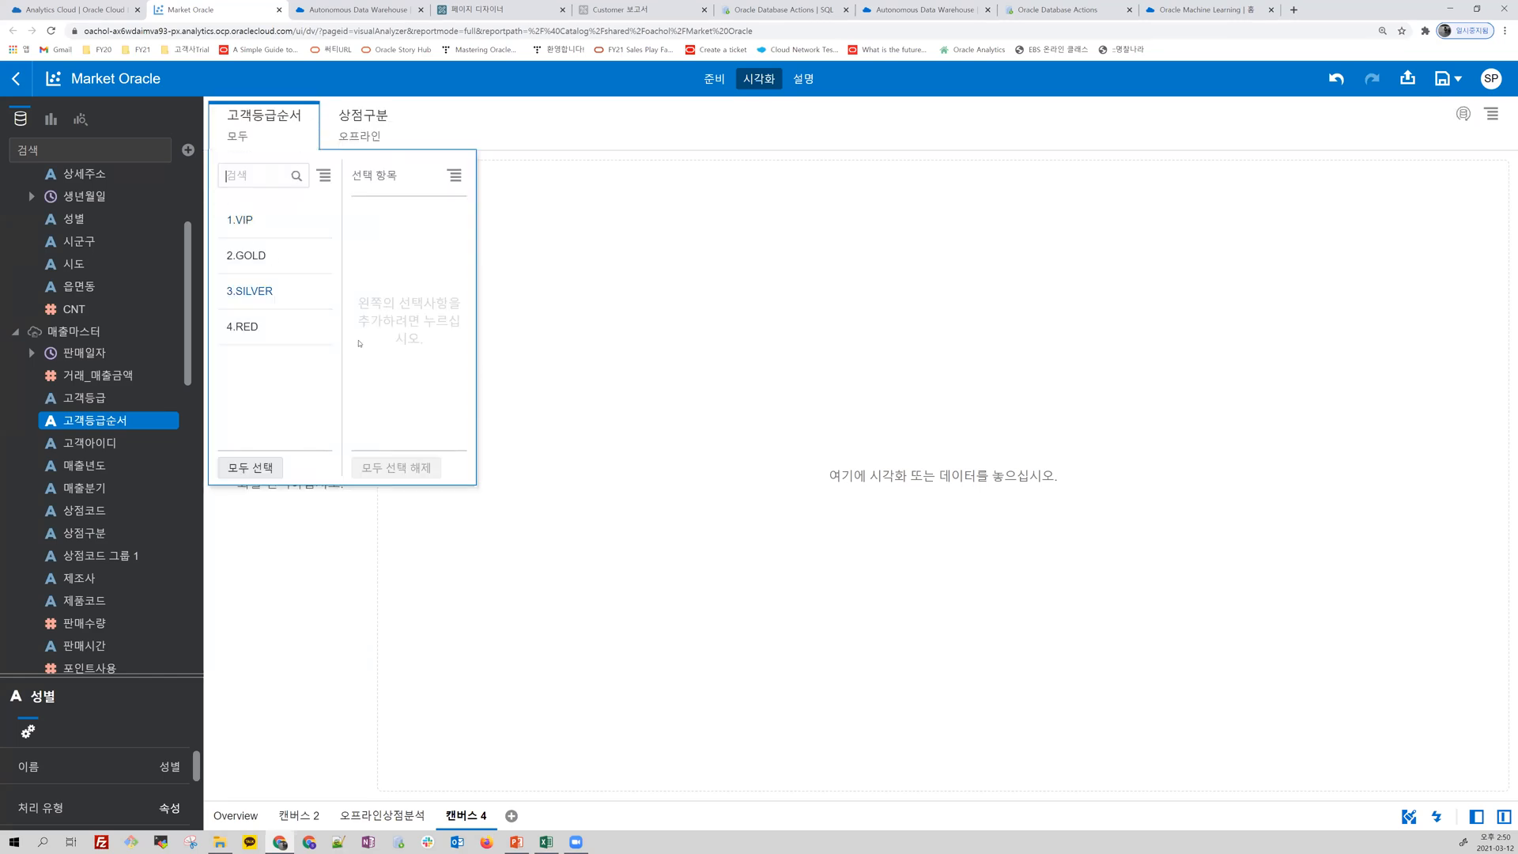
left_click(312, 123)
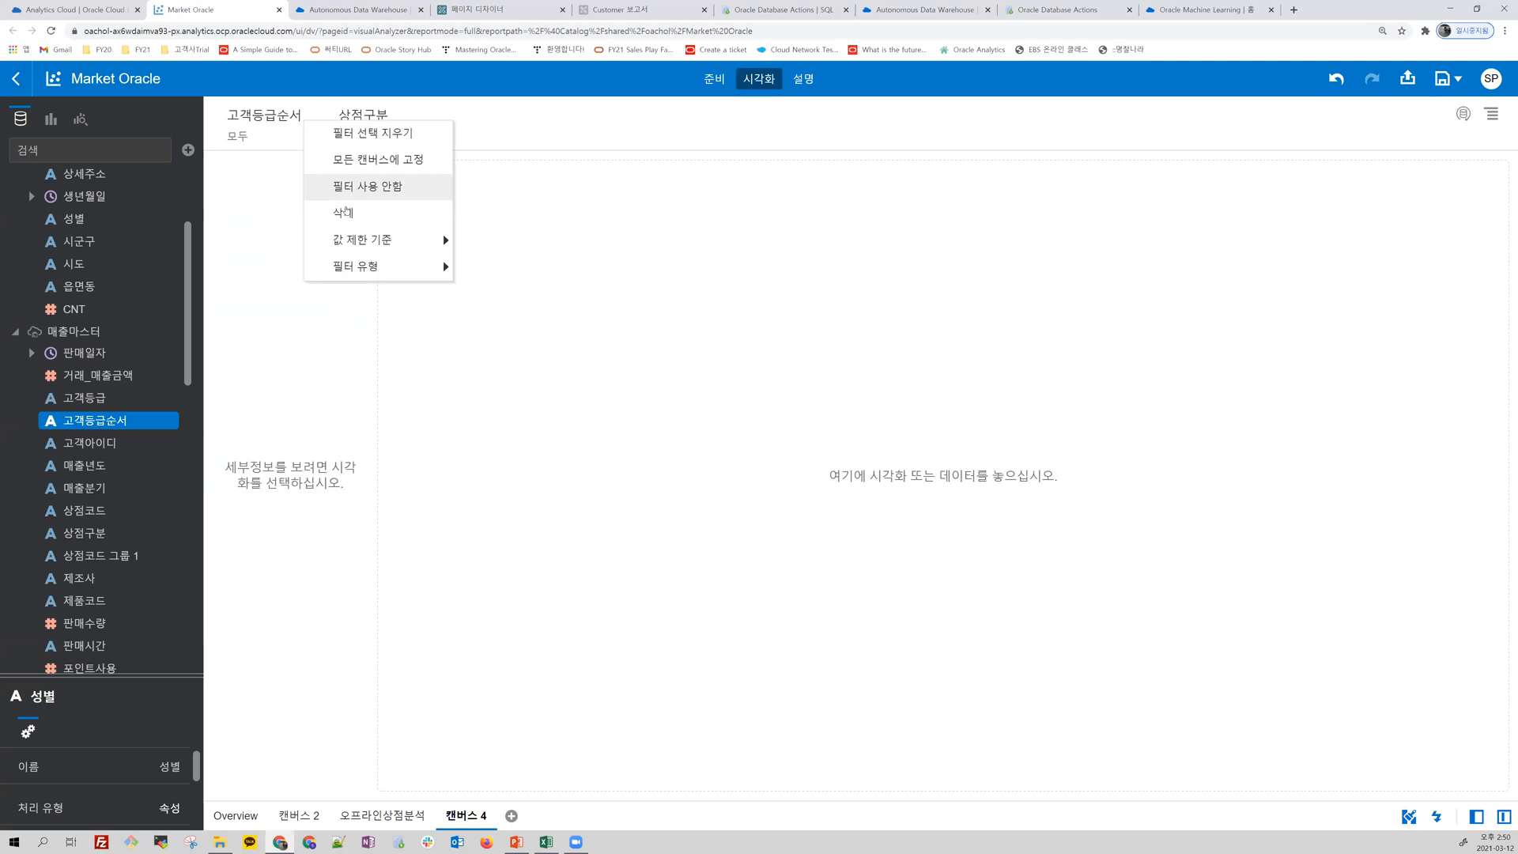
left_click(347, 209)
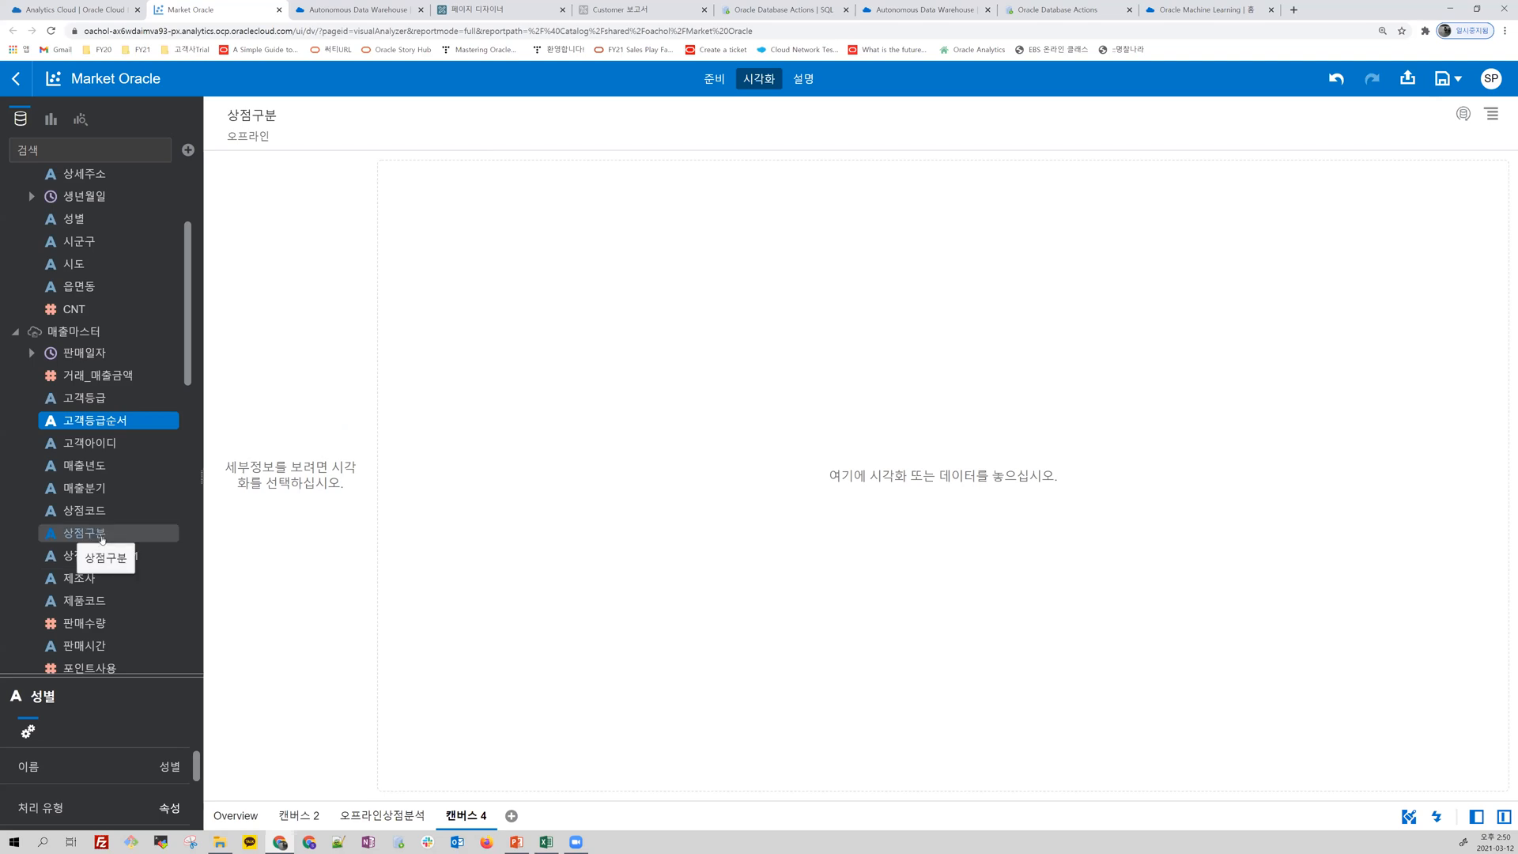
Step: Create a treemap (트리맵) of 거래_매출금액 by 제조사 from 매출마스터 and inspect its largest boxes
scroll(103, 536, "down", 3)
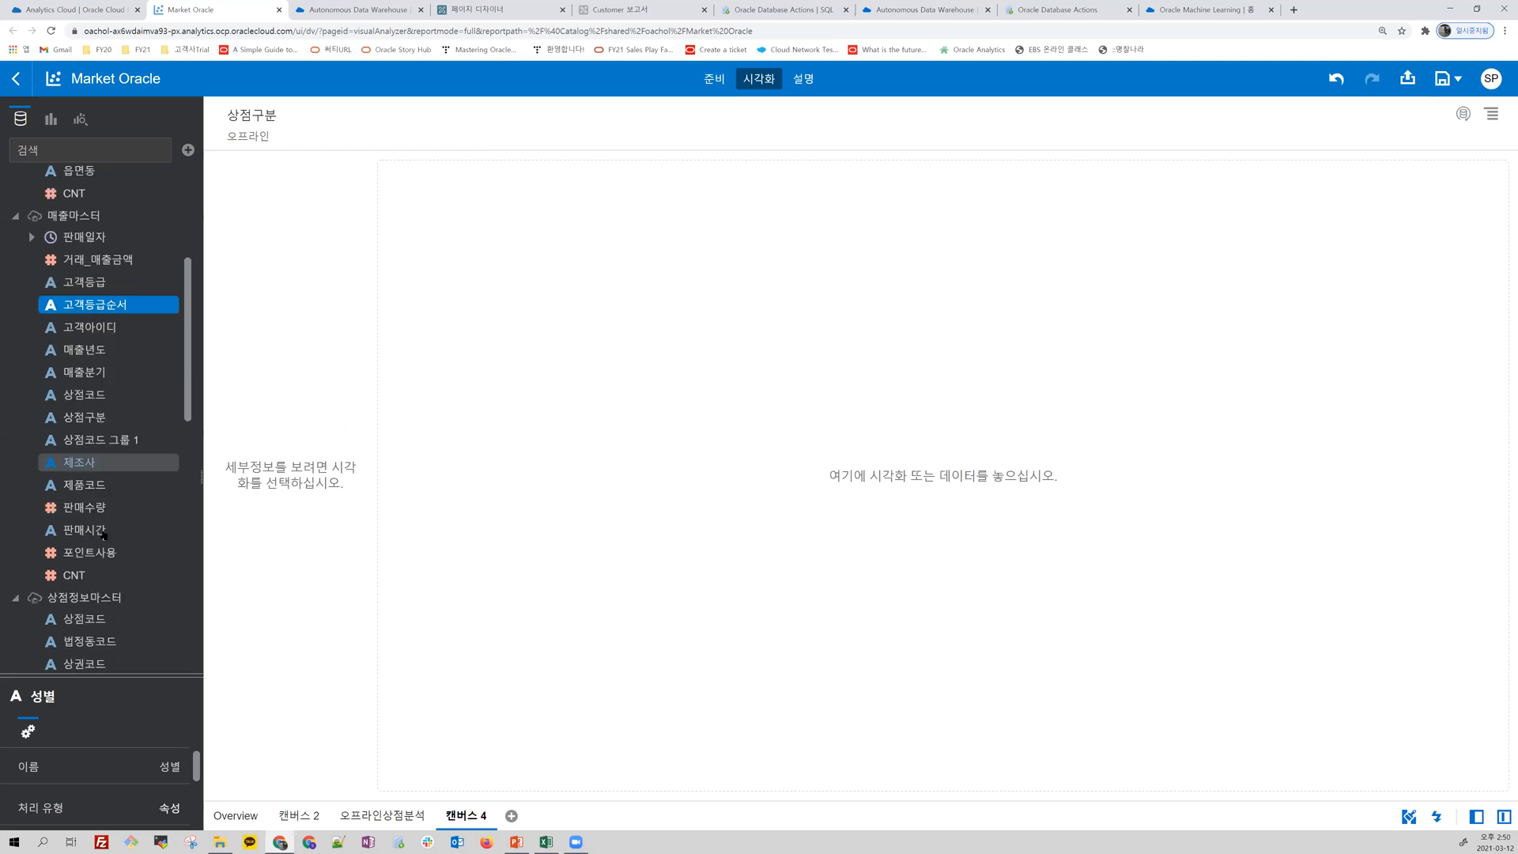
left_click(85, 459)
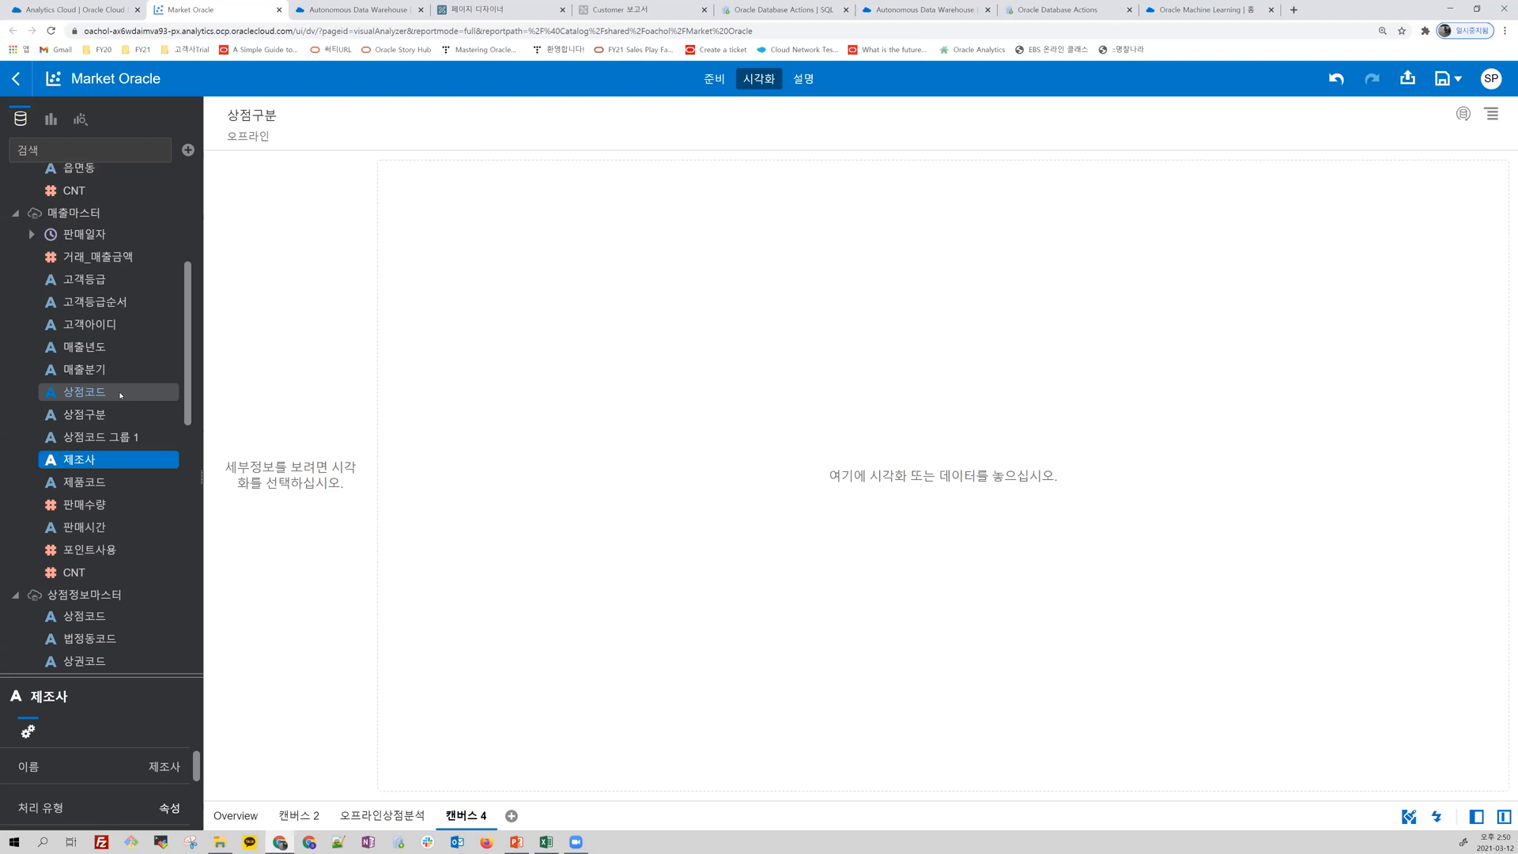
left_click(127, 260, "ctrl")
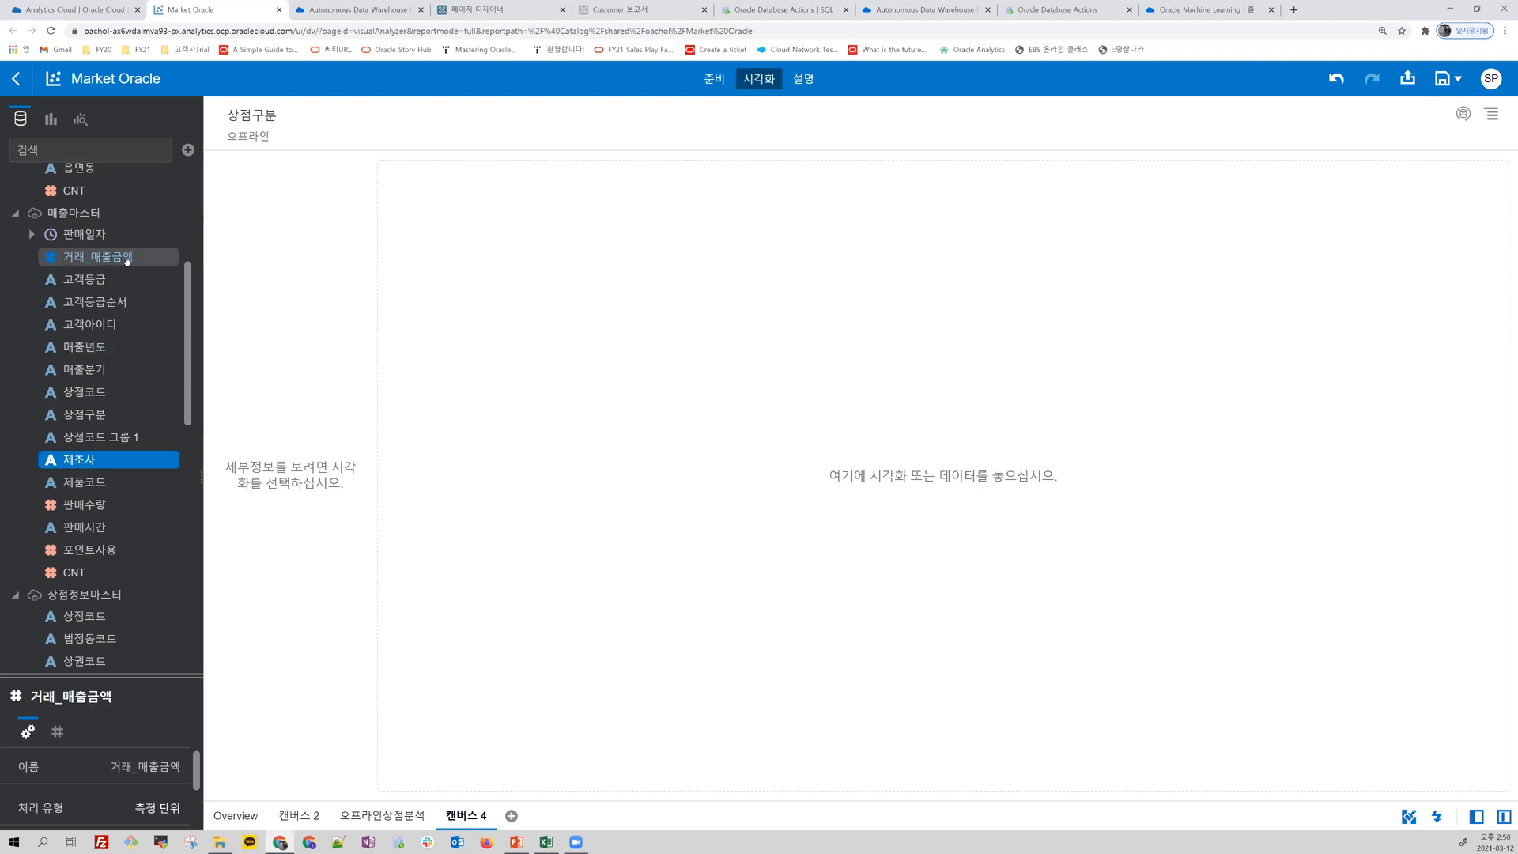
right_click(127, 261)
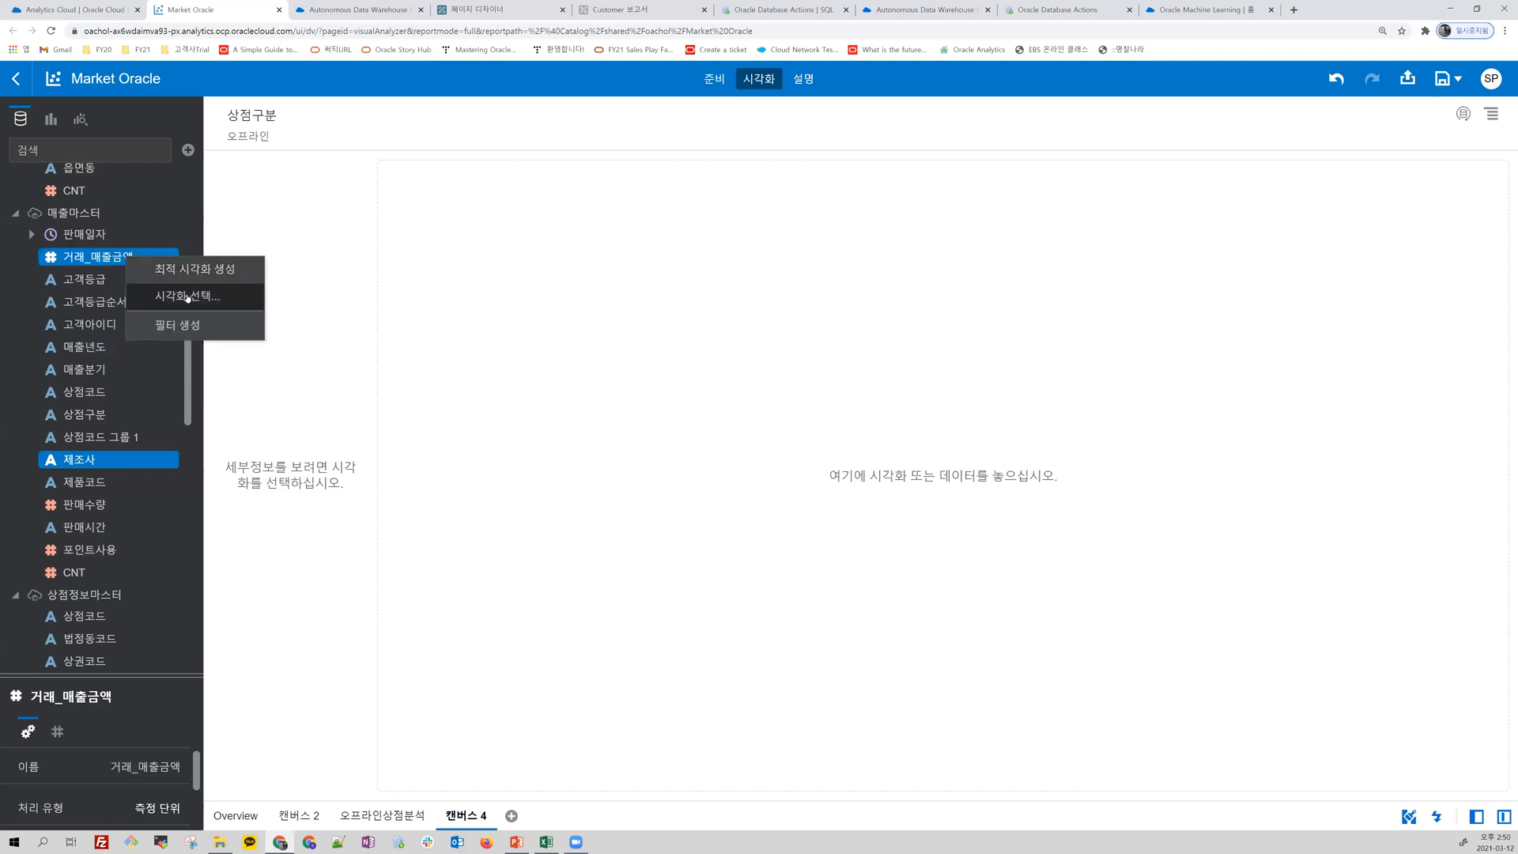
left_click(187, 295)
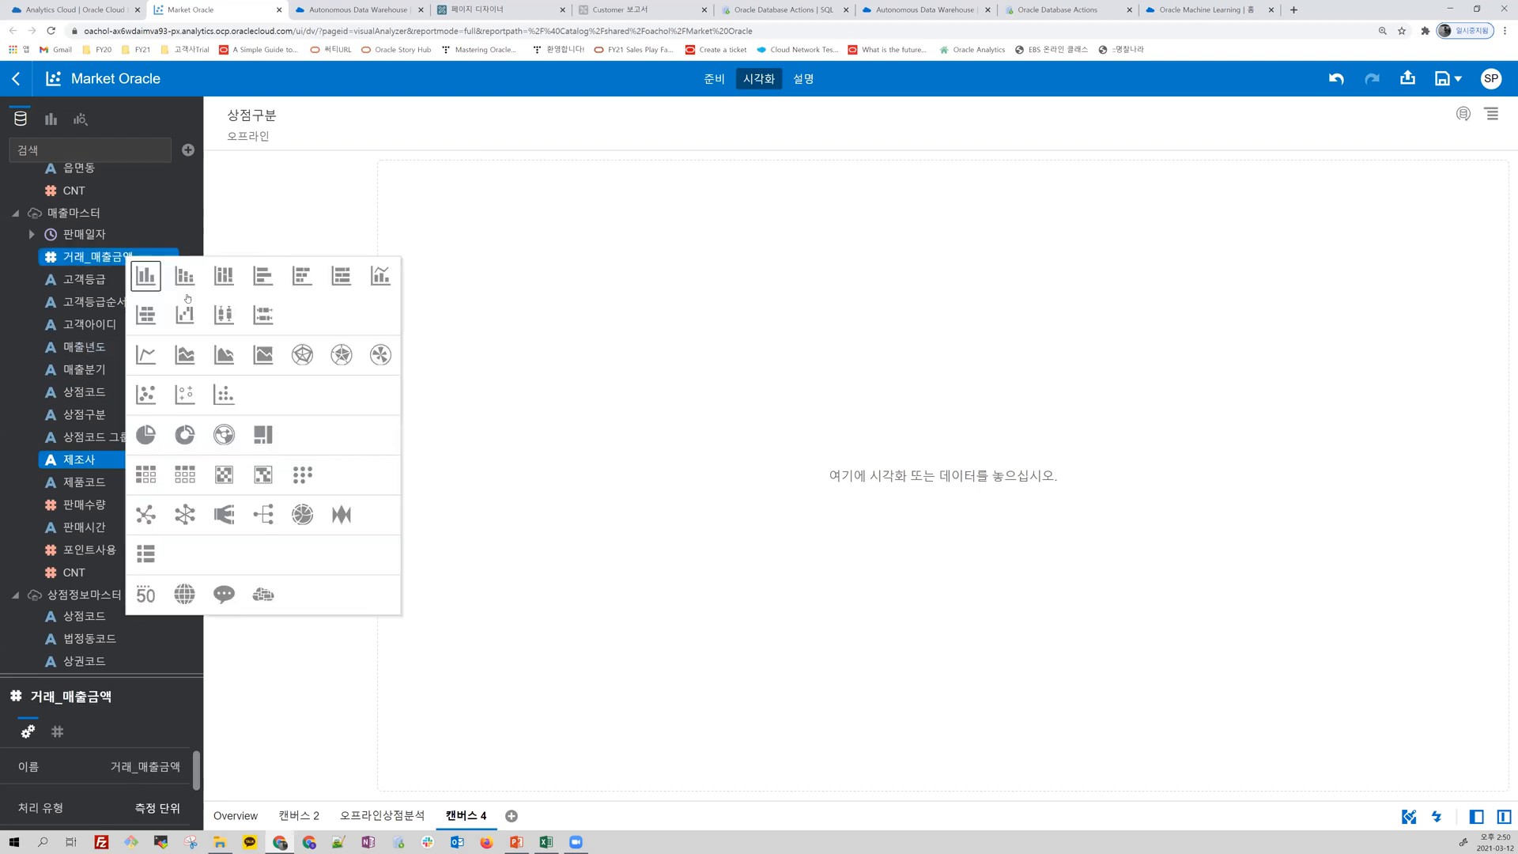
left_click(263, 434)
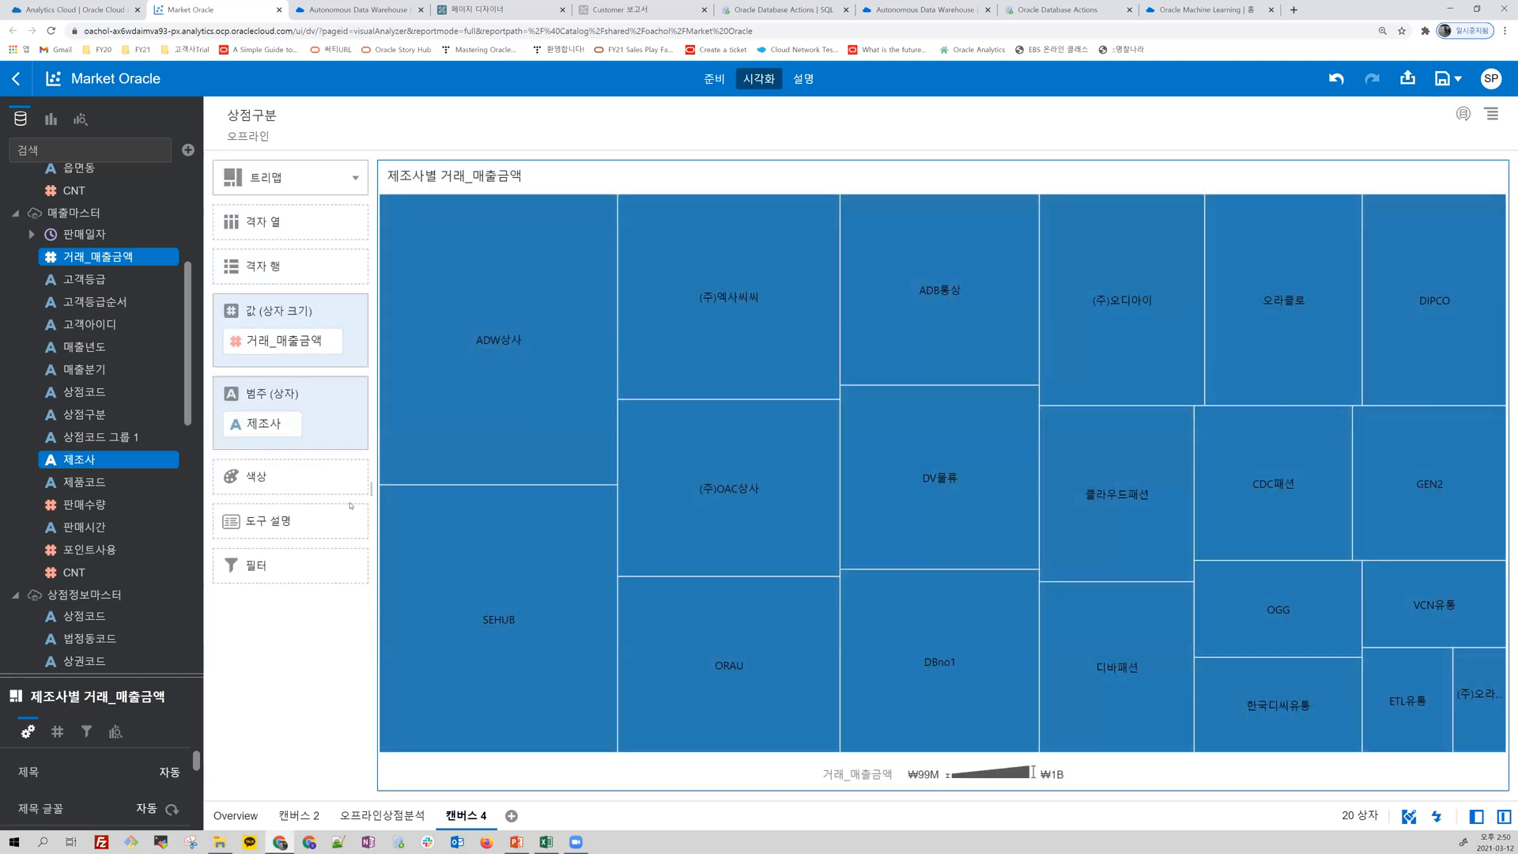
left_click(433, 372)
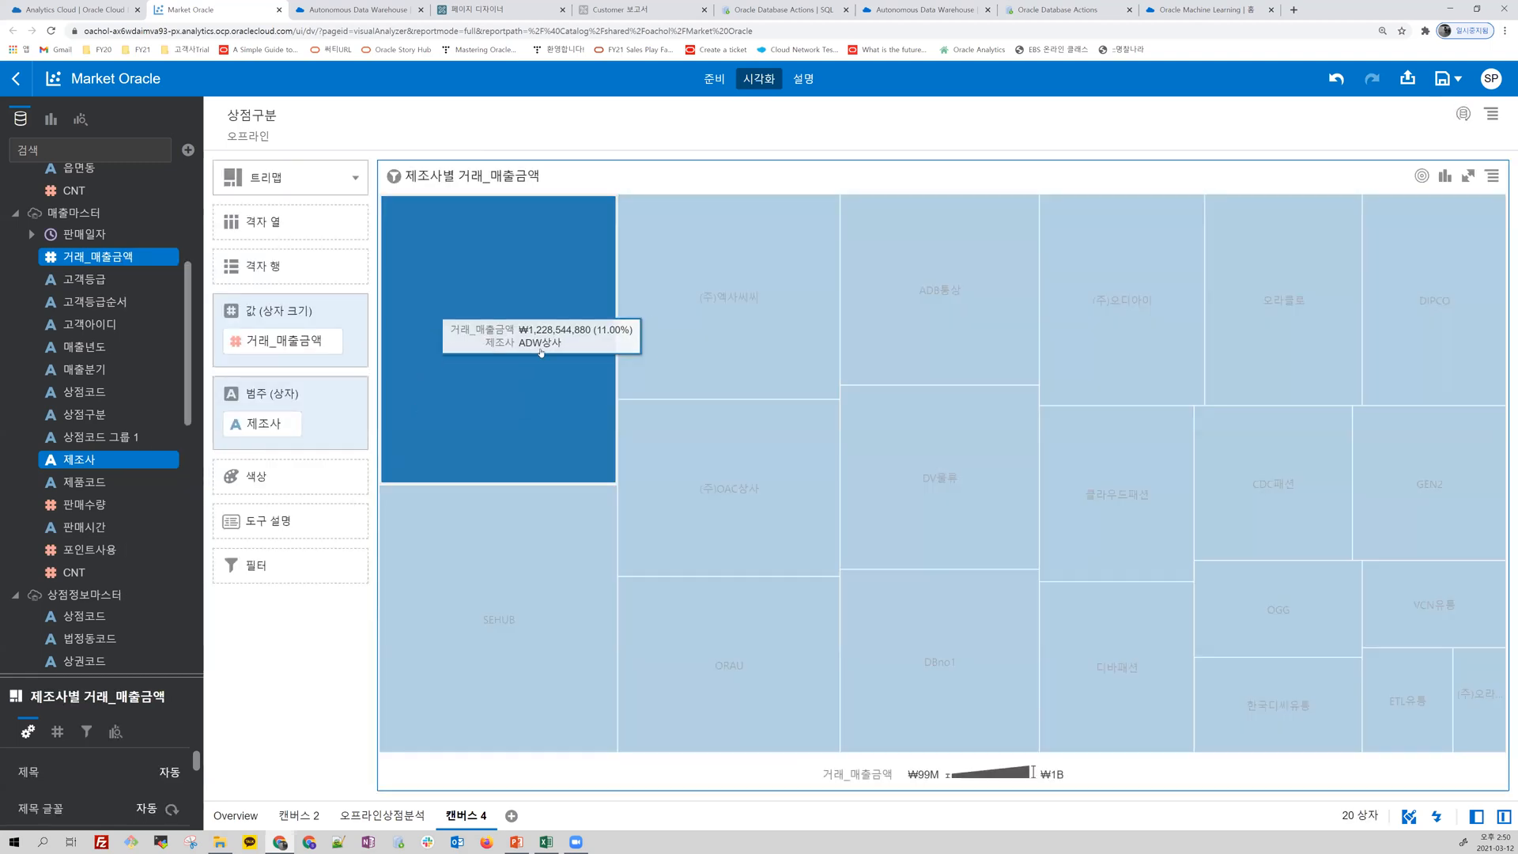
left_click(599, 666)
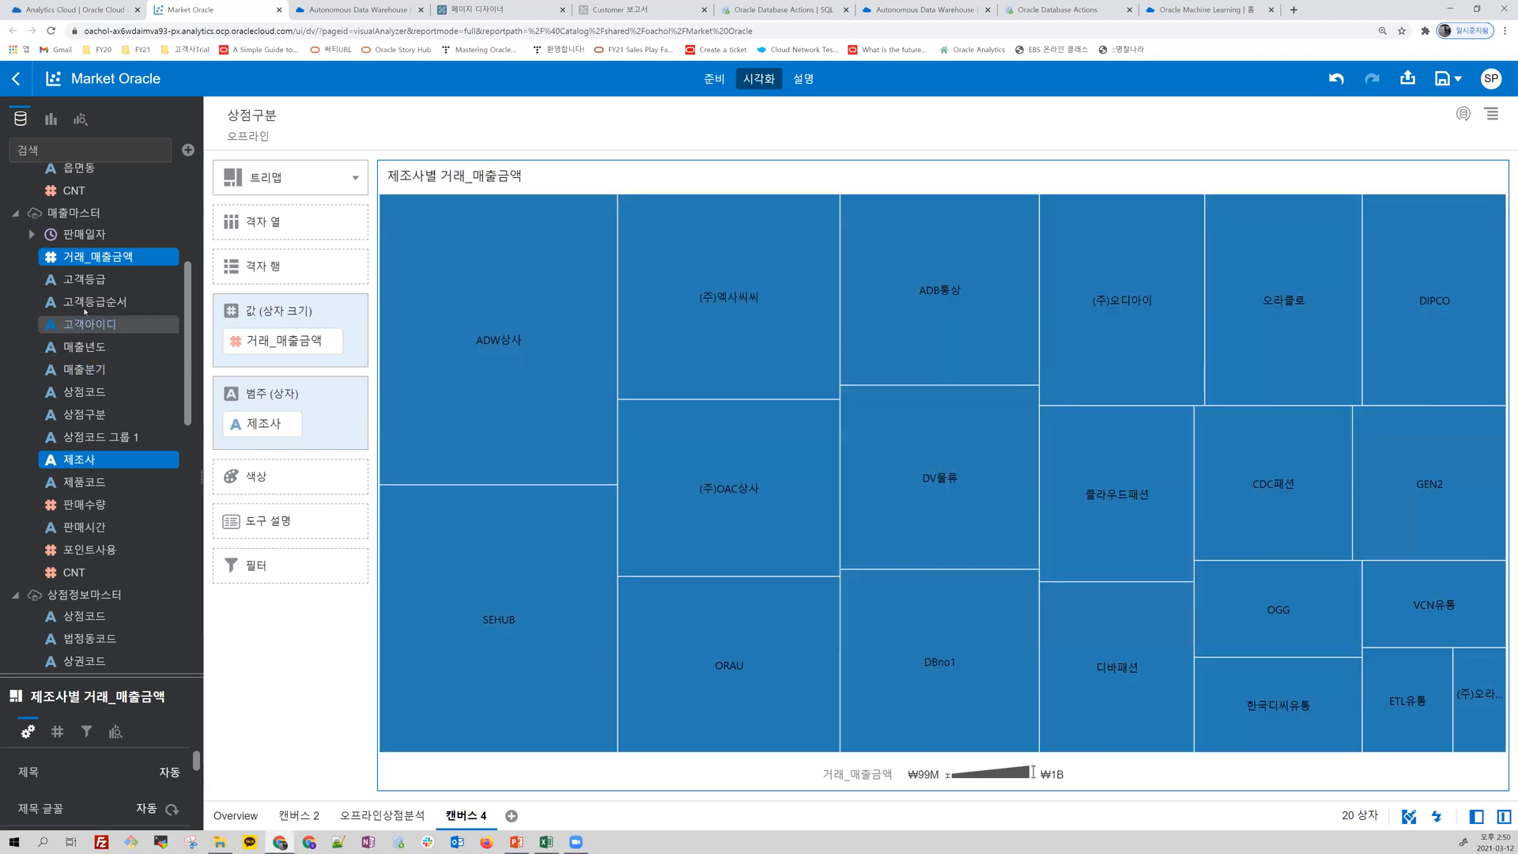
Step: Add 고객등급순서 as a filter on the treemap only and limit it to 1.VIP
left_click(97, 303)
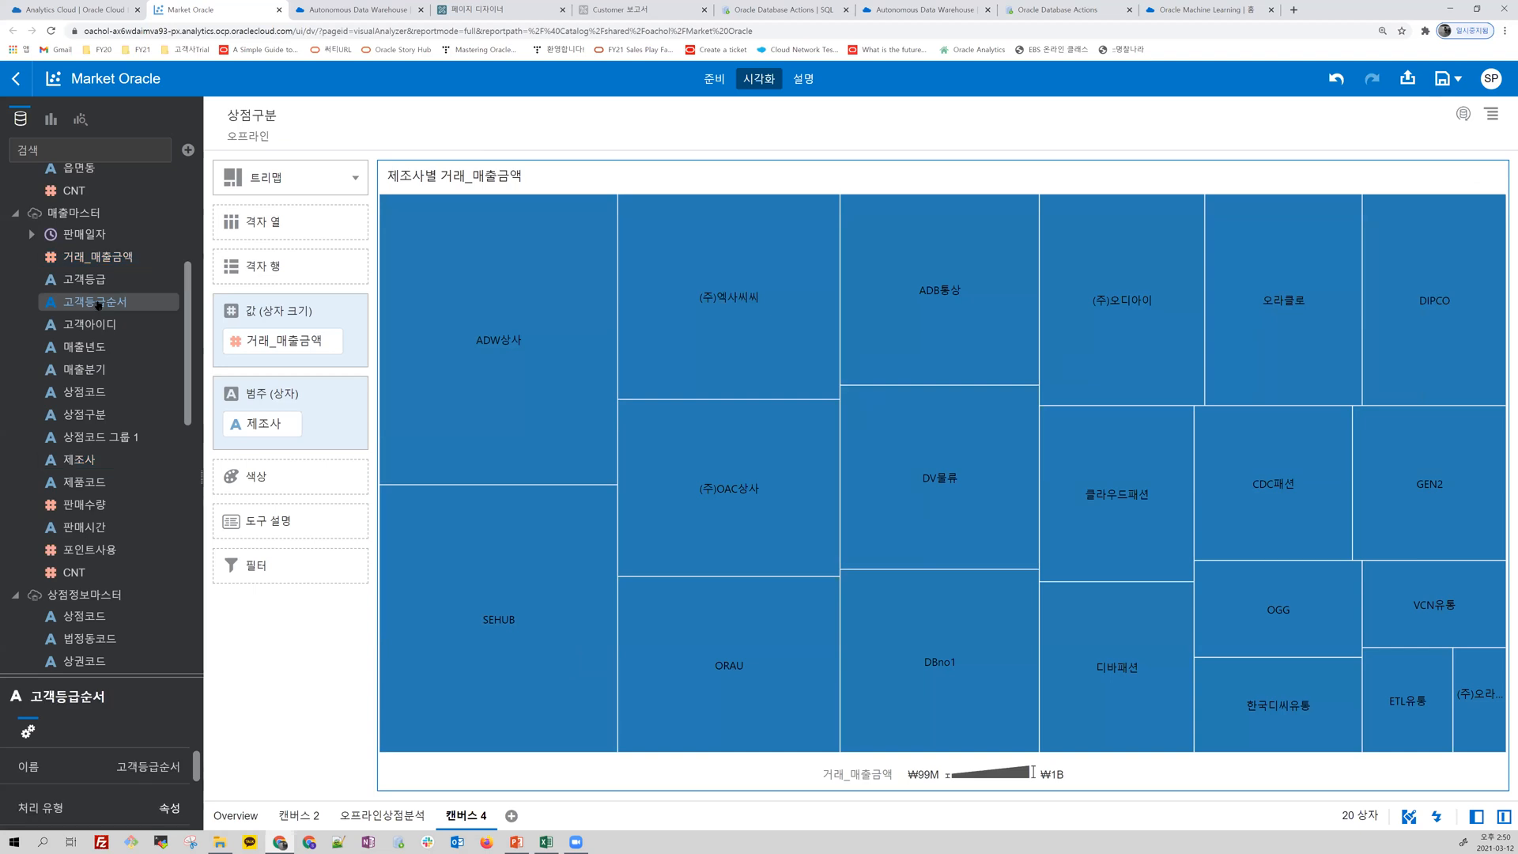
left_click_drag(98, 304, 261, 569)
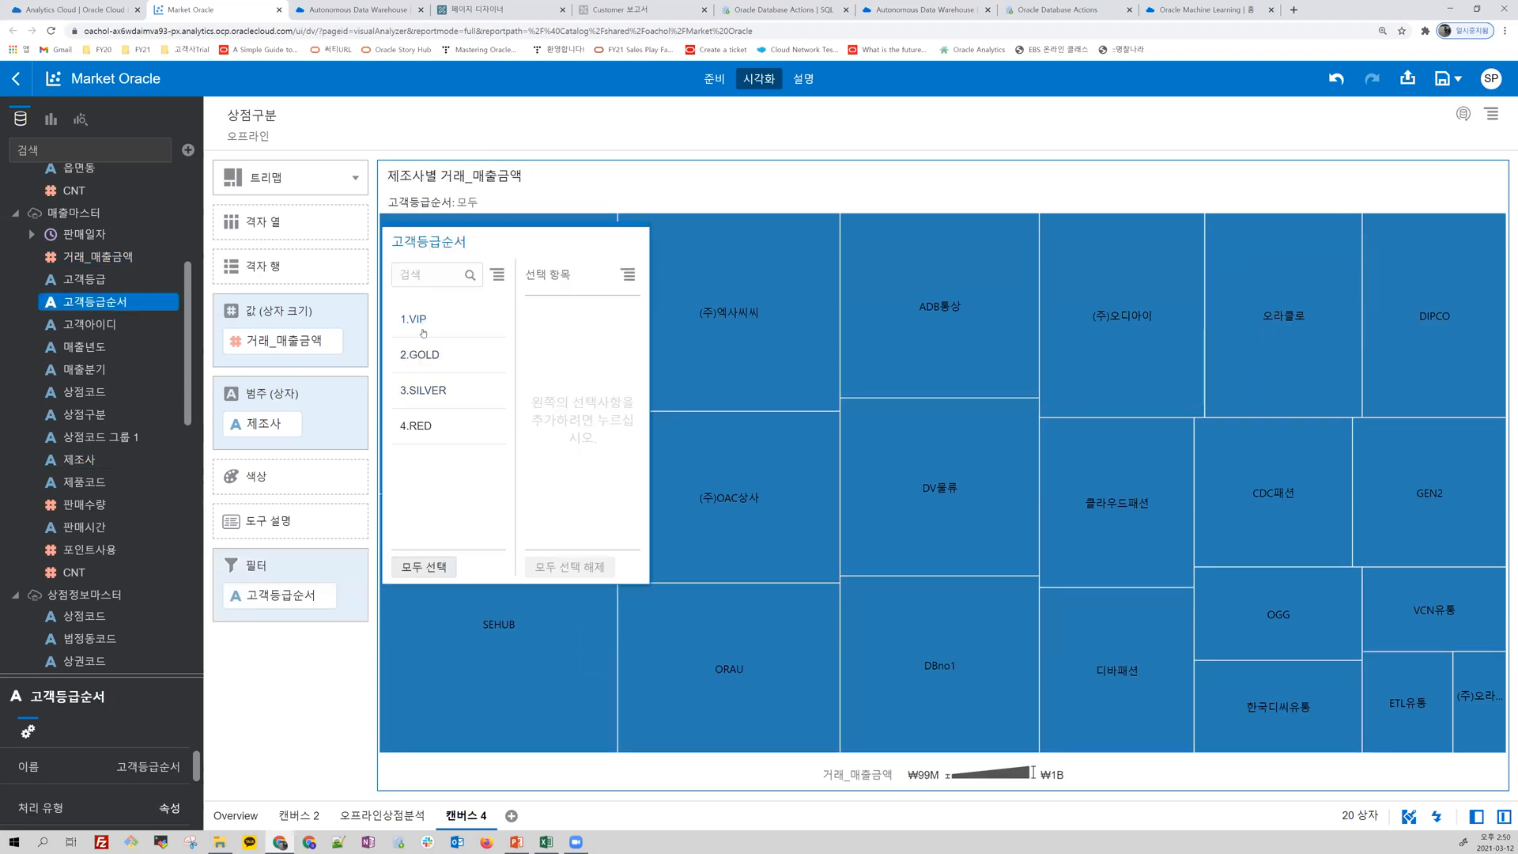
mouse_move(292, 124)
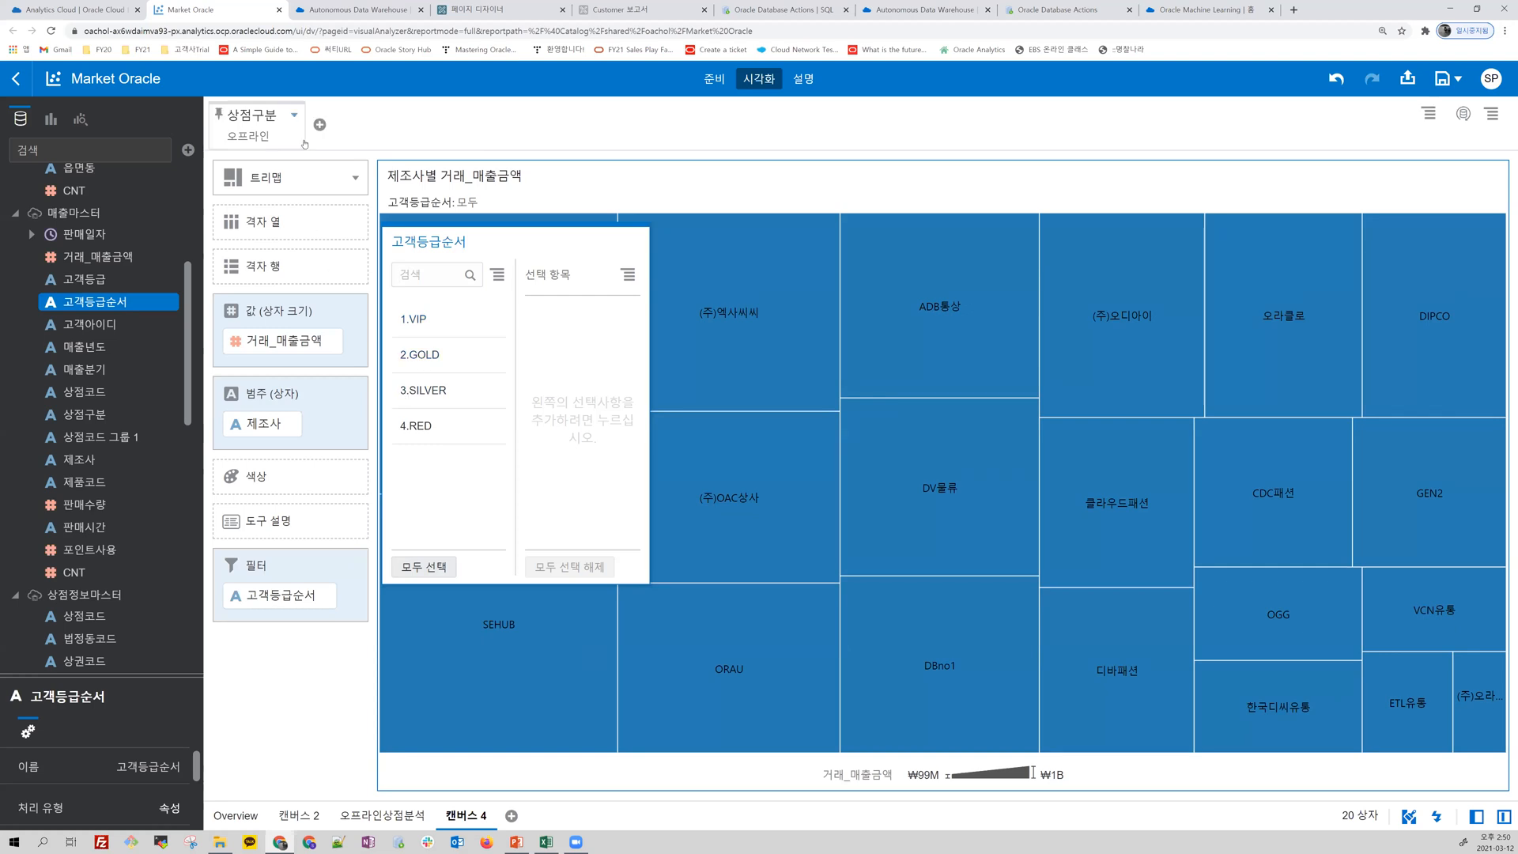
left_click(1101, 736)
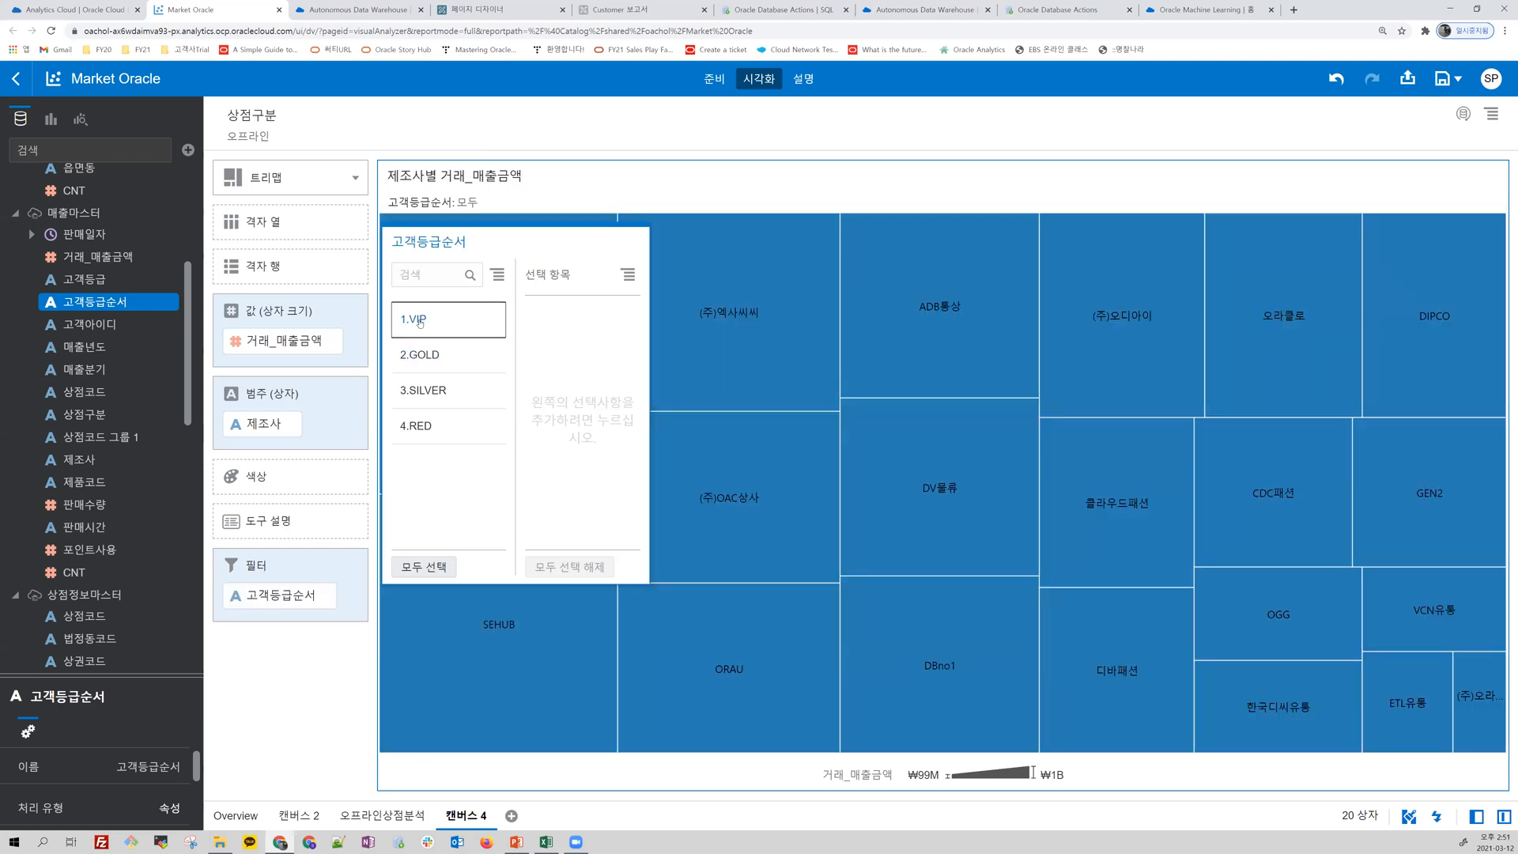
left_click(419, 319)
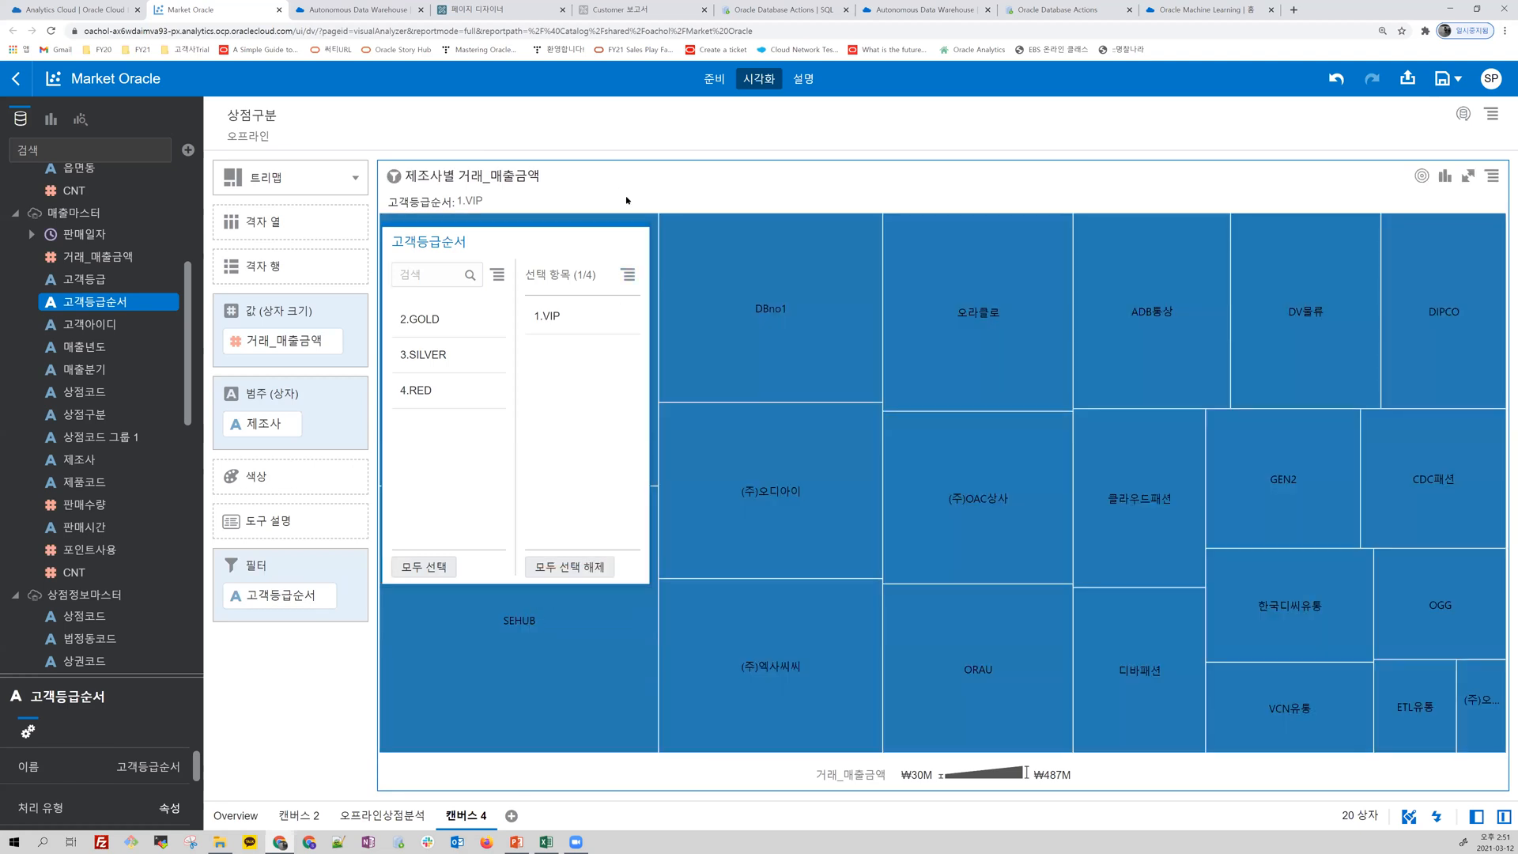
left_click(626, 200)
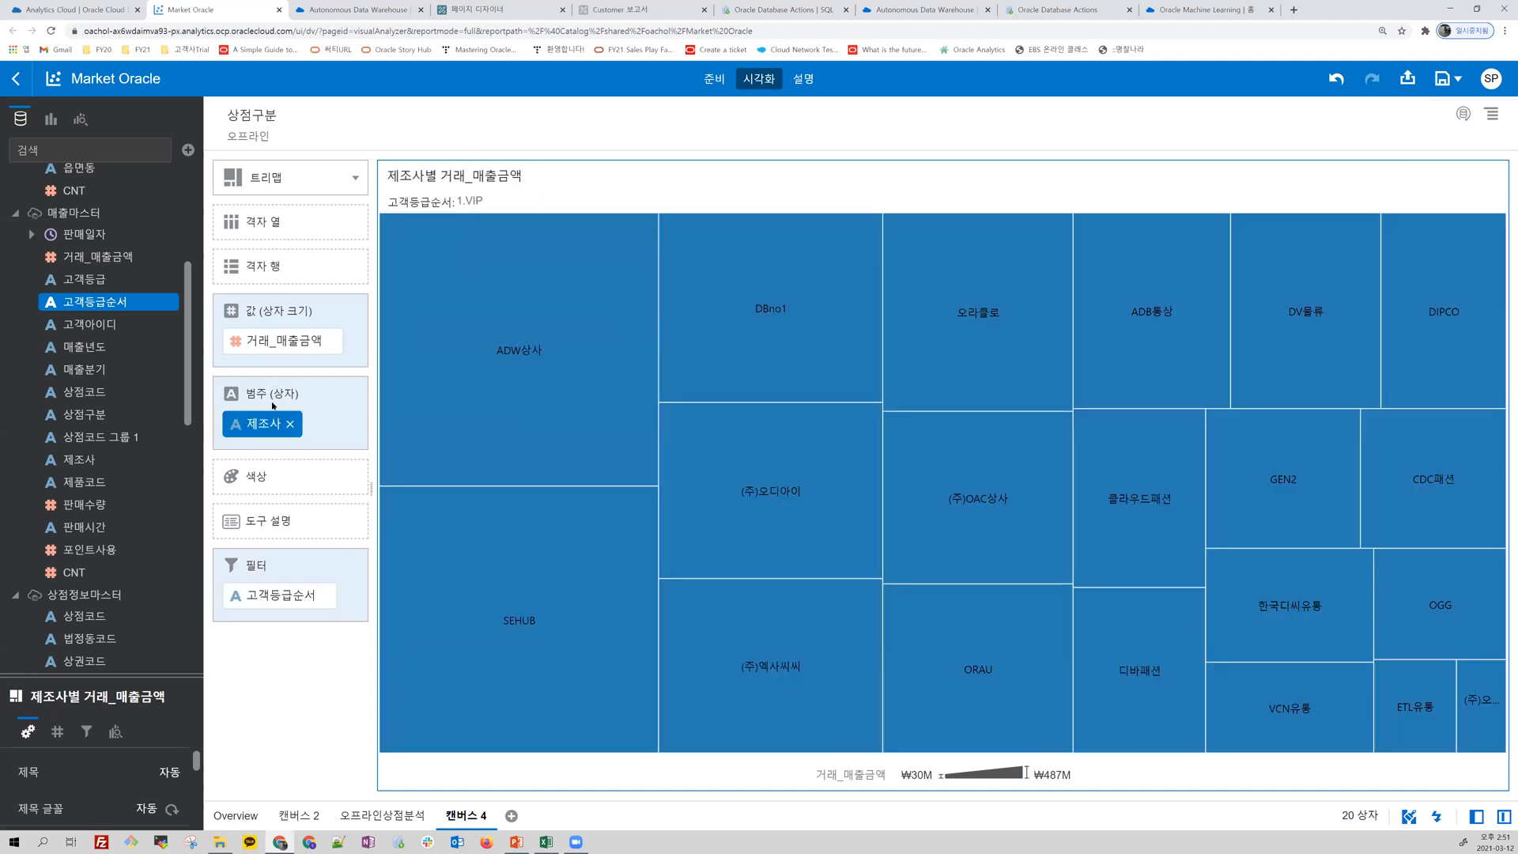
Step: Move 제조사 from the treemap's category (범주) to its color (색상)
left_click_drag(263, 427, 268, 479)
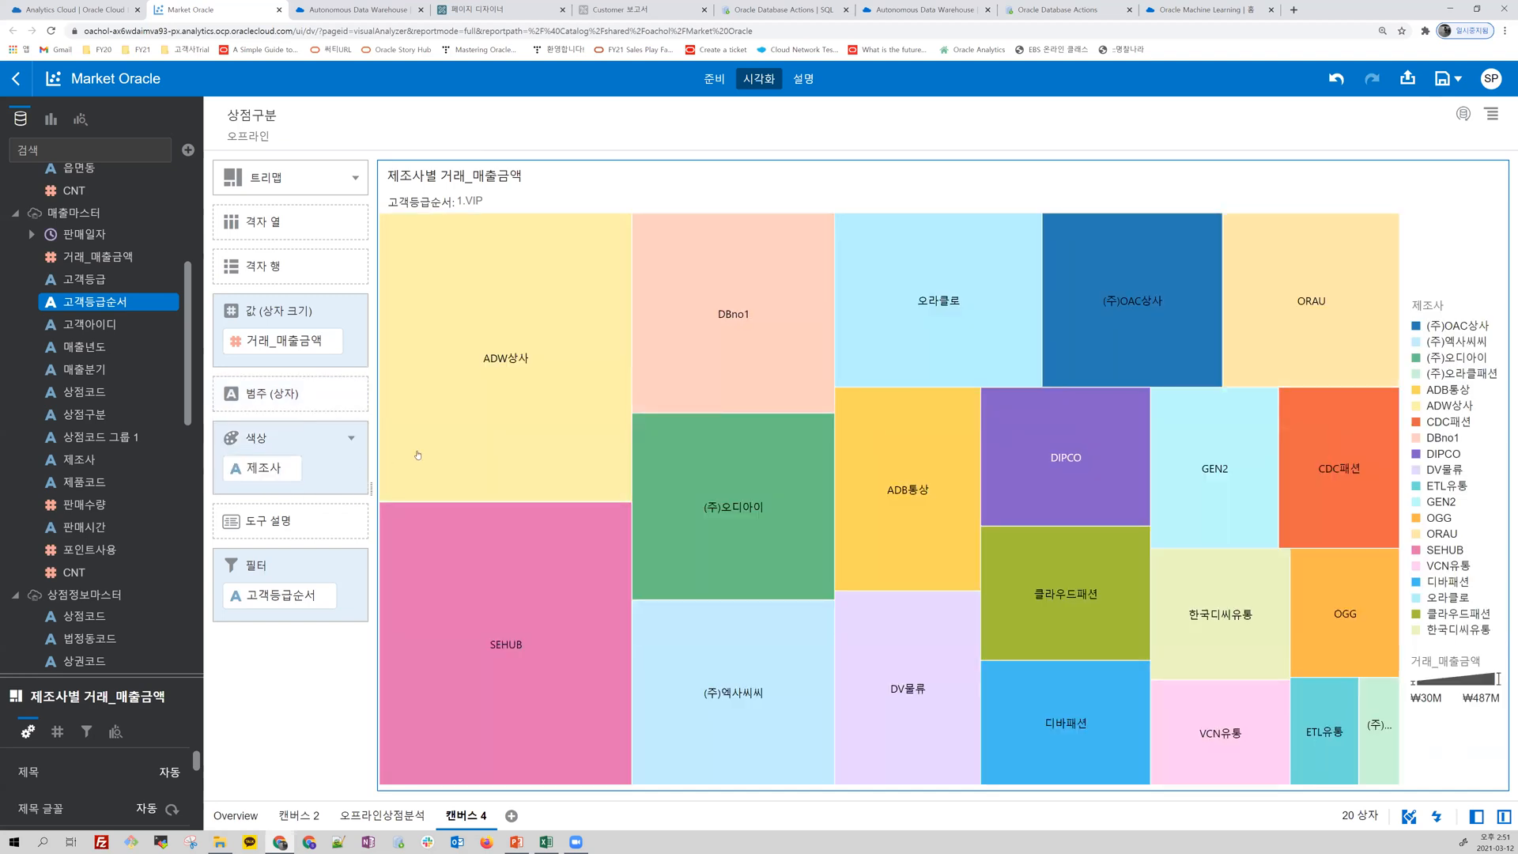
left_click(526, 480)
left_click(537, 522)
Step: Duplicate the 1.VIP treemap, set the copy's 고객등급순서 filter to 2.GOLD only, and compare the manufacturers in both
left_click(1491, 178)
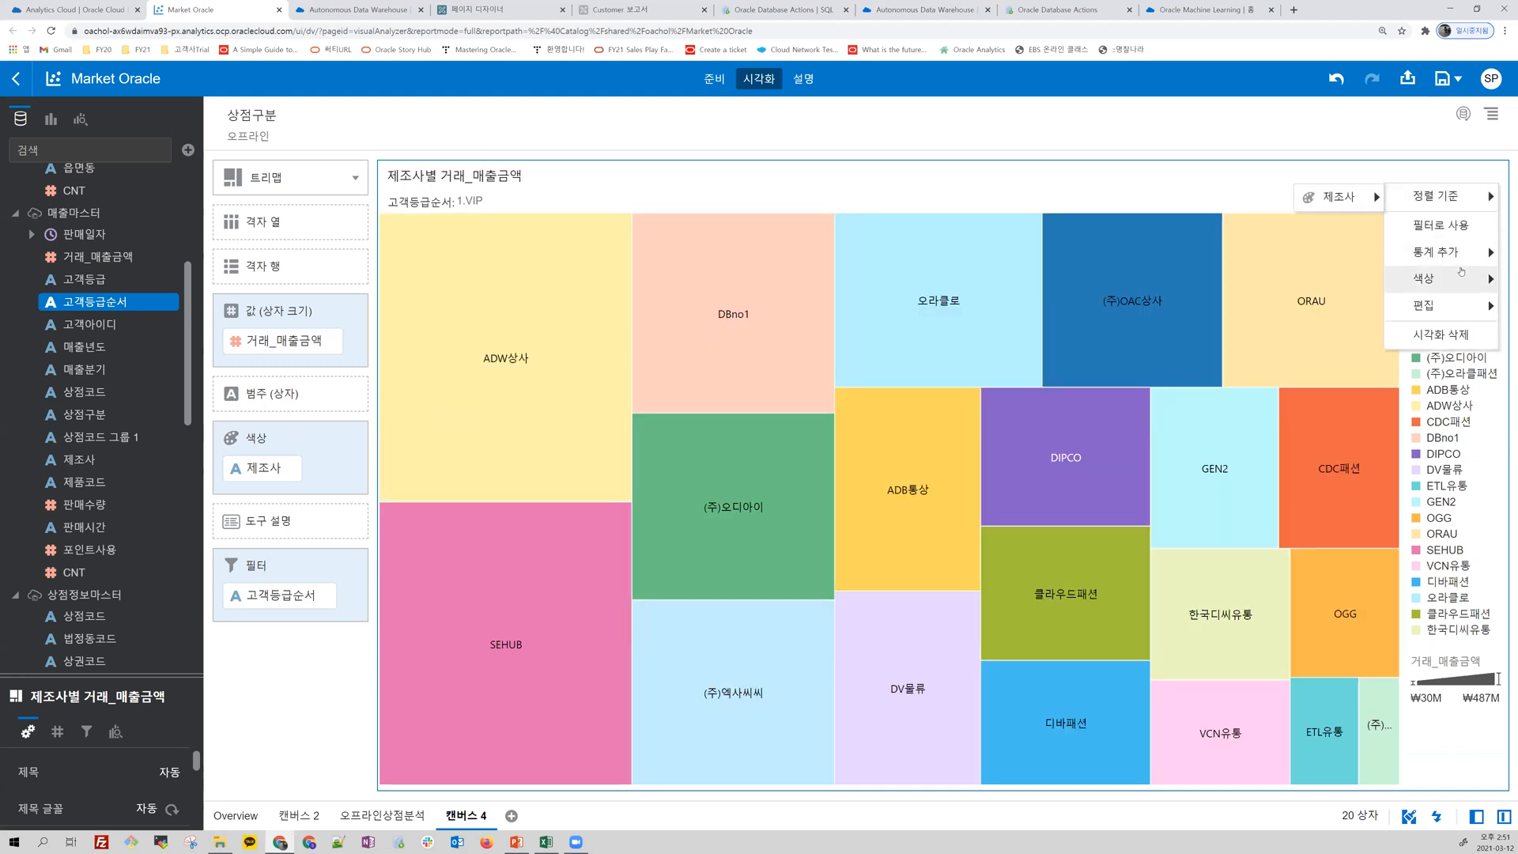
mouse_move(1458, 301)
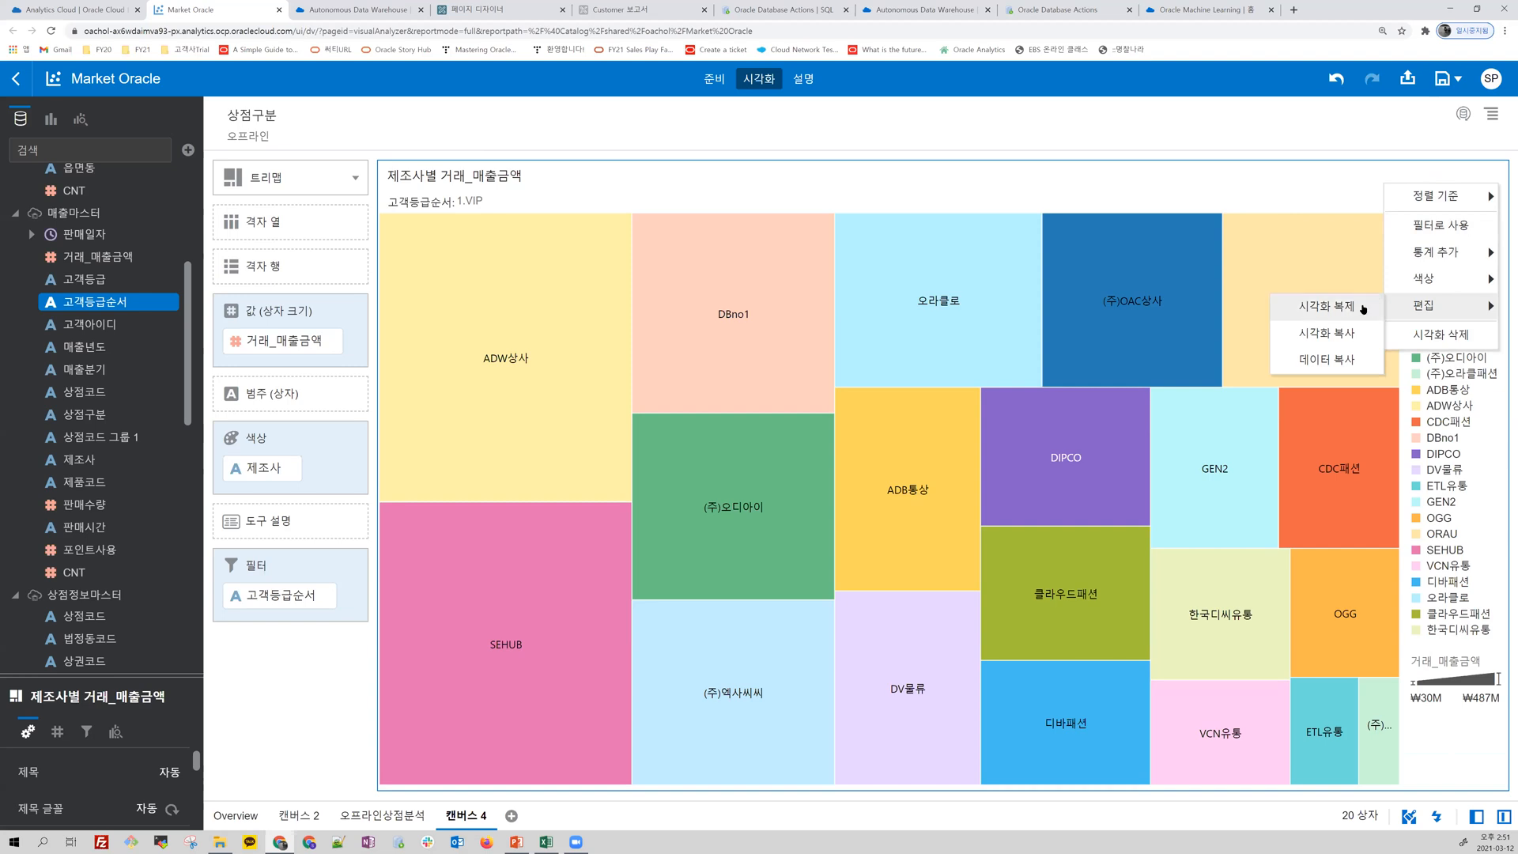
left_click(1363, 308)
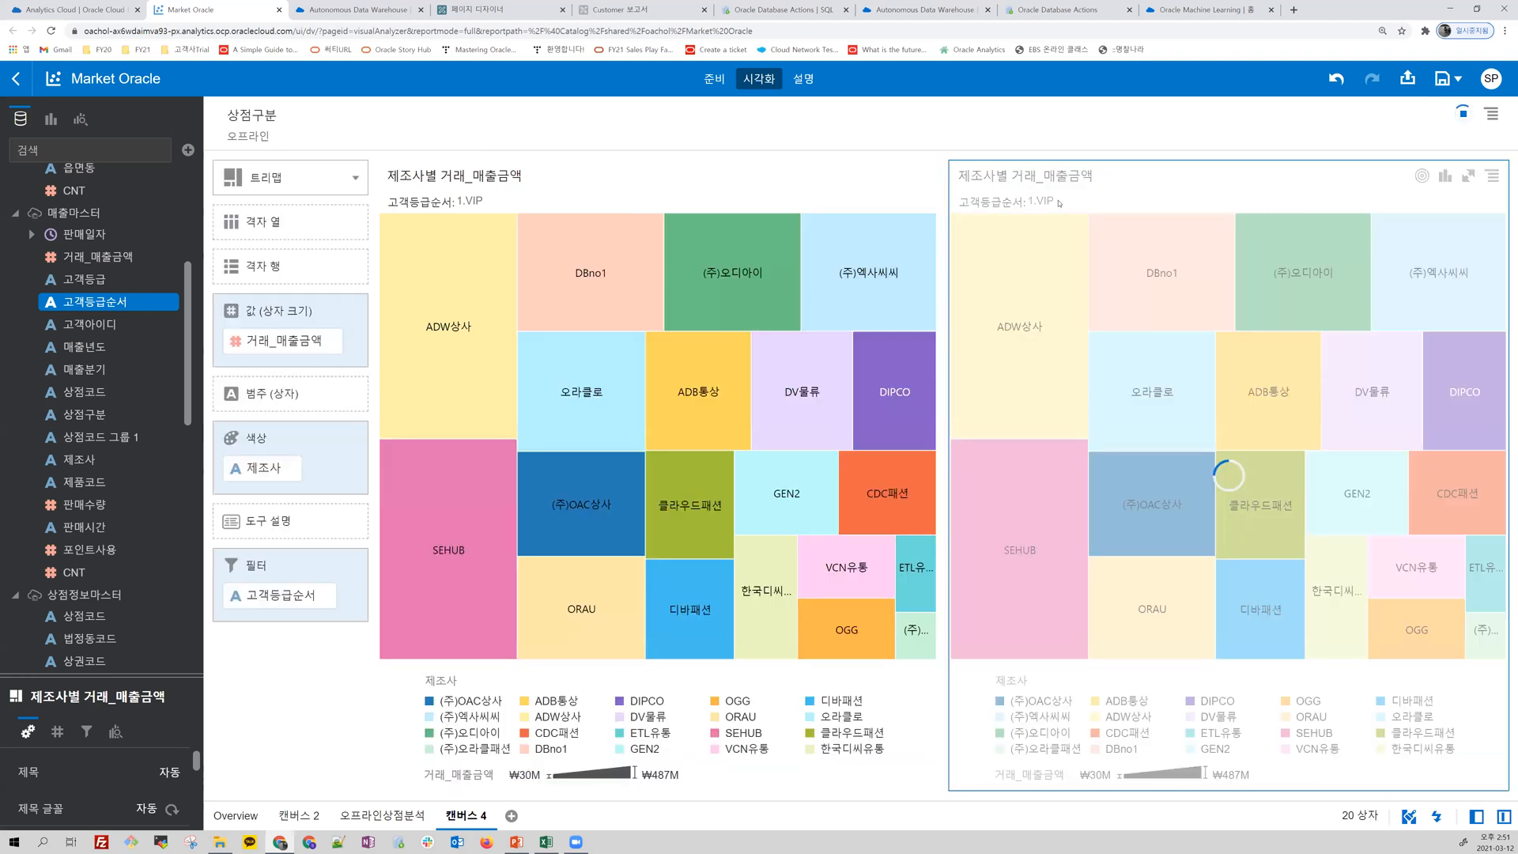
left_click(1040, 202)
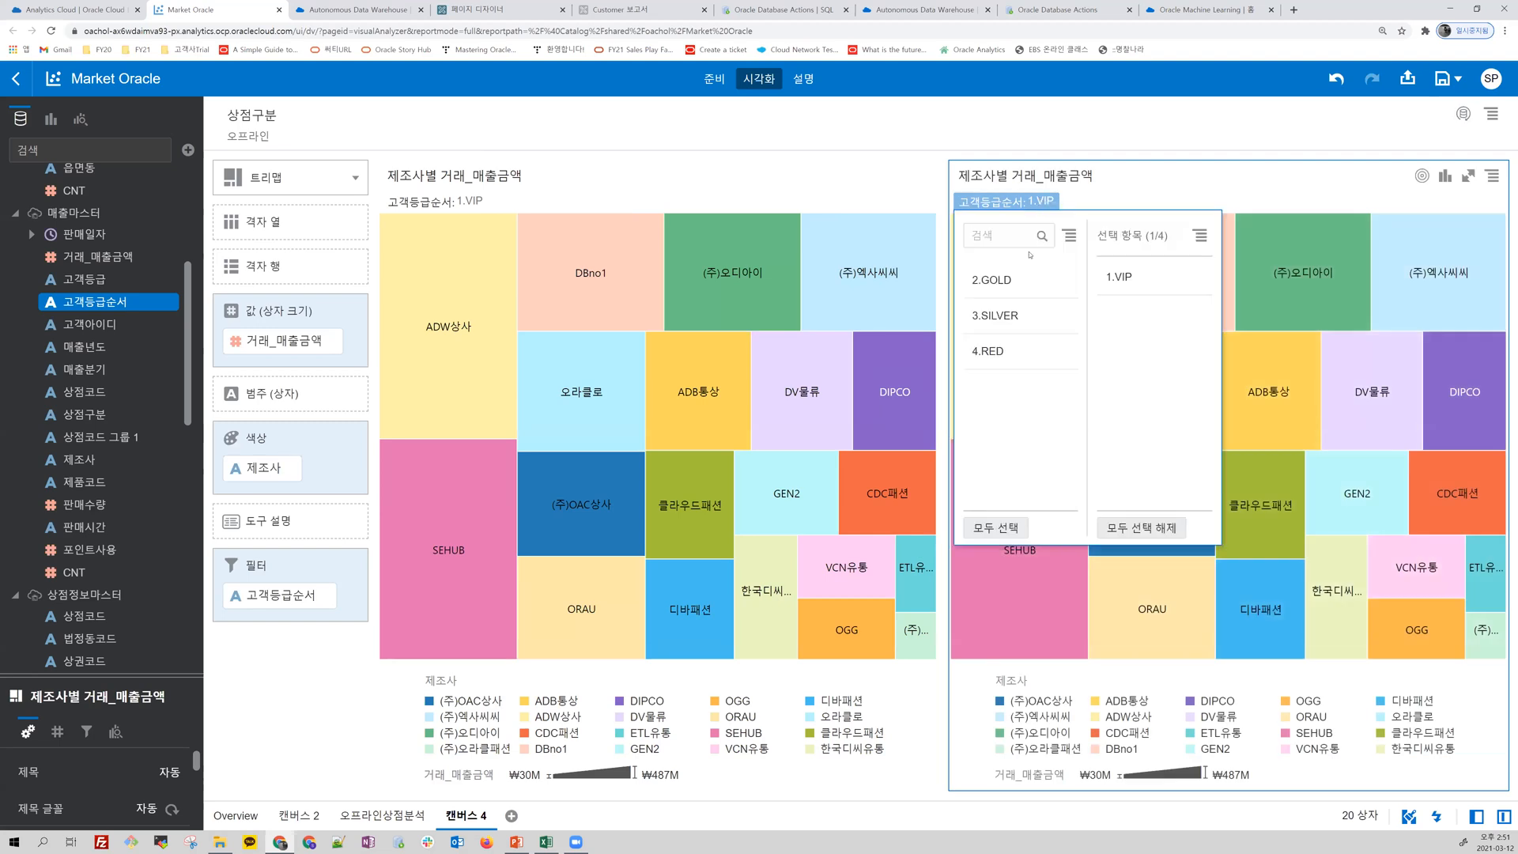
left_click(1002, 283)
left_click(1119, 277)
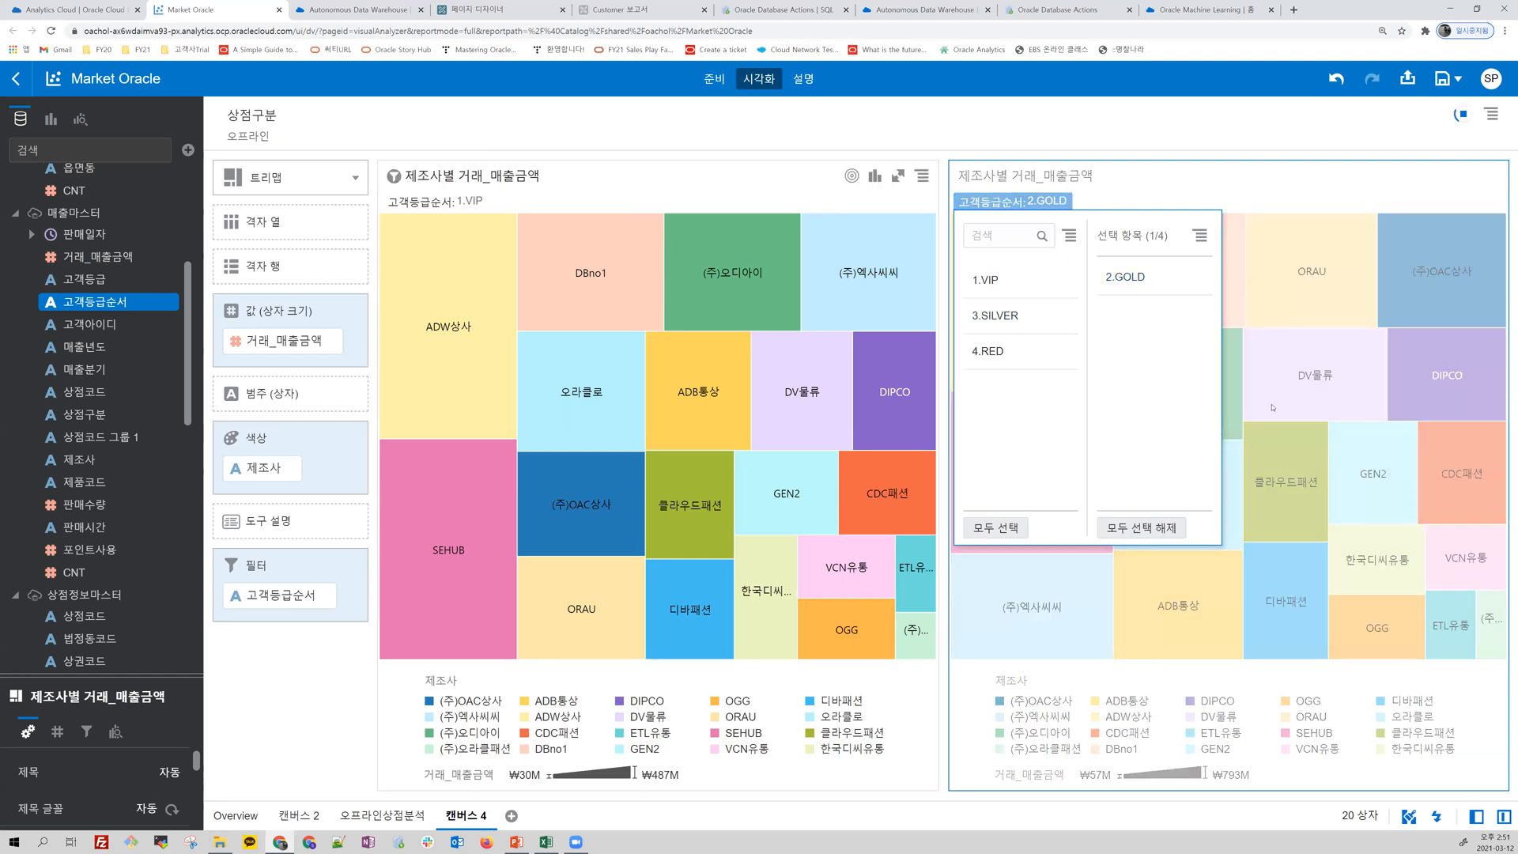
left_click(1189, 173)
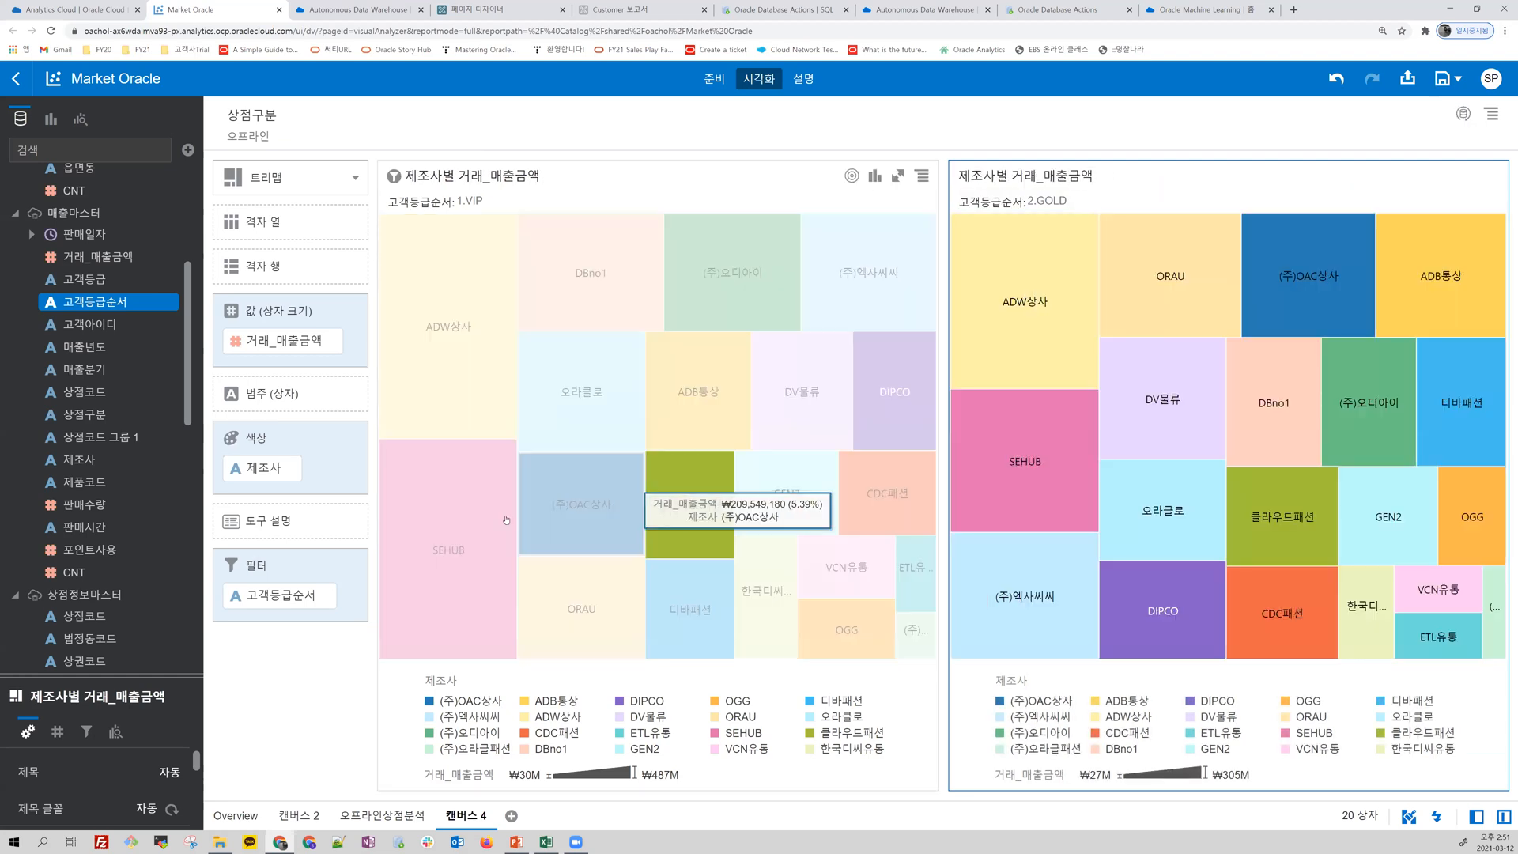
left_click(978, 449)
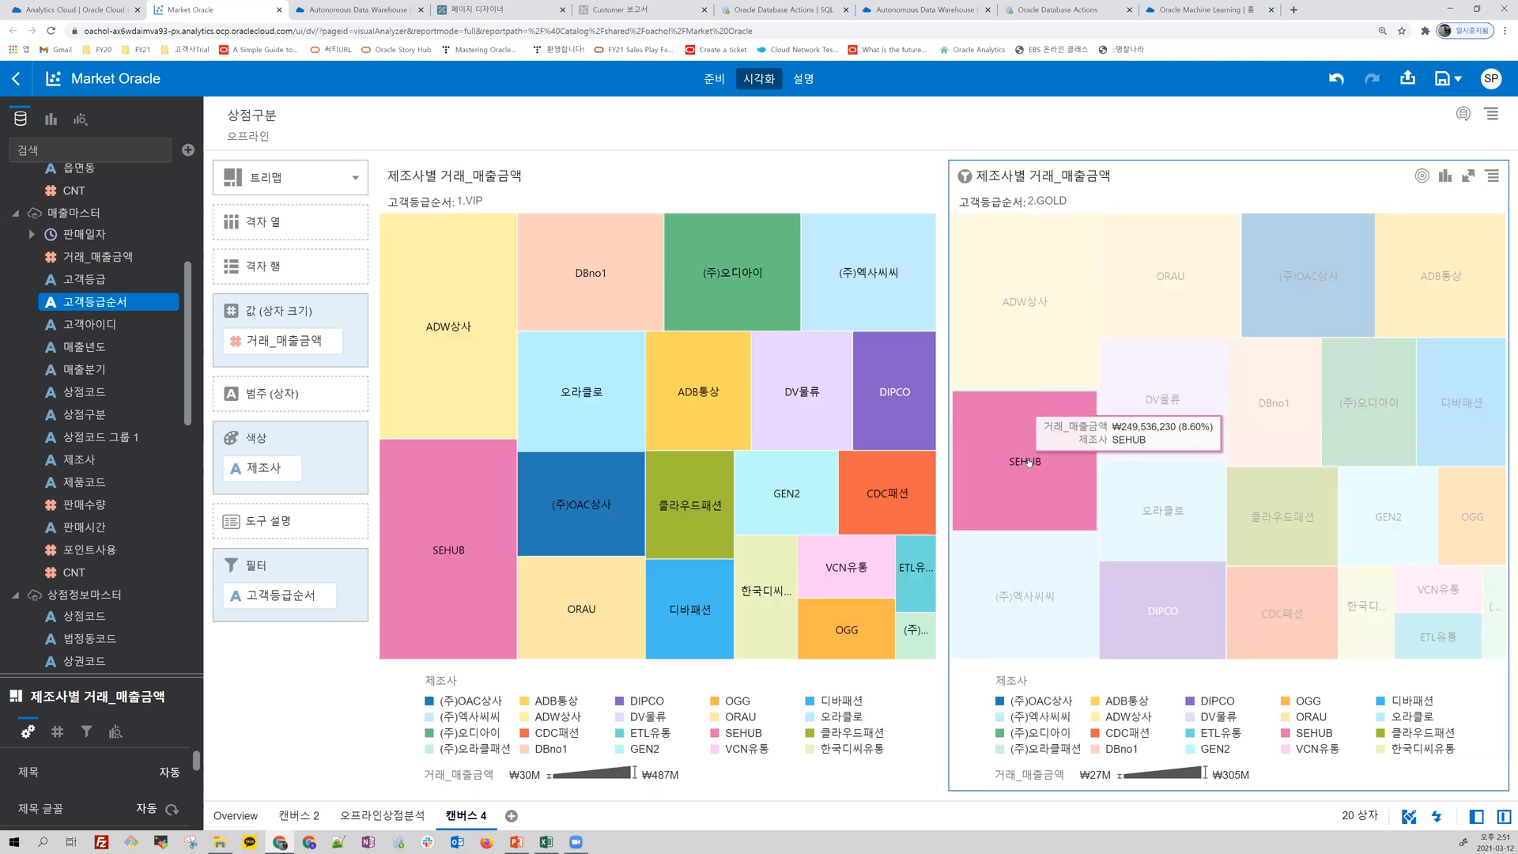
left_click(437, 353)
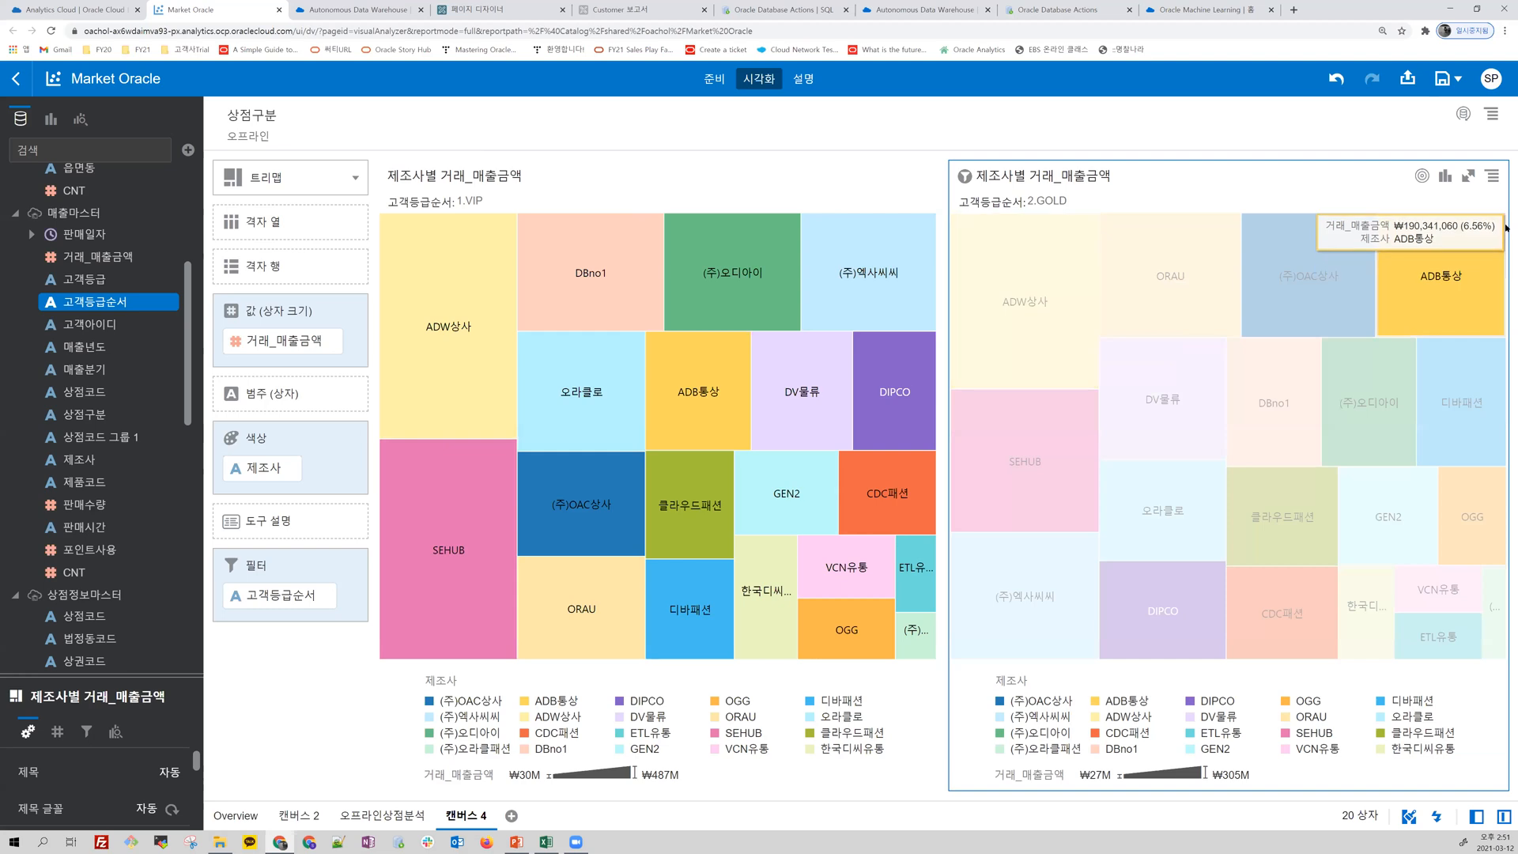
Step: Duplicate the 2.GOLD treemap and set the copy's 고객등급순서 filter to 3.SILVER only
left_click(1492, 176)
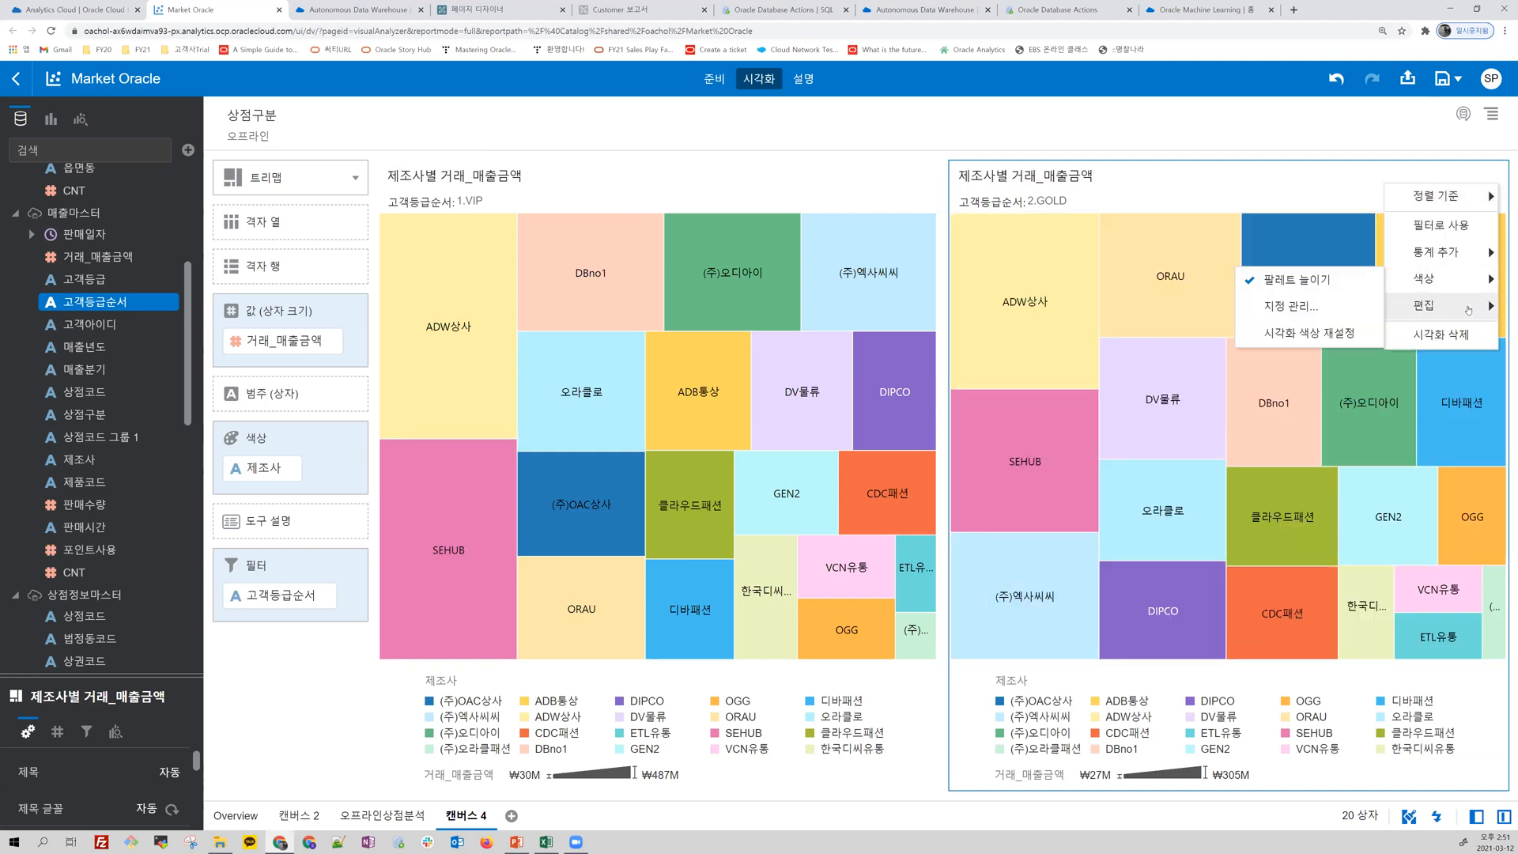
mouse_move(1394, 307)
left_click(1326, 306)
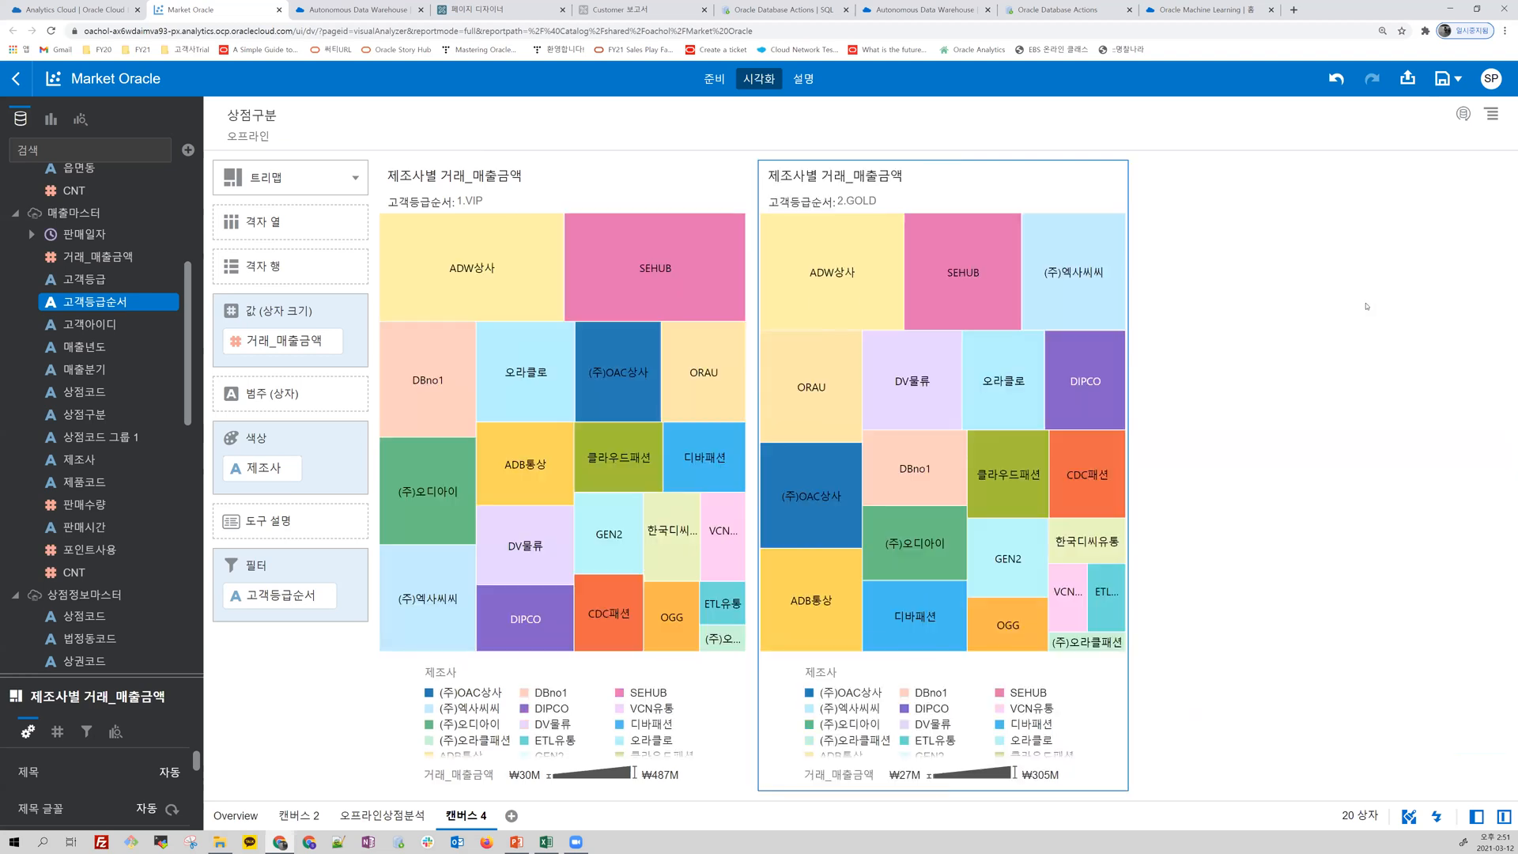
left_click(1201, 201)
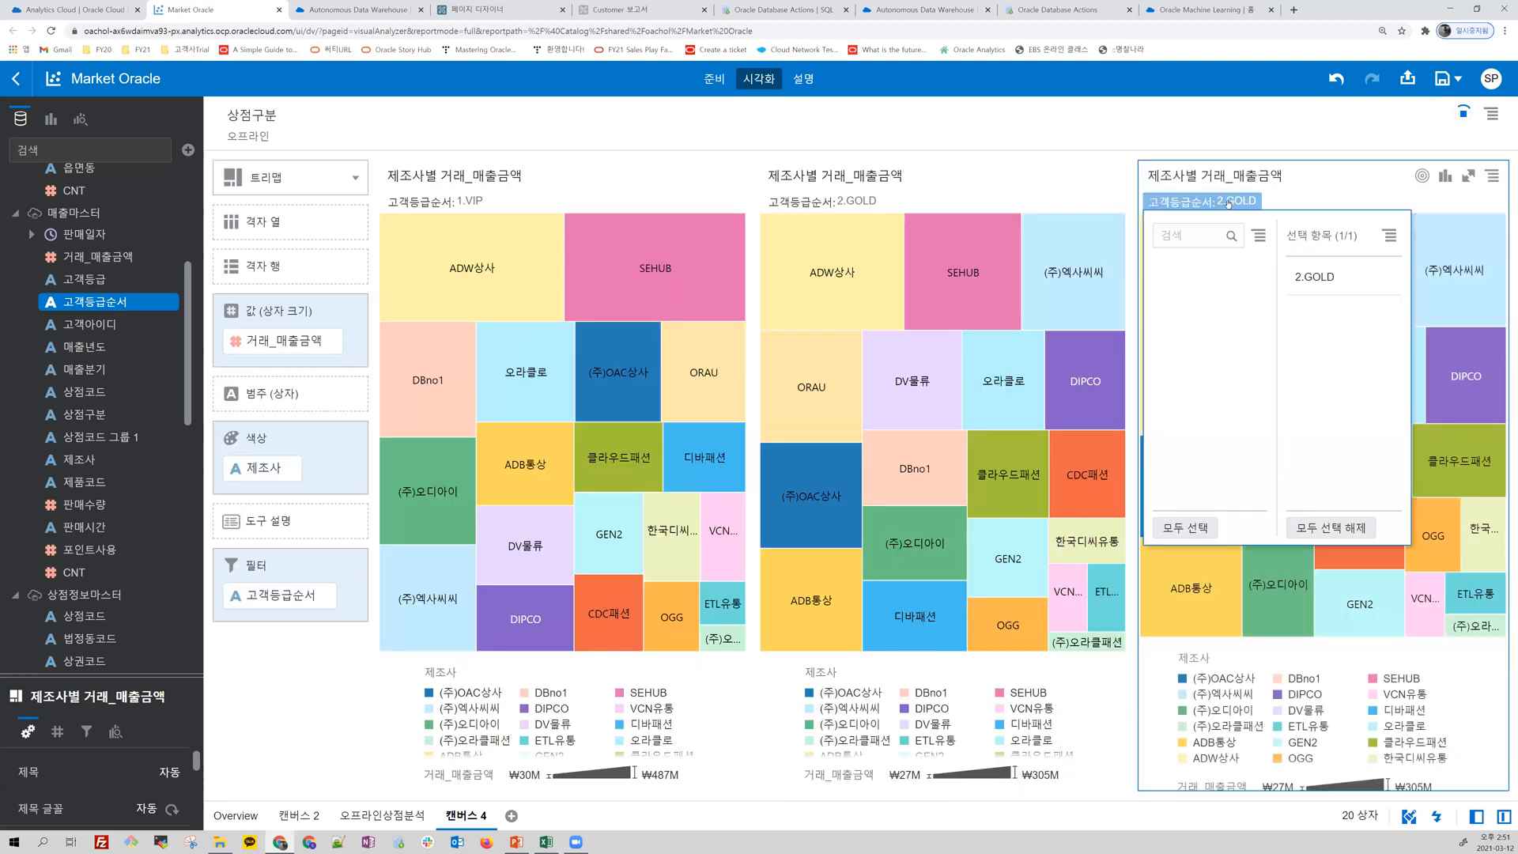
left_click(1193, 321)
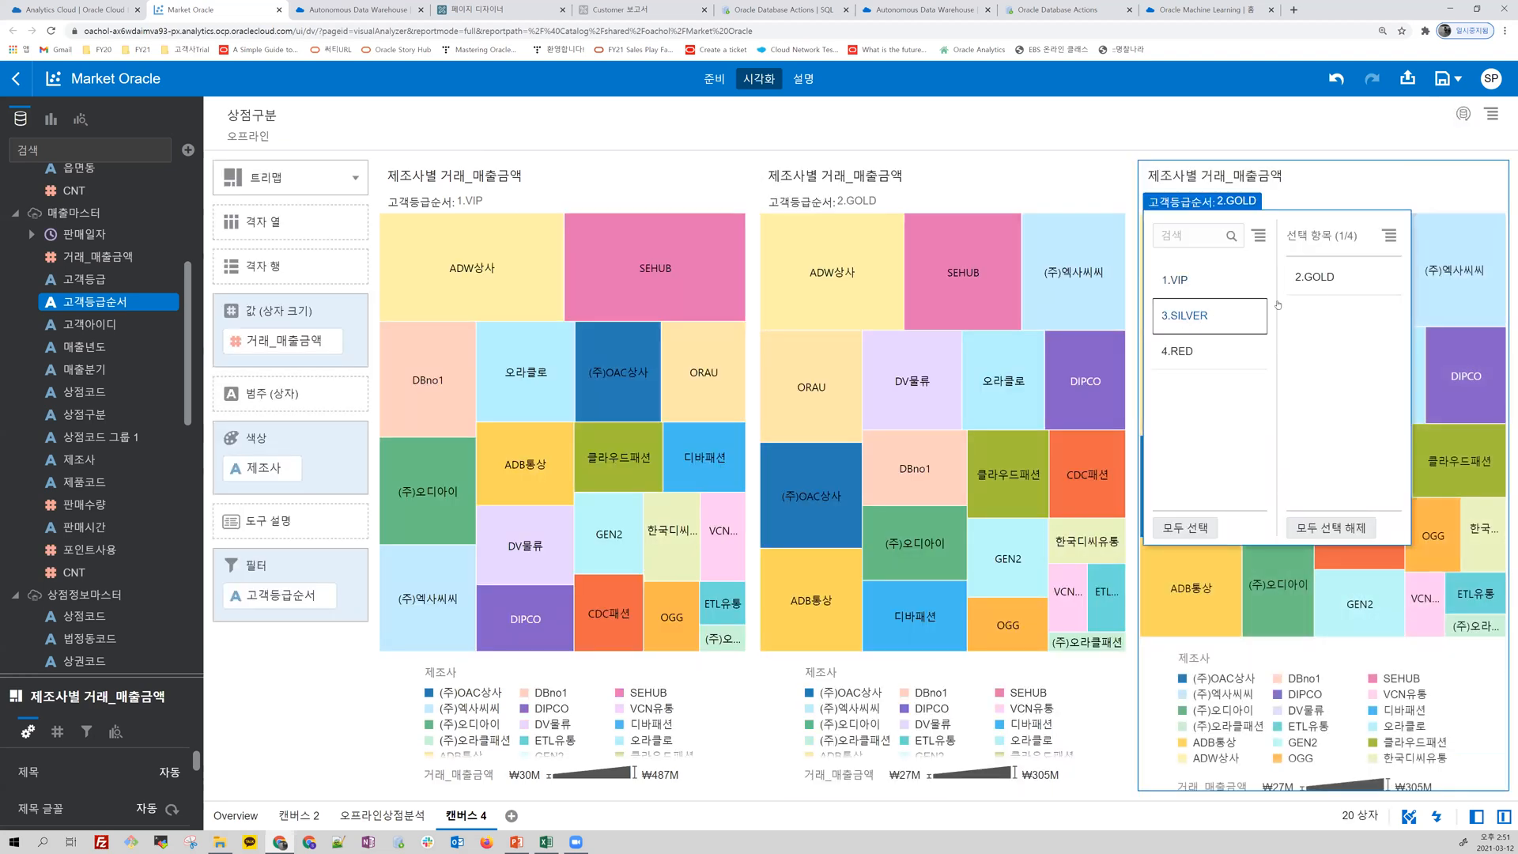
left_click(1322, 278)
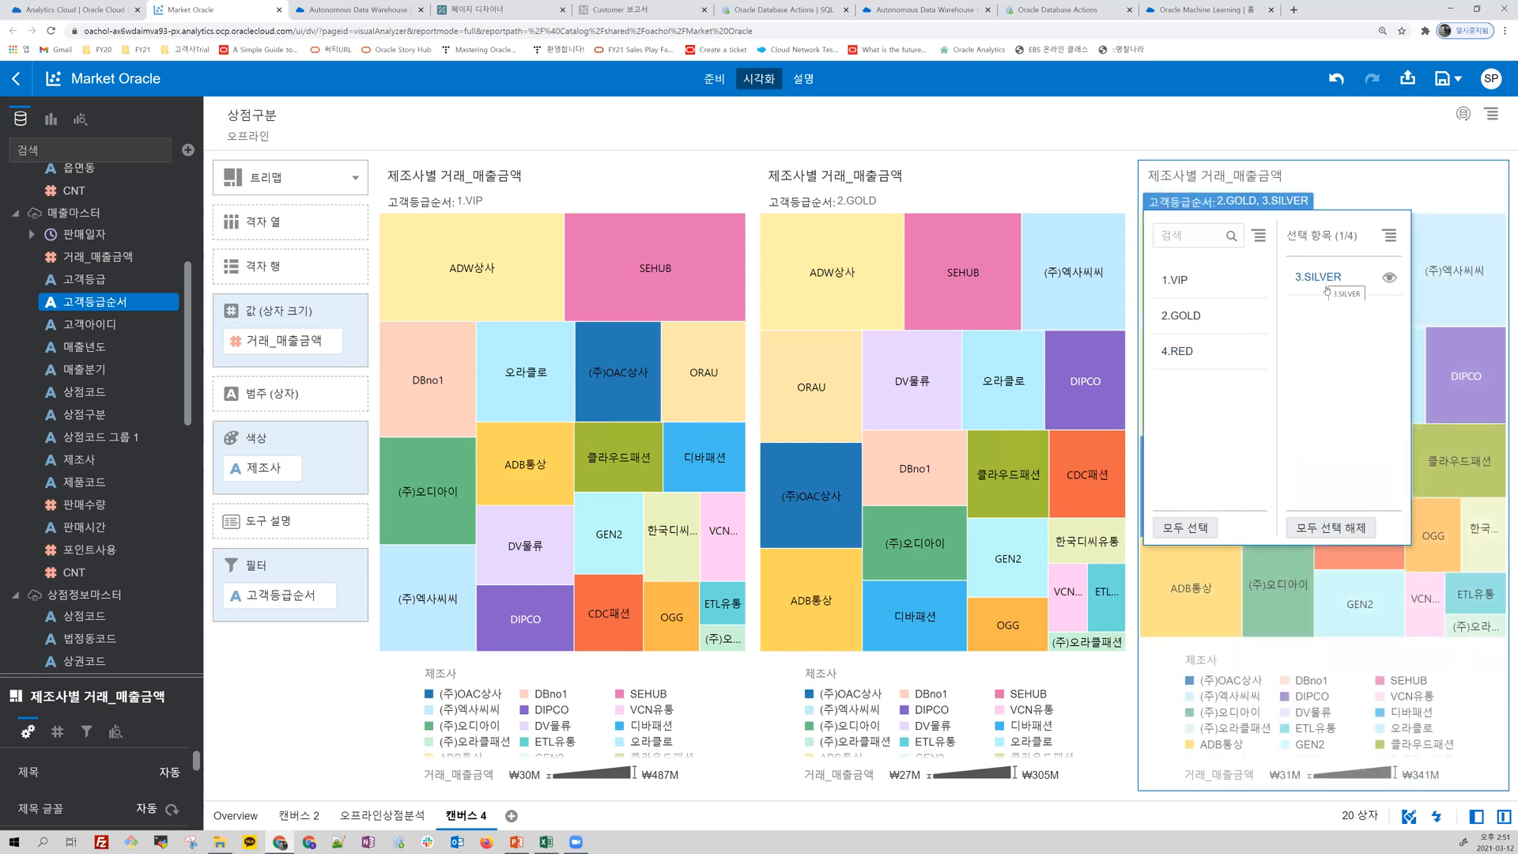
left_click(1379, 195)
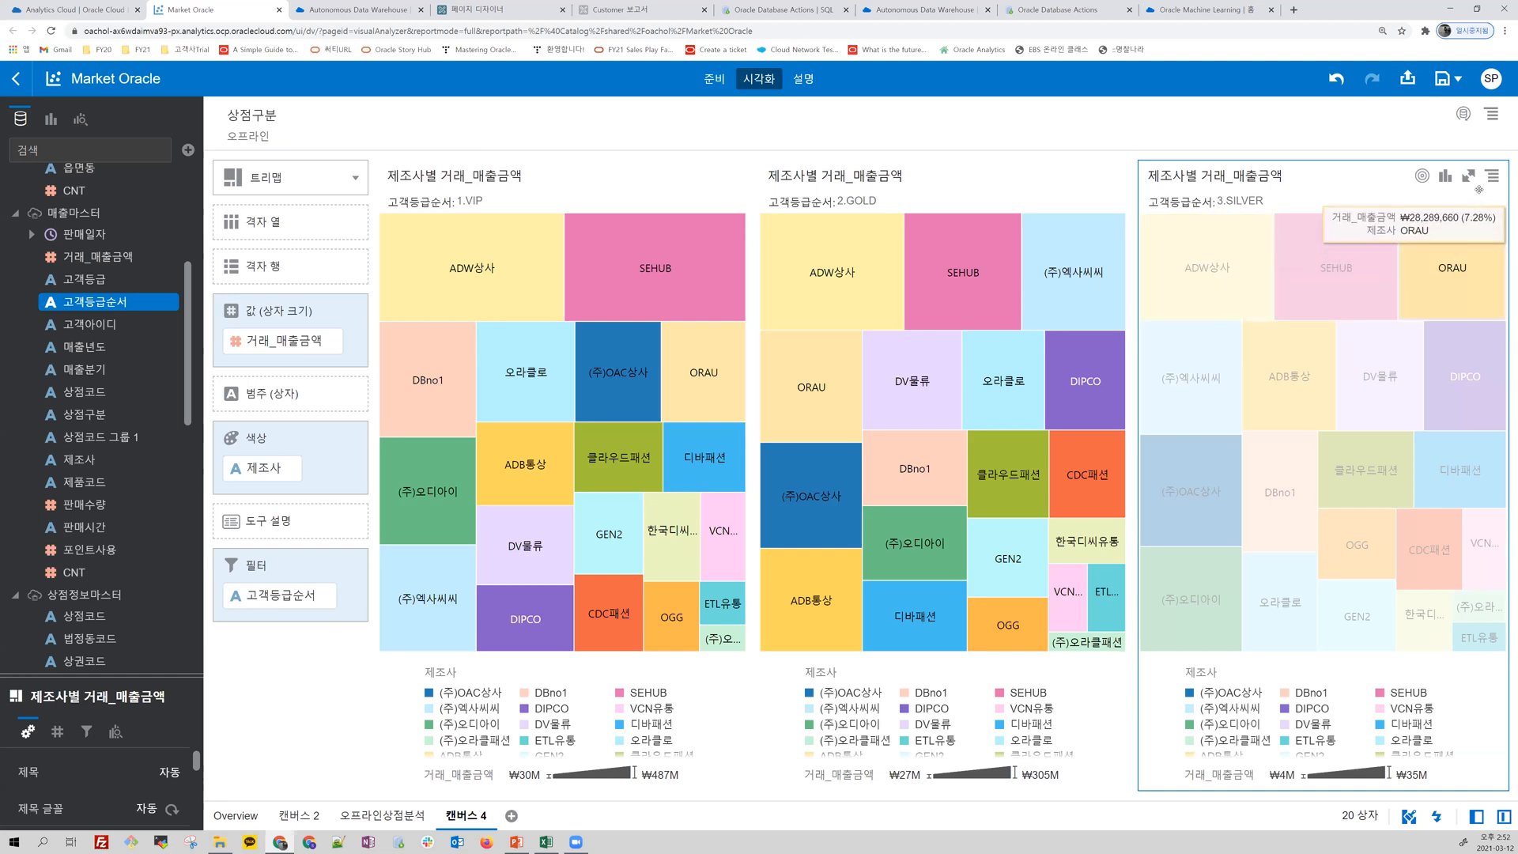
Step: Duplicate the 3.SILVER treemap and set the copy's 고객등급순서 filter to 4.RED only
left_click(1493, 182)
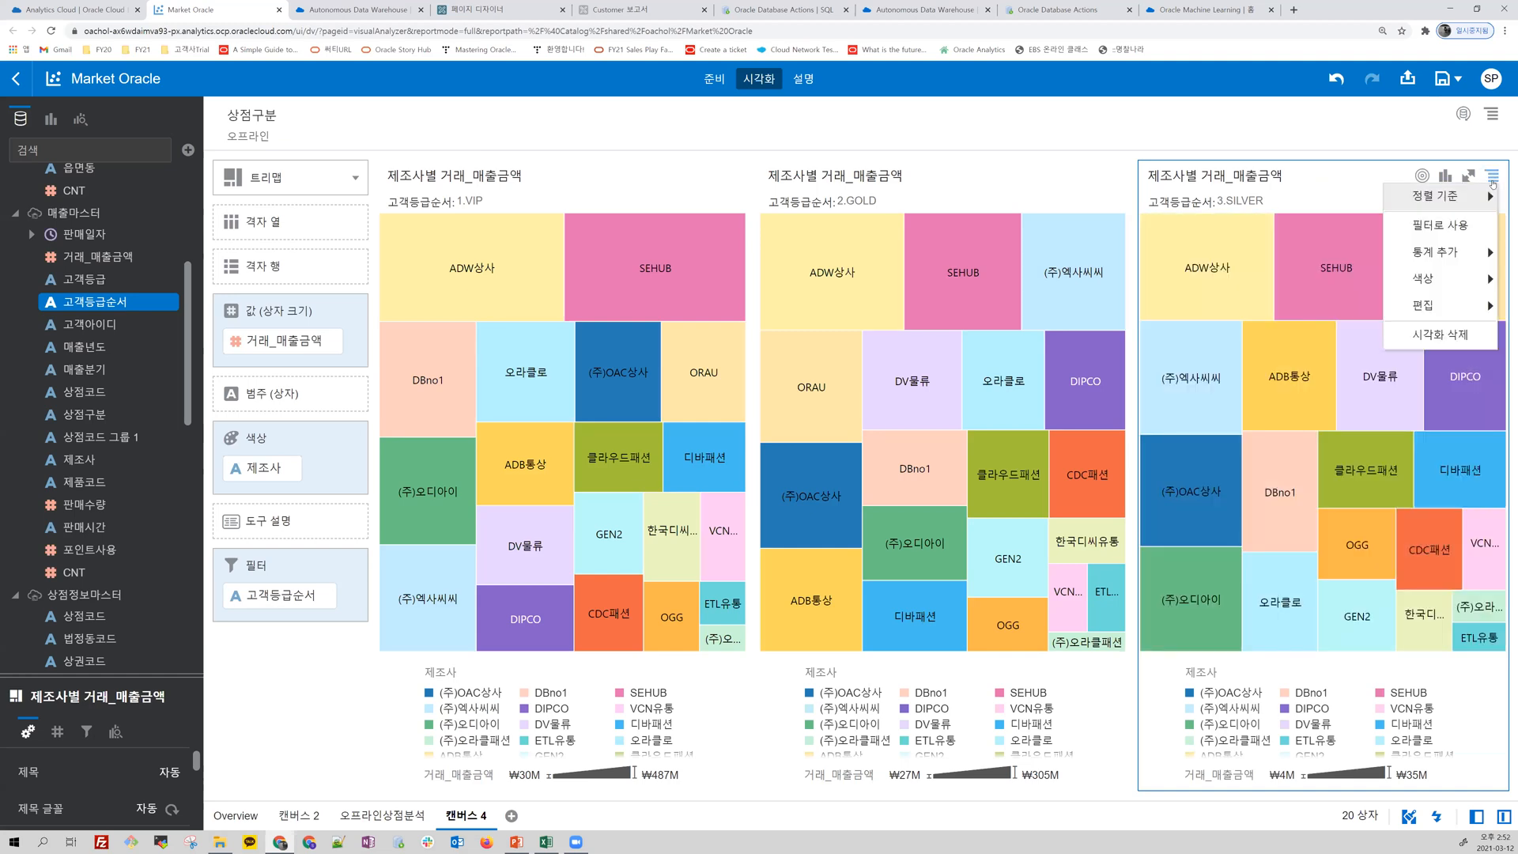
mouse_move(1470, 312)
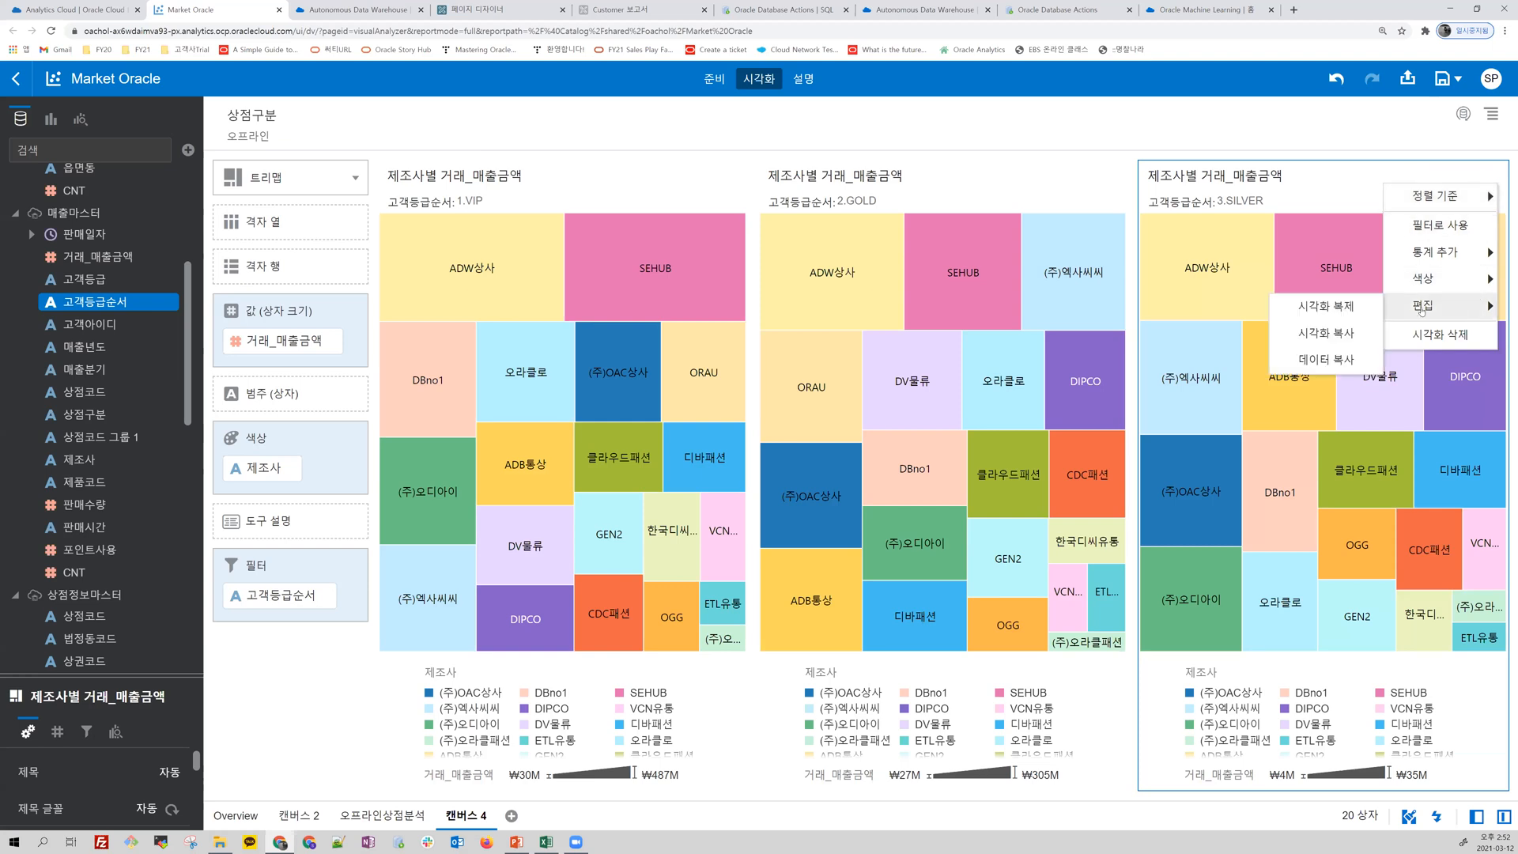
left_click(1368, 314)
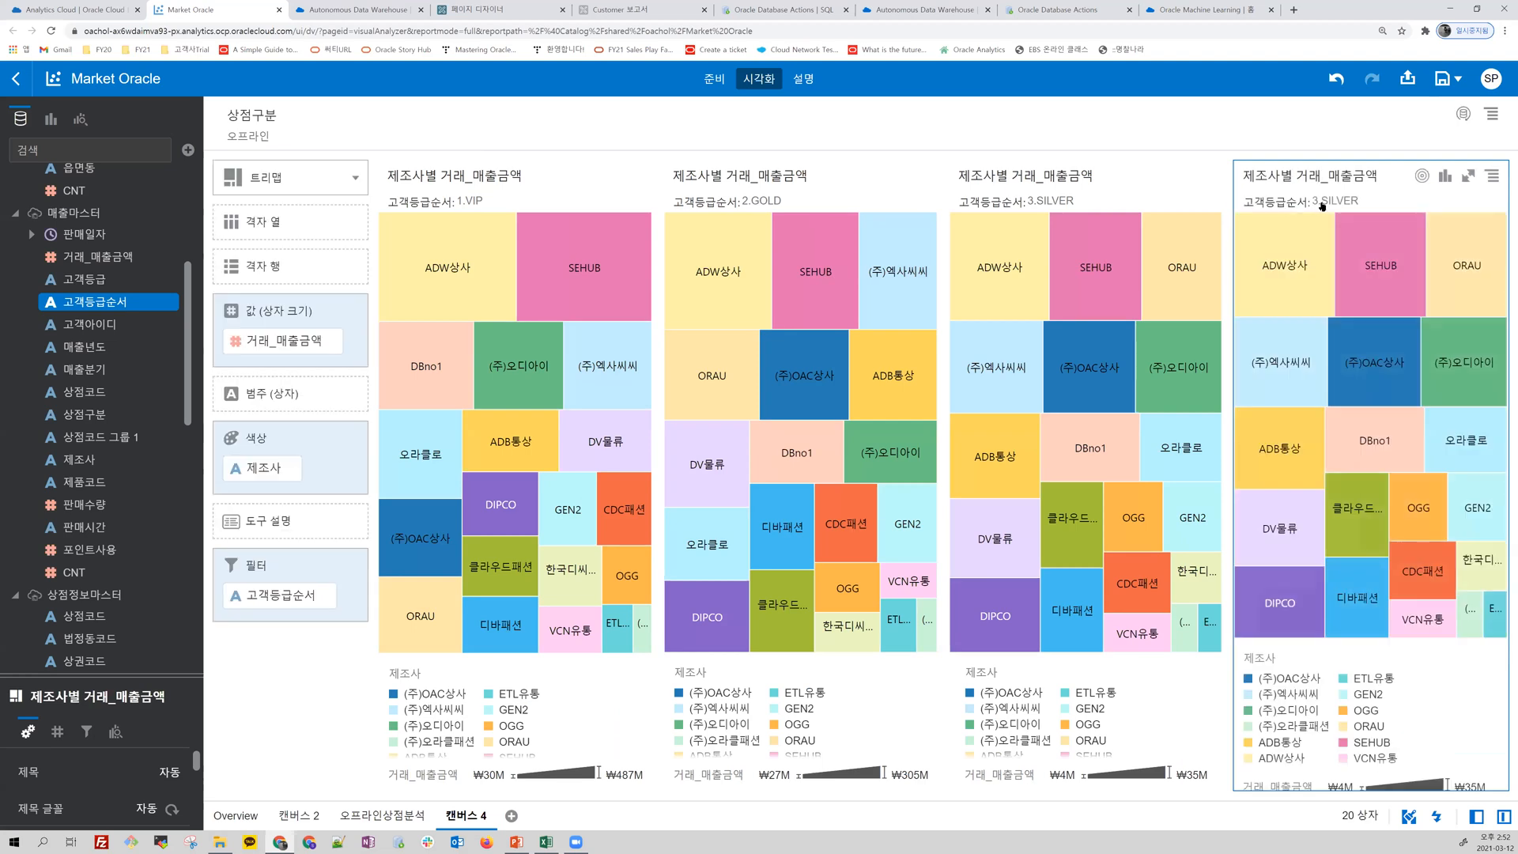
left_click(1296, 203)
left_click(1275, 354)
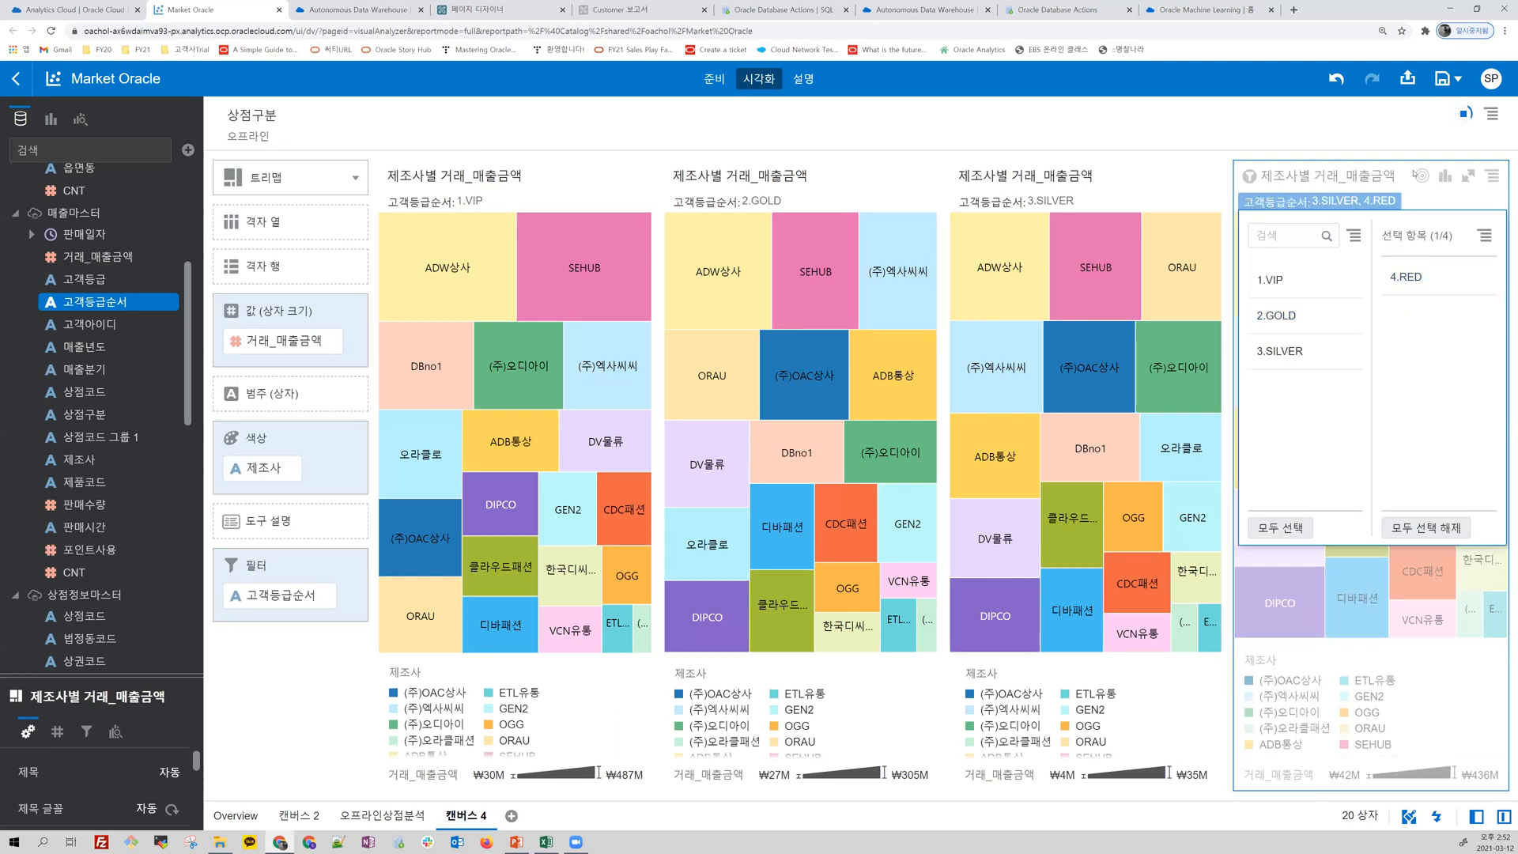
left_click(1395, 198)
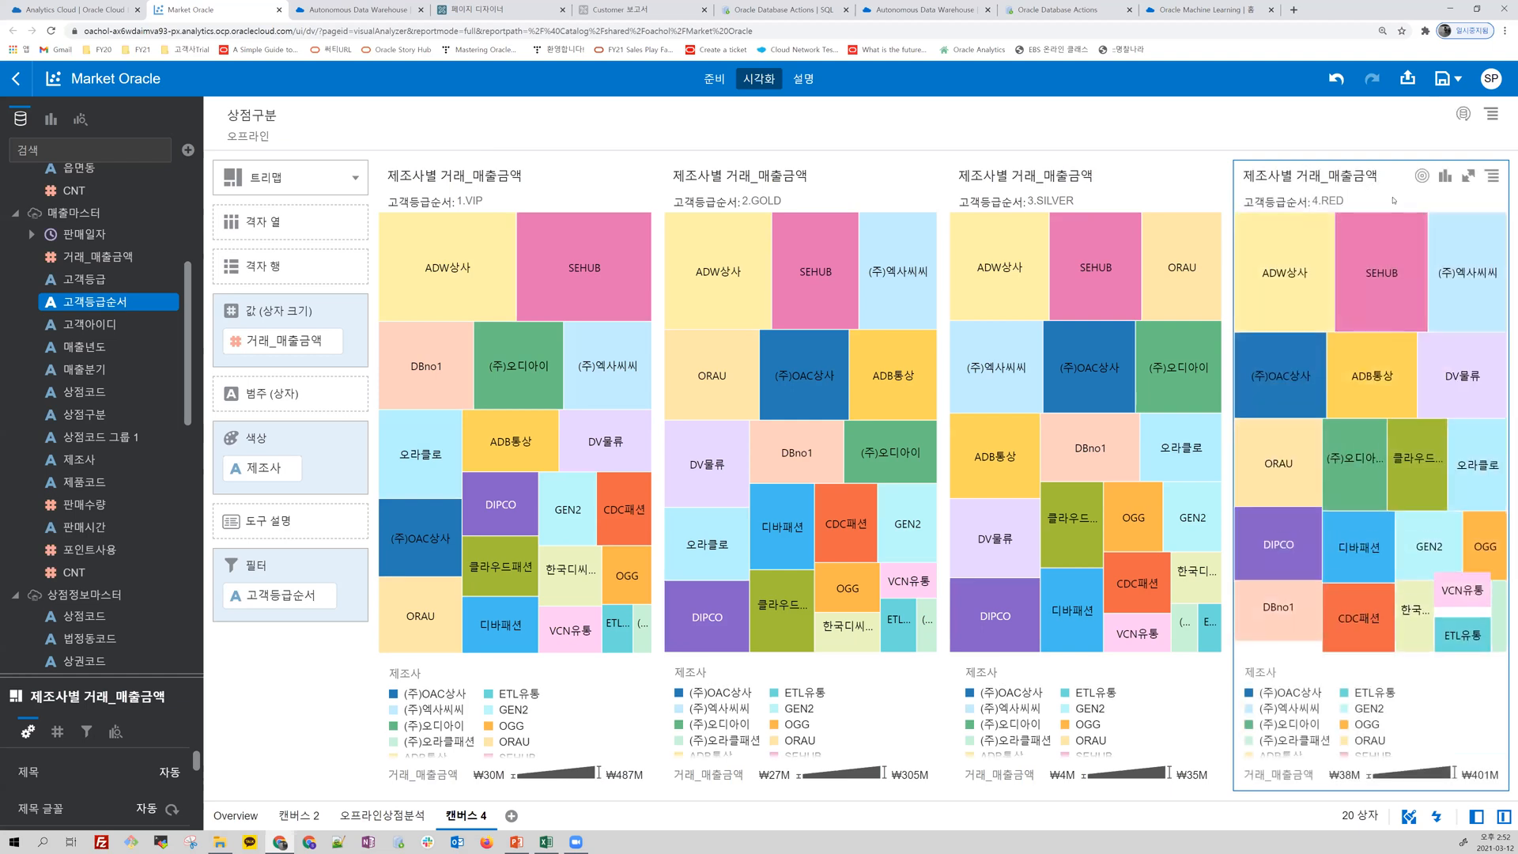
left_click(1379, 237)
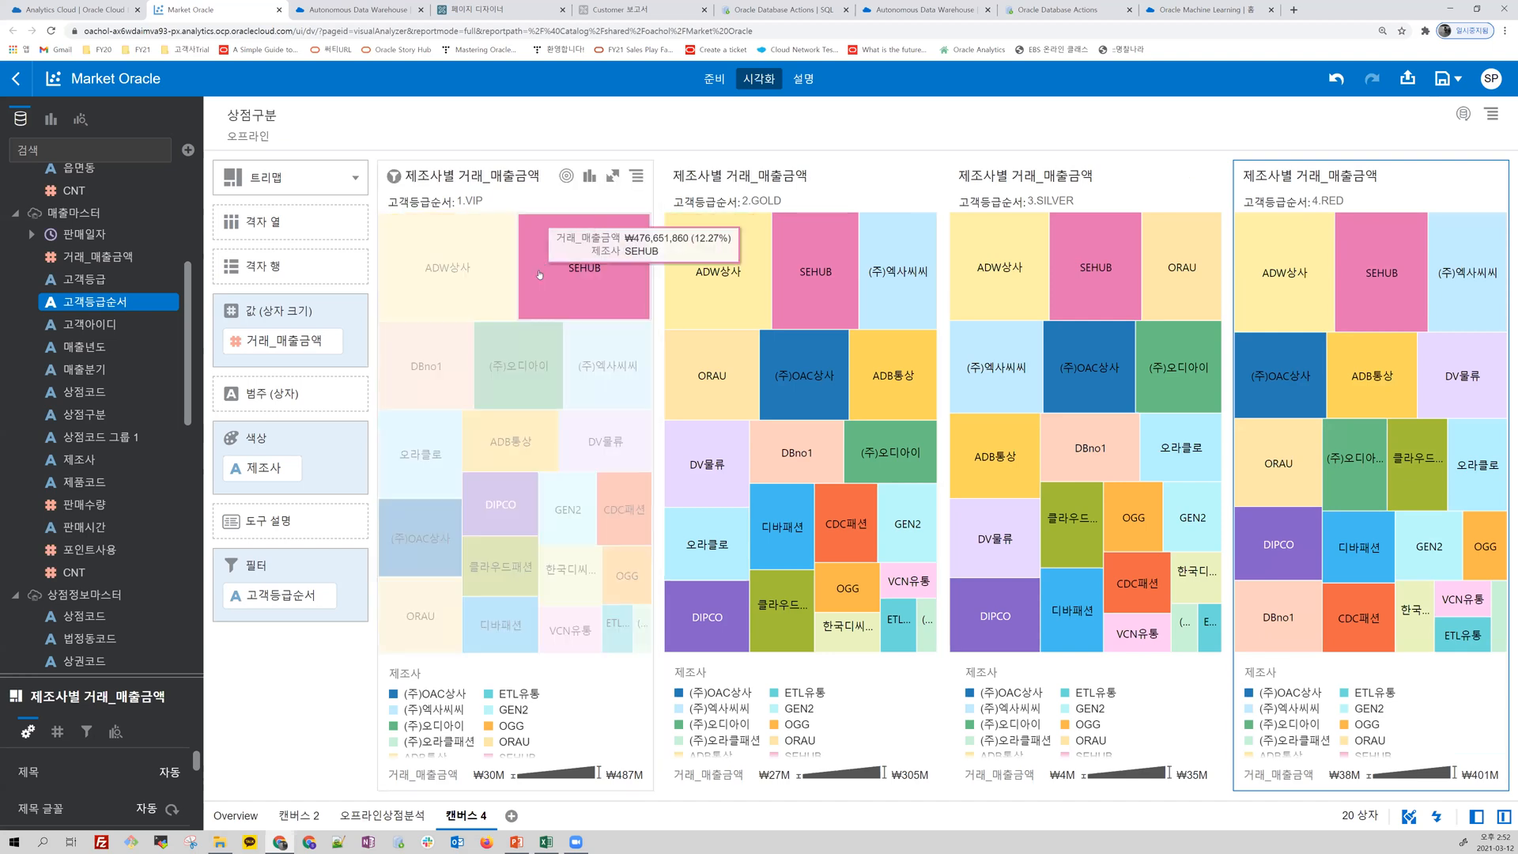
Step: Rename the current canvas as 등급별제조사분석
left_click(484, 818)
left_click(536, 652)
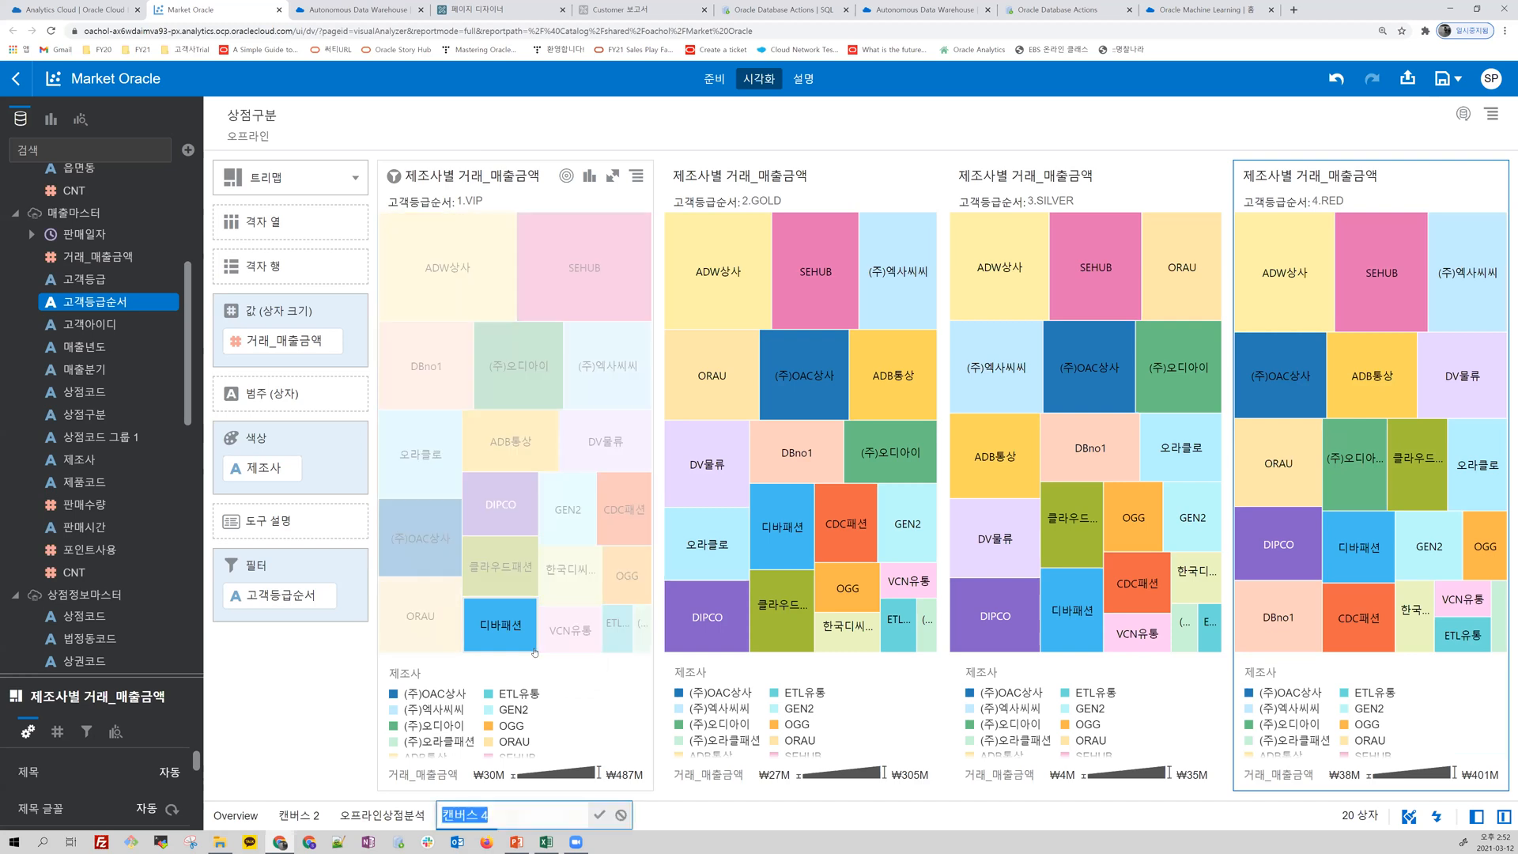
type("드")
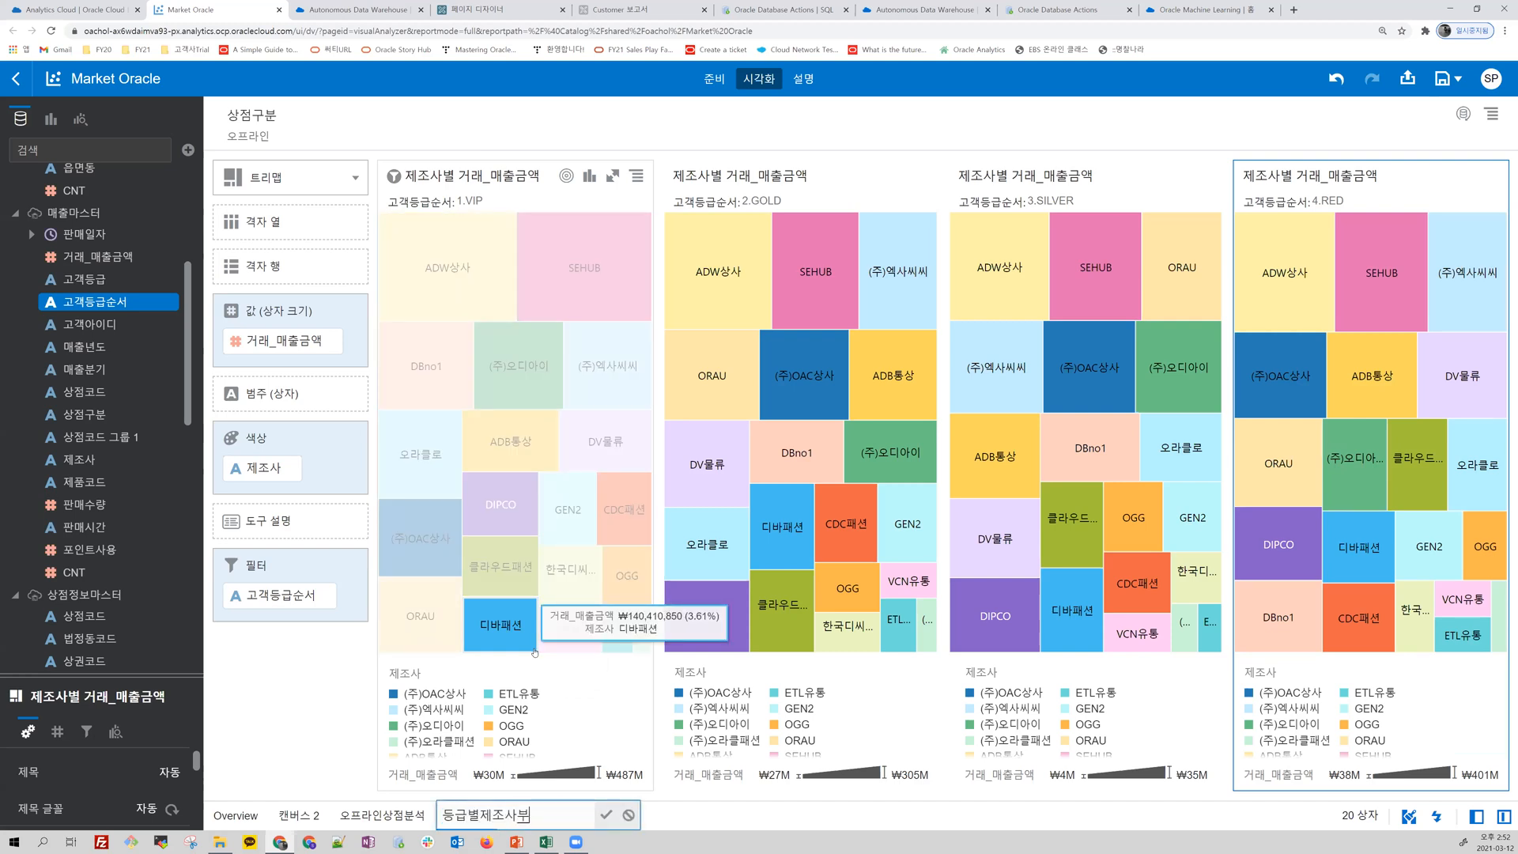
left_click(606, 814)
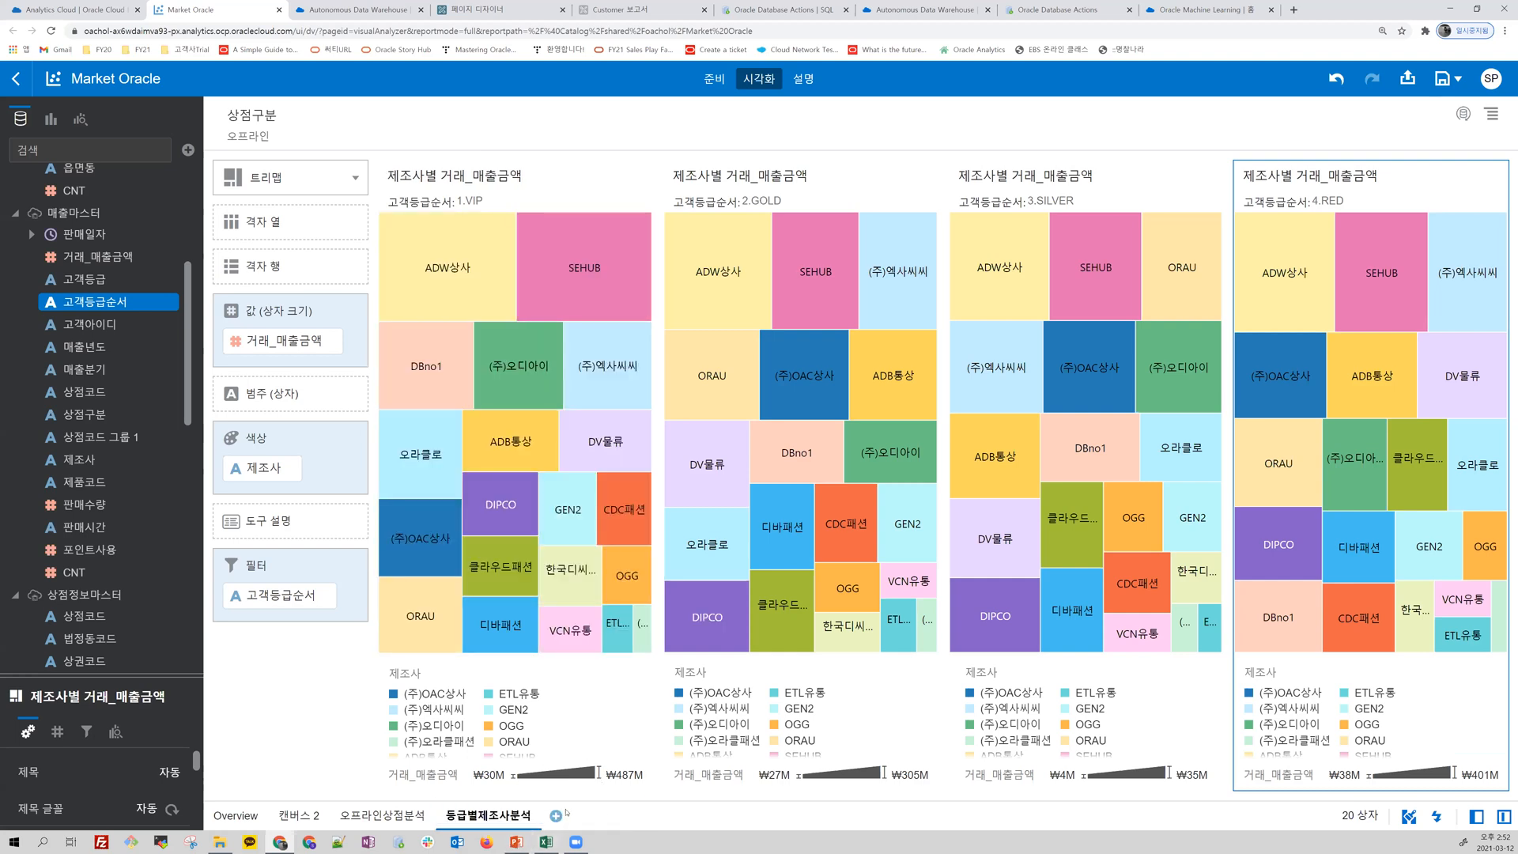
Step: Add a new canvas and select 제조사 from 매출마스터 together with 제품대분류 and 소싱유형 from 제품마스터
left_click(556, 816)
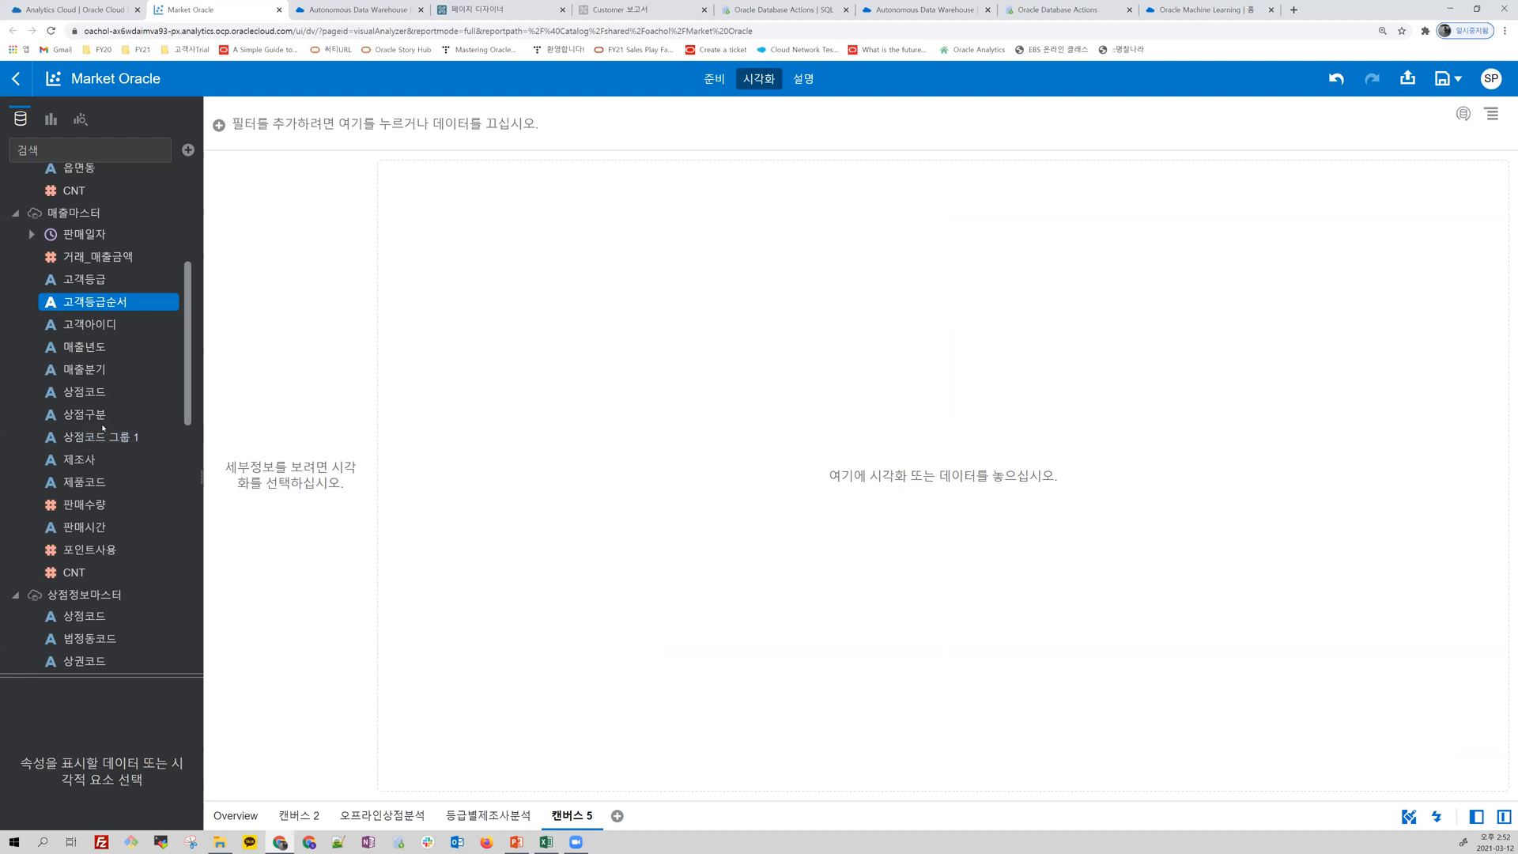
scroll(101, 434, "down", 3)
scroll(103, 429, "up", 3)
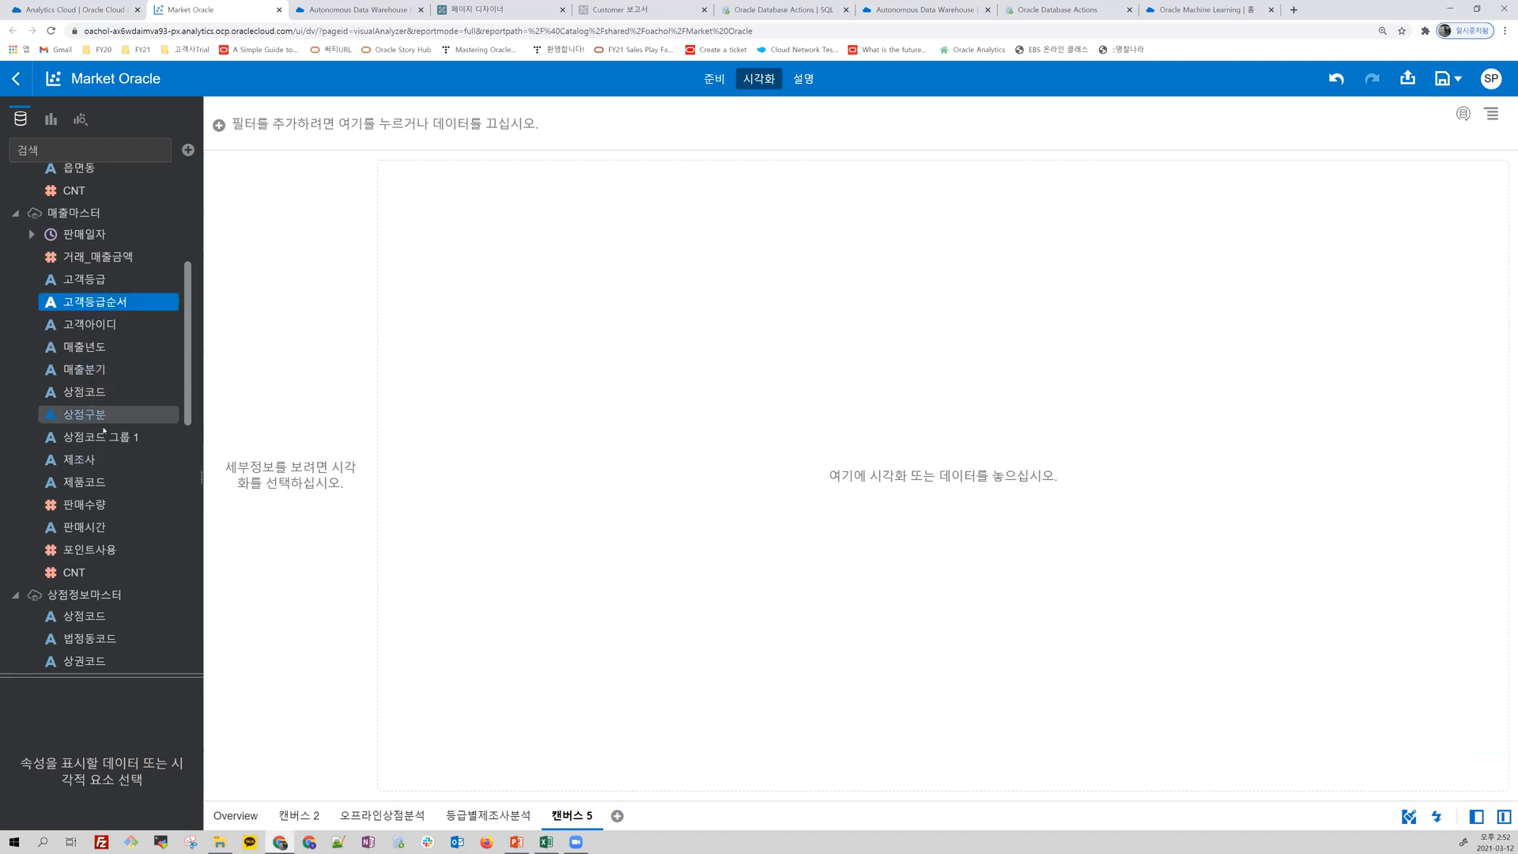
left_click(92, 465)
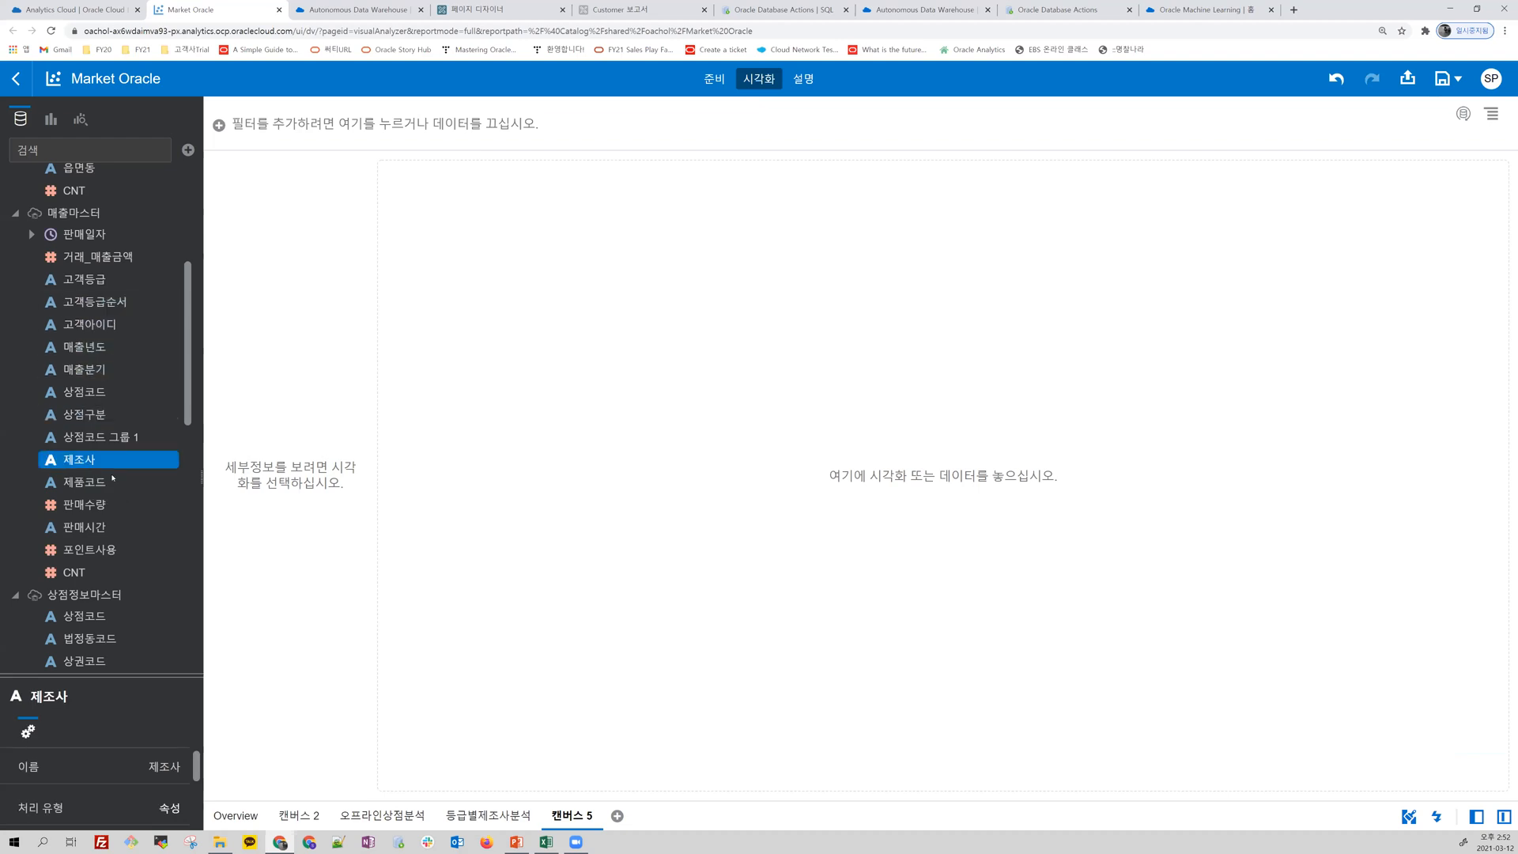
scroll(116, 489, "down", 4)
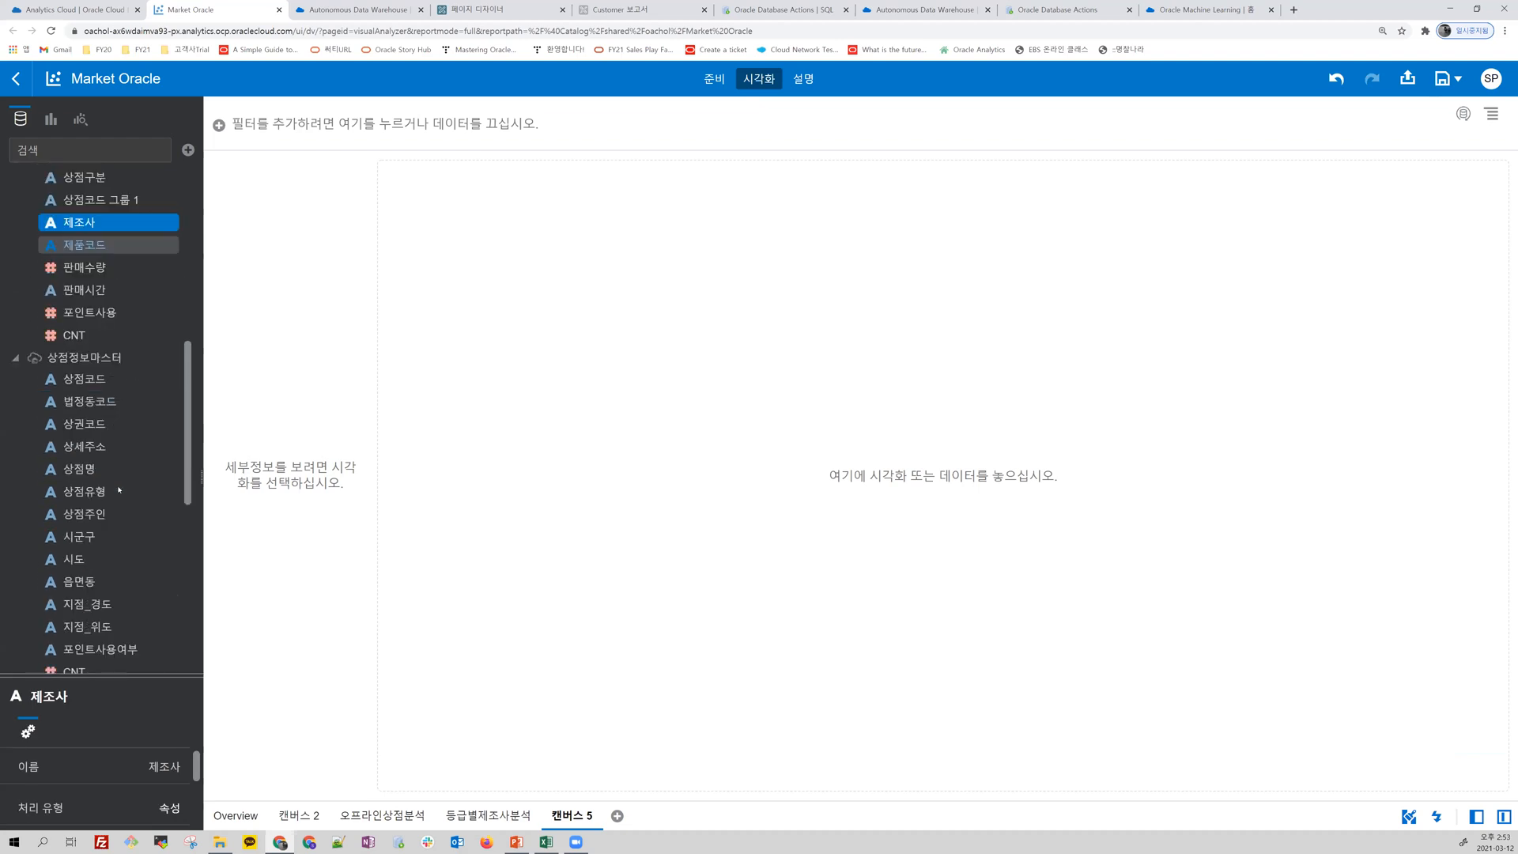
scroll(119, 489, "down", 2)
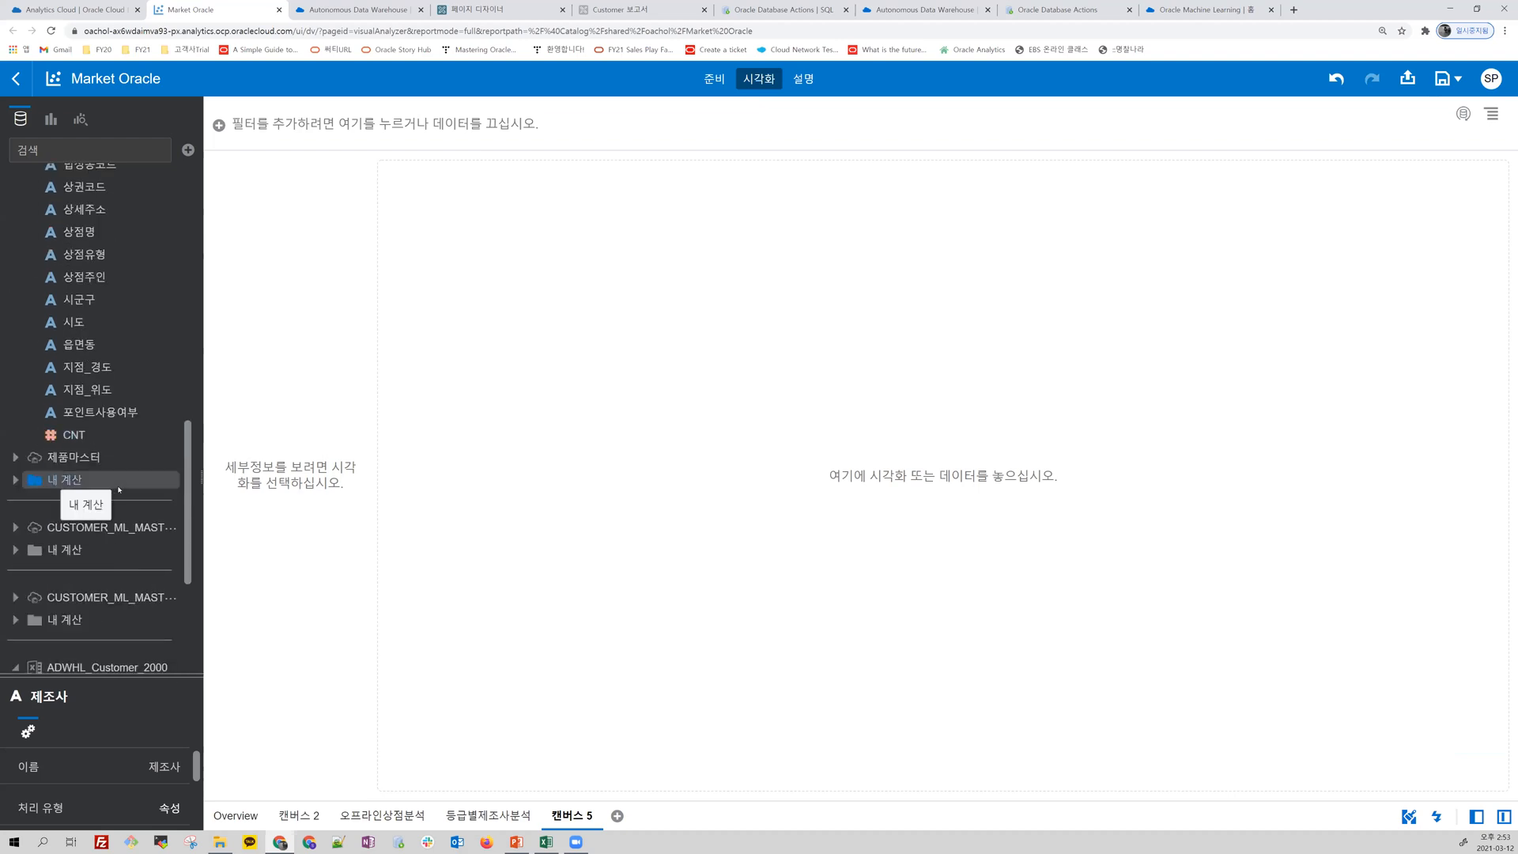
left_click(16, 457)
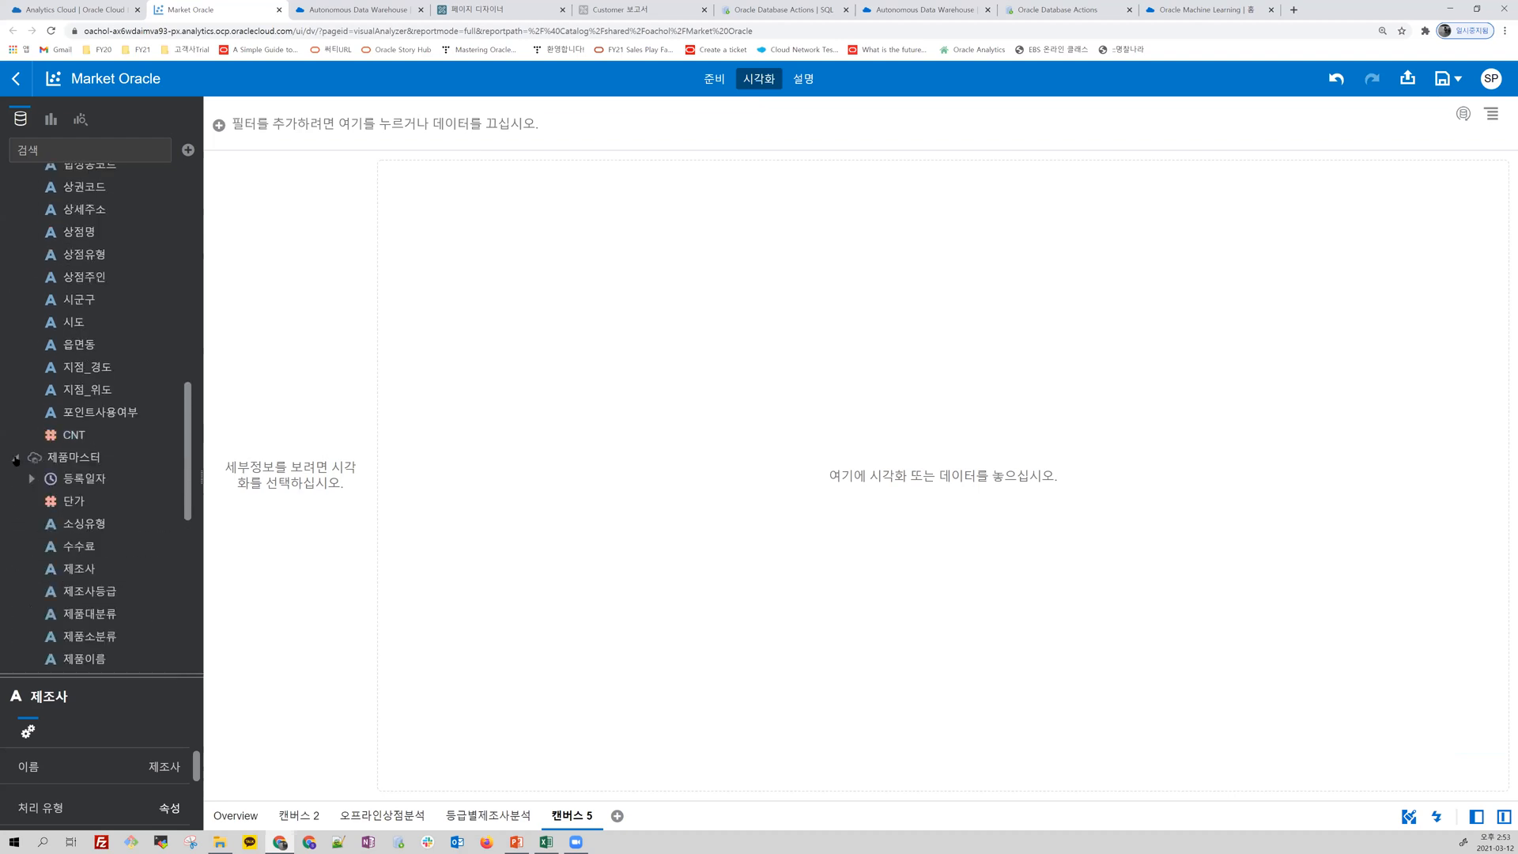
left_click(111, 615)
scroll(118, 585, "down", 2)
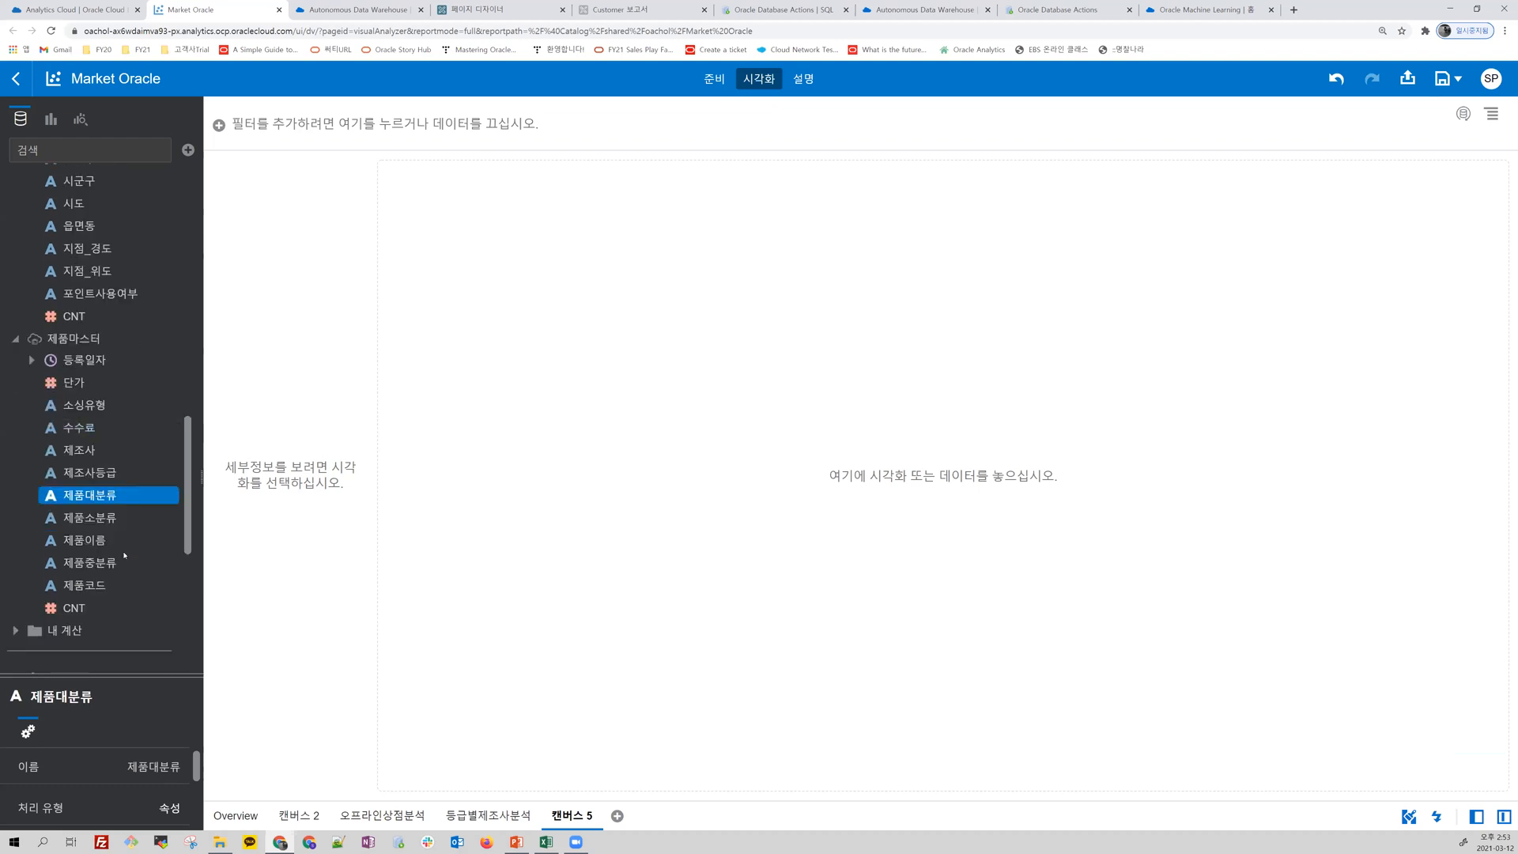
left_click(90, 409)
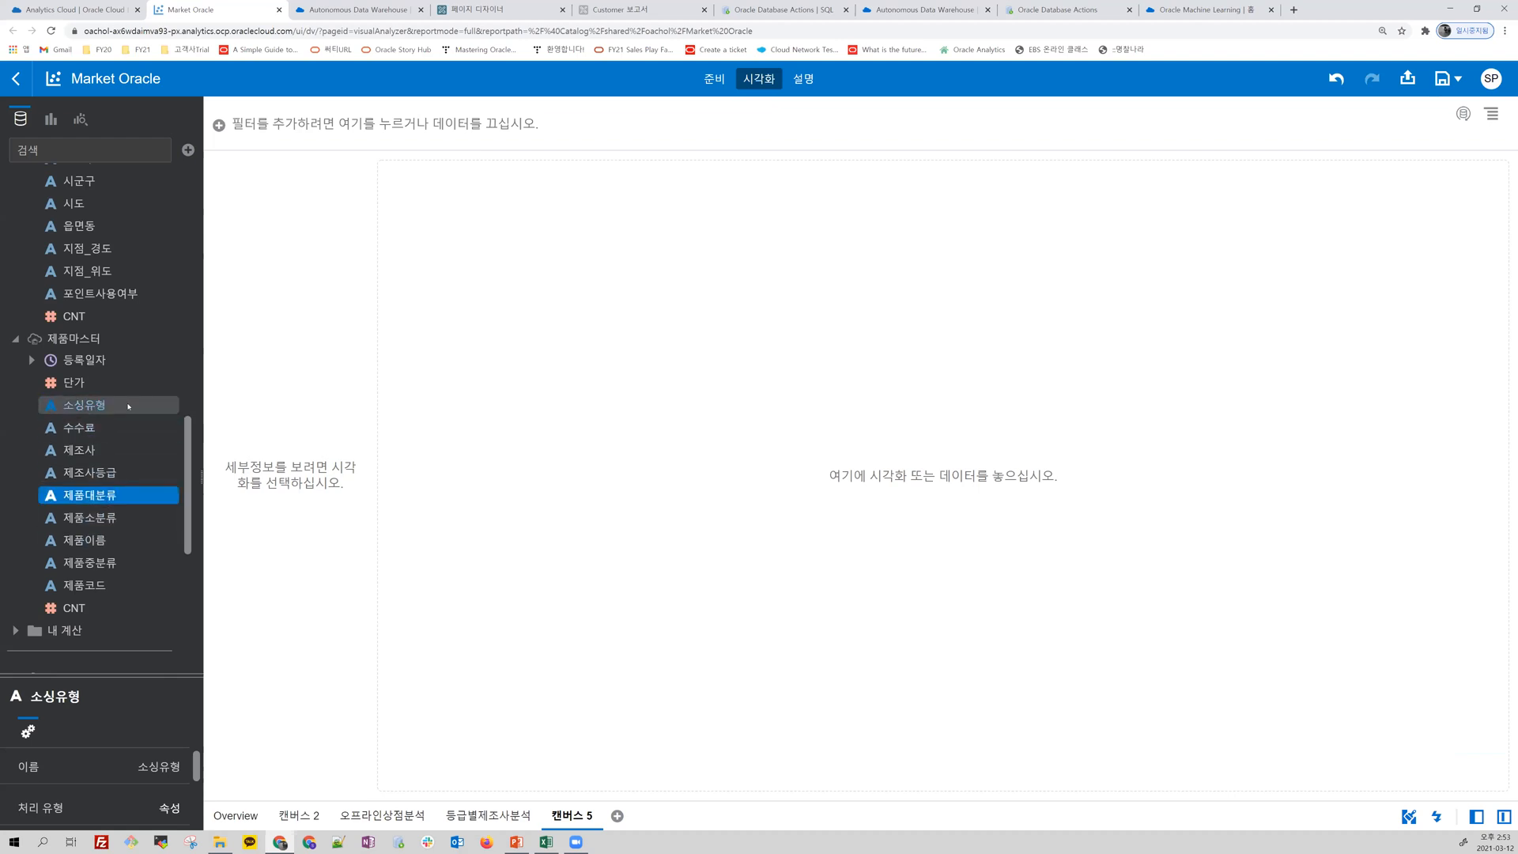
Step: Add 거래_매출금액 from 매출마스터 to the selected fields and create a Sankey visualization from them
scroll(132, 401, "up", 3)
scroll(132, 401, "up", 5)
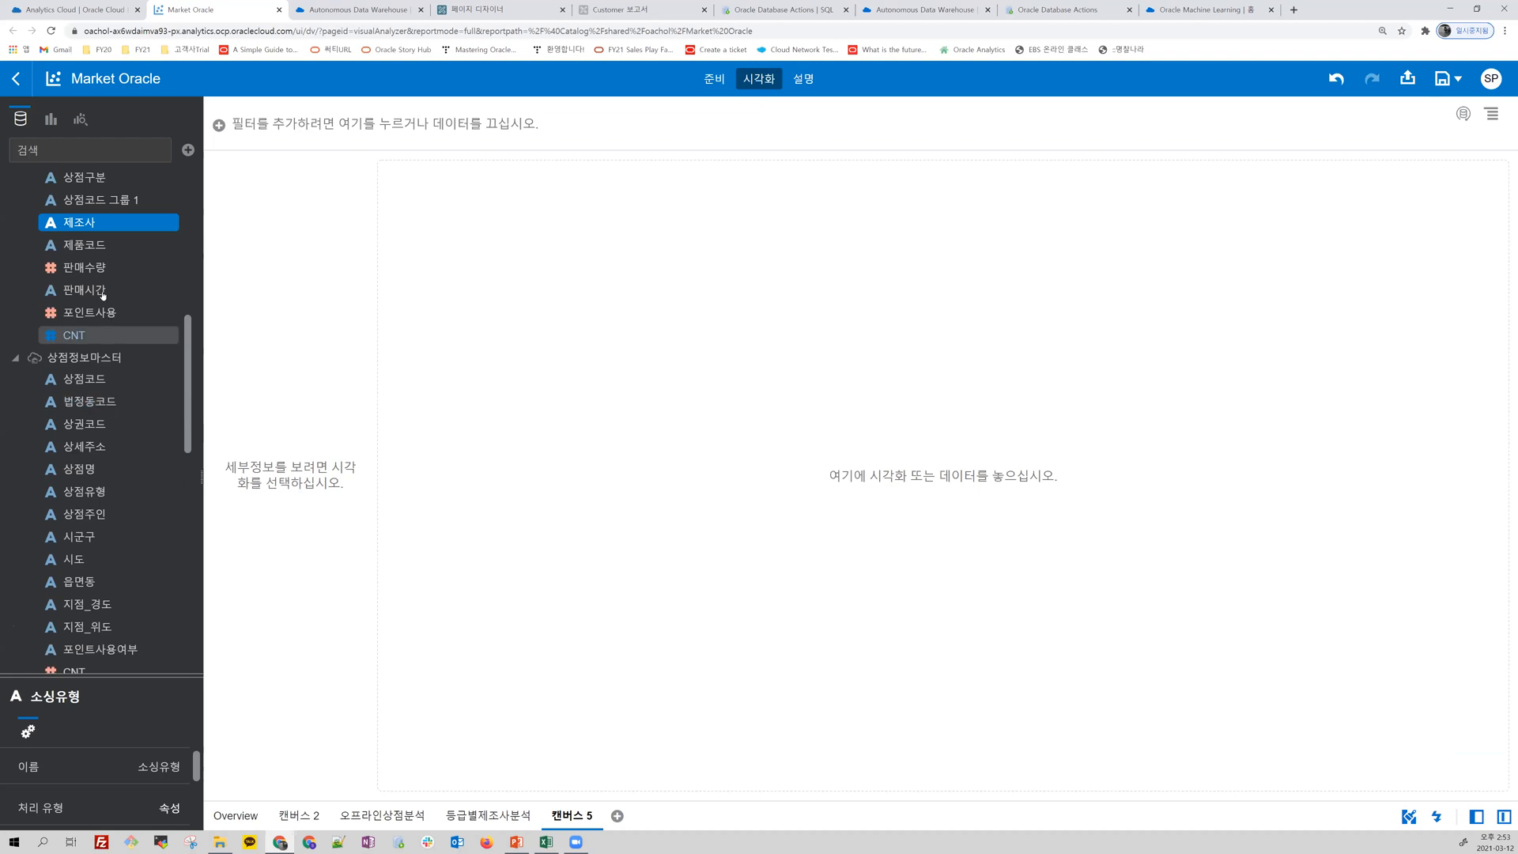
scroll(127, 387, "up", 1)
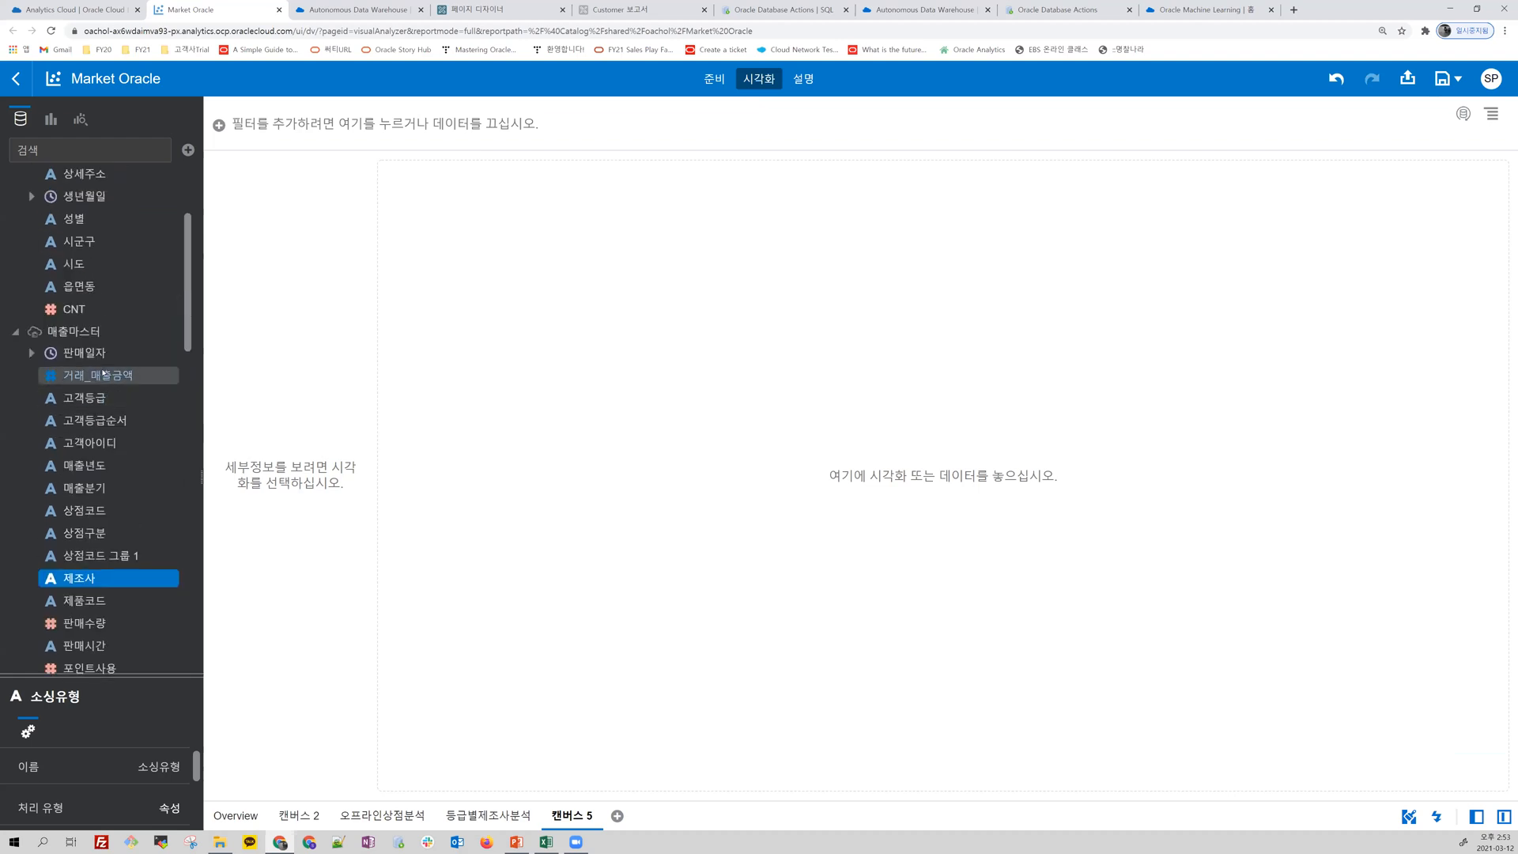
left_click(107, 375)
right_click(109, 378)
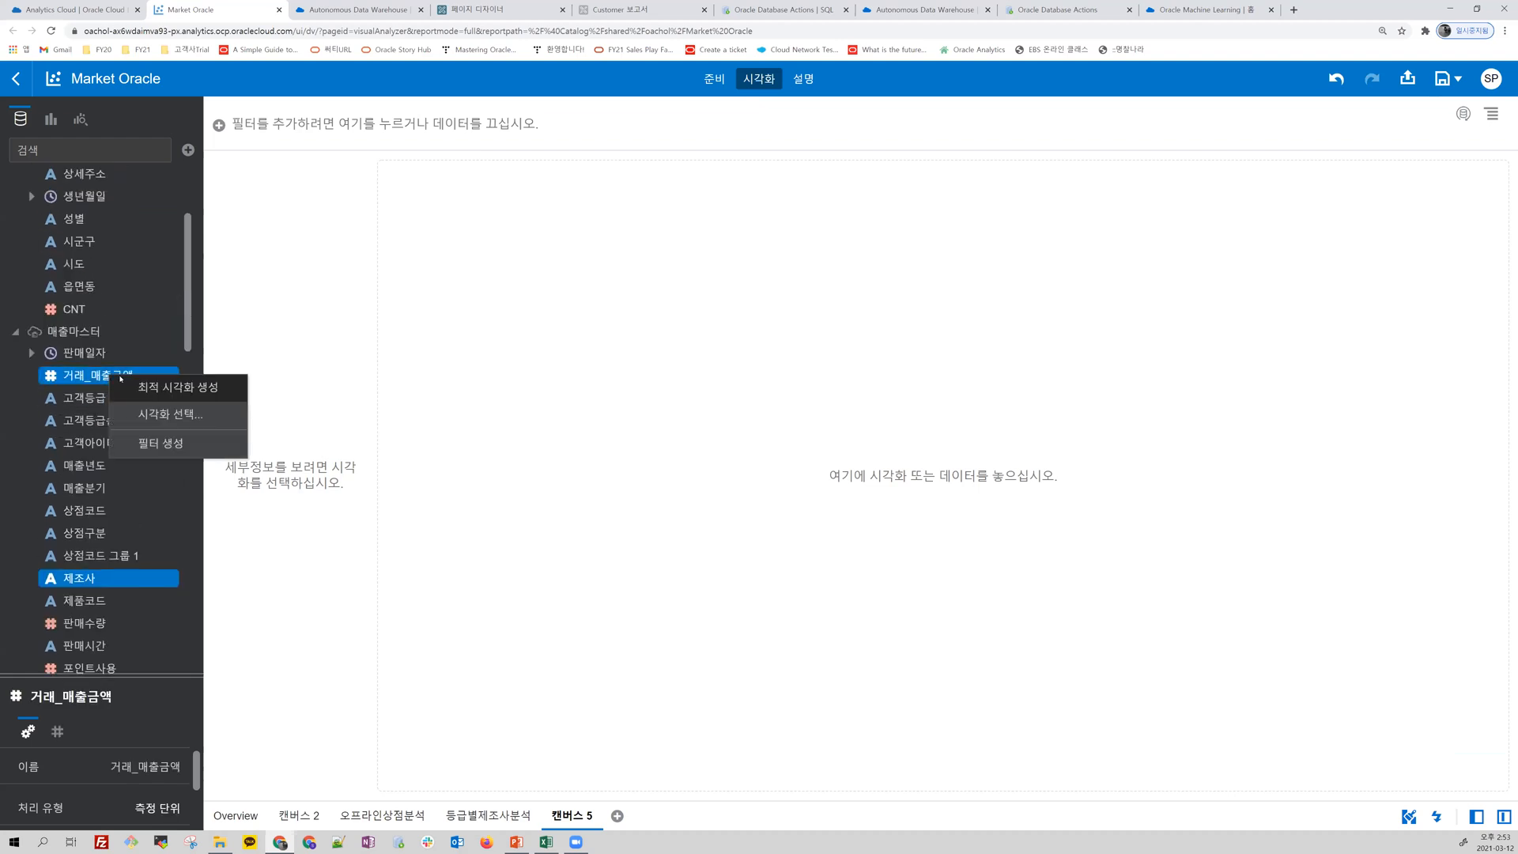
left_click(181, 417)
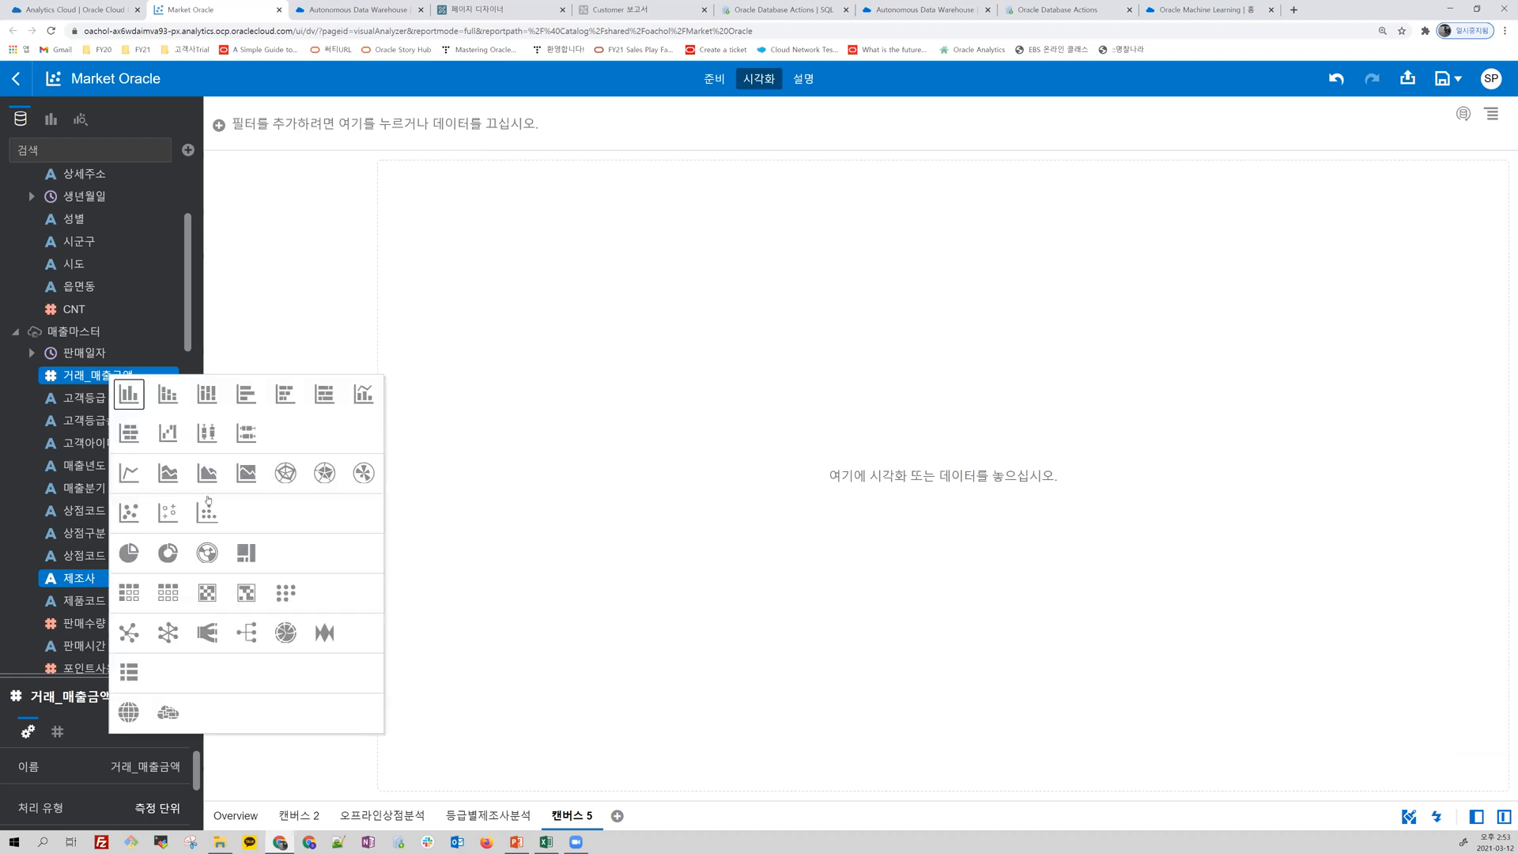
left_click(209, 634)
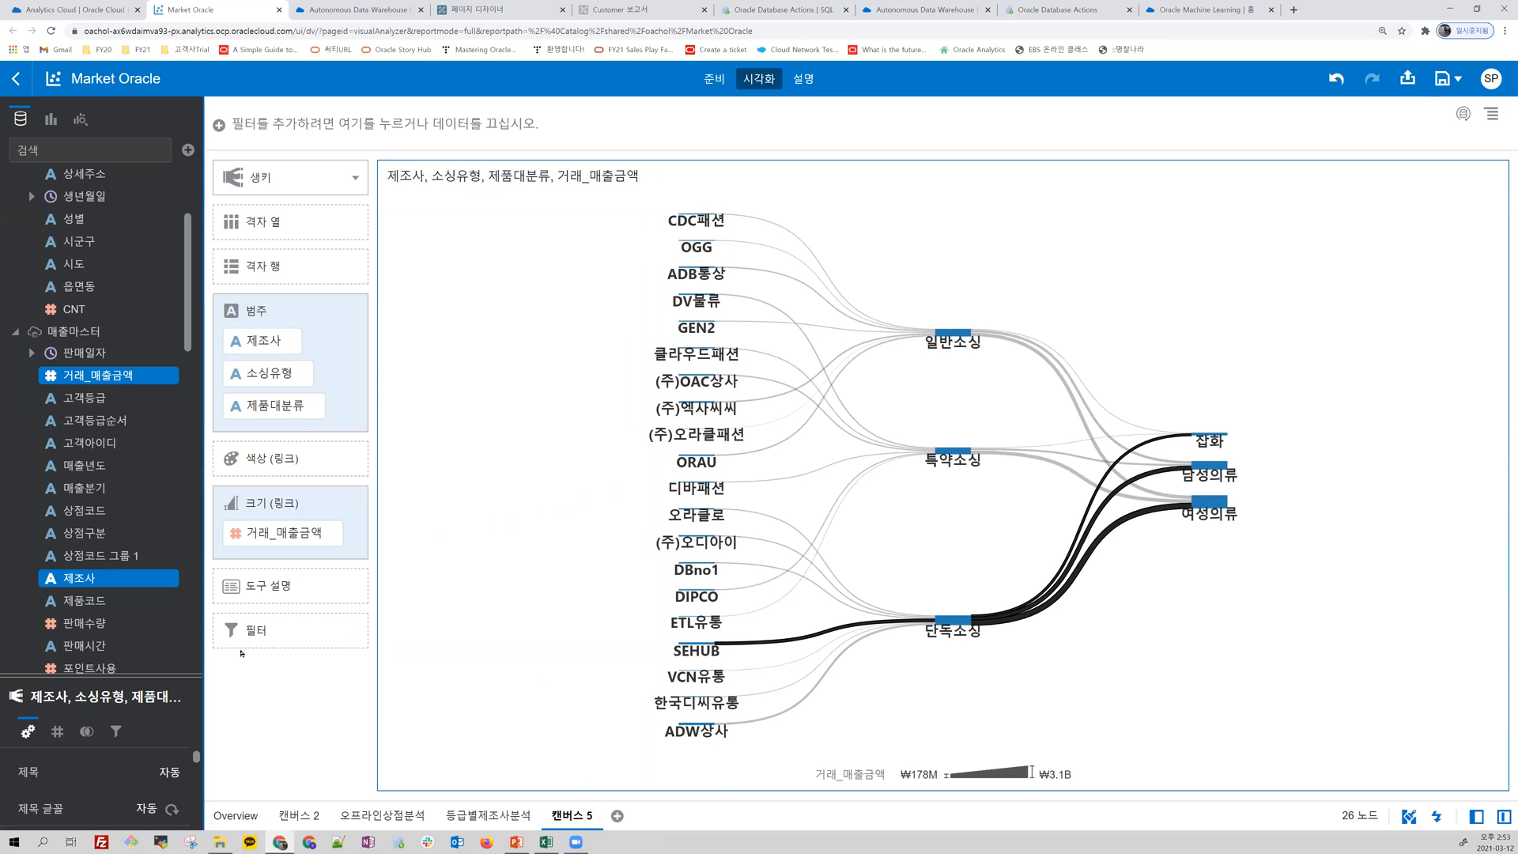
Step: Create a category scatter chart from 제조사 and 거래_매출금액 in 매출마스터 and 수수료 in 제품마스터
left_click(91, 584)
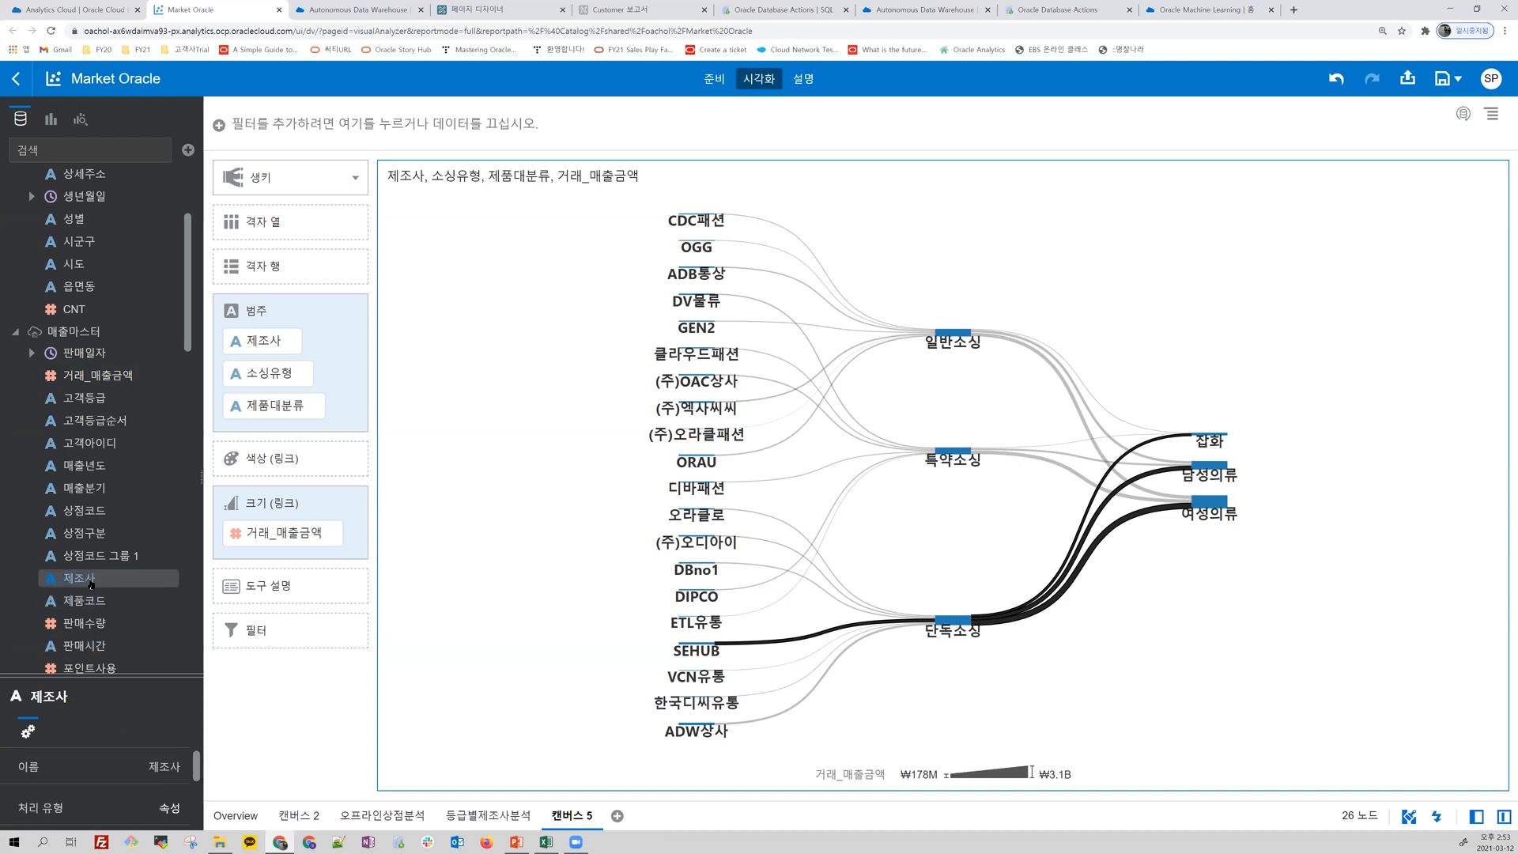
scroll(144, 567, "down", 5)
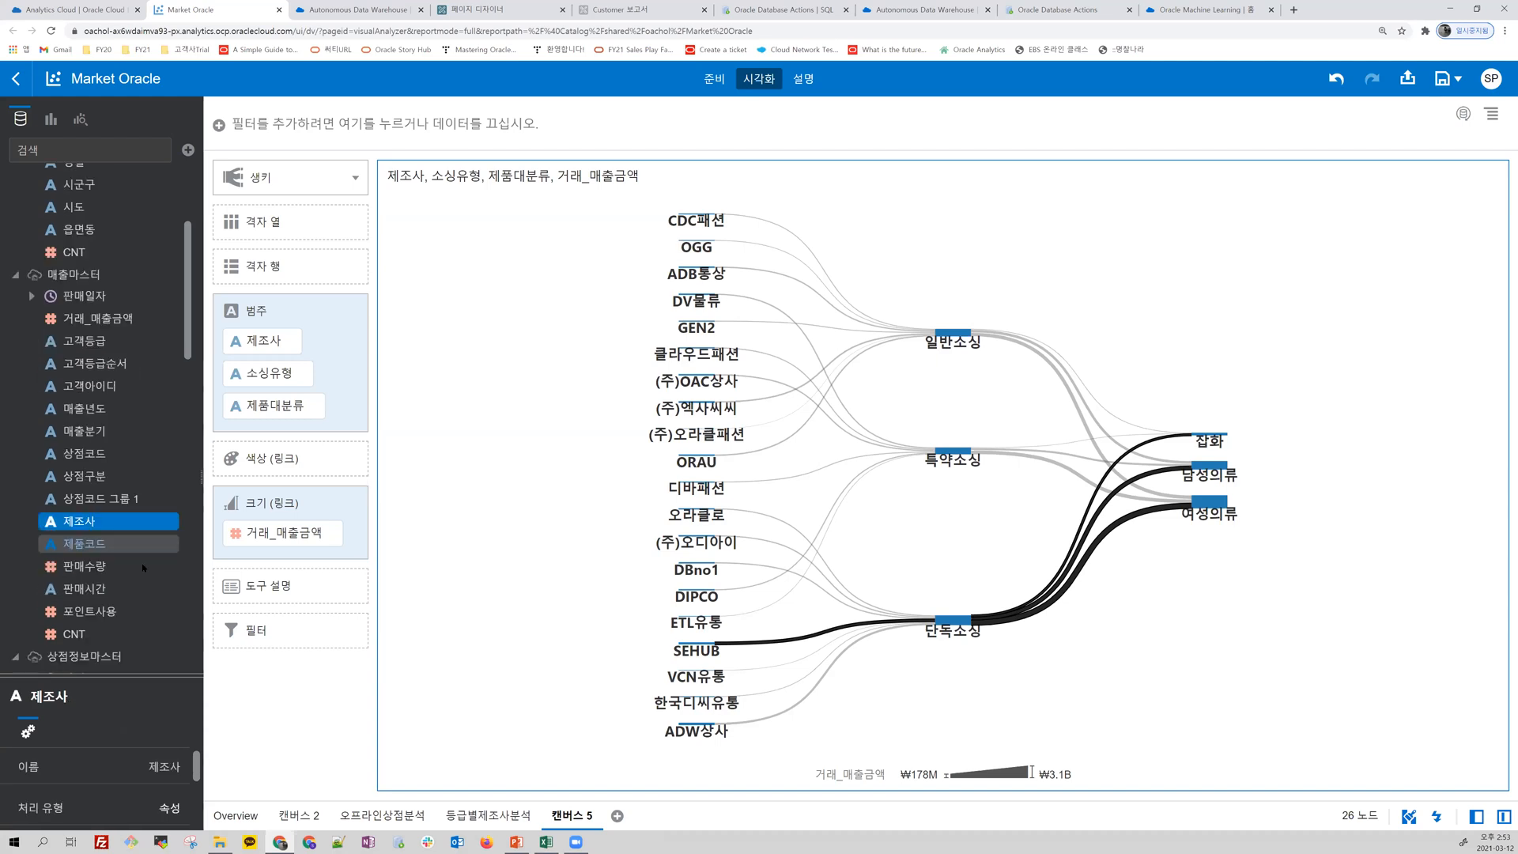
scroll(144, 567, "down", 3)
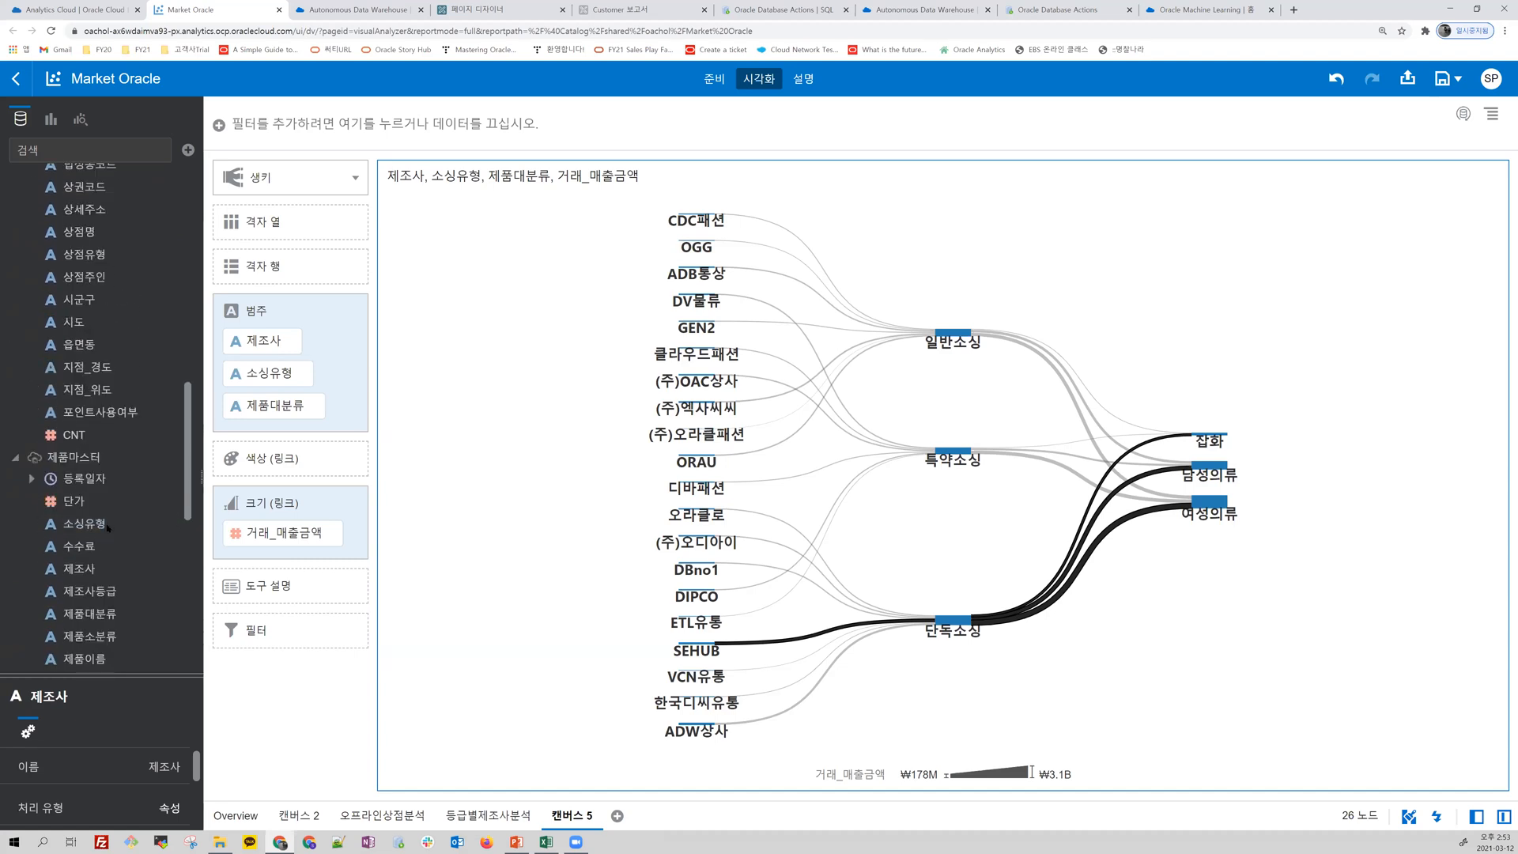
left_click(95, 550)
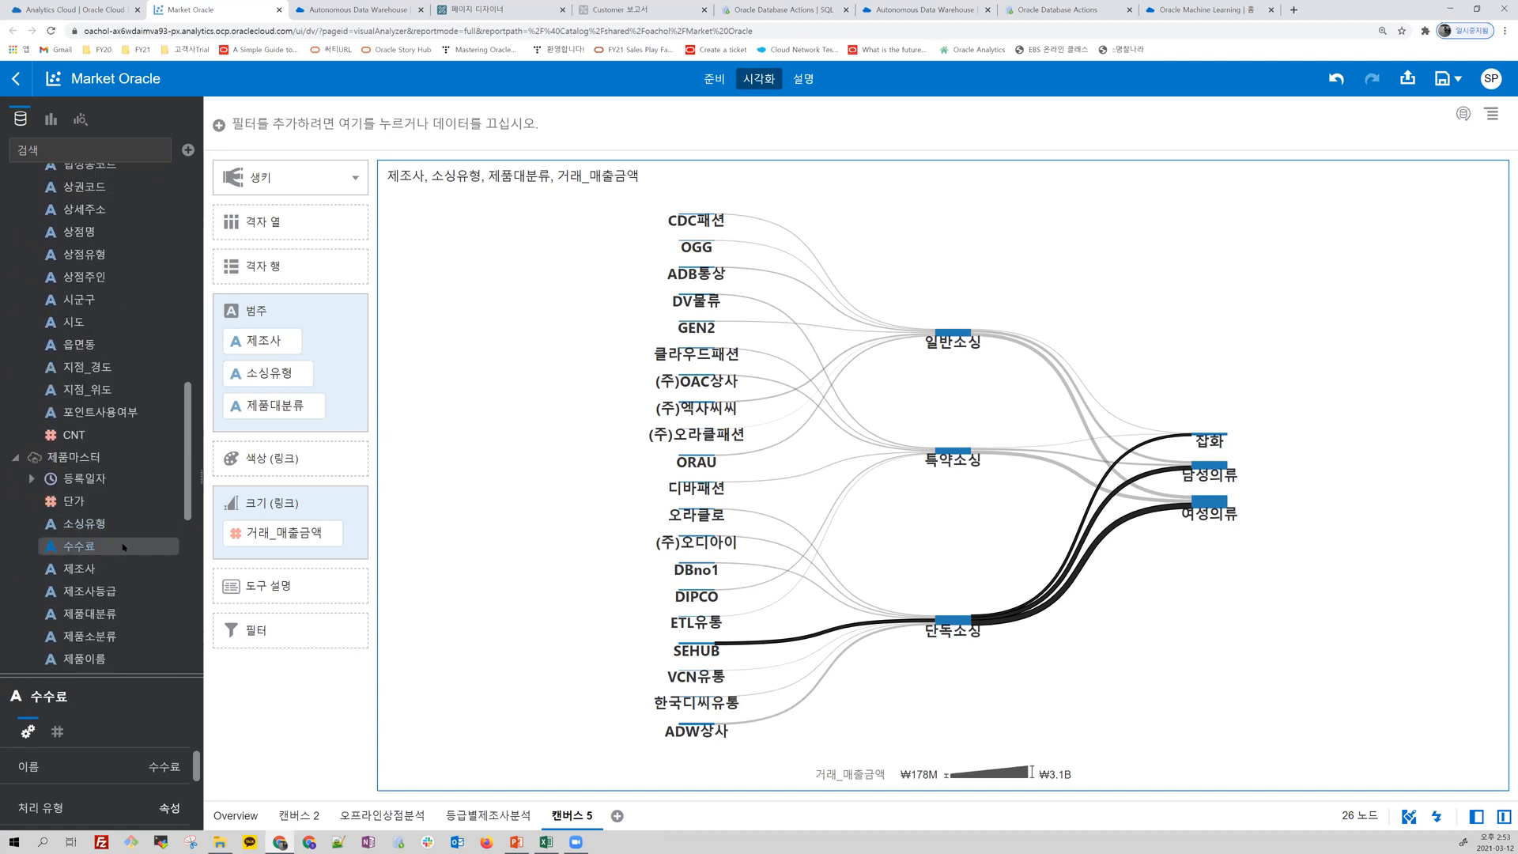
scroll(124, 546, "up", 5)
scroll(124, 545, "up", 3)
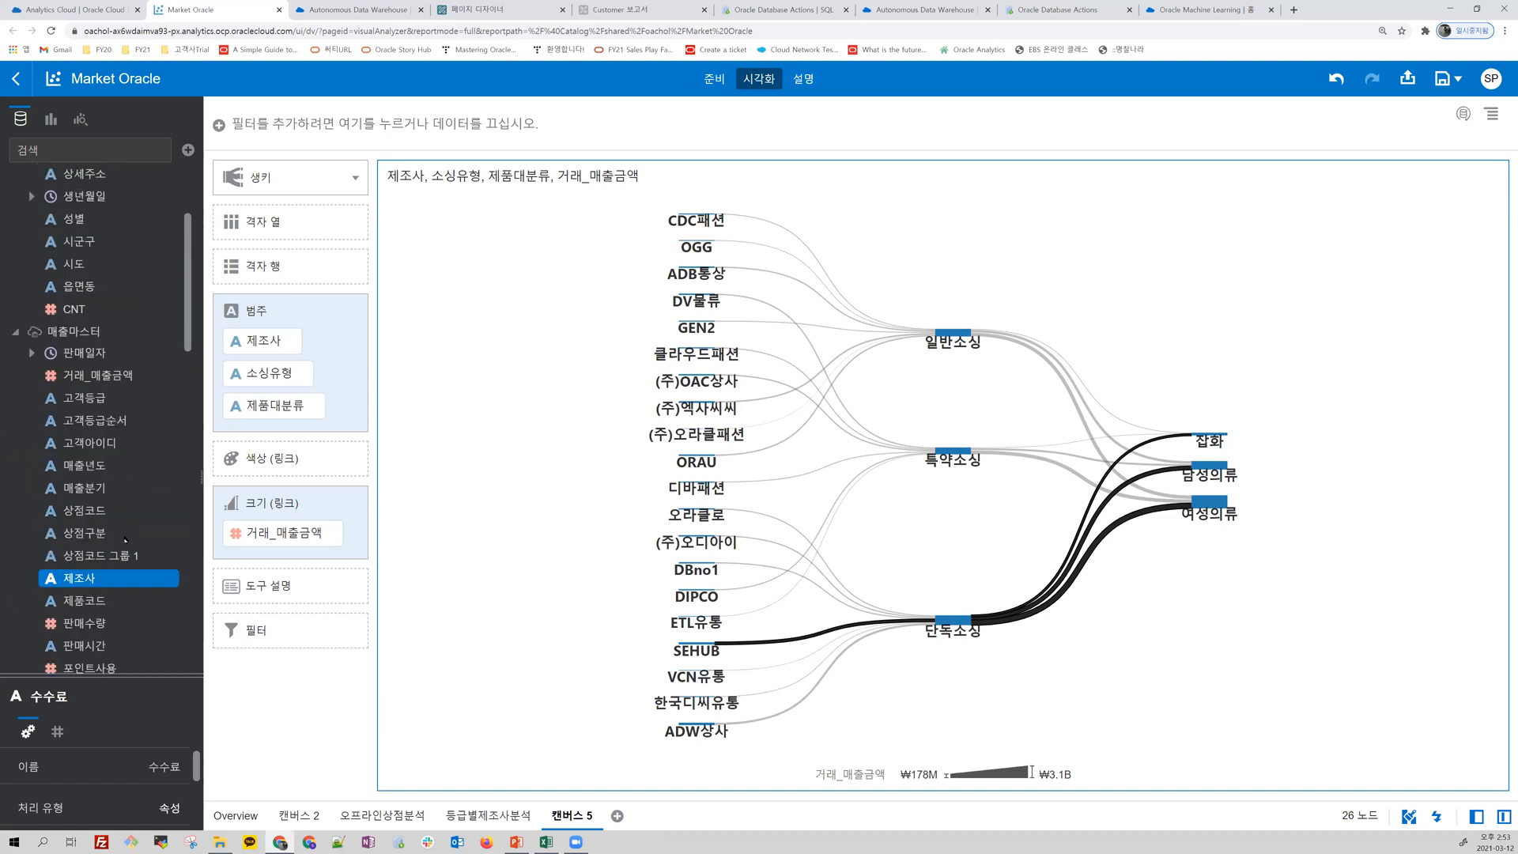
left_click(111, 380)
right_click(112, 381)
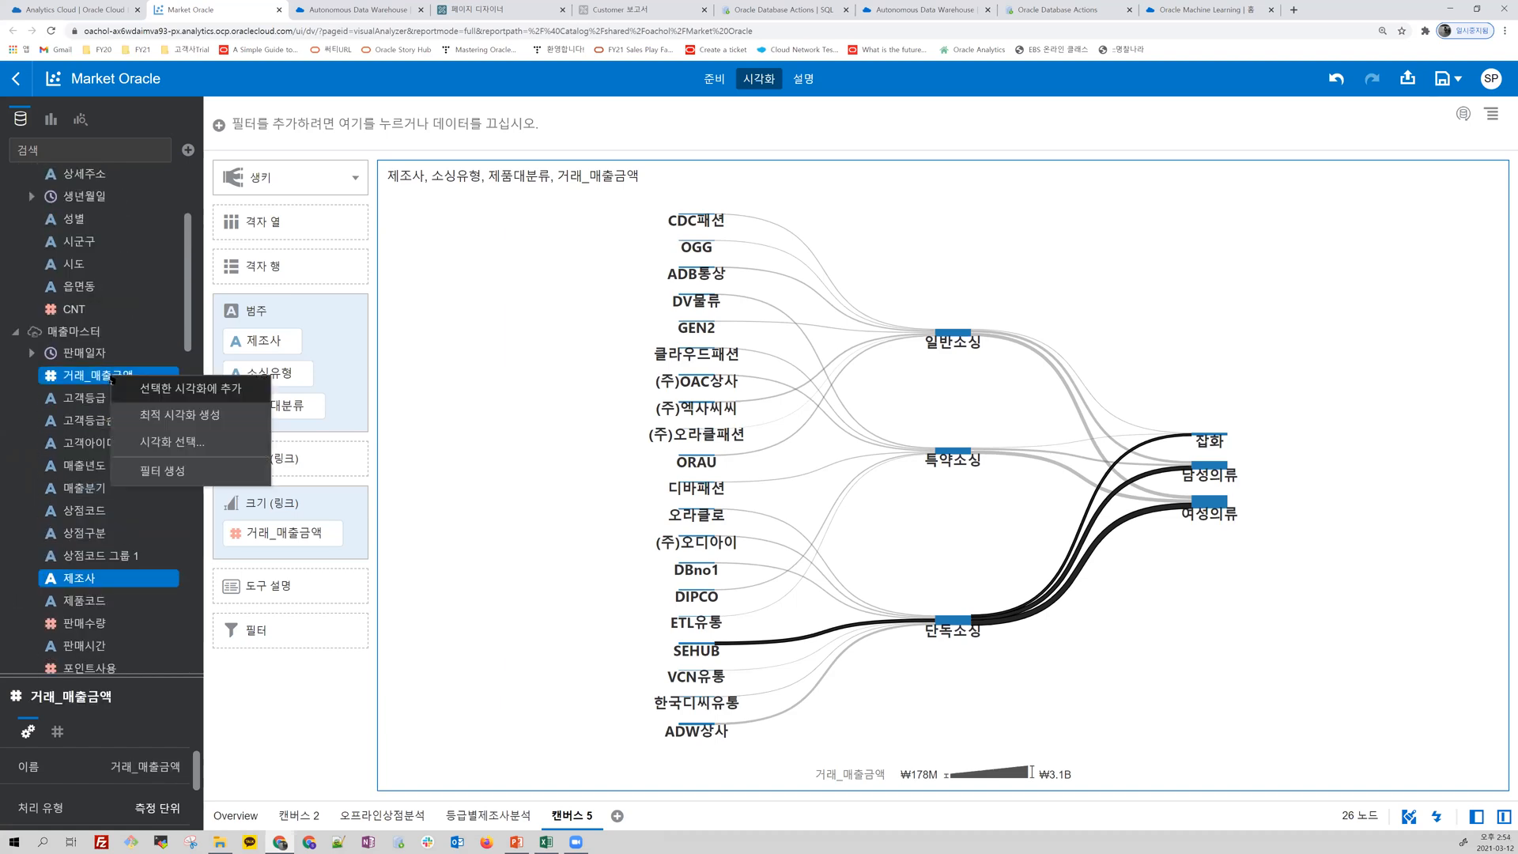
left_click(172, 444)
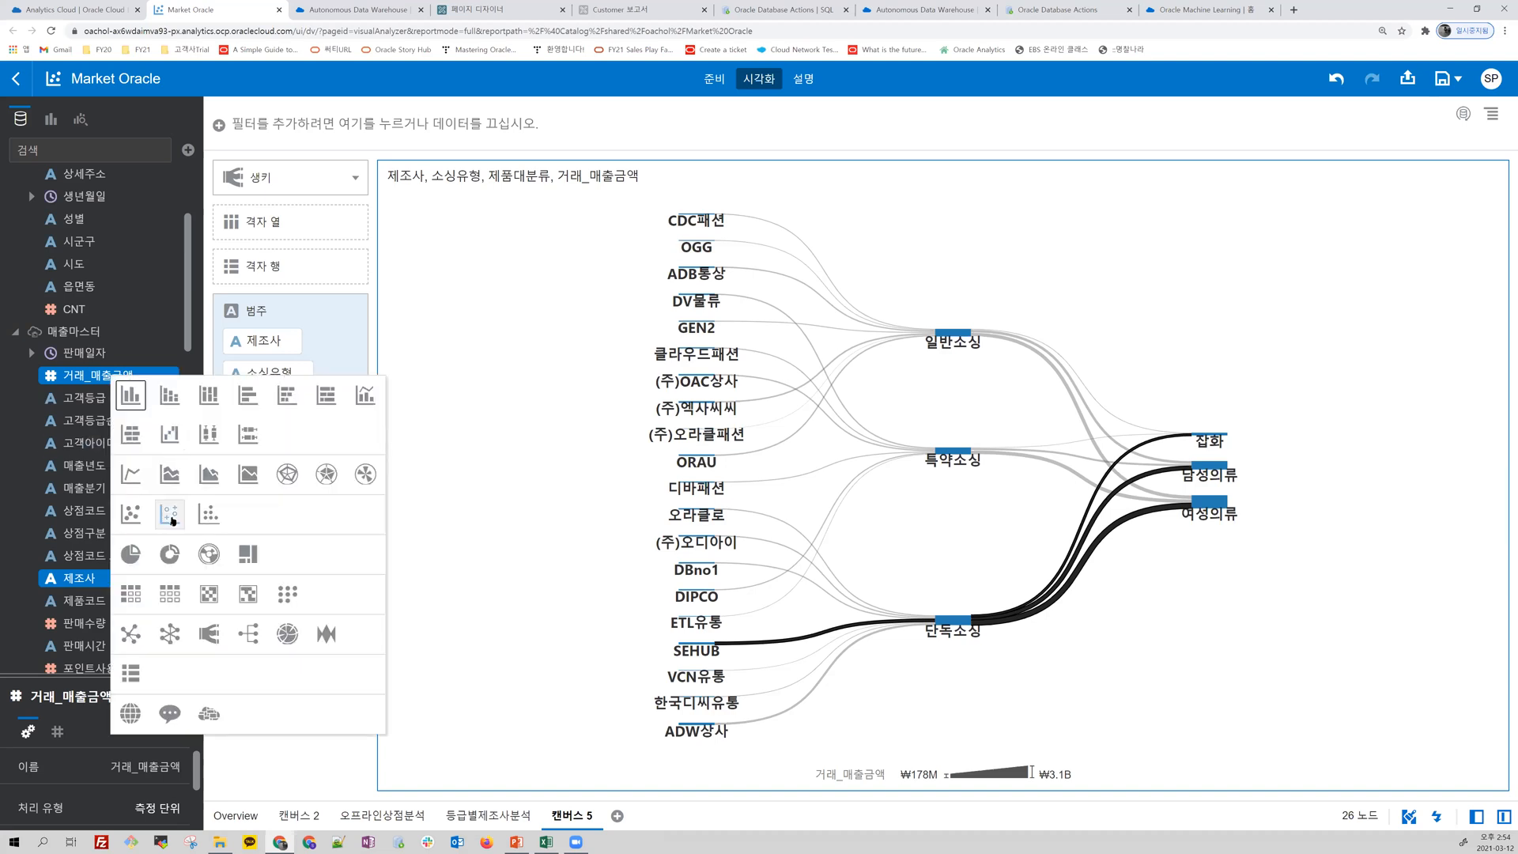
left_click(170, 515)
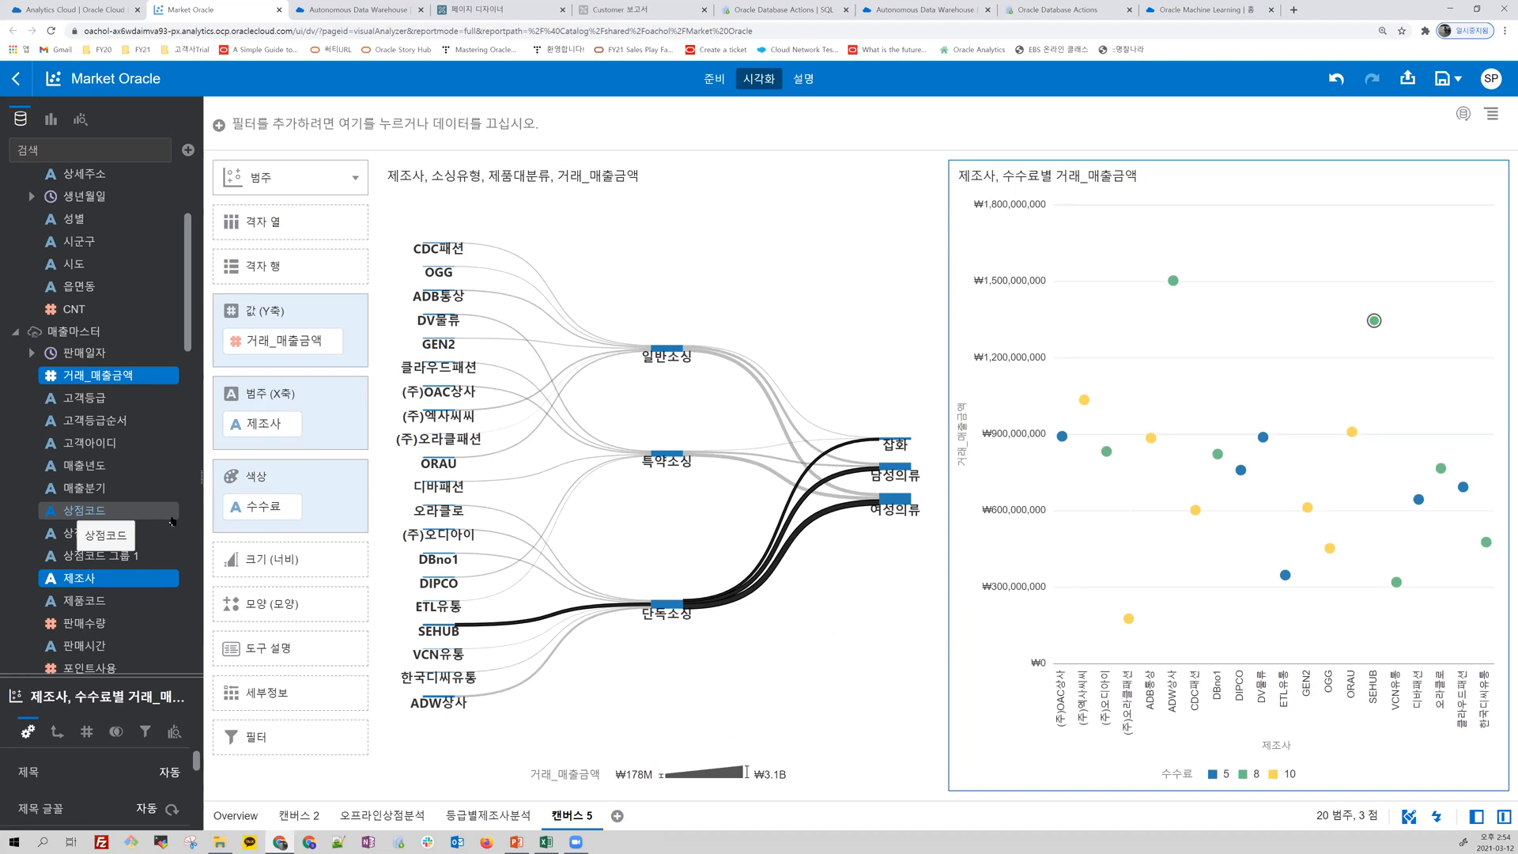
Step: Highlight the manufacturers with 수수료 5 in the category chart, and clear the highlight
mouse_move(1276, 589)
left_click(1213, 774)
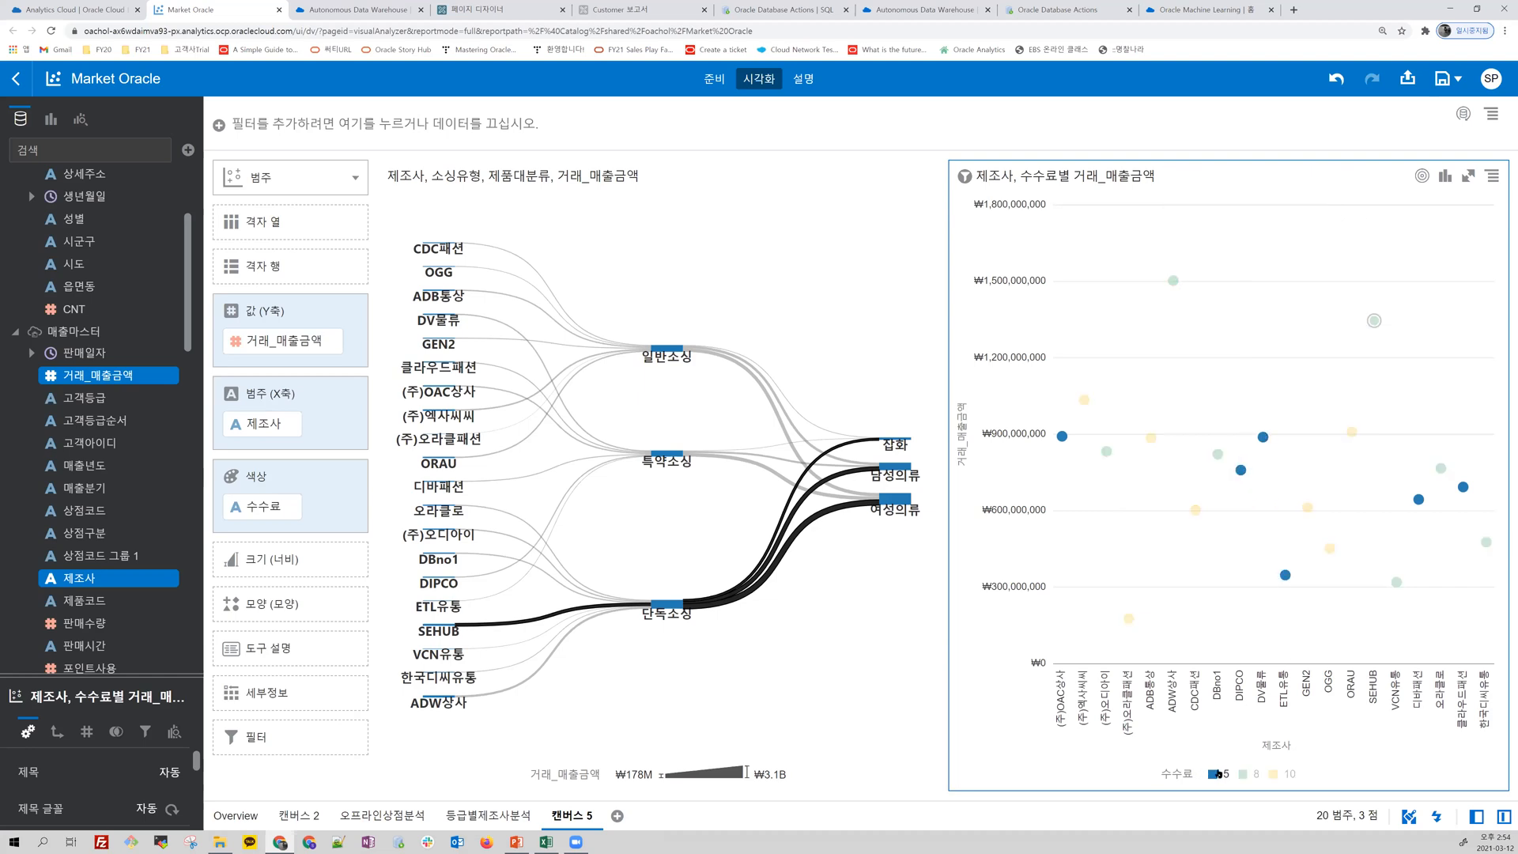
left_click(1110, 561)
left_click(614, 562)
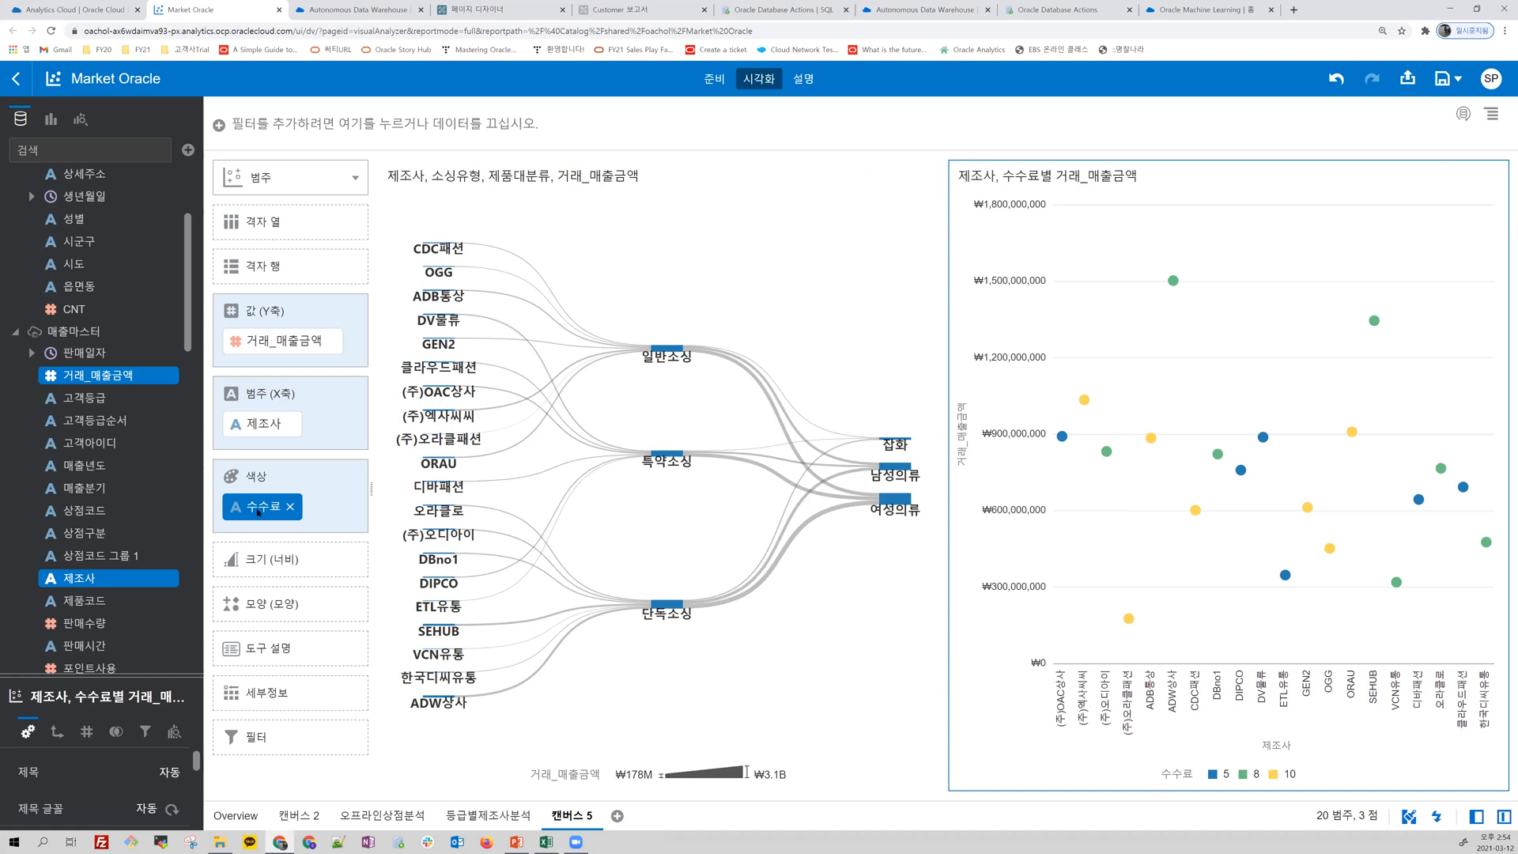
Step: Swap the category chart's fields so 수수료 is on the X axis and 제조사 sets the color, and inspect manufacturer sales per fee
left_click_drag(252, 487, 251, 423)
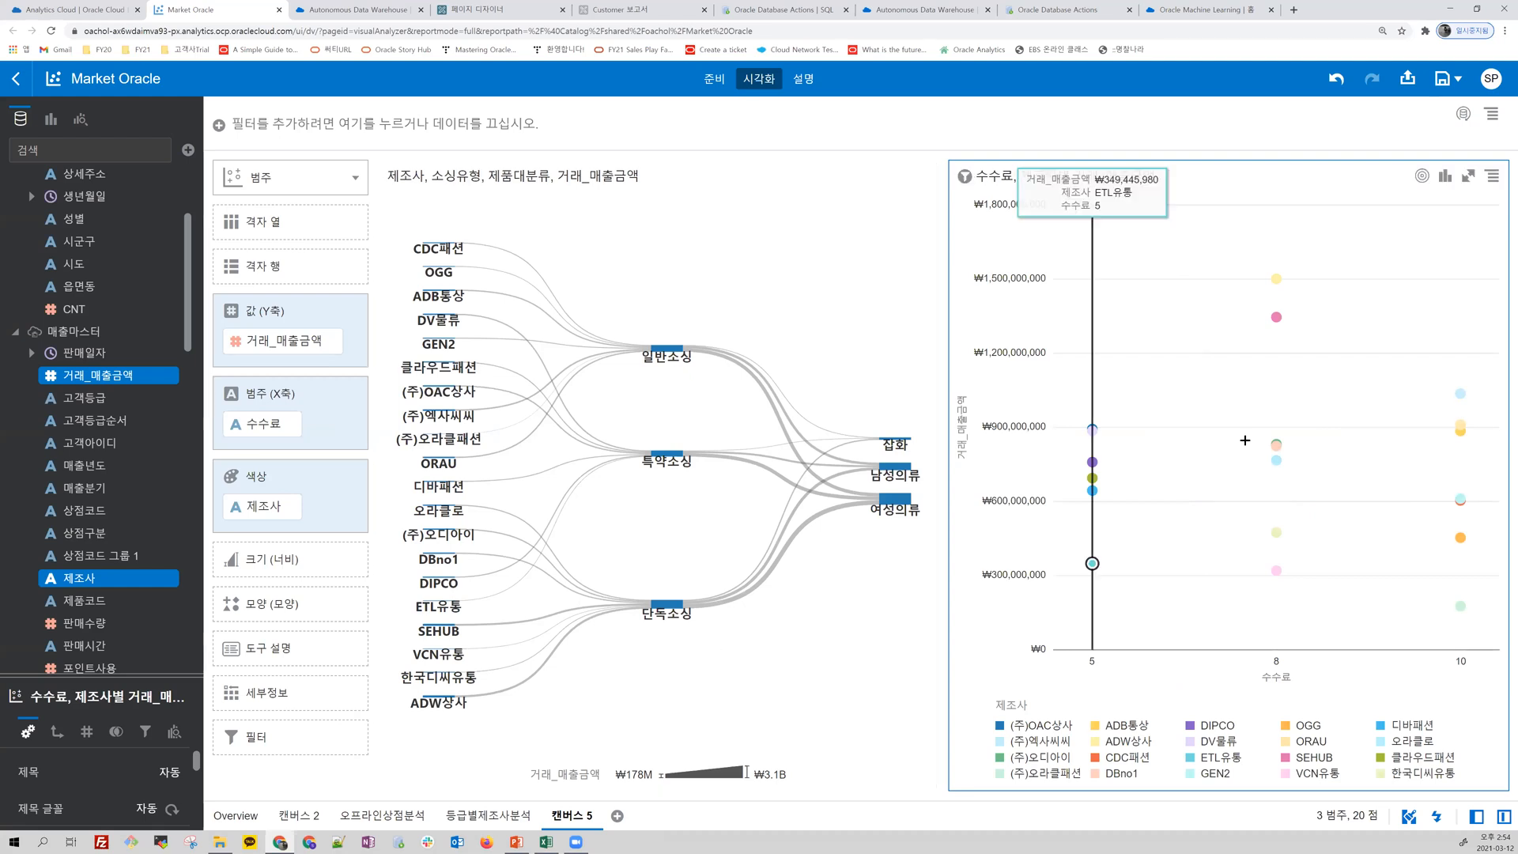
mouse_move(1271, 325)
mouse_move(1271, 284)
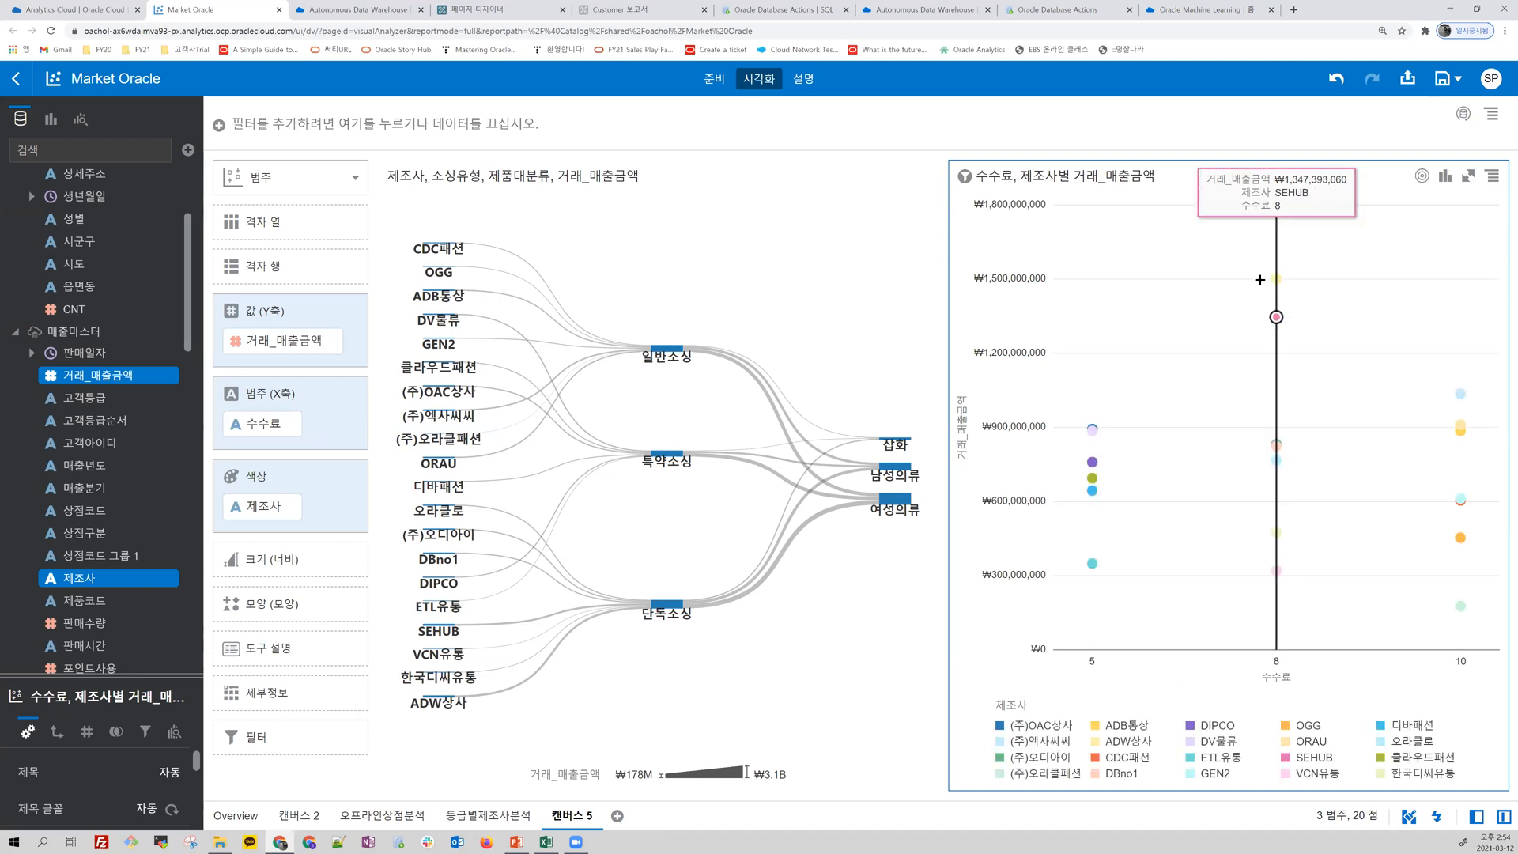
mouse_move(1099, 648)
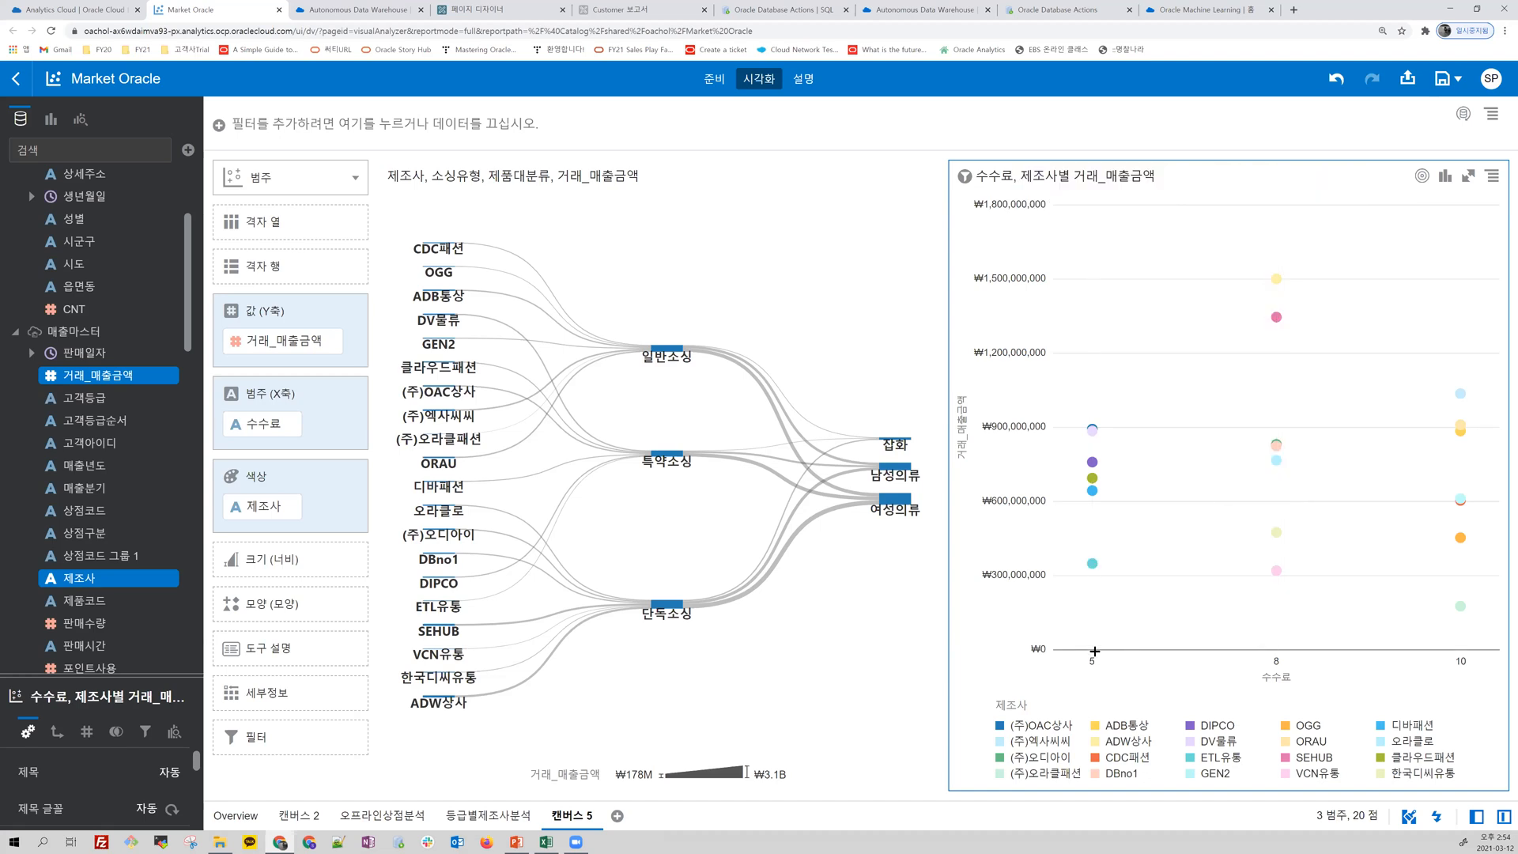
mouse_move(1094, 431)
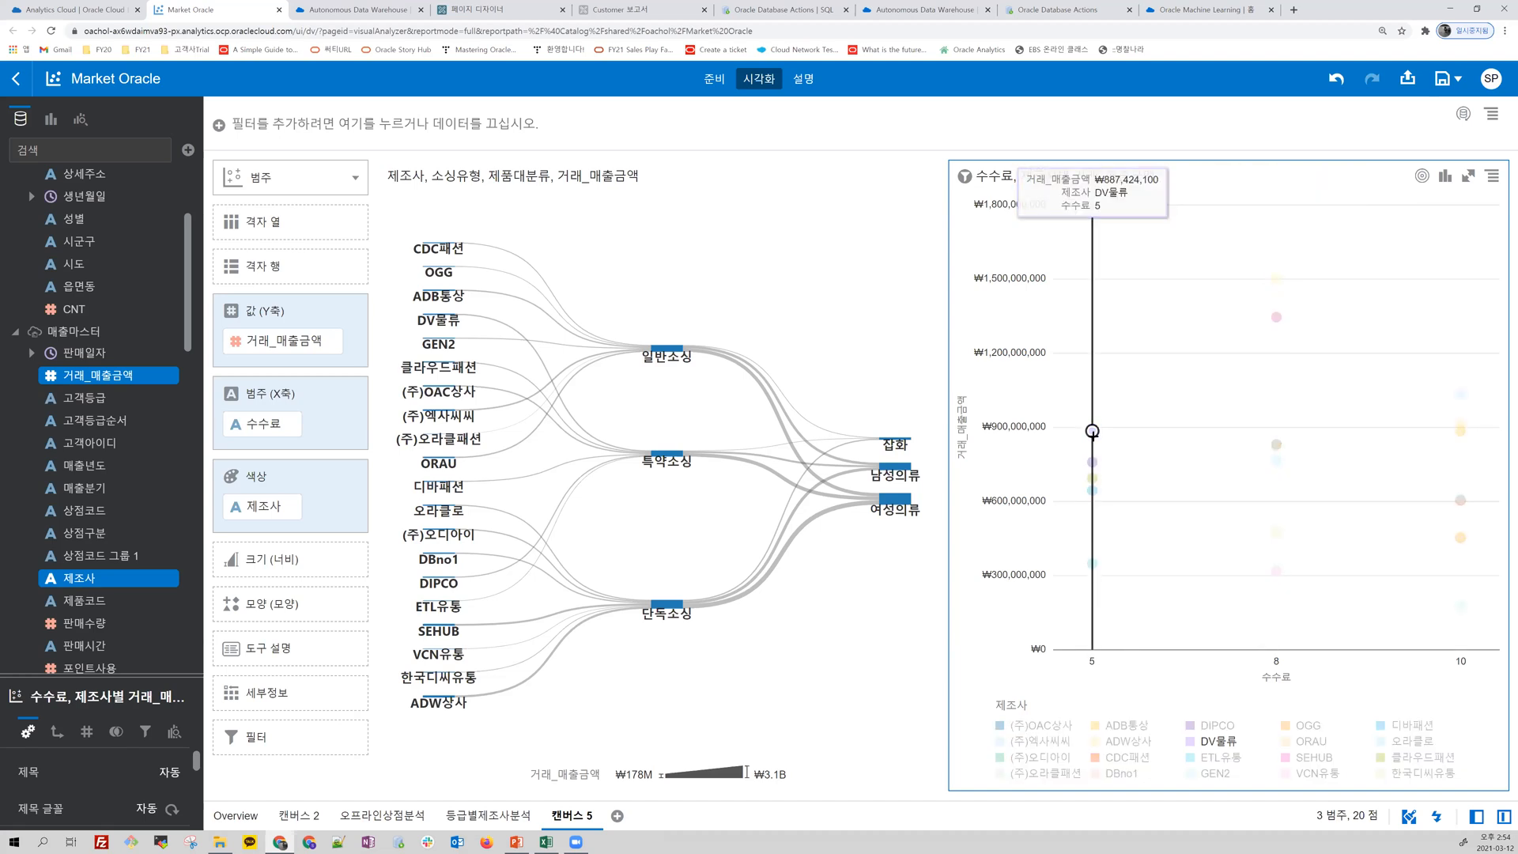
mouse_move(1092, 564)
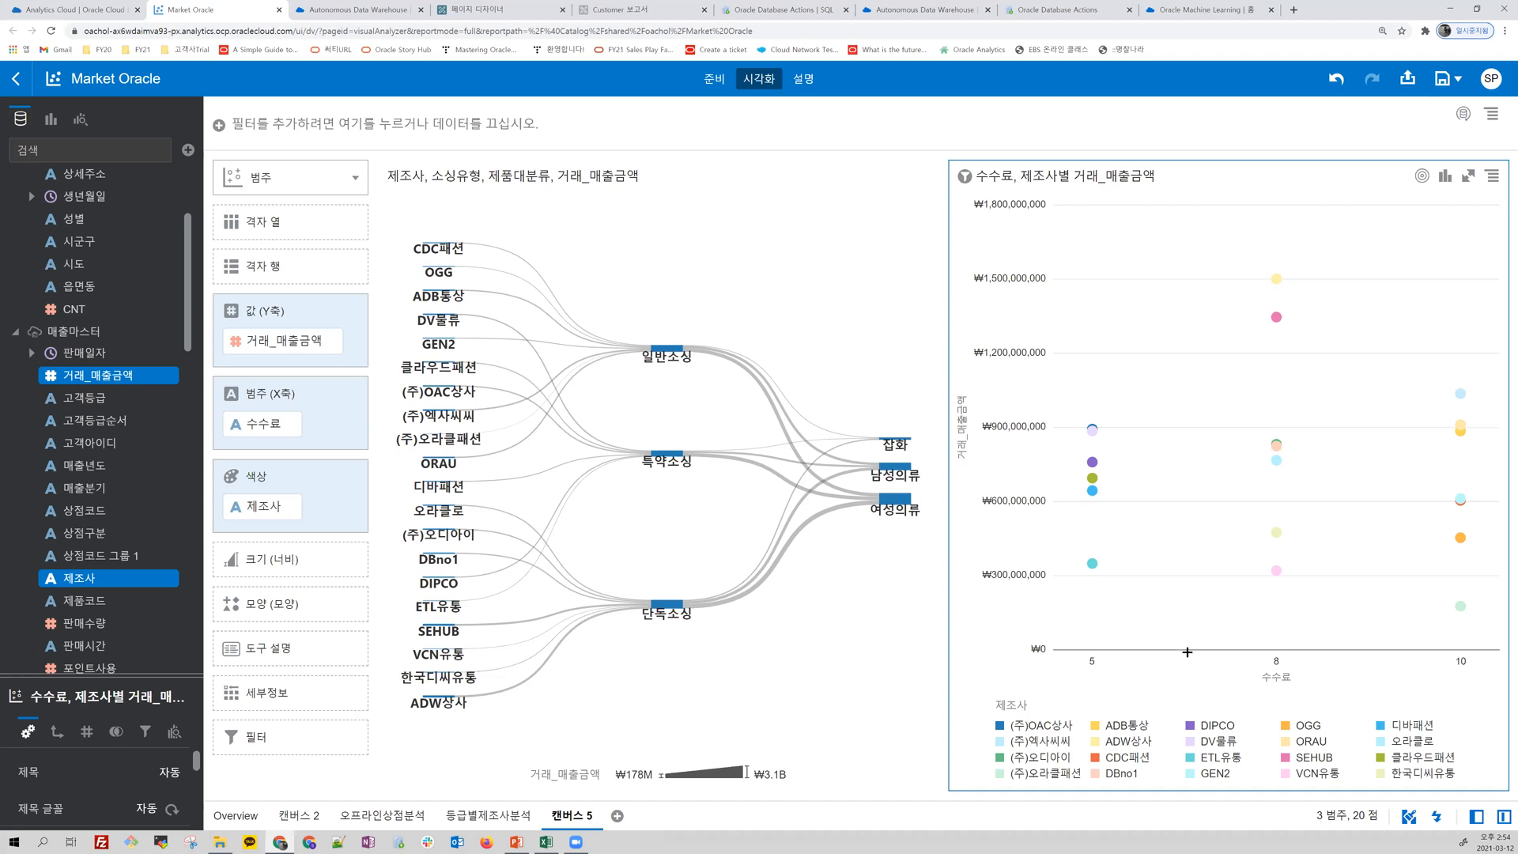
mouse_move(1075, 497)
Step: Switch to the presentation slide show and advance to the slide comparing Machine Learning in Oracle ADW and OAC
key("alt+Tab")
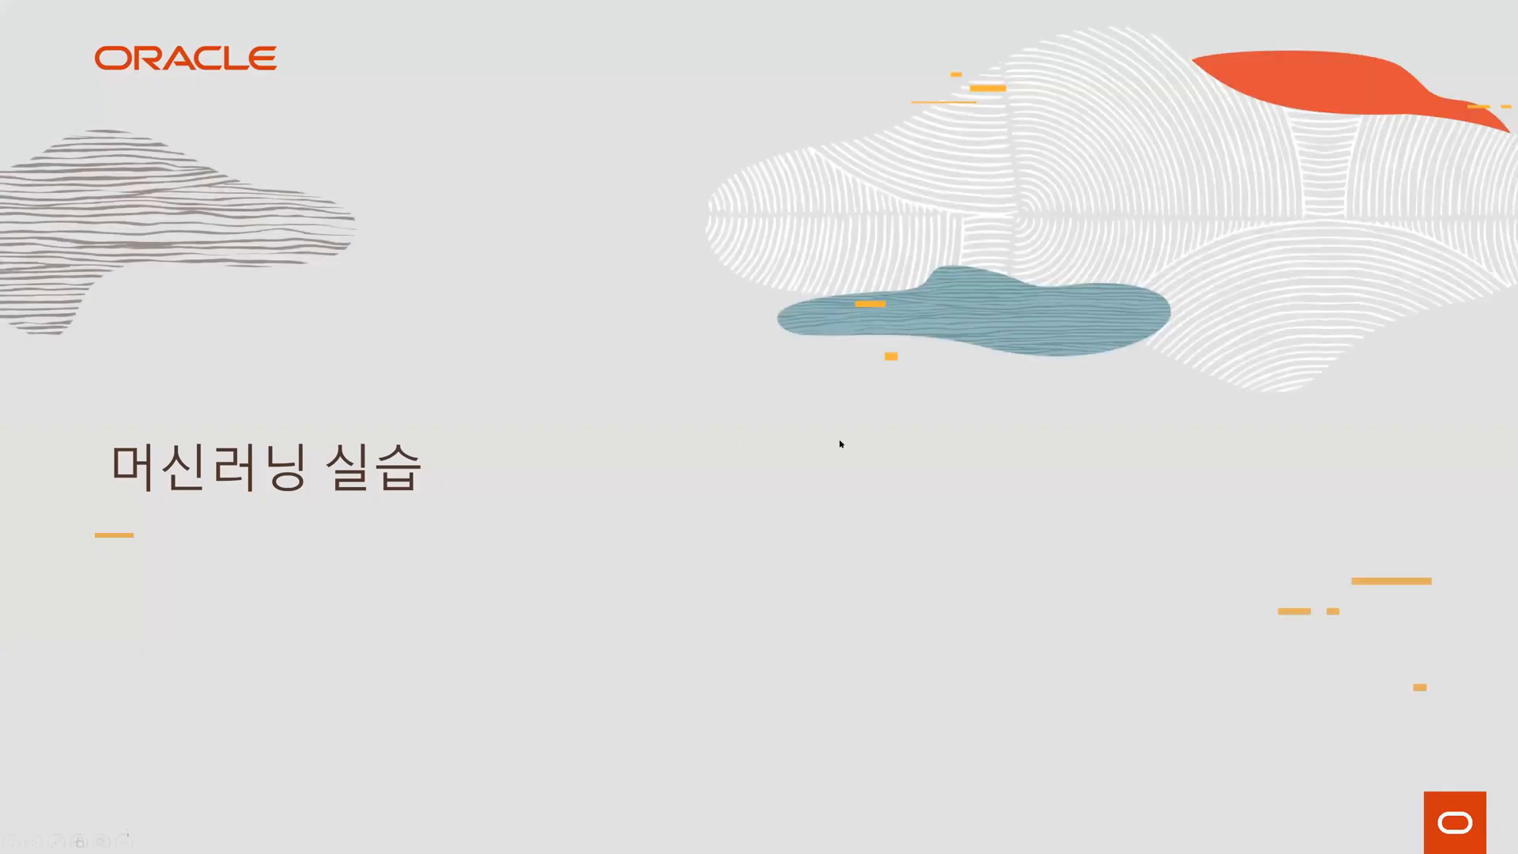
left_click(949, 416)
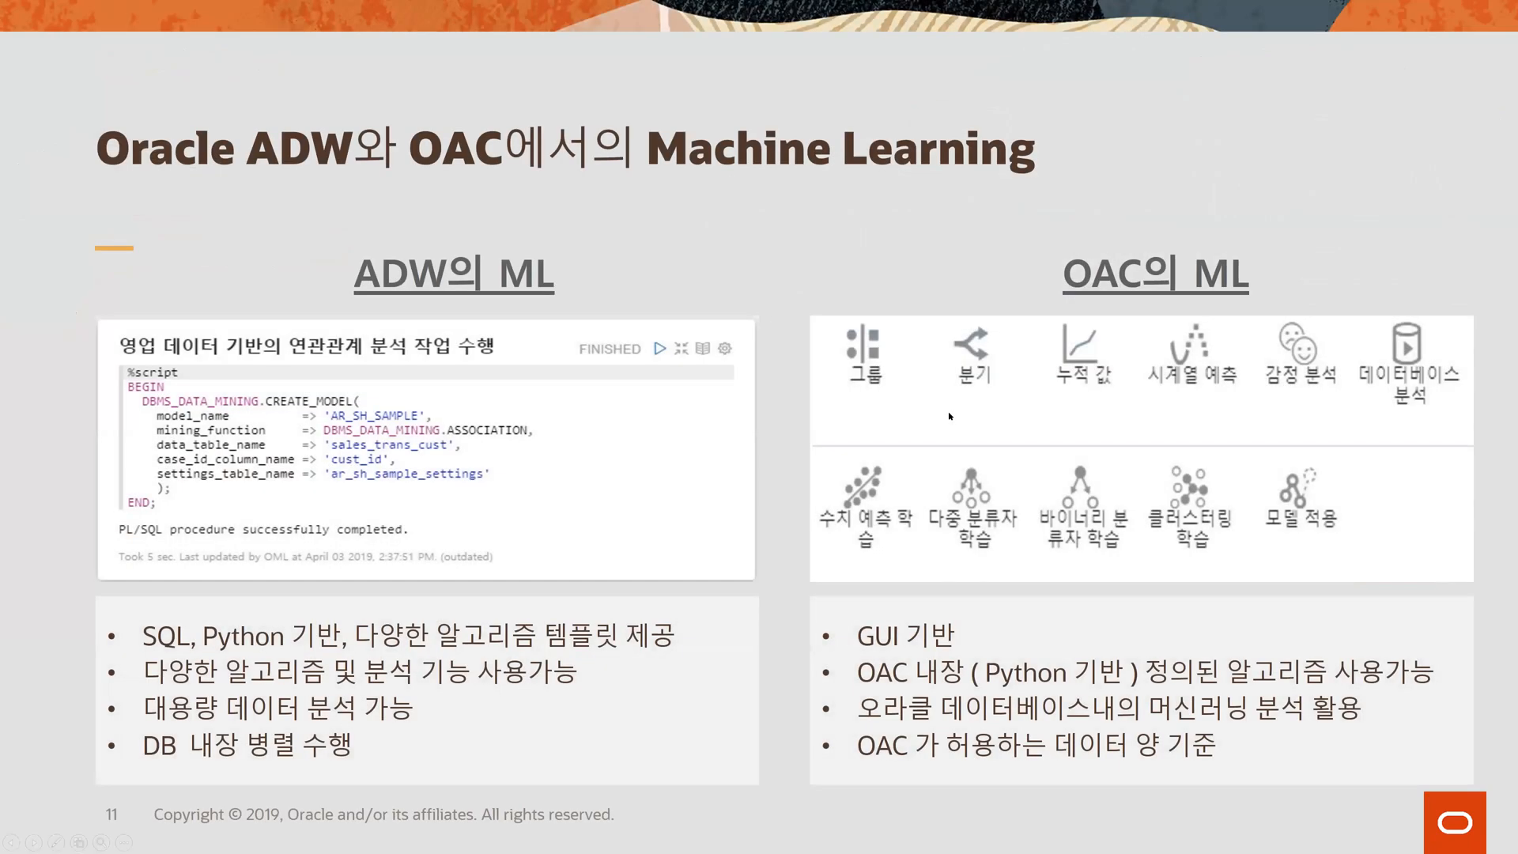
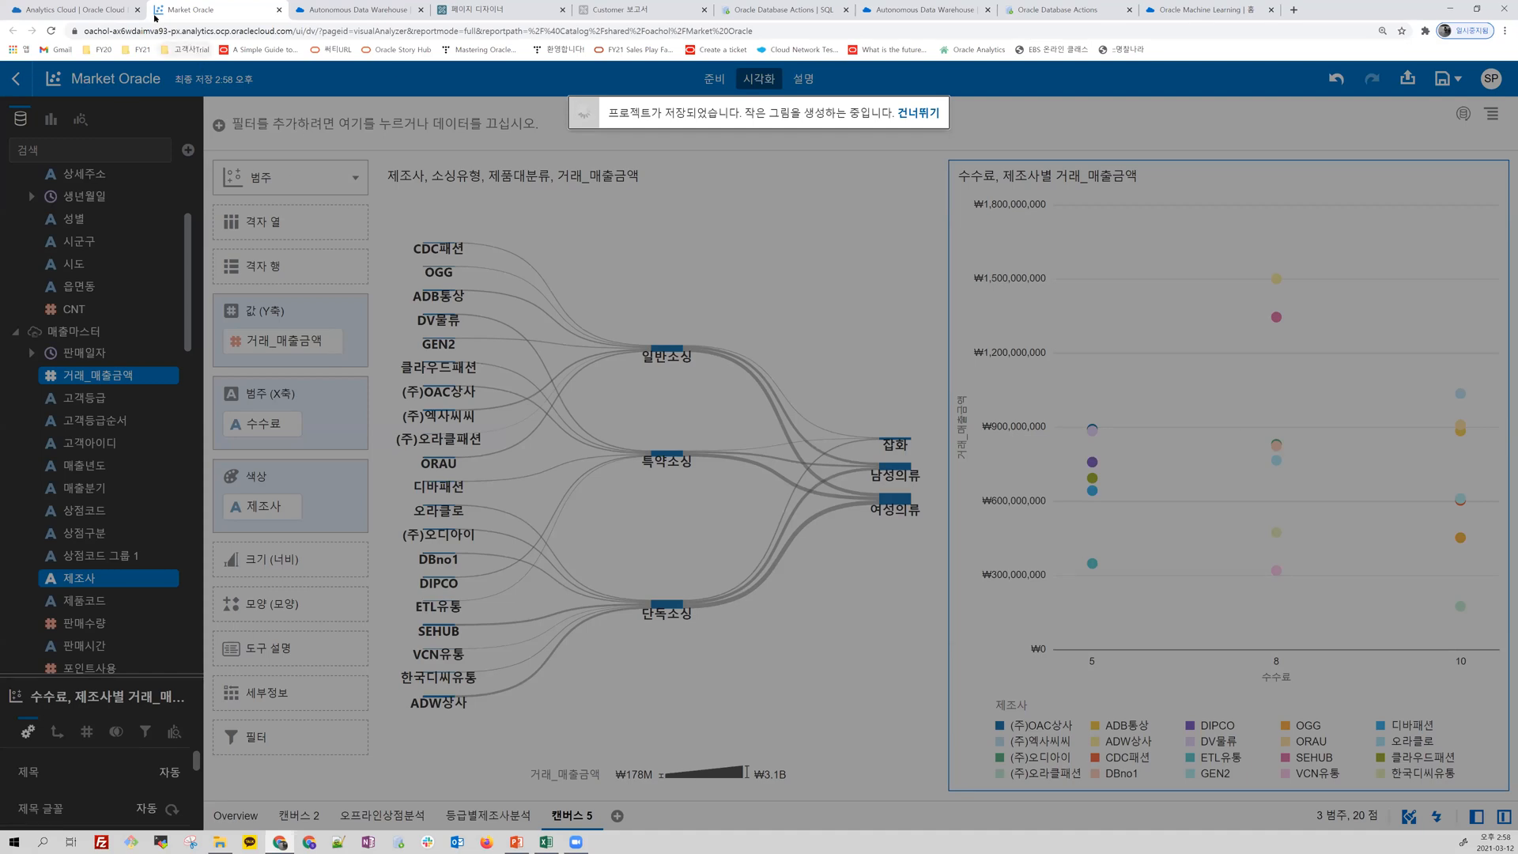
Step: Open the Oracle Analytics home page from the oachol instance's details page
left_click(115, 11)
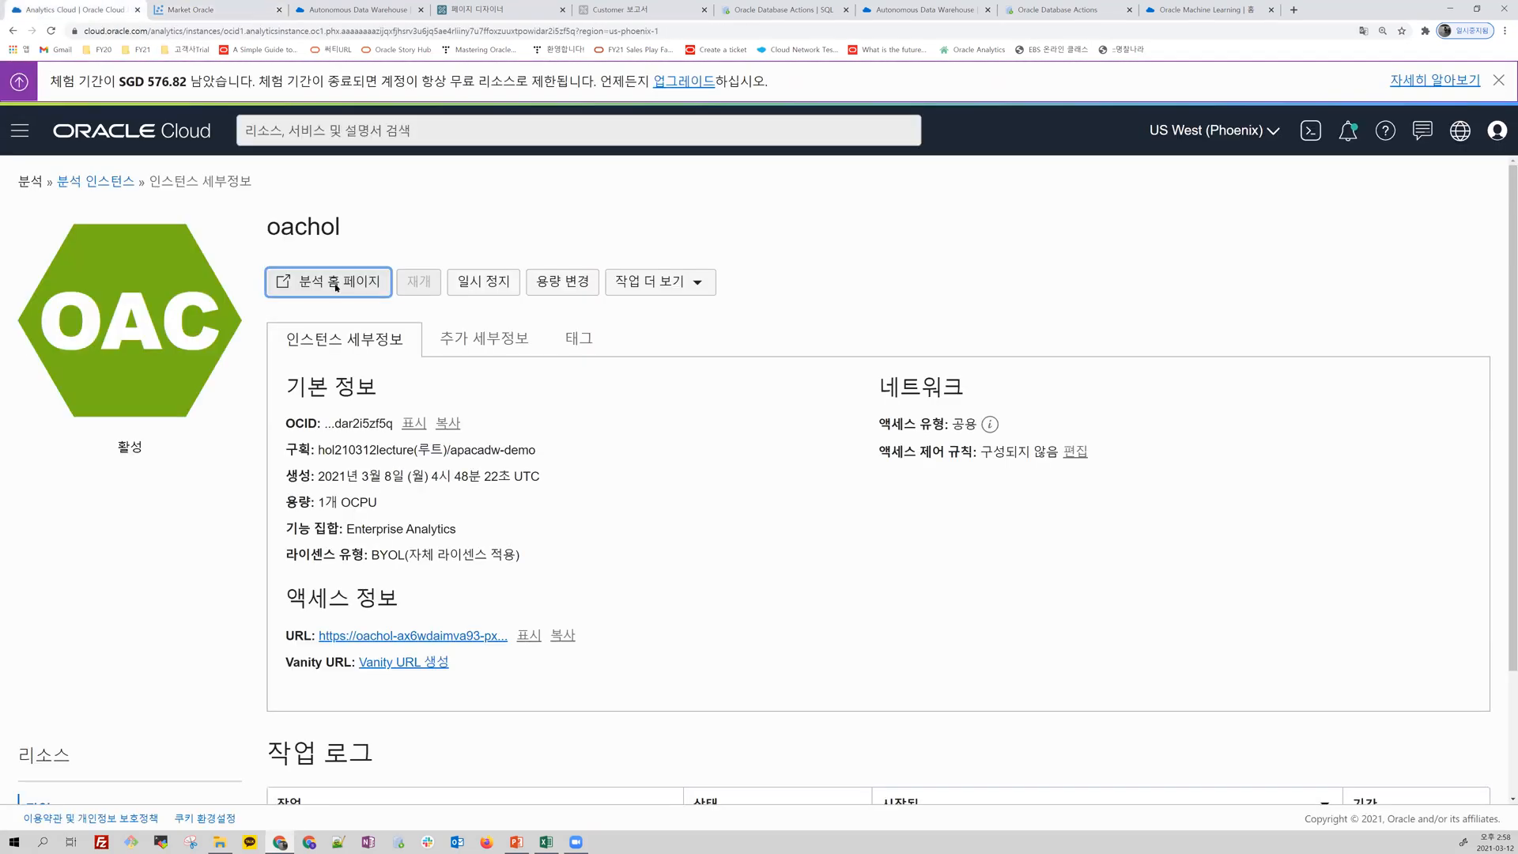
left_click(328, 277)
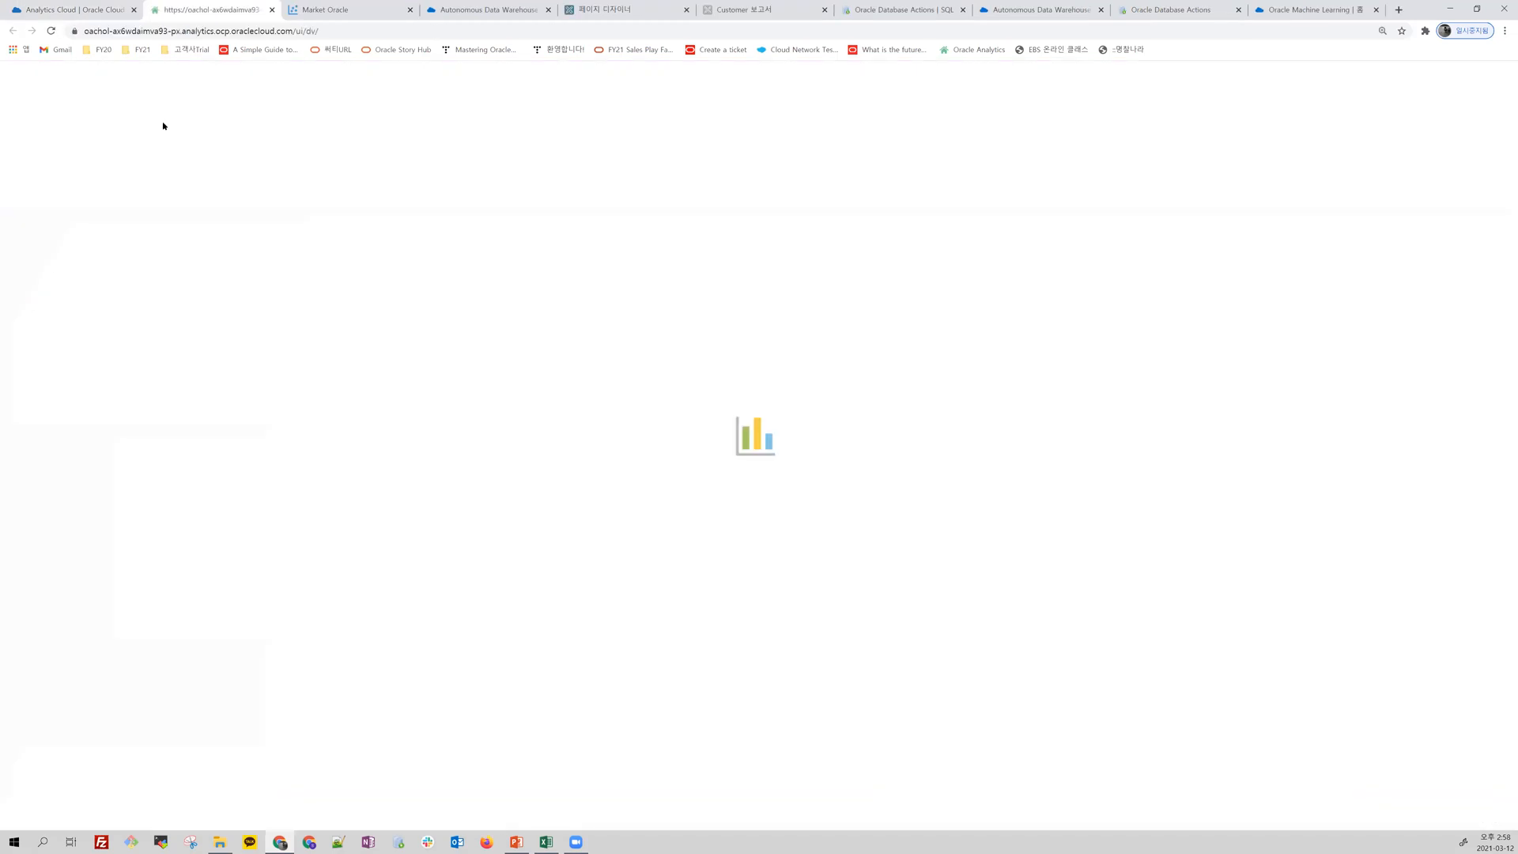
left_click(349, 8)
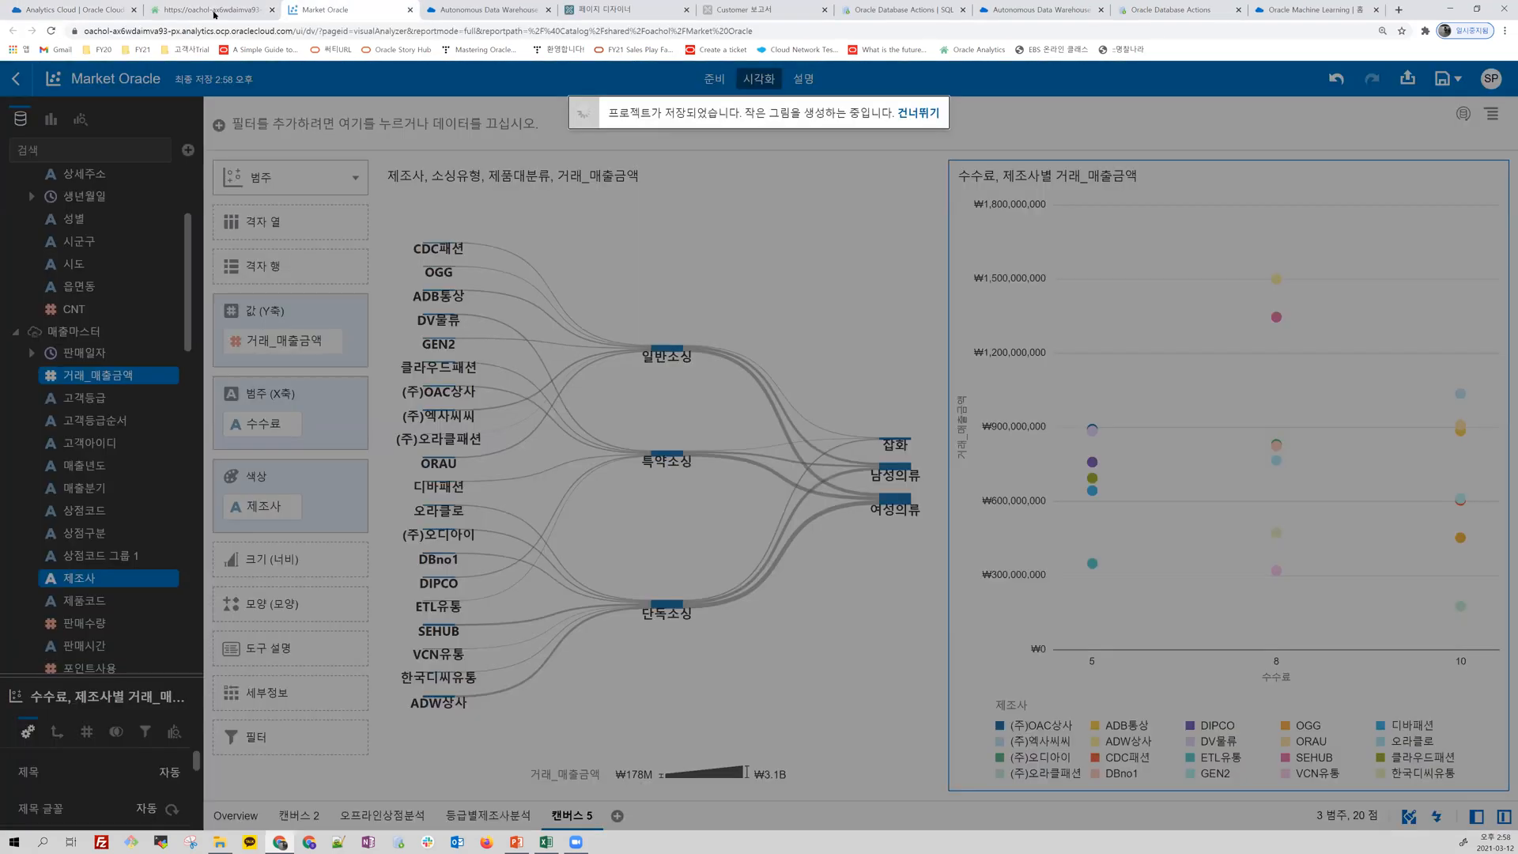
left_click(212, 11)
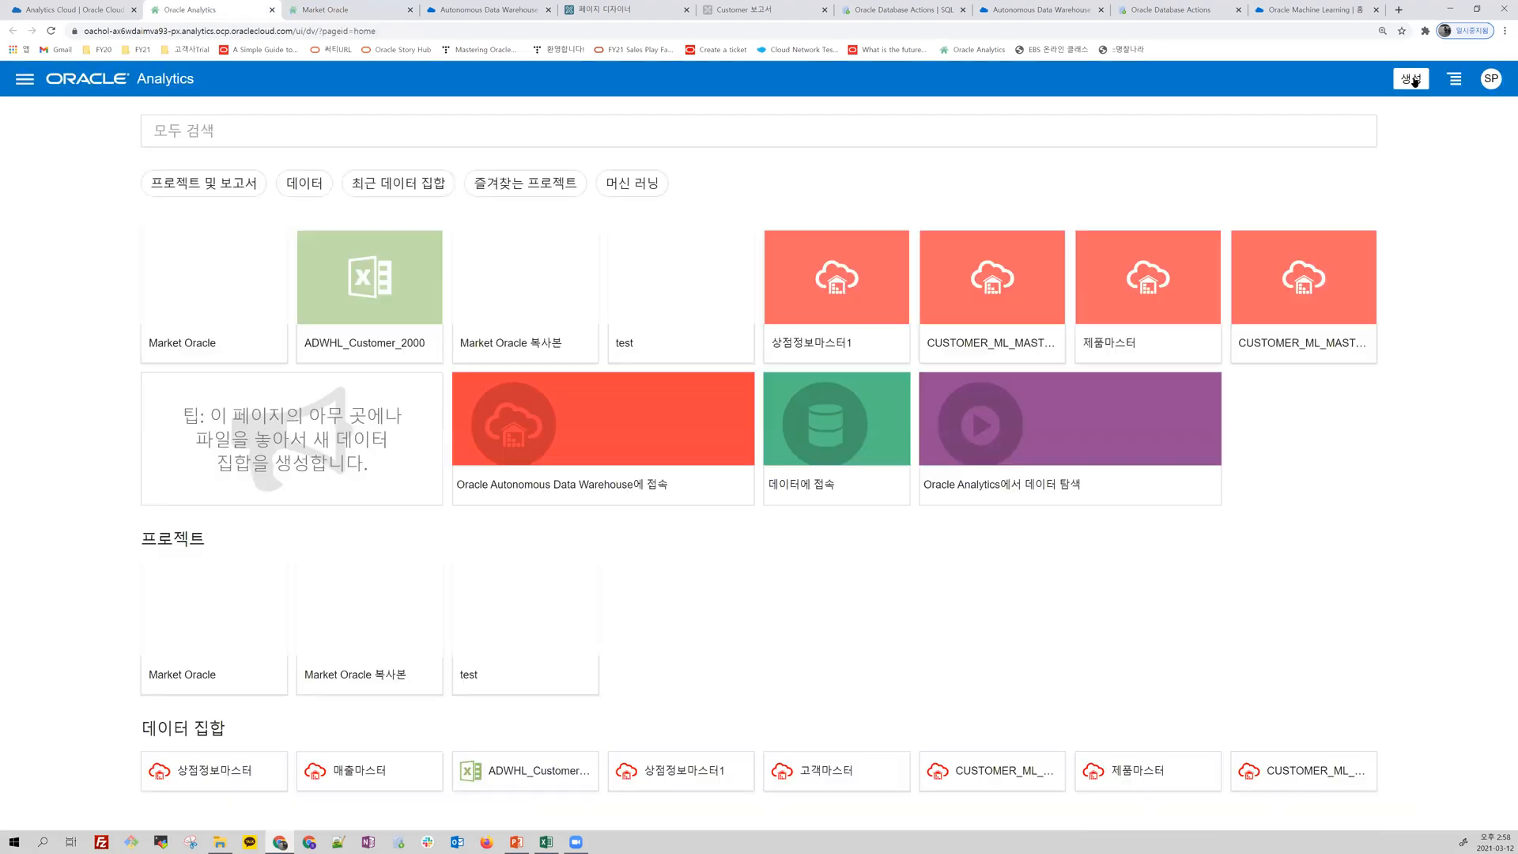
Step: Create a data flow from the CUSTOMER_ML_MASTER_TRAINING data set and review its selected columns
left_click(1411, 78)
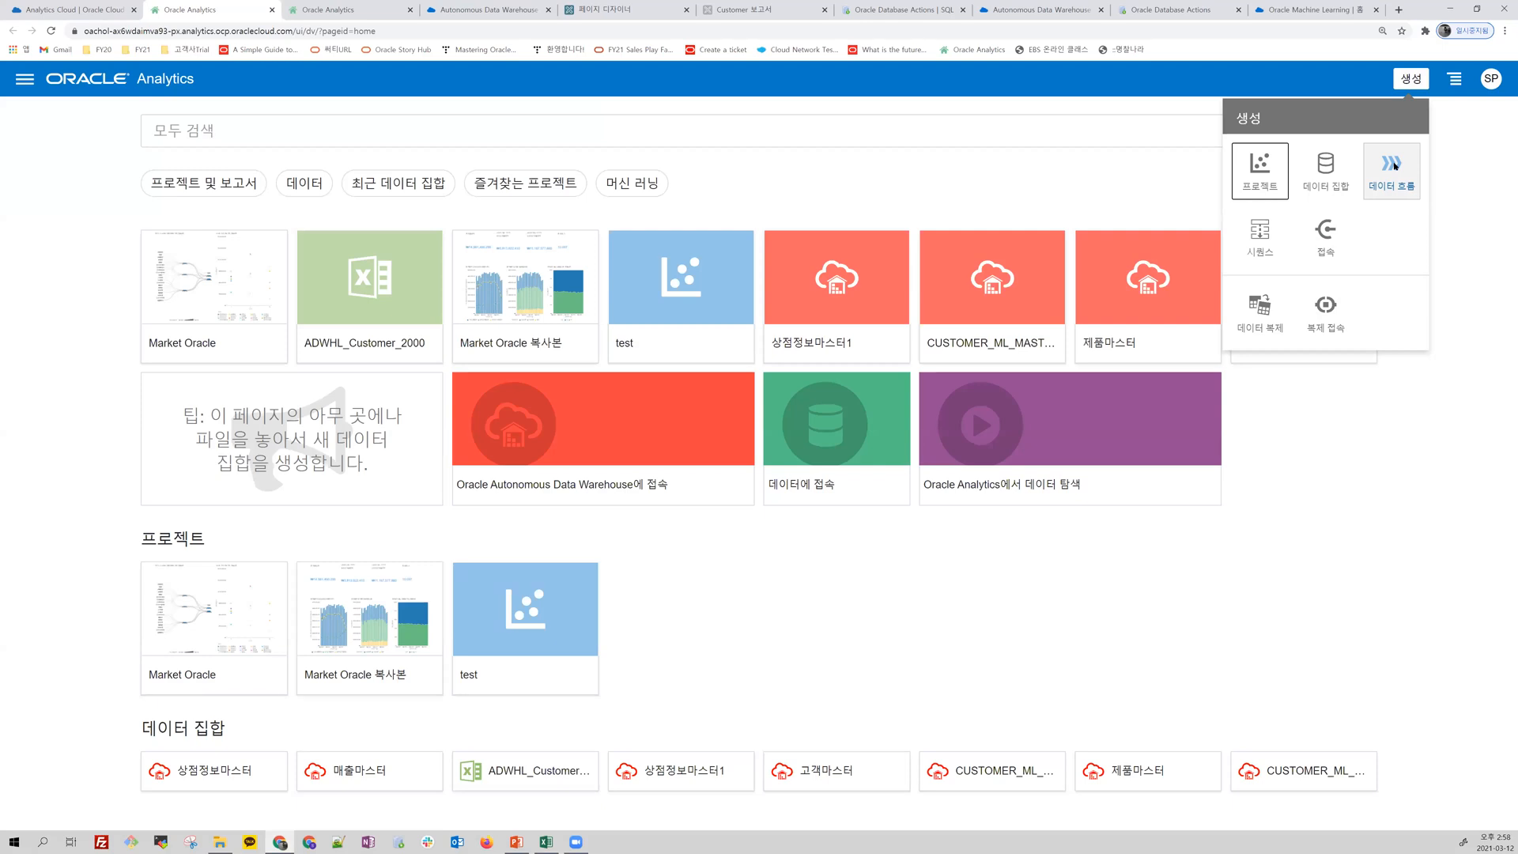
left_click(1394, 169)
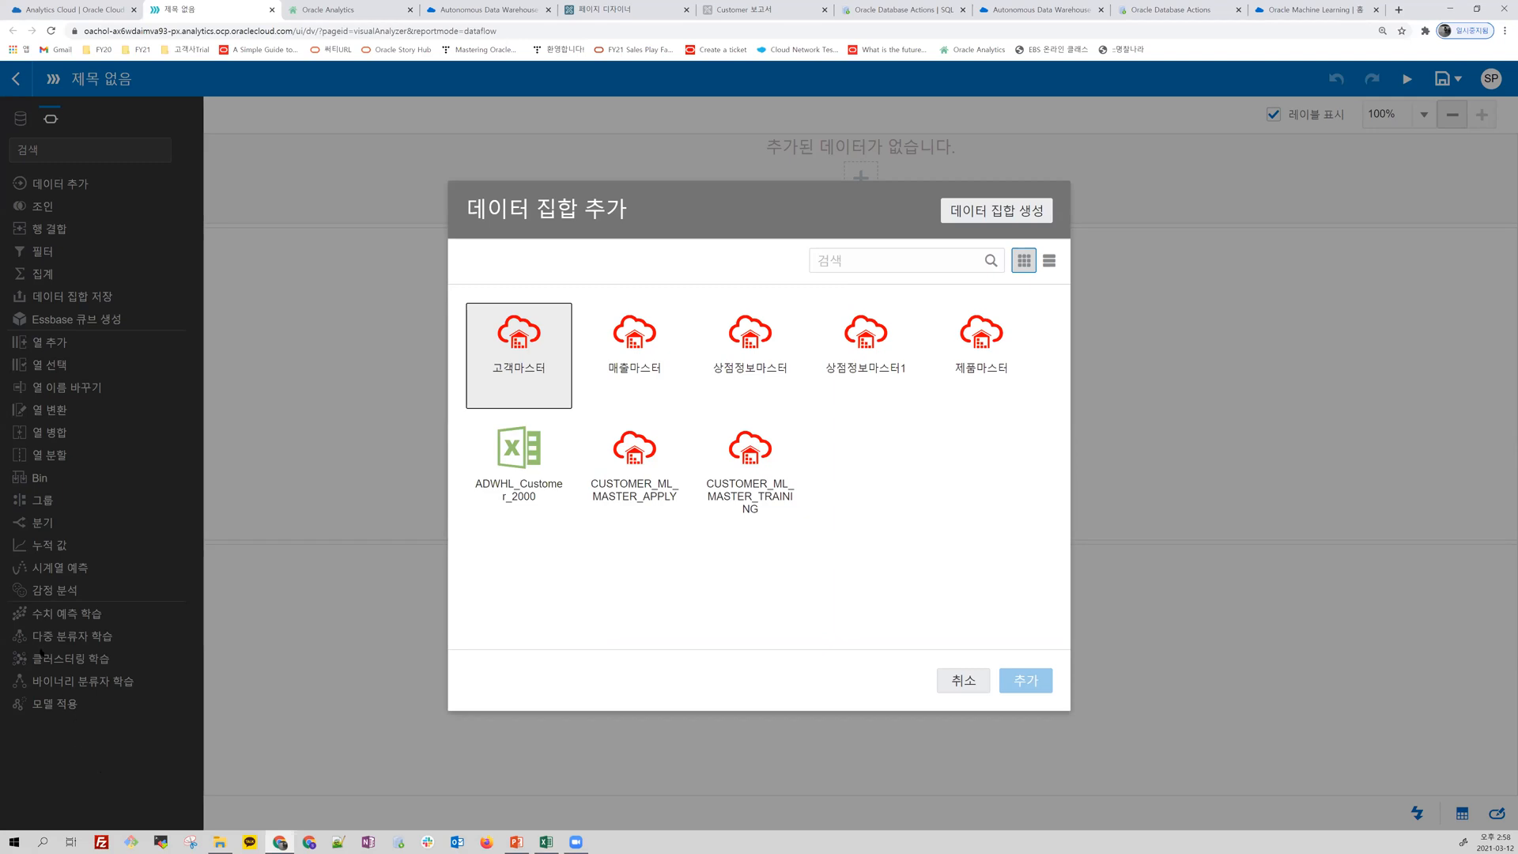
double_click(755, 452)
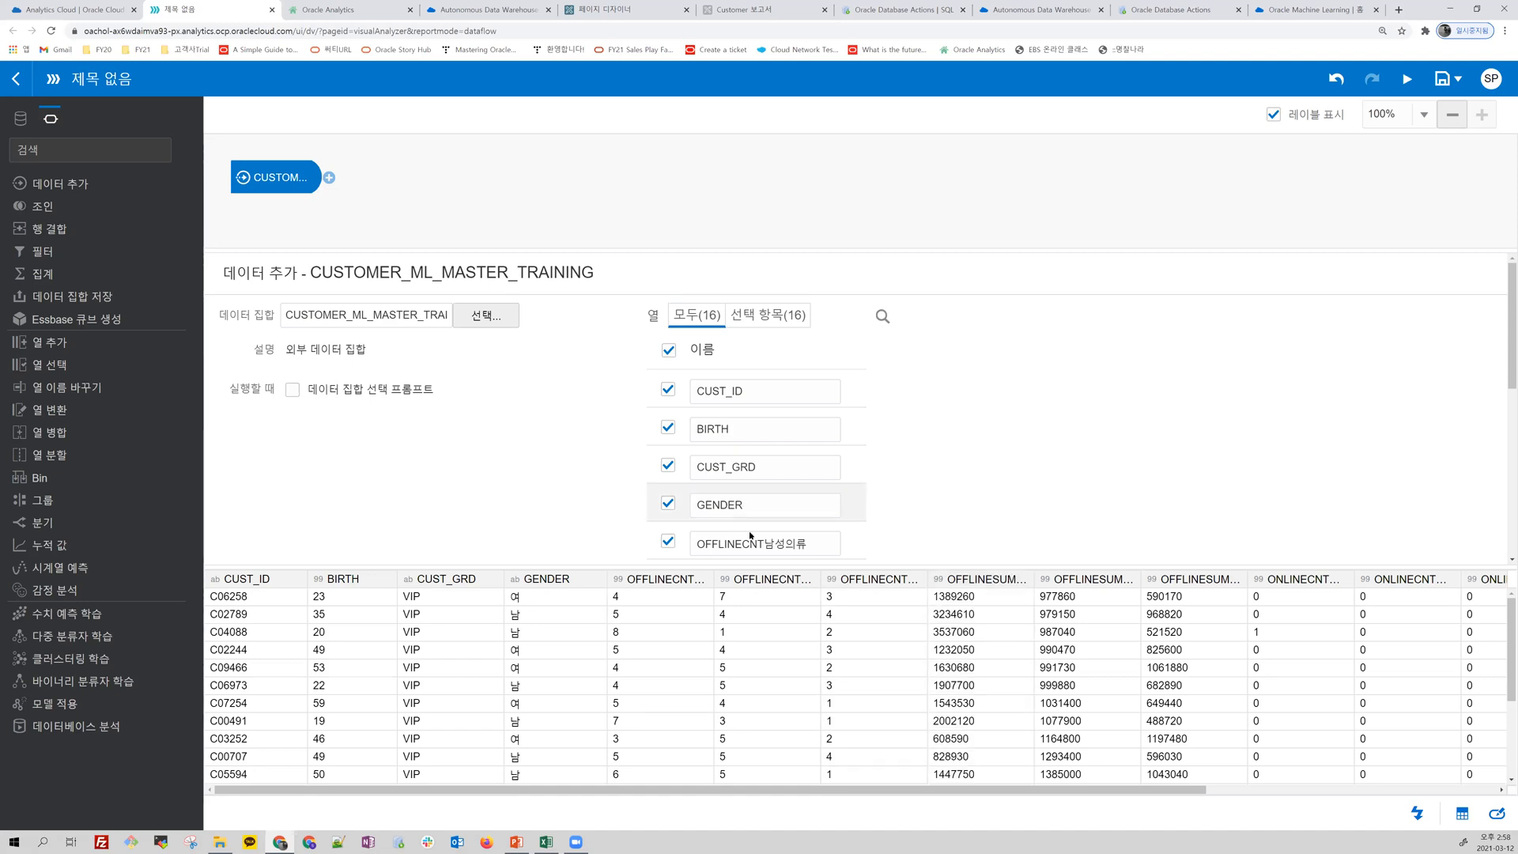
scroll(772, 495, "down", 3)
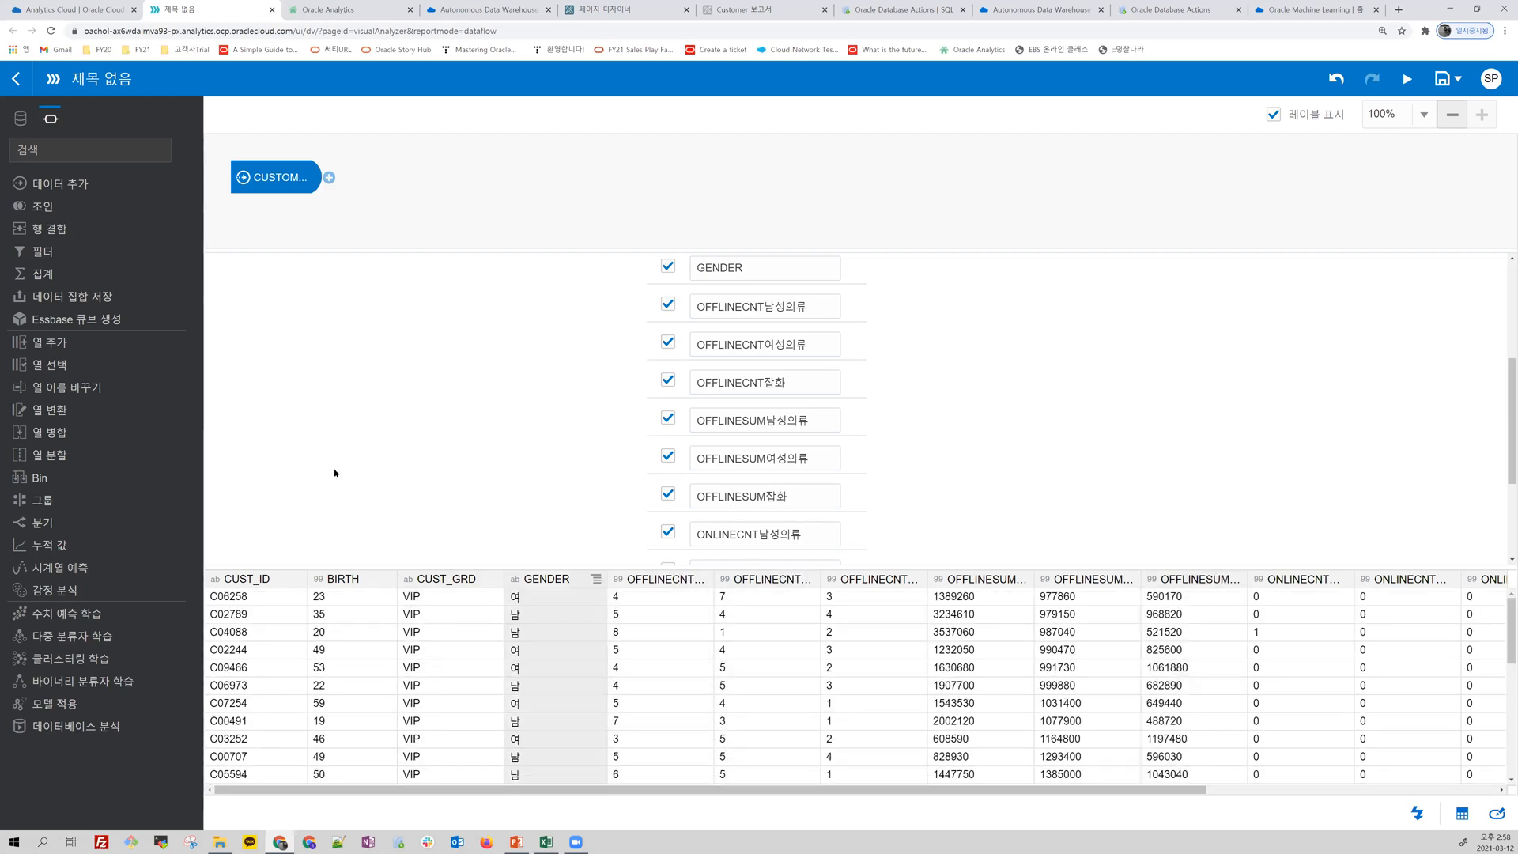
scroll(693, 429, "up", 3)
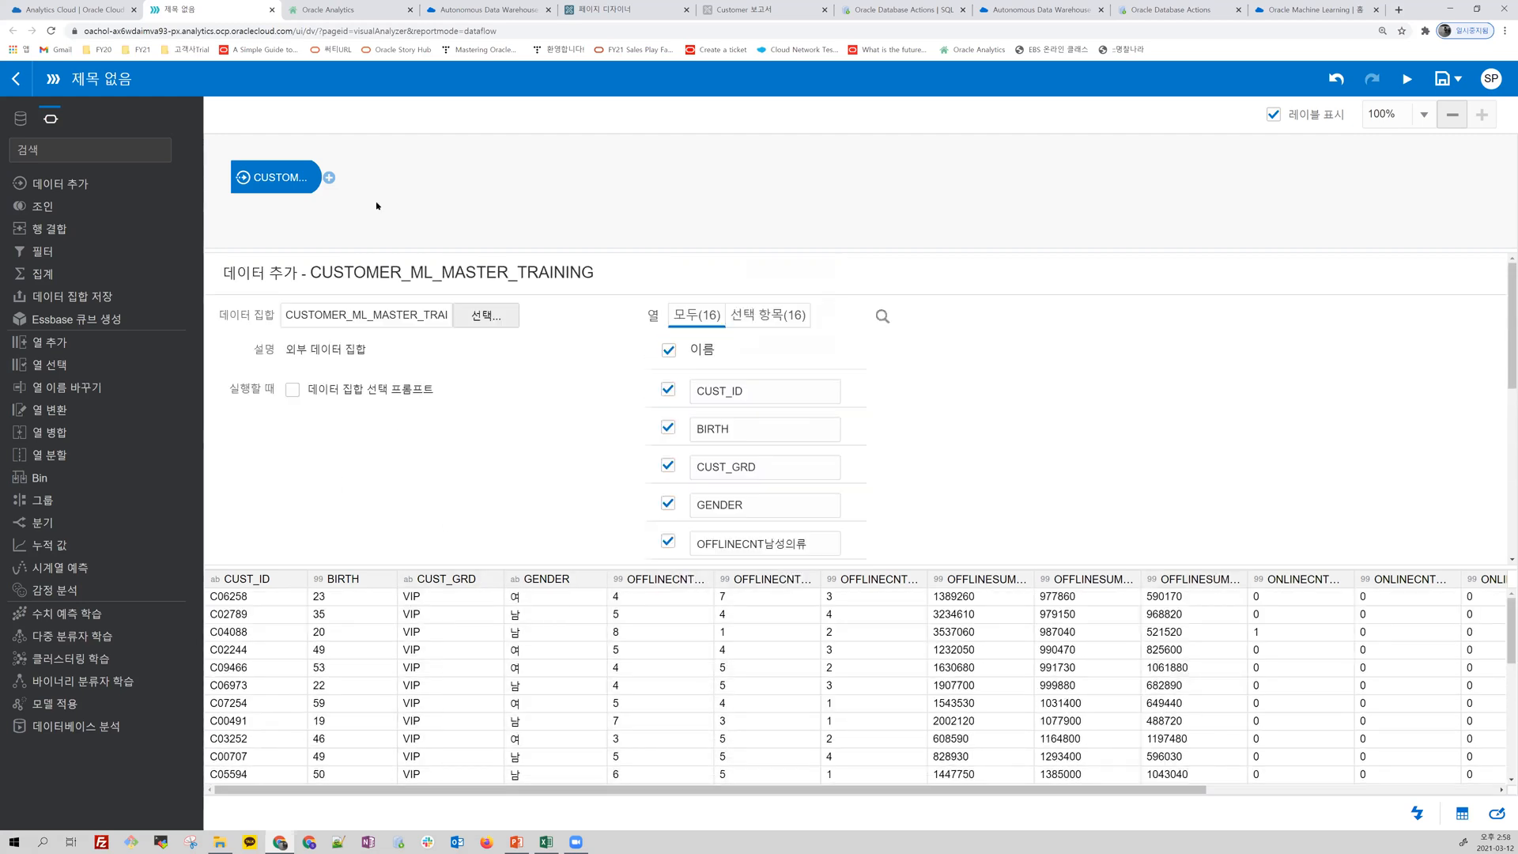
Step: Review the database analytics operations offered for the data flow, including Frequent Itemsets, Dynamic Clustering and Text Tokenization, without adding one
left_click(329, 178)
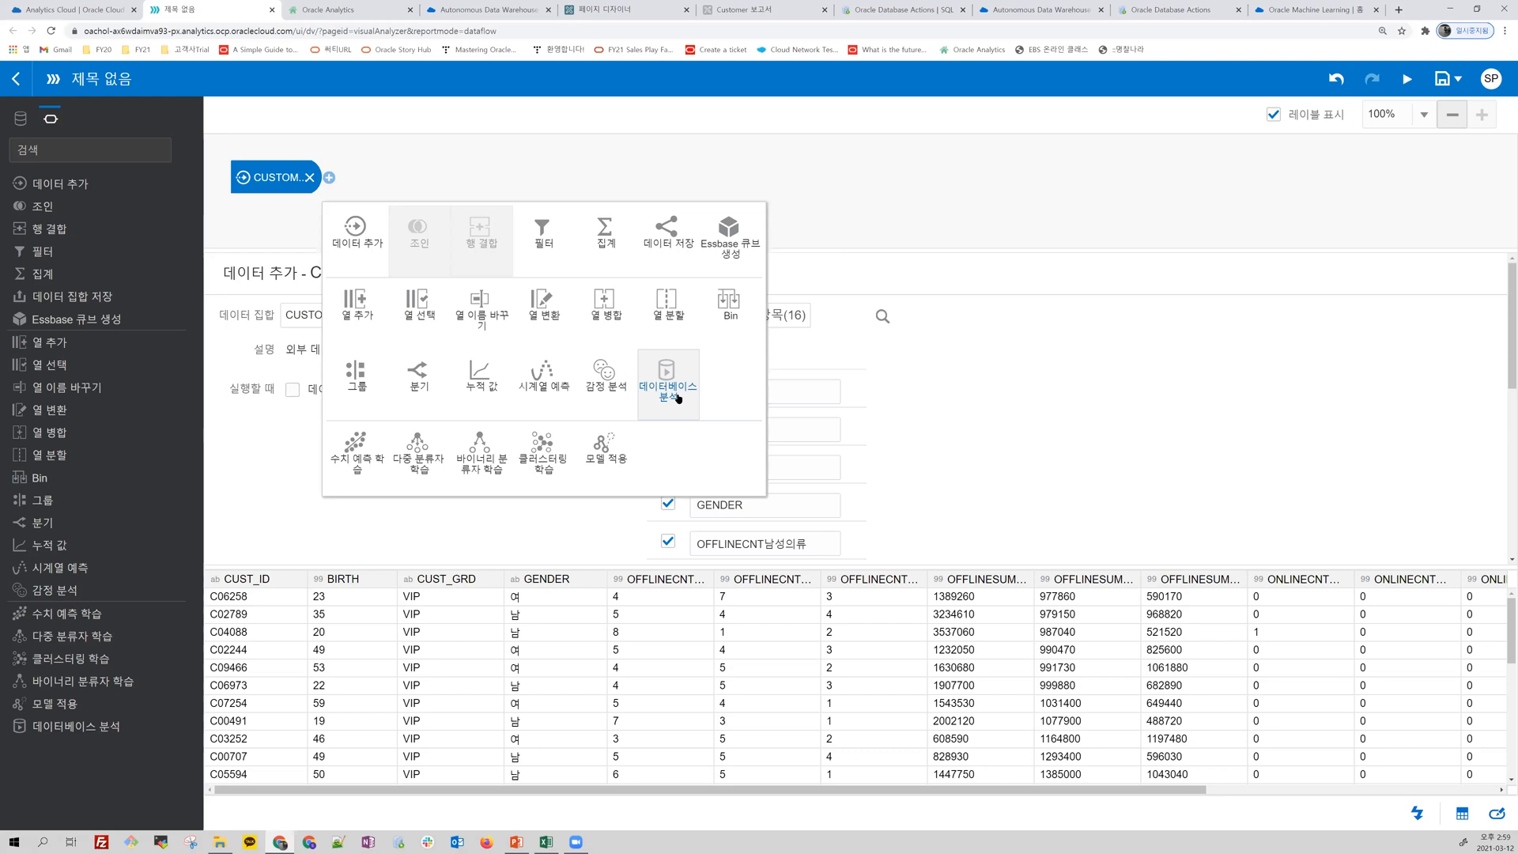
left_click(678, 398)
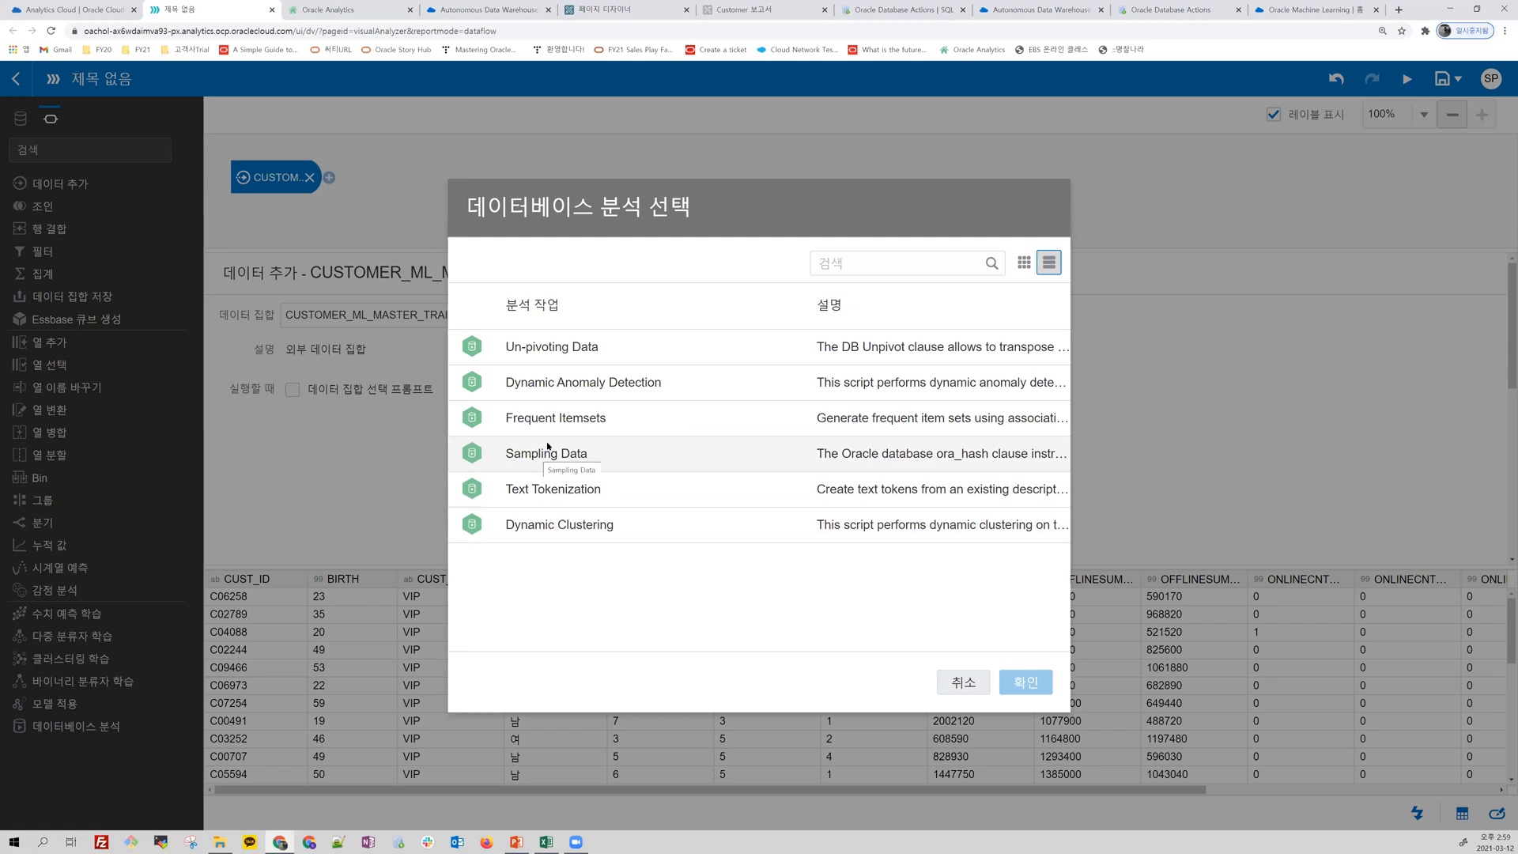
left_click_drag(601, 418, 505, 418)
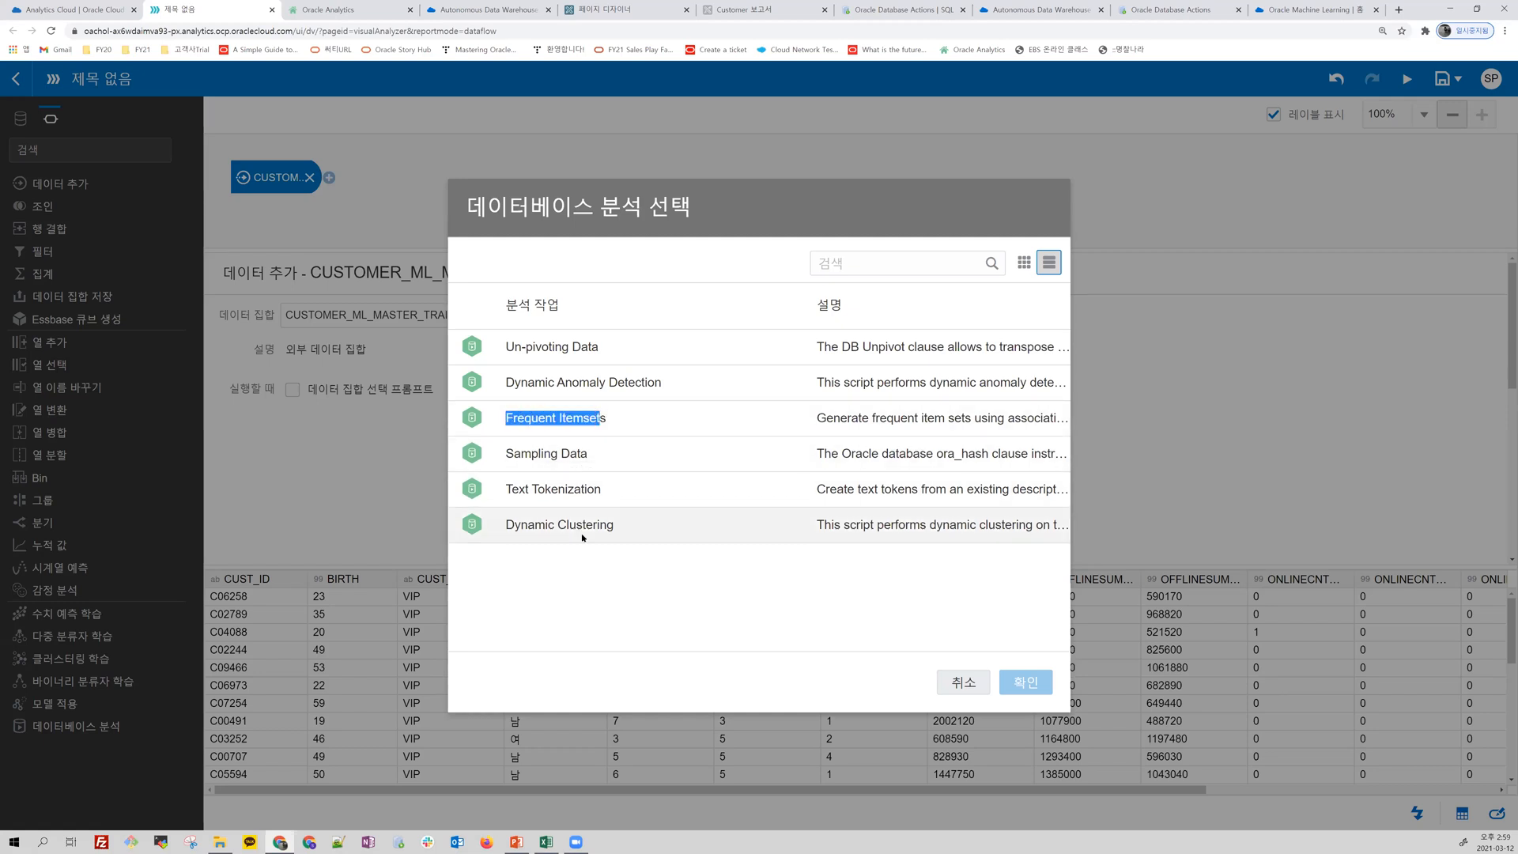
left_click_drag(607, 525, 507, 524)
left_click_drag(594, 489, 493, 486)
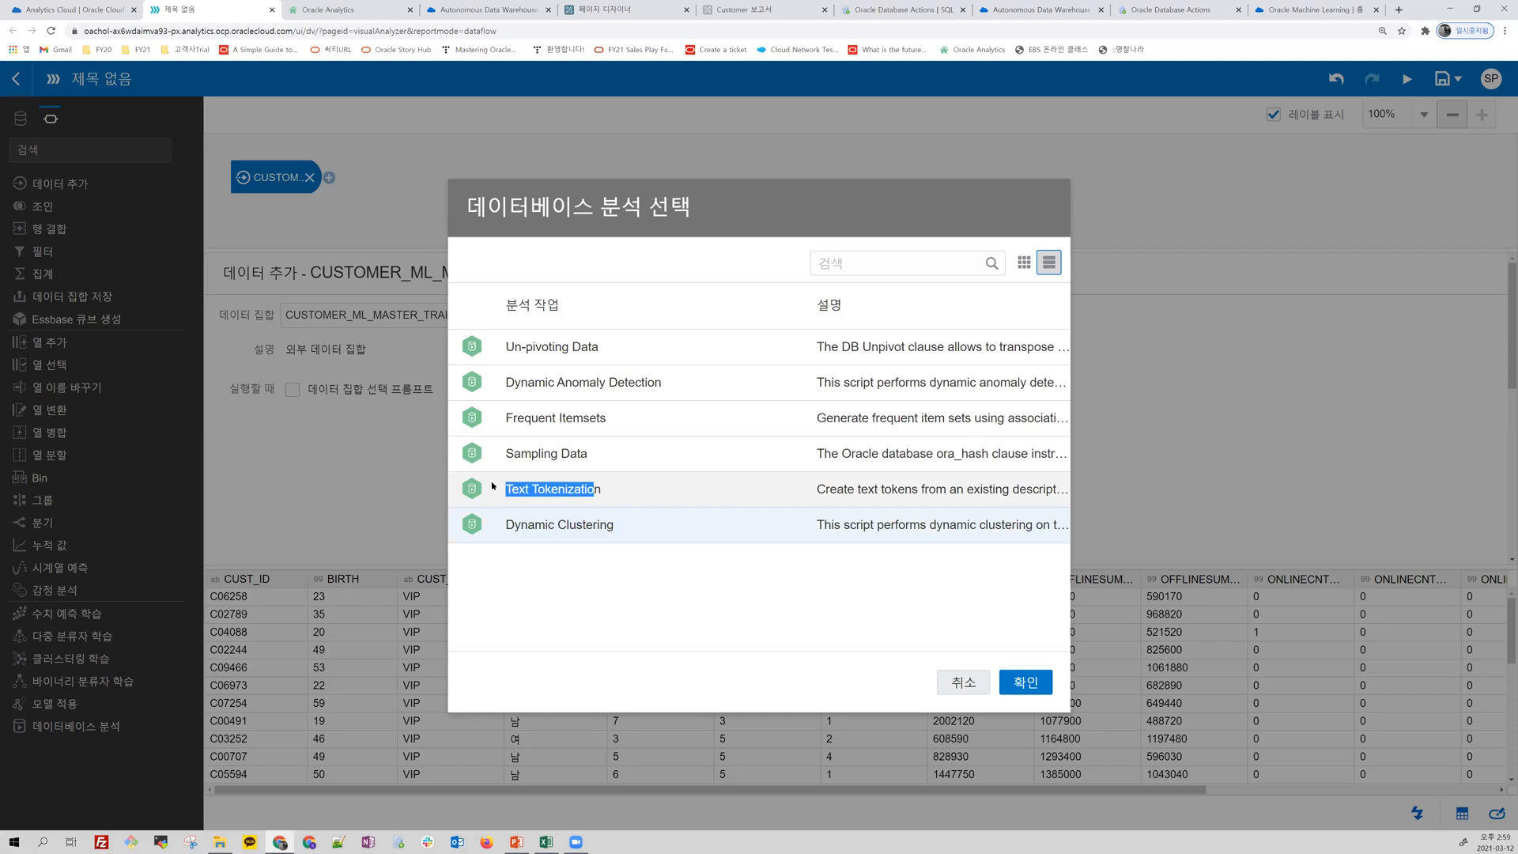
left_click(963, 682)
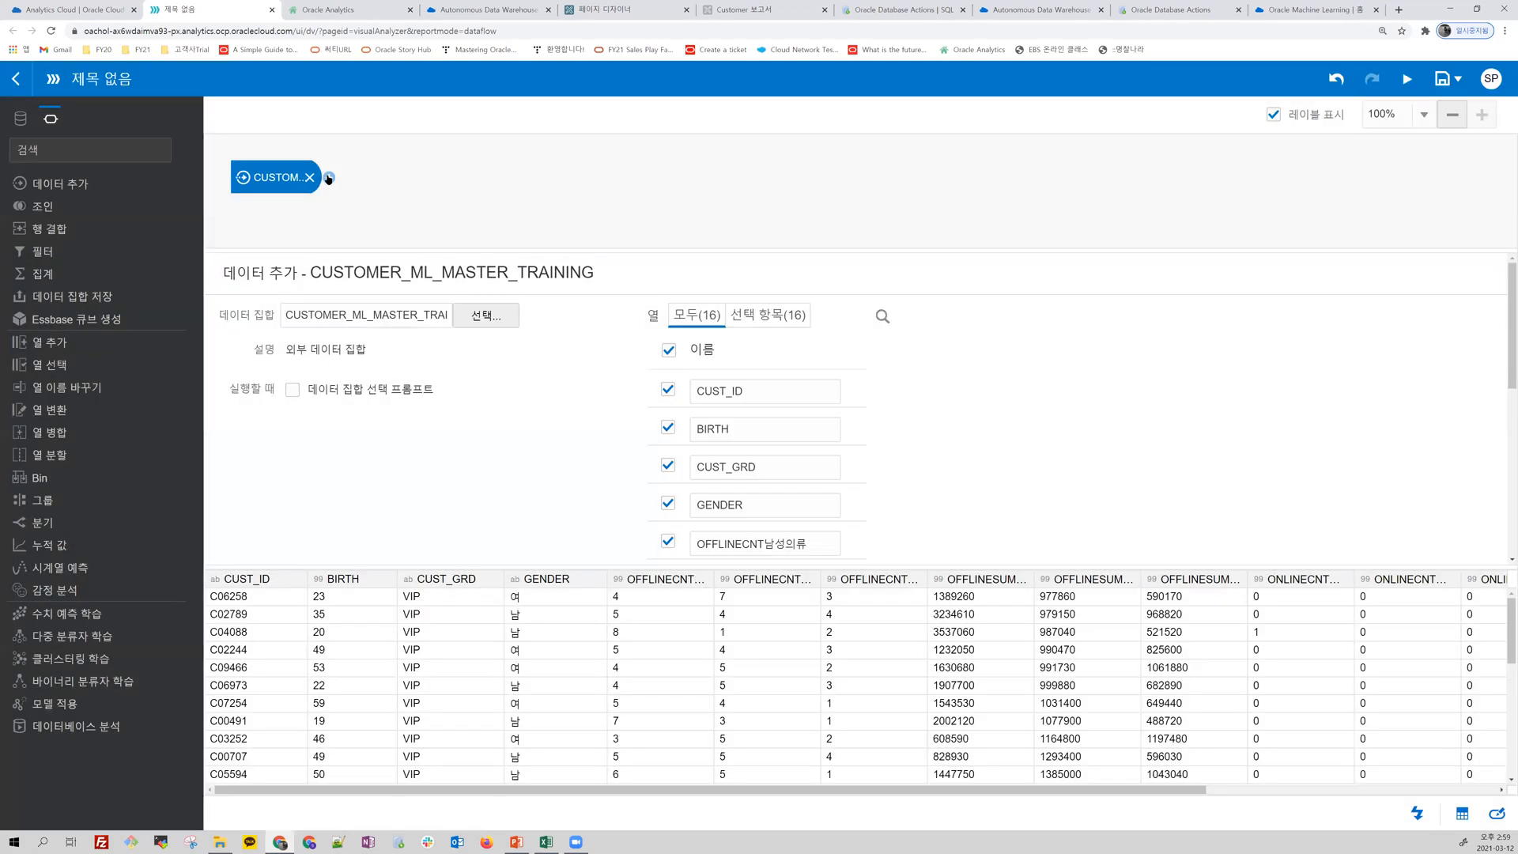
Step: Add a binary classifier training step after the data set, using the Random Forest for model training script
left_click(329, 177)
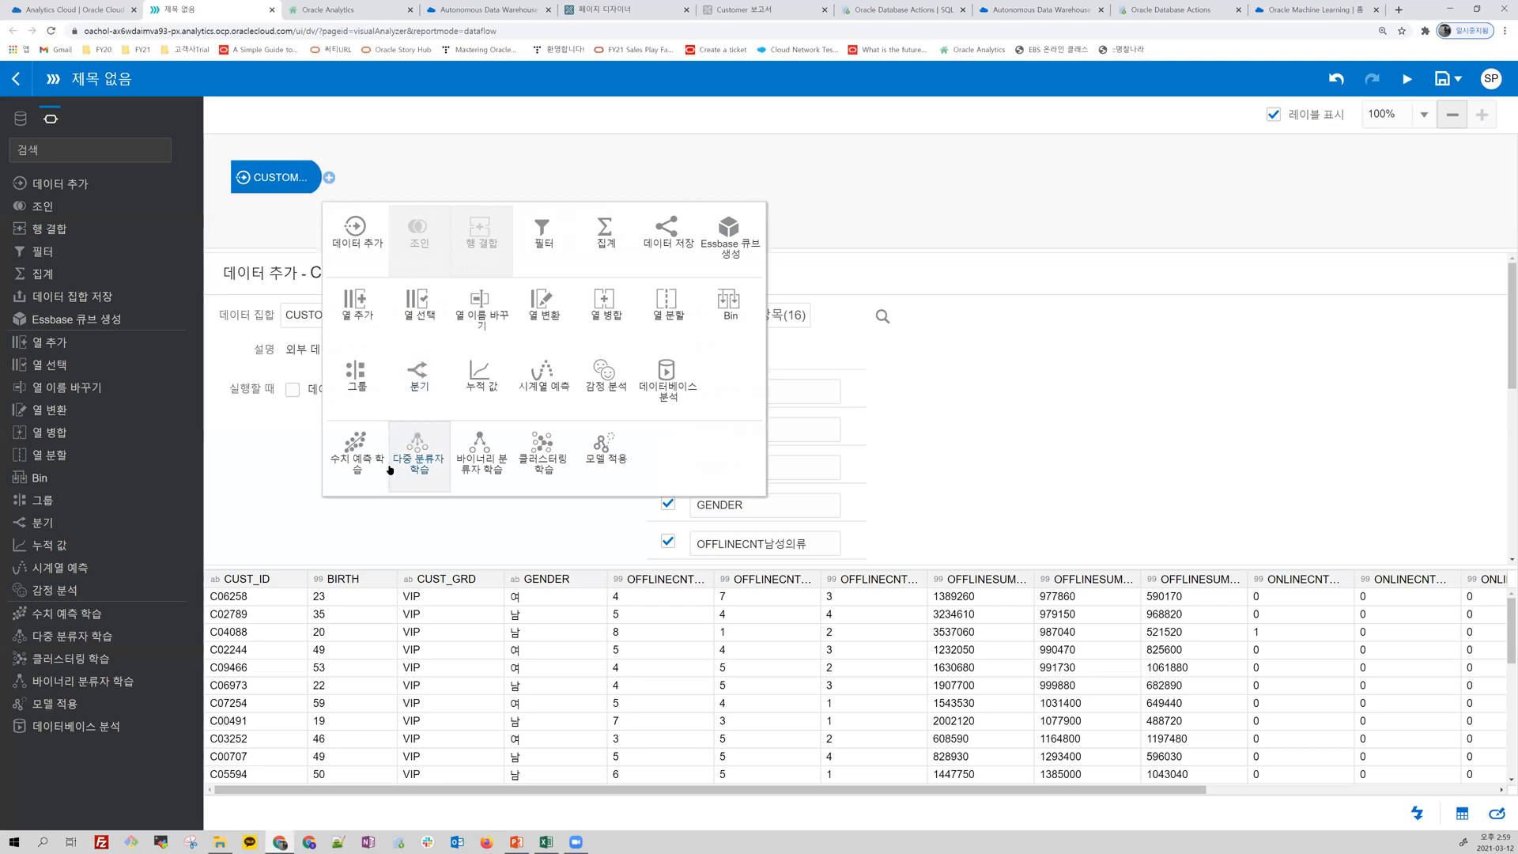
left_click(481, 466)
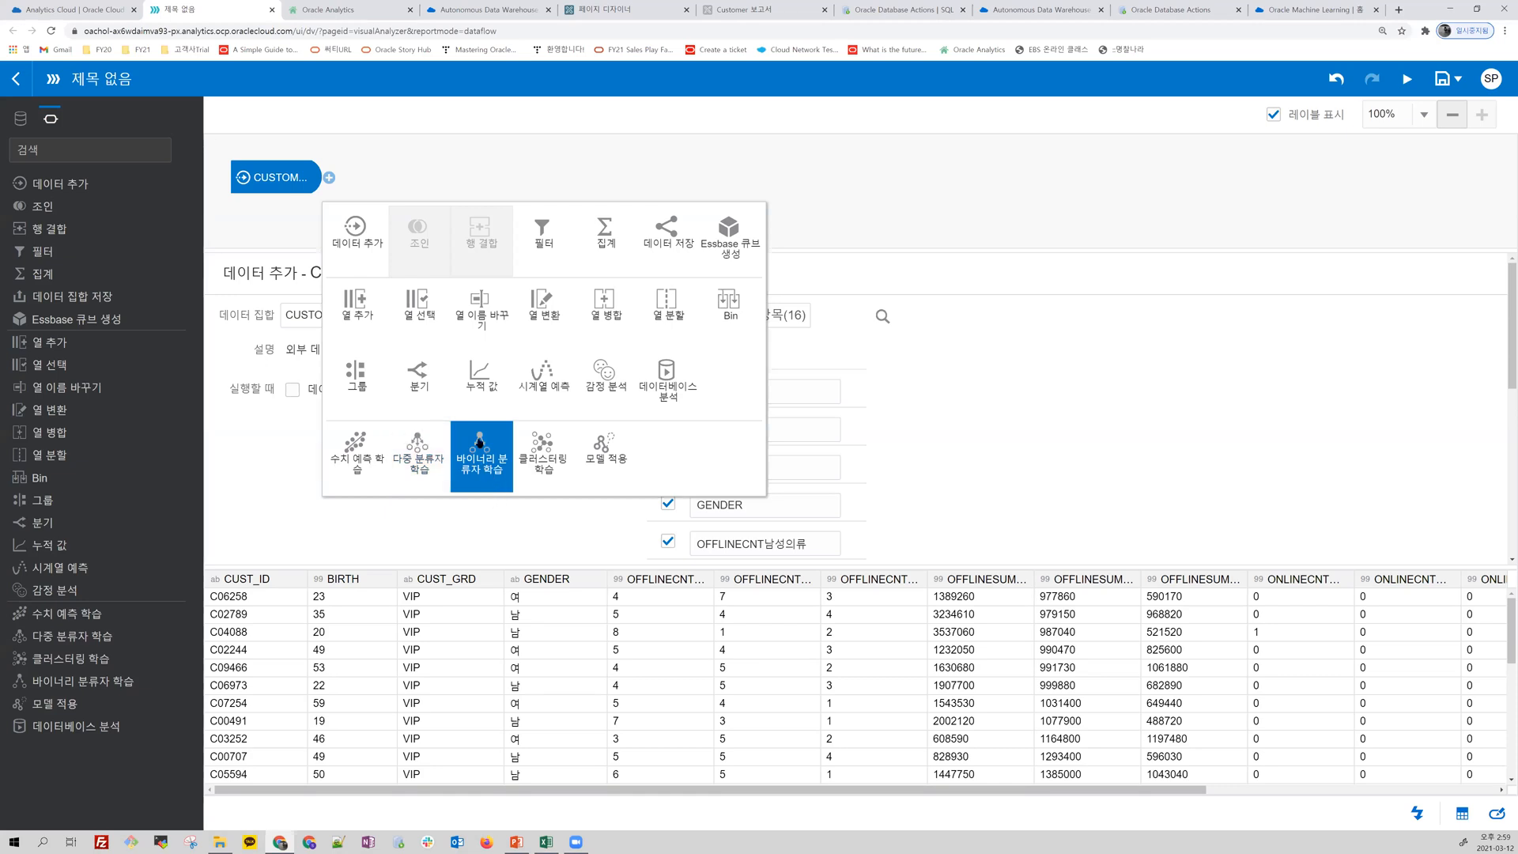
left_click(487, 466)
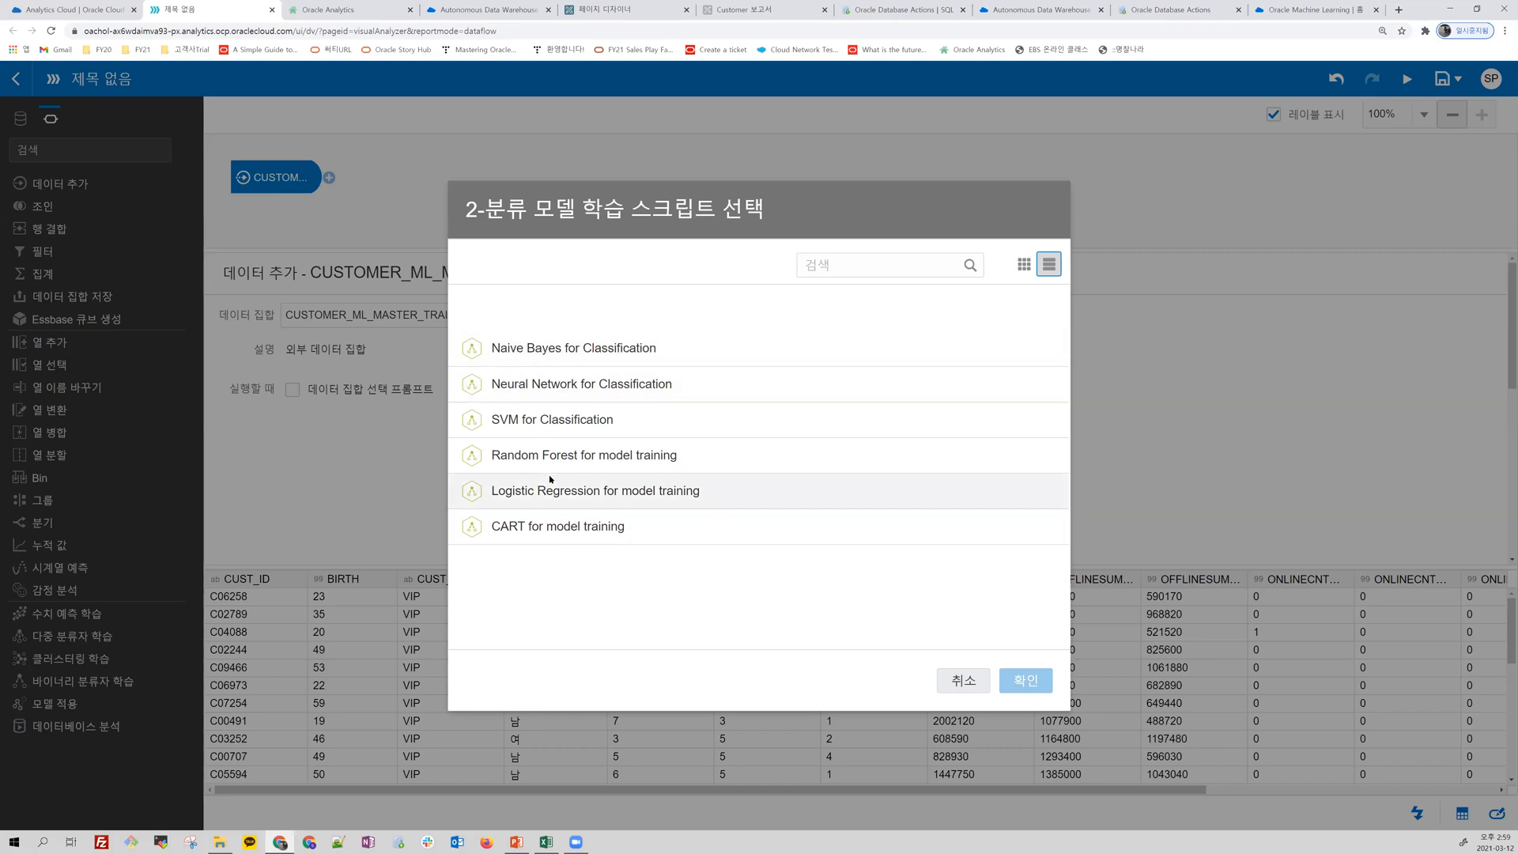
double_click(562, 454)
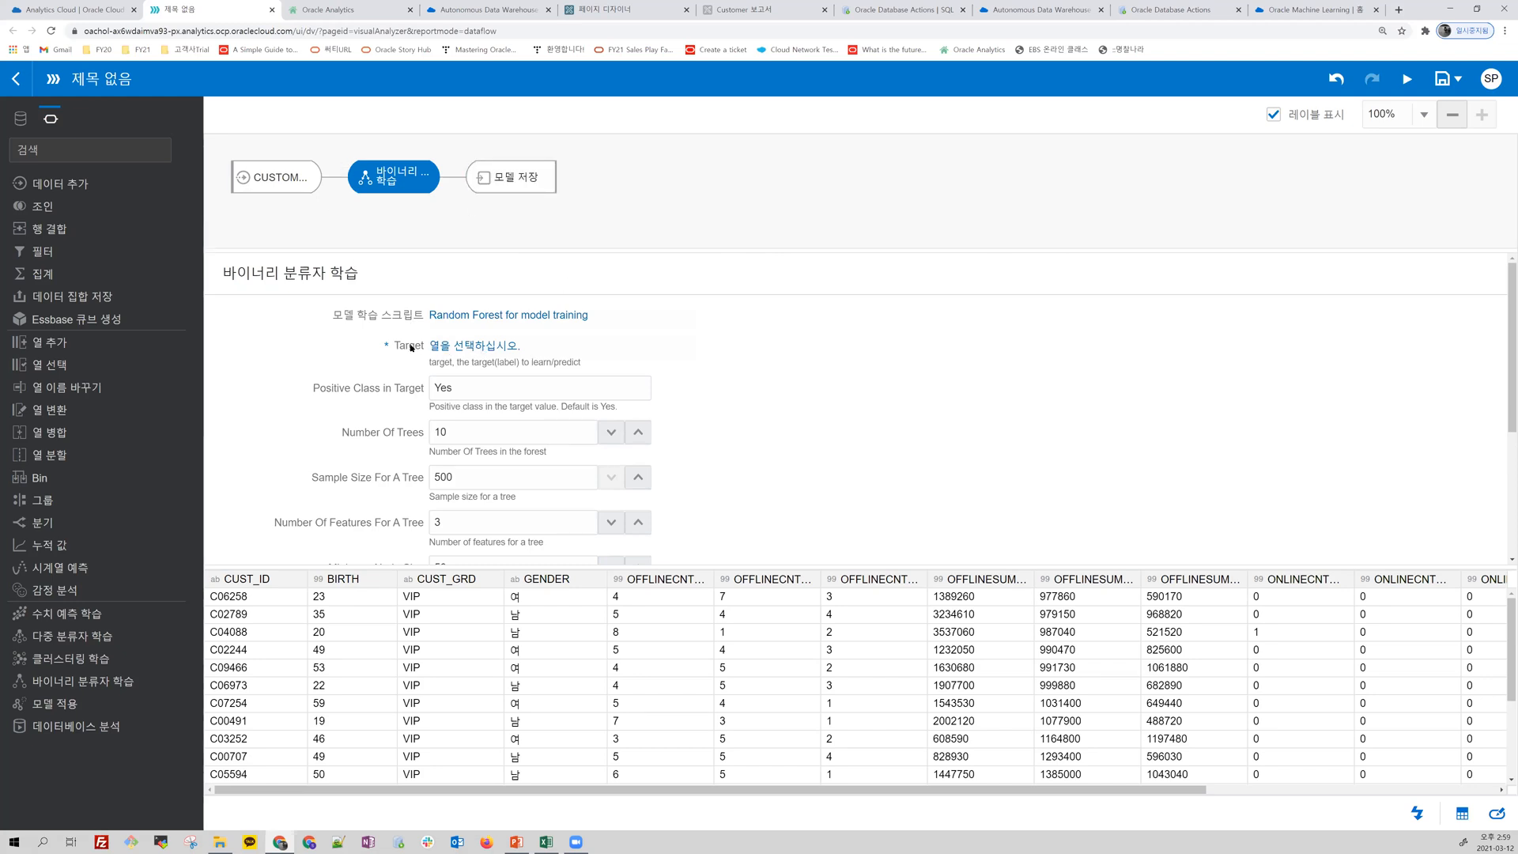
Step: Set the Random Forest training target to the CUST_GRD column and the positive class in target to VIP
left_click(446, 579)
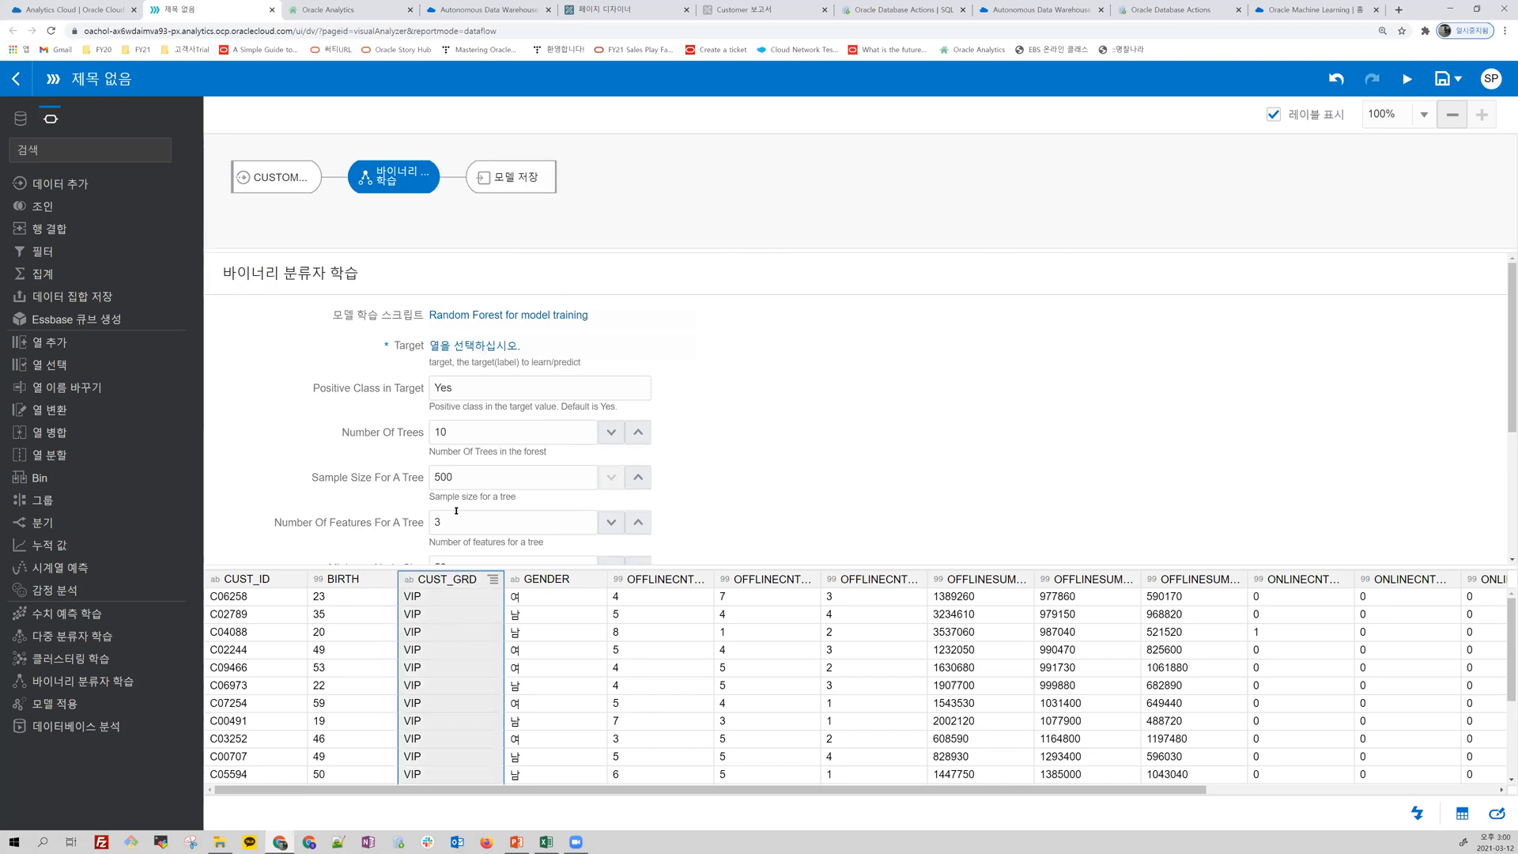
left_click(483, 346)
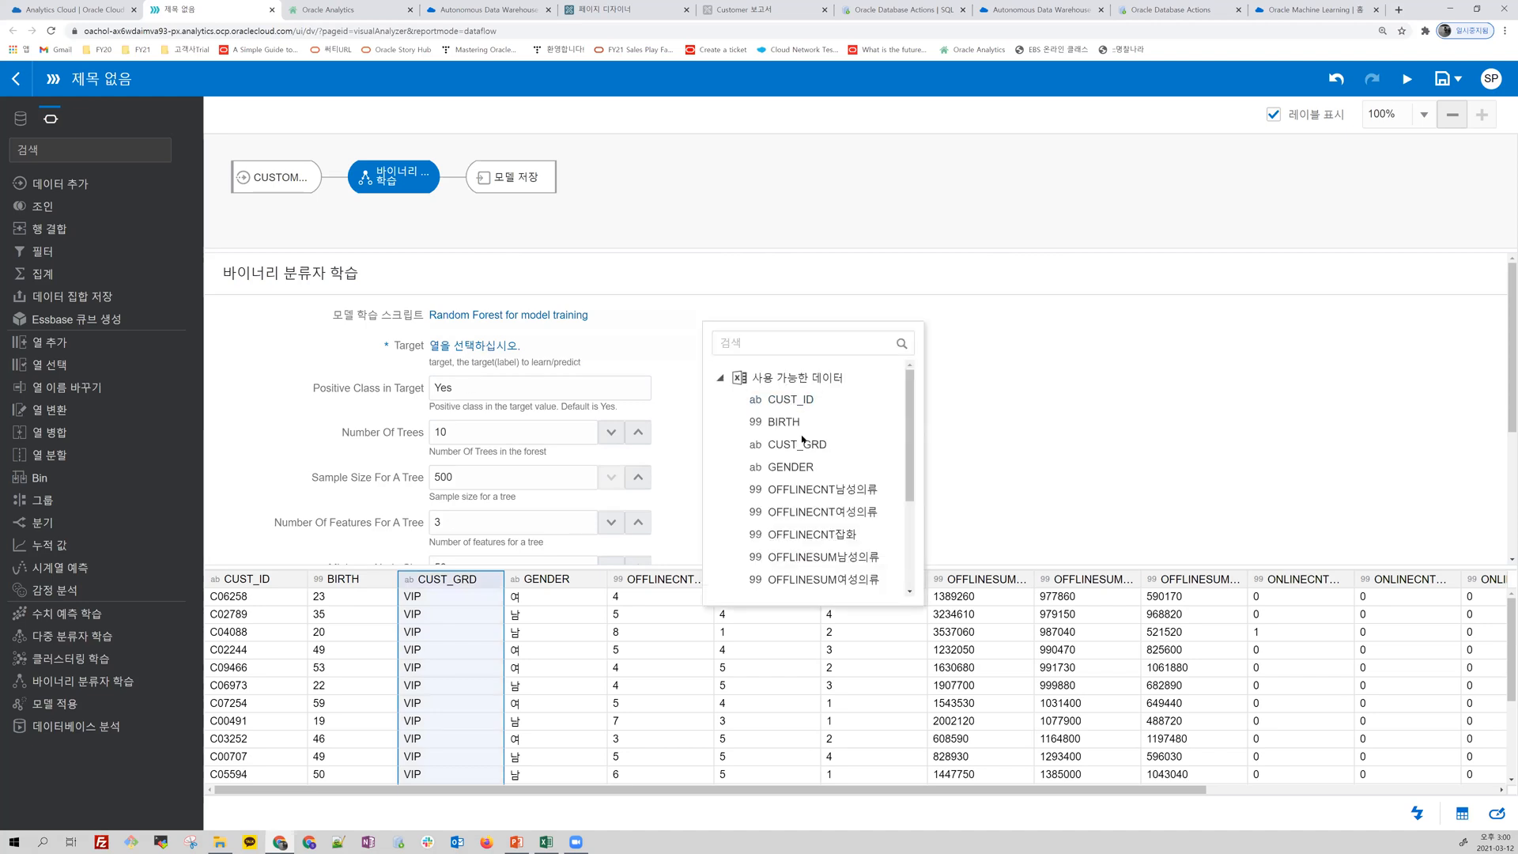
left_click(800, 446)
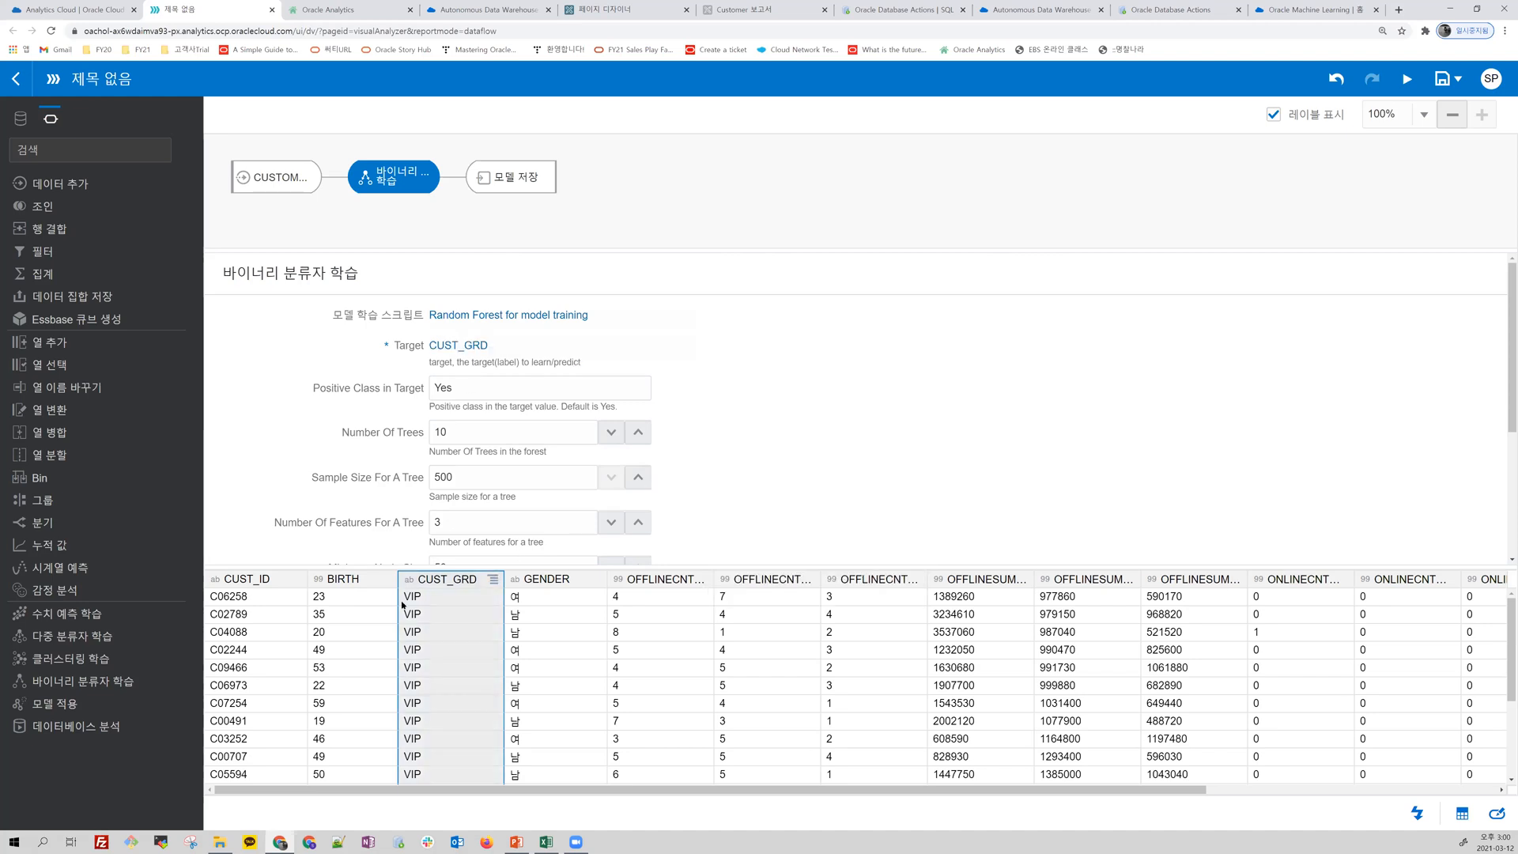
key("ctrl+a")
type("ㅠ")
key("BackSpace")
type("VIP")
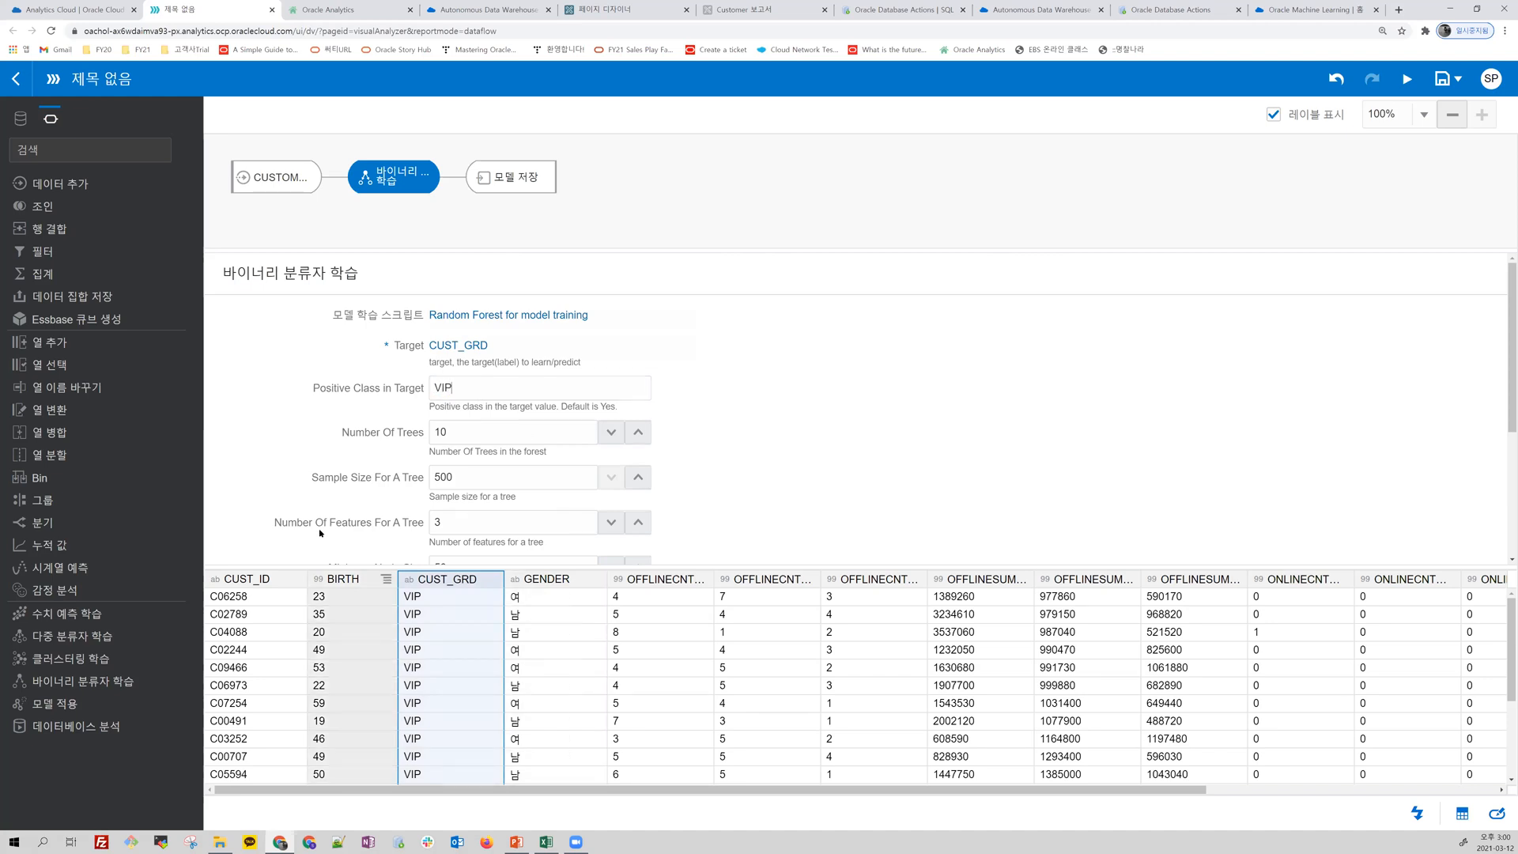
Step: Examine the remaining Random Forest parameters, from Number Of Trees to Train Partition Percent and Balancing Method
scroll(494, 482, "down", 1)
scroll(491, 474, "down", 1)
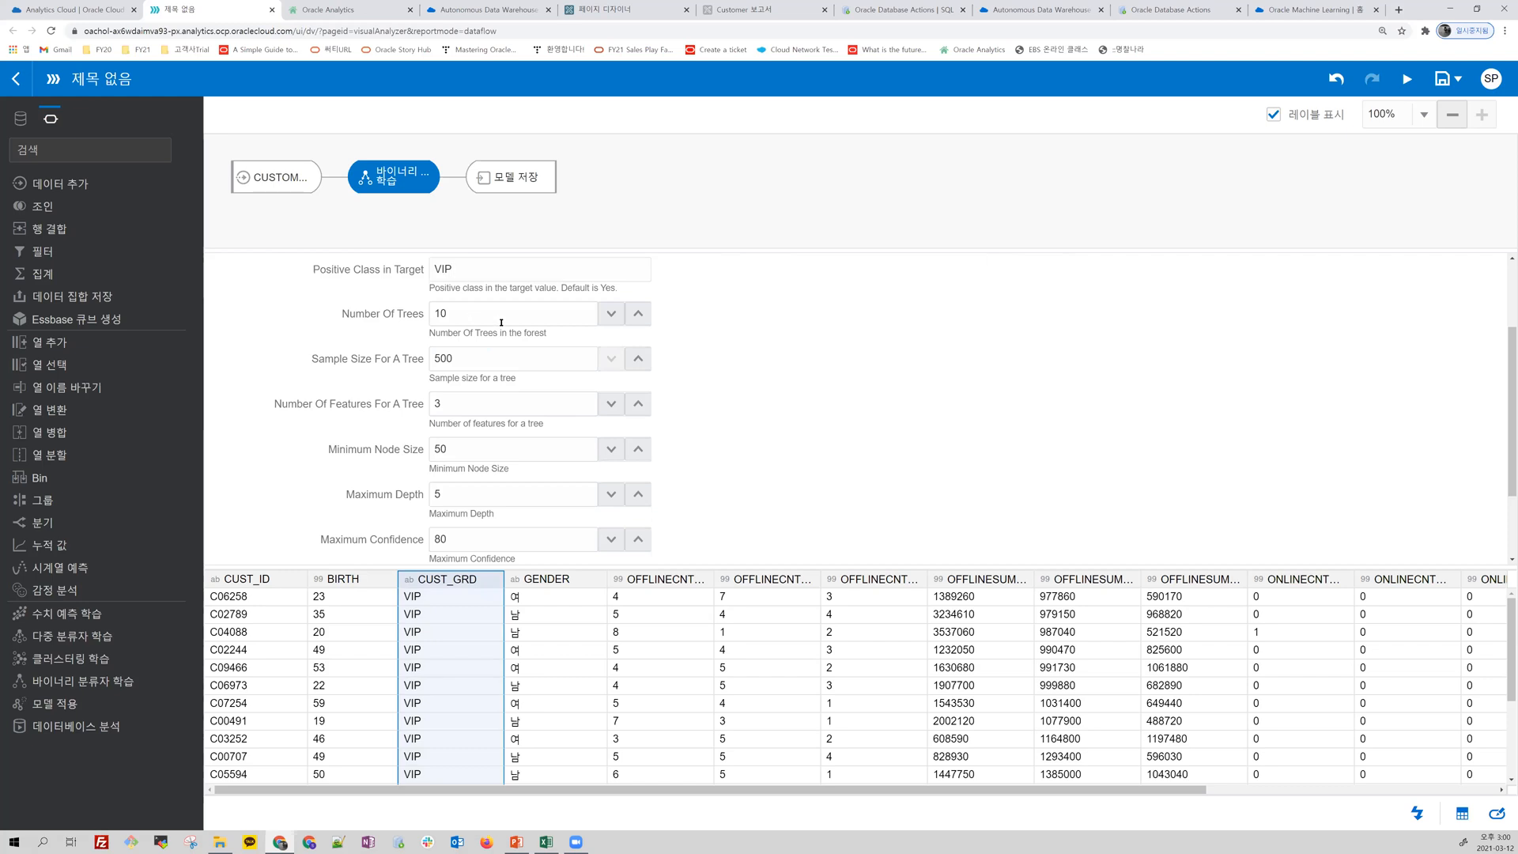
scroll(546, 438, "down", 2)
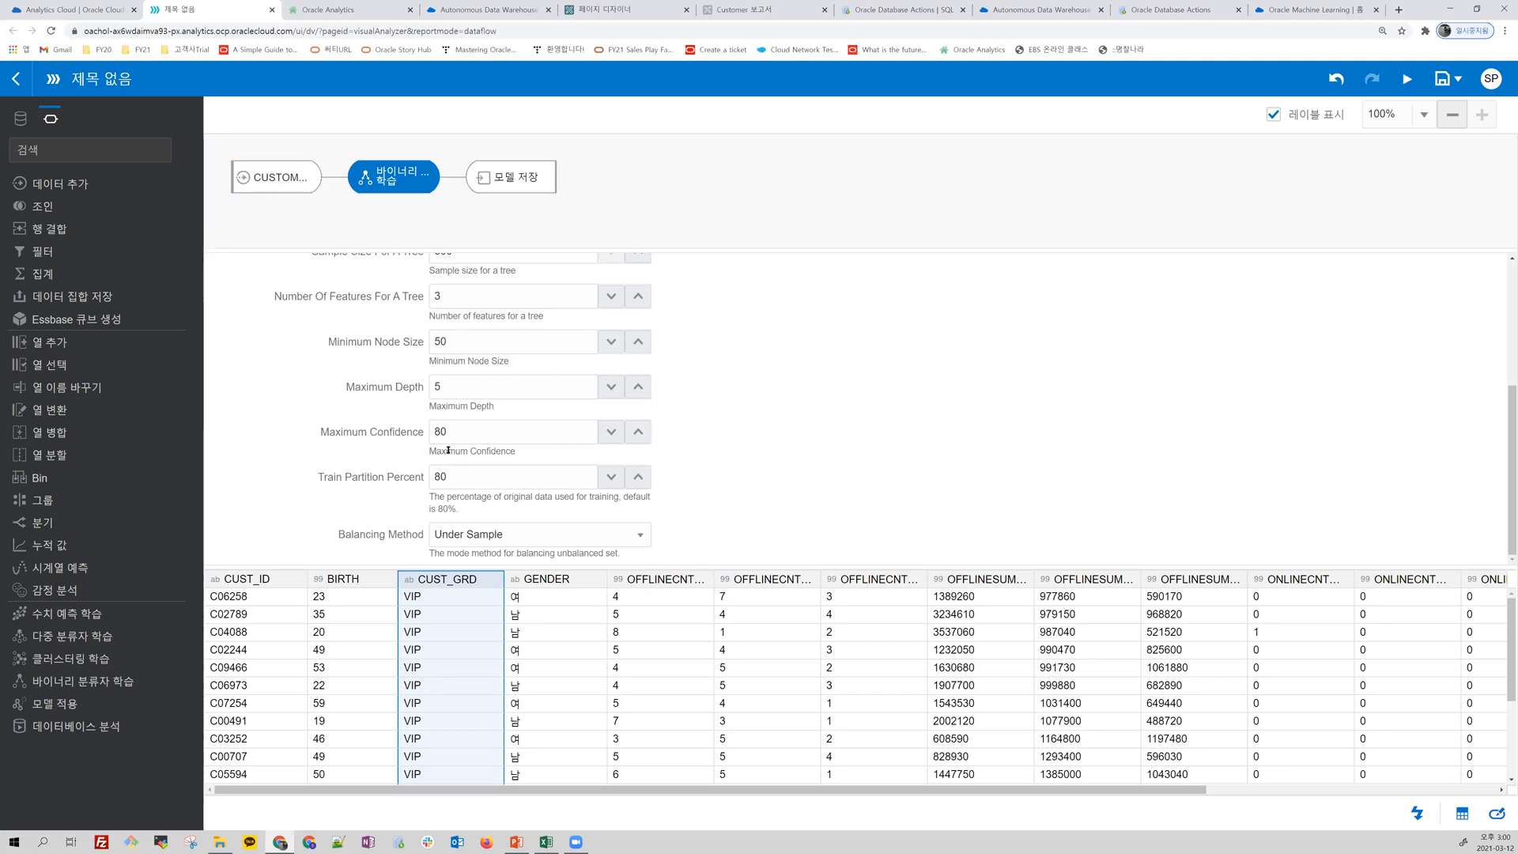
double_click(427, 478)
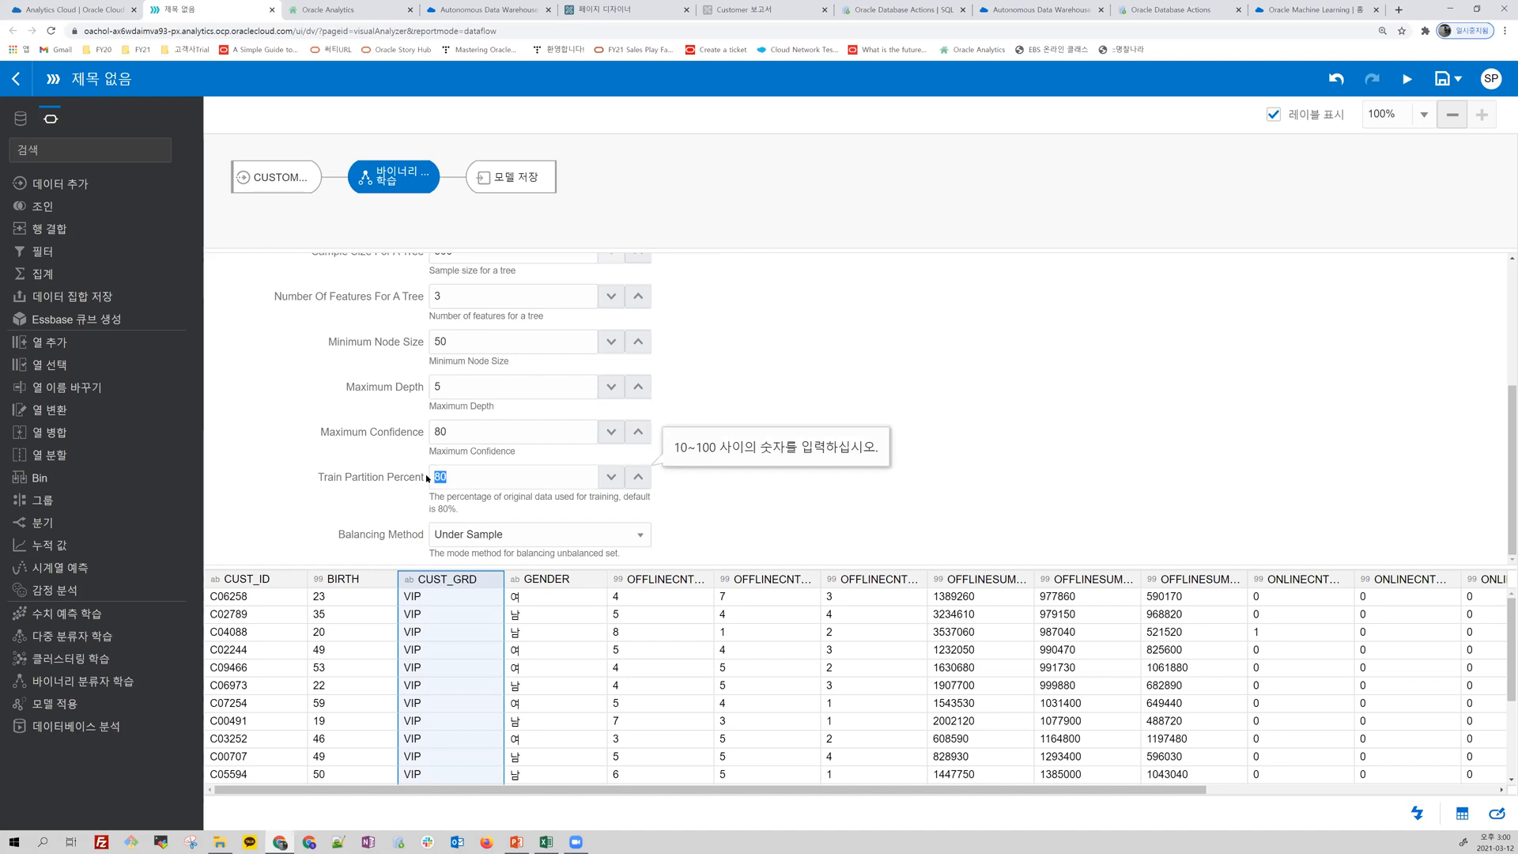
left_click(510, 477)
left_click_drag(499, 486, 417, 483)
Step: Name the model RFModel in the data flow's save model step
left_click(522, 181)
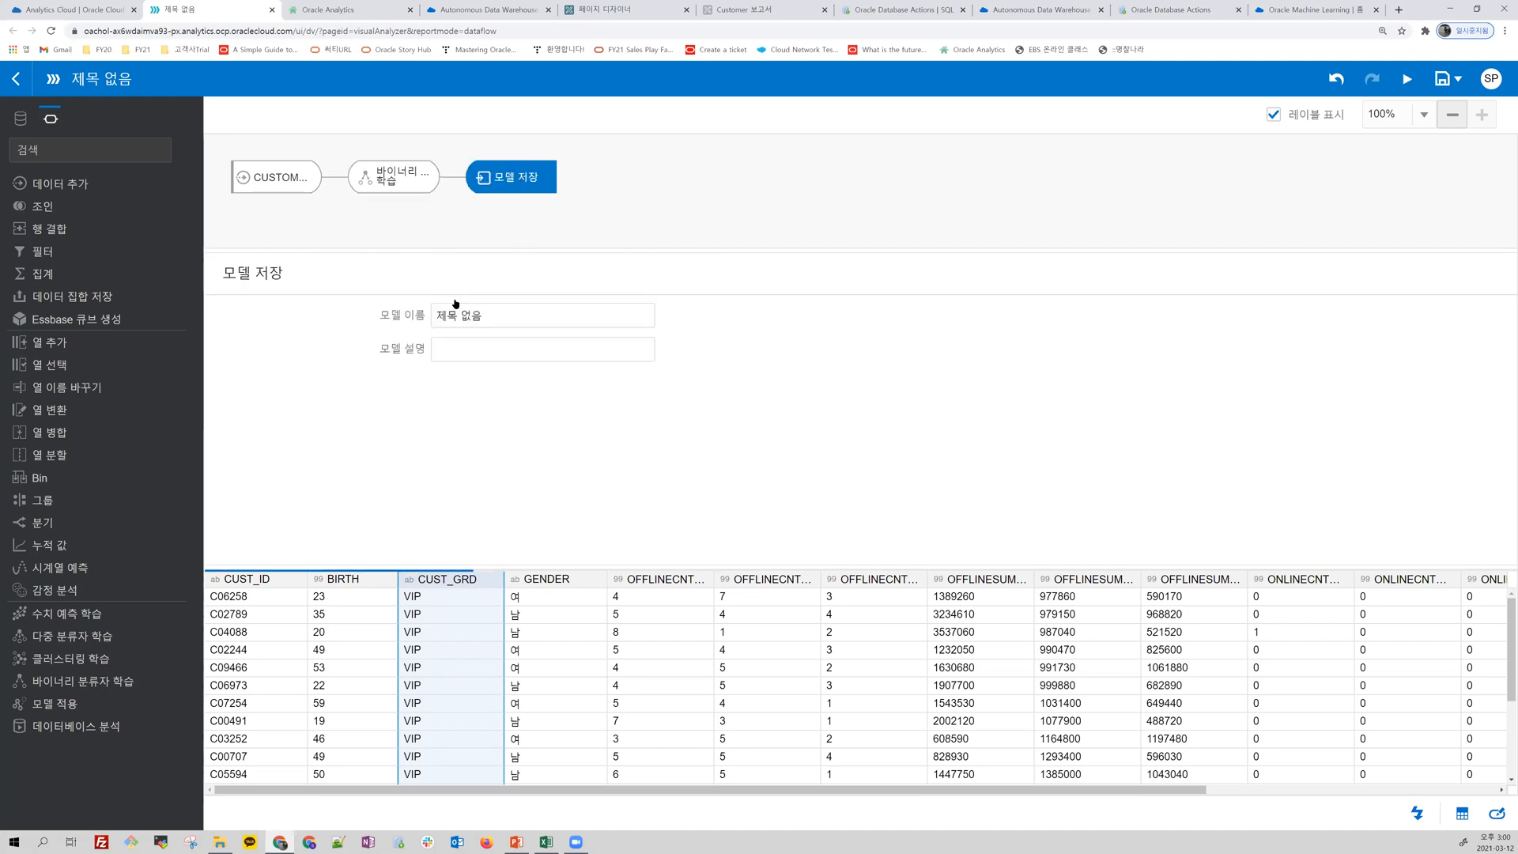
left_click(421, 316)
type("RFMMod")
key("BackSpace")
key("BackSpace")
key("BackSpace")
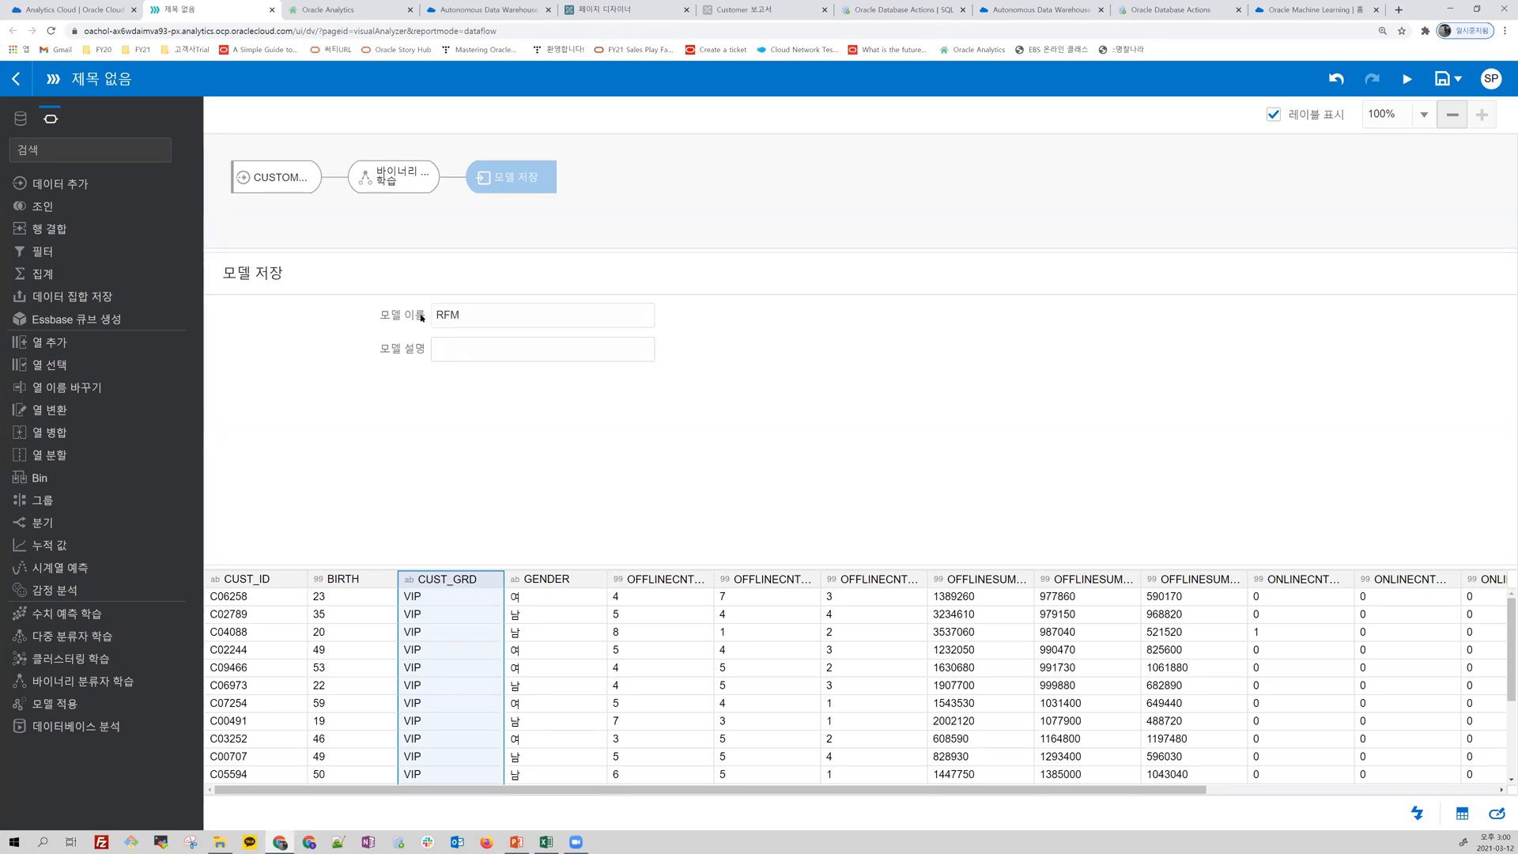
type("odel")
Step: Save the data flow under the same name as the model, RFModel, and run it
key("ctrl+a")
key("ctrl+c")
left_click(1341, 186)
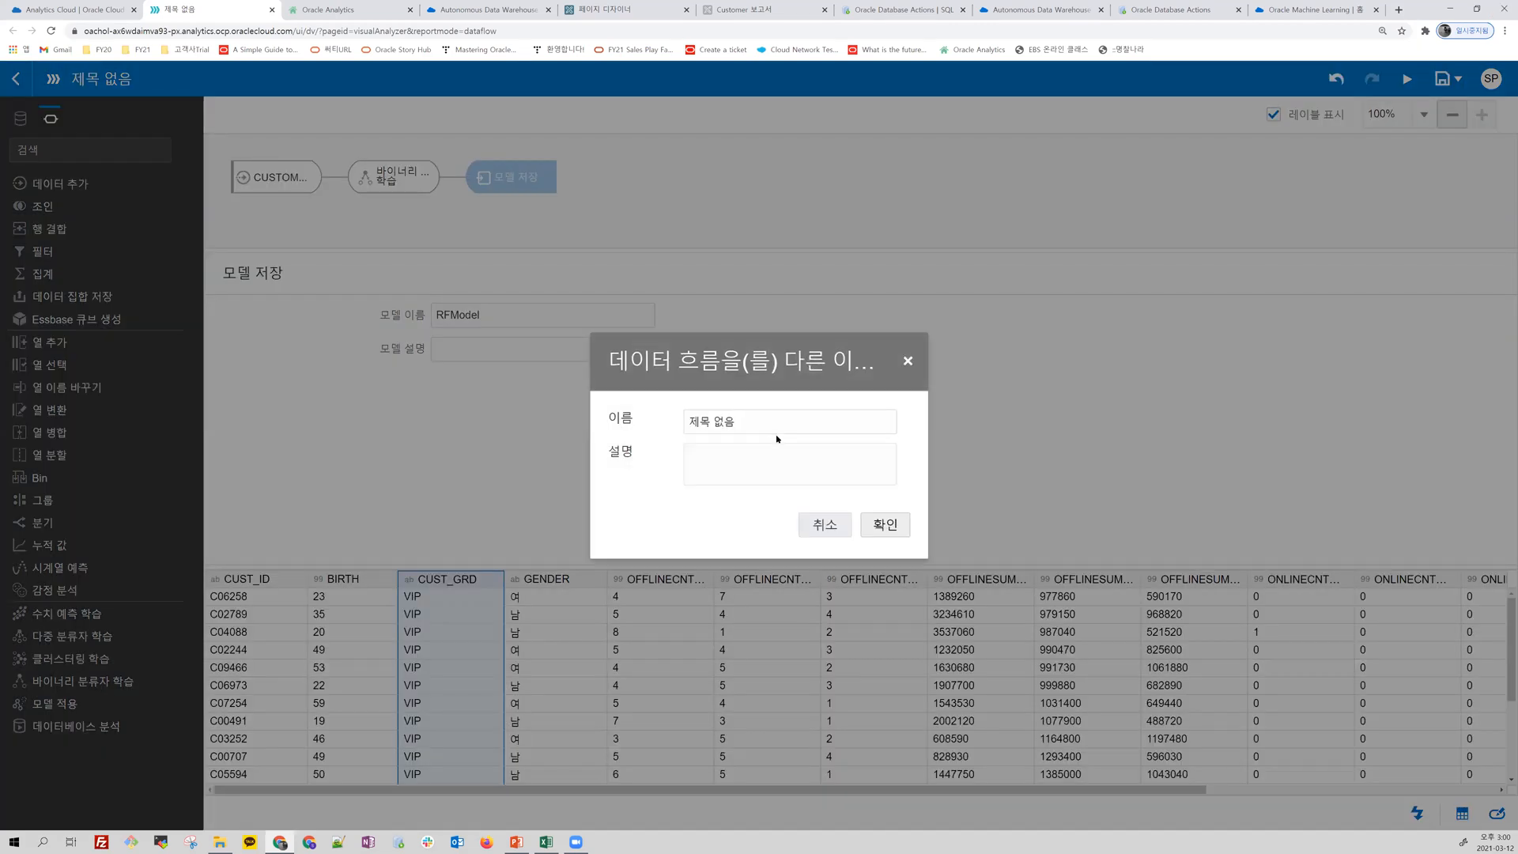
key("ctrl+a")
key("ctrl+v")
left_click(900, 528)
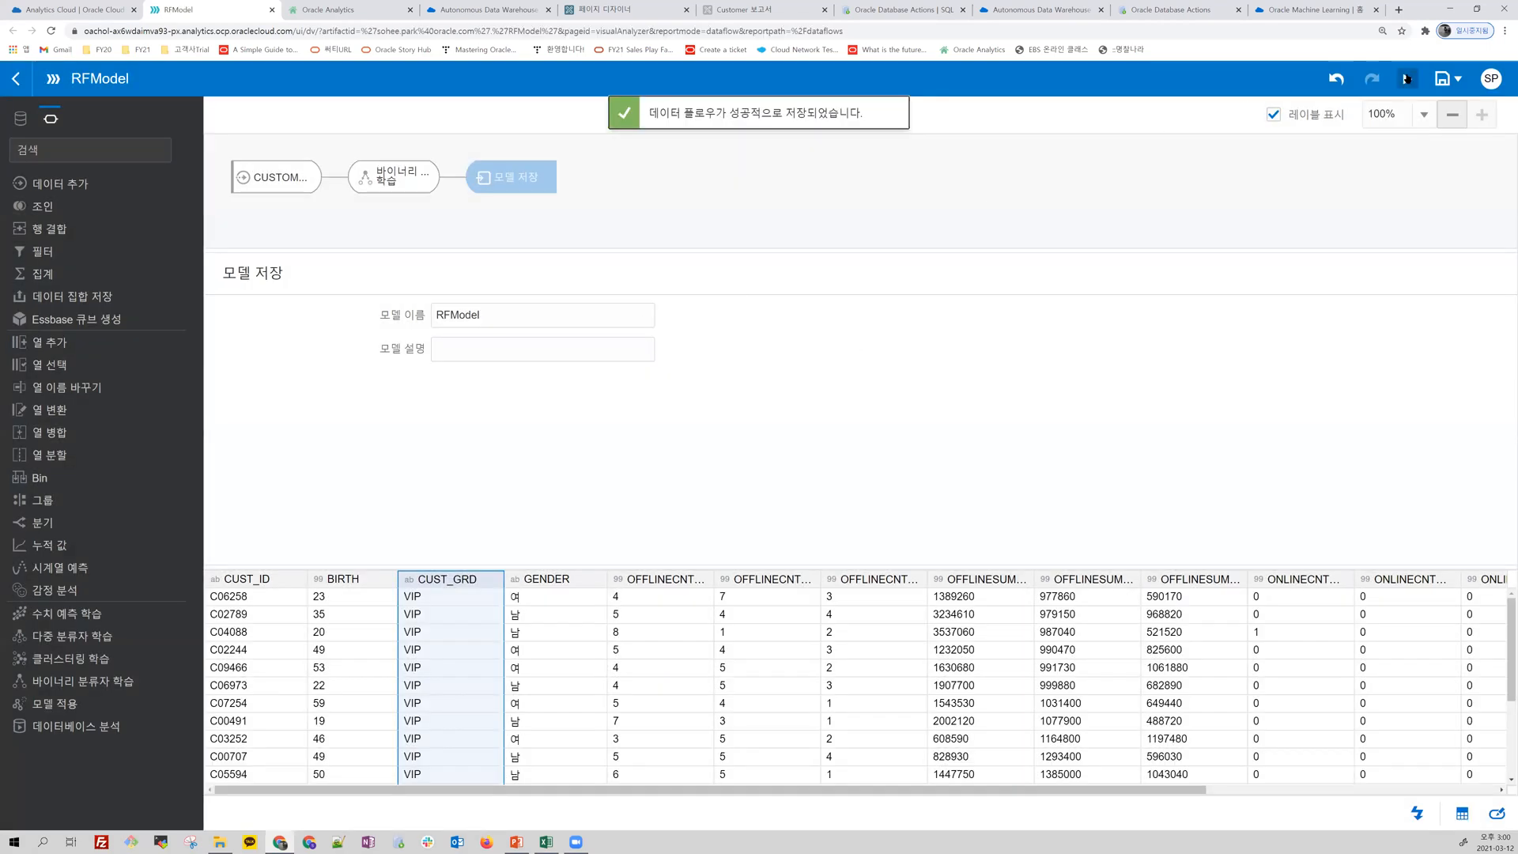
left_click(1406, 78)
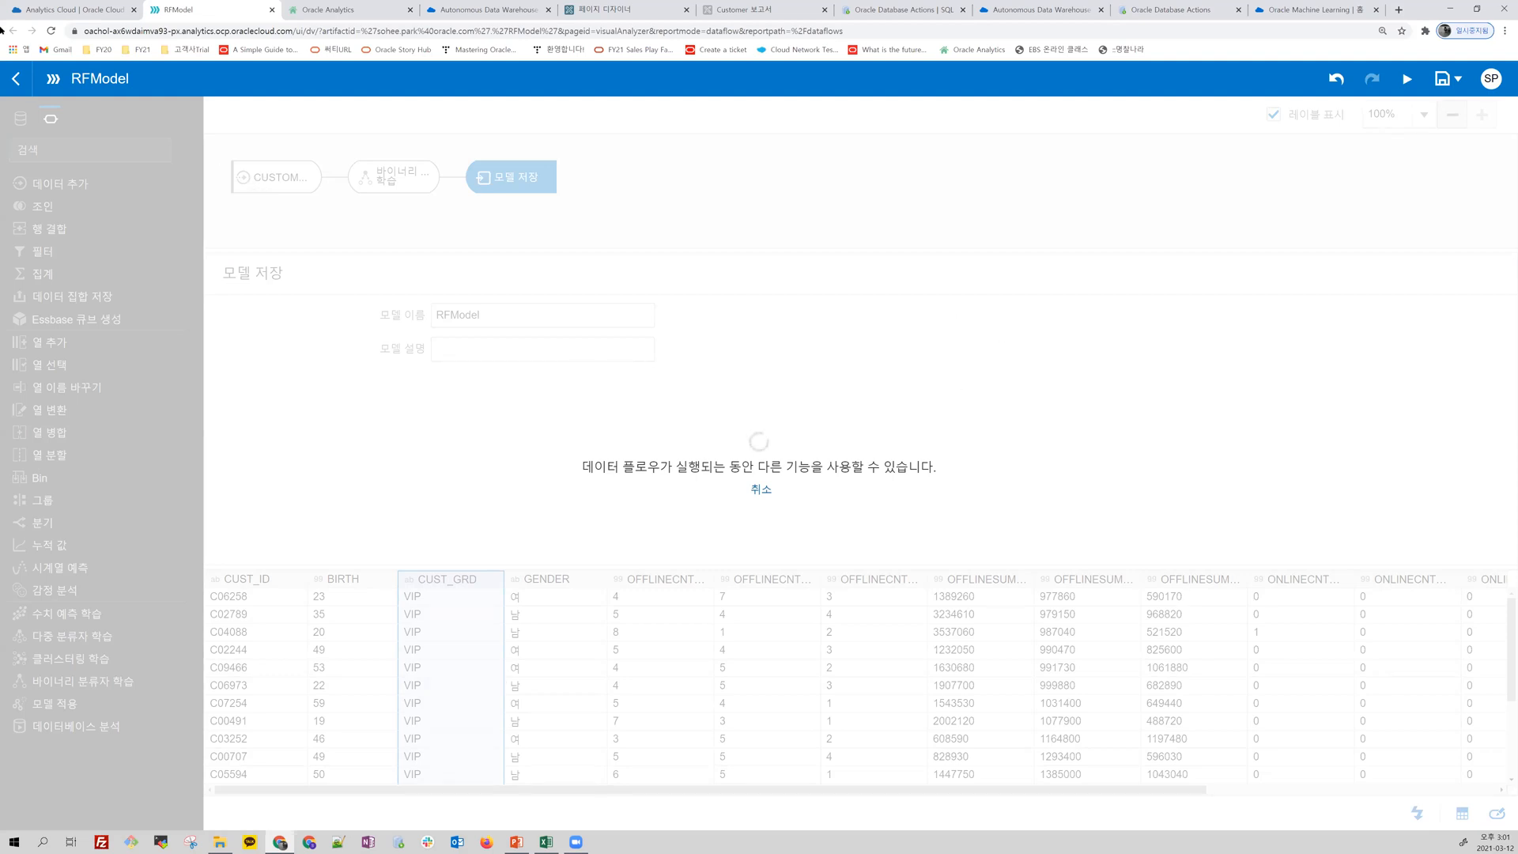
Step: Check the RFModel run in the list of data flows, and open the list of machine learning models
left_click(15, 77)
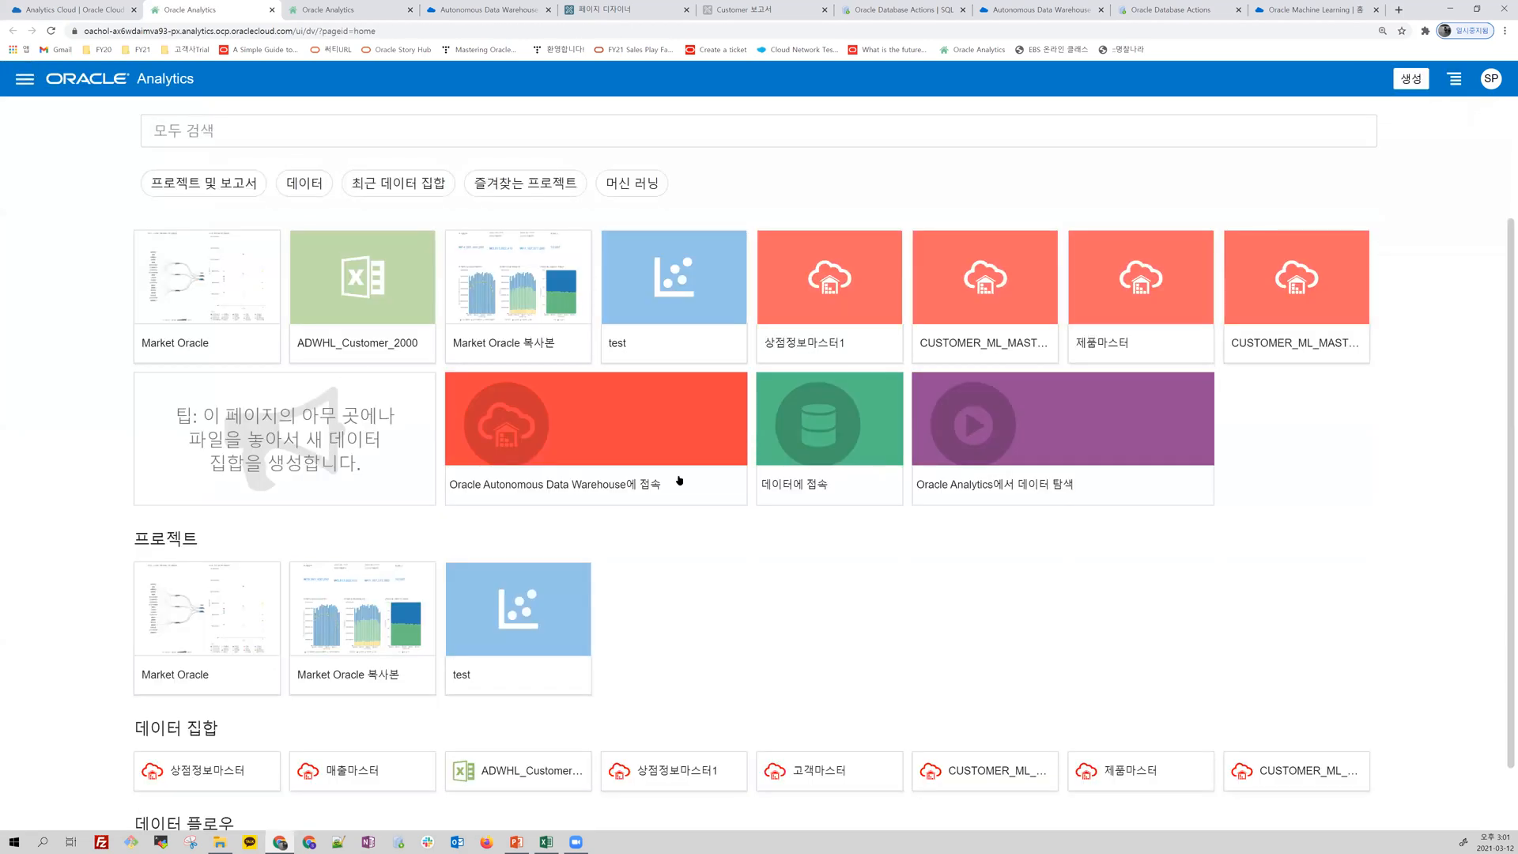
left_click(26, 79)
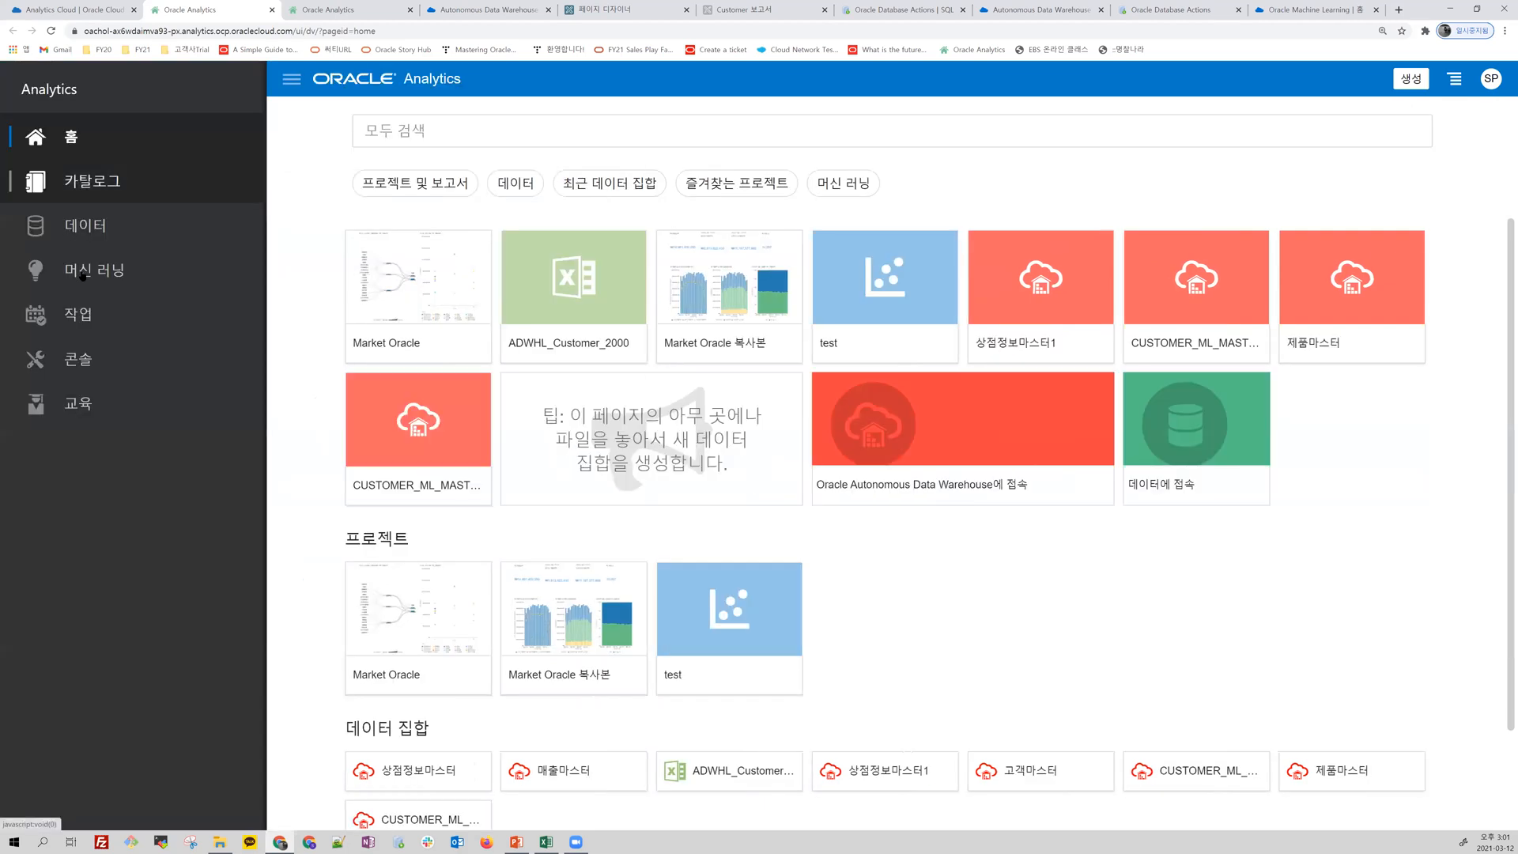
left_click(98, 230)
left_click(192, 117)
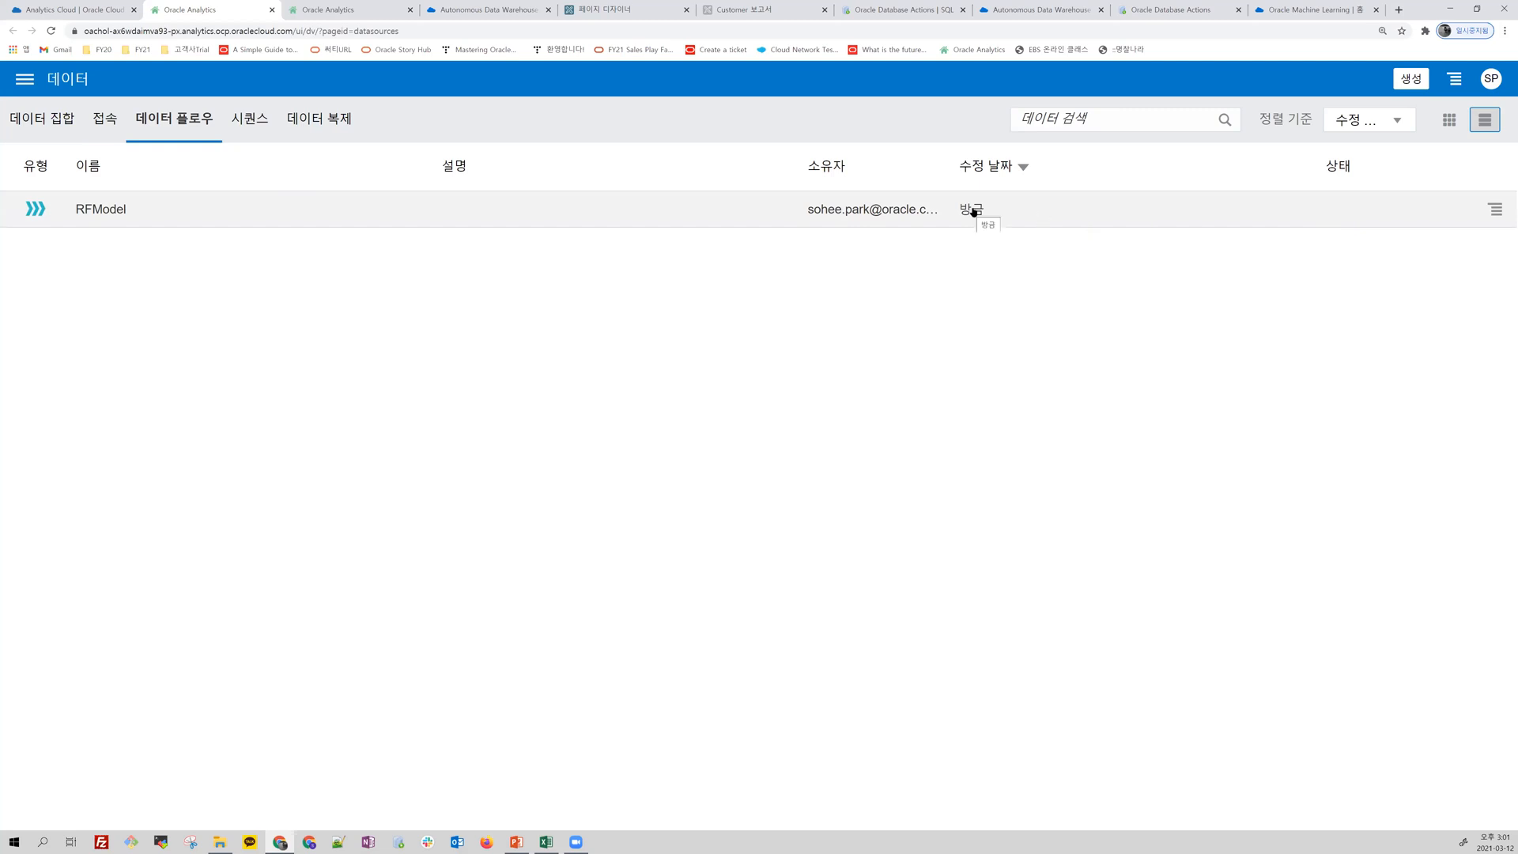
left_click(16, 82)
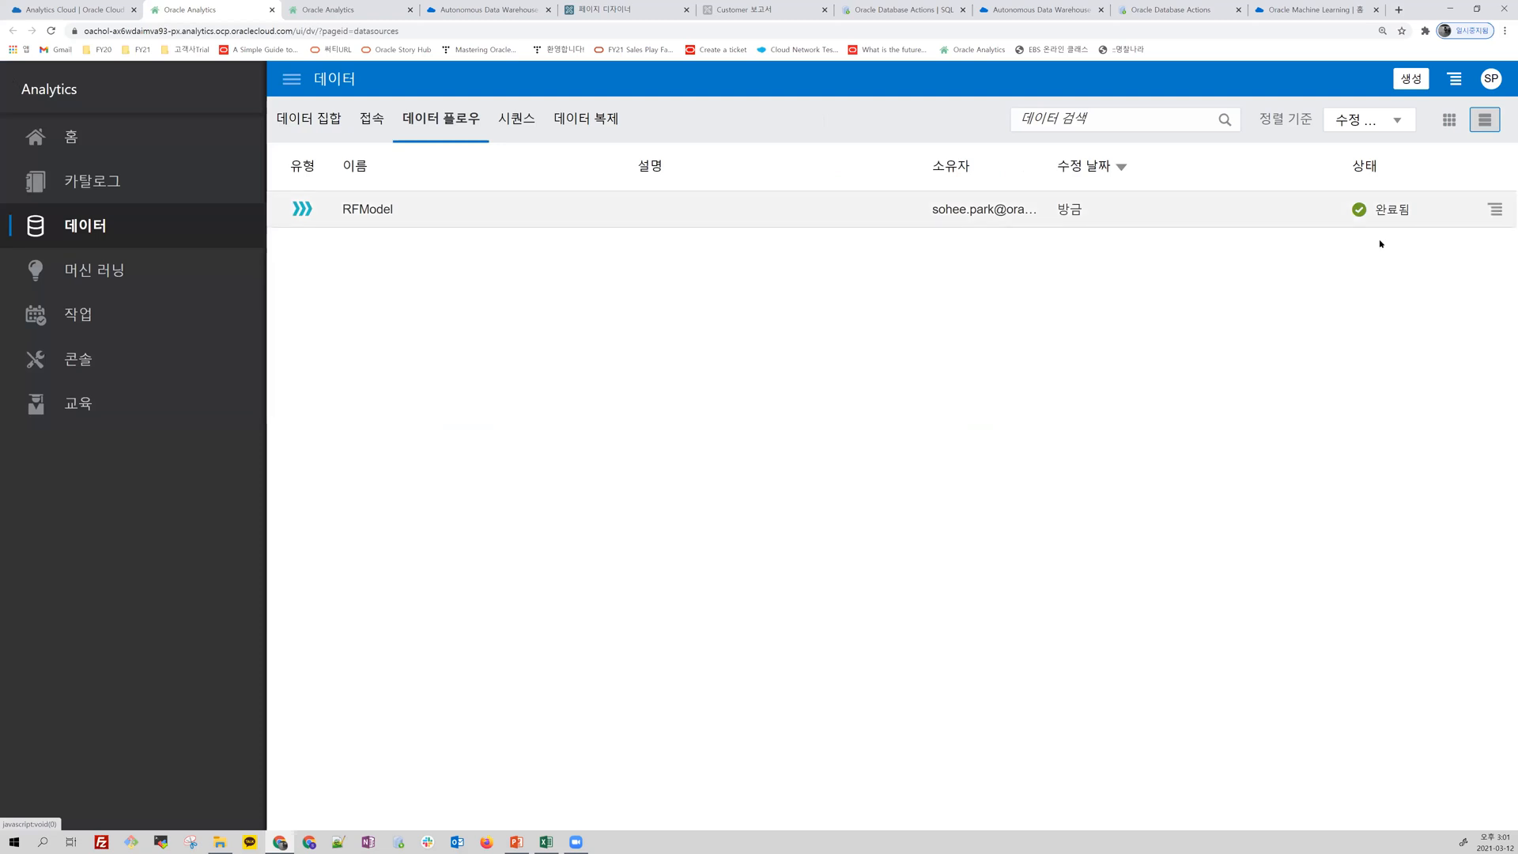
left_click(115, 269)
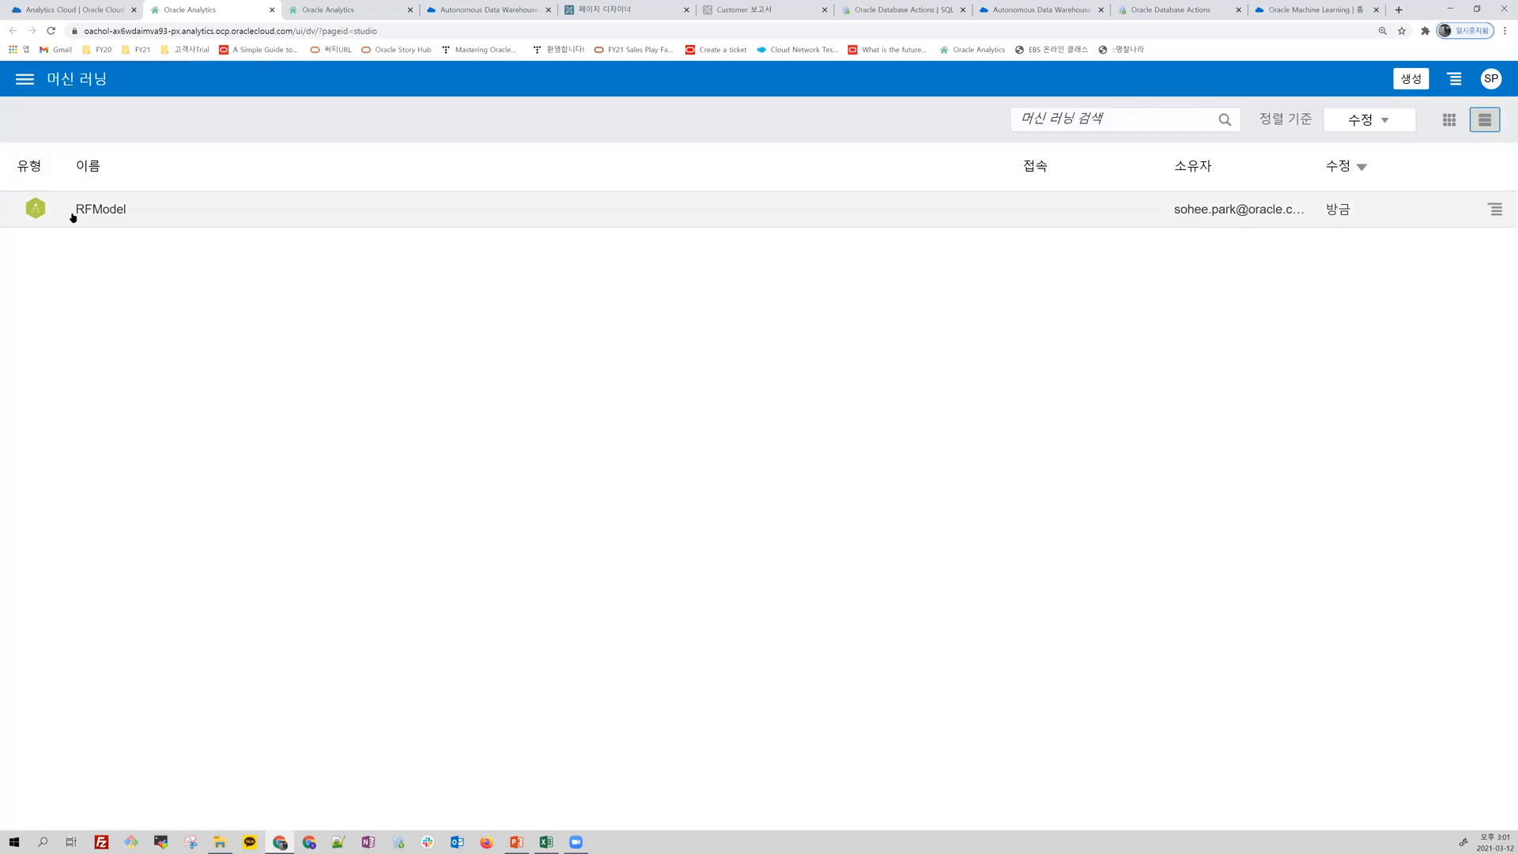
Step: Inspect RFModel and examine the confusion matrix of actual versus predicted VIP and OTHER values in its quality details
left_click(1495, 208)
left_click(1466, 230)
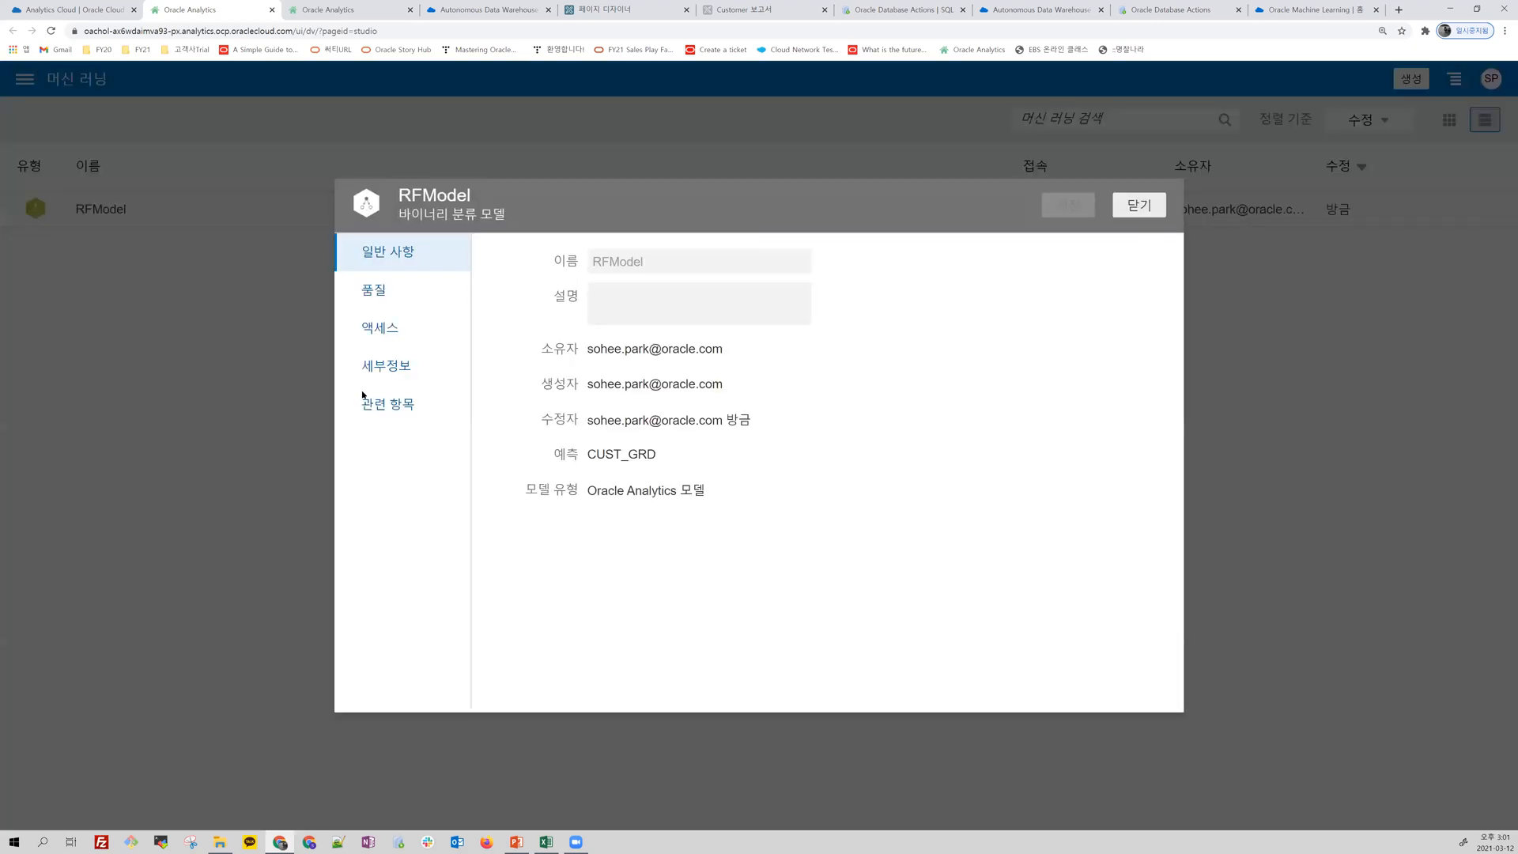
left_click(380, 294)
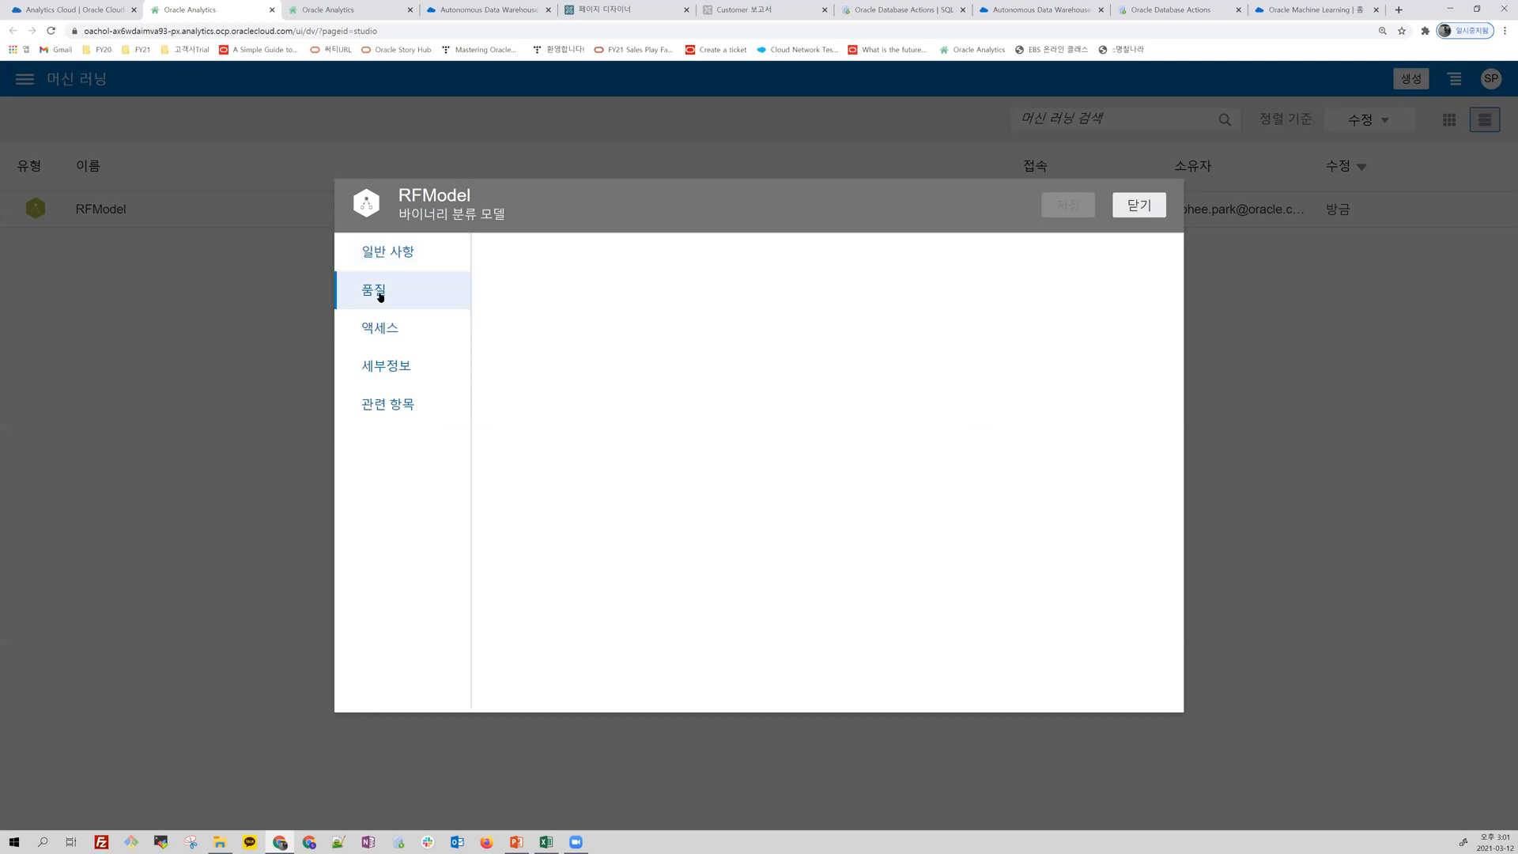
left_click_drag(661, 203, 532, 182)
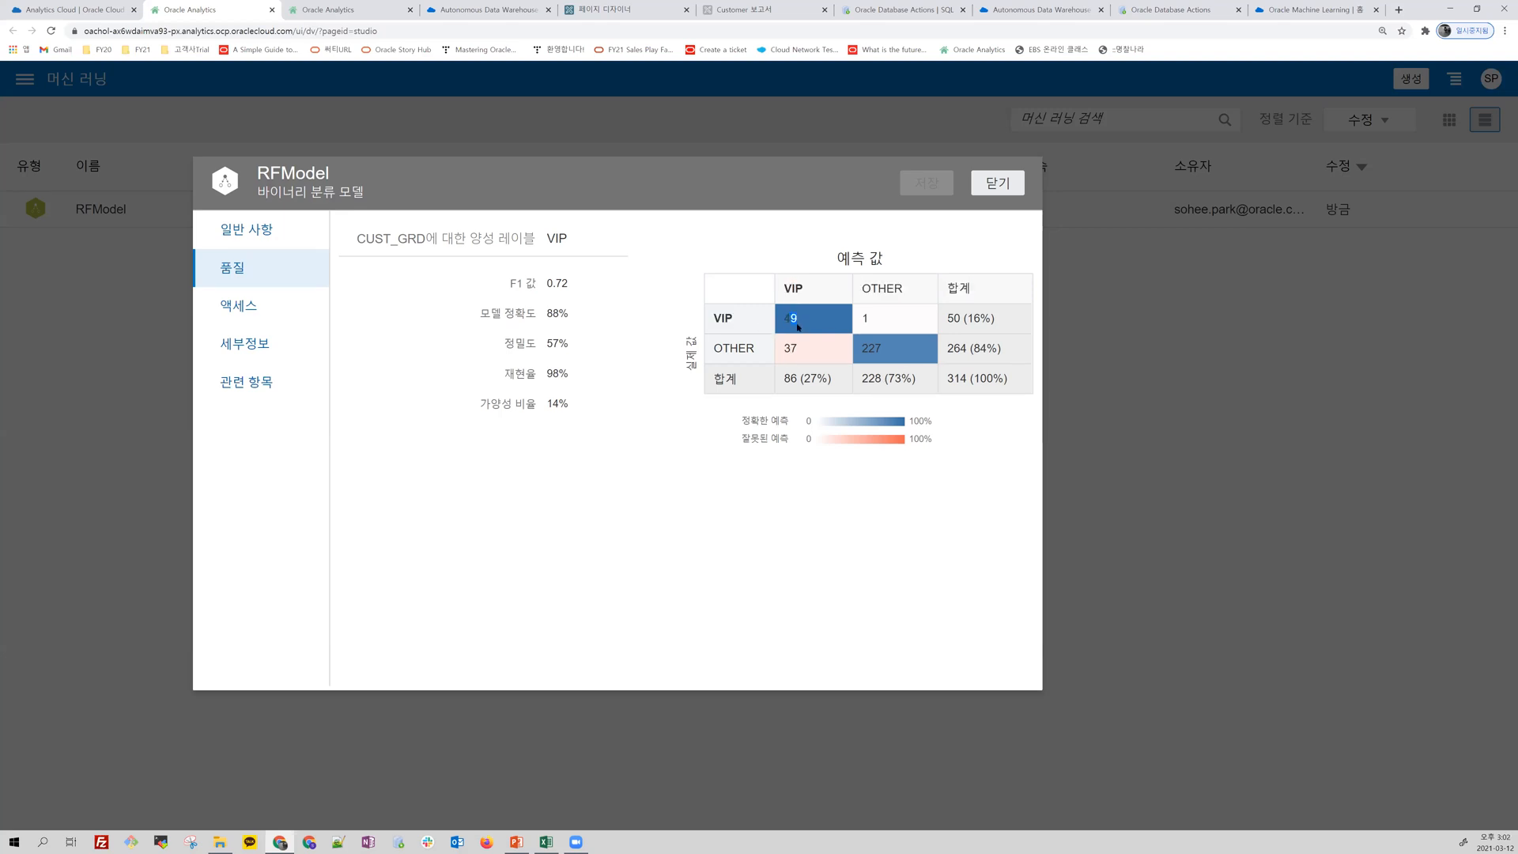
left_click_drag(812, 320, 758, 316)
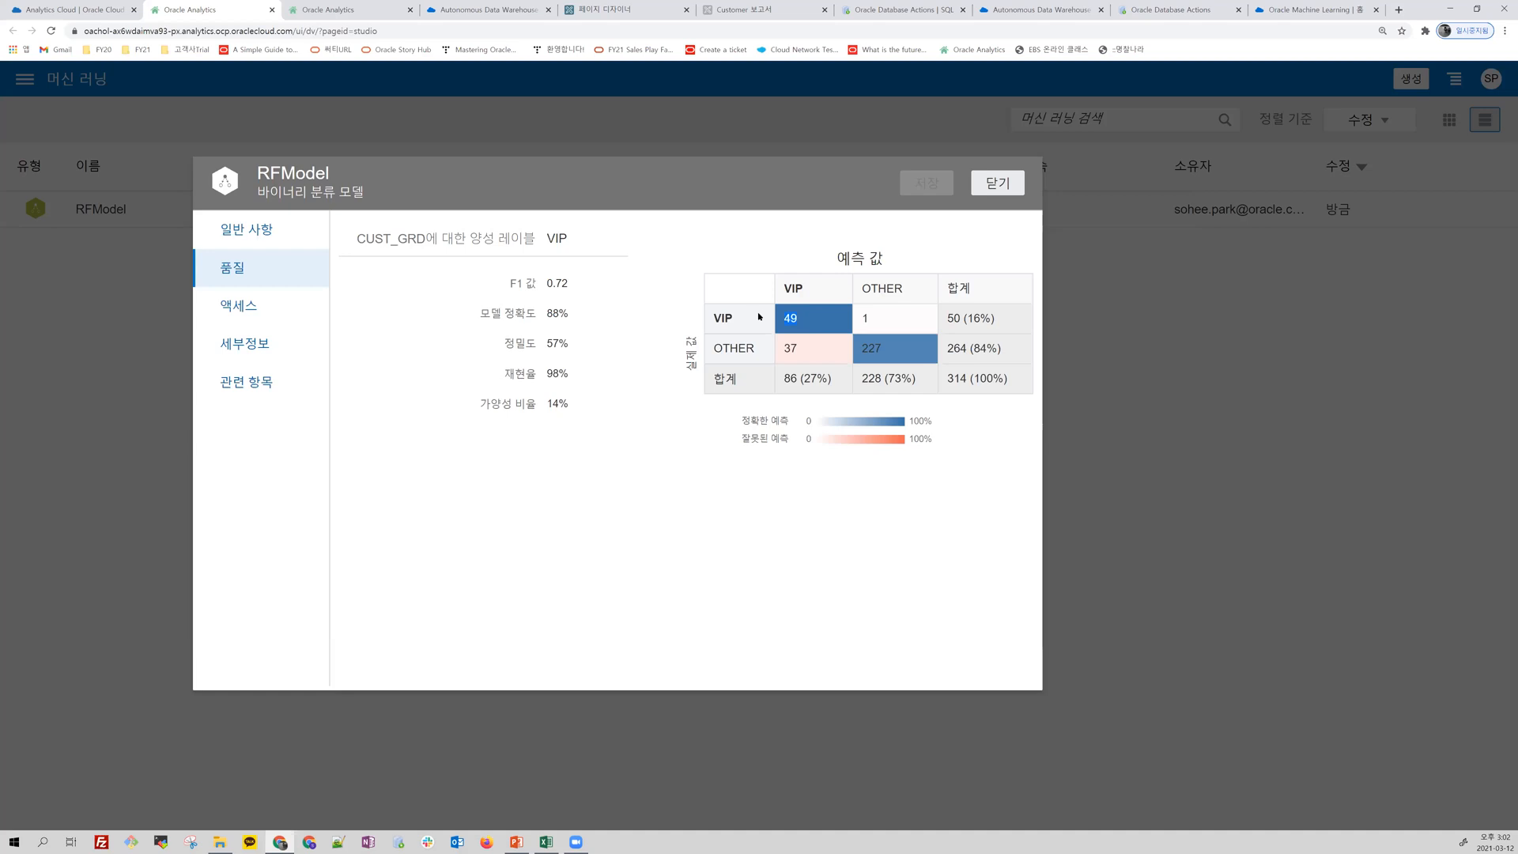
left_click_drag(898, 323, 835, 319)
left_click_drag(945, 327, 1000, 323)
left_click(838, 320)
left_click_drag(913, 354, 784, 274)
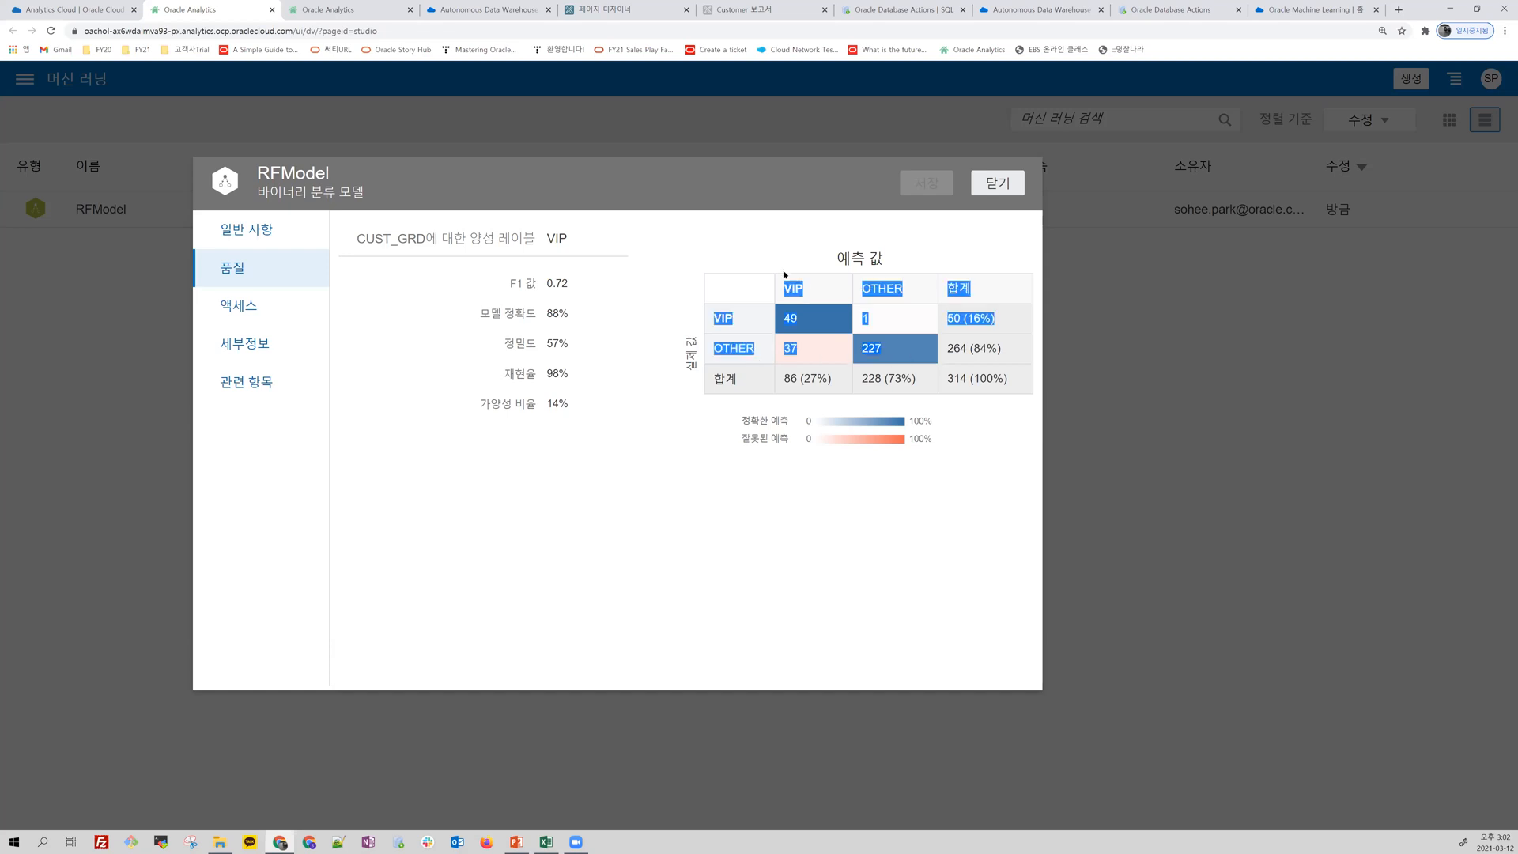
left_click(883, 356)
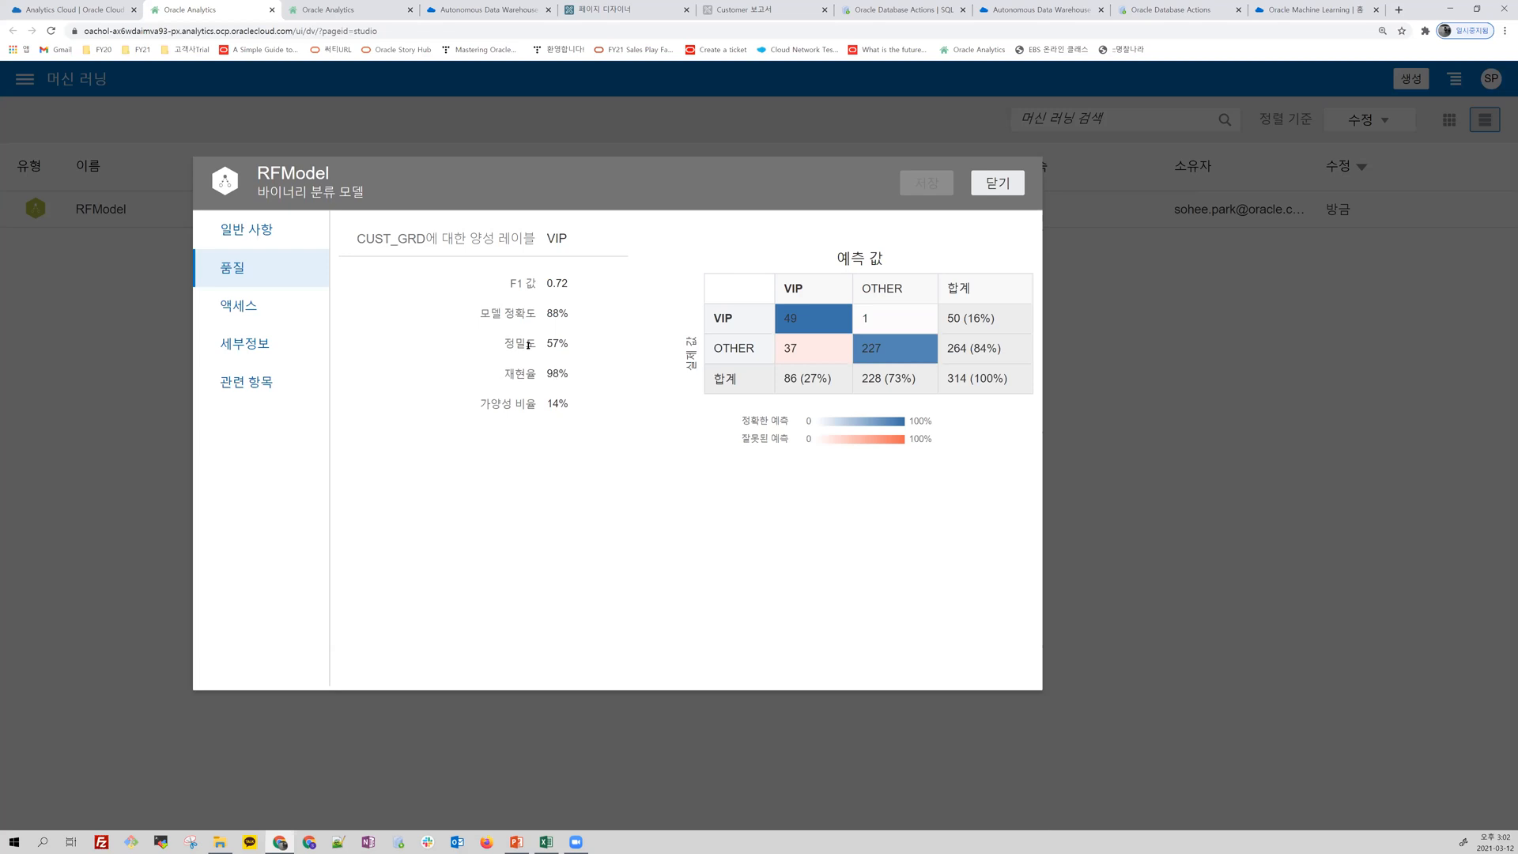
Step: Compare RFModel's recall, precision and accuracy with the confusion matrix, and check the model's related items
left_click_drag(596, 378, 554, 373)
left_click_drag(747, 314, 943, 322)
left_click_drag(903, 347, 782, 357)
left_click_drag(556, 378, 546, 314)
left_click(241, 384)
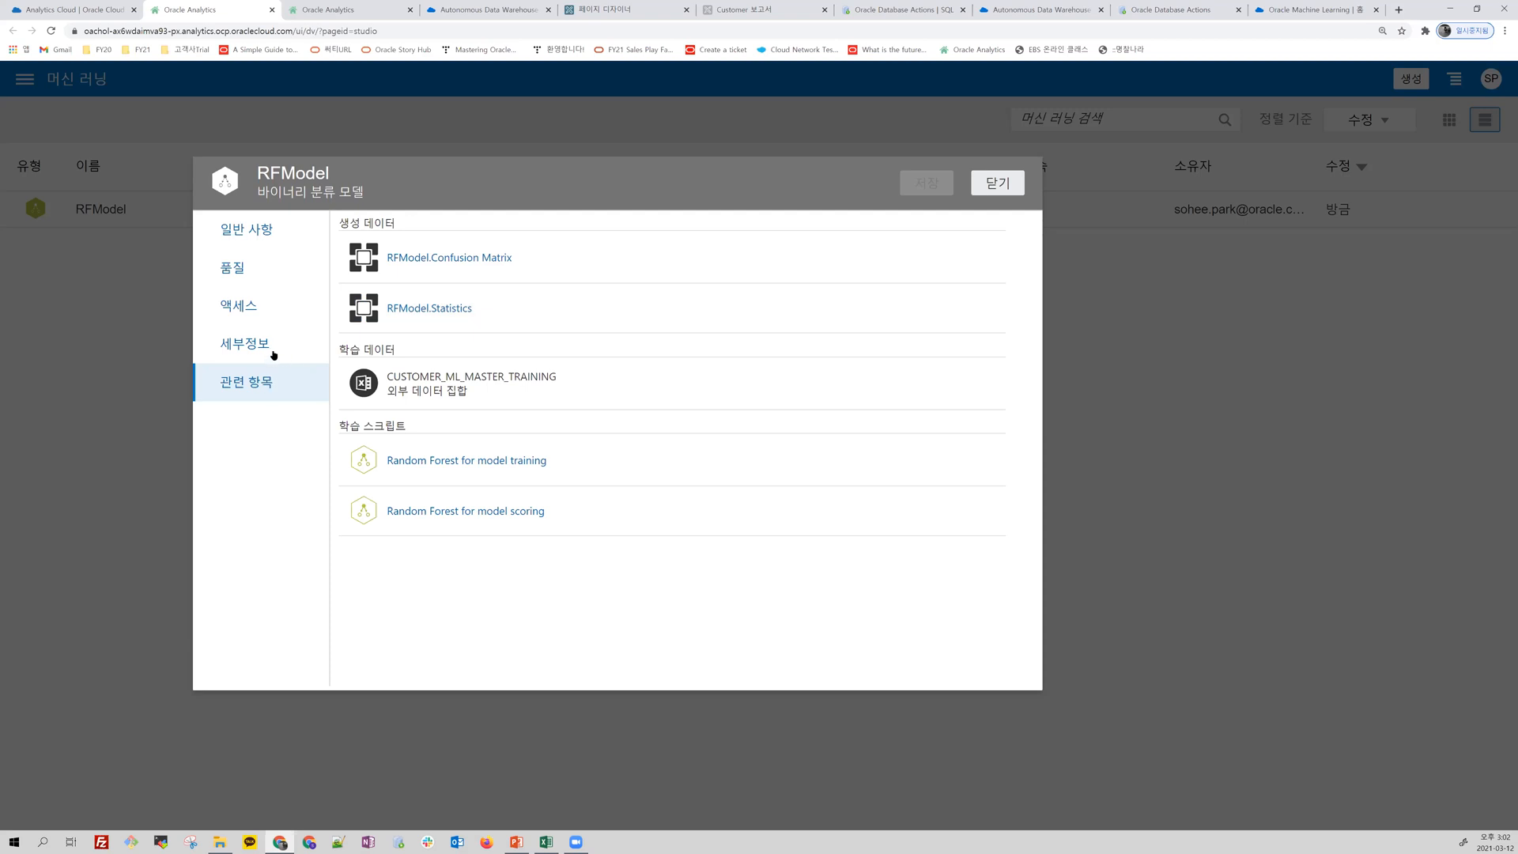
left_click(1013, 191)
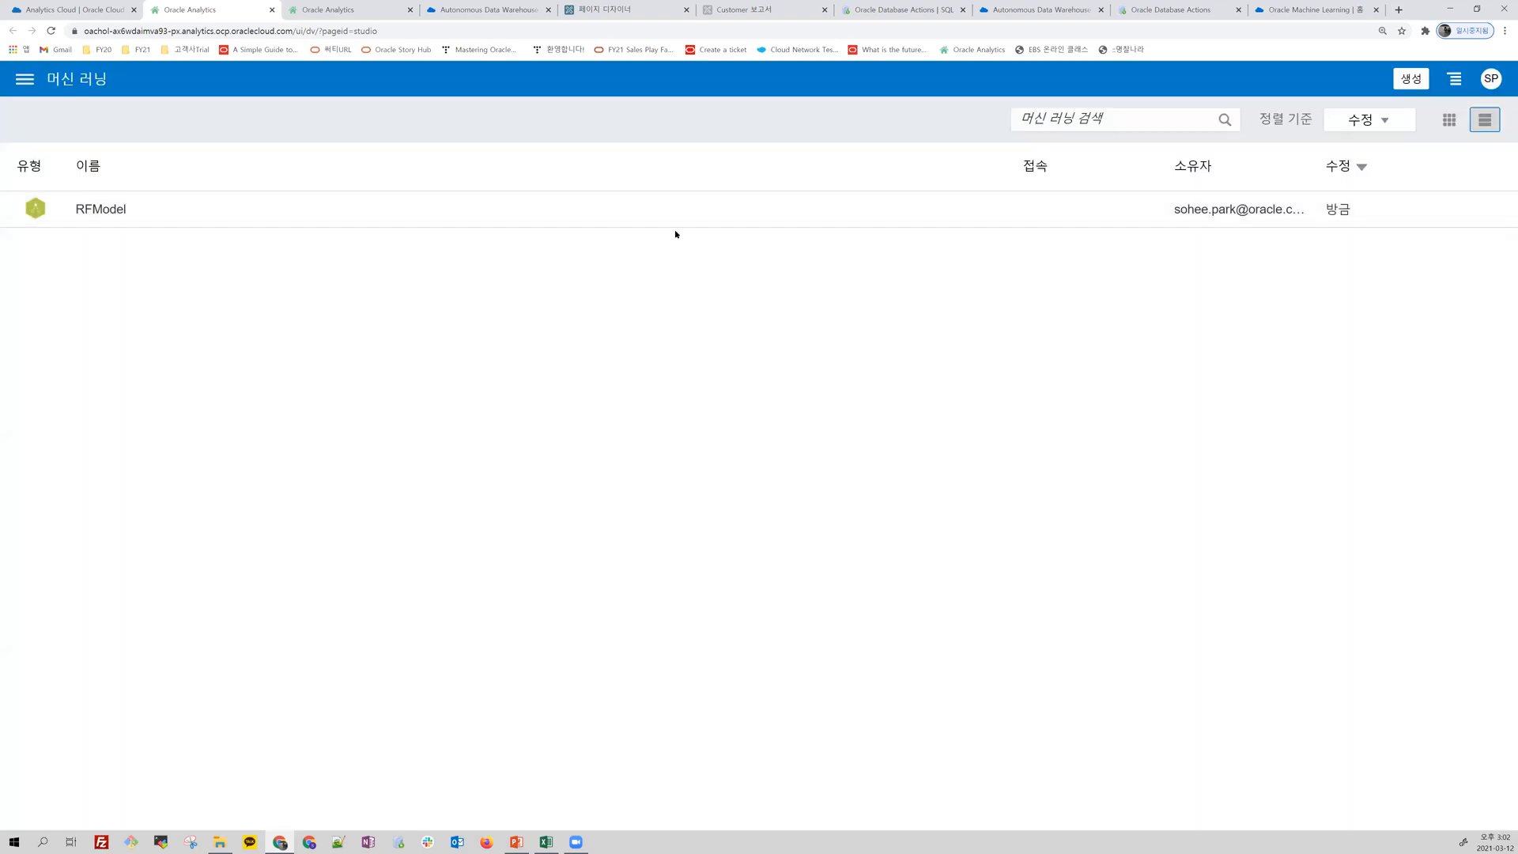
Step: Create a project from the catalog using the CUSTOMER_ML_MASTER_APPLY data set
left_click(26, 85)
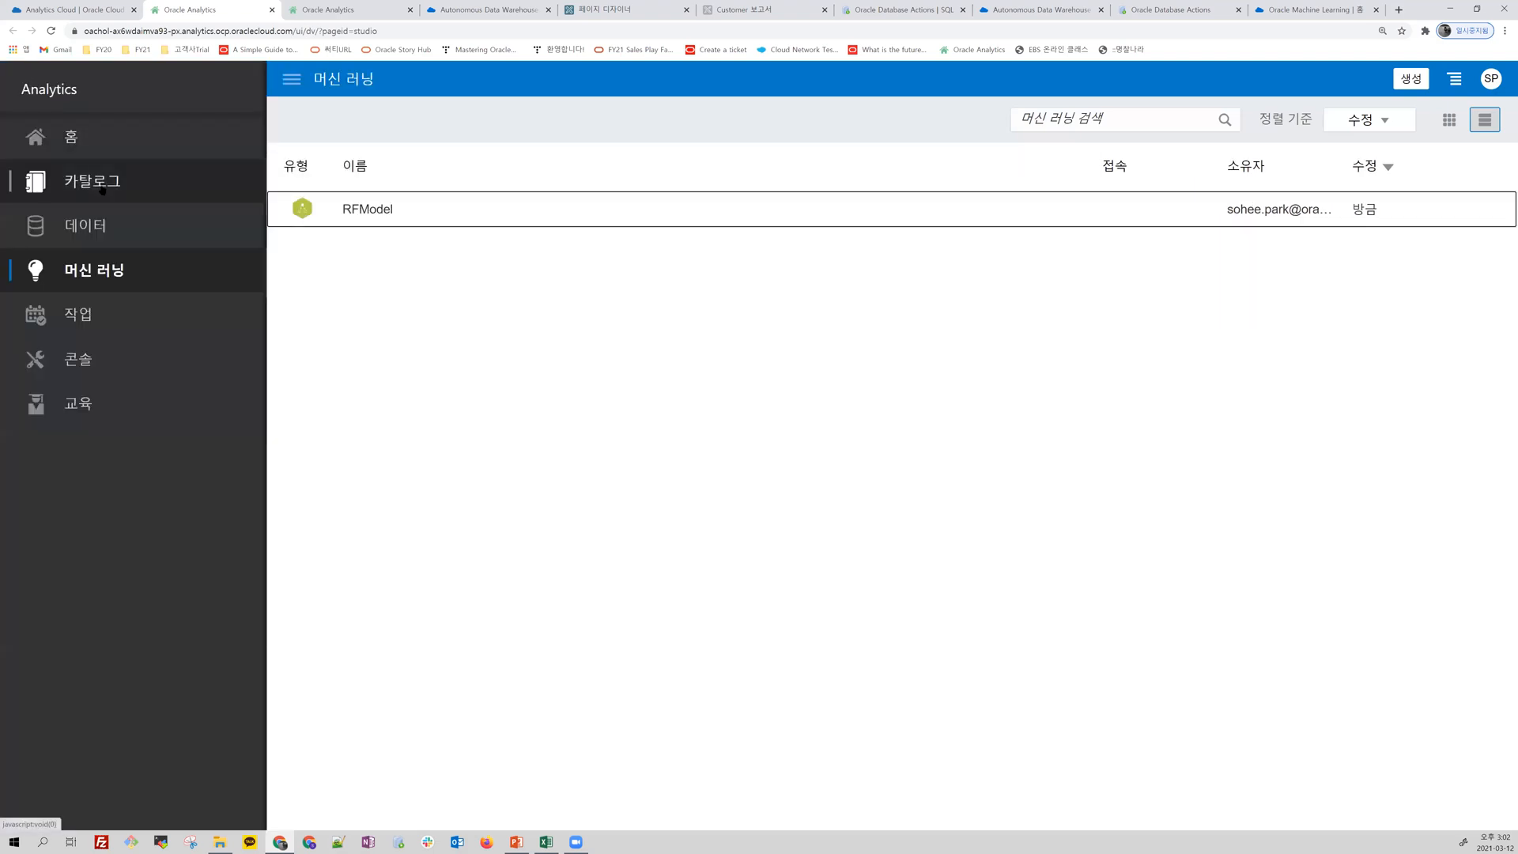
left_click(102, 189)
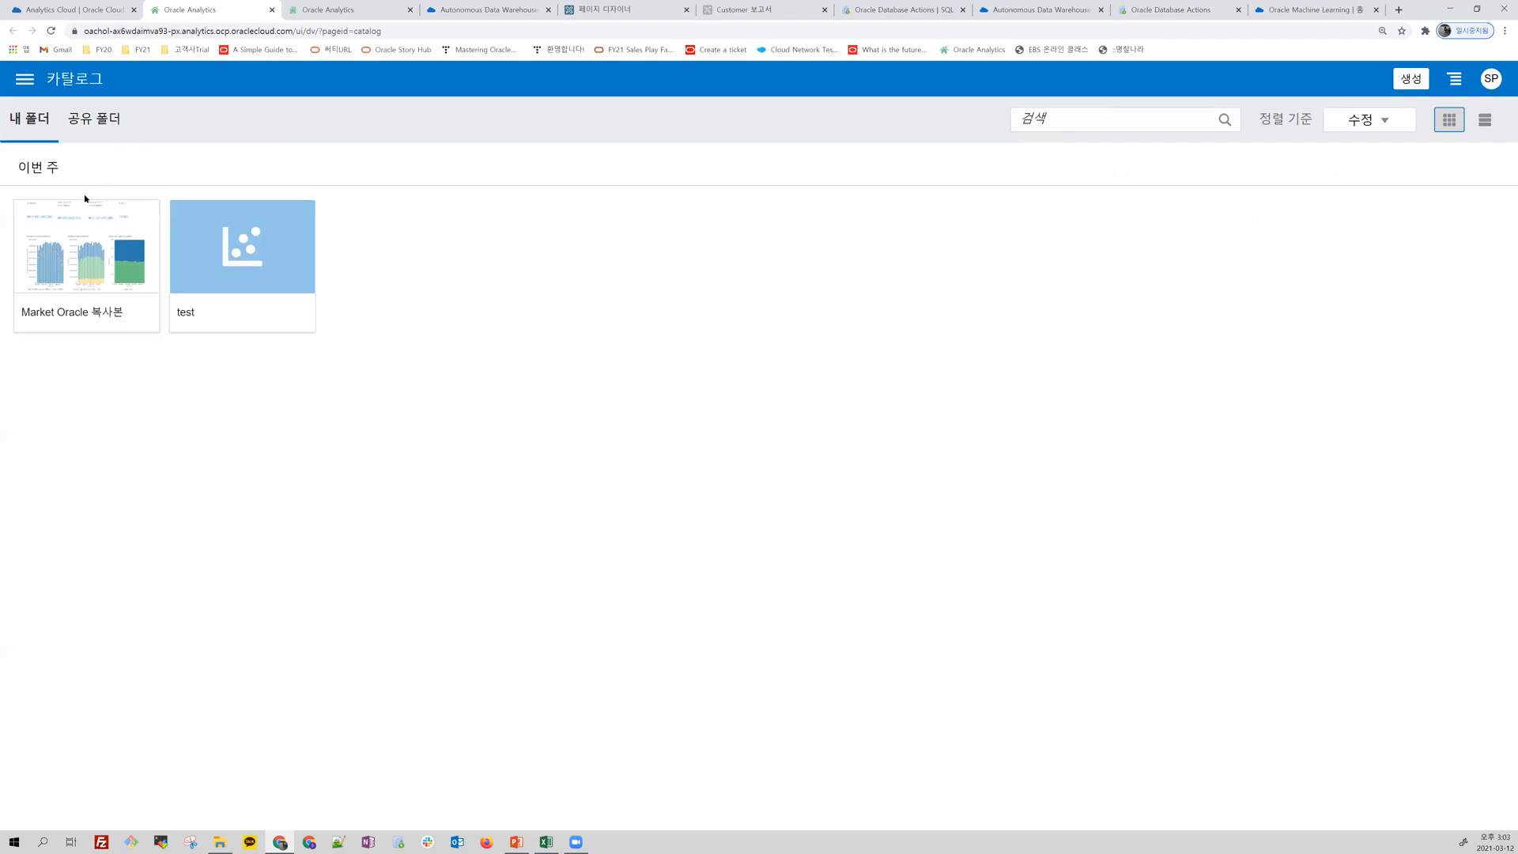
left_click(1412, 82)
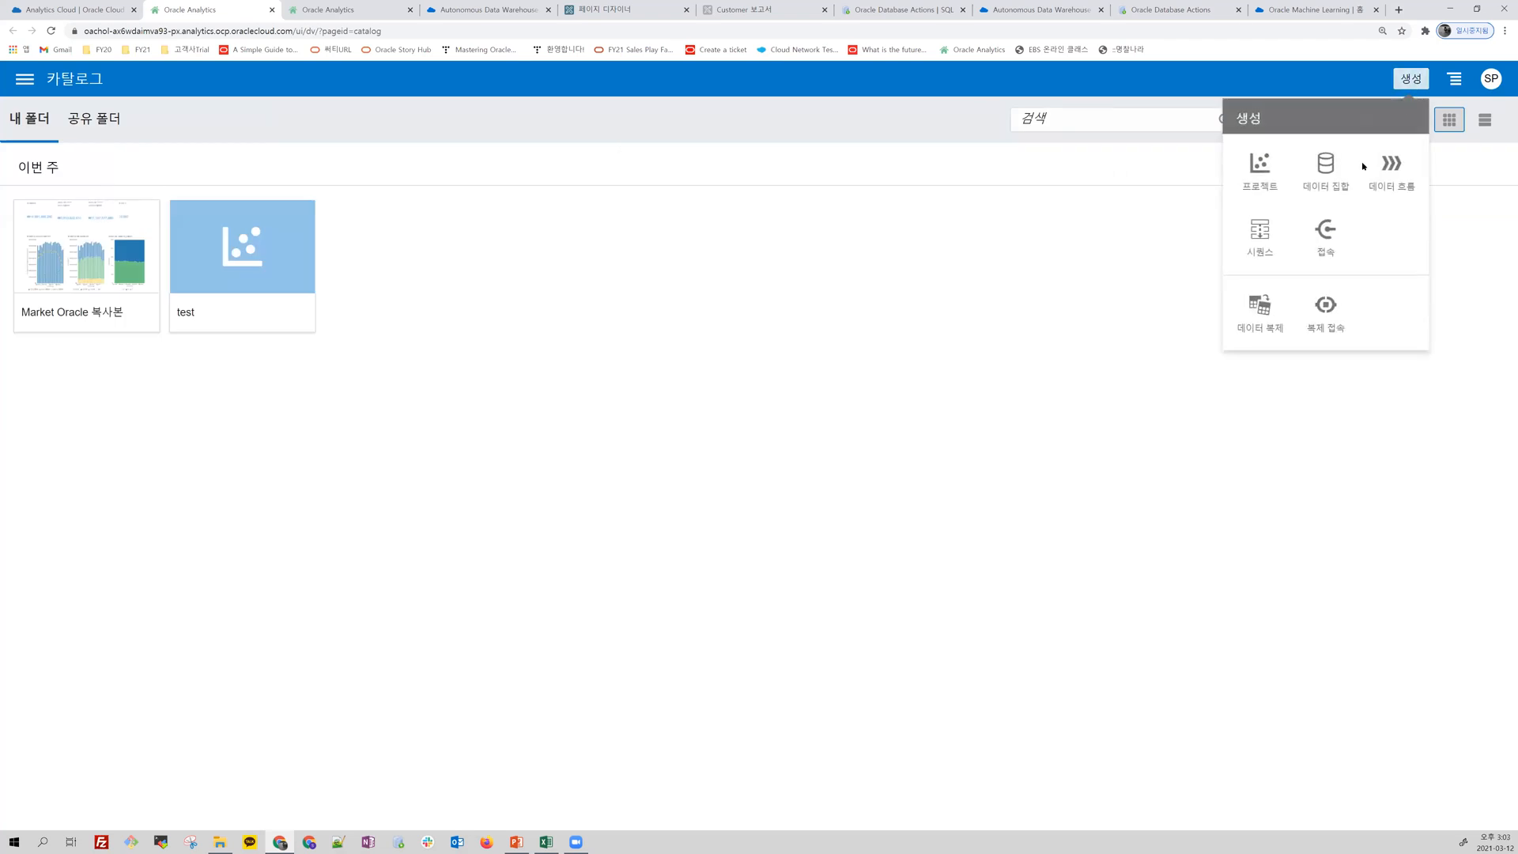
left_click(1261, 178)
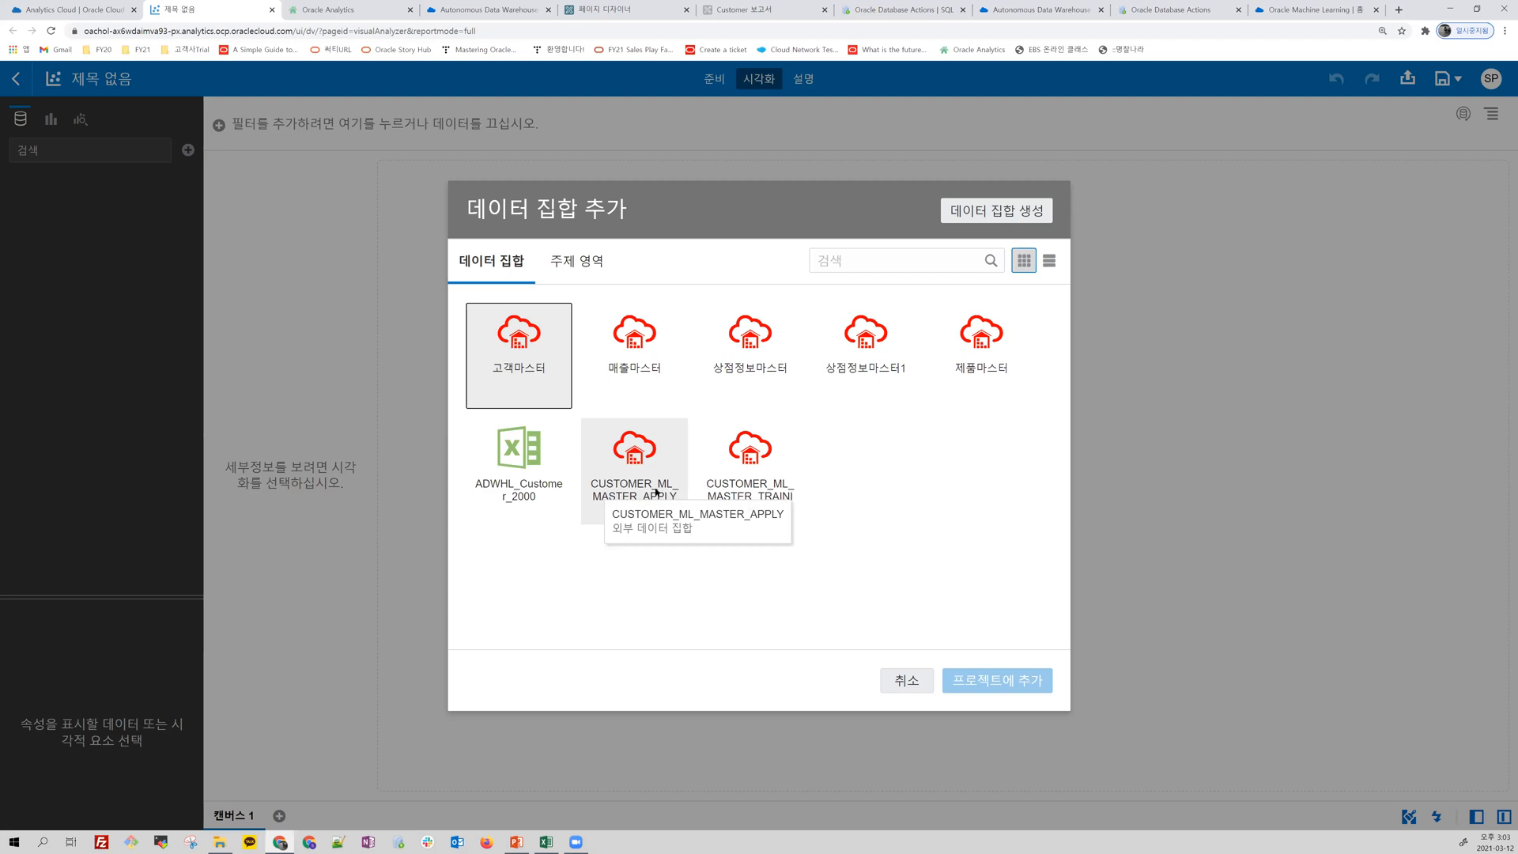
double_click(644, 457)
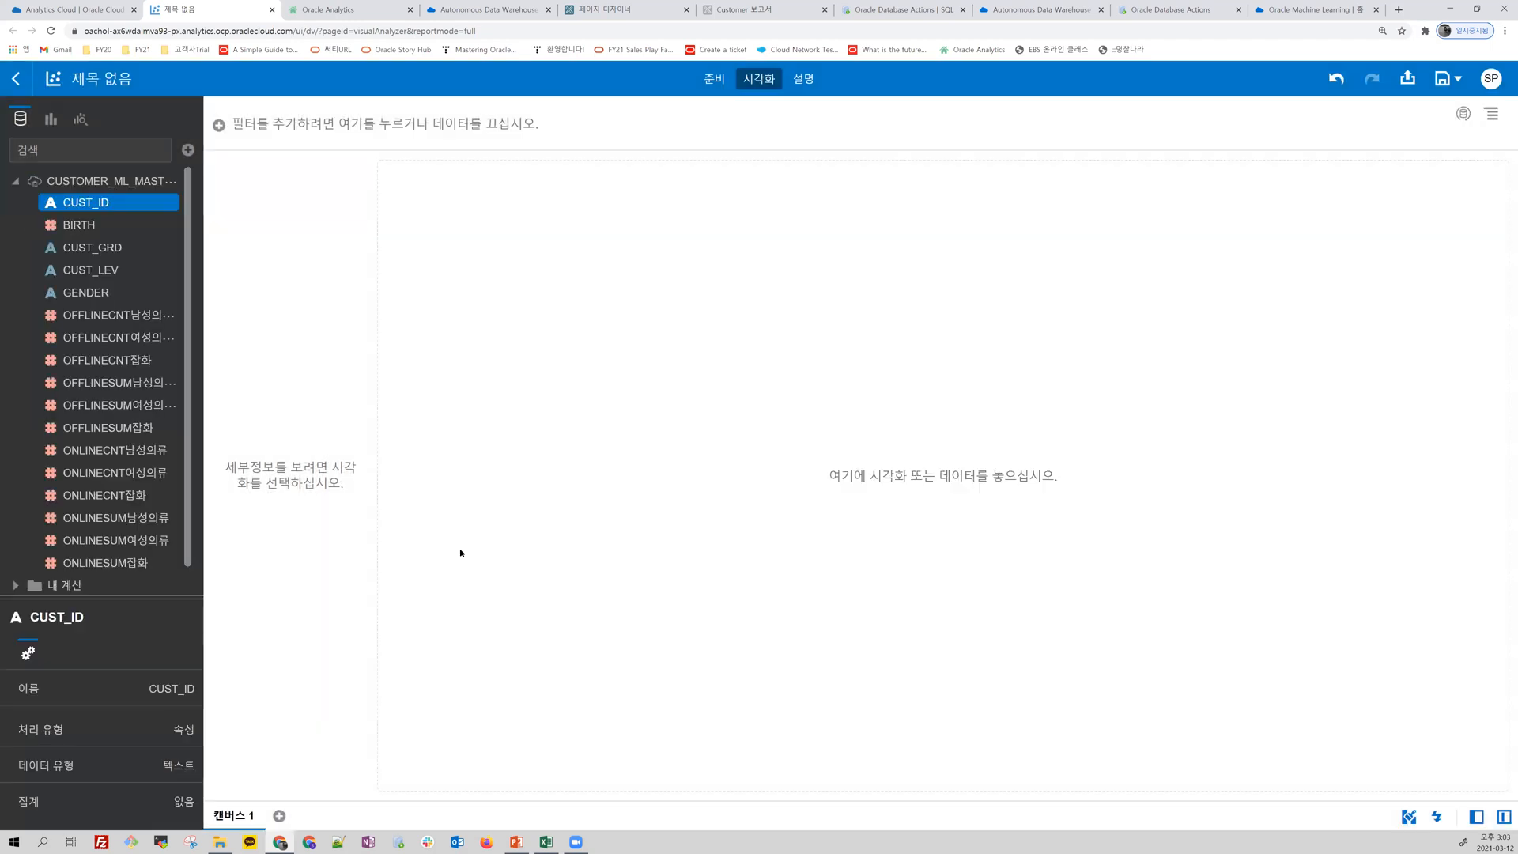
Step: Add a scenario based on RFModel to the project, and leave the project without saving it
left_click(188, 150)
left_click(215, 198)
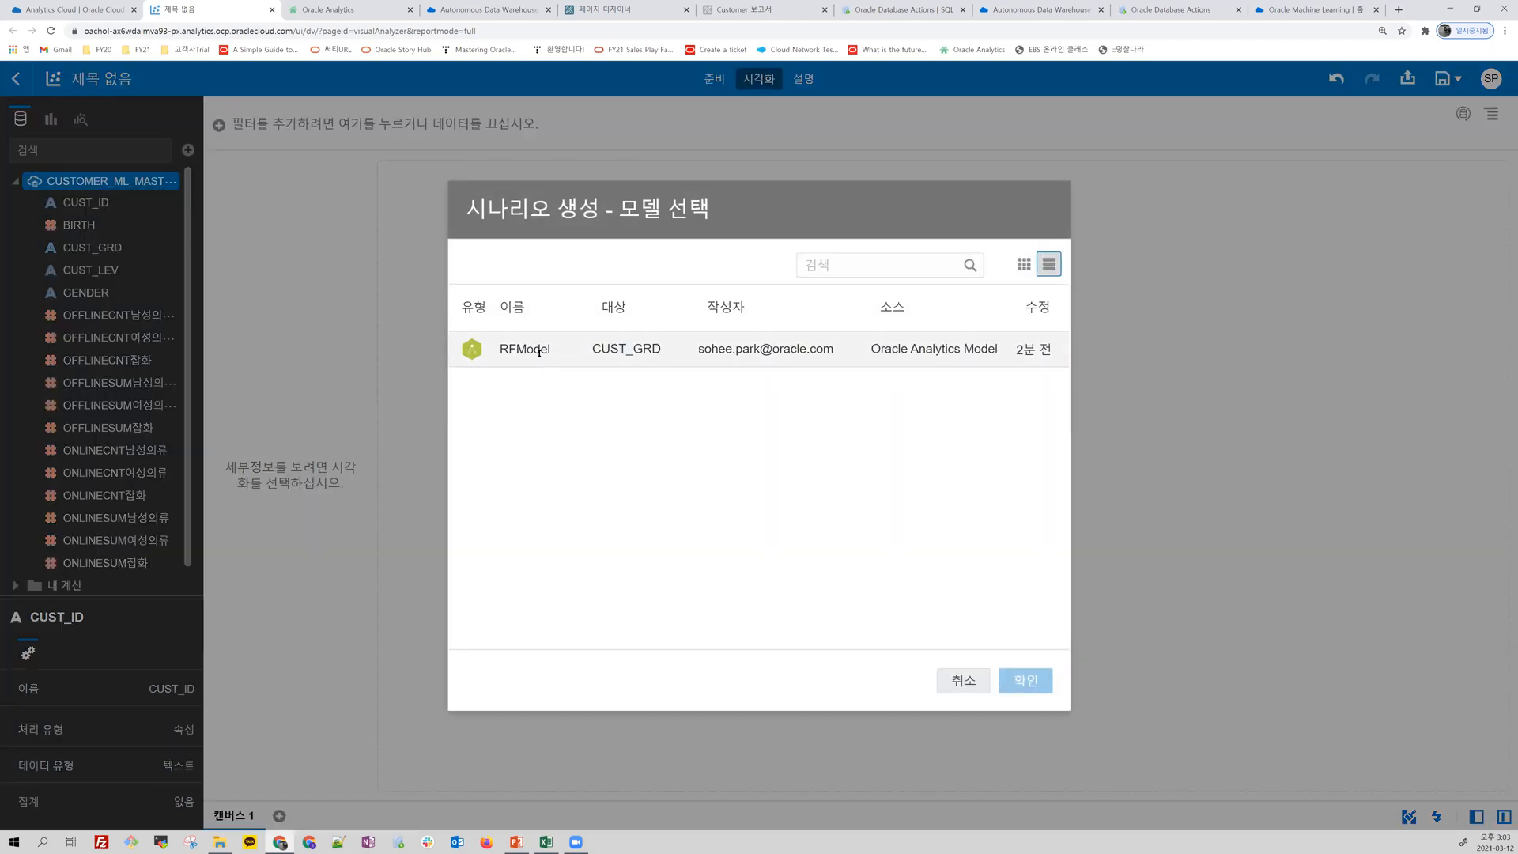
left_click(539, 351)
left_click(1026, 681)
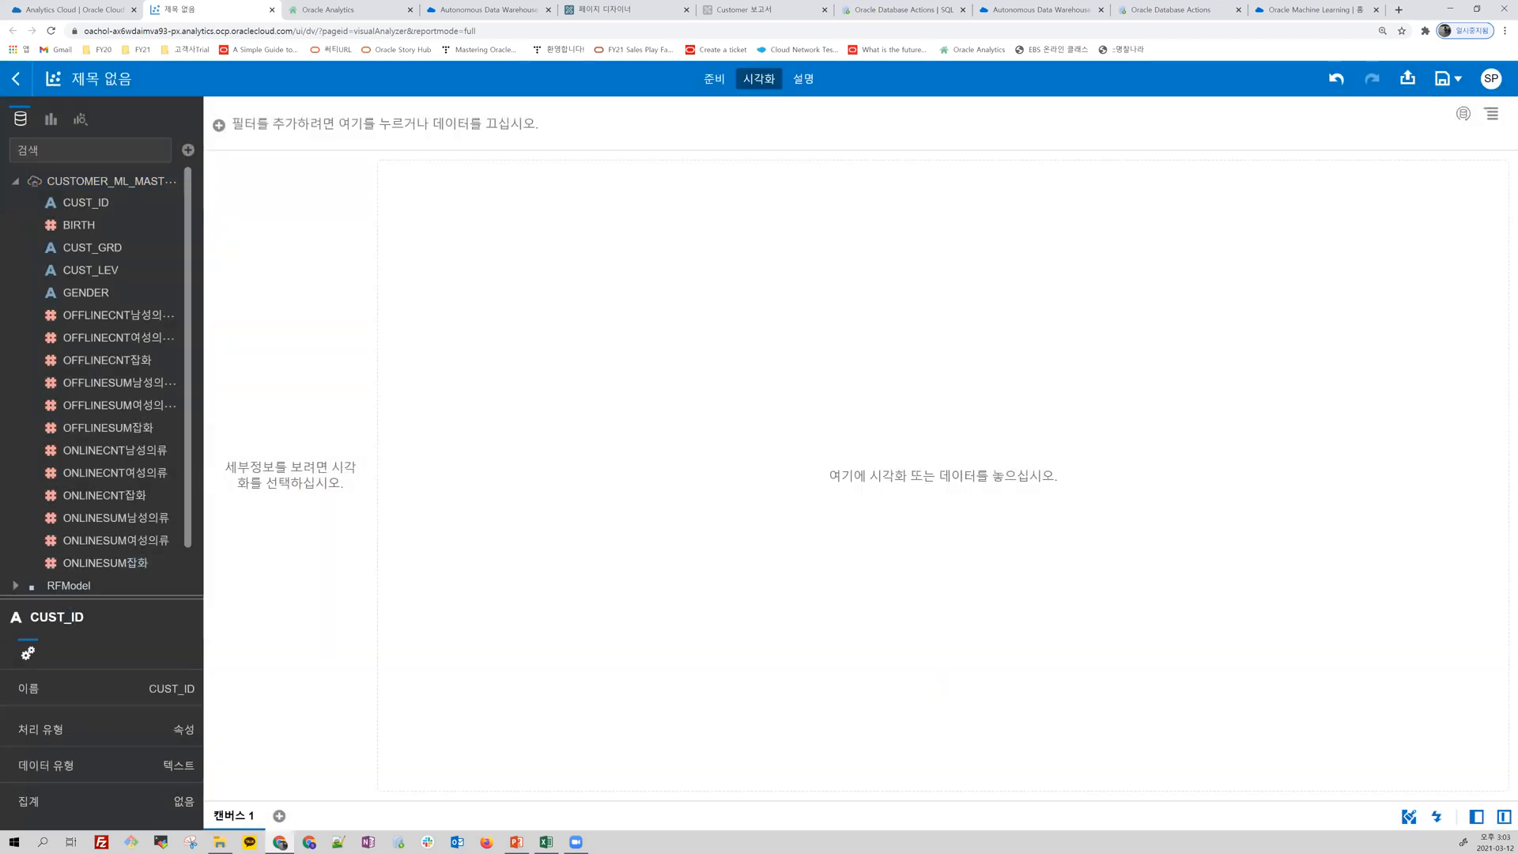
left_click(188, 151)
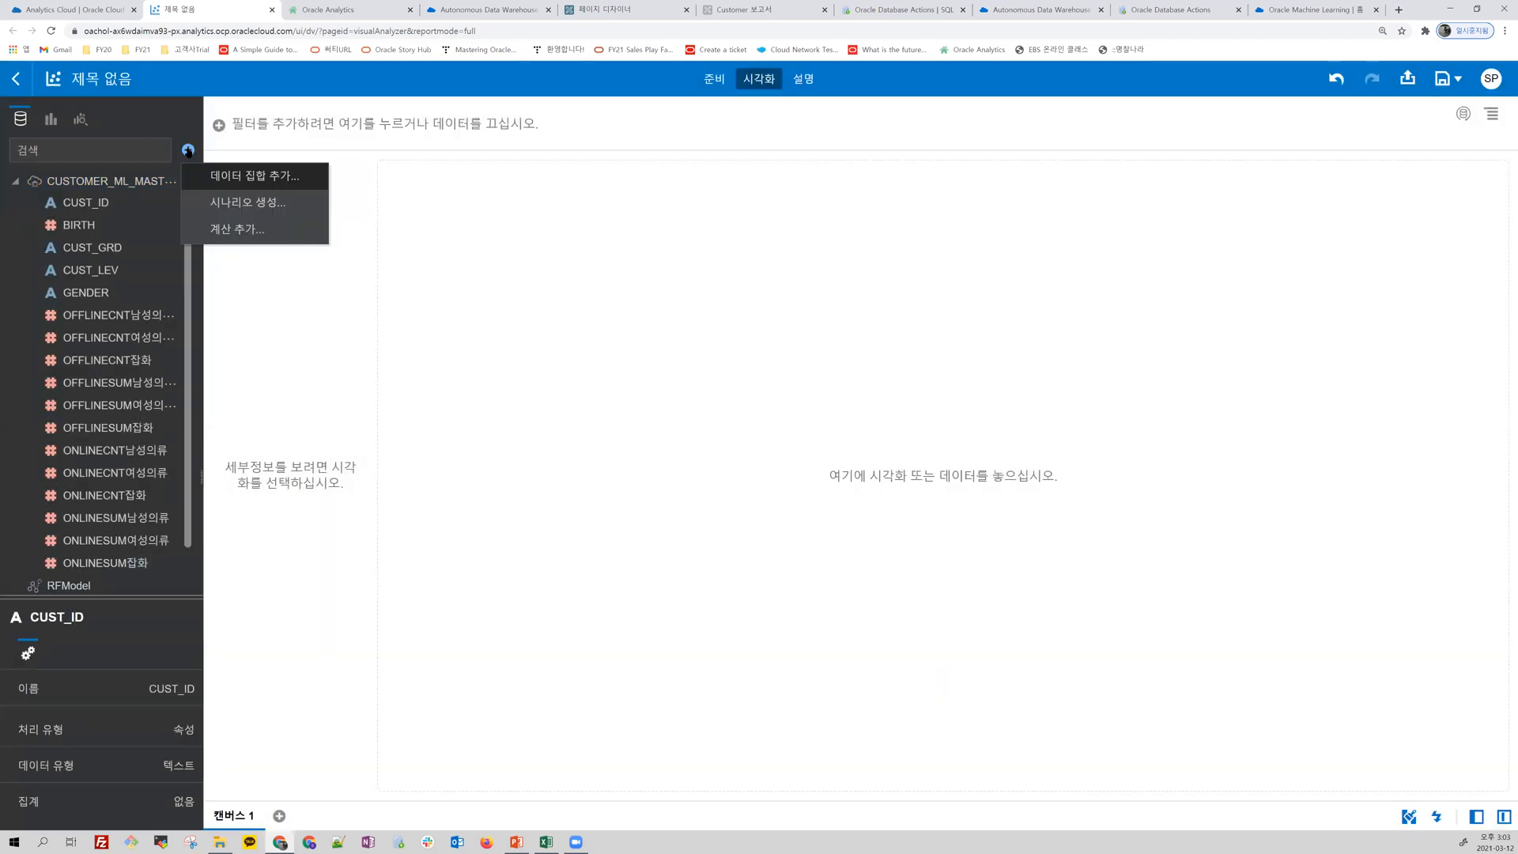
scroll(64, 535, "down", 1)
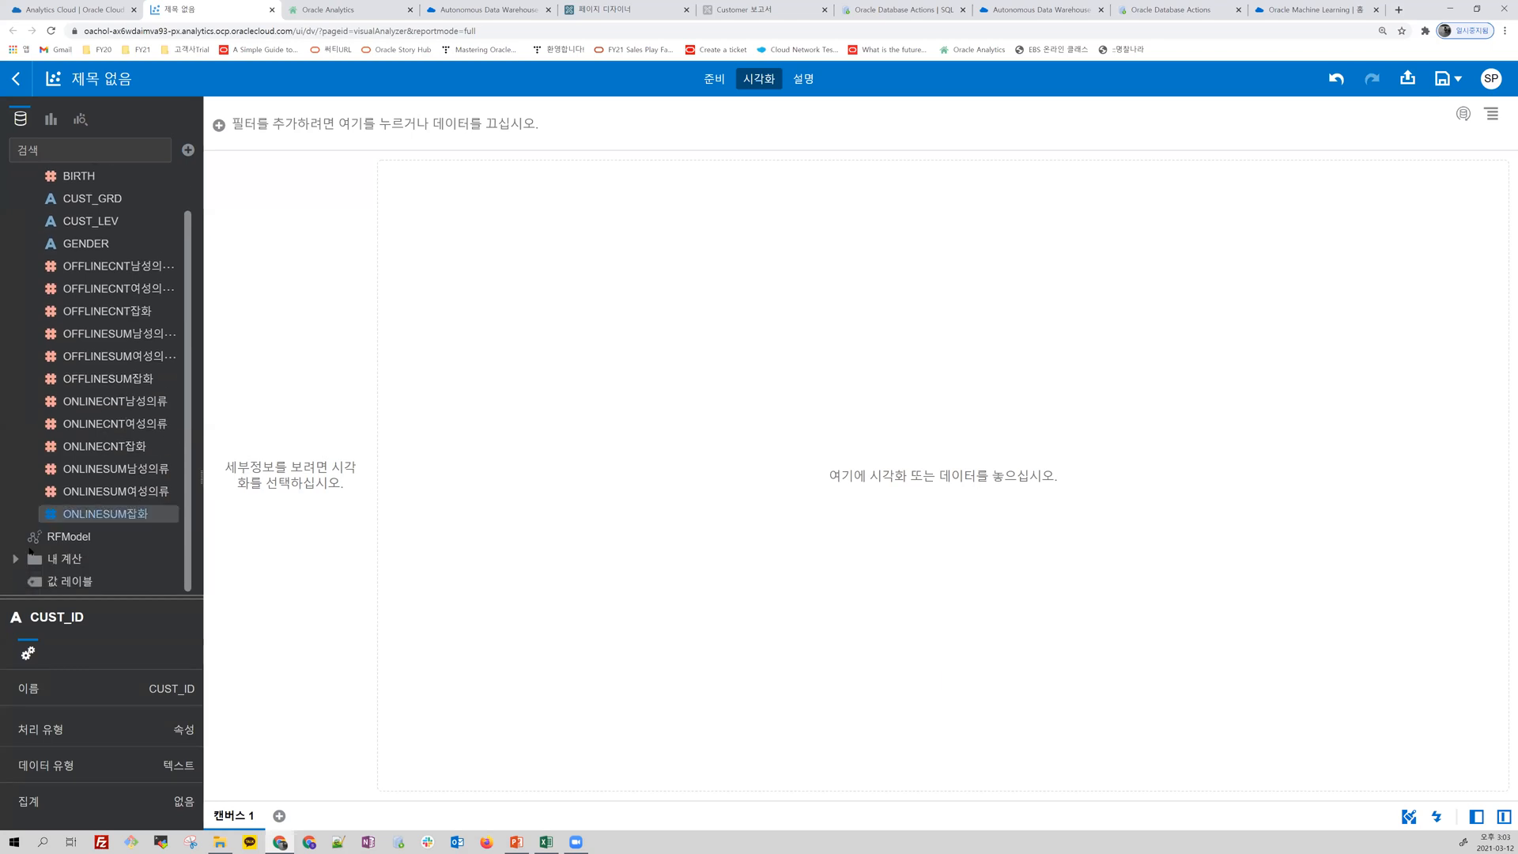
left_click(84, 541)
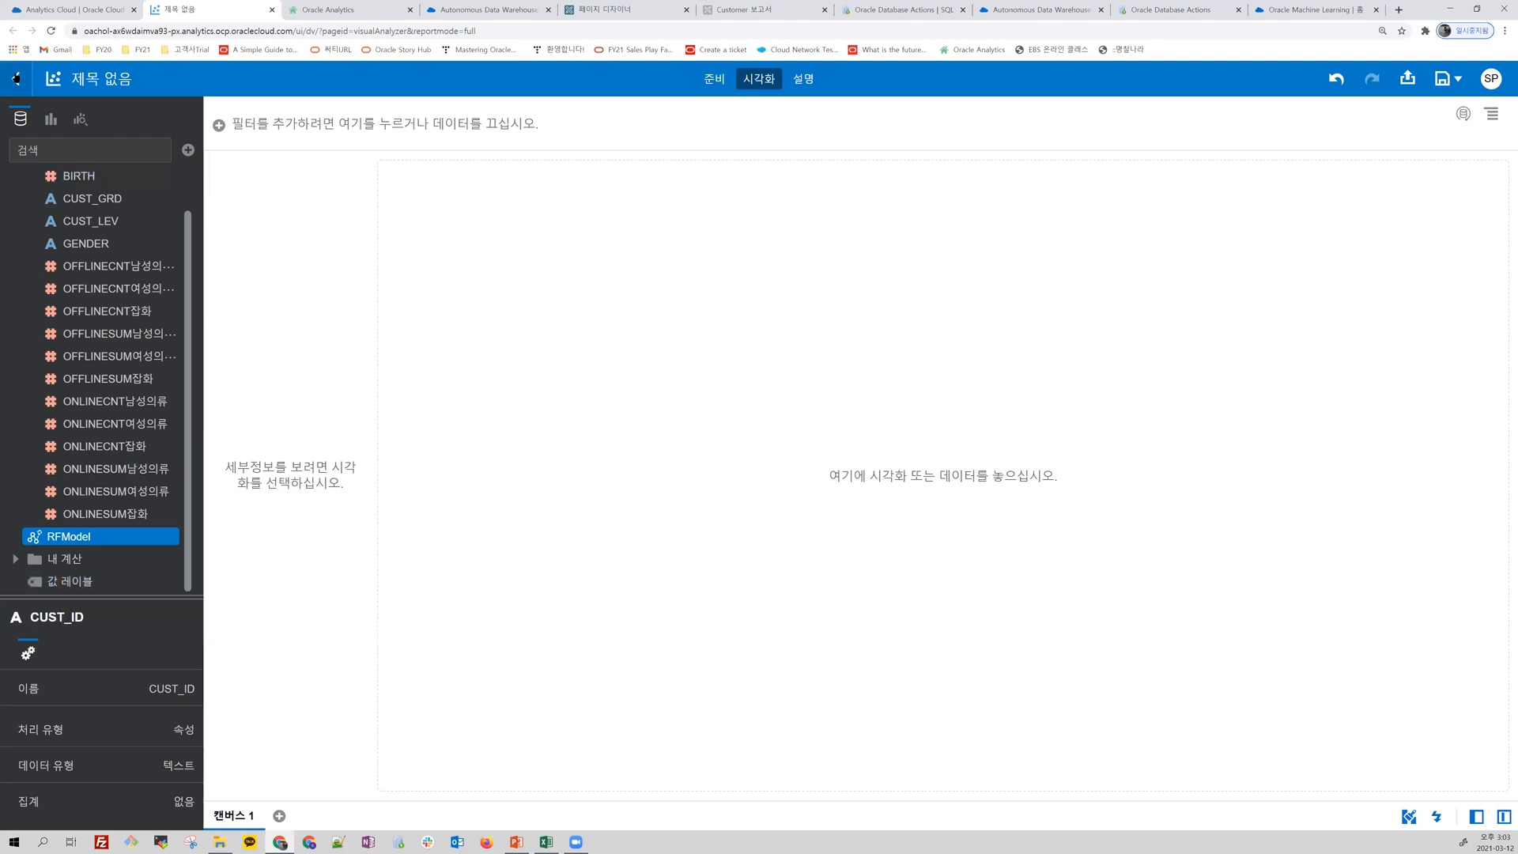
left_click(16, 79)
left_click(714, 506)
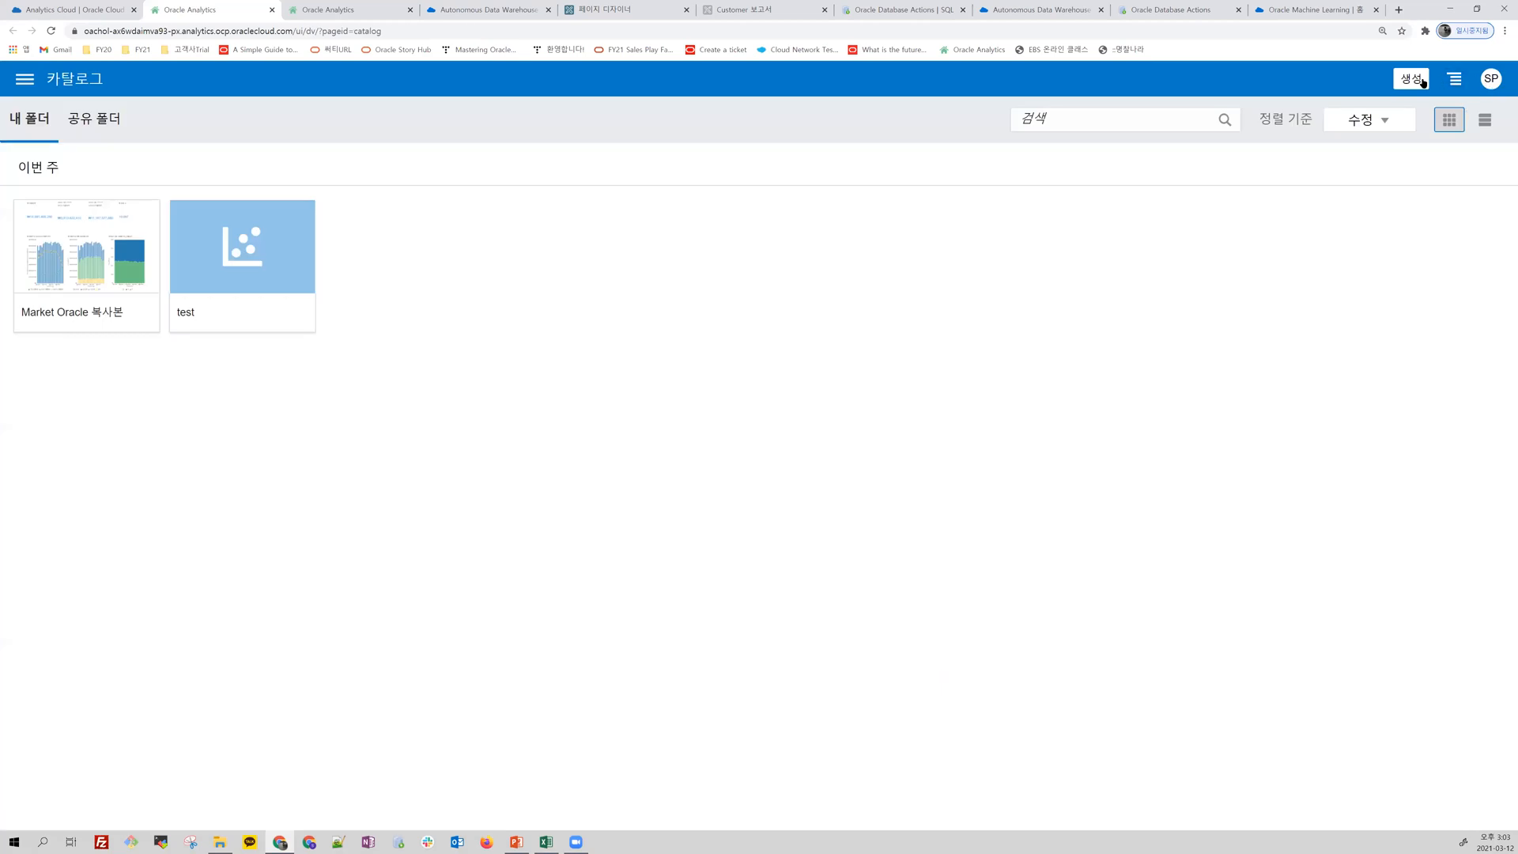
Step: Create a data flow with CUSTOMER_ML_MASTER_APPLY as its source data set
left_click(1423, 83)
left_click(1391, 187)
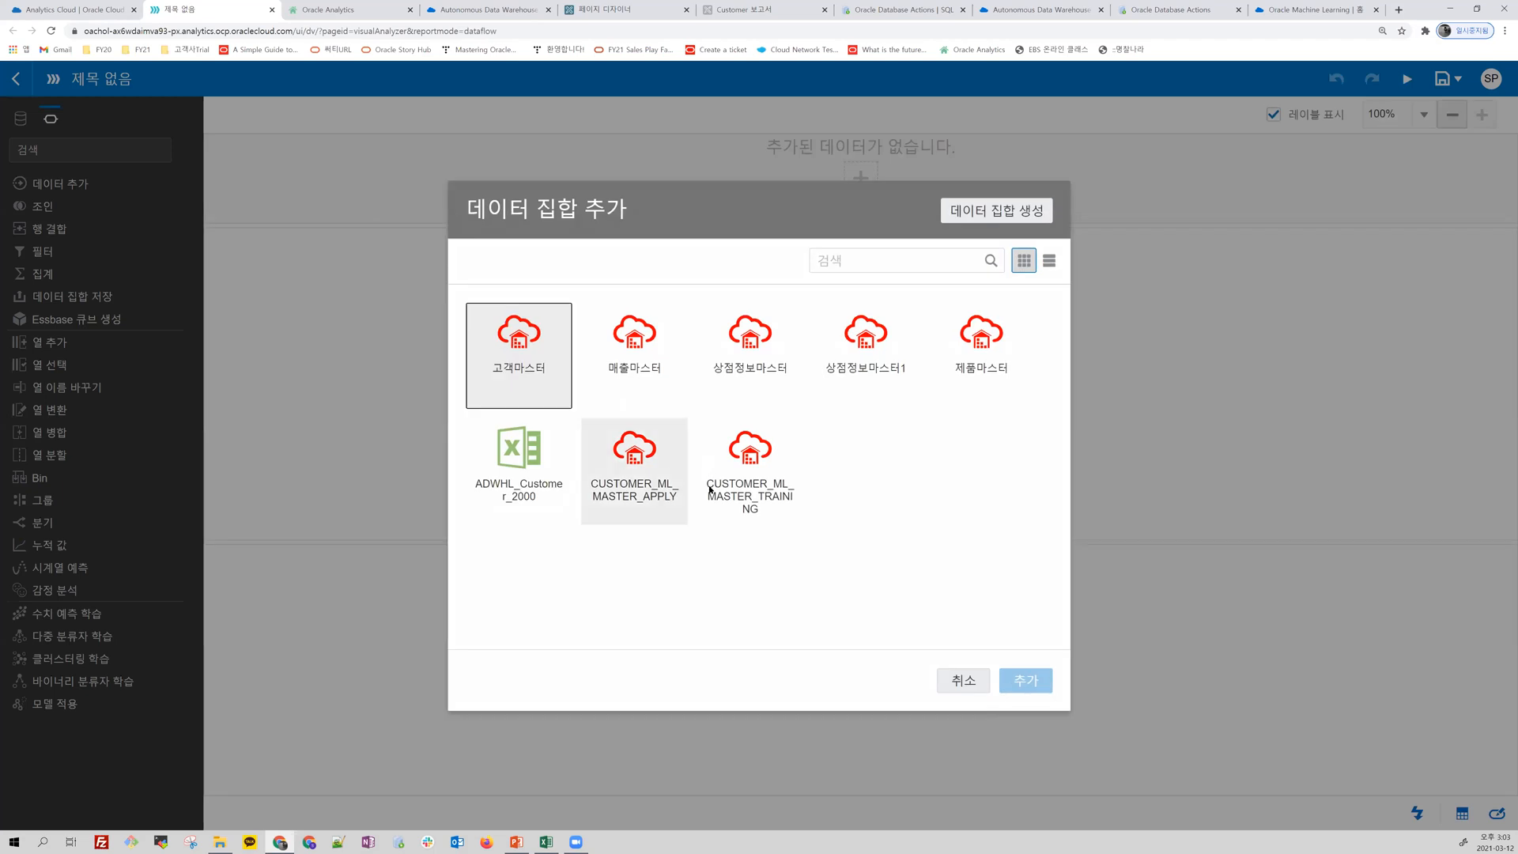
double_click(654, 458)
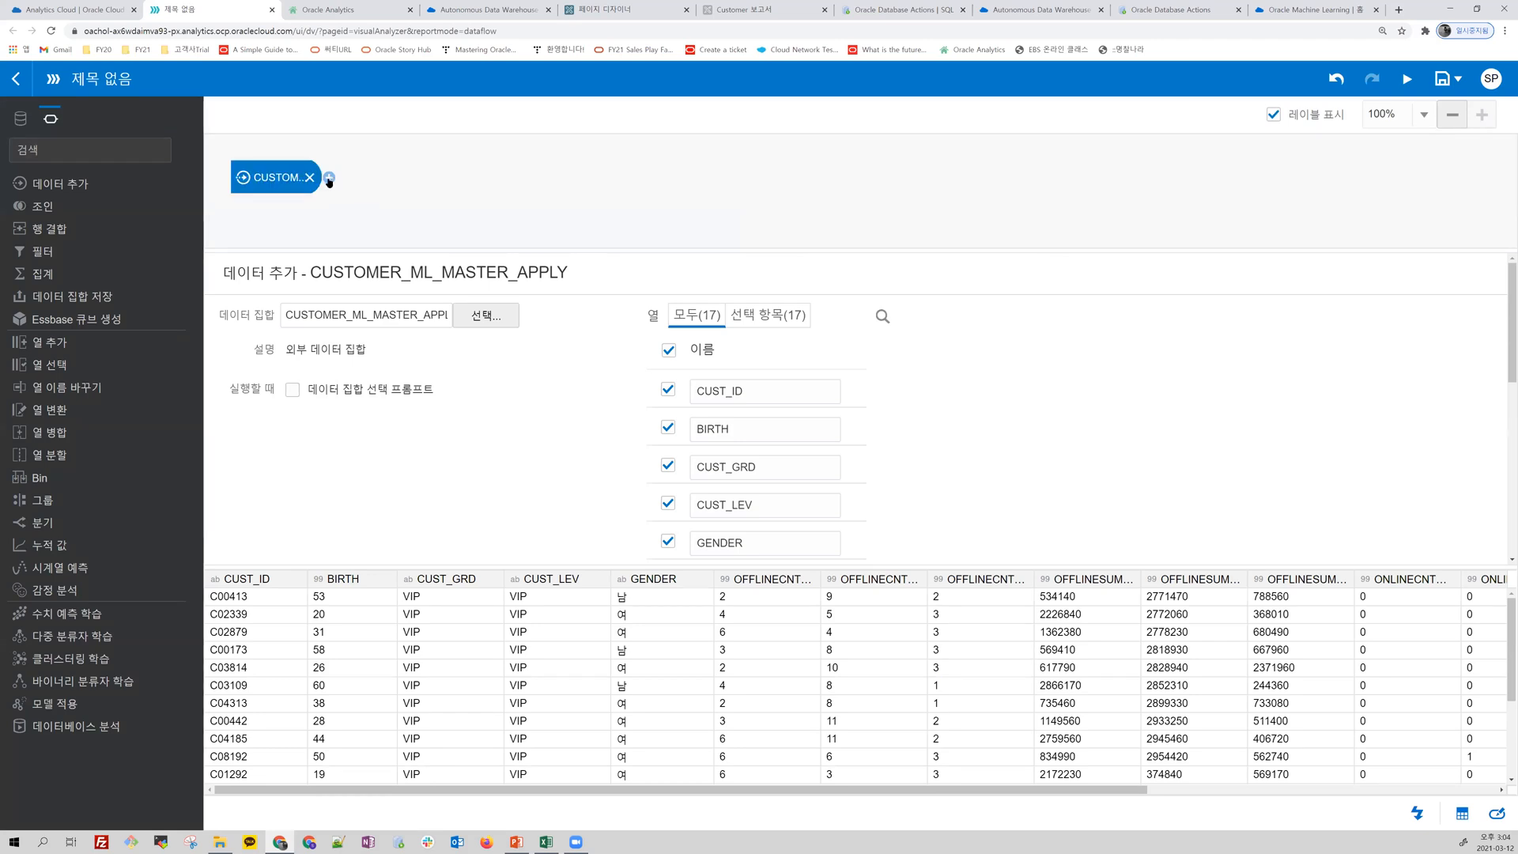
Step: Add an apply model step after the source data set and select RFModel as the model
left_click(329, 178)
left_click(599, 457)
left_click(584, 353)
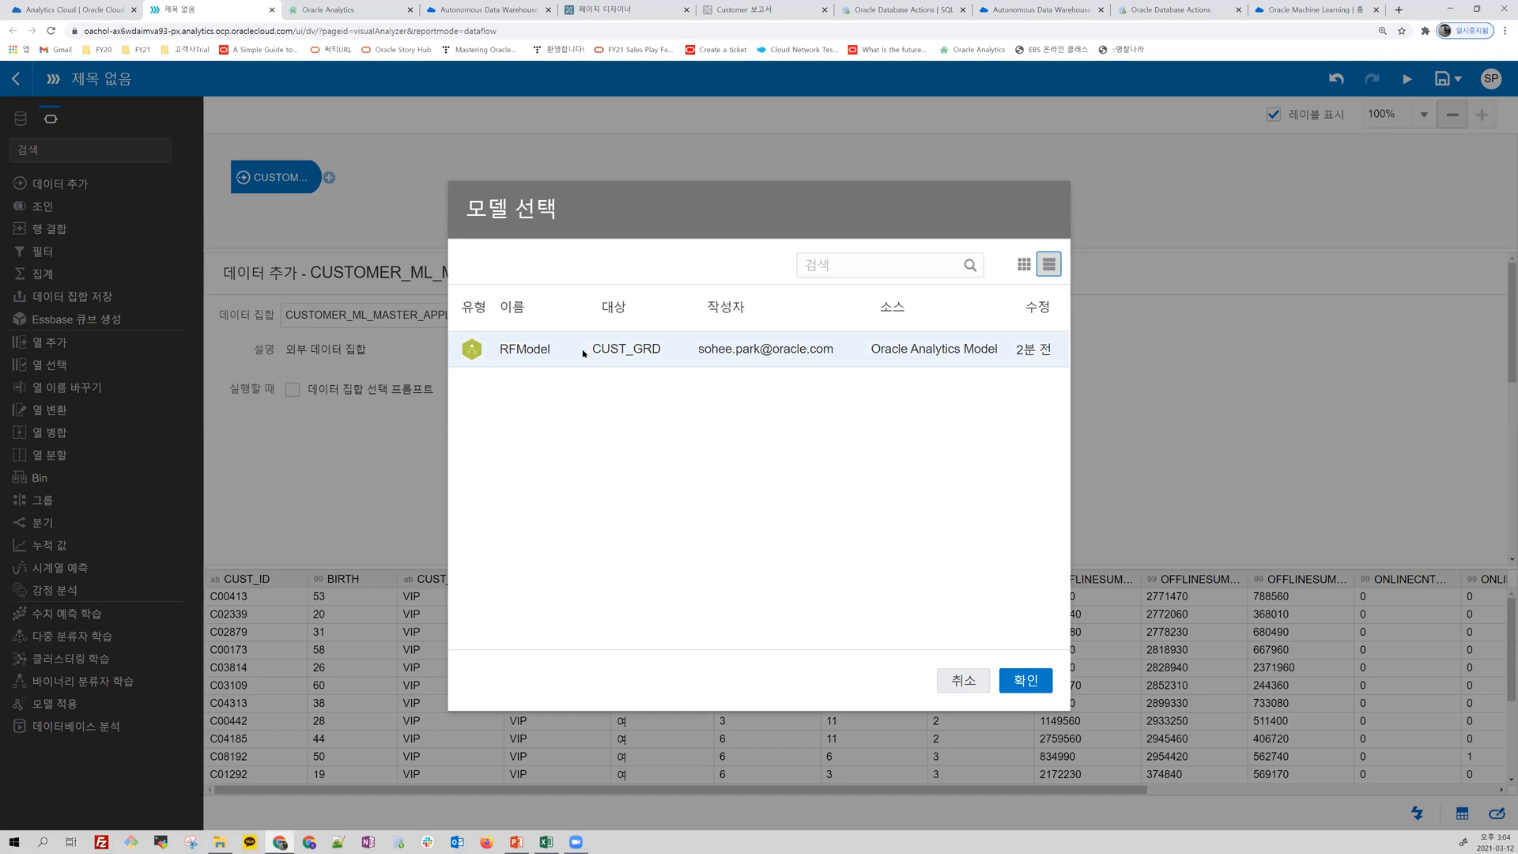
double_click(583, 353)
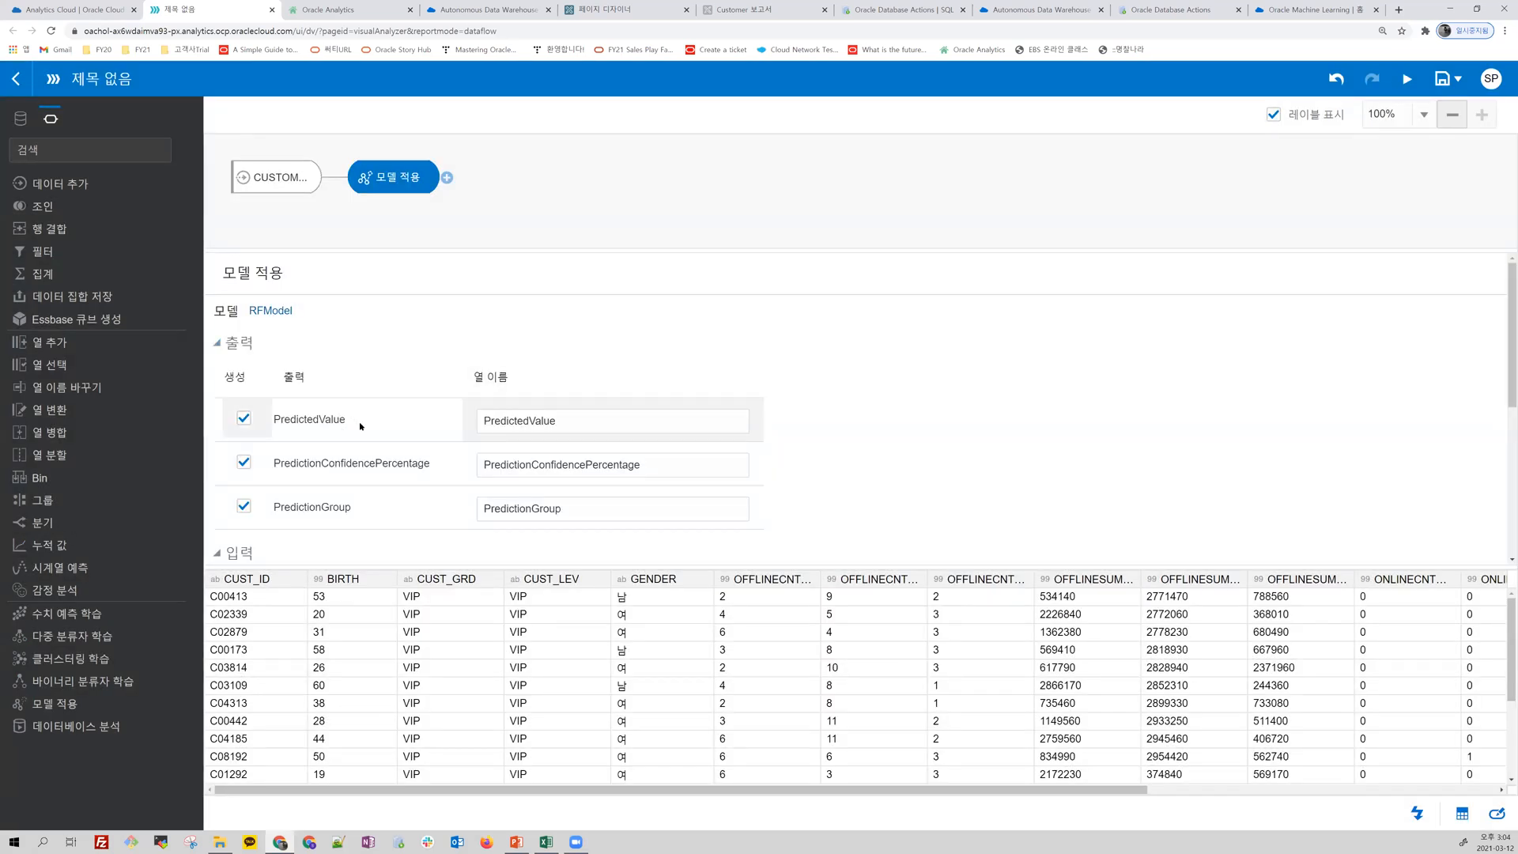
Step: Examine the apply model outputs PredictedValue, PredictionConfidencePercentage and PredictionGroup, and the mapping of the model's input columns
left_click(559, 427)
key("ctrl+a")
left_click(653, 467)
key("ctrl+a")
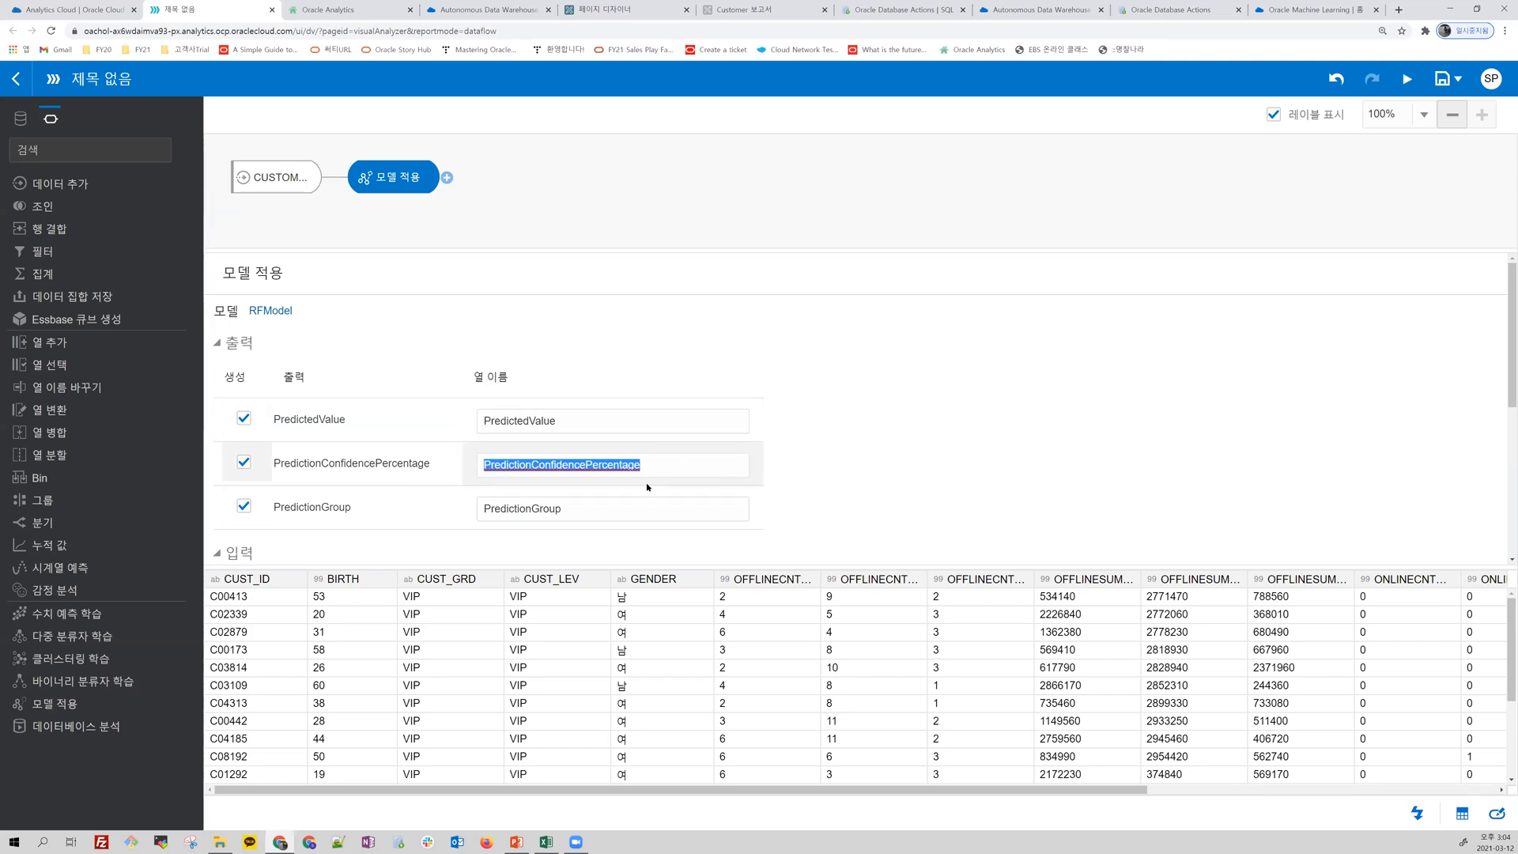
left_click(504, 509)
left_click_drag(503, 509, 477, 509)
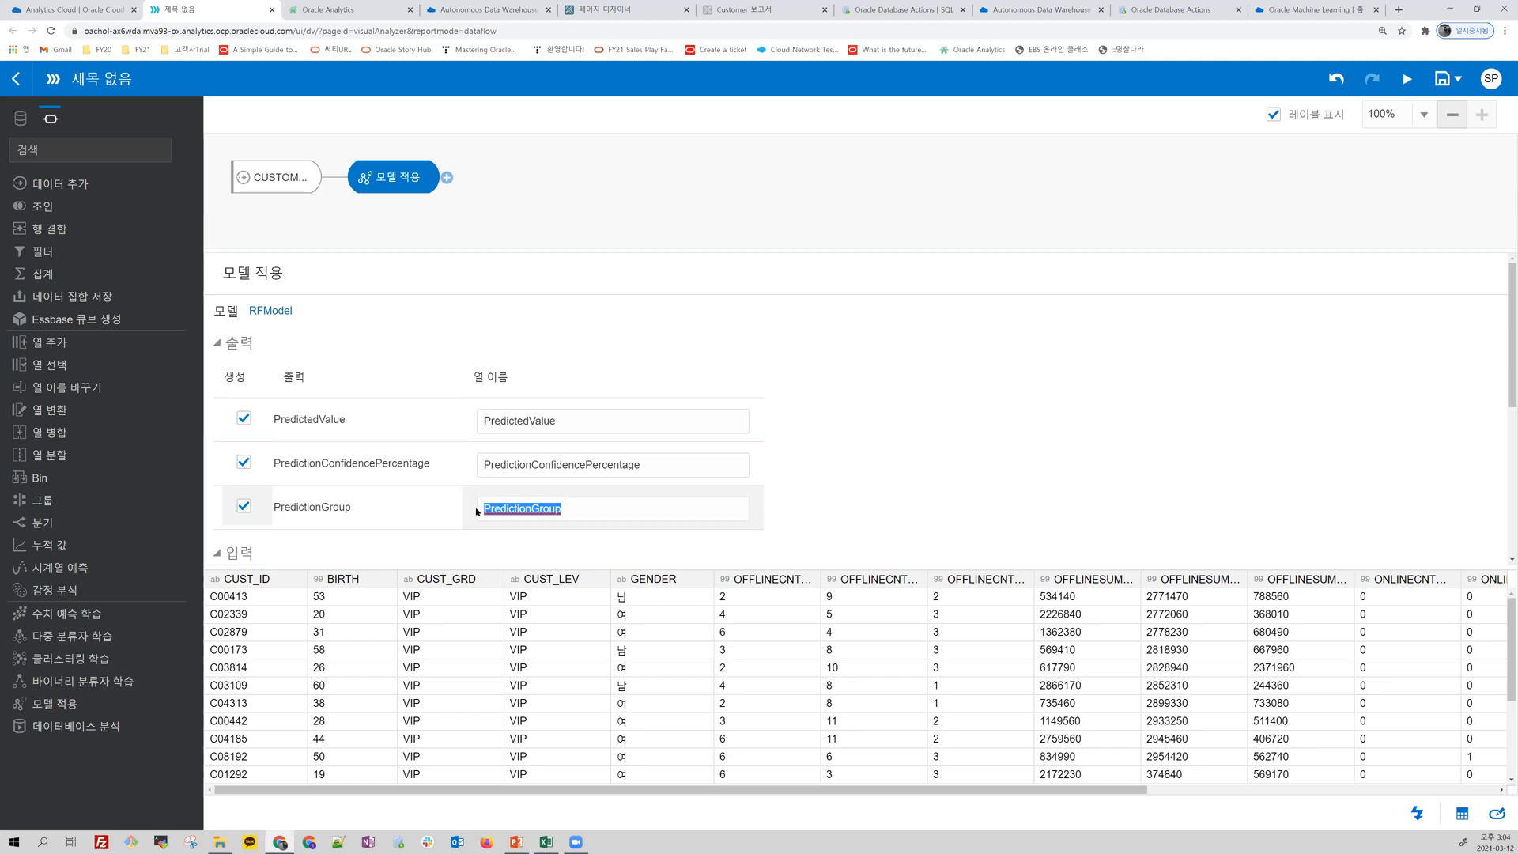
scroll(538, 411, "down", 2)
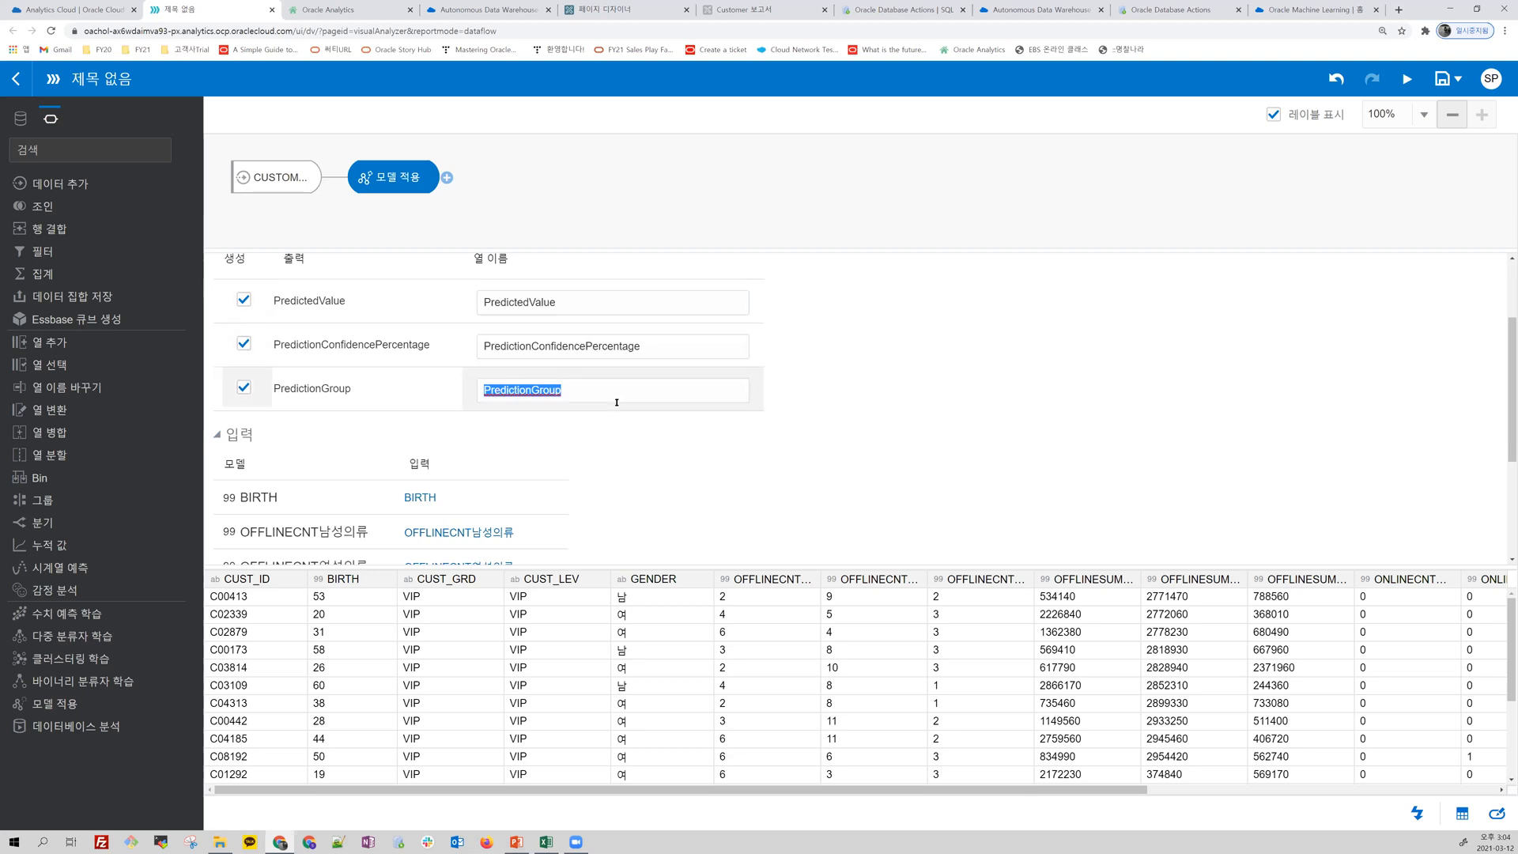
scroll(553, 380, "down", 2)
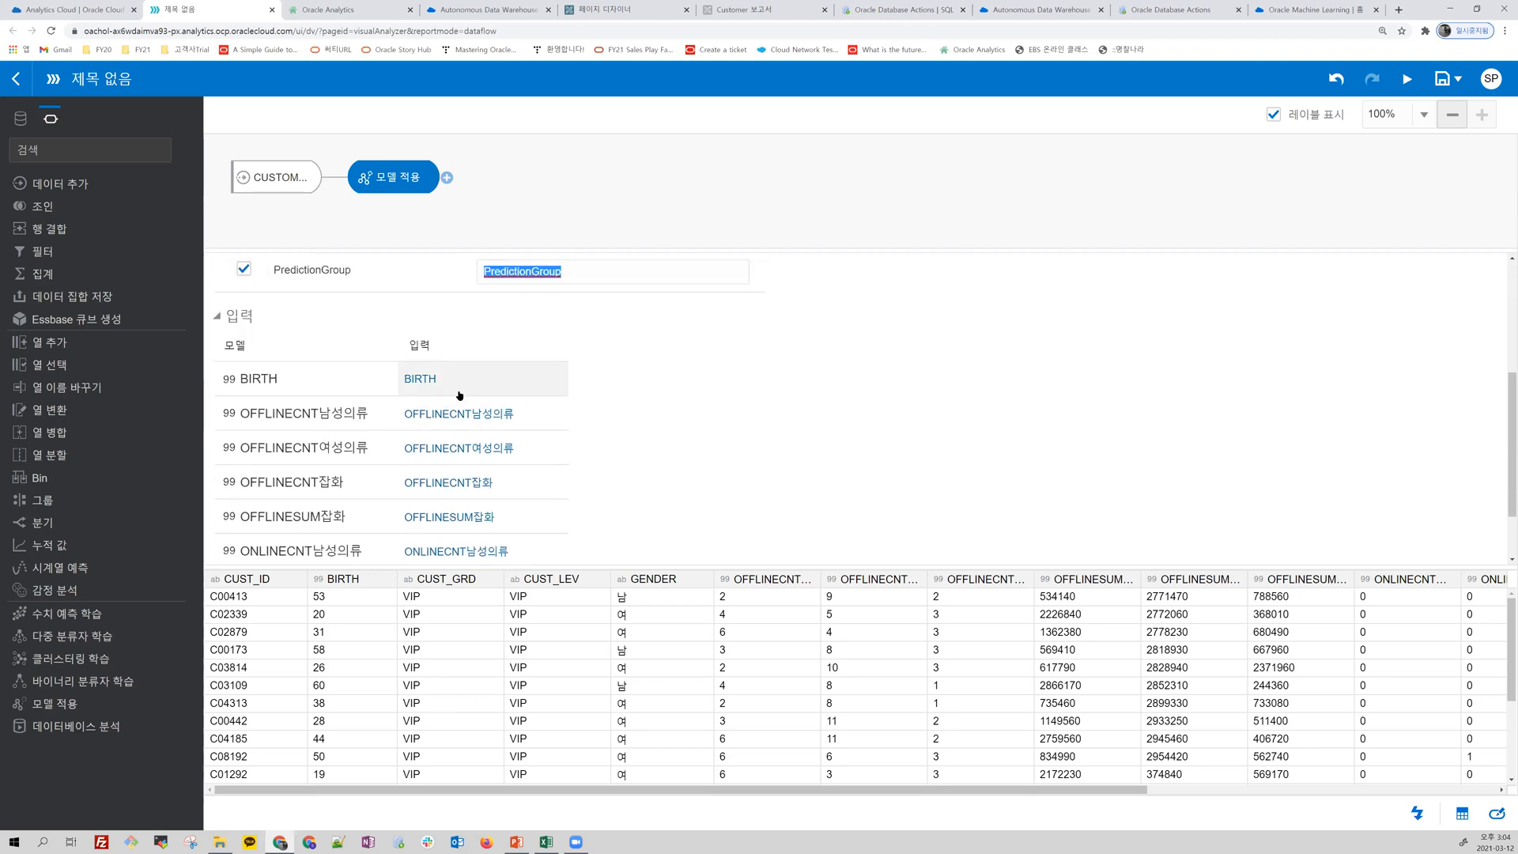
scroll(463, 419, "down", 2)
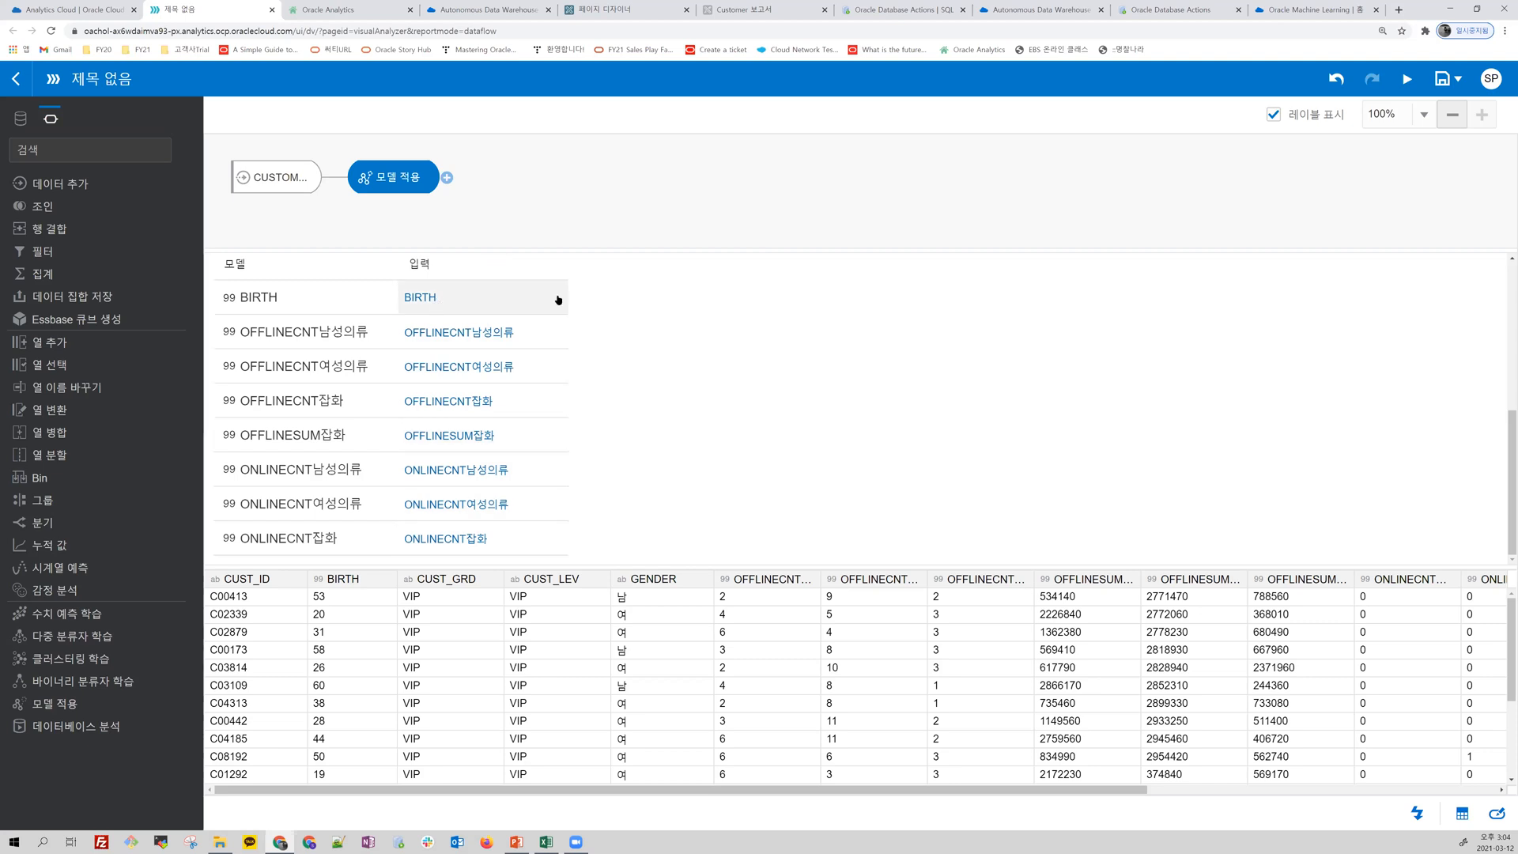
Step: Add a save data step after the apply model step and name the output data set RFModel_Result
left_click(446, 177)
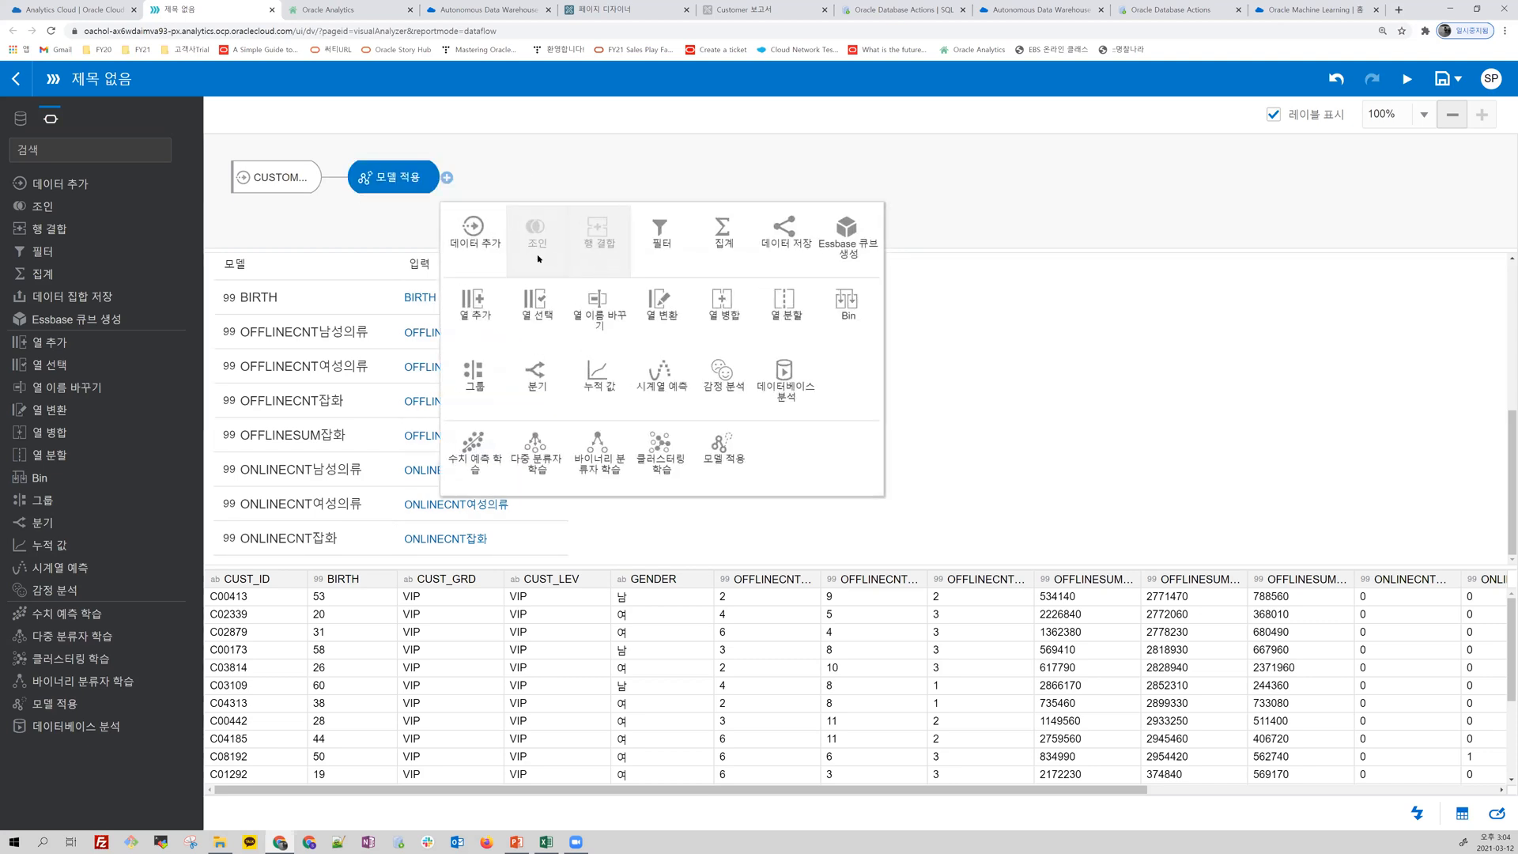
left_click(777, 232)
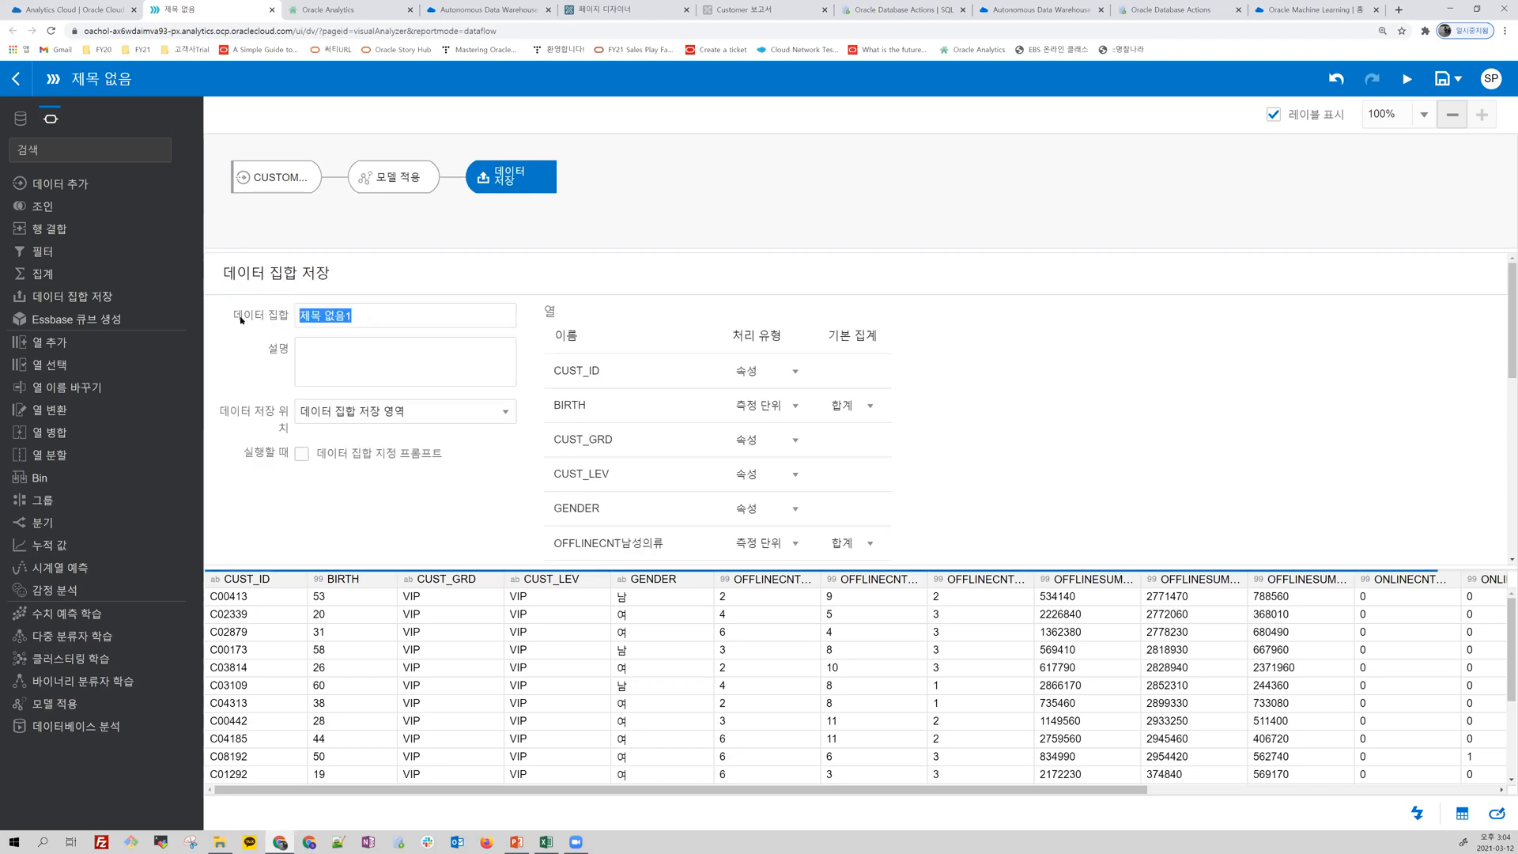
type("RFModel_Result")
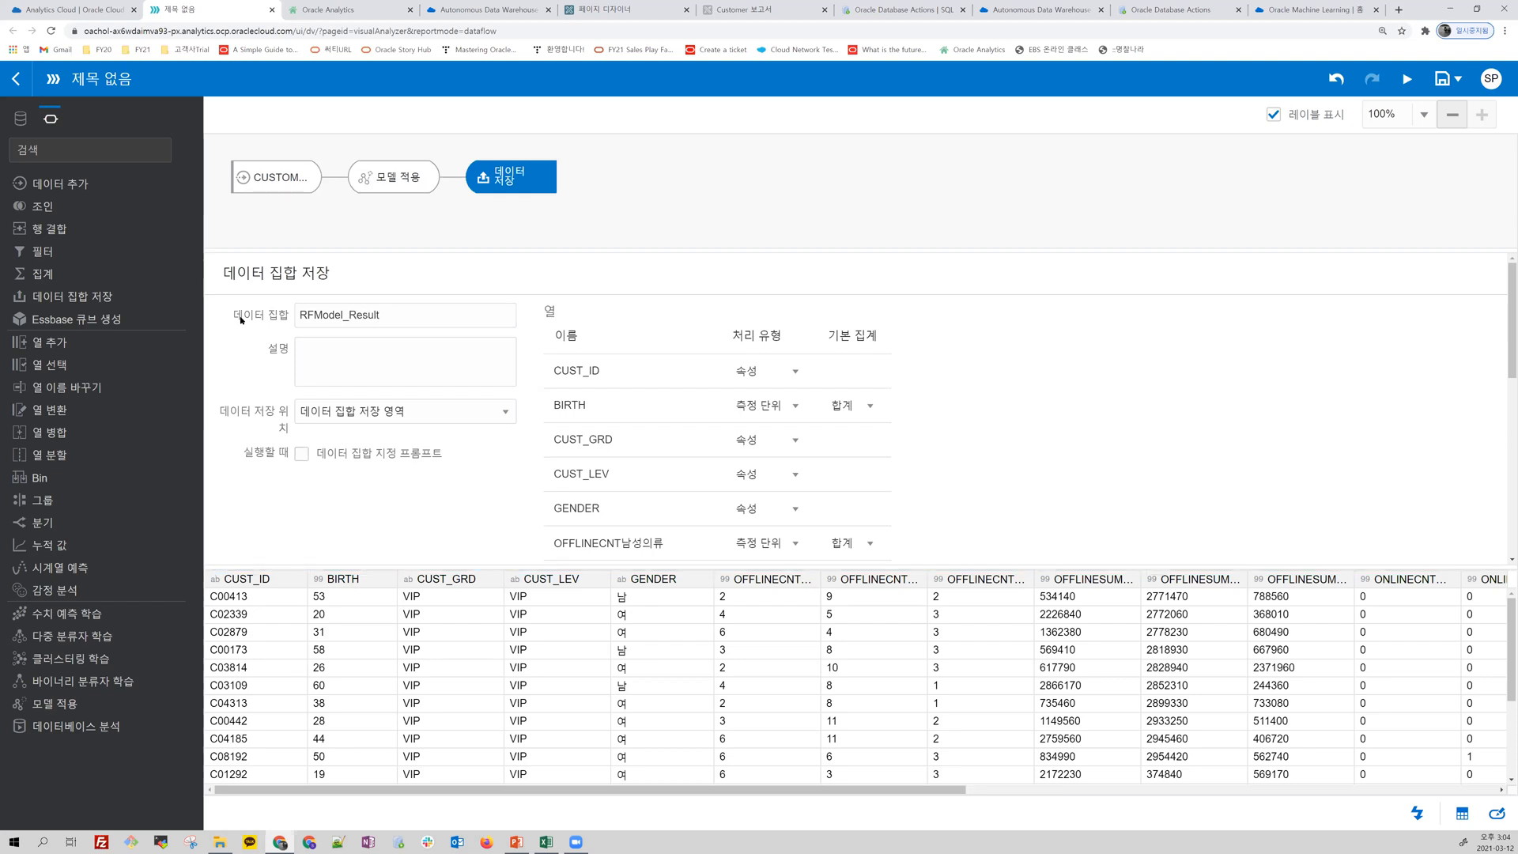
Step: Save the data flow under the output data set's name, RFModel_Result, and run it
key("ctrl+a")
key("ctrl+c")
left_click(1436, 79)
key("ctrl+v")
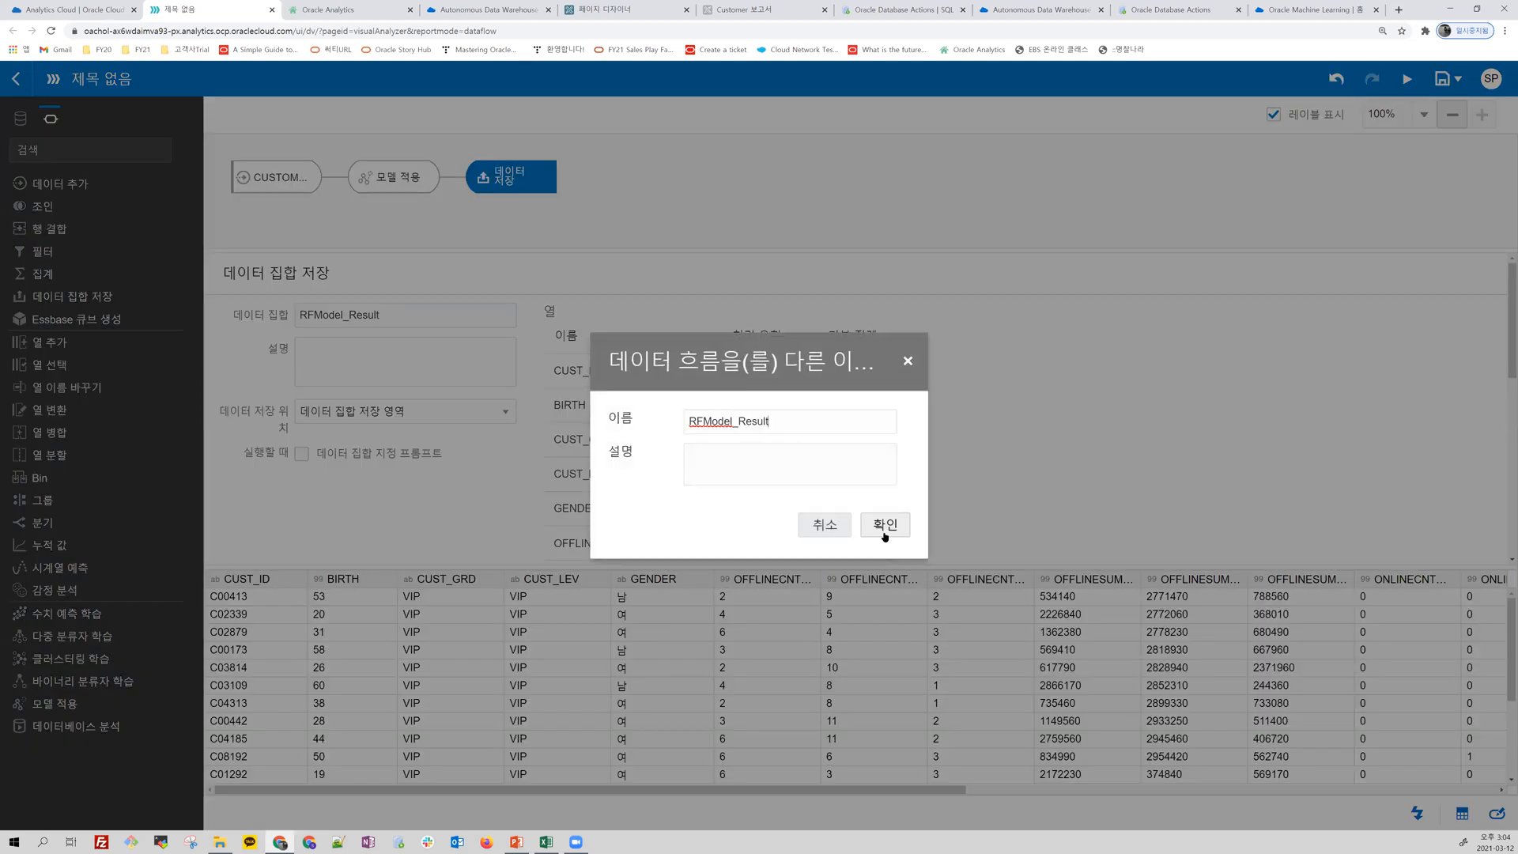
left_click(890, 526)
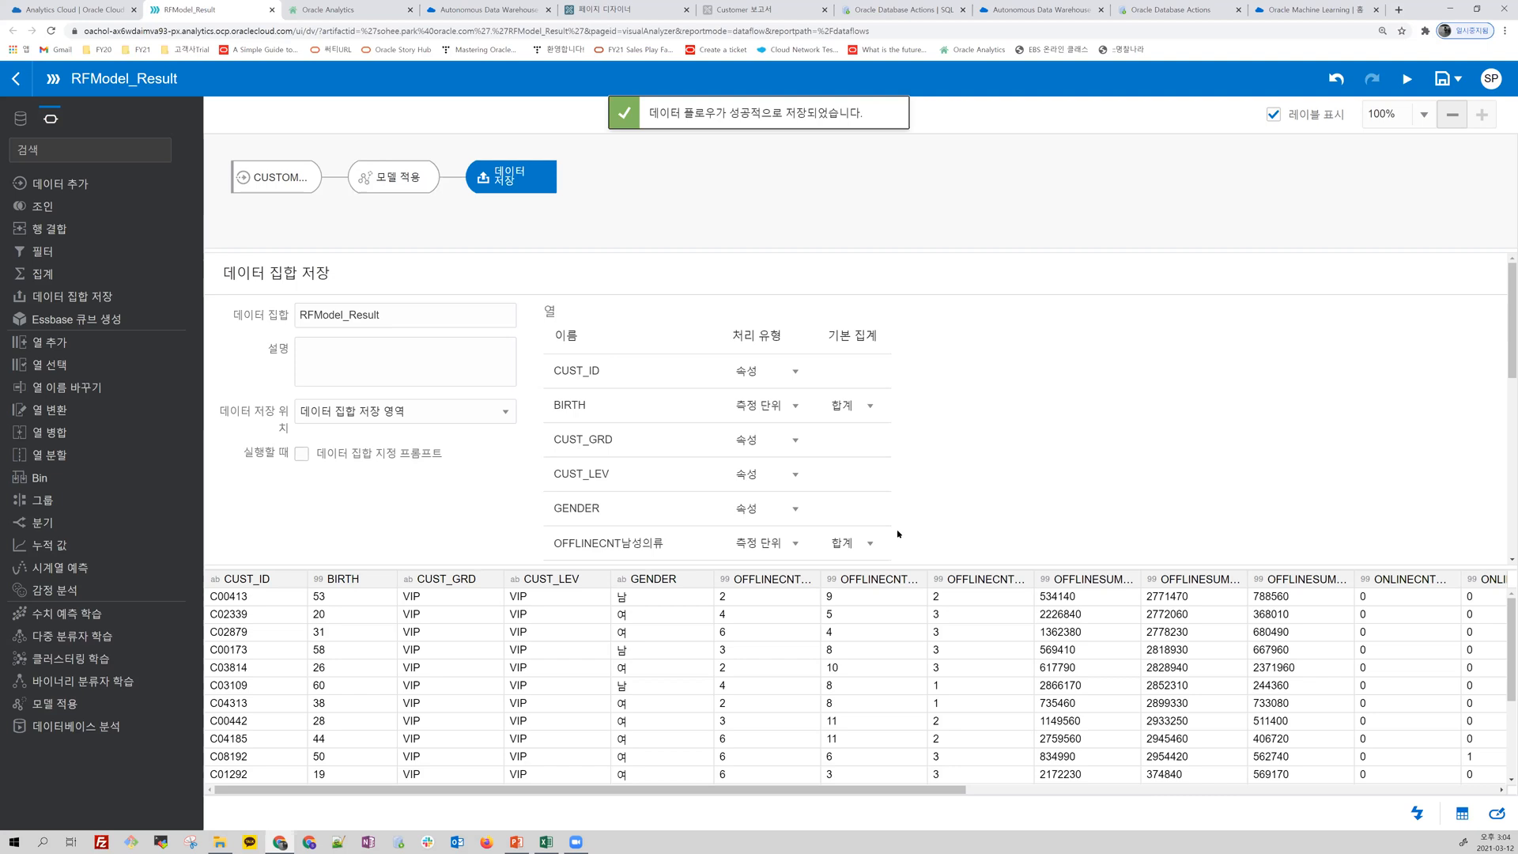
left_click(1406, 79)
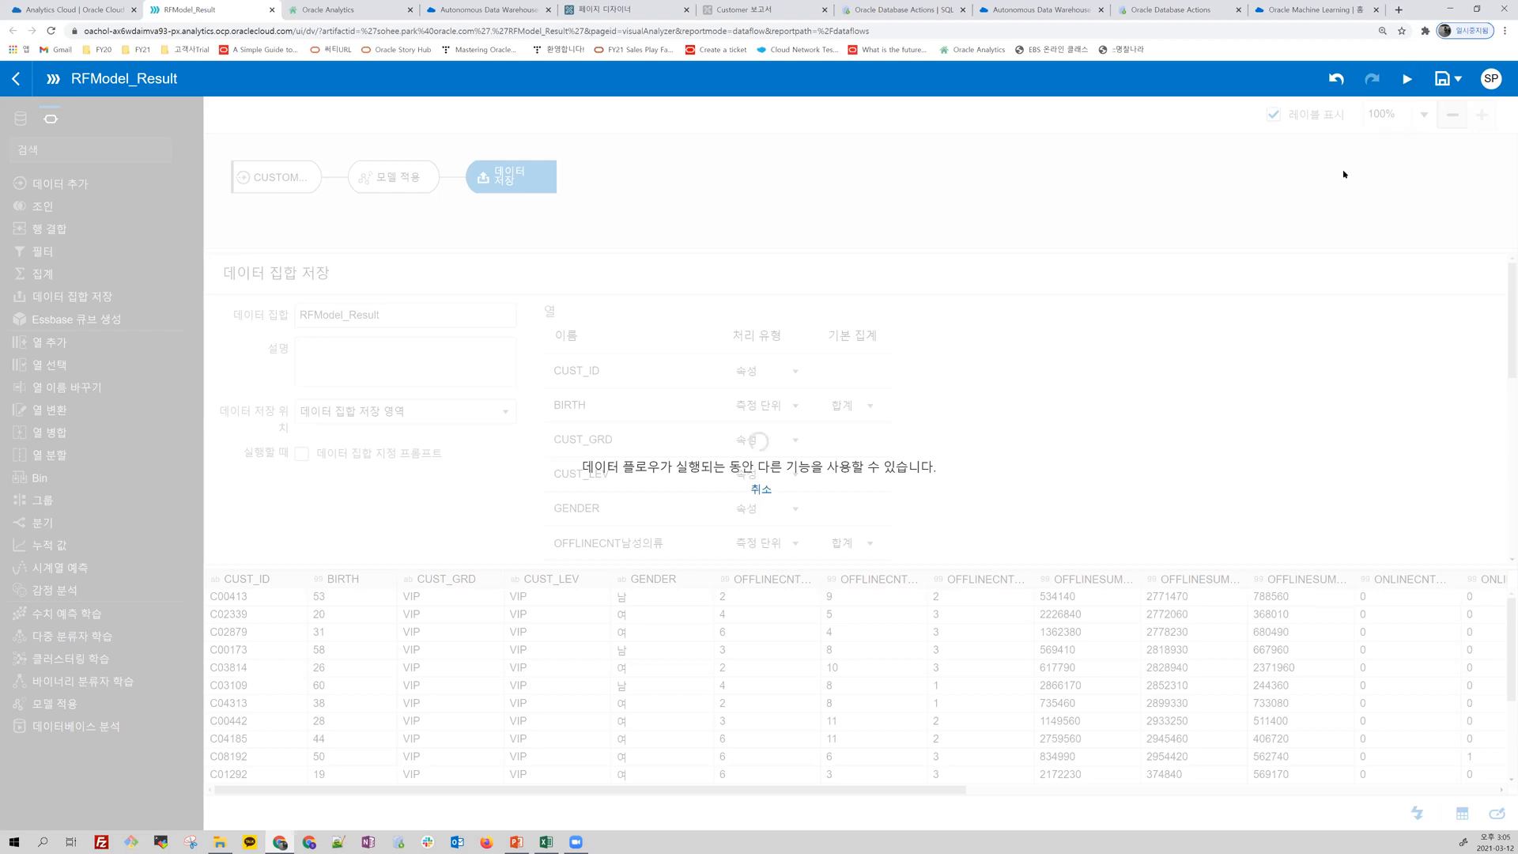
Step: Leave the data flow editor and create a project from the RFModel_Result data set in the data sets list
left_click(16, 79)
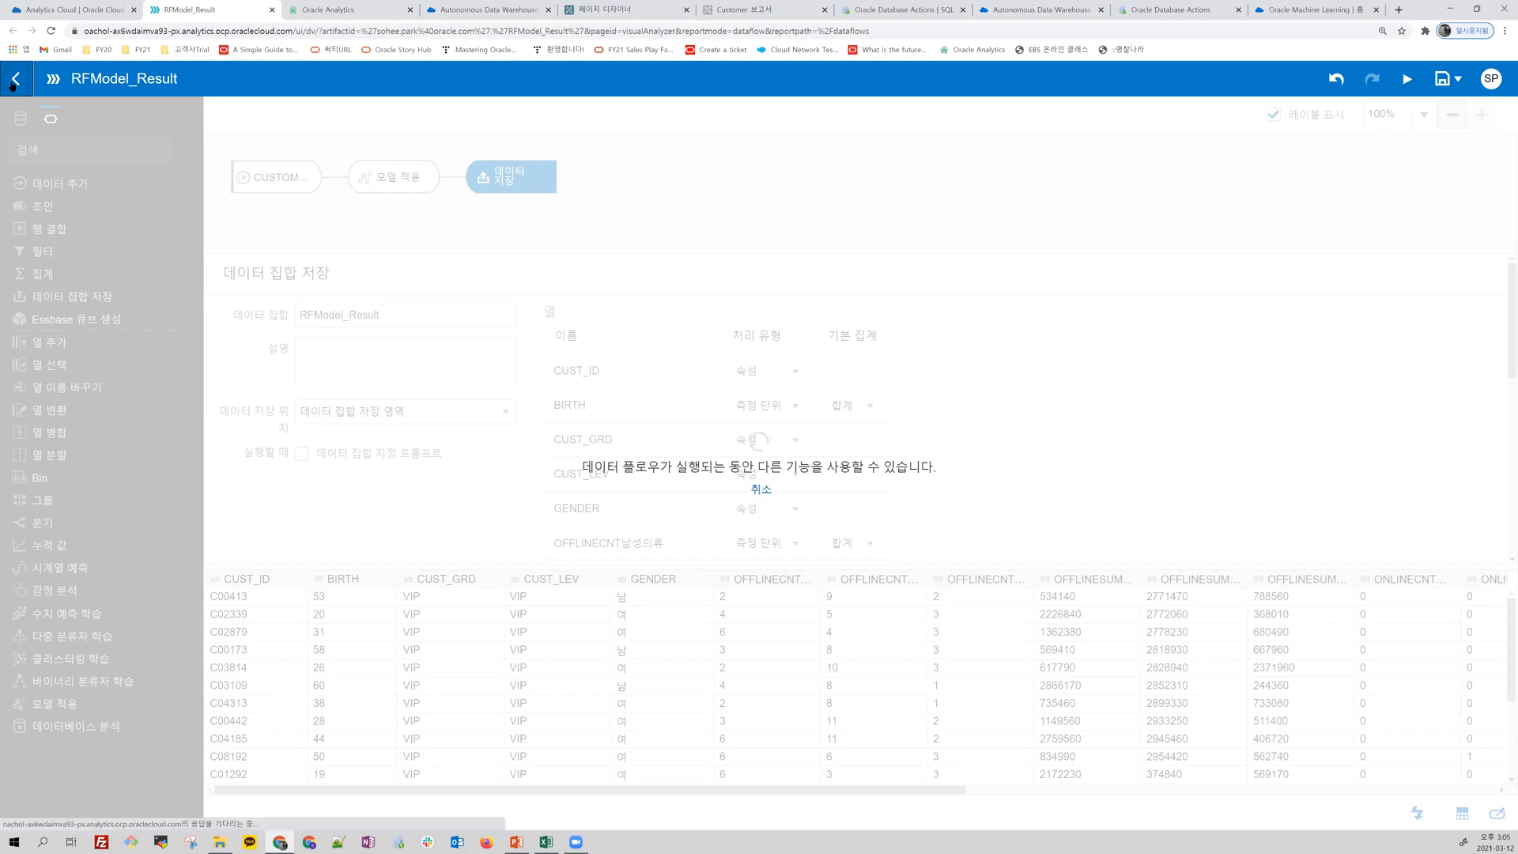
left_click(18, 81)
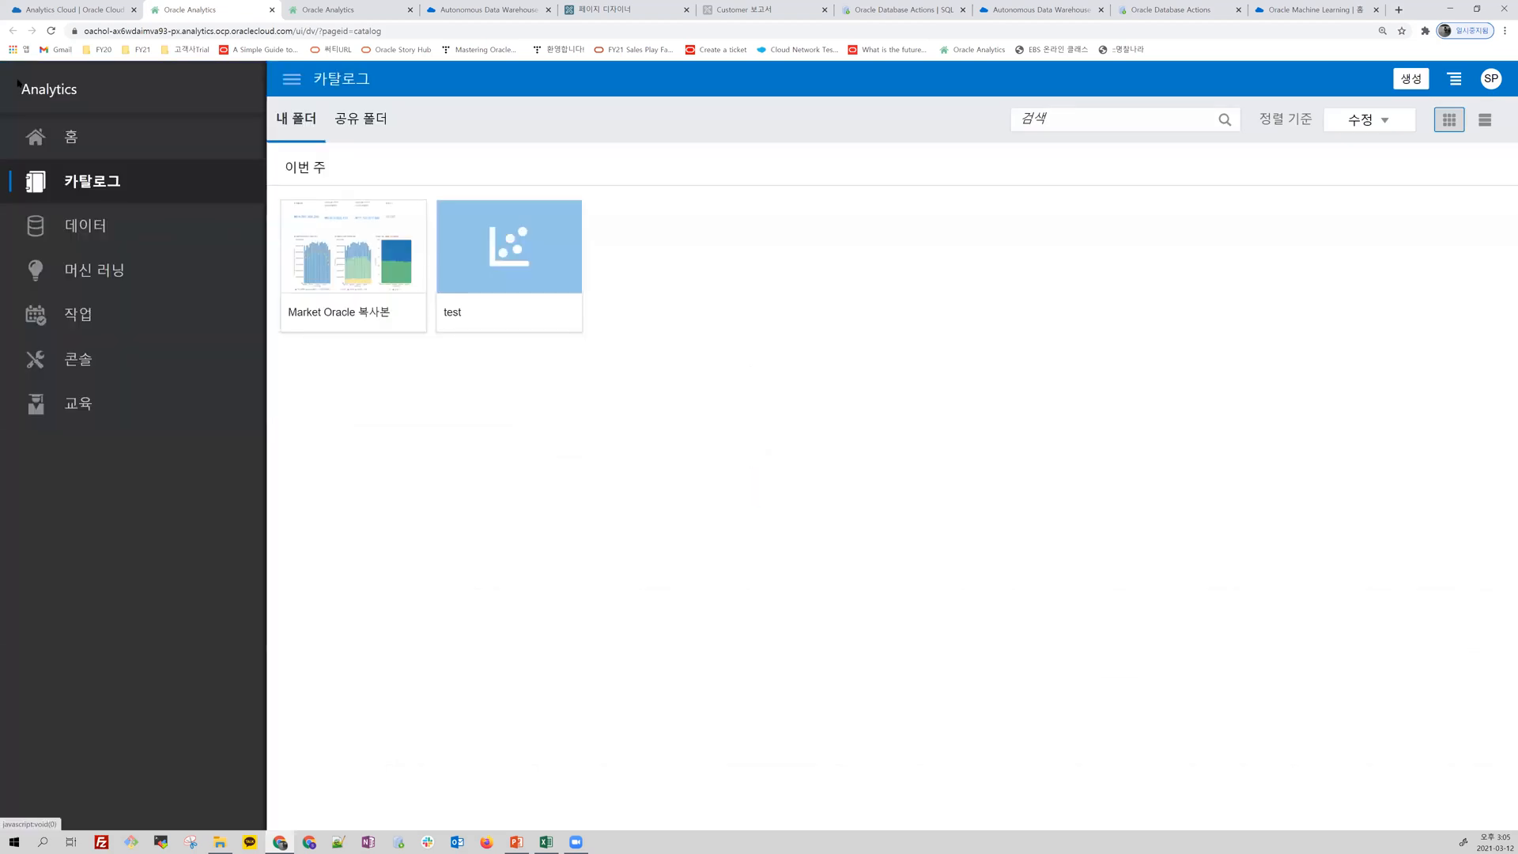
left_click(104, 230)
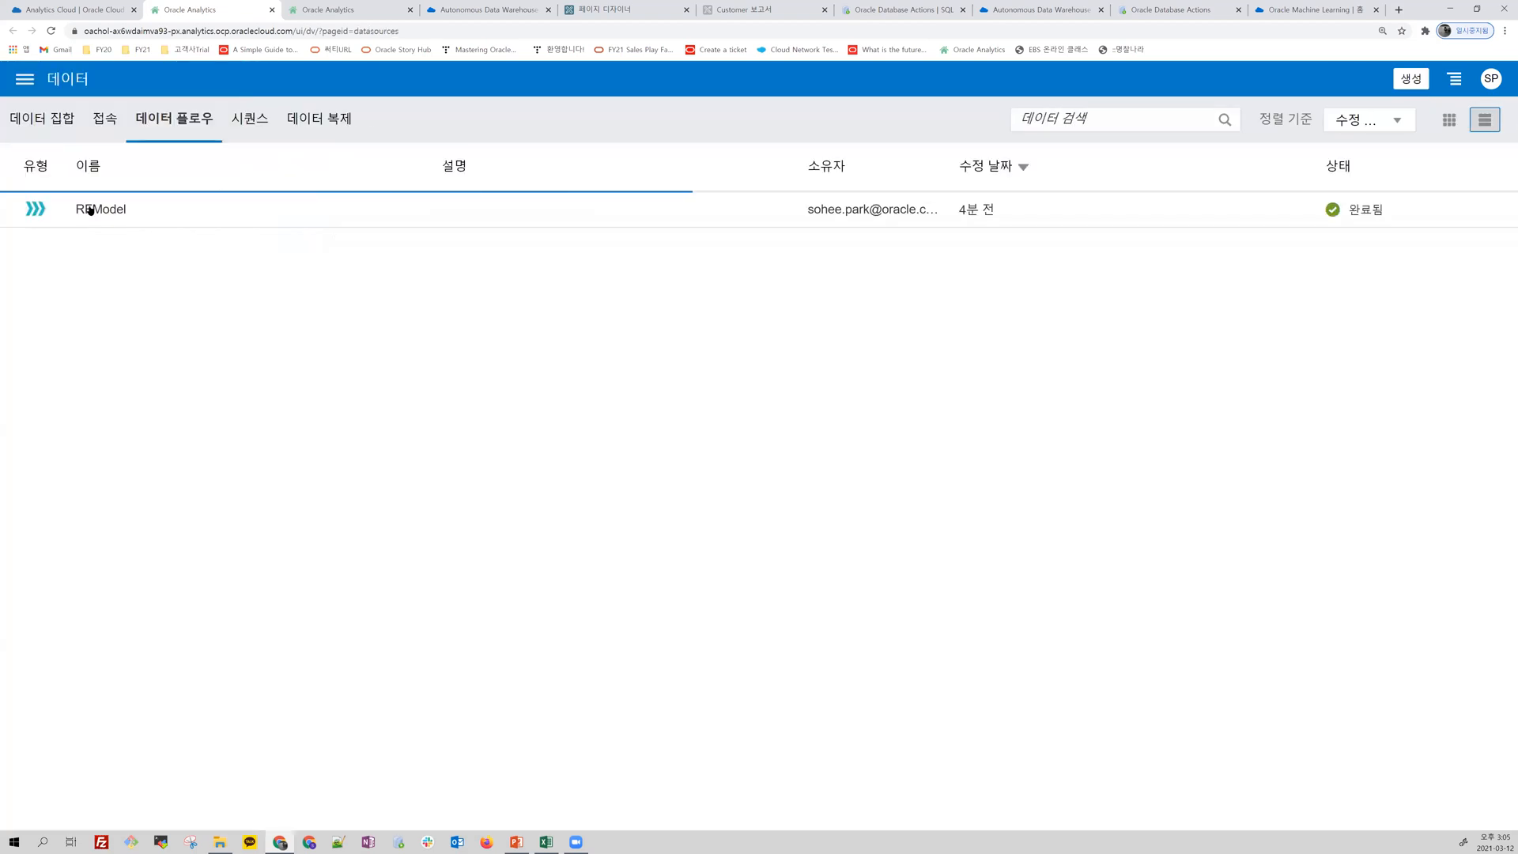
left_click(46, 120)
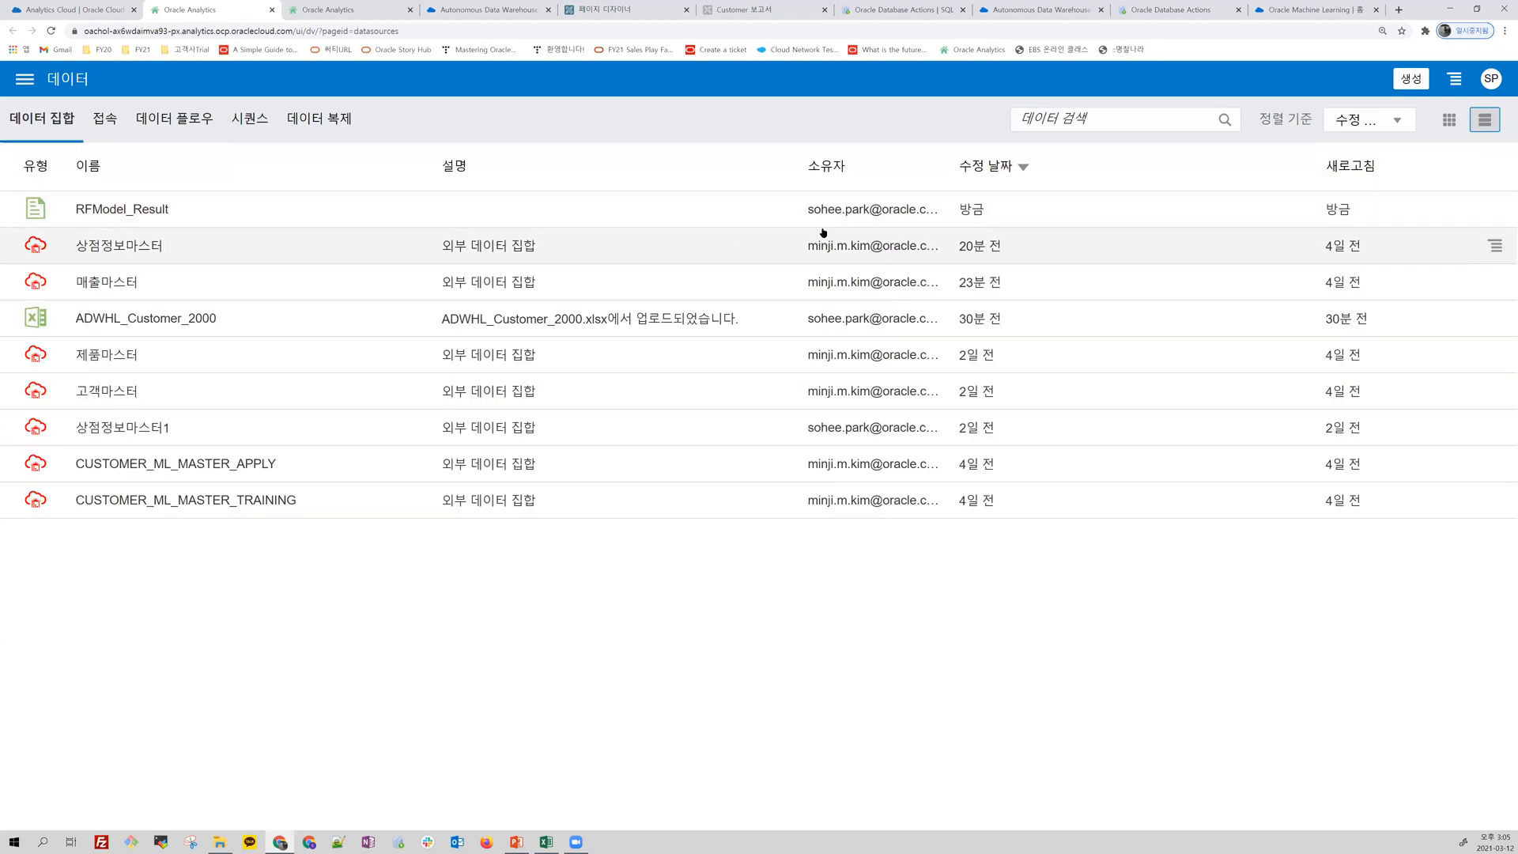
left_click(1496, 209)
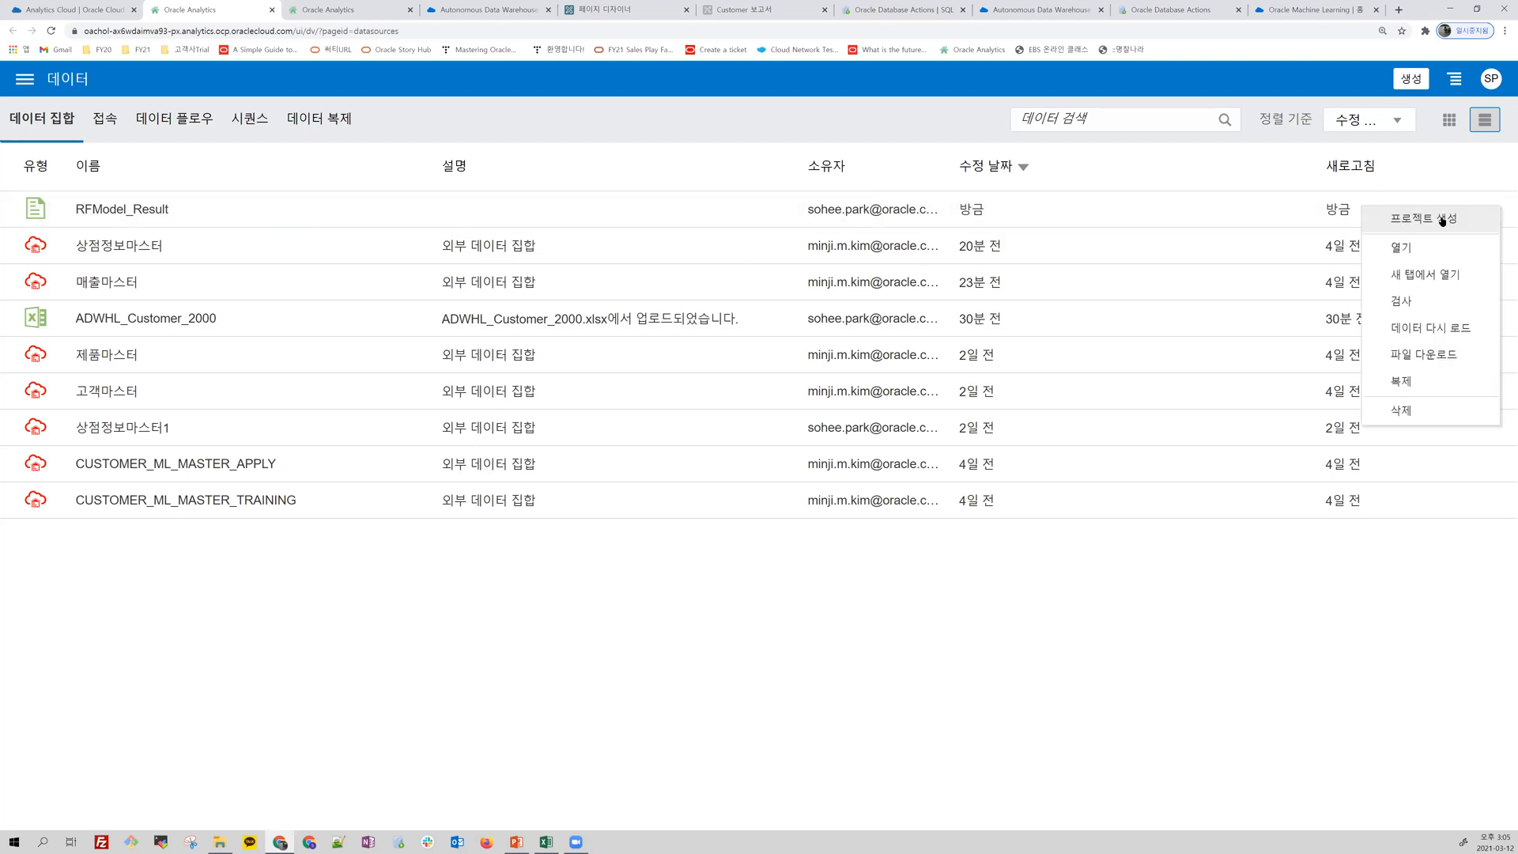
left_click(1209, 220)
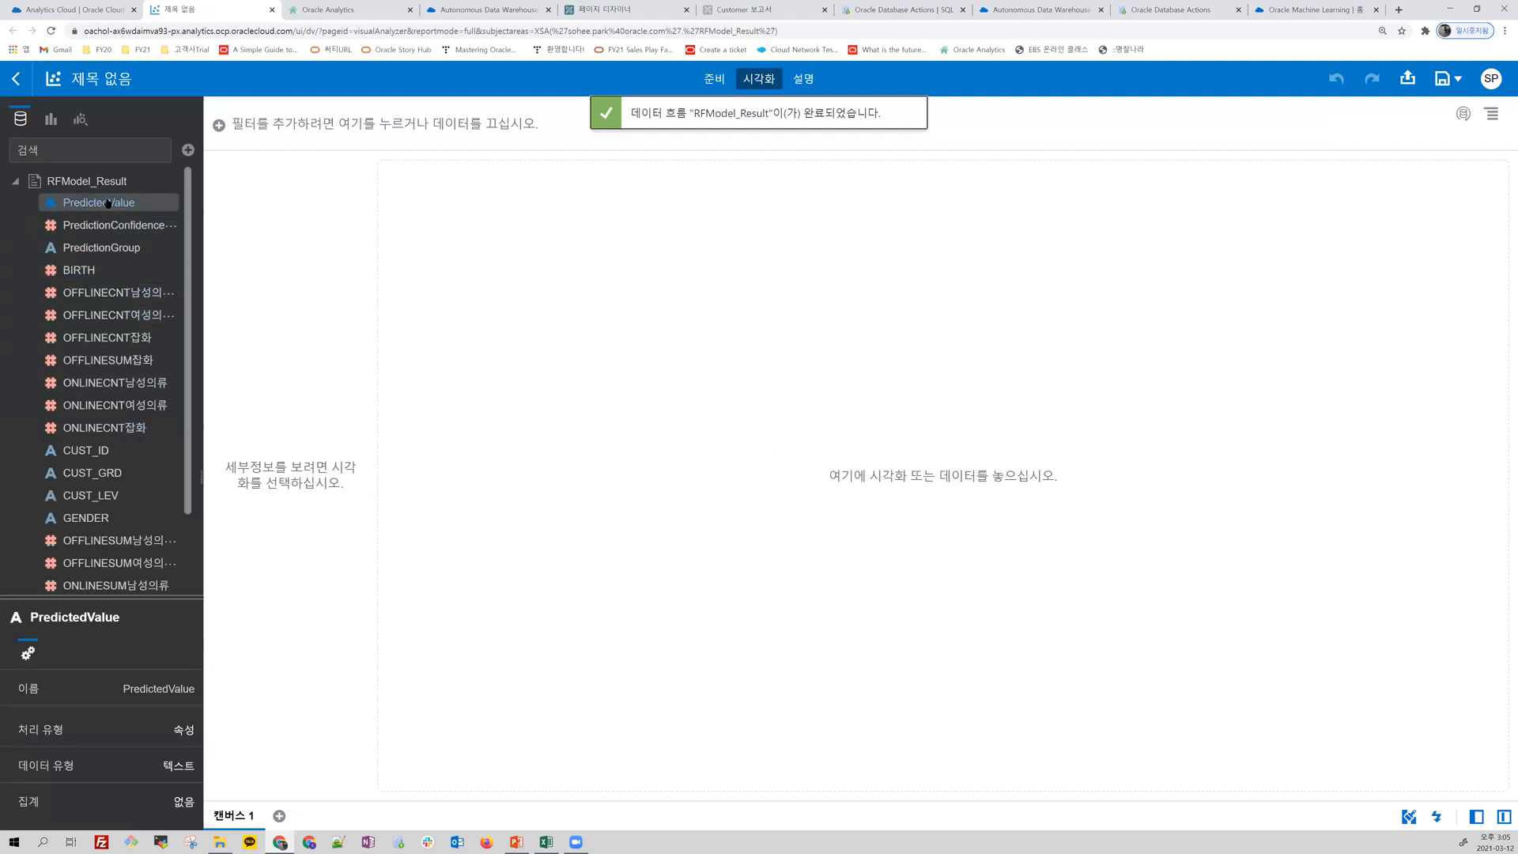
Step: Add PredictedValue, PredictionConfidencePercentage, PredictionGroup and CUST_ID to a visualization on the empty canvas
left_click(108, 203)
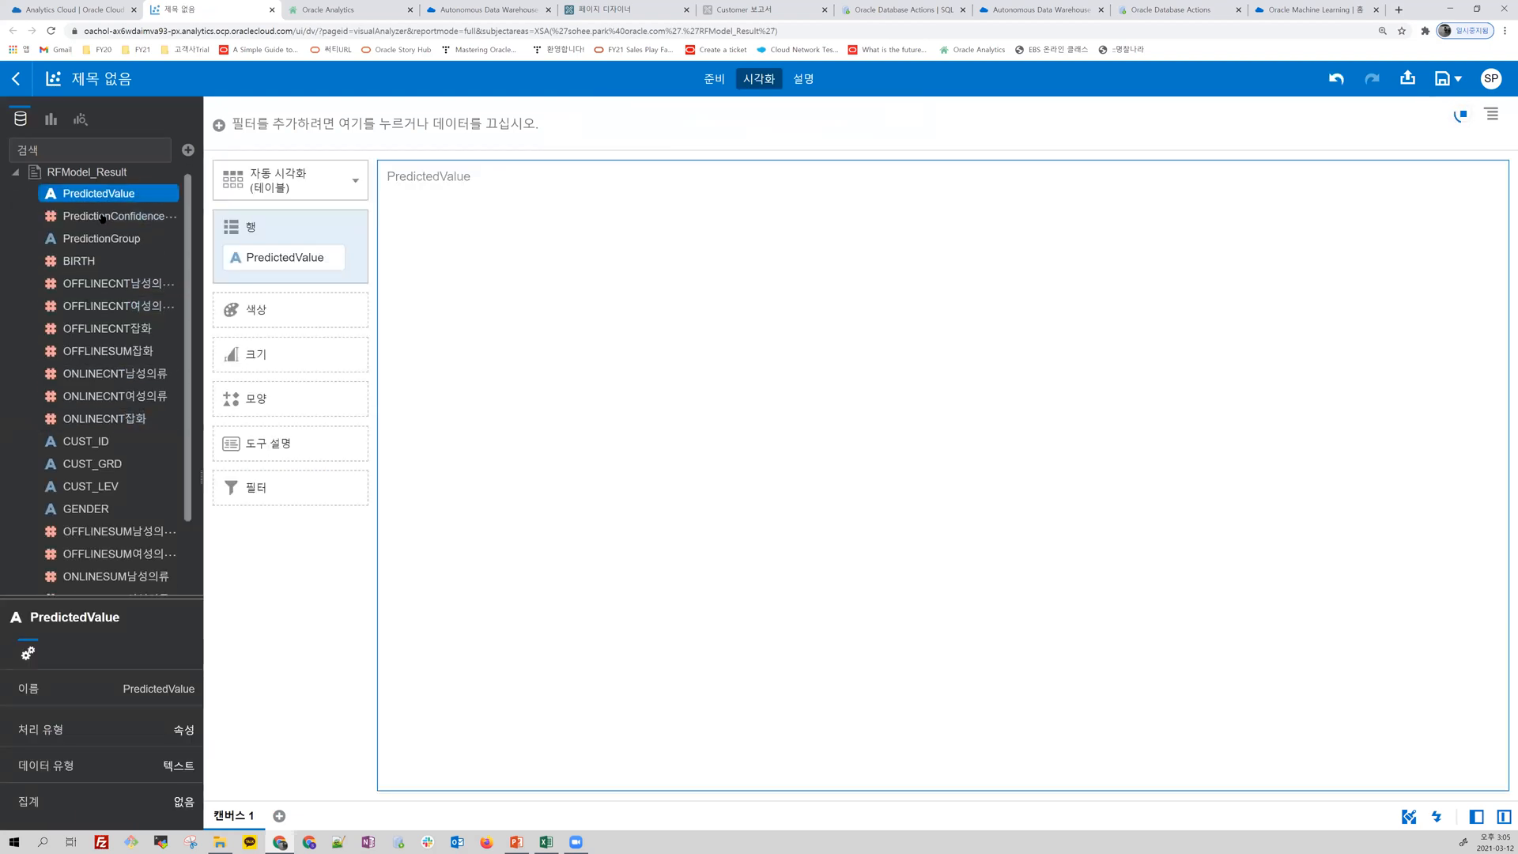
double_click(103, 216)
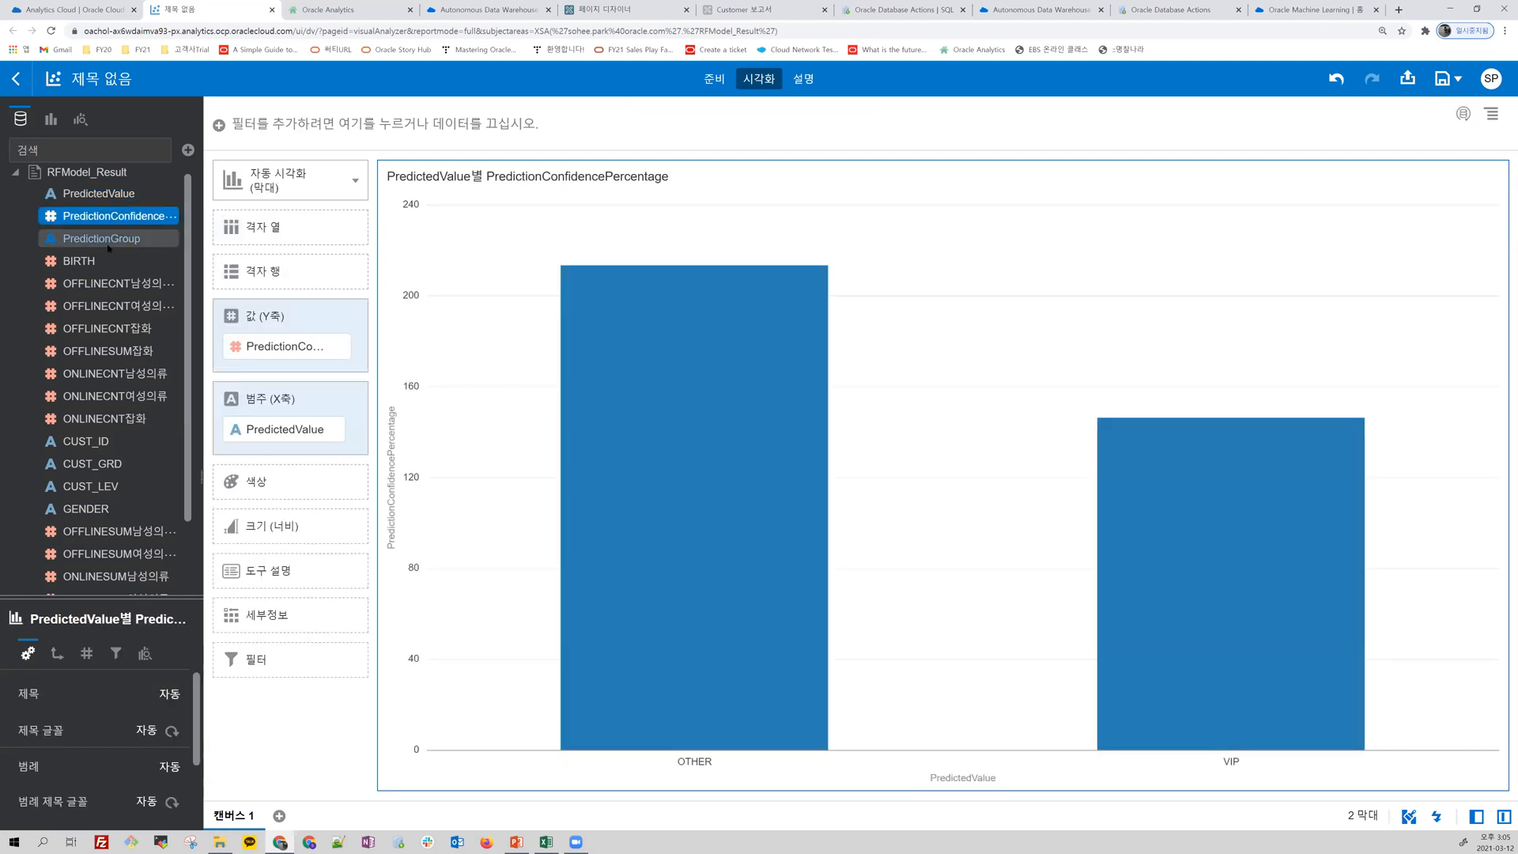
double_click(109, 239)
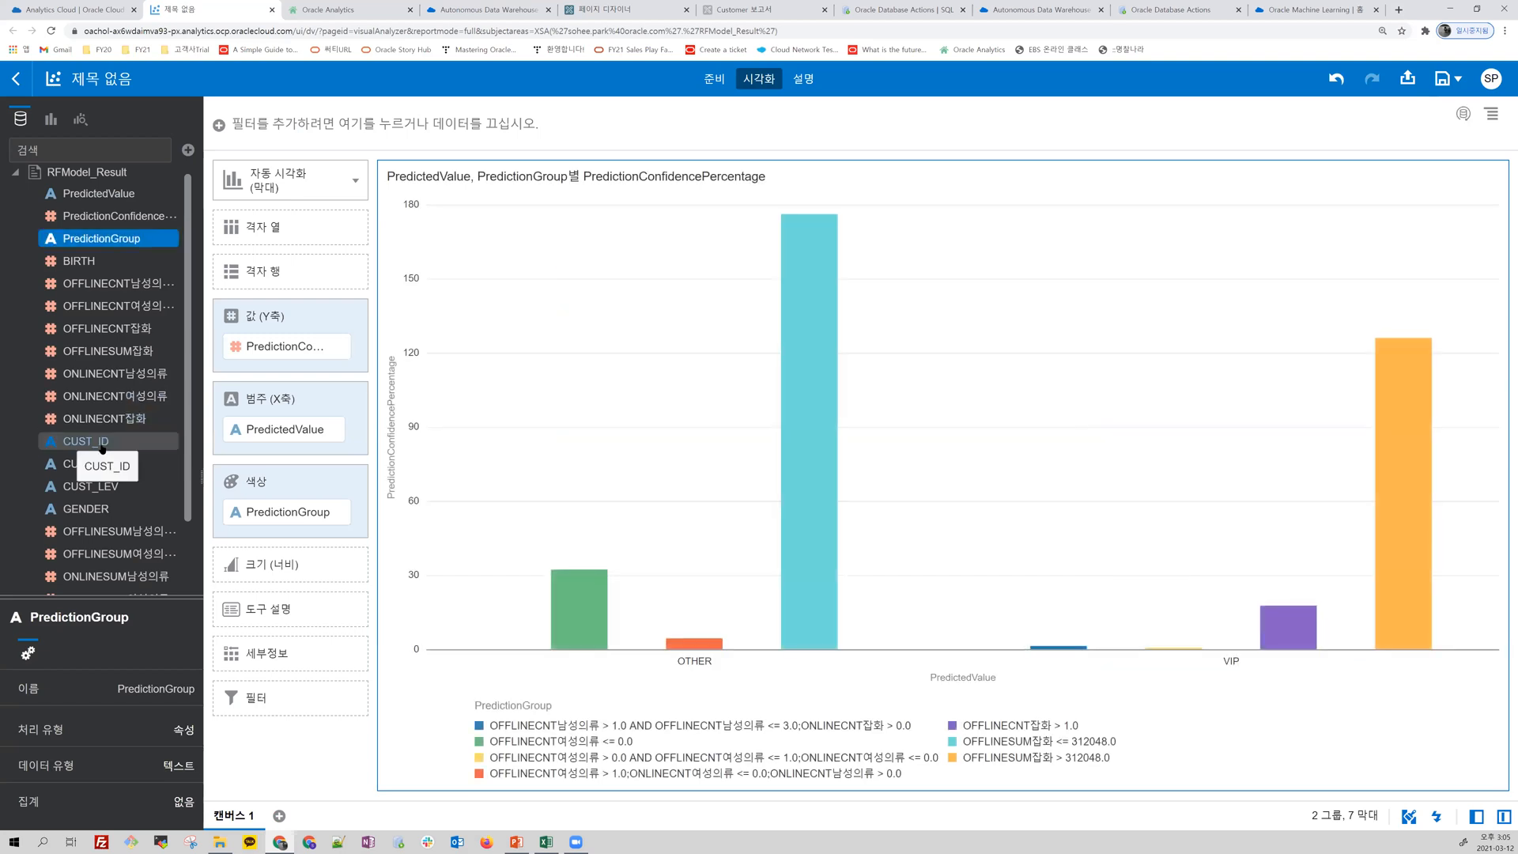
double_click(102, 442)
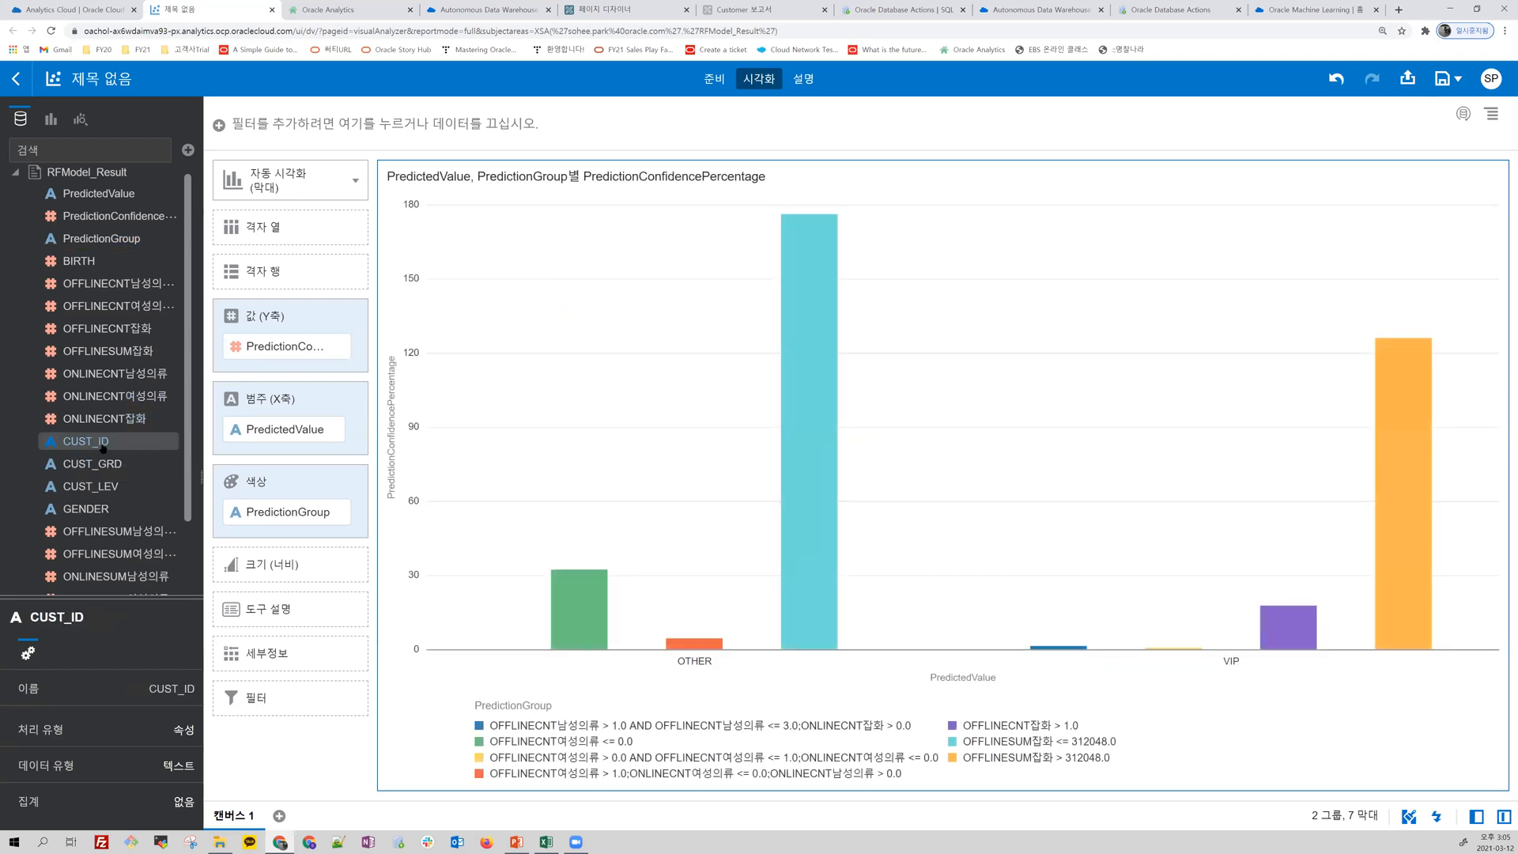
Step: Change the visualization to a pivot with PredictedValue as columns and PredictionGroup alongside CUST_ID as rows
left_click(356, 183)
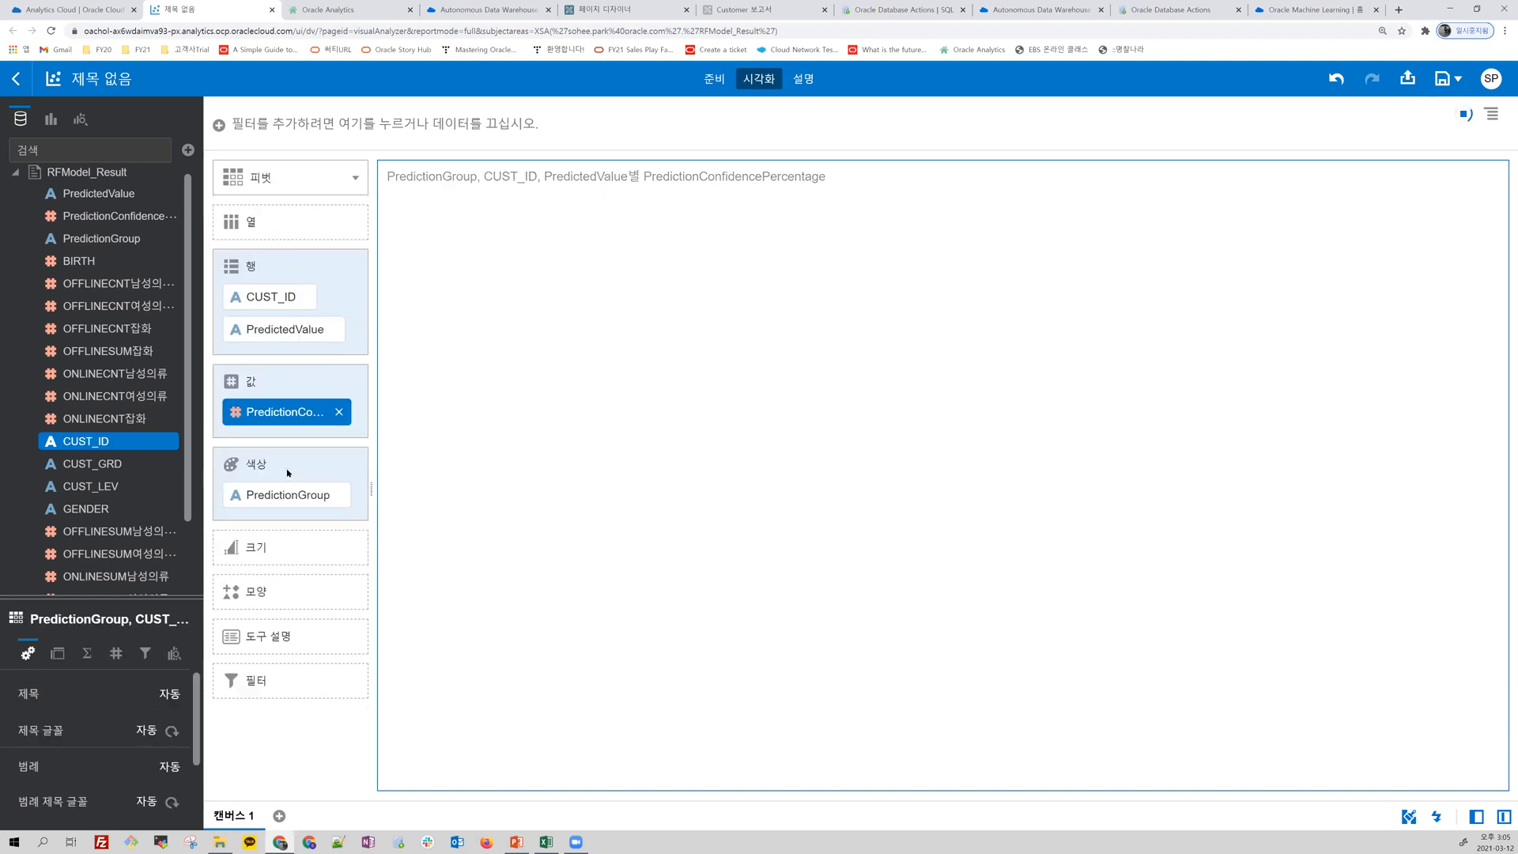
left_click_drag(284, 329, 283, 224)
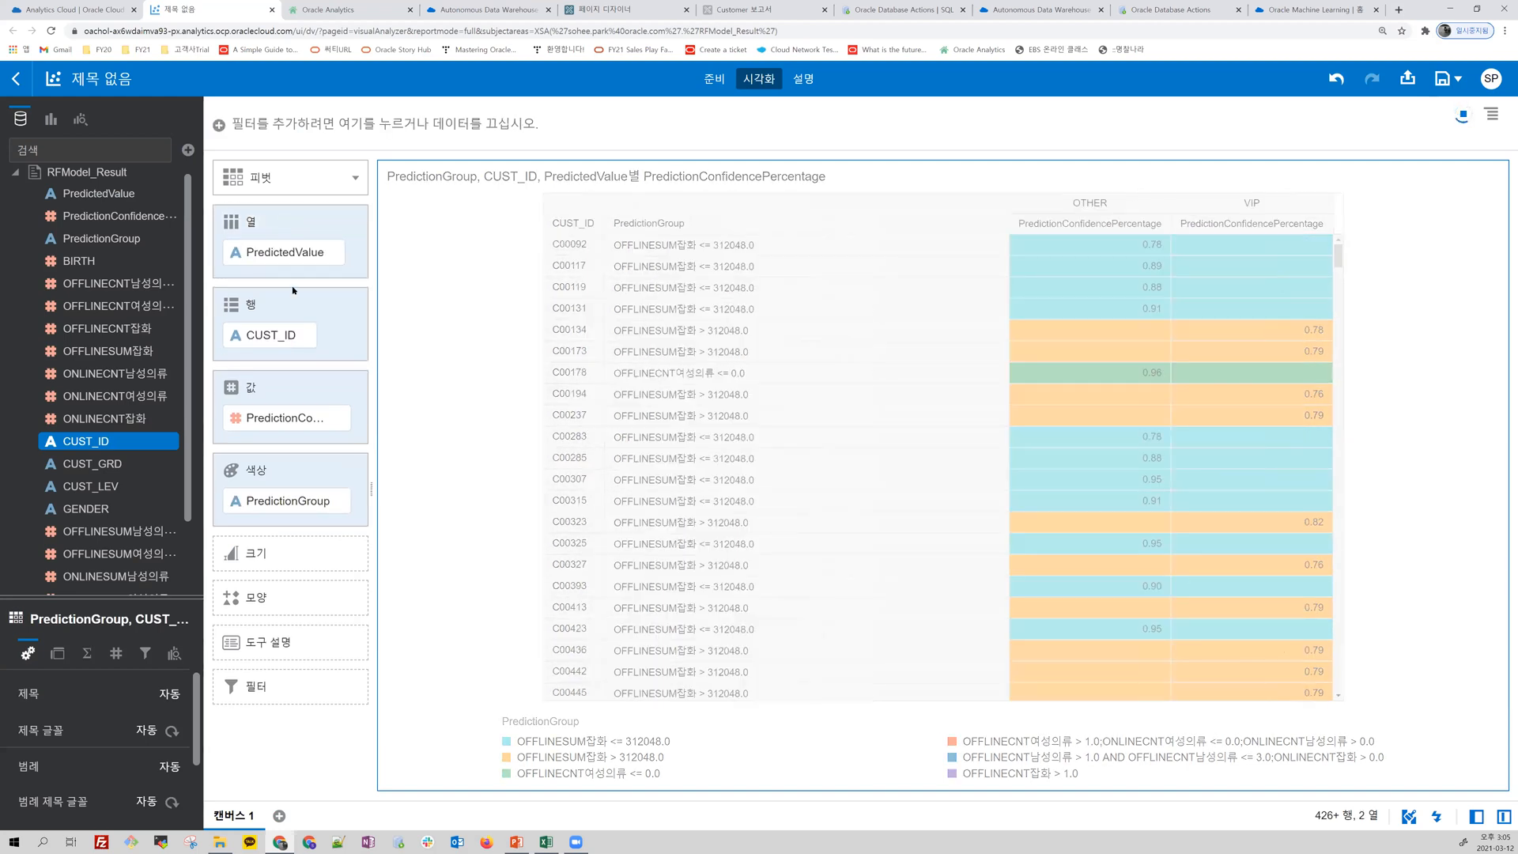
left_click_drag(285, 501, 245, 362)
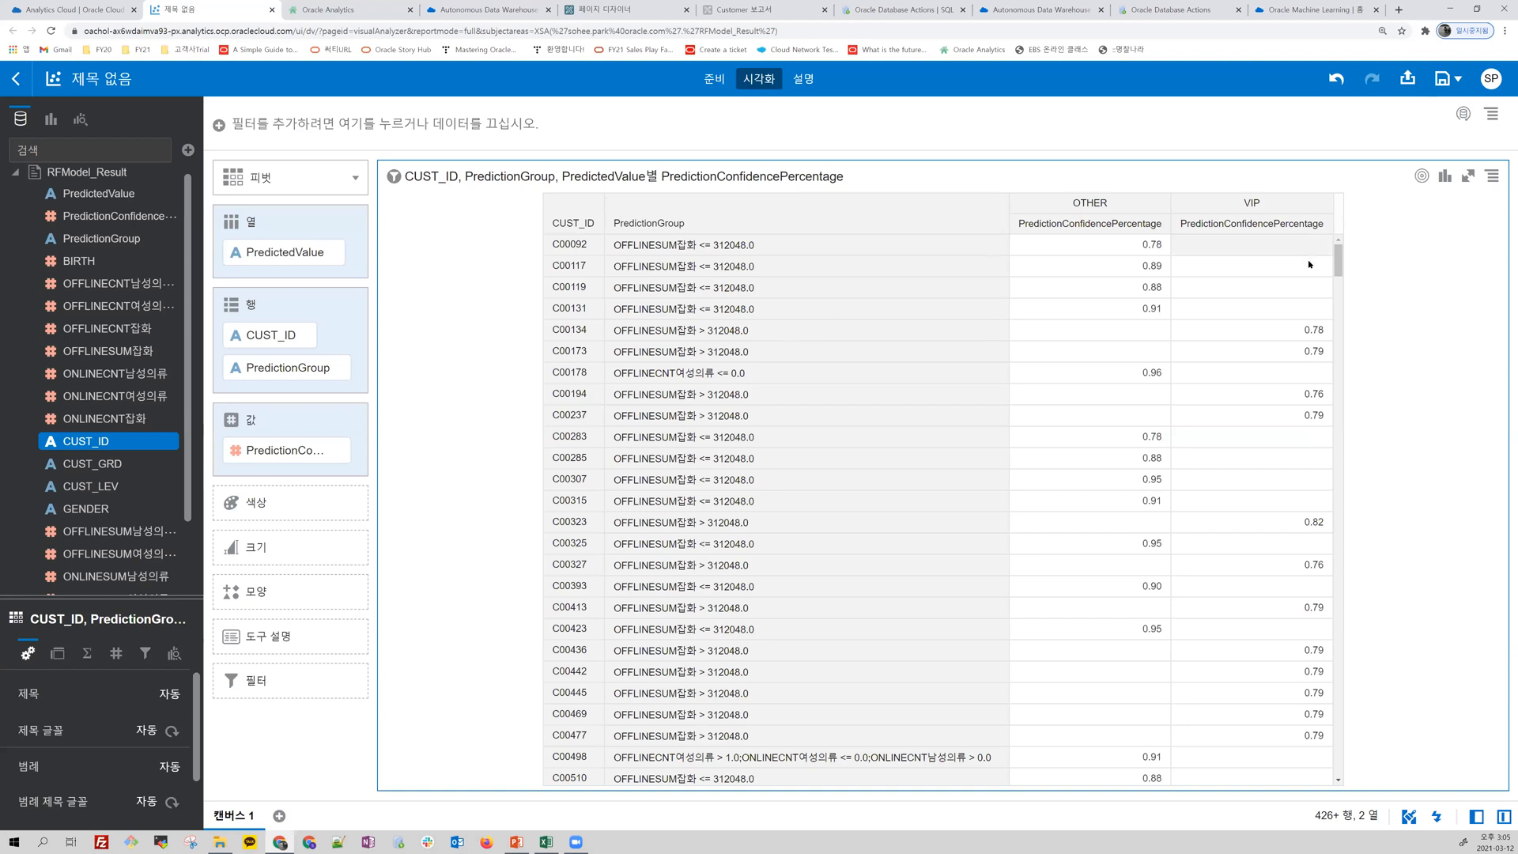
Step: Inspect individual VIP confidence cells and color the pivot by PredictionConfidencePercentage
left_click(1284, 331)
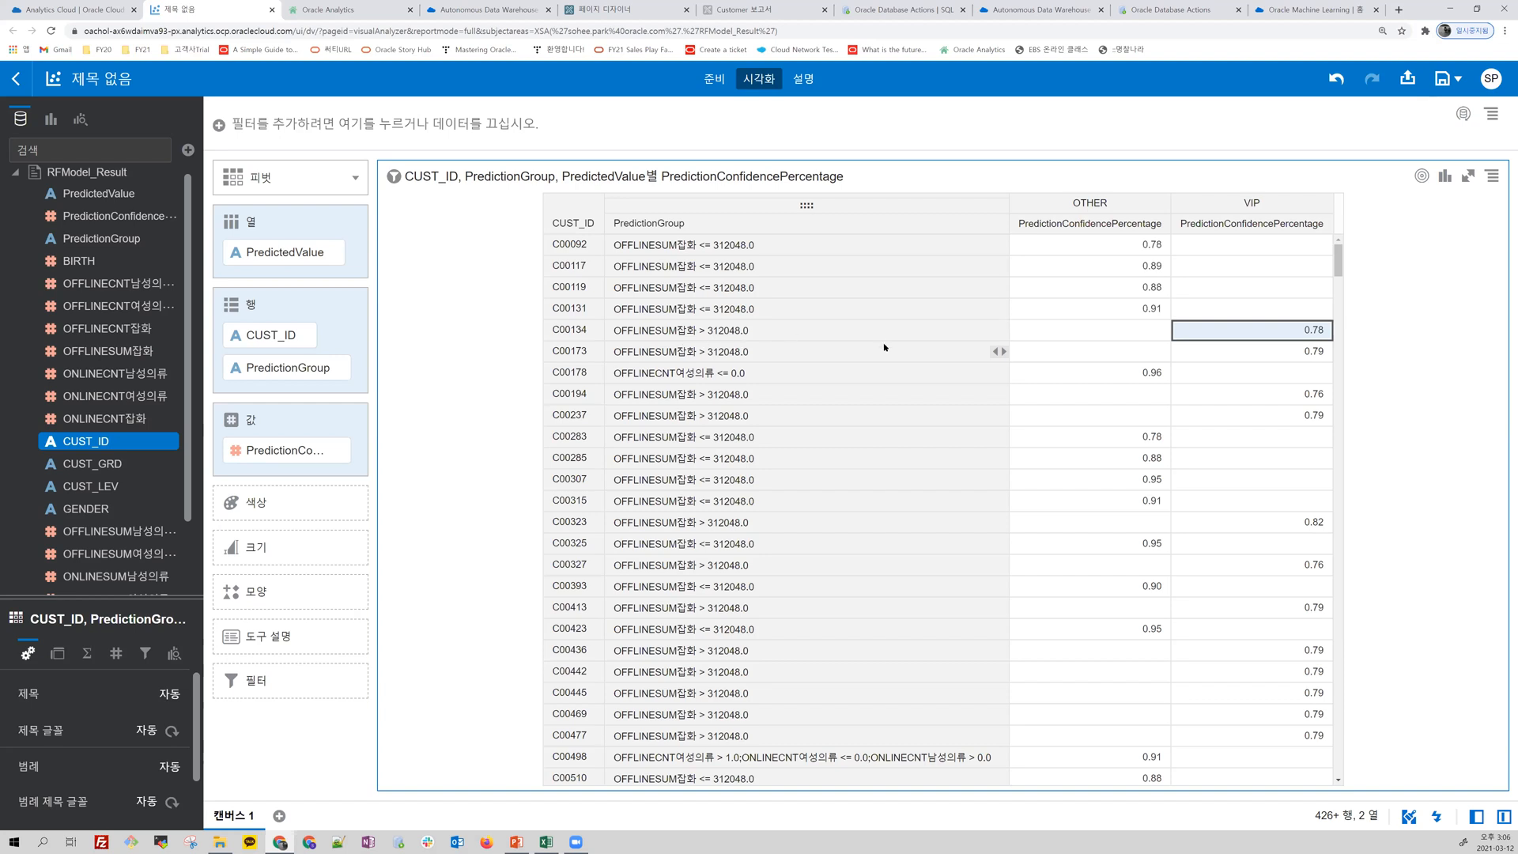
left_click(1251, 415)
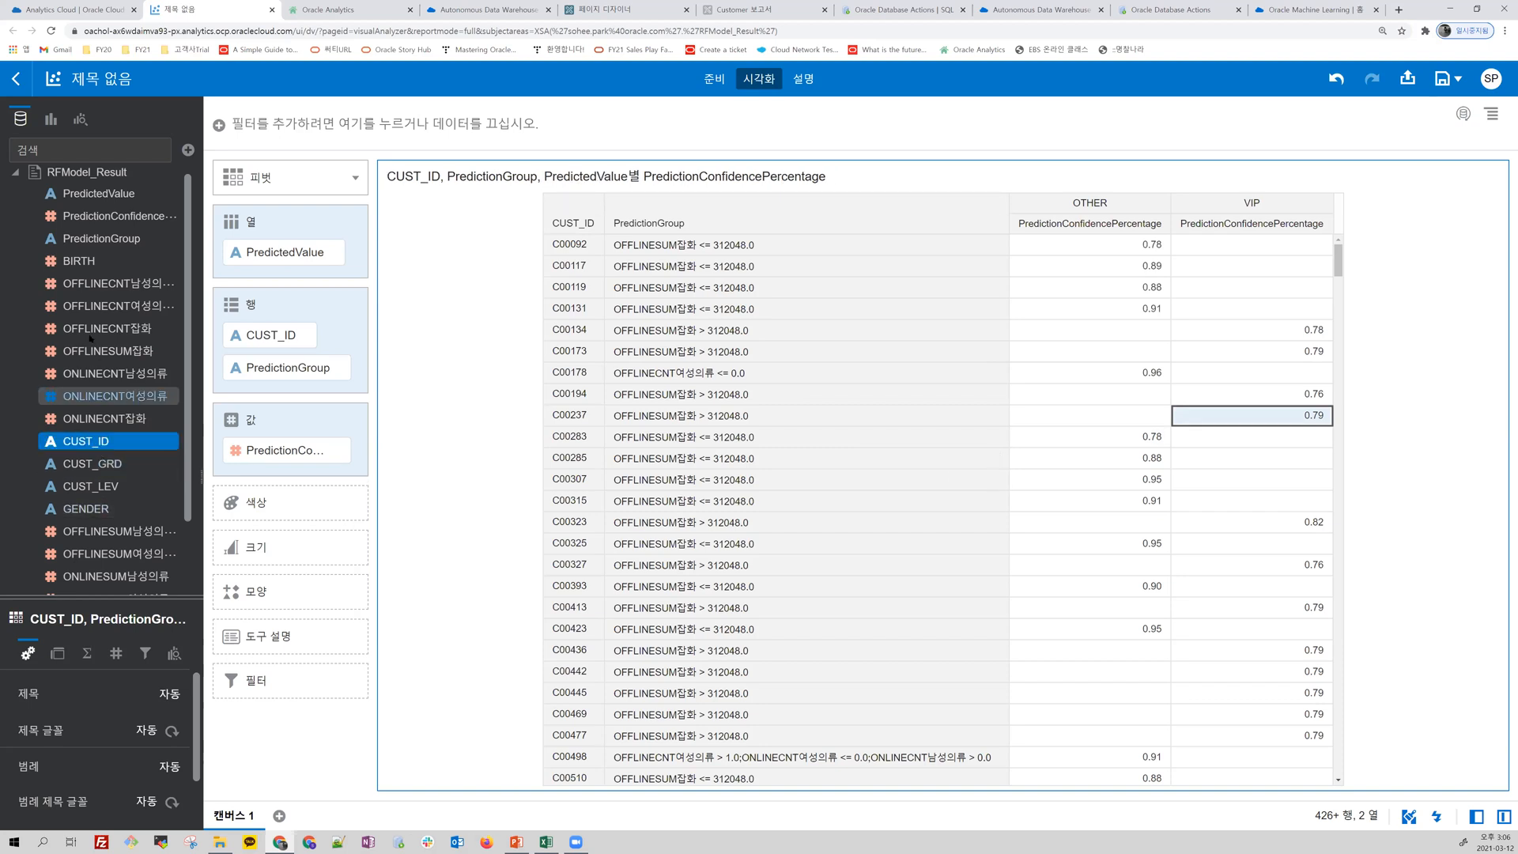
left_click_drag(143, 216, 242, 514)
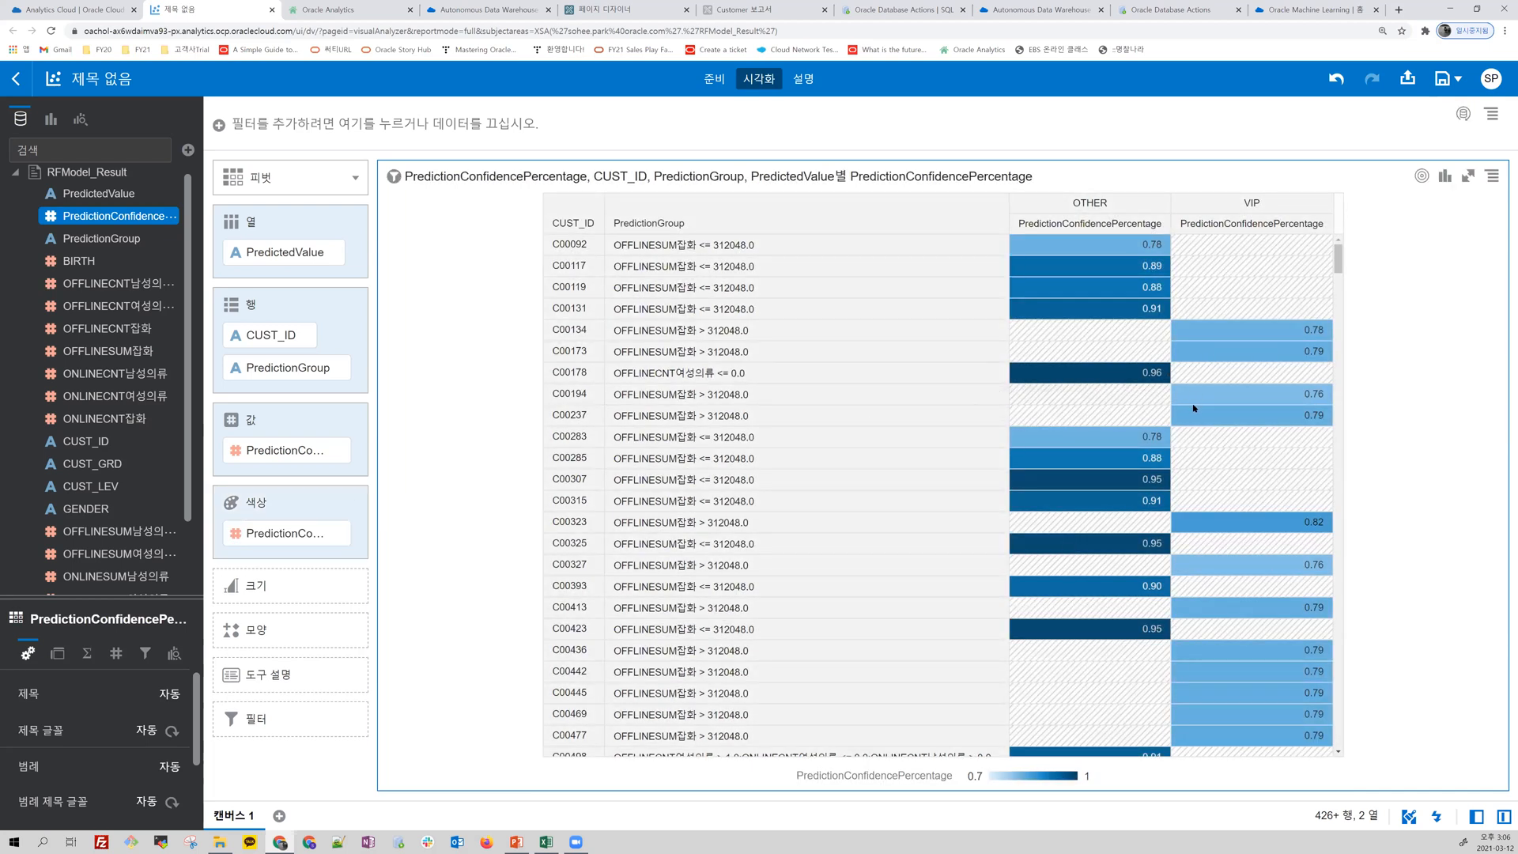
Step: Examine the color-coded OTHER and VIP confidence values and their prediction groups down to the last customer in the pivot
left_click_drag(1337, 258, 1344, 415)
left_click(1320, 352)
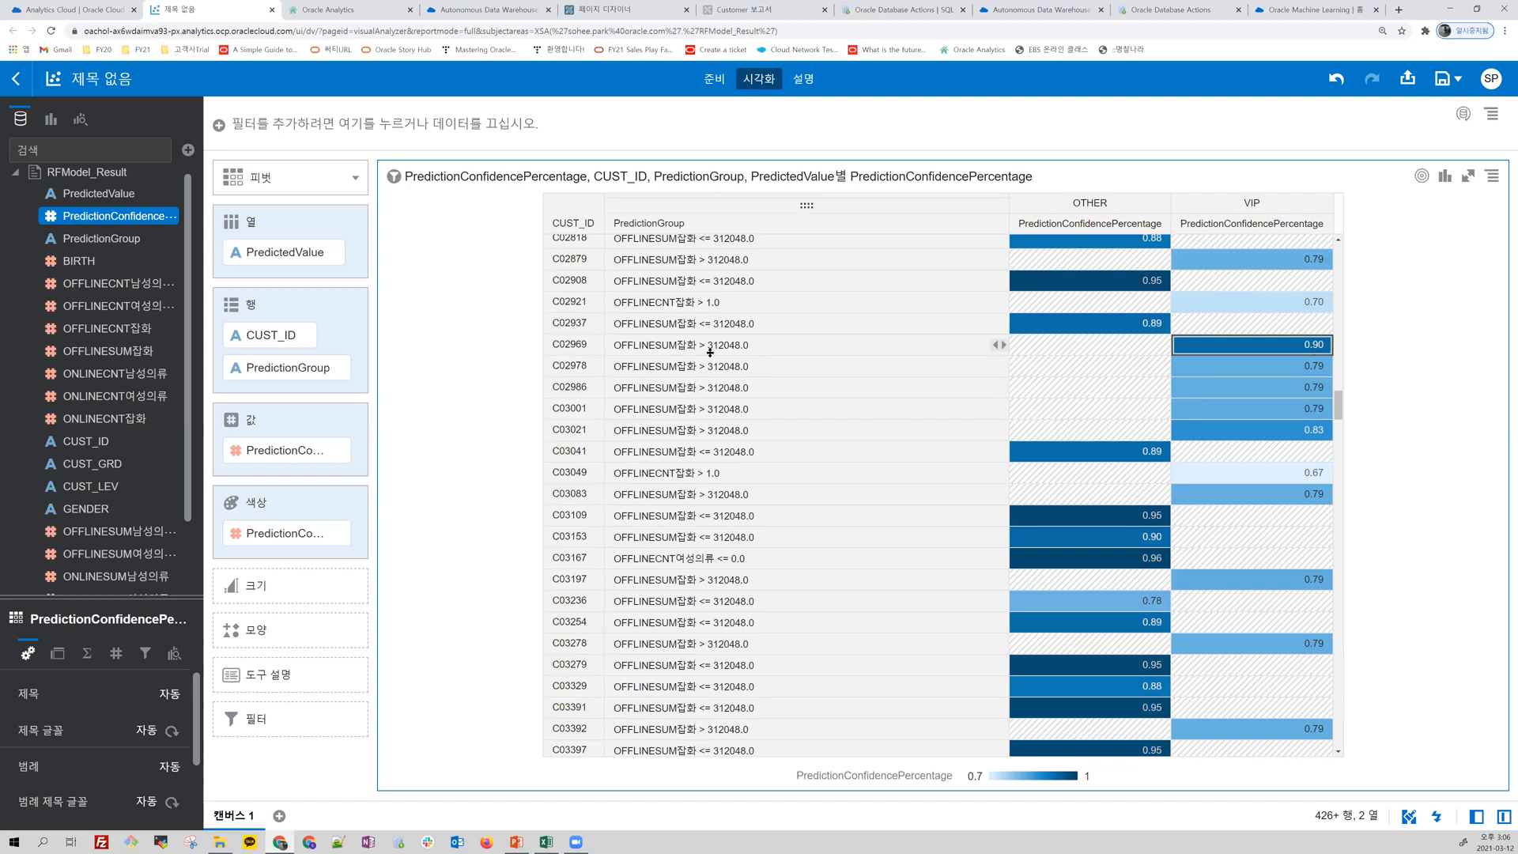
scroll(901, 490, "down", 10)
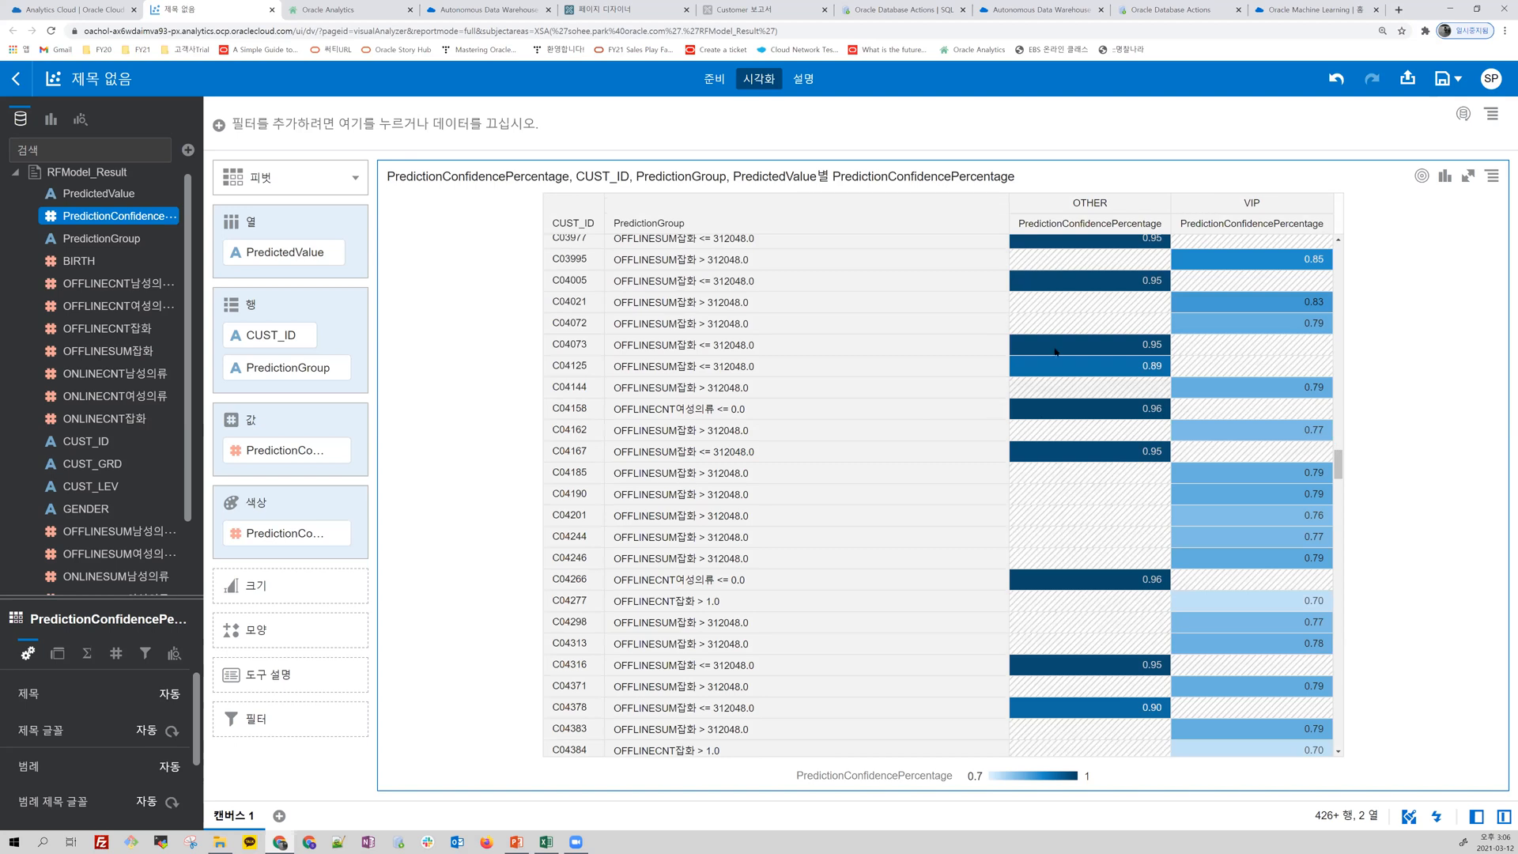
left_click_drag(1338, 467, 1340, 763)
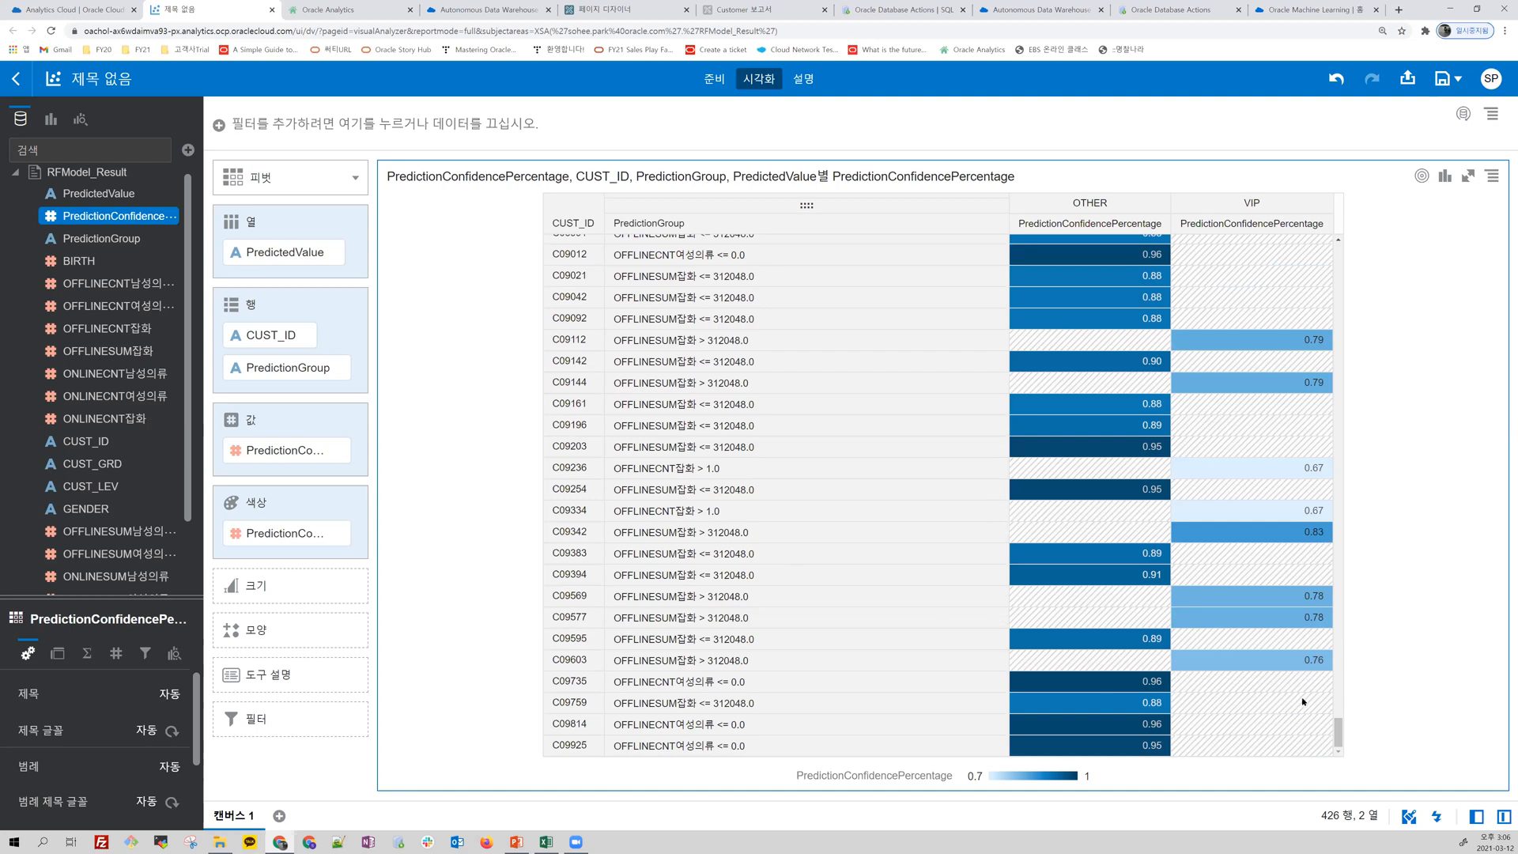
left_click_drag(1337, 733, 1313, 630)
left_click_drag(1292, 461, 1333, 208)
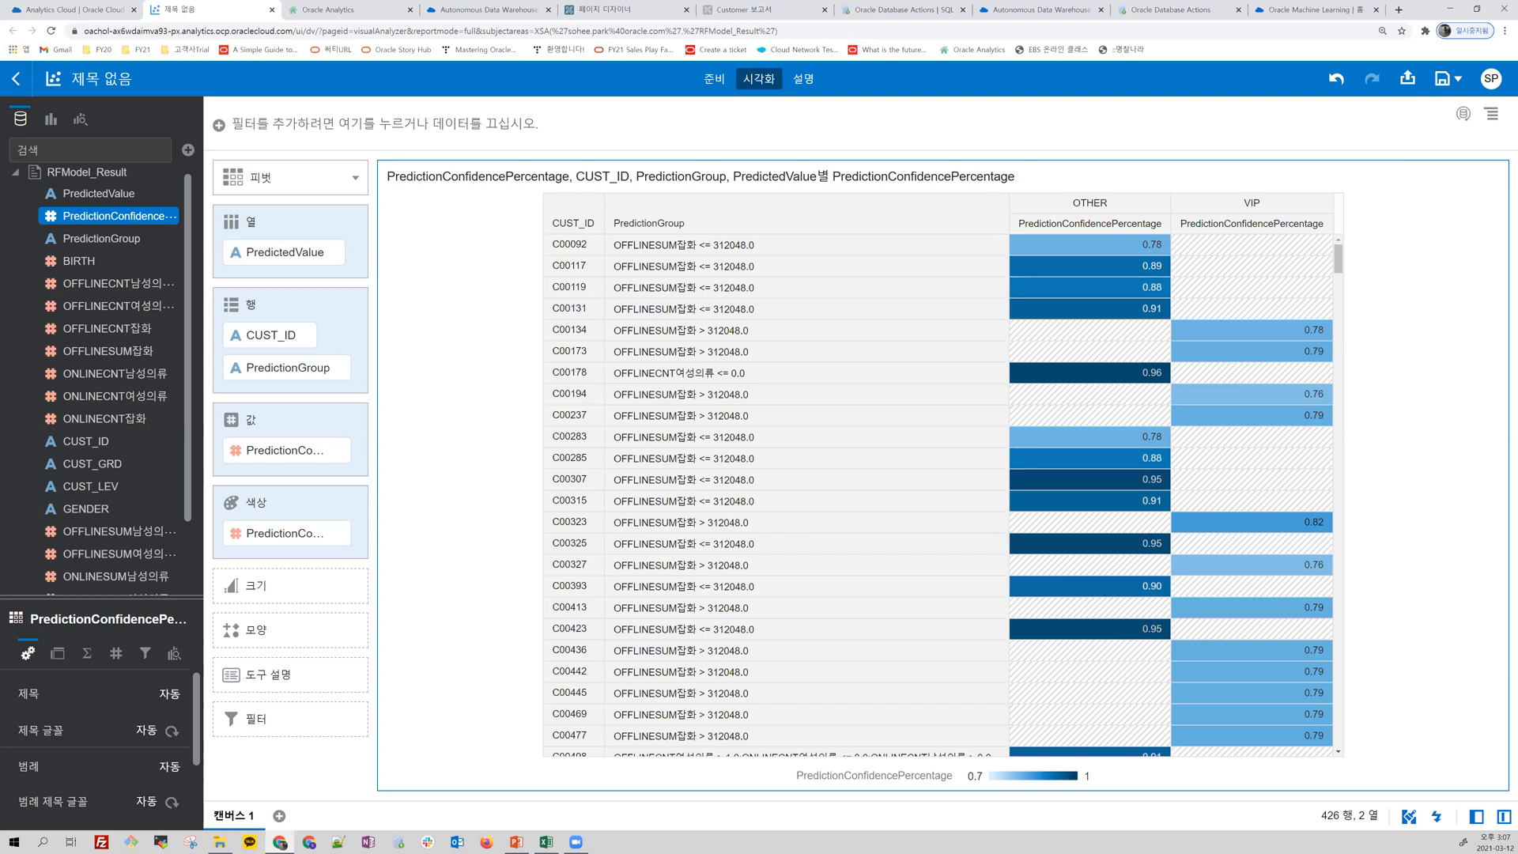
key("alt+Tab")
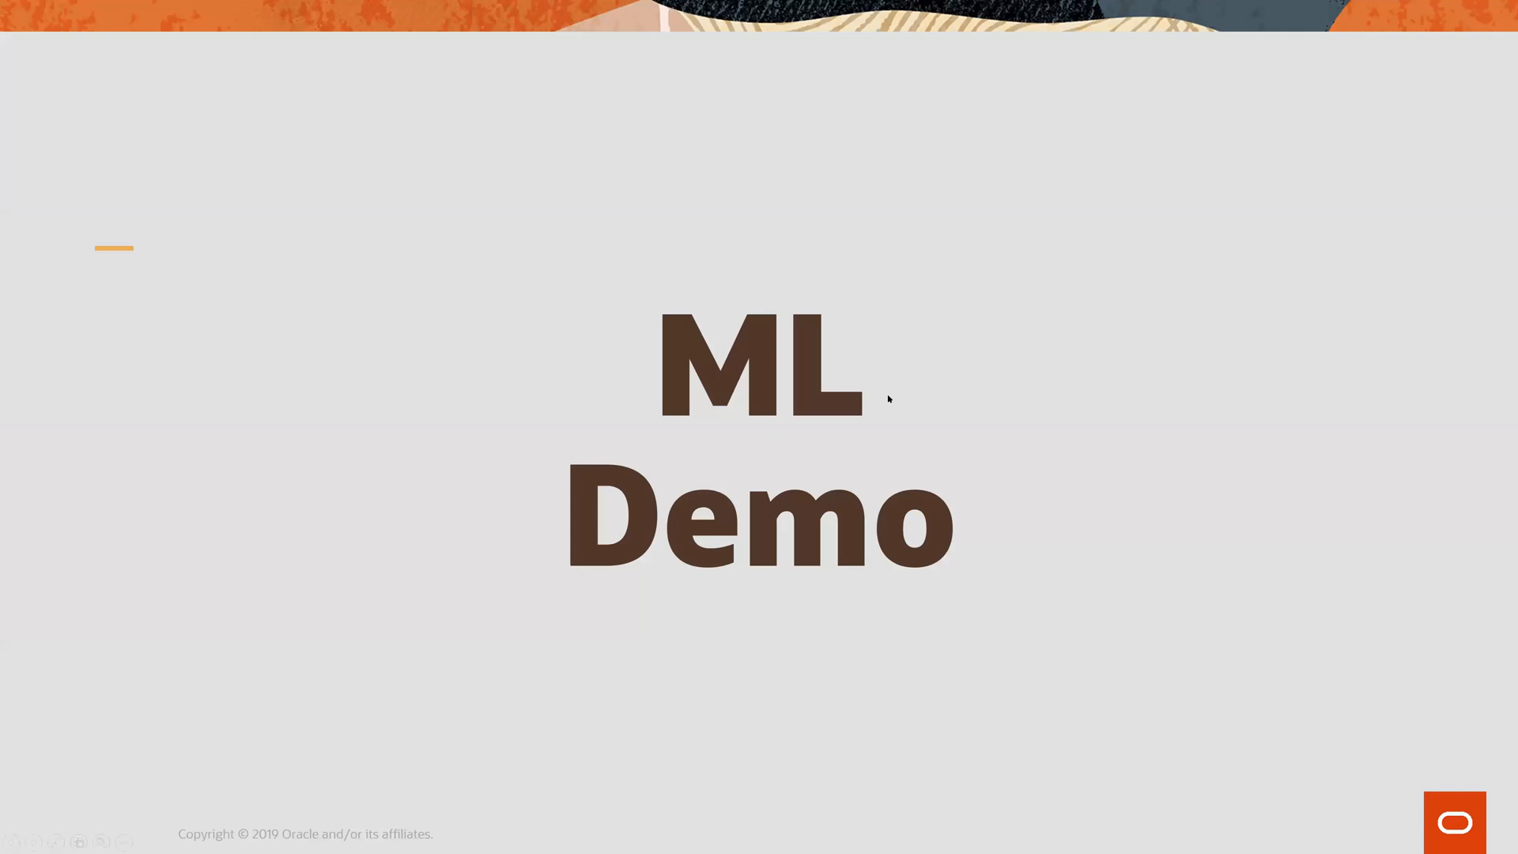
left_click(887, 399)
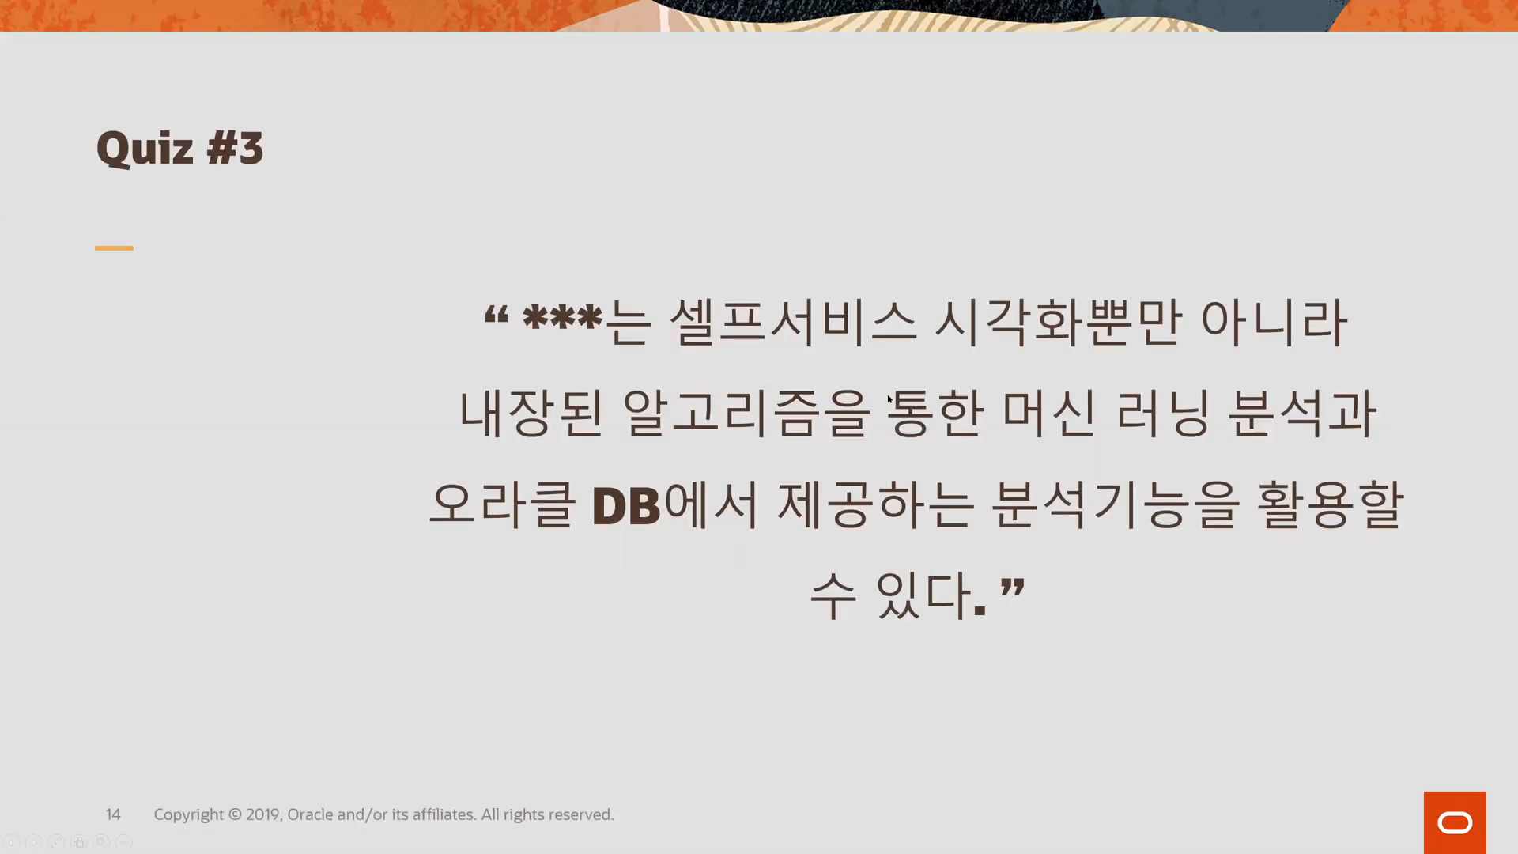